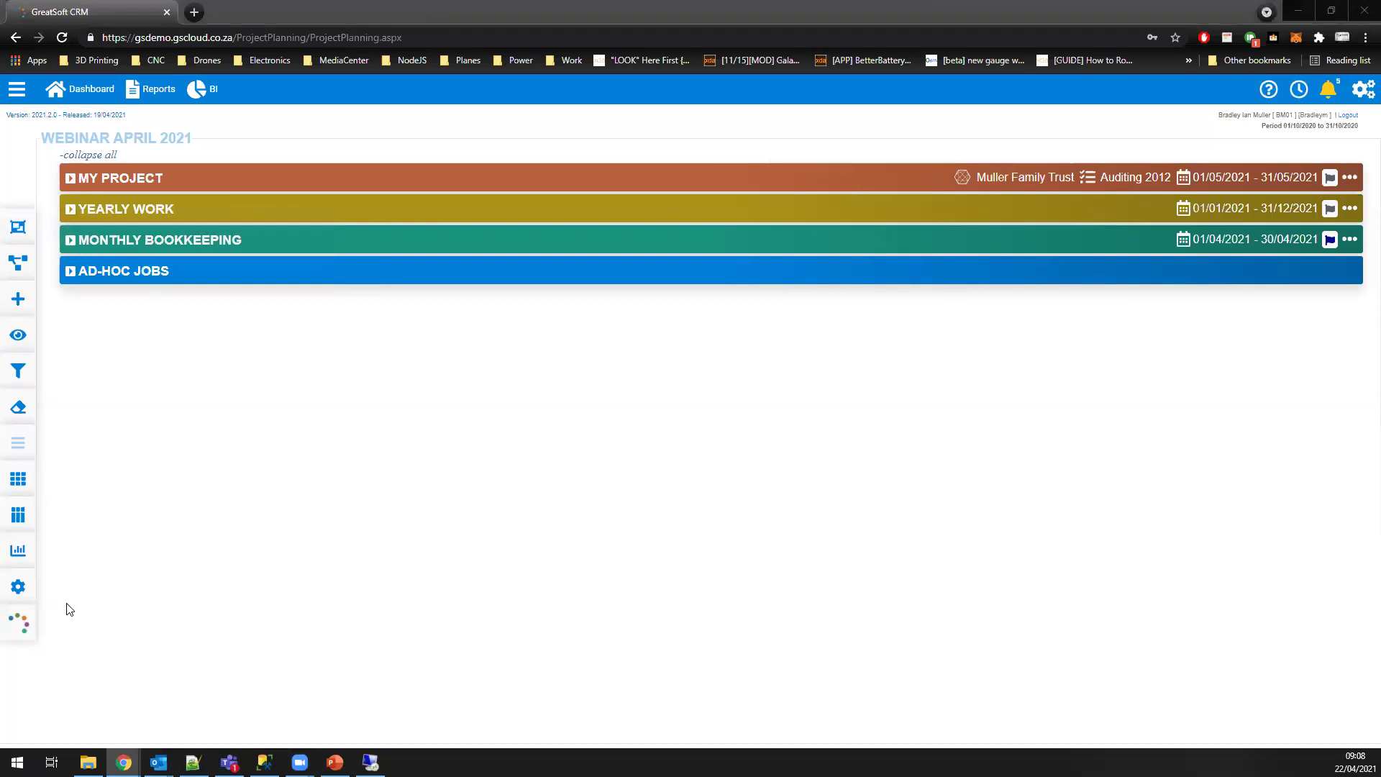
Step: Switch the board to the dark theme and back to the light theme
{"action": "left_click", "coordinate": [25, 589]}
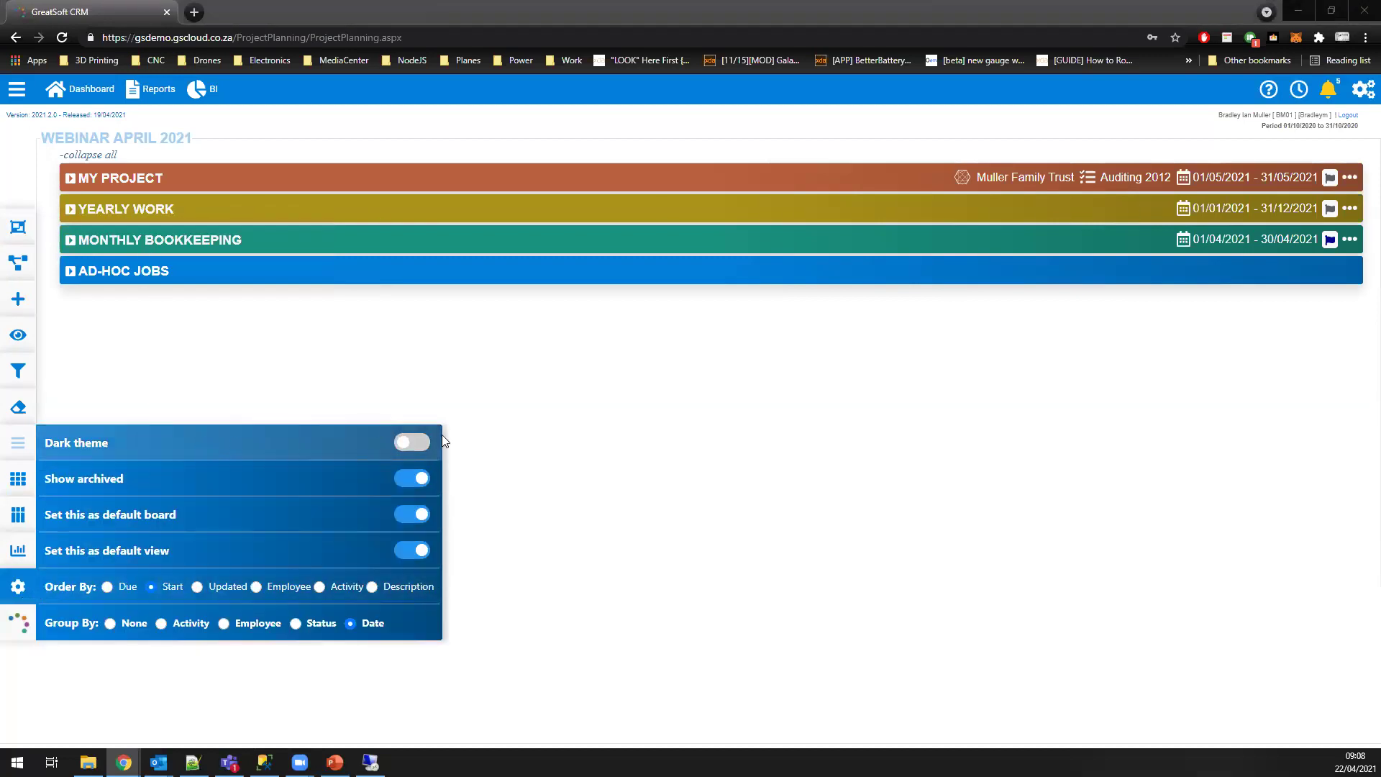
{"action": "left_click", "coordinate": [409, 445]}
{"action": "left_click", "coordinate": [412, 443]}
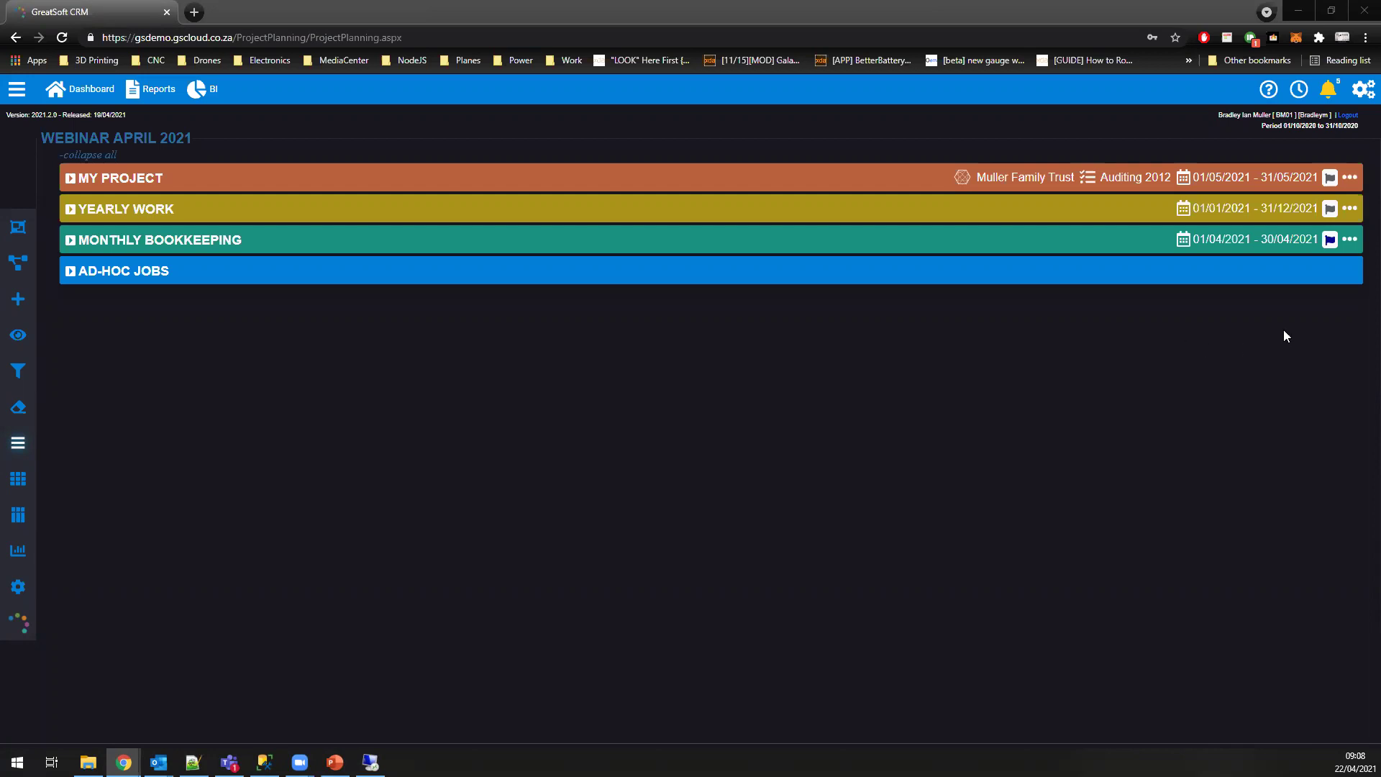
{"action": "left_click", "coordinate": [18, 586]}
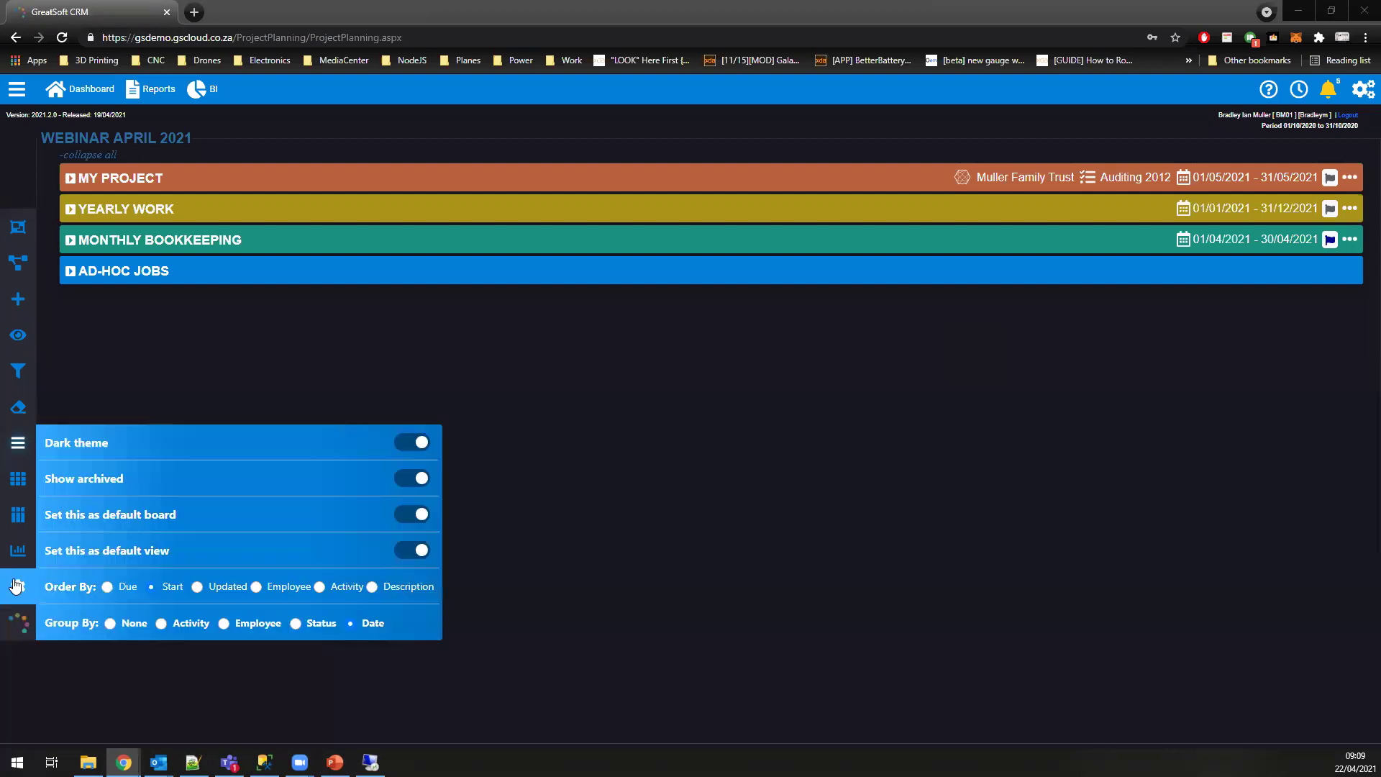
{"action": "left_click", "coordinate": [411, 443]}
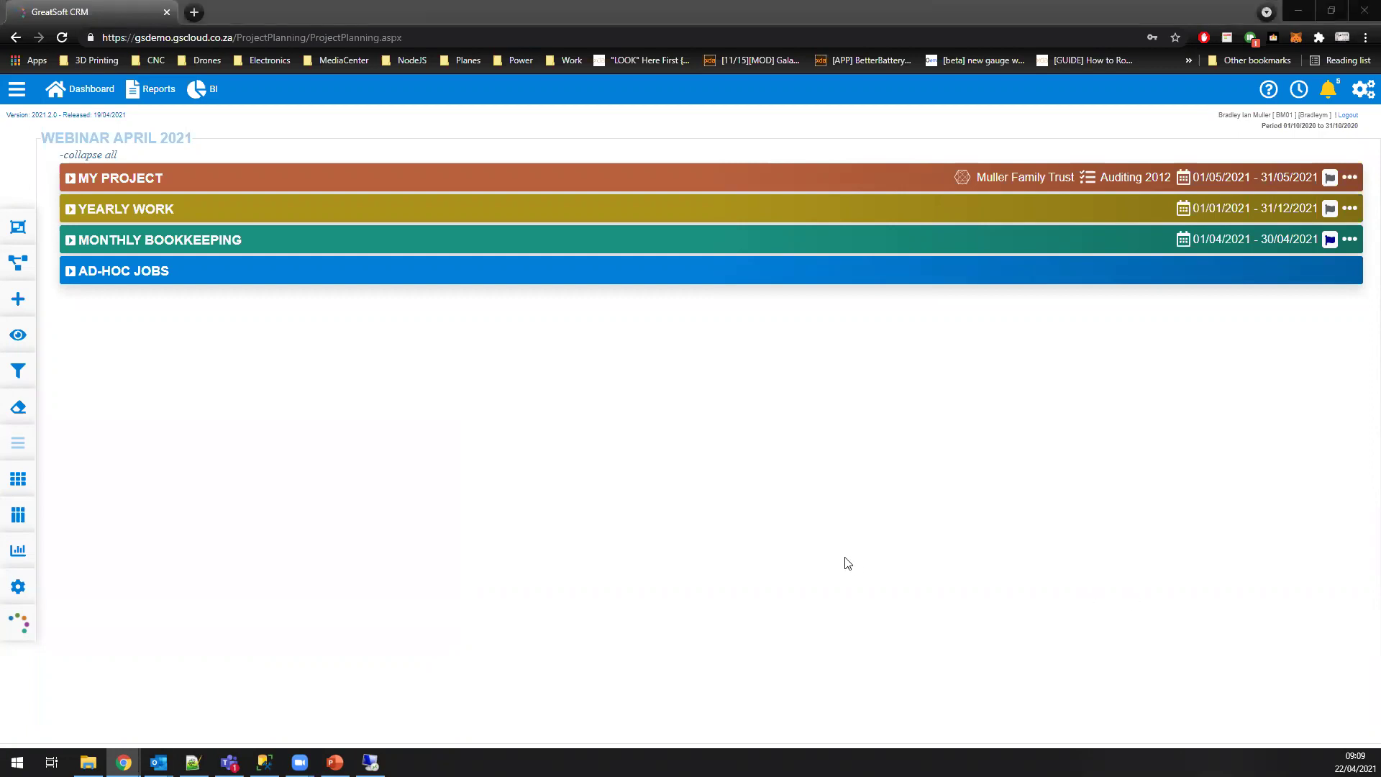
Step: Open the Webinar April 2021 board for editing and set the first listed employee's access level to Guest
{"action": "left_click", "coordinate": [21, 228]}
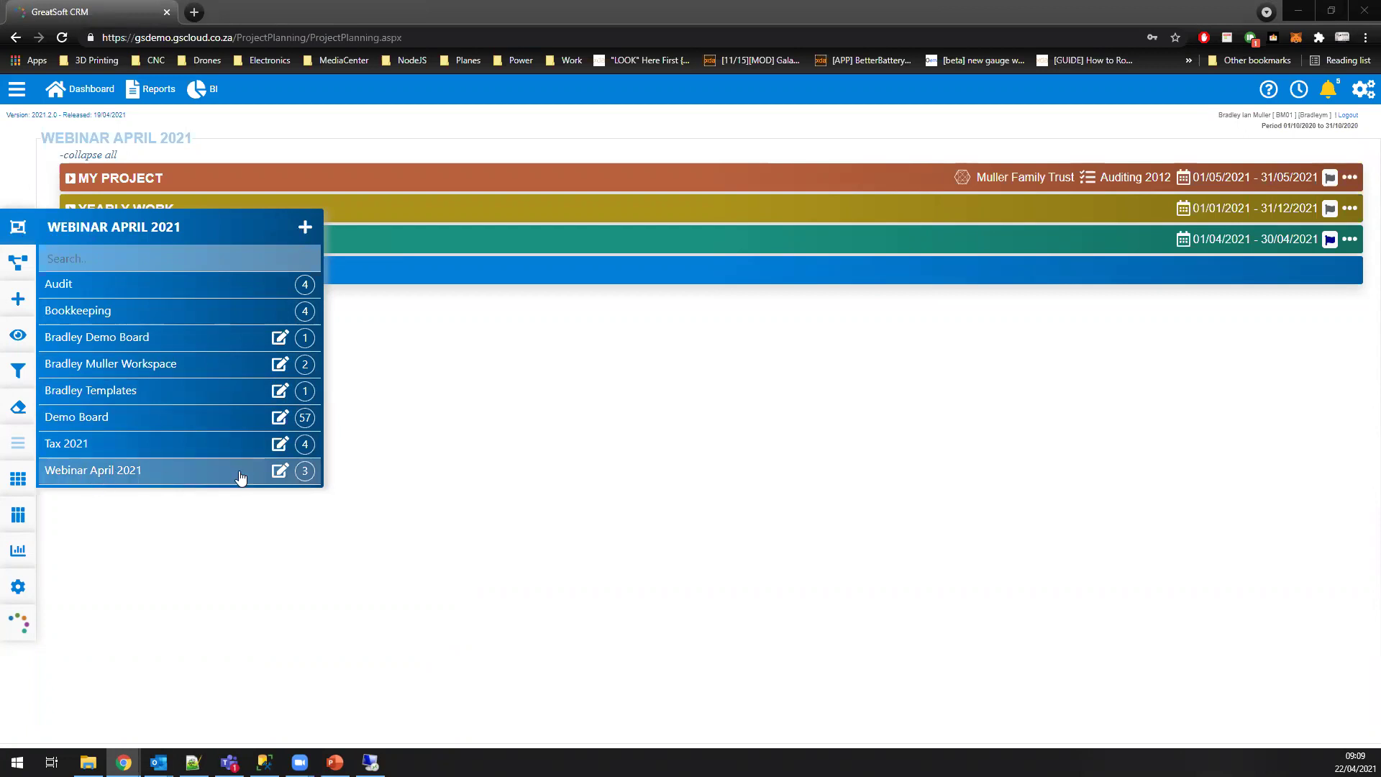
{"action": "left_click", "coordinate": [279, 471]}
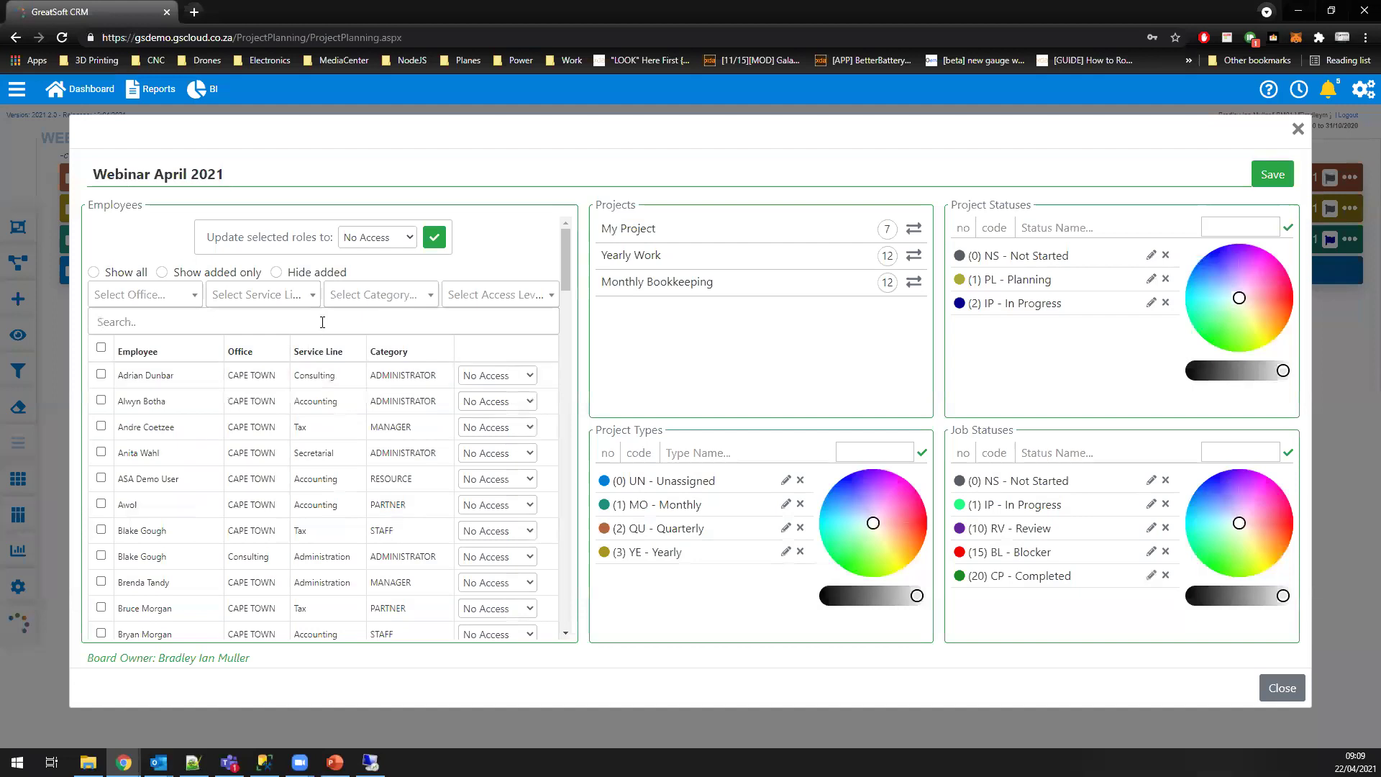
{"action": "mouse_move", "coordinate": [567, 250]}
{"action": "left_mouse_down"}
{"action": "mouse_move", "coordinate": [564, 575]}
{"action": "mouse_move", "coordinate": [567, 234]}
{"action": "left_mouse_up"}
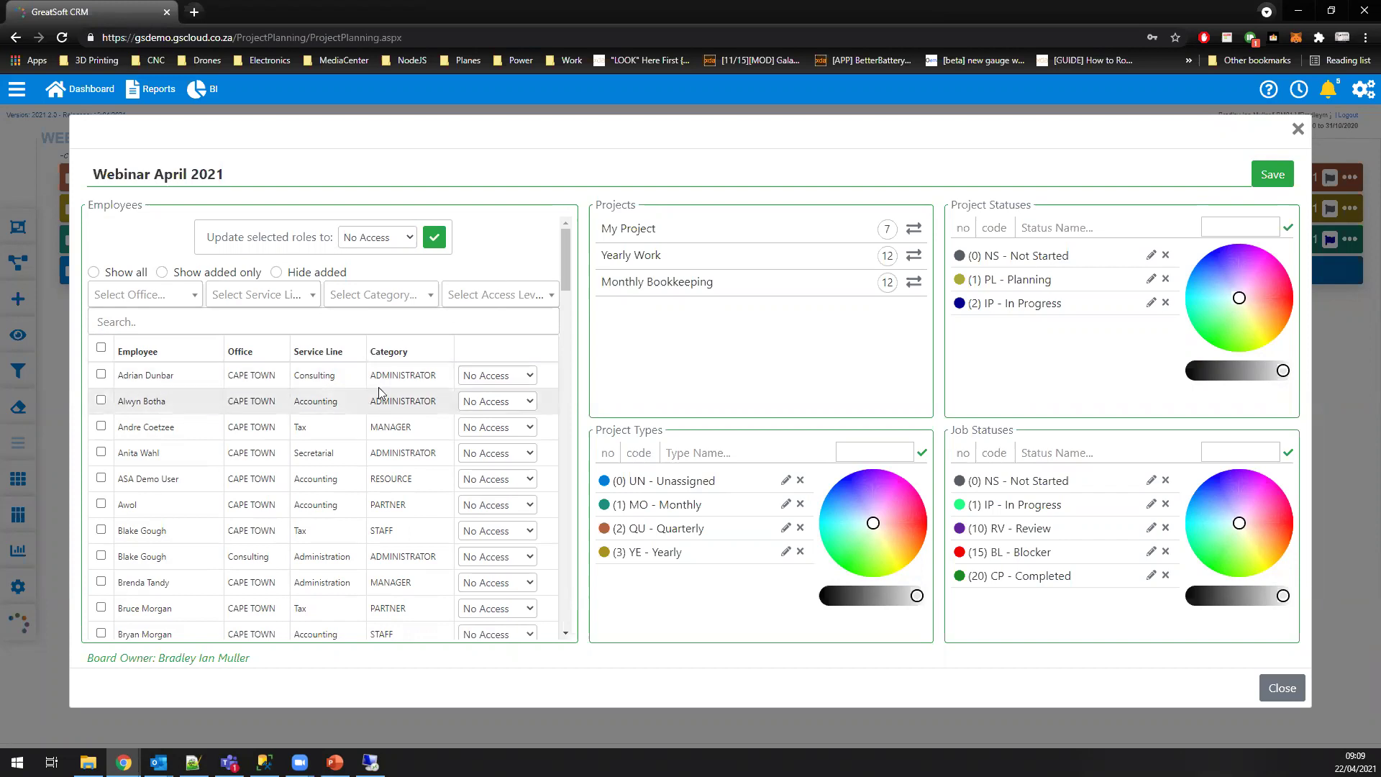
{"action": "left_click", "coordinate": [495, 374]}
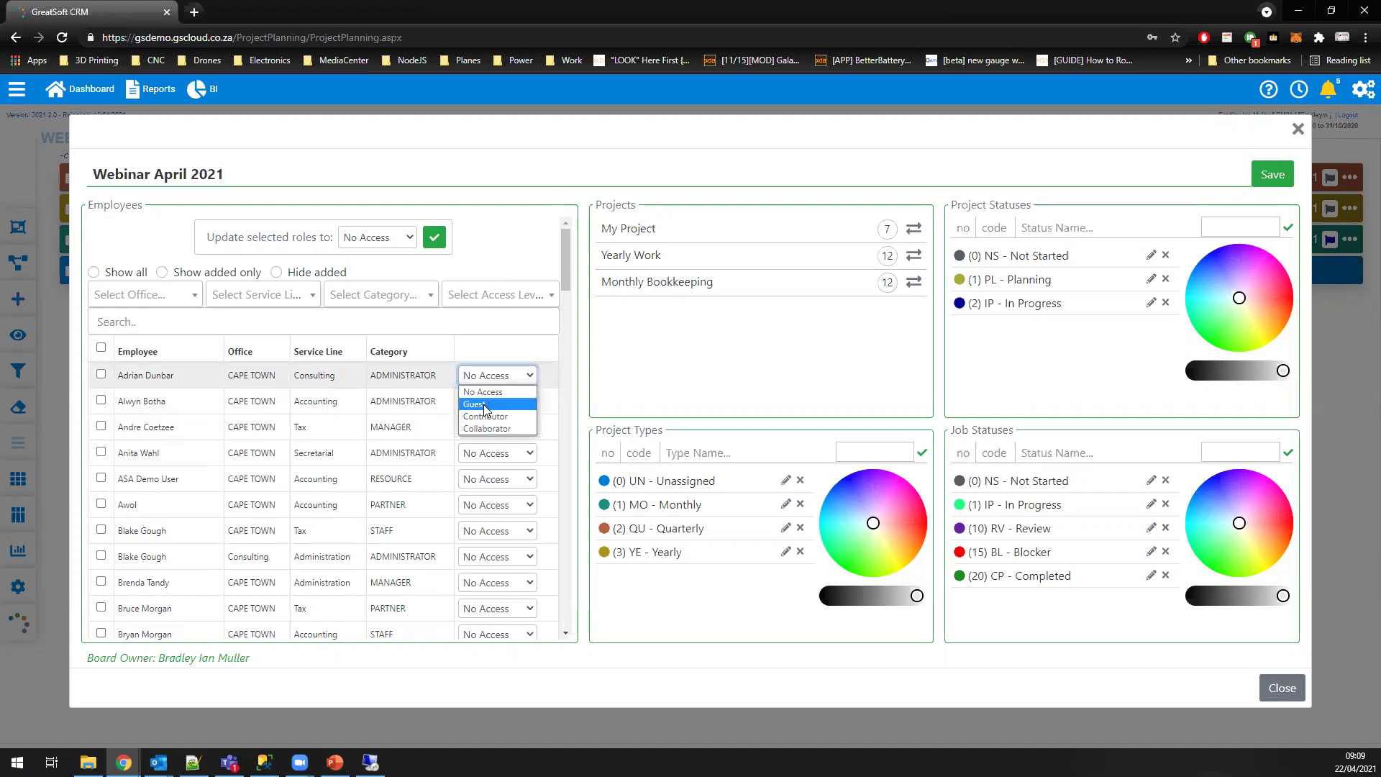
{"action": "left_click", "coordinate": [484, 405]}
{"action": "left_click", "coordinate": [497, 401]}
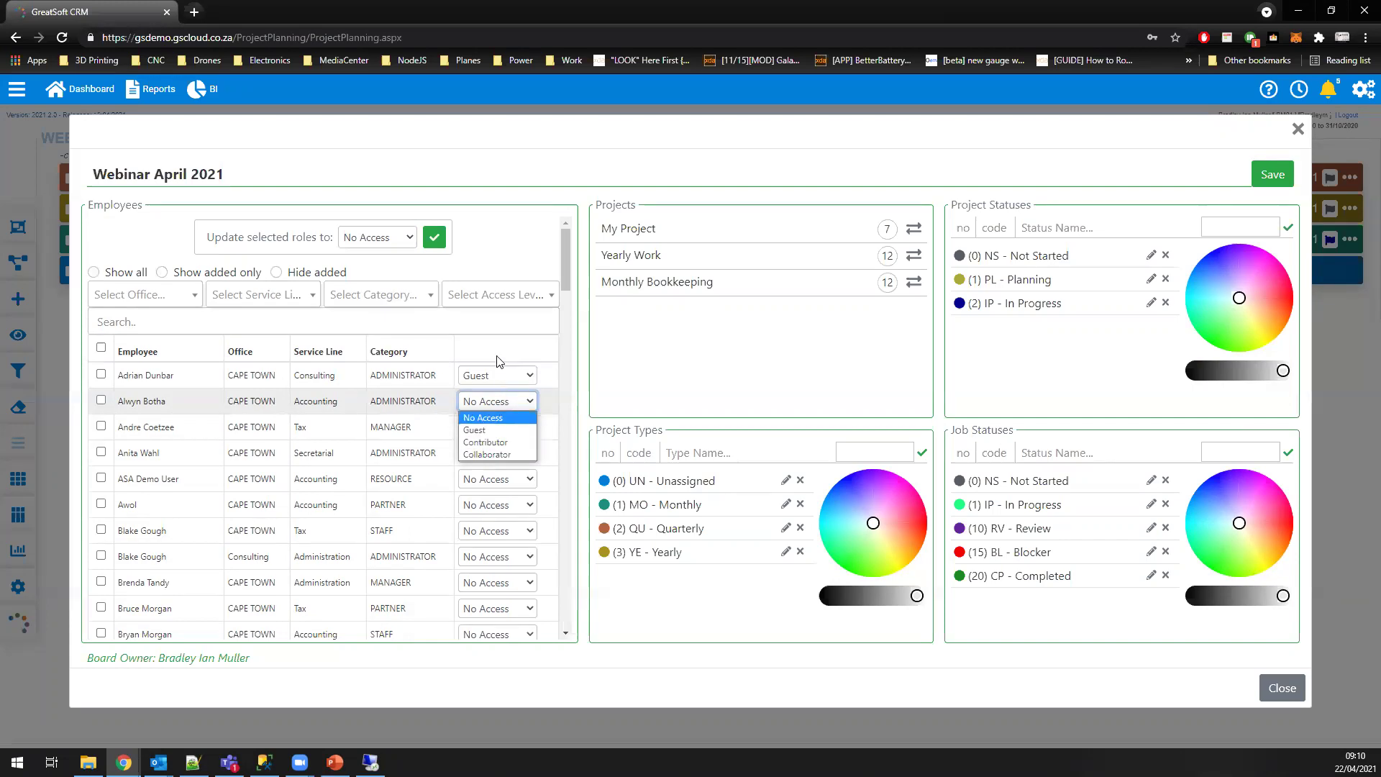
{"action": "left_click", "coordinate": [466, 320]}
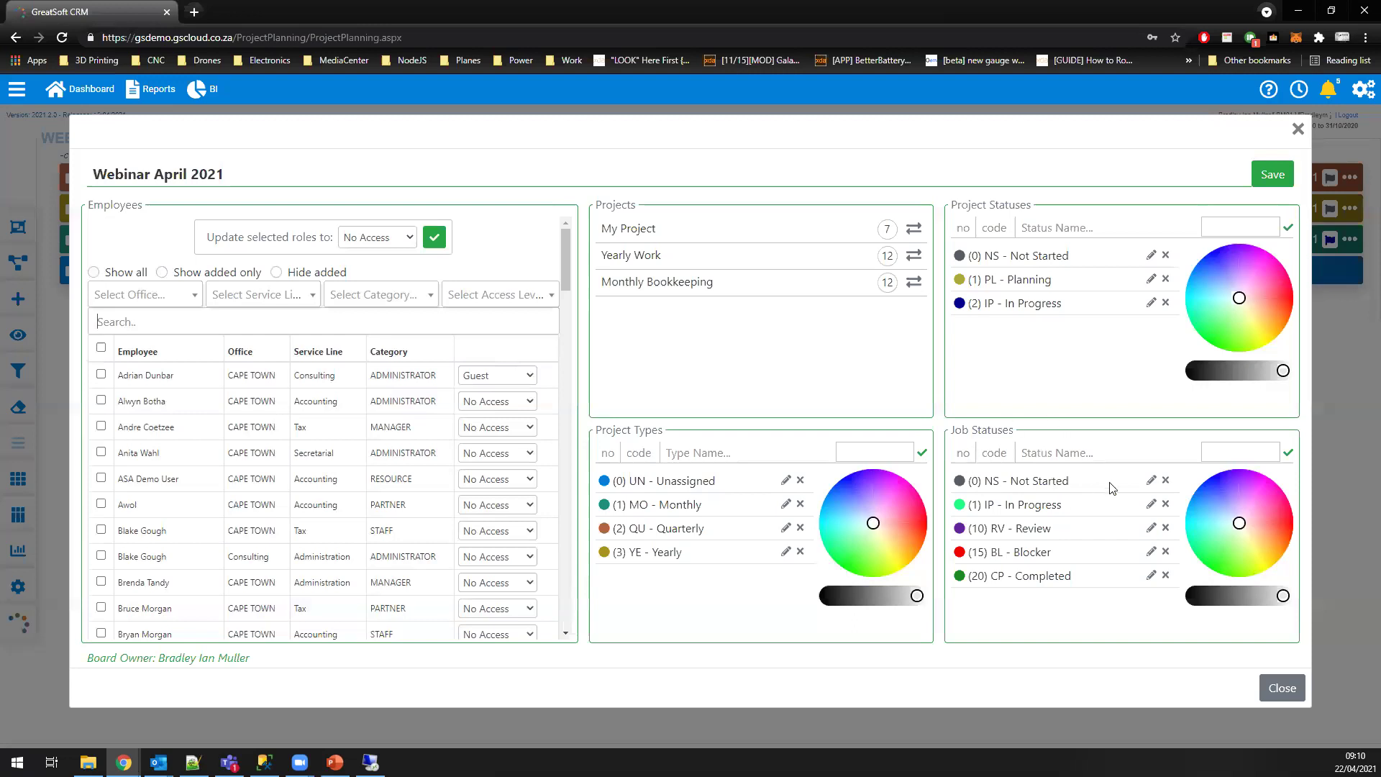
Step: Try out a dark blue colour, #3b3c96, for a new job status and close the board setup without saving
{"action": "left_click_drag", "start_coordinate": [1240, 503], "coordinate": [1272, 513]}
{"action": "left_click", "coordinate": [1263, 488]}
{"action": "left_click_drag", "start_coordinate": [1281, 595], "coordinate": [1247, 595]}
{"action": "left_click_drag", "start_coordinate": [1223, 487], "coordinate": [1226, 499]}
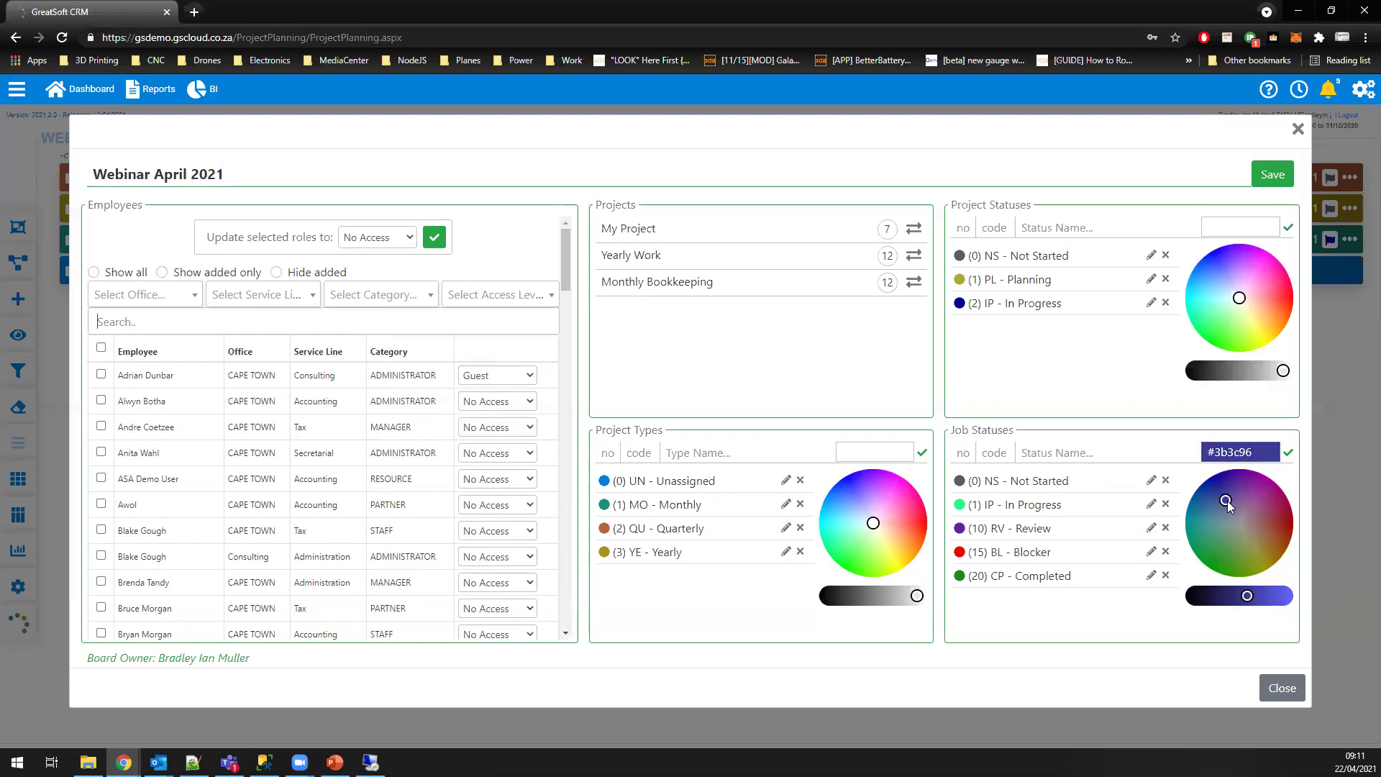
{"action": "left_click", "coordinate": [1298, 129]}
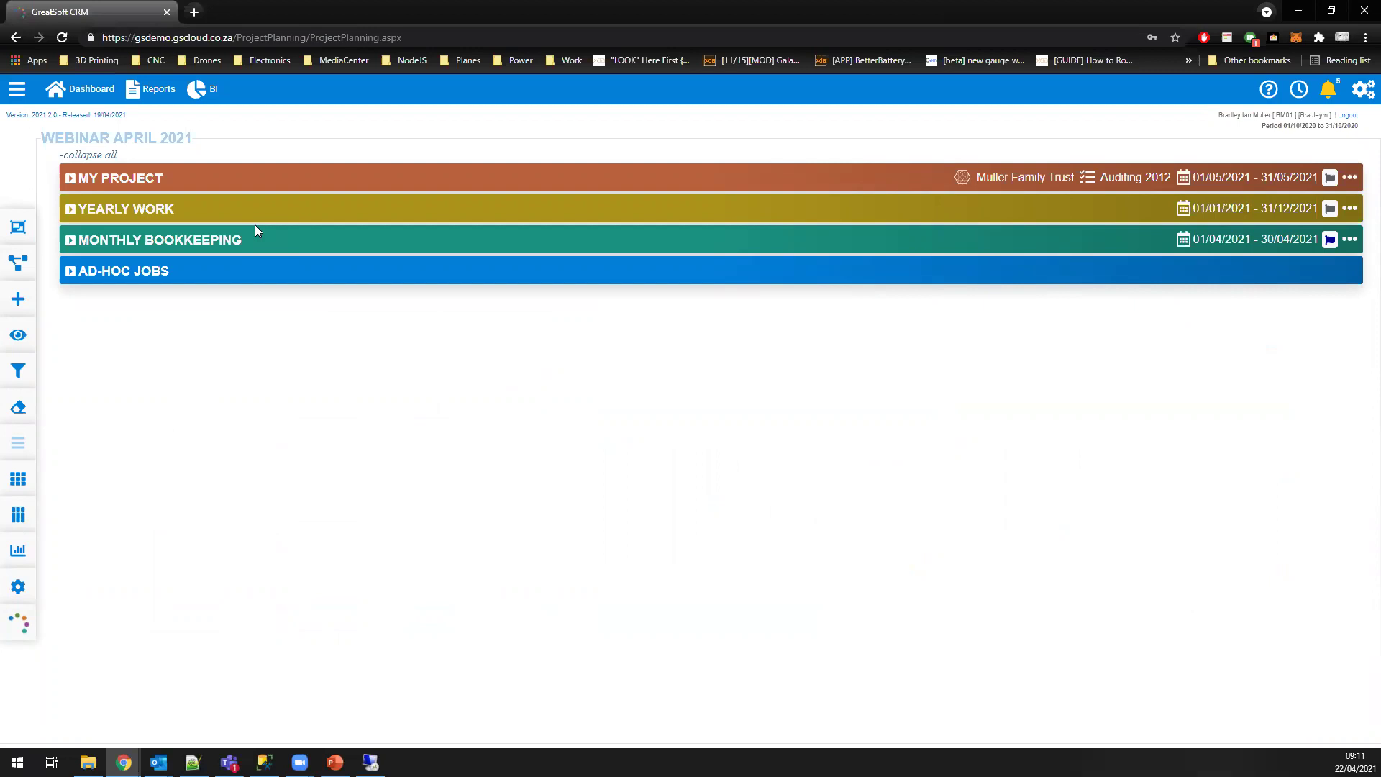
Step: View the board's jobs as status columns and return to the list view
{"action": "left_click", "coordinate": [18, 228]}
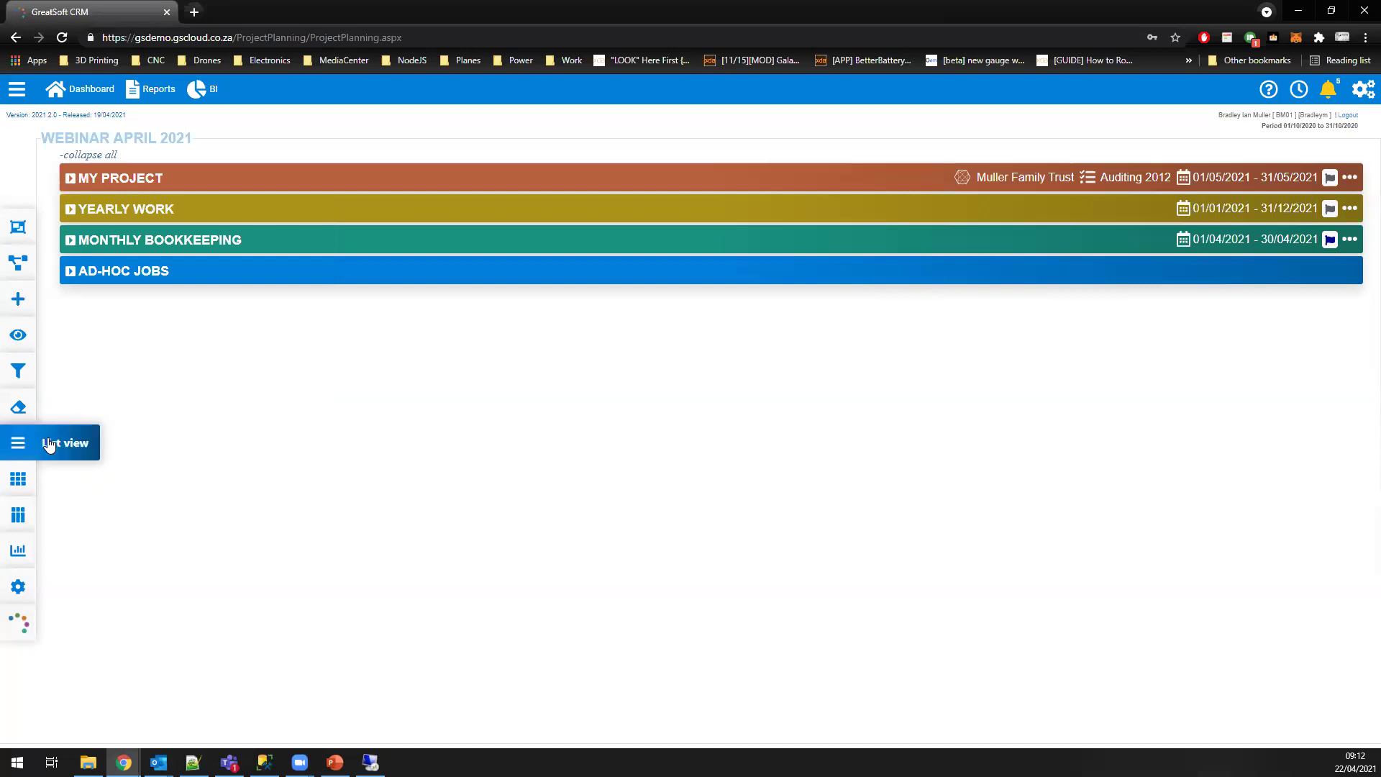
{"action": "left_click", "coordinate": [61, 523]}
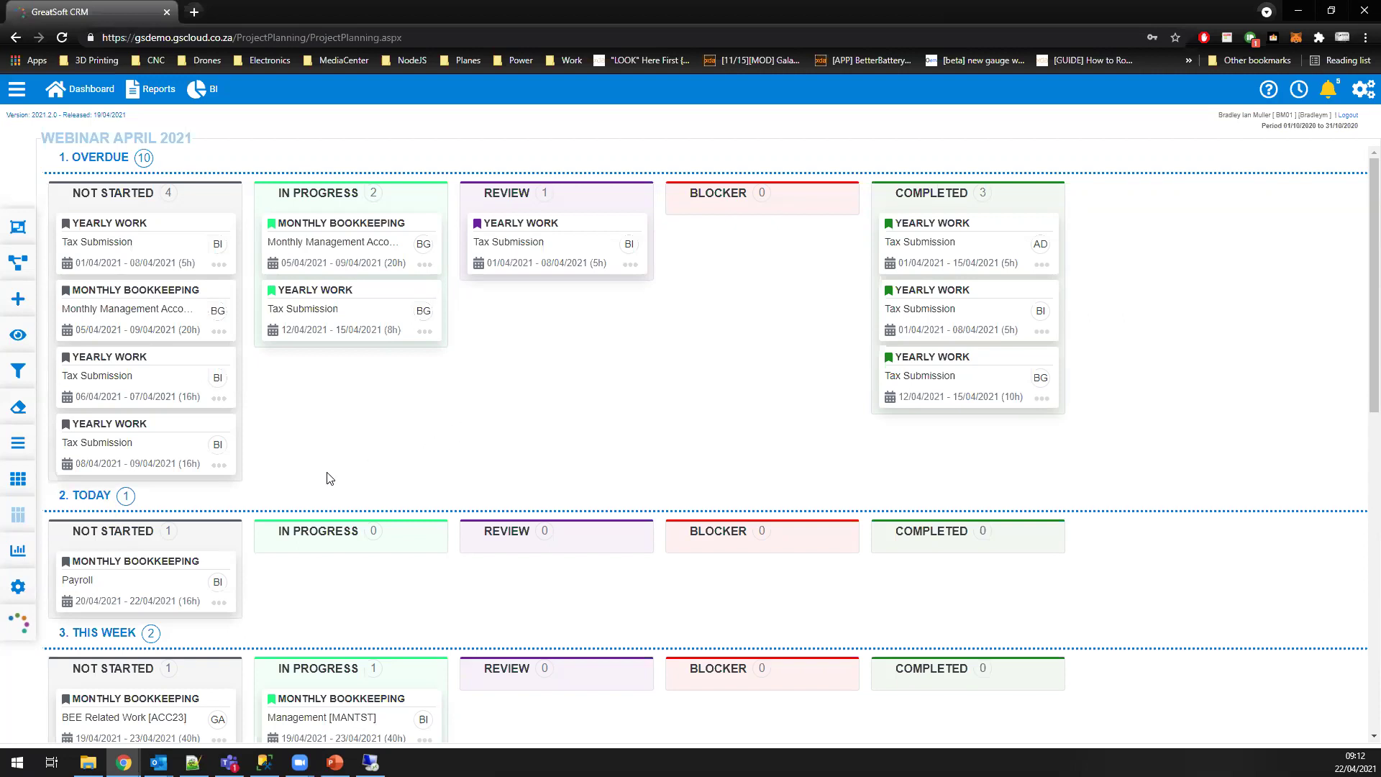
{"action": "left_click", "coordinate": [22, 588]}
{"action": "mouse_move", "coordinate": [26, 587]}
{"action": "left_click", "coordinate": [16, 446]}
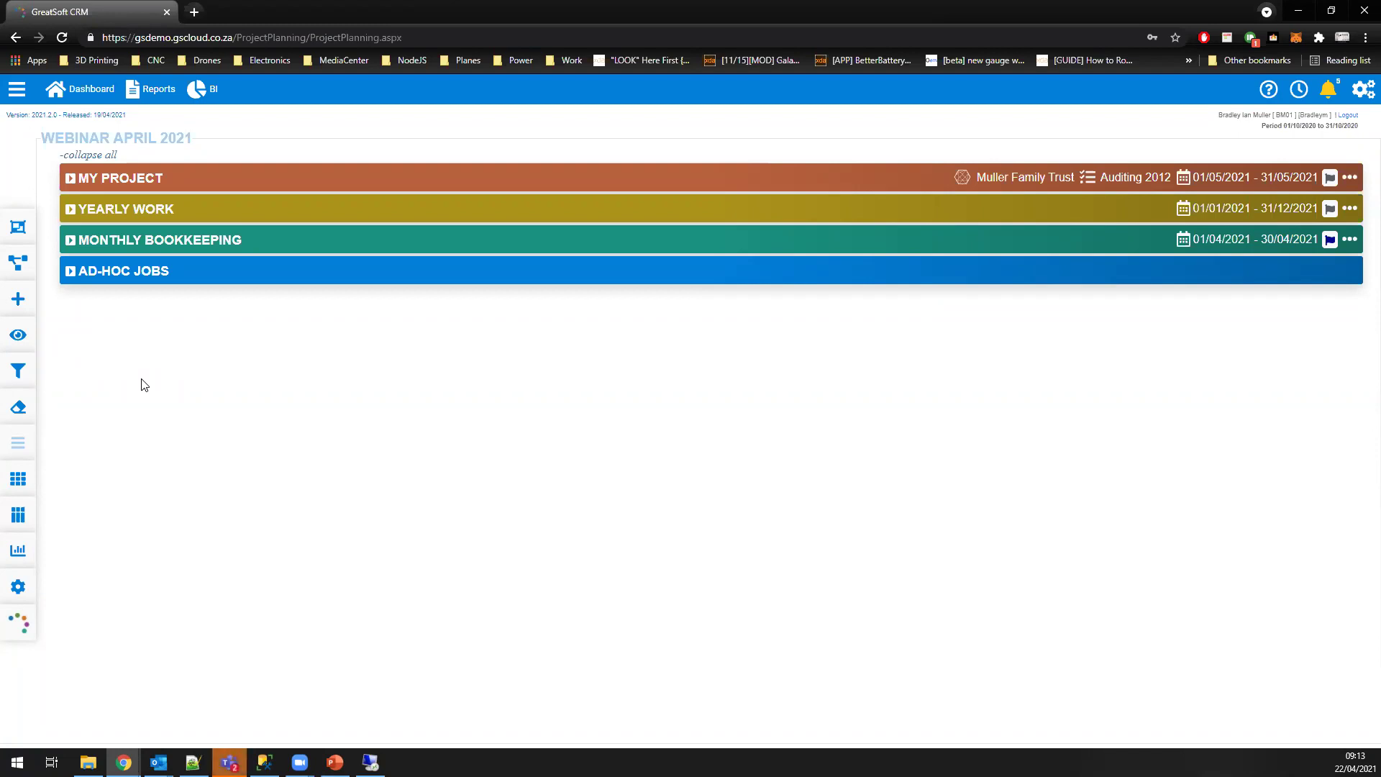
Step: Expand the Monthly Bookkeeping project and look through its jobs
{"action": "left_click", "coordinate": [68, 242]}
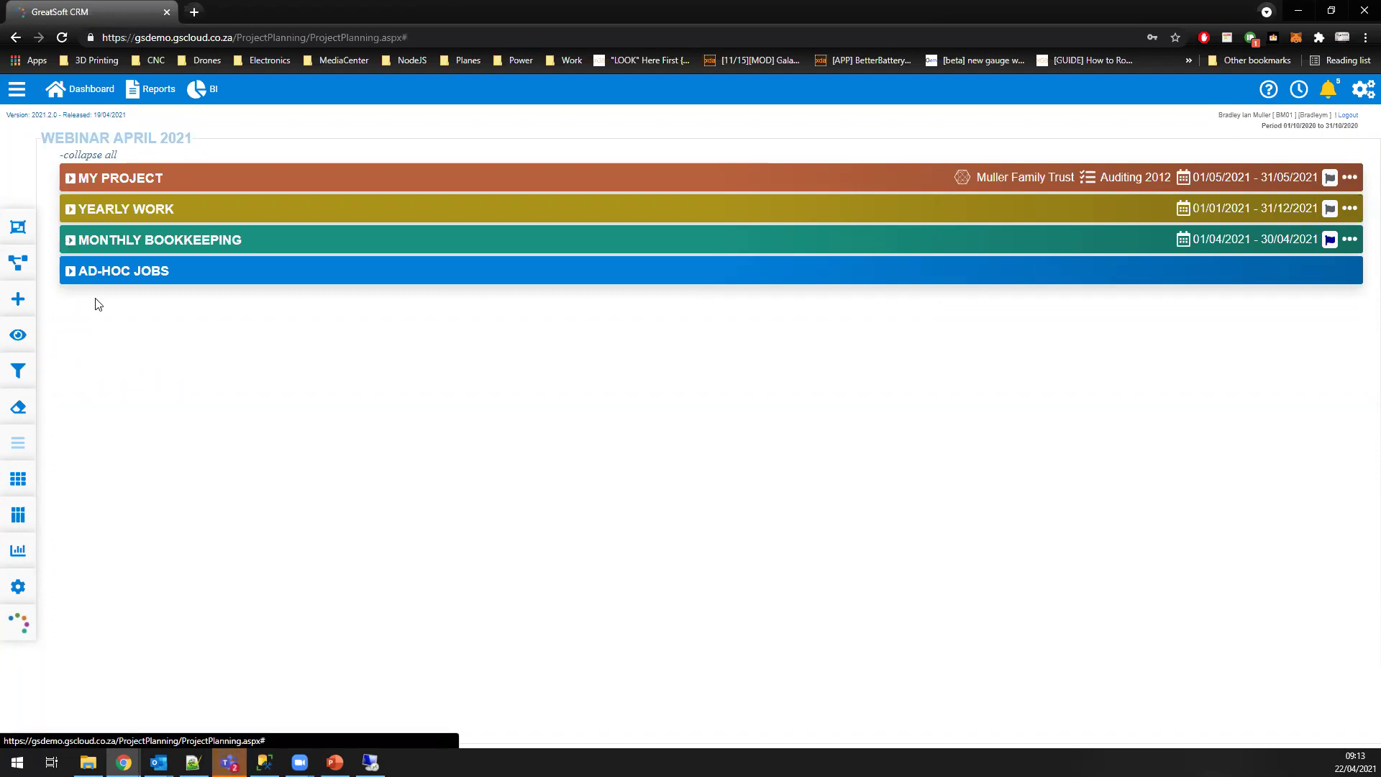
{"action": "scroll", "coordinate": [237, 406], "scroll_direction": "down", "scroll_amount": 1}
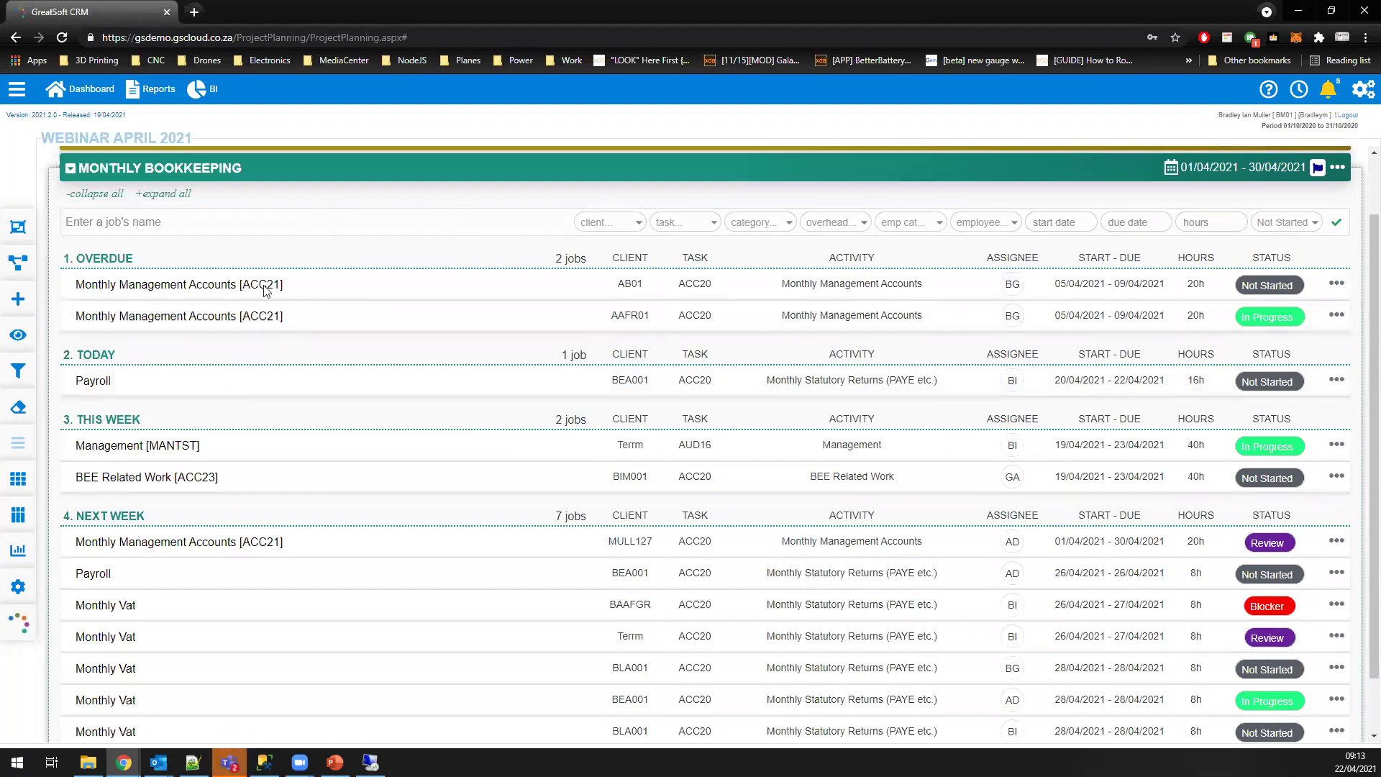
{"action": "scroll", "coordinate": [230, 316], "scroll_direction": "up", "scroll_amount": 1}
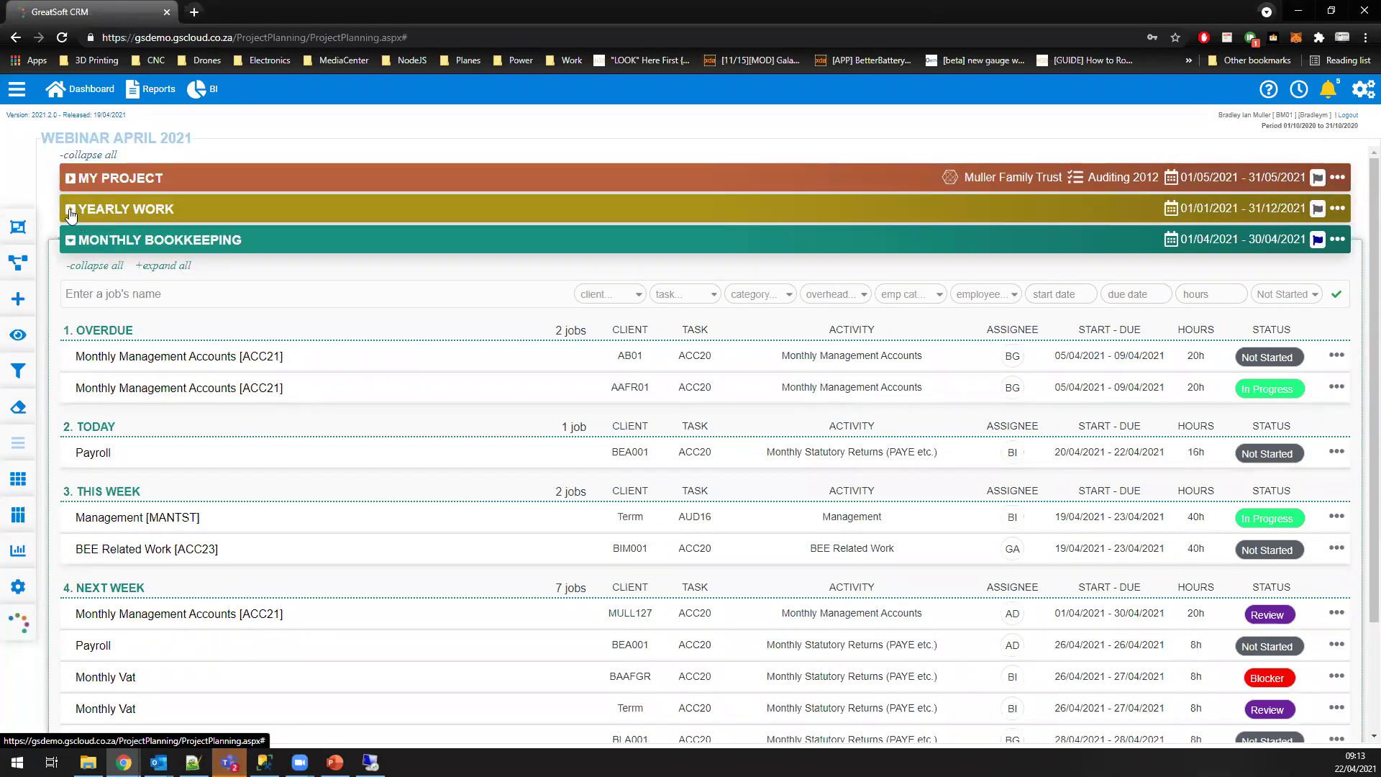
Step: Expand the Yearly Work project and look through its overdue and future jobs
{"action": "left_click", "coordinate": [91, 224]}
{"action": "scroll", "coordinate": [194, 352], "scroll_direction": "down", "scroll_amount": 2}
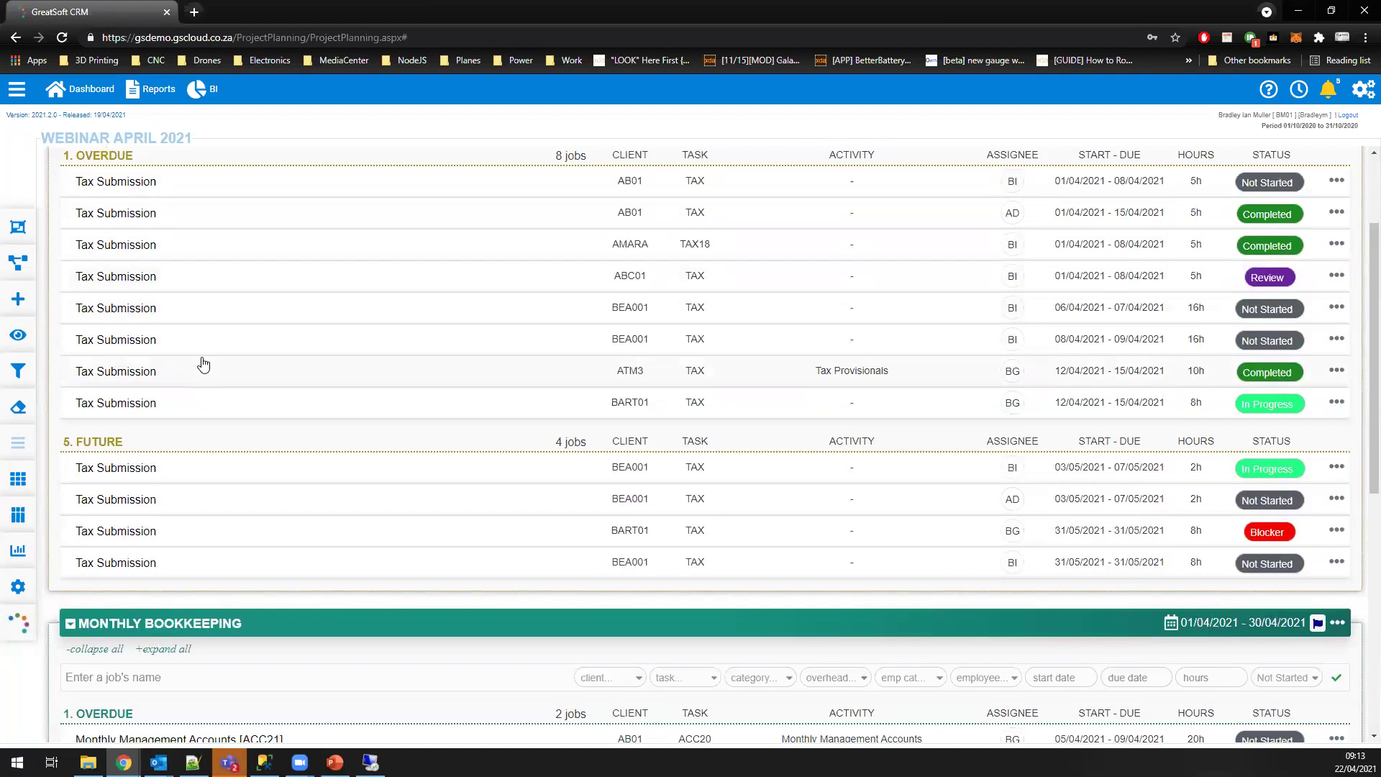
{"action": "scroll", "coordinate": [230, 370], "scroll_direction": "up", "scroll_amount": 2}
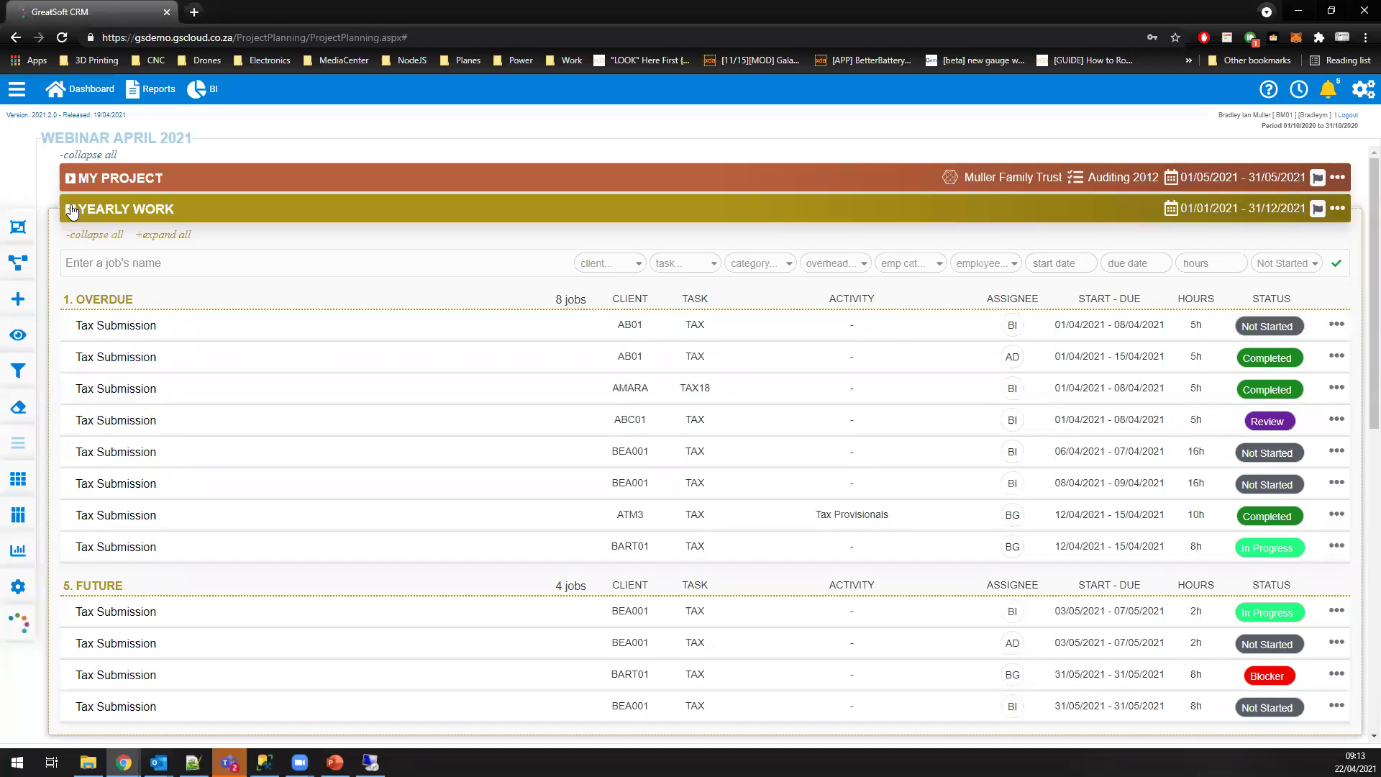
Step: Inspect the Field Work sub-jobs in My Project, and collapse My Project and Yearly Work
{"action": "left_click", "coordinate": [70, 179]}
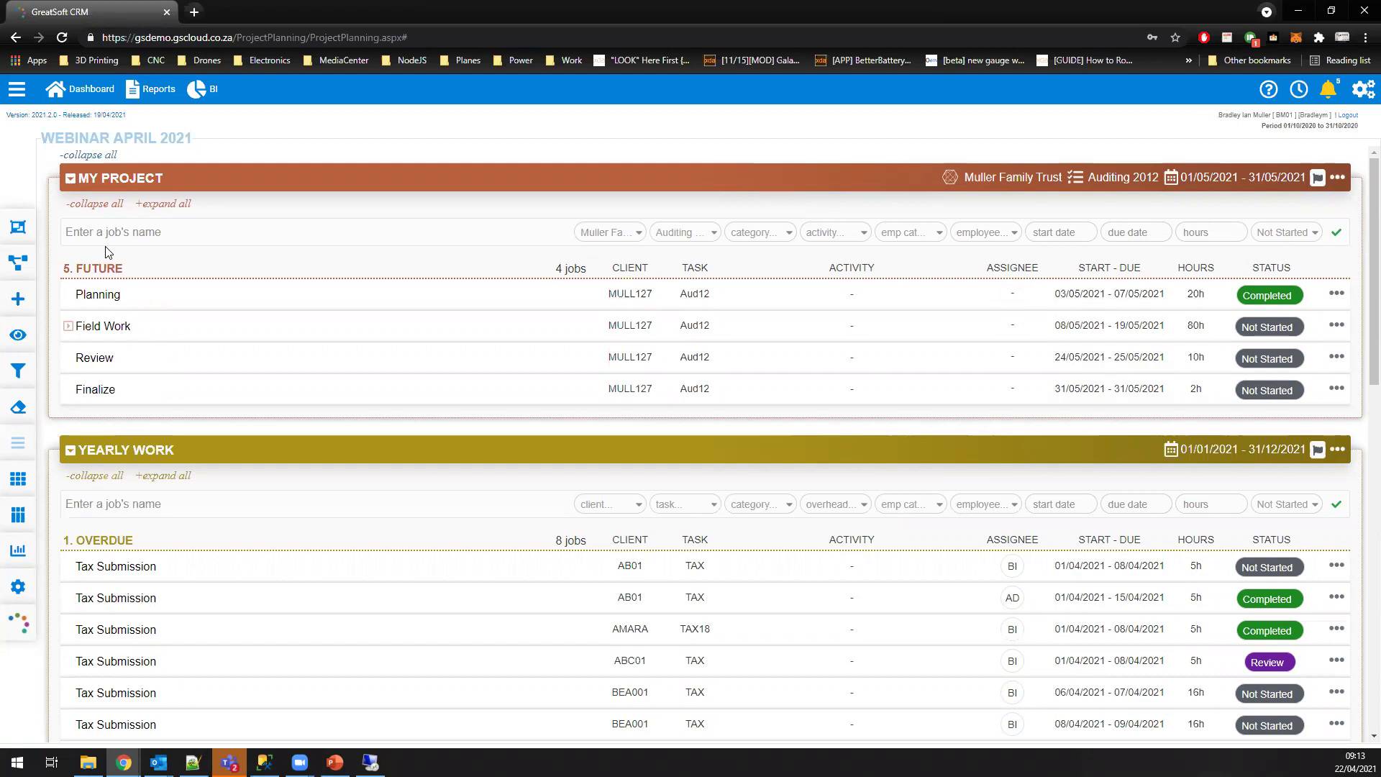
{"action": "left_click", "coordinate": [68, 327]}
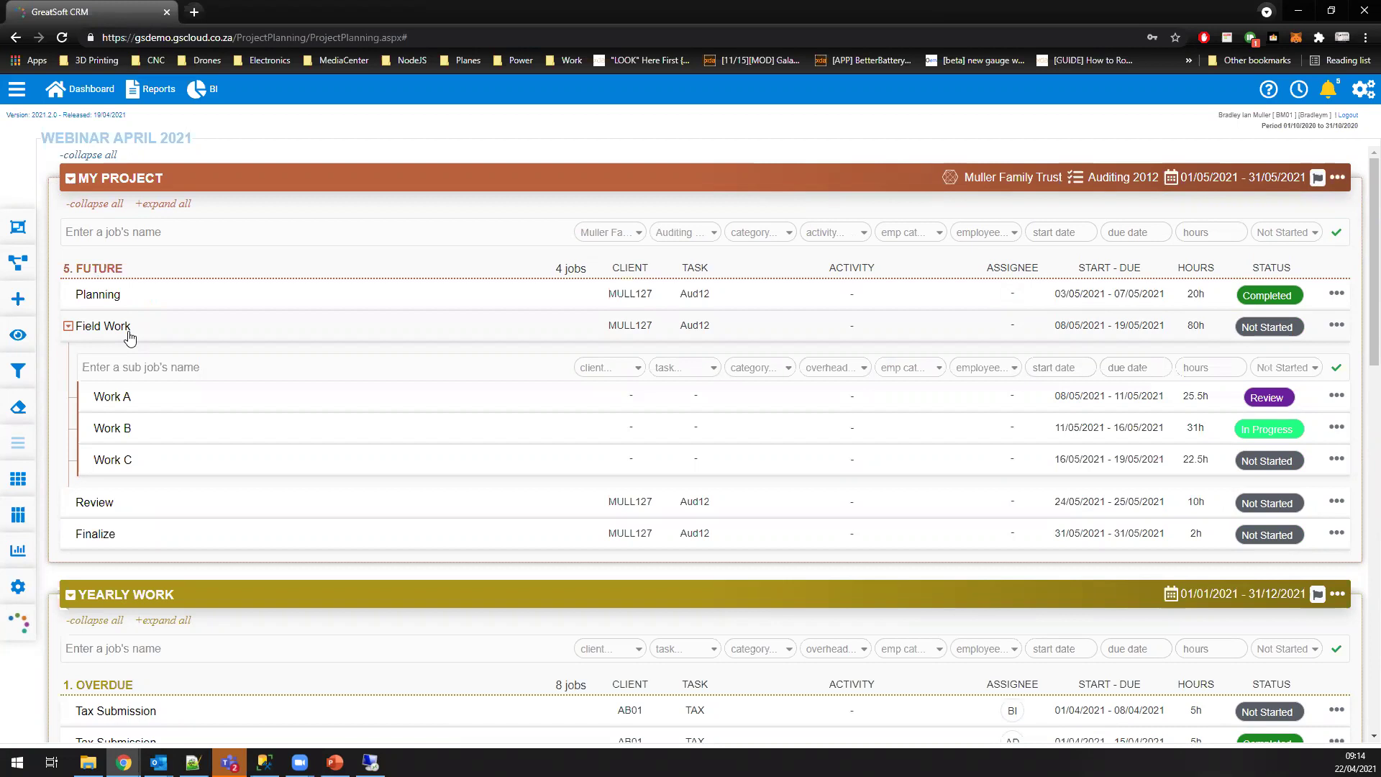
{"action": "left_click", "coordinate": [69, 327]}
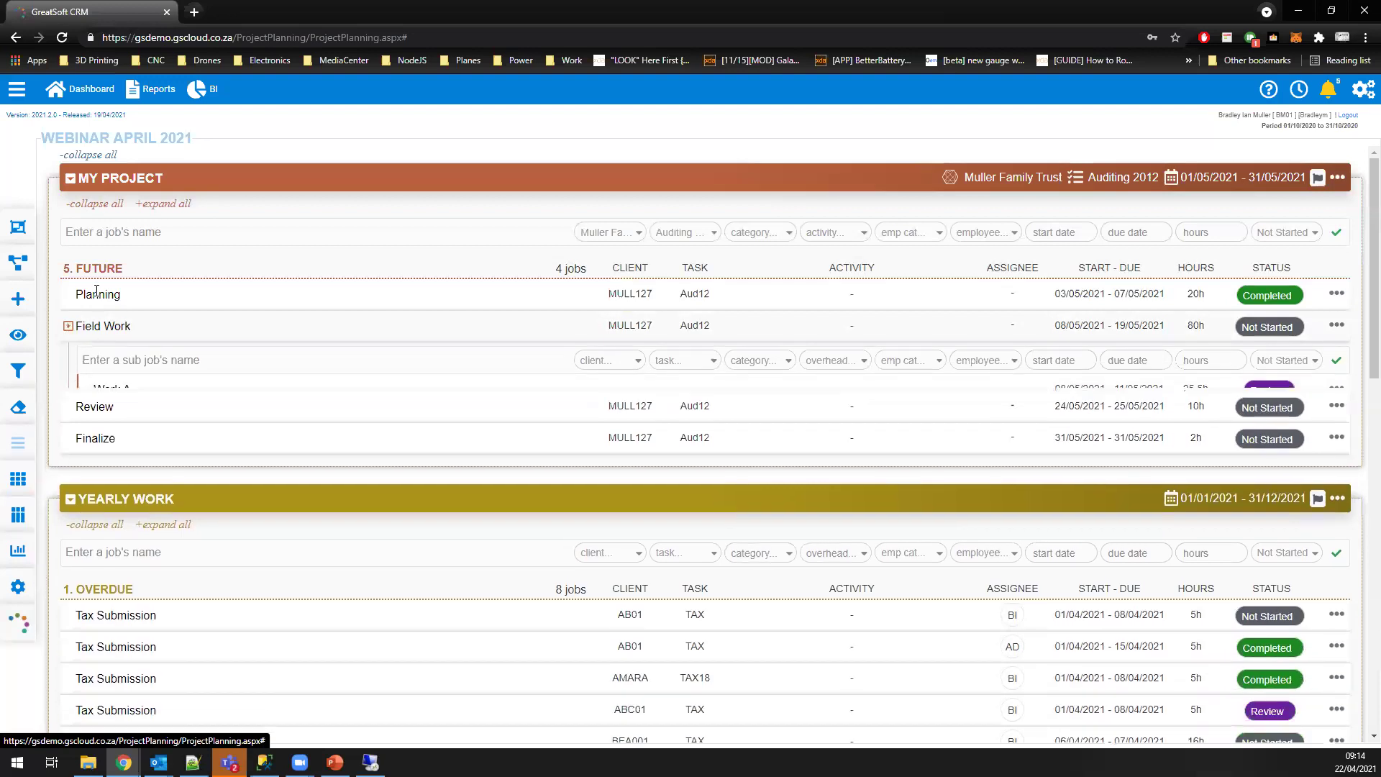
{"action": "left_click", "coordinate": [70, 180]}
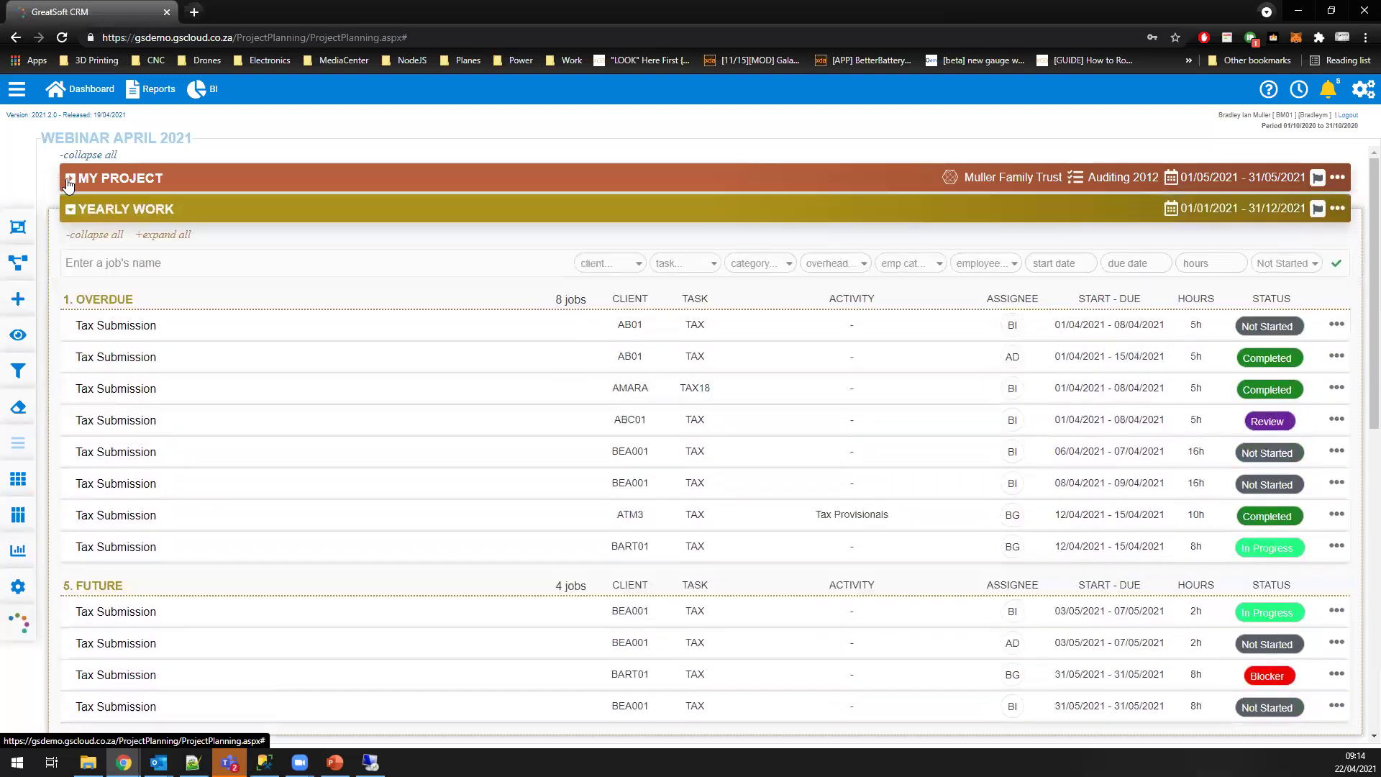
{"action": "left_click", "coordinate": [69, 210]}
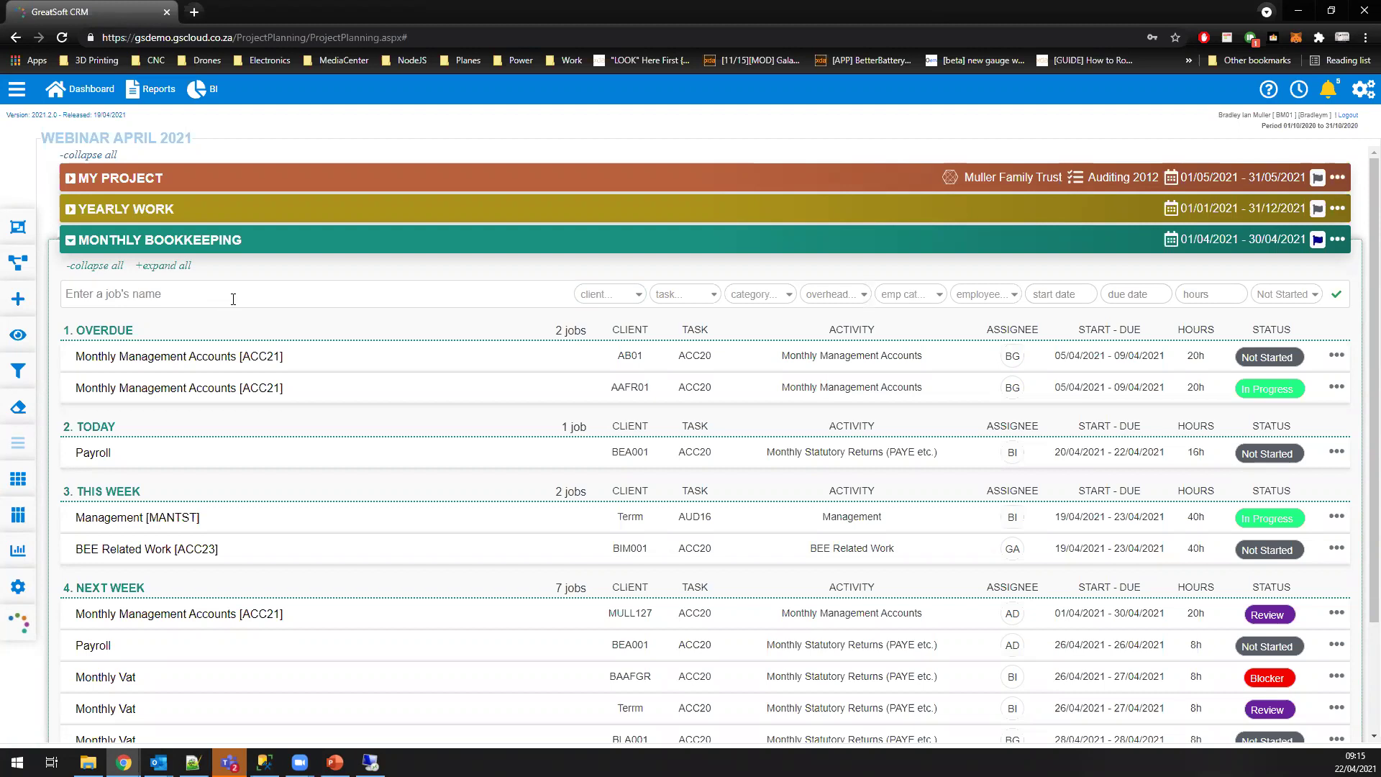
Step: Choose the client ABC Auditors and the client task Accounting 2020 [ACC20] for a new Monthly Bookkeeping job
{"action": "left_click", "coordinate": [608, 302]}
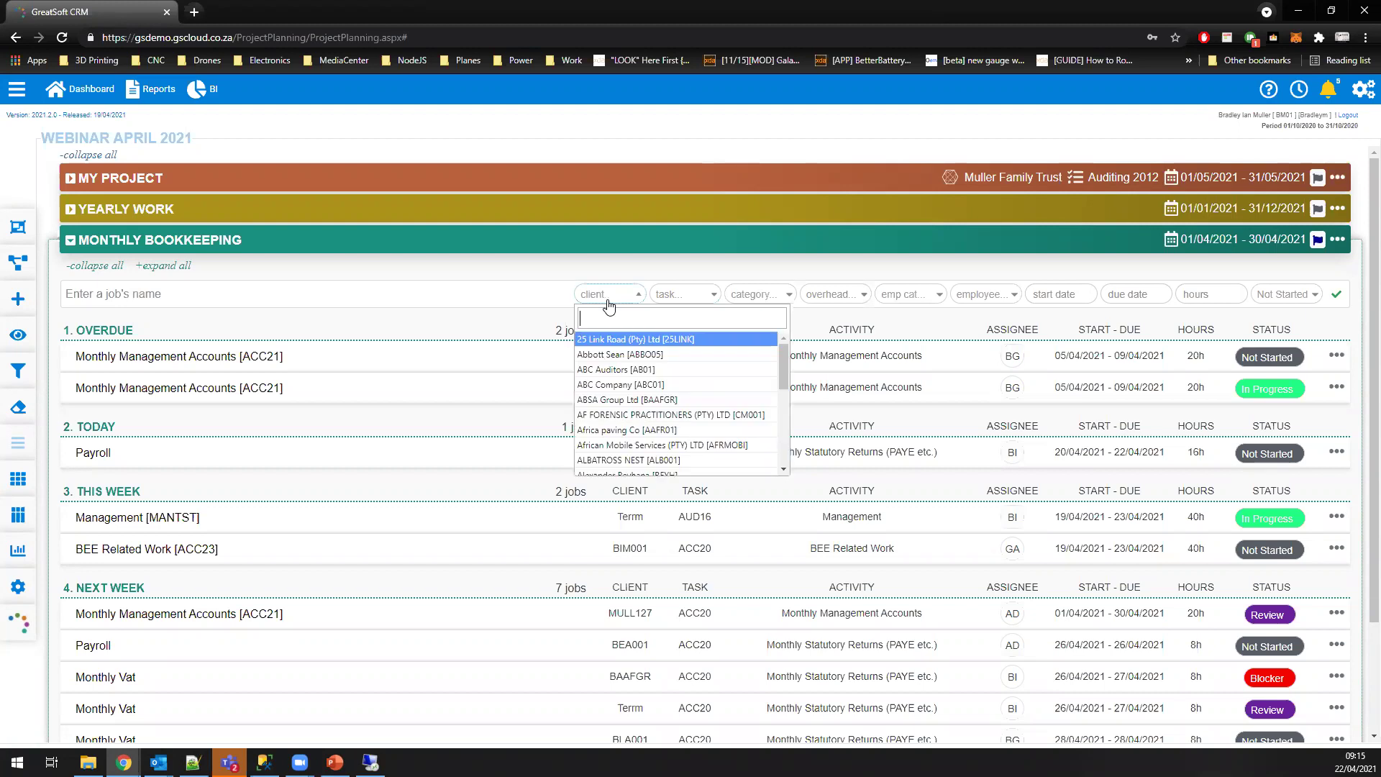
{"action": "left_click", "coordinate": [638, 370]}
{"action": "left_click", "coordinate": [693, 293]}
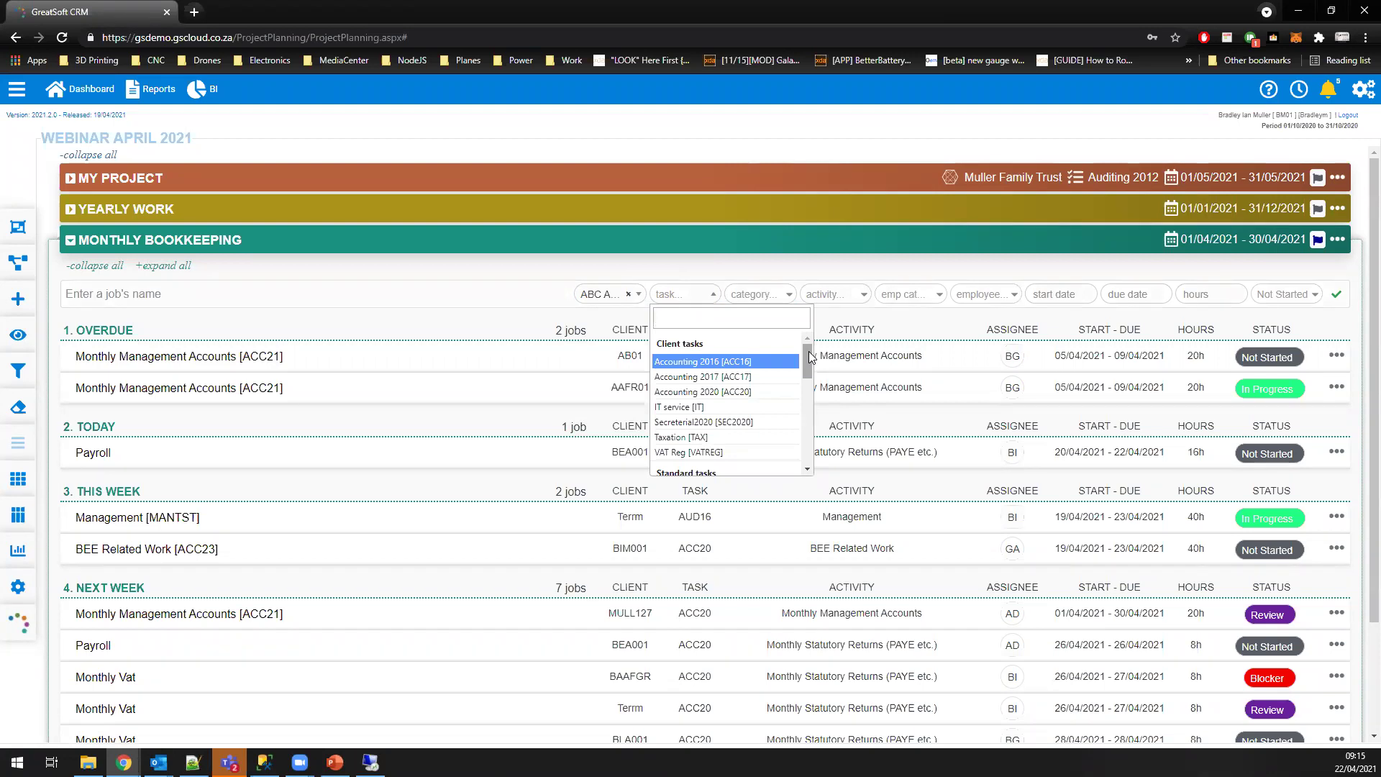
{"action": "left_click_drag", "start_coordinate": [809, 356], "coordinate": [809, 358]}
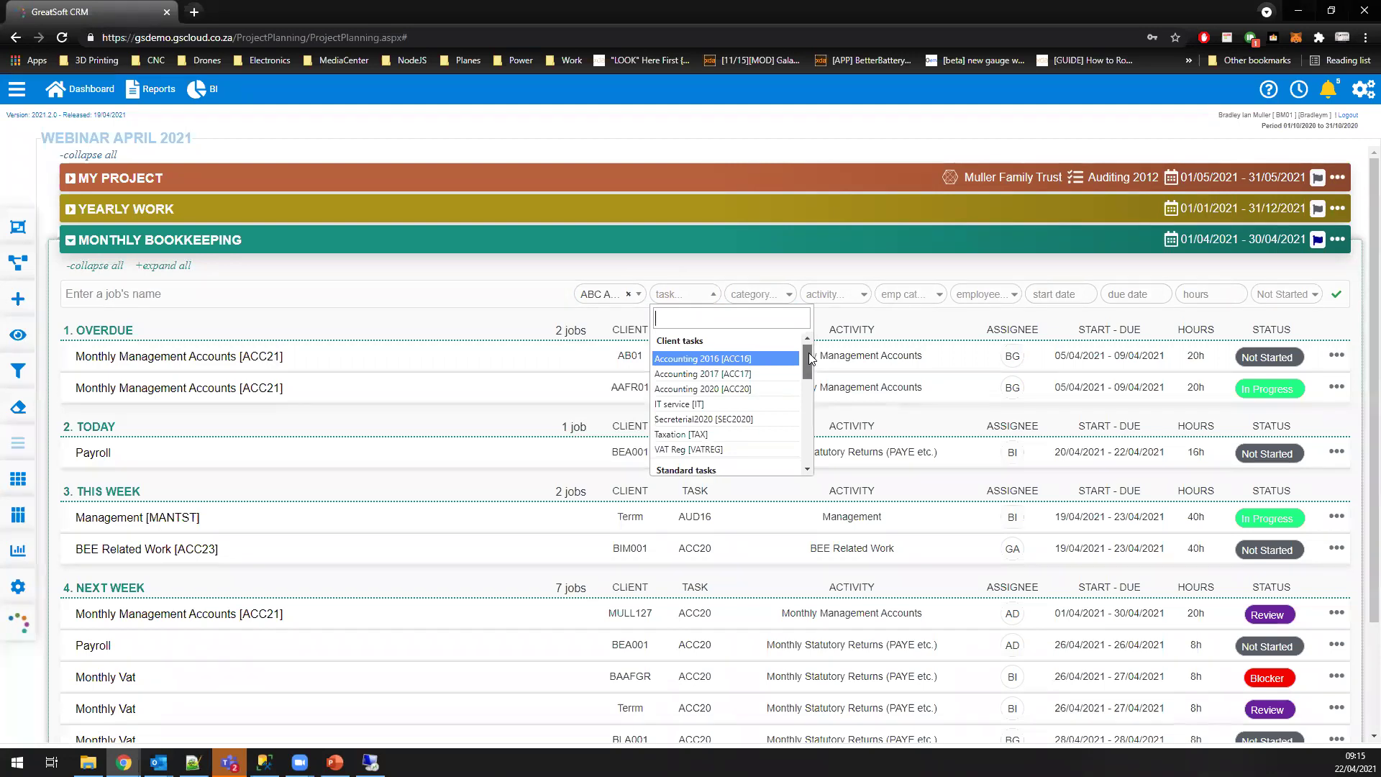
{"action": "scroll", "coordinate": [693, 401], "scroll_direction": "down", "scroll_amount": 3}
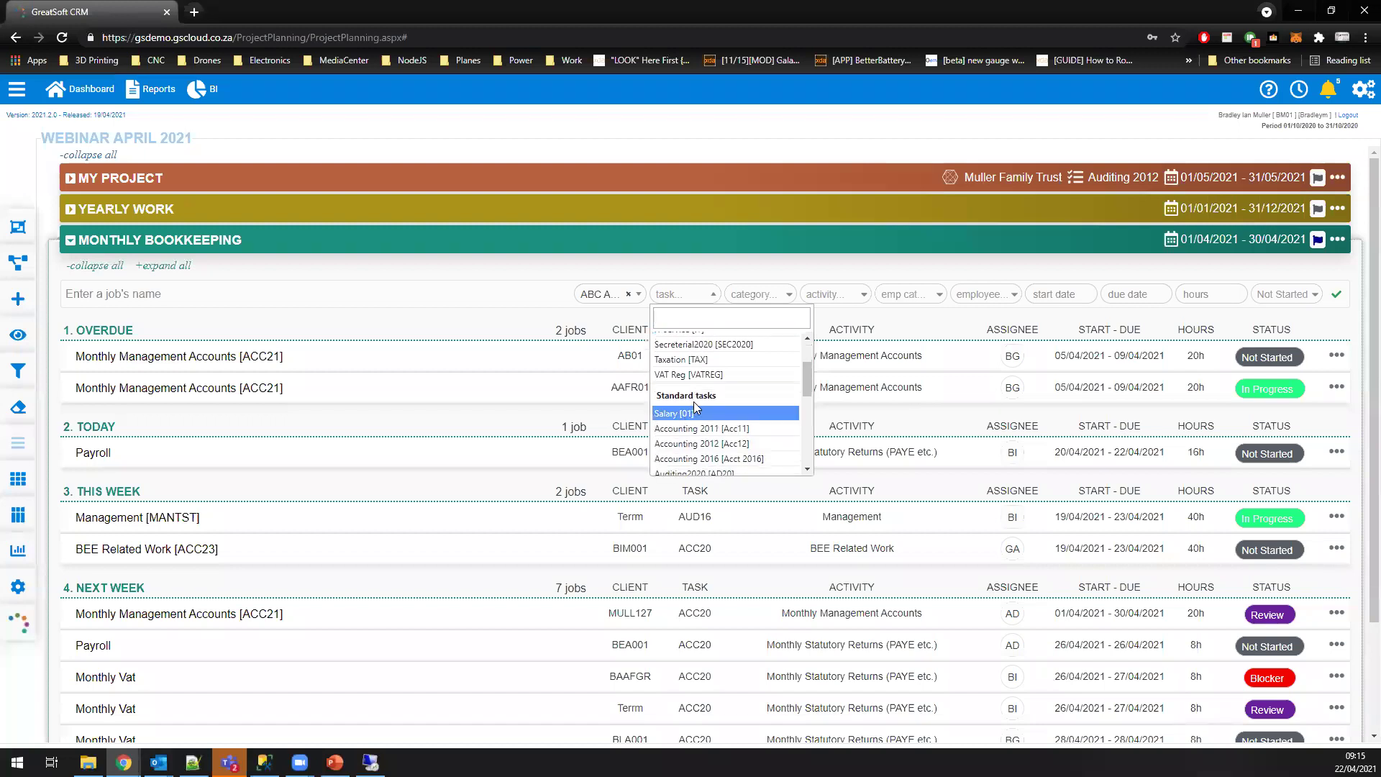
{"action": "scroll", "coordinate": [808, 386], "scroll_direction": "down", "scroll_amount": 1}
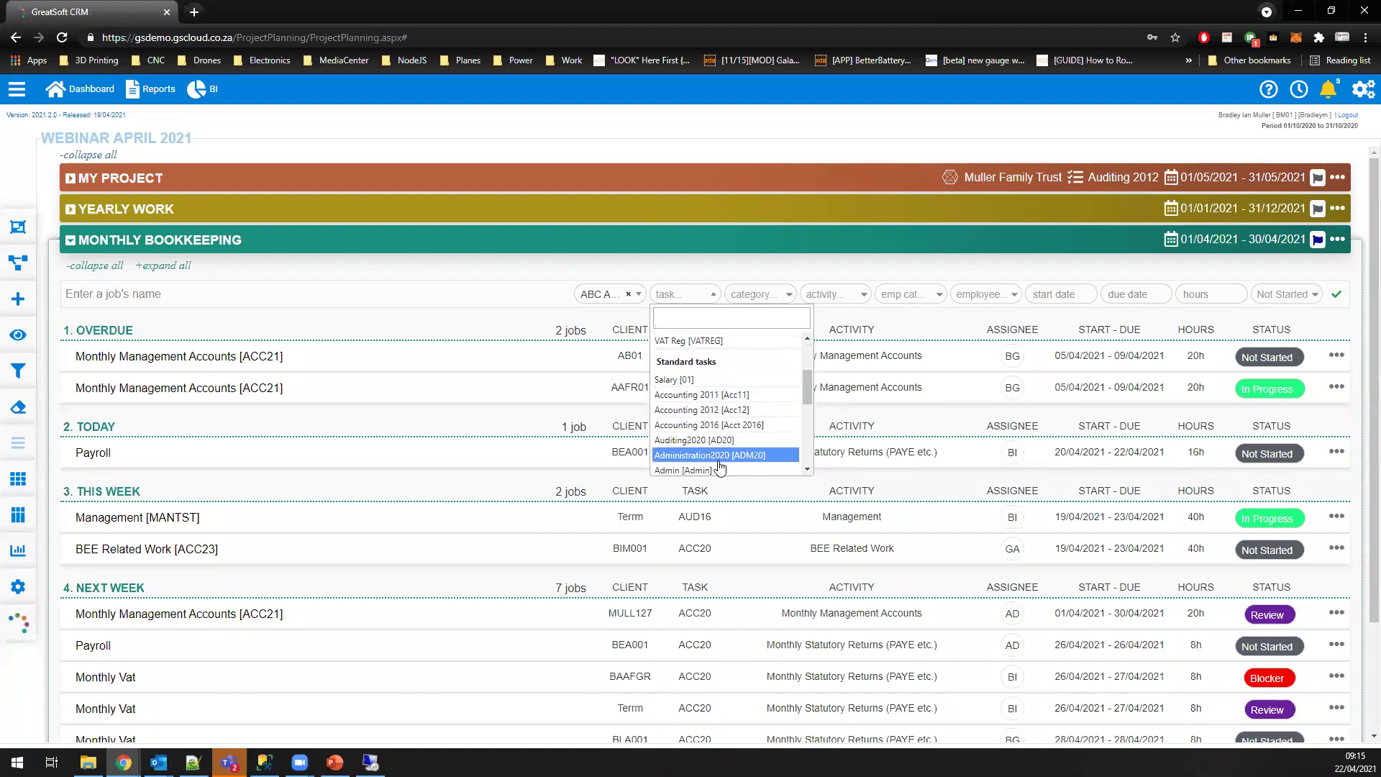
{"action": "scroll", "coordinate": [730, 453], "scroll_direction": "down", "scroll_amount": 2}
{"action": "scroll", "coordinate": [726, 445], "scroll_direction": "up", "scroll_amount": 3}
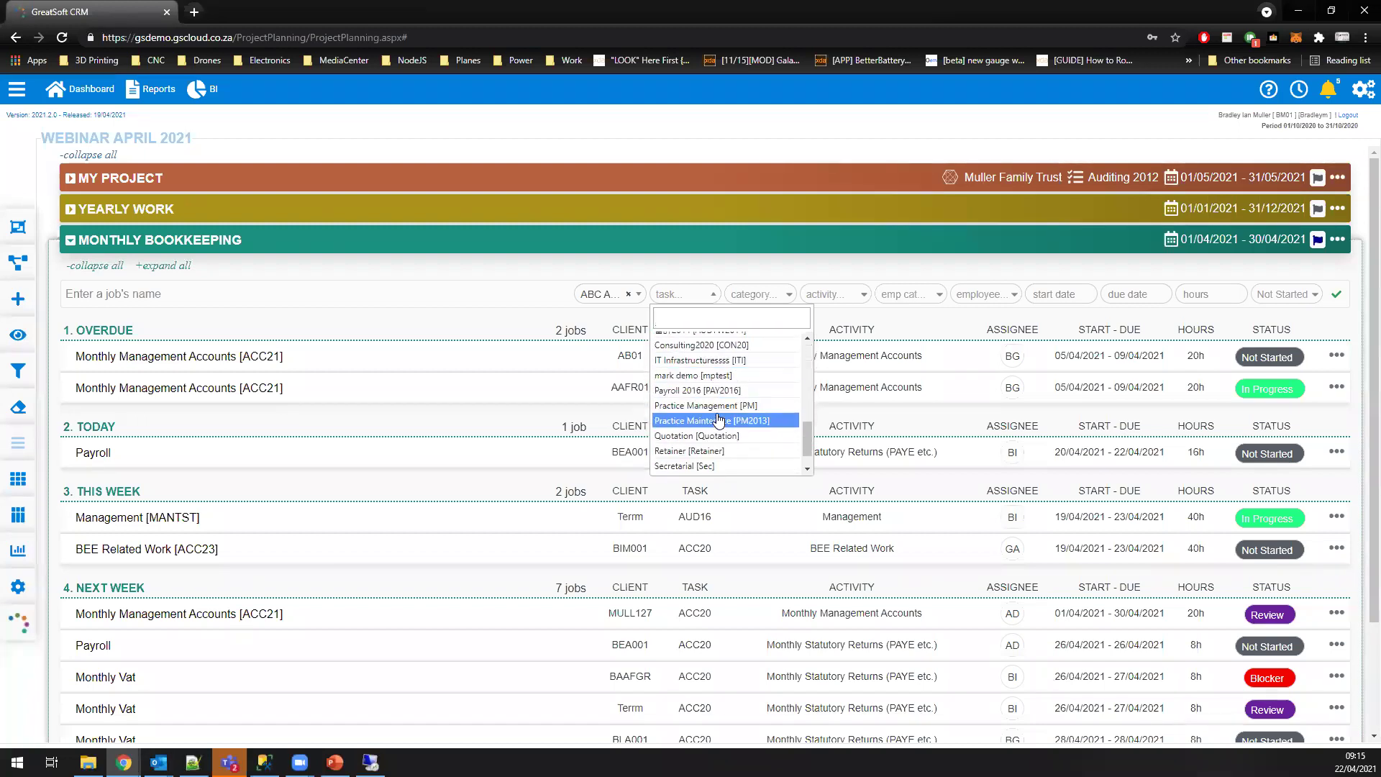
{"action": "scroll", "coordinate": [719, 443], "scroll_direction": "up", "scroll_amount": 1}
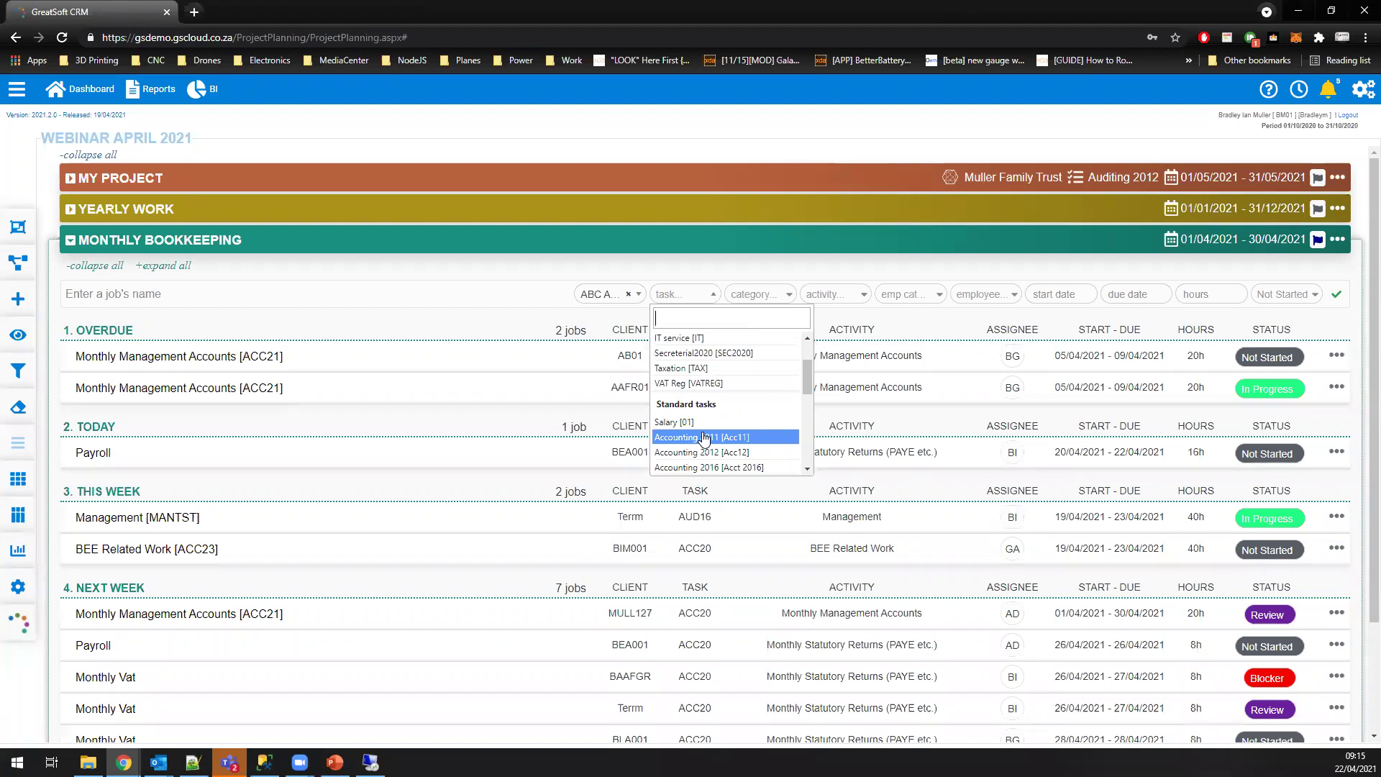
{"action": "left_click_drag", "start_coordinate": [809, 369], "coordinate": [801, 393]}
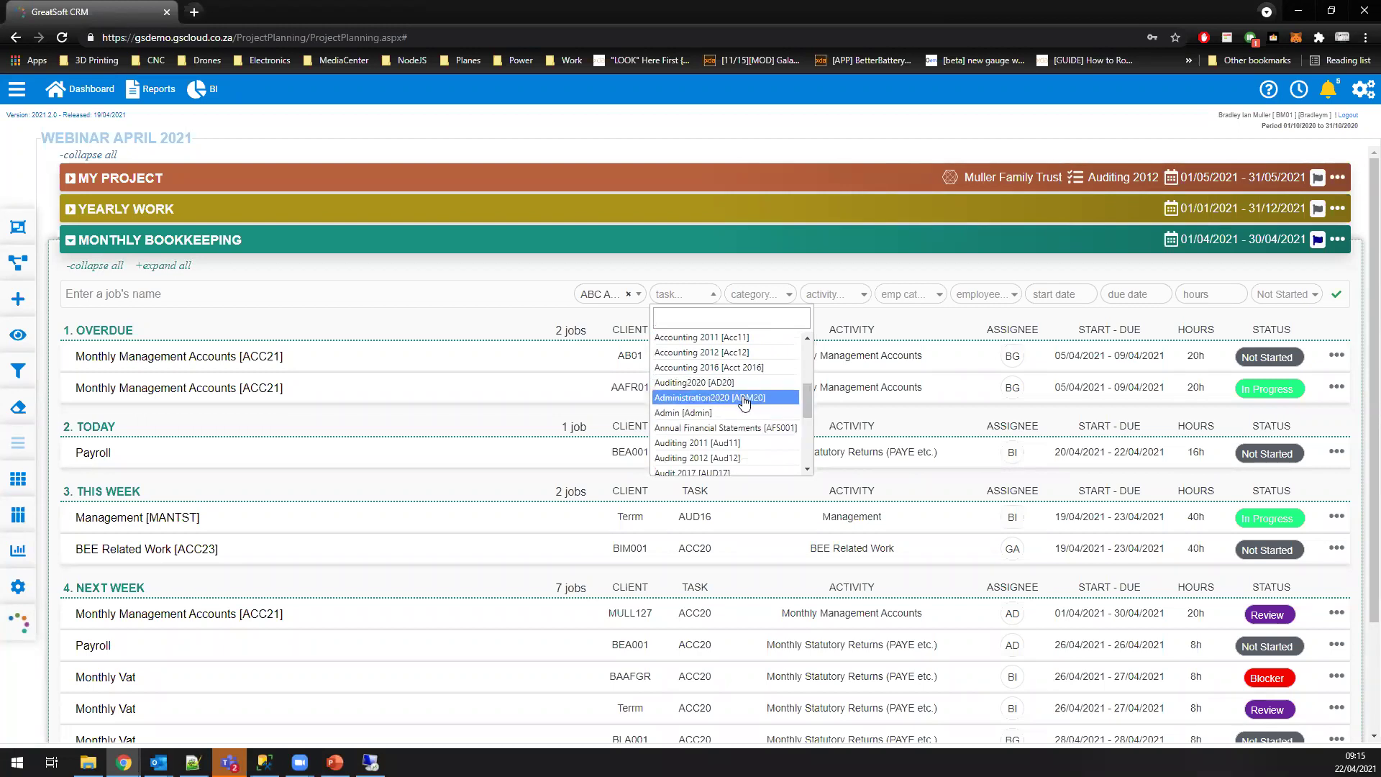
{"action": "scroll", "coordinate": [741, 401], "scroll_direction": "up", "scroll_amount": 3}
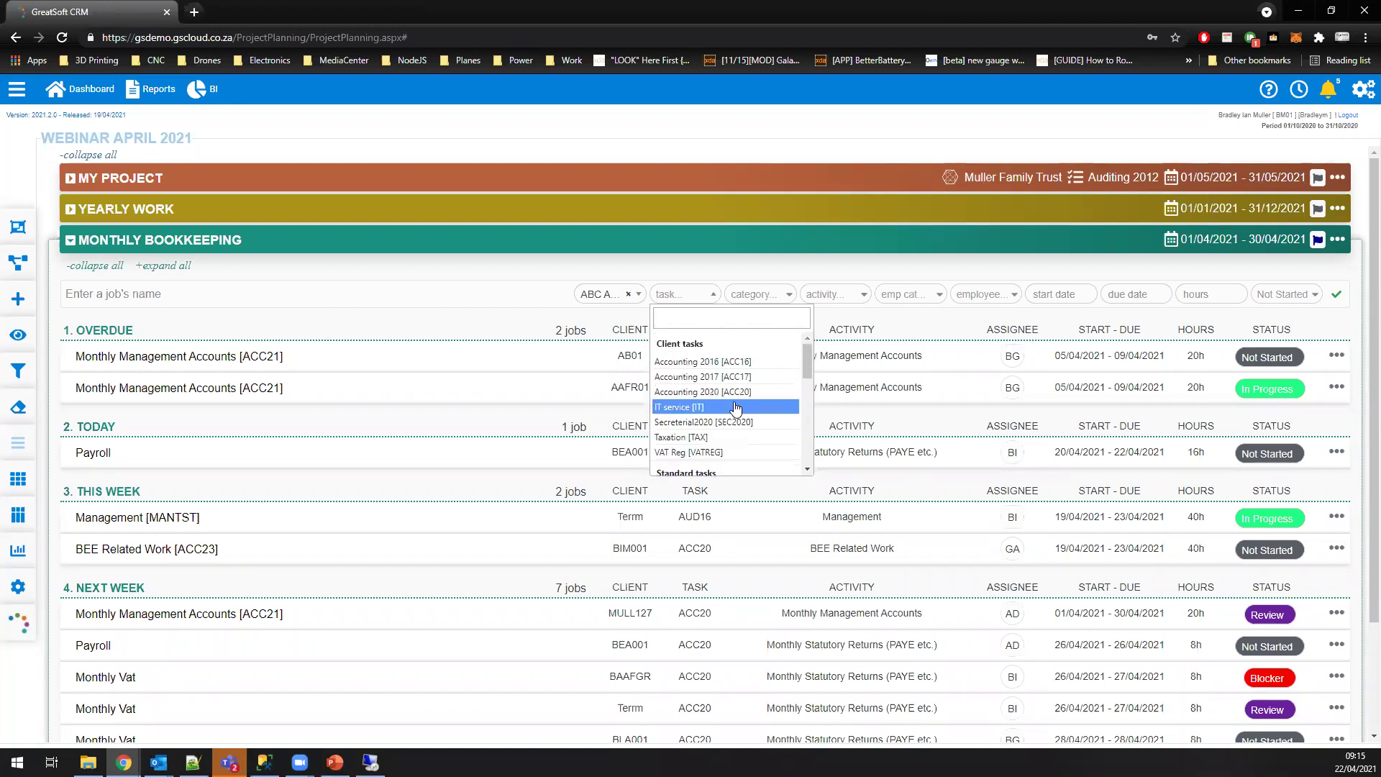
{"action": "left_click", "coordinate": [705, 392]}
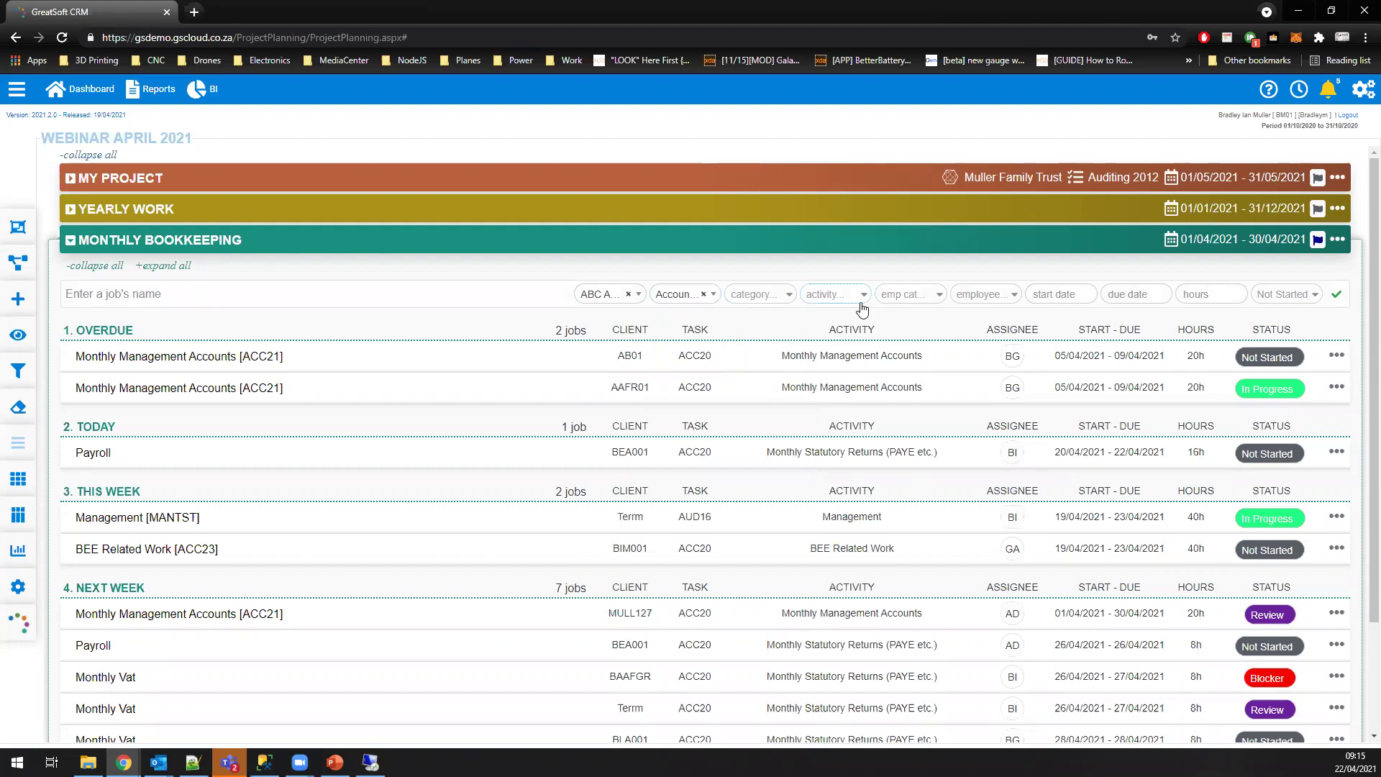
Step: Choose the activity Financials [Fin] in the CORE category for the new Monthly Bookkeeping job
{"action": "left_click", "coordinate": [776, 295]}
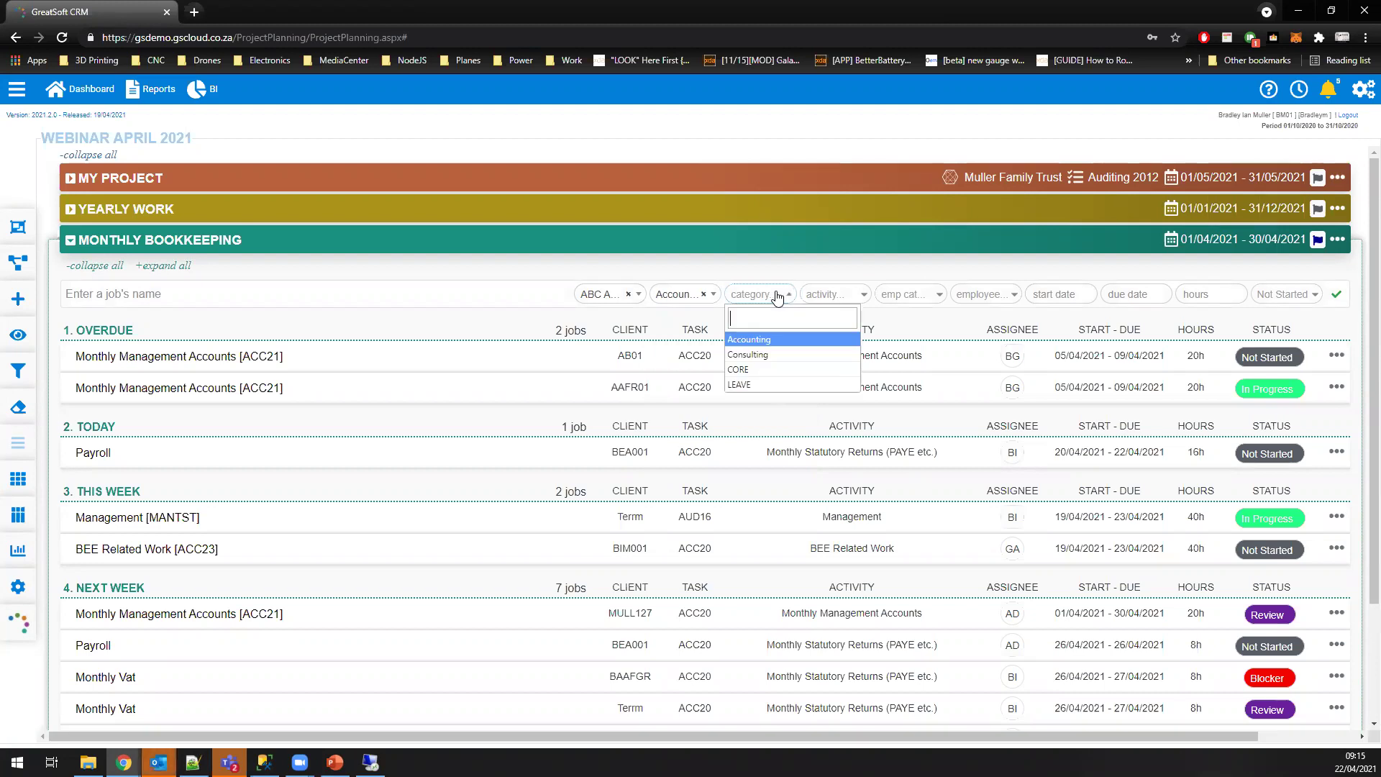
{"action": "left_click", "coordinate": [849, 295]}
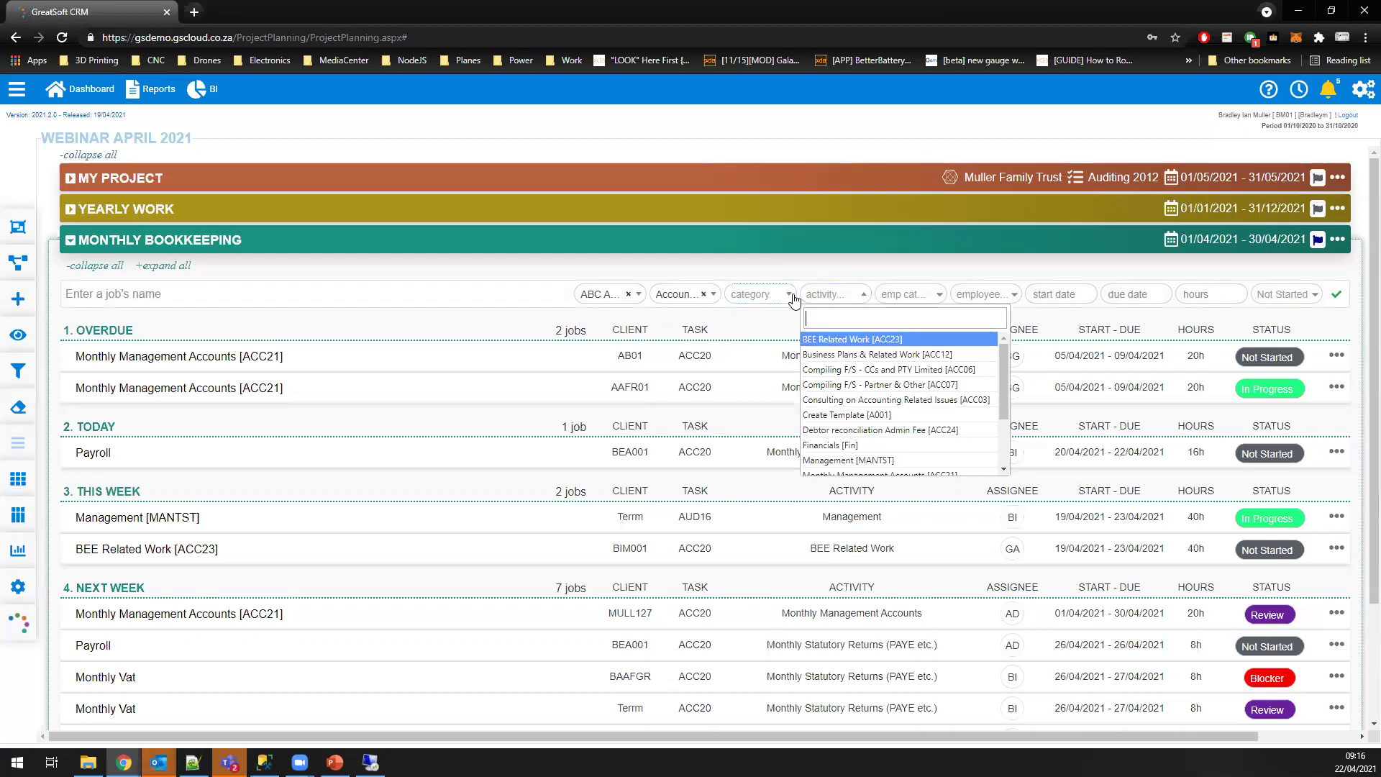
{"action": "left_click", "coordinate": [840, 451]}
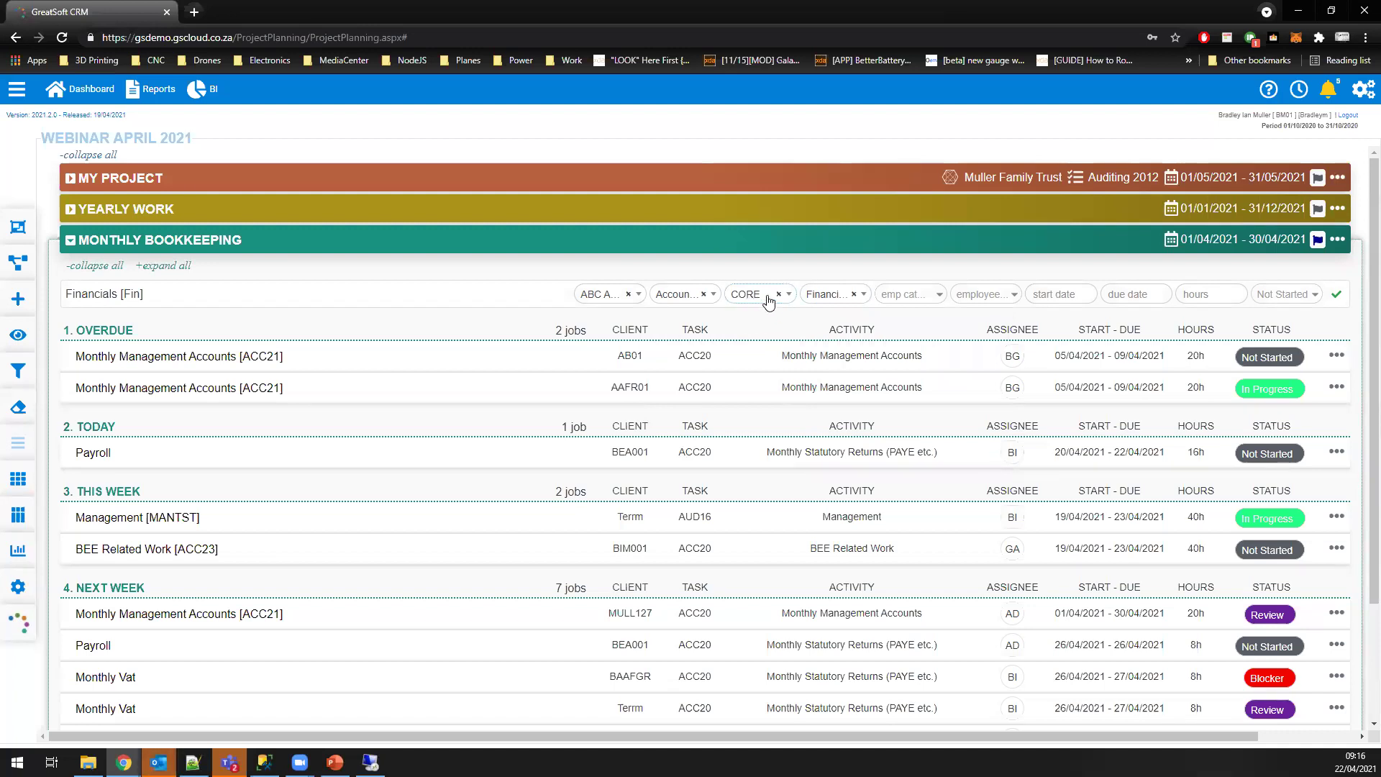
{"action": "left_click", "coordinate": [858, 304]}
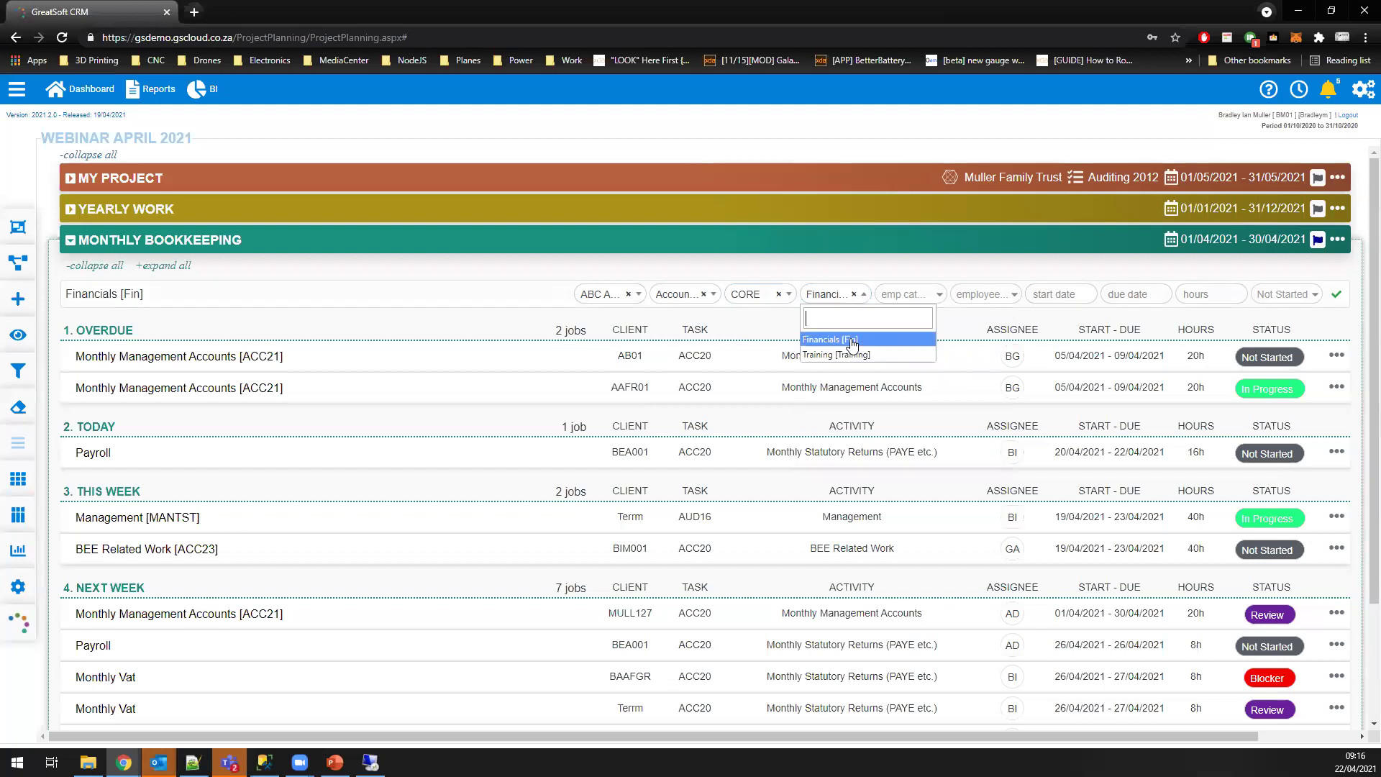
{"action": "left_click", "coordinate": [935, 282]}
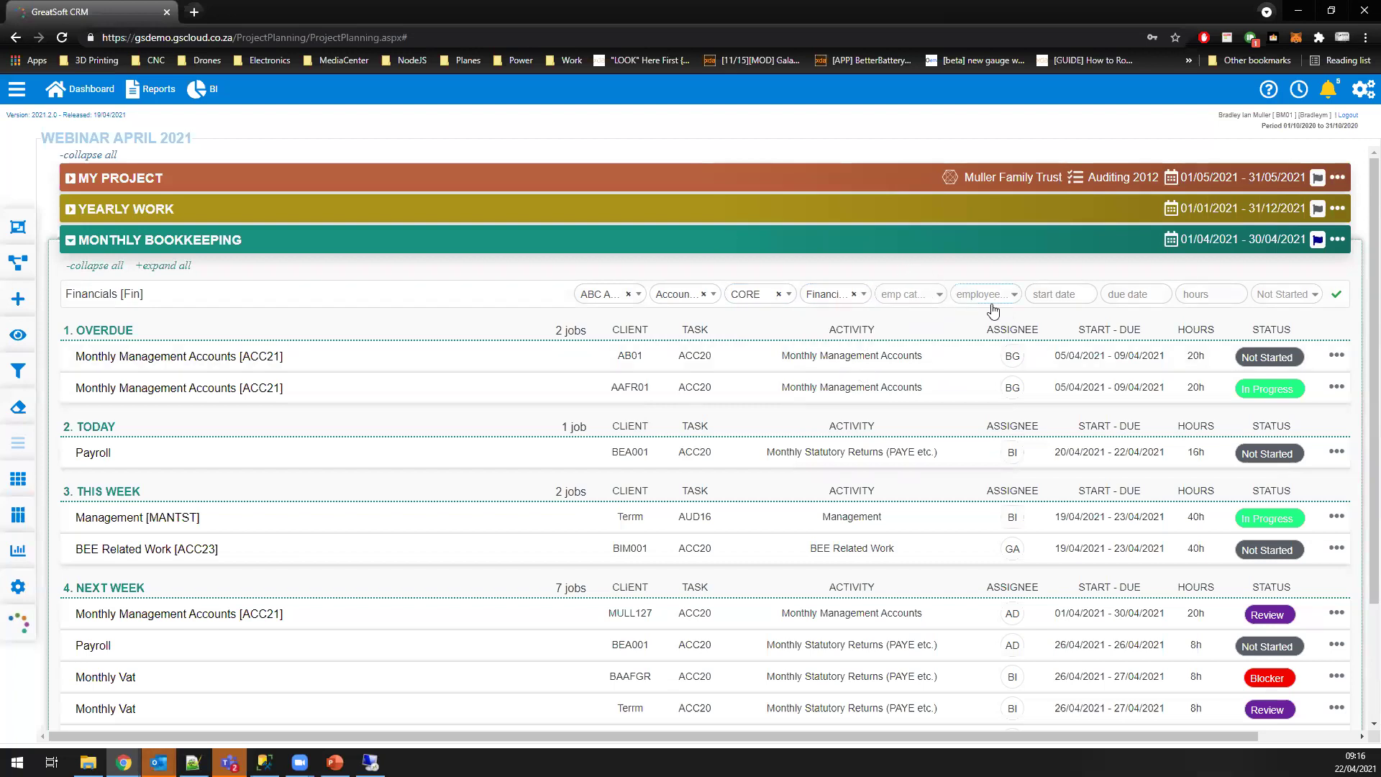
Step: Look through the employee categories and the employees available for the new job
{"action": "left_click", "coordinate": [926, 299]}
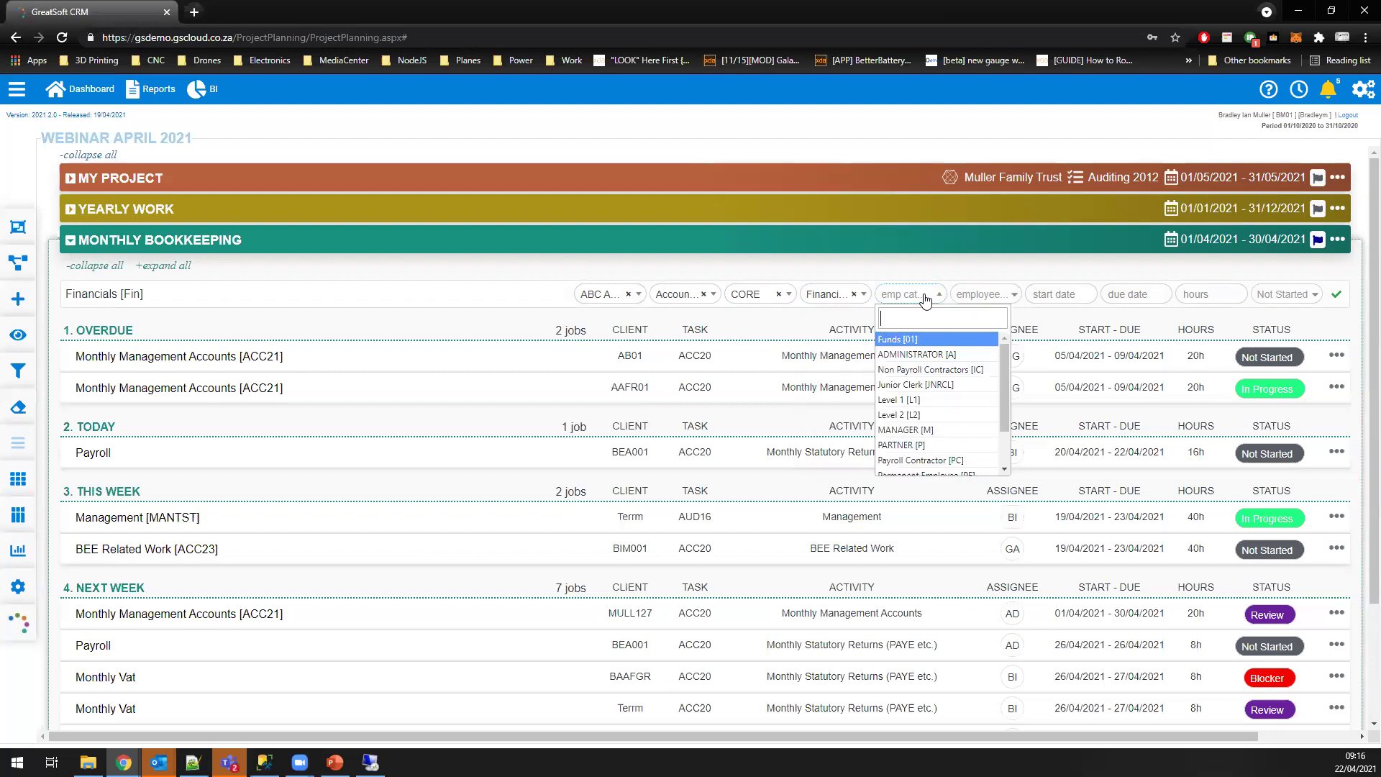
{"action": "left_click", "coordinate": [986, 300]}
{"action": "left_click", "coordinate": [988, 302]}
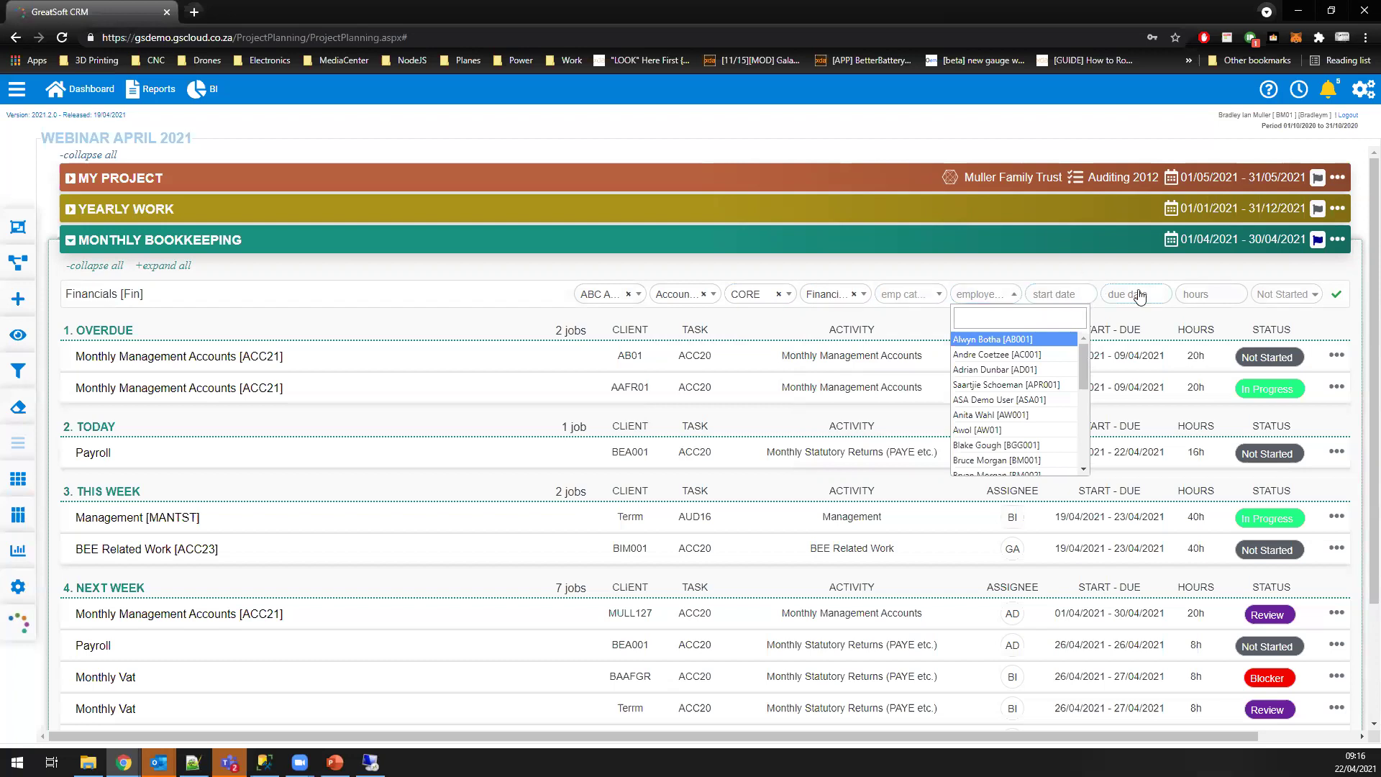
Step: Set both the start date and the due date of the new job to 30/04/2021
{"action": "left_click", "coordinate": [1063, 301]}
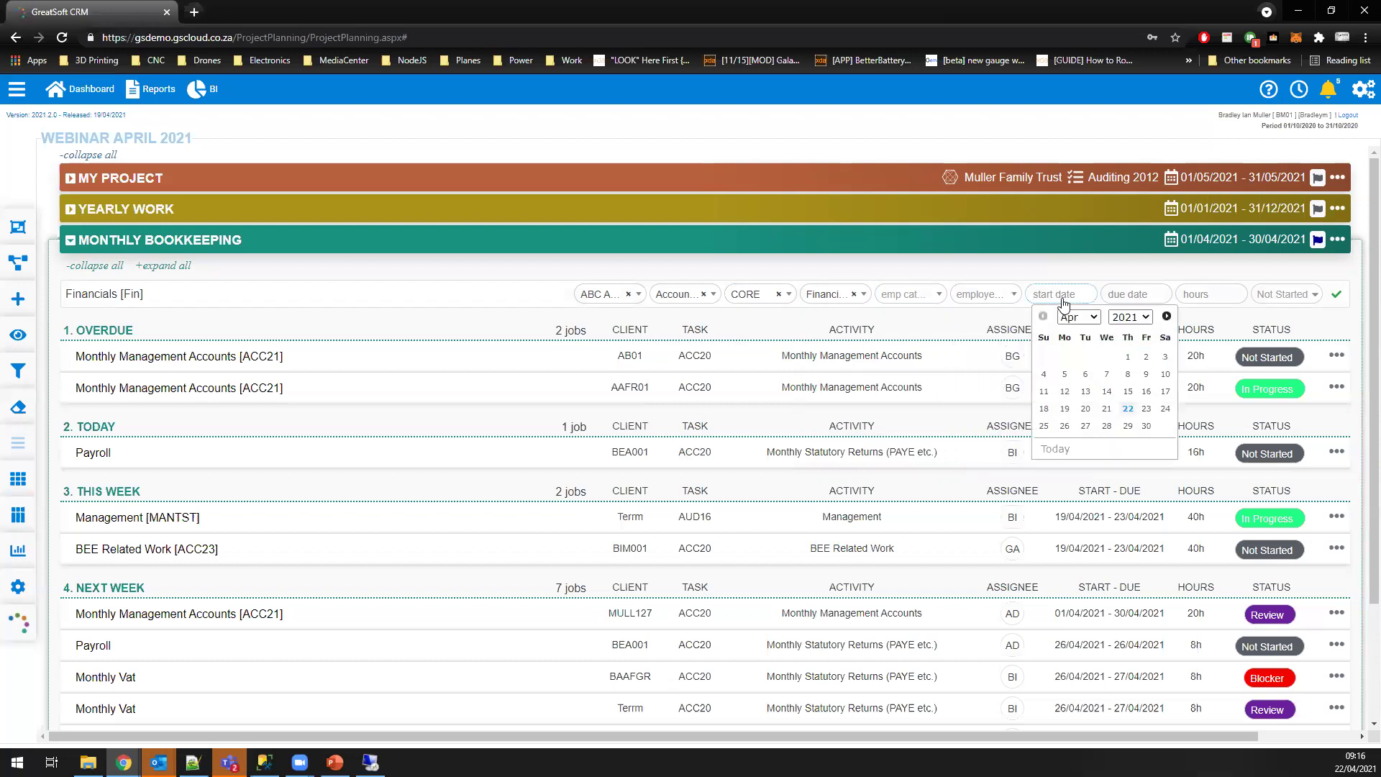
{"action": "left_click", "coordinate": [1146, 426]}
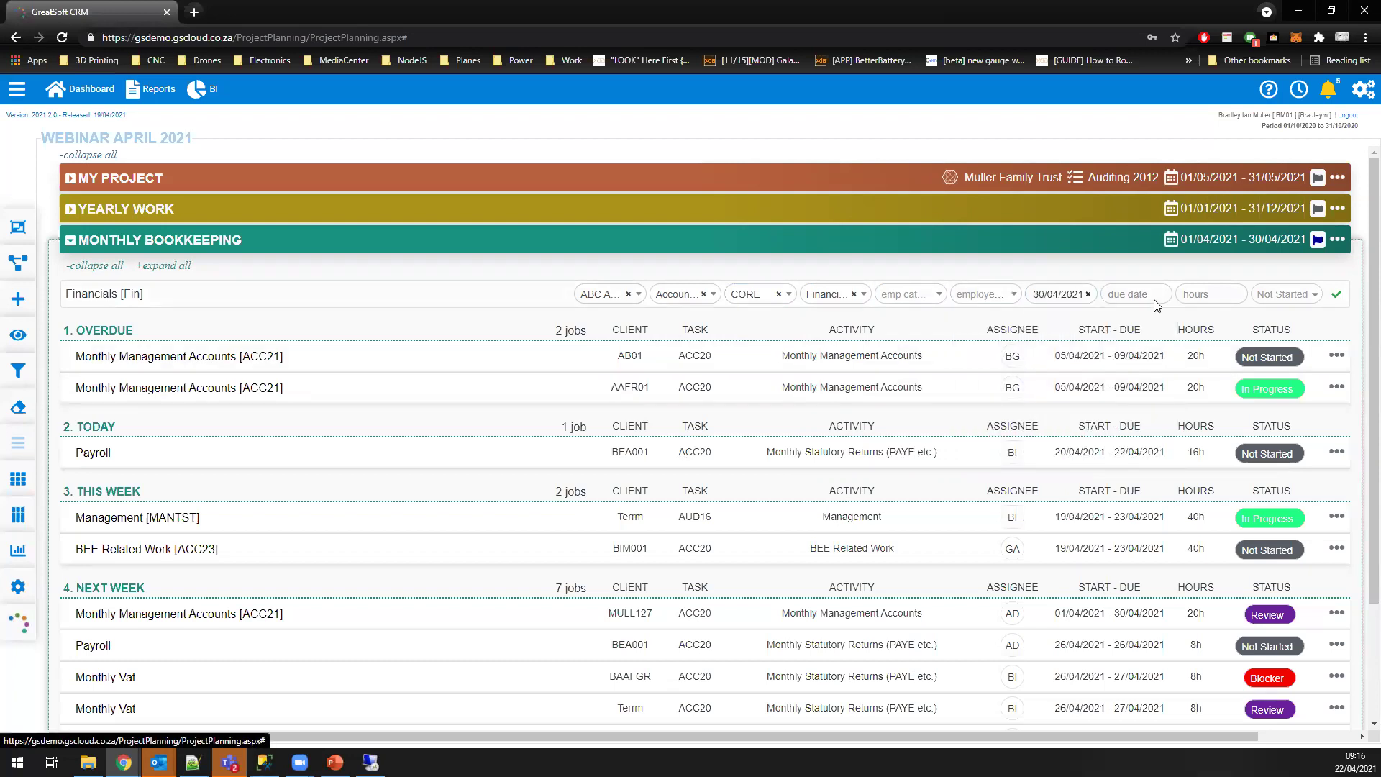
{"action": "left_click", "coordinate": [1155, 303]}
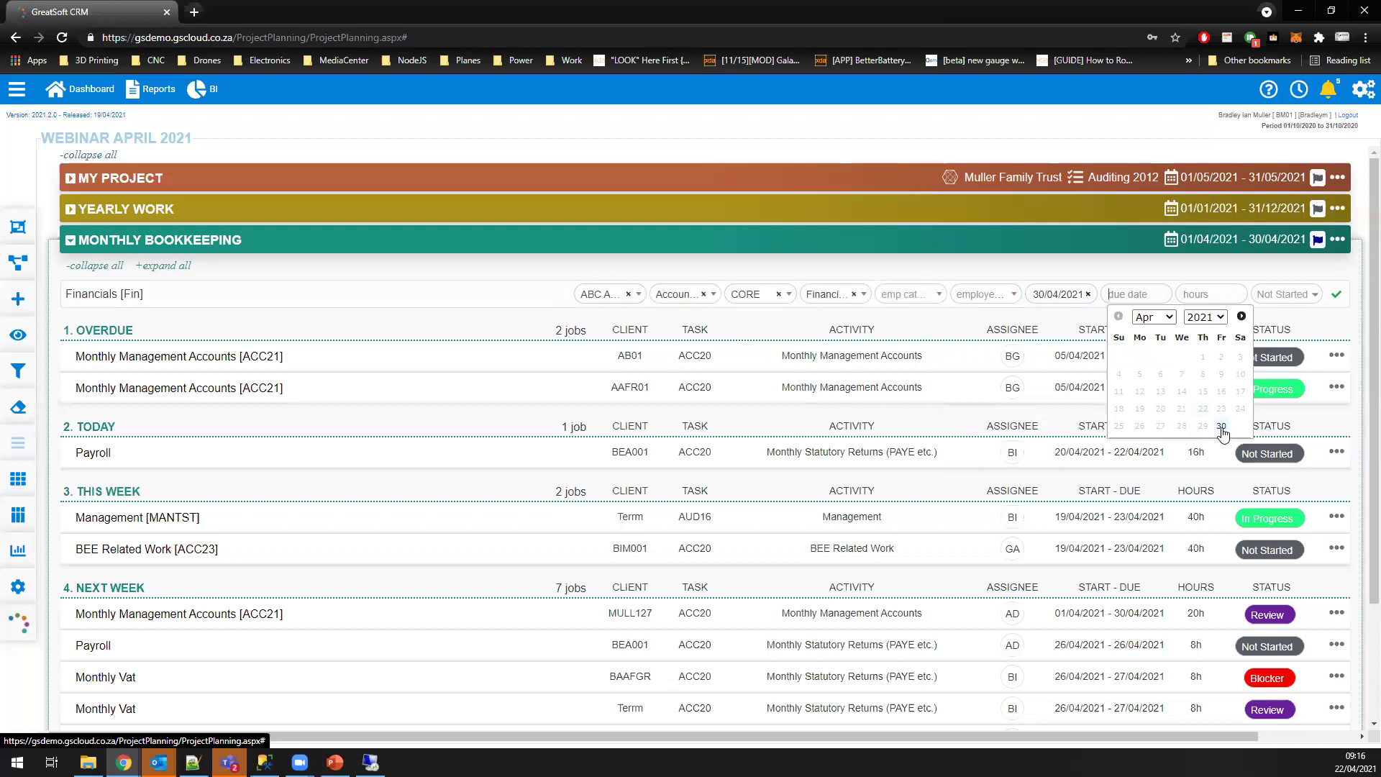
{"action": "left_click", "coordinate": [1054, 294]}
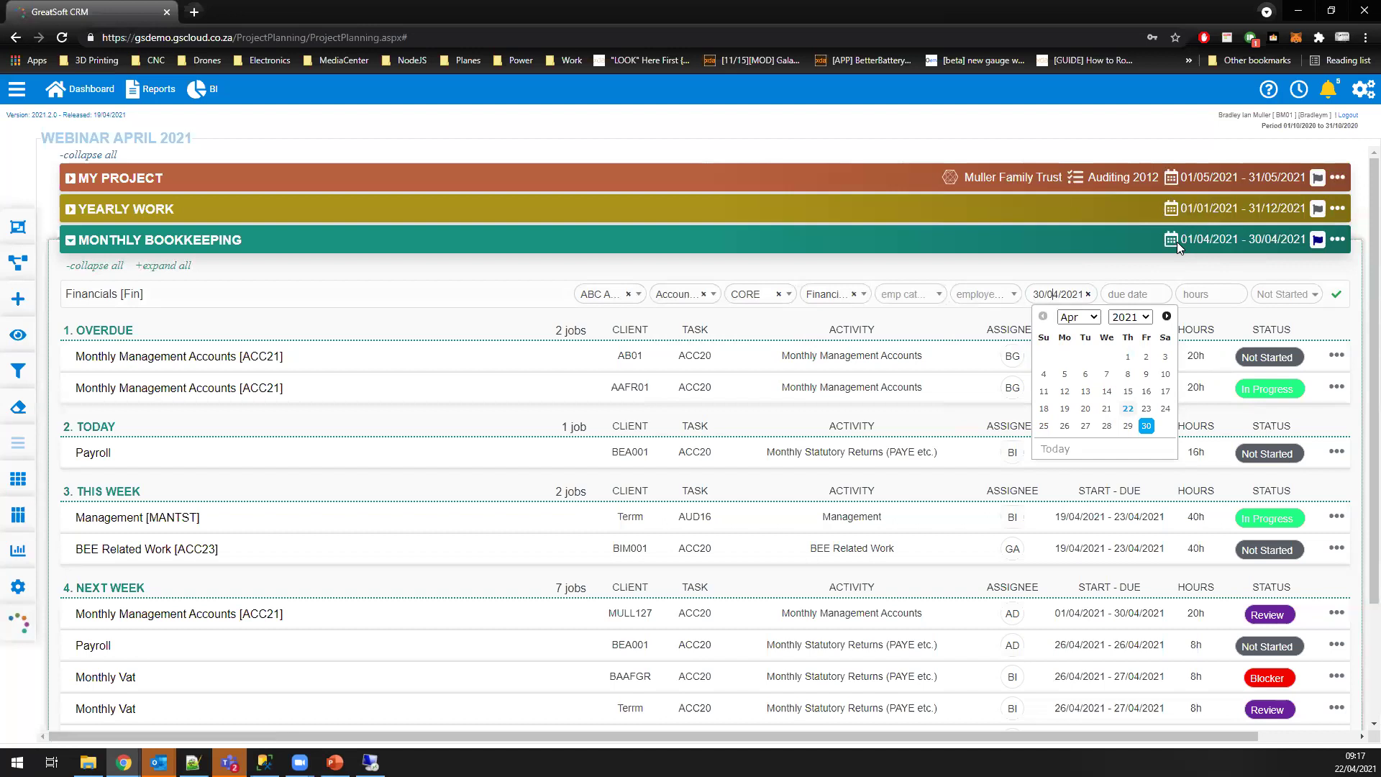
{"action": "left_click", "coordinate": [1135, 291]}
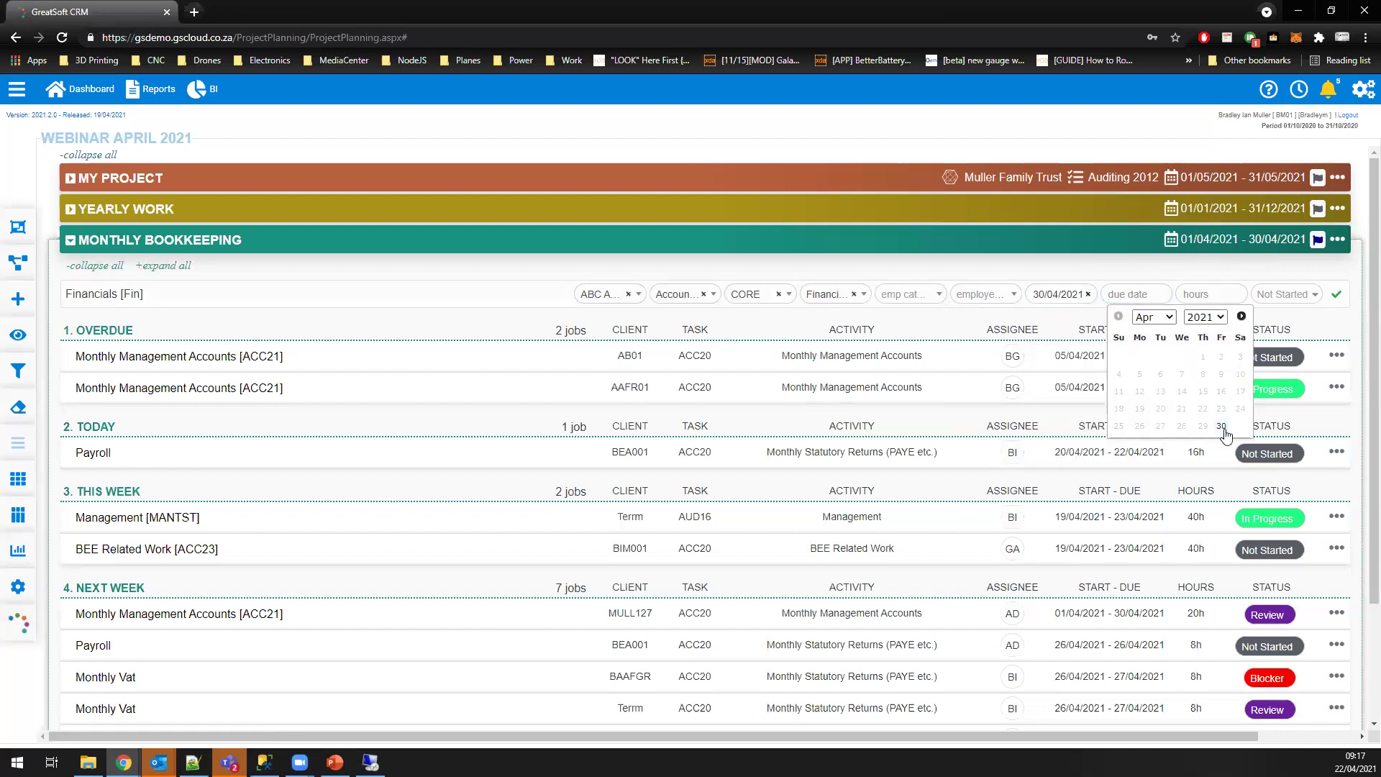
{"action": "left_click", "coordinate": [1222, 427]}
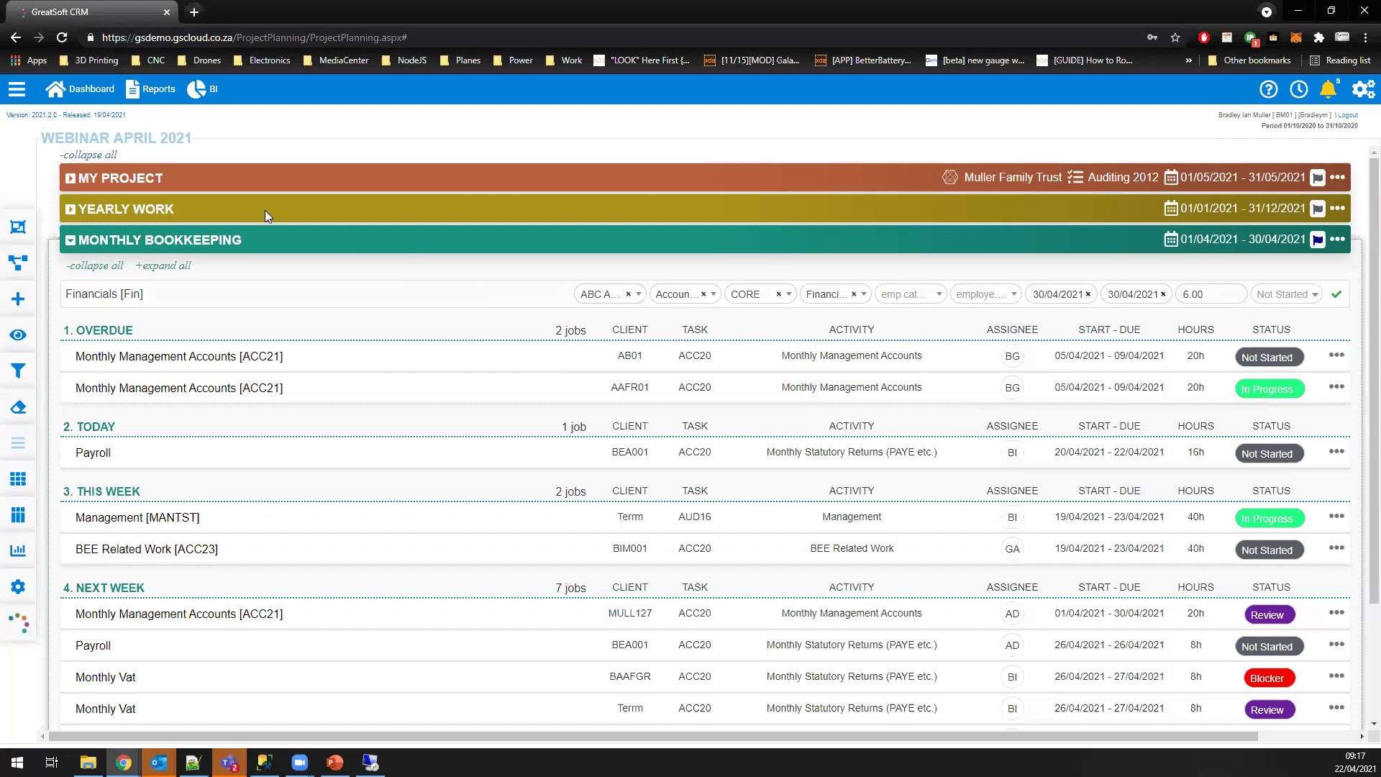
Step: Assign the job to the currently logged-in employee and save the new Financials [Fin] job
{"action": "left_click_drag", "start_coordinate": [32, 115], "coordinate": [58, 114]}
{"action": "left_click", "coordinate": [205, 127]}
{"action": "left_click", "coordinate": [991, 295]}
{"action": "type", "text": "br"}
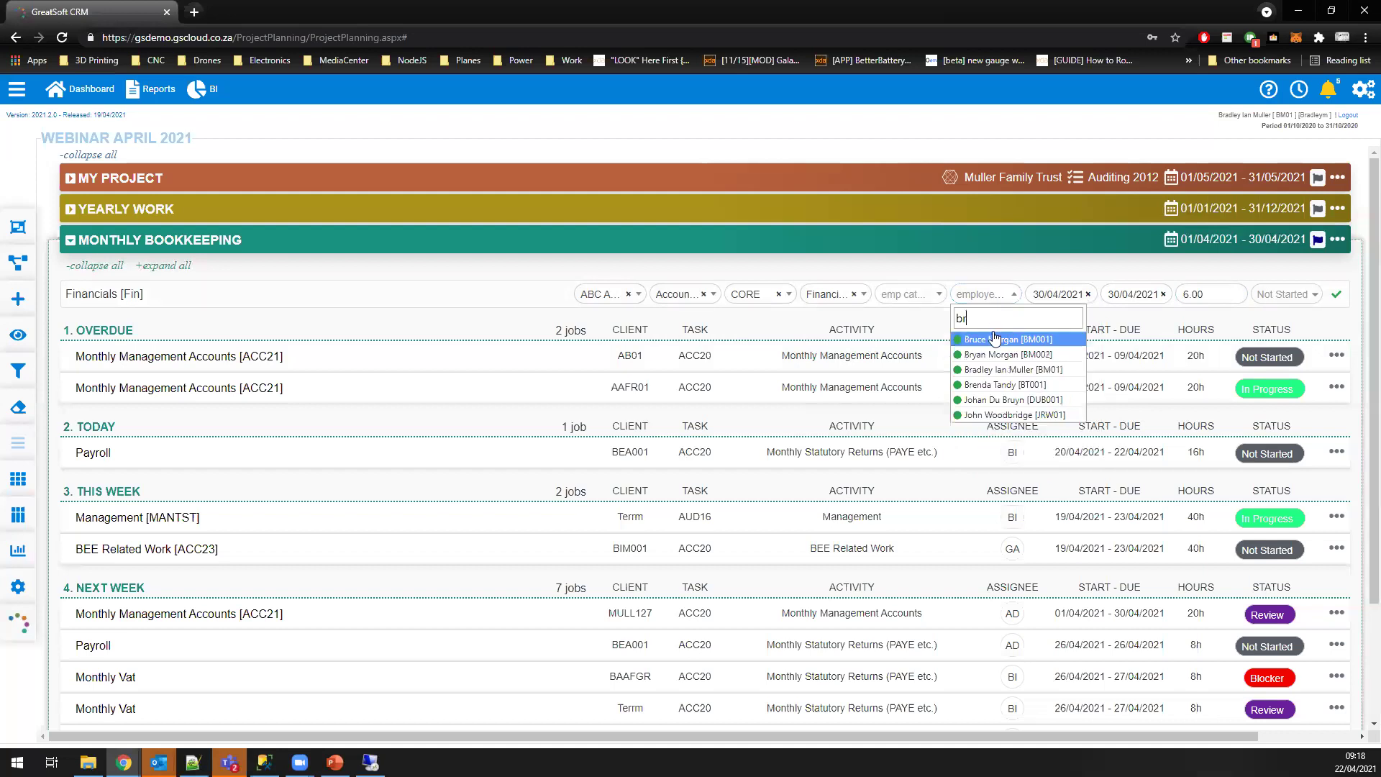
{"action": "left_click", "coordinate": [1013, 369]}
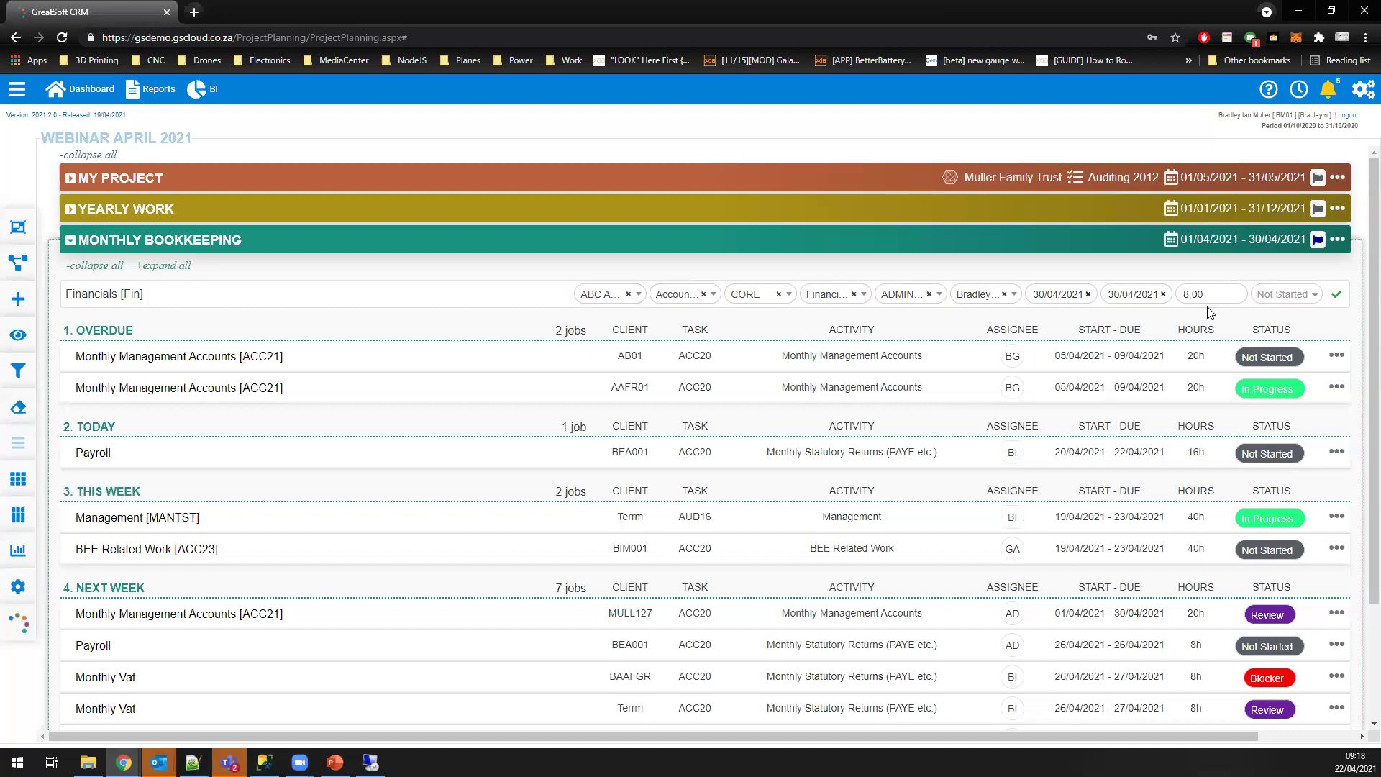
{"action": "left_click", "coordinate": [1335, 296]}
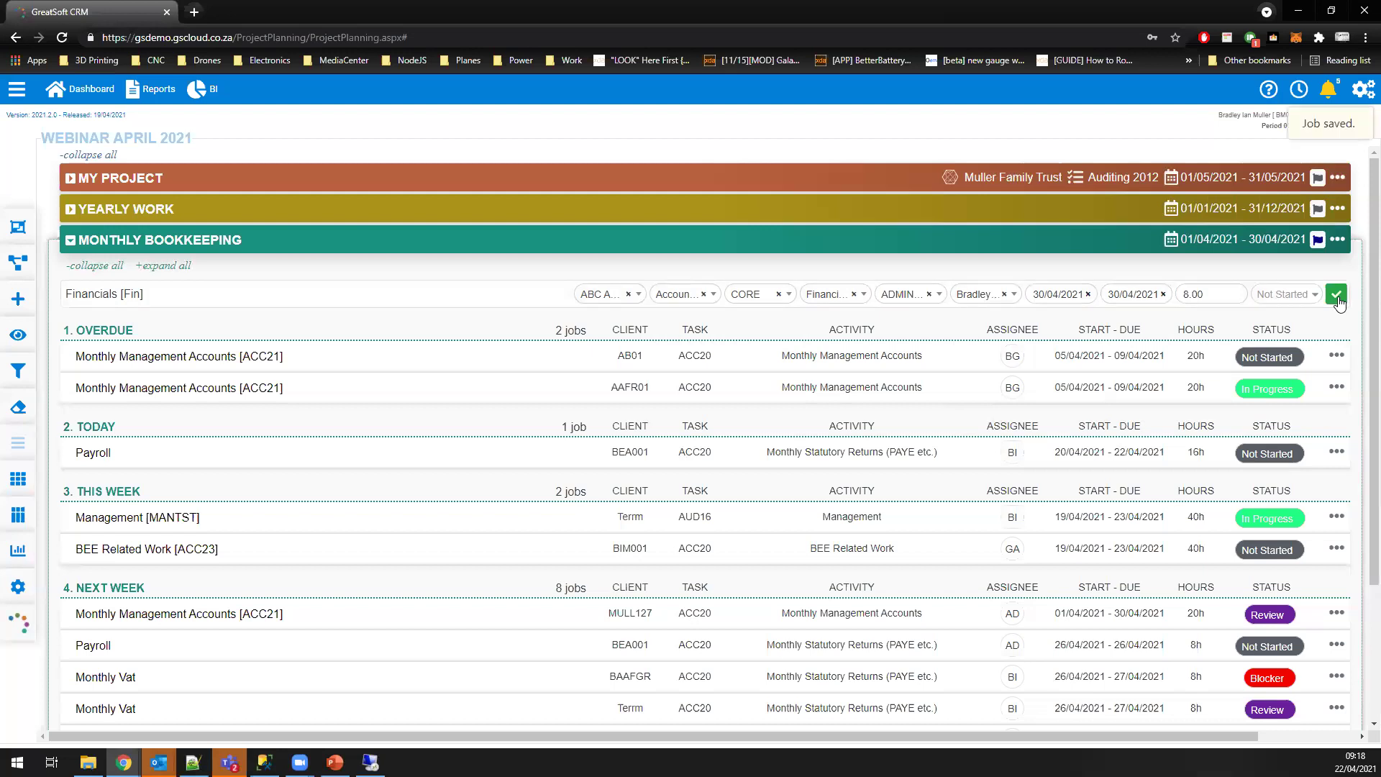
Step: Find the new Financials [Fin] job in the Monthly Bookkeeping job list and check its assignee
{"action": "scroll", "coordinate": [216, 566], "scroll_direction": "down", "scroll_amount": 2}
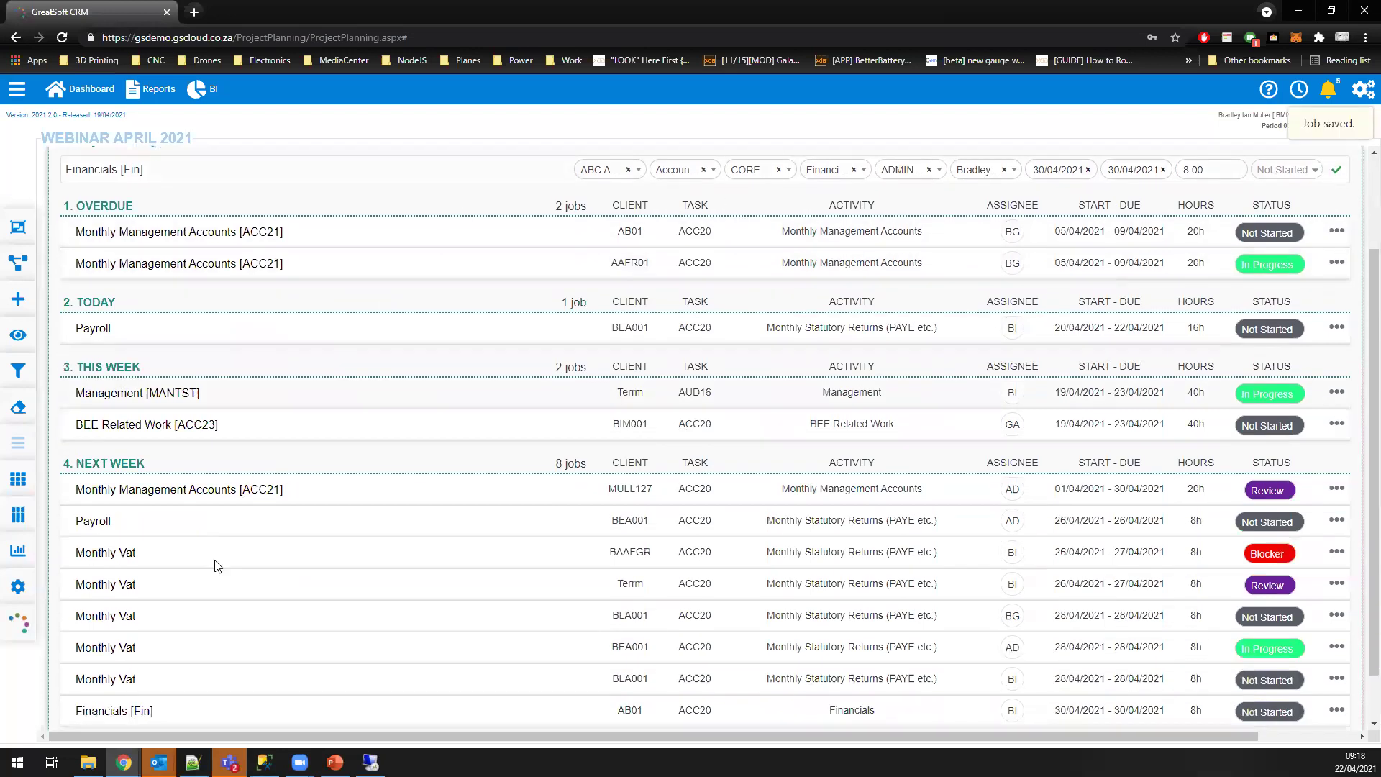
{"action": "scroll", "coordinate": [216, 566], "scroll_direction": "down", "scroll_amount": 1}
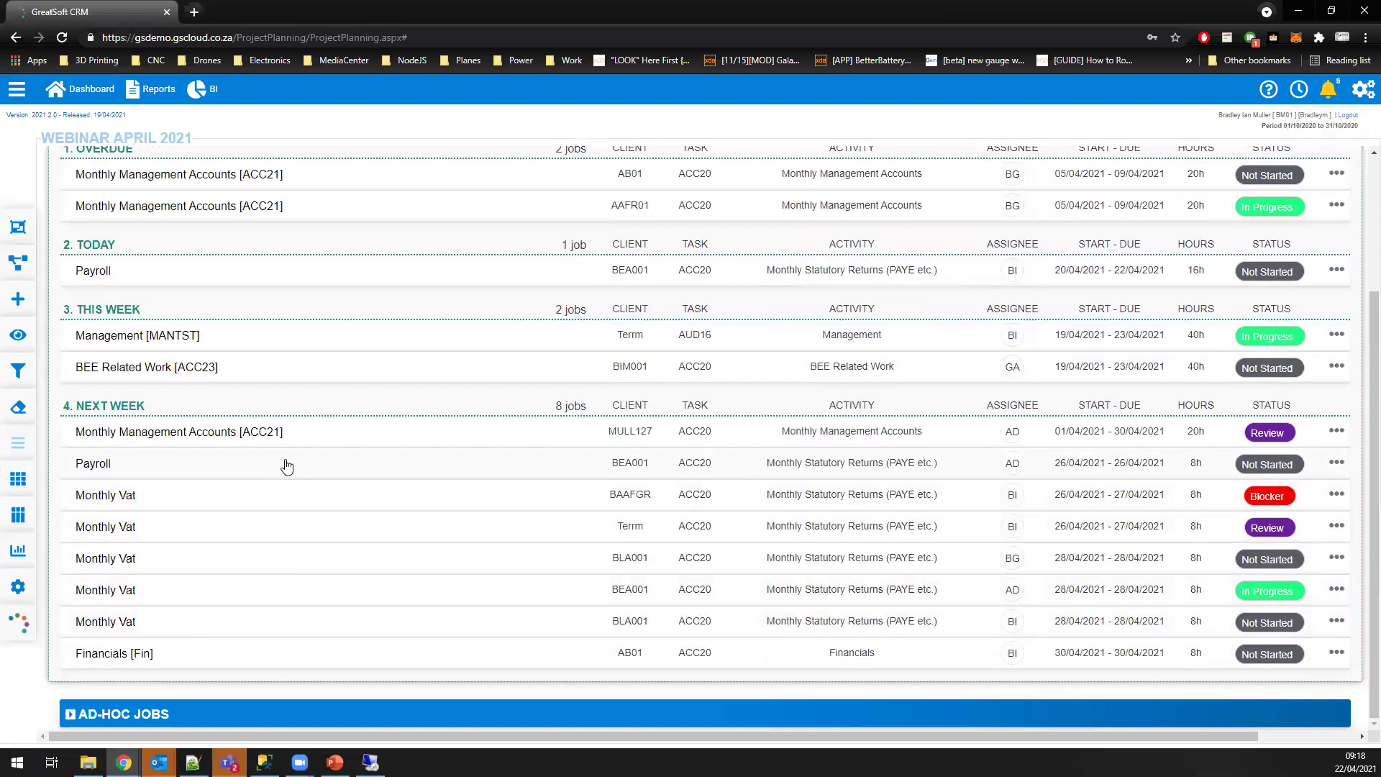
{"action": "scroll", "coordinate": [207, 408], "scroll_direction": "up", "scroll_amount": 3}
{"action": "scroll", "coordinate": [126, 290], "scroll_direction": "down", "scroll_amount": 1}
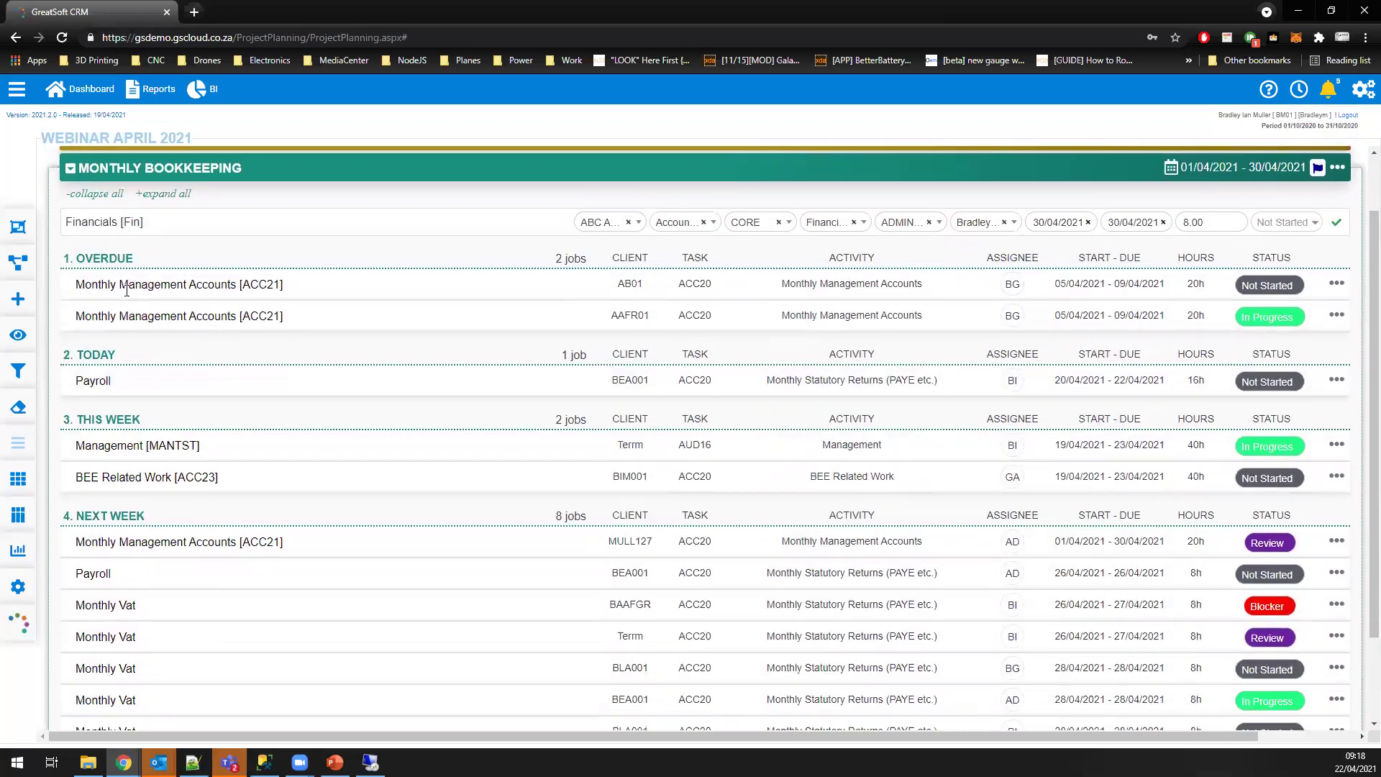
{"action": "scroll", "coordinate": [126, 290], "scroll_direction": "down", "scroll_amount": 1}
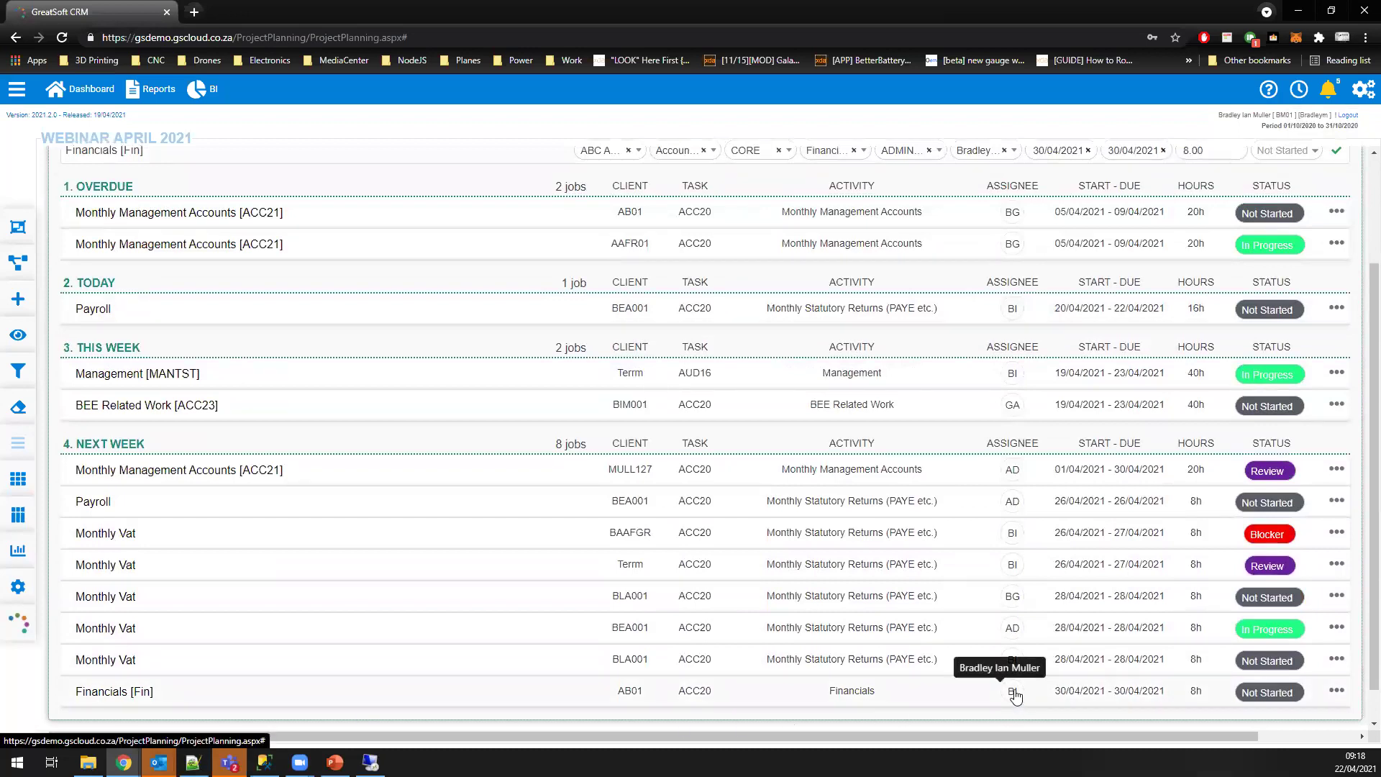
{"action": "scroll", "coordinate": [1020, 497], "scroll_direction": "up", "scroll_amount": 2}
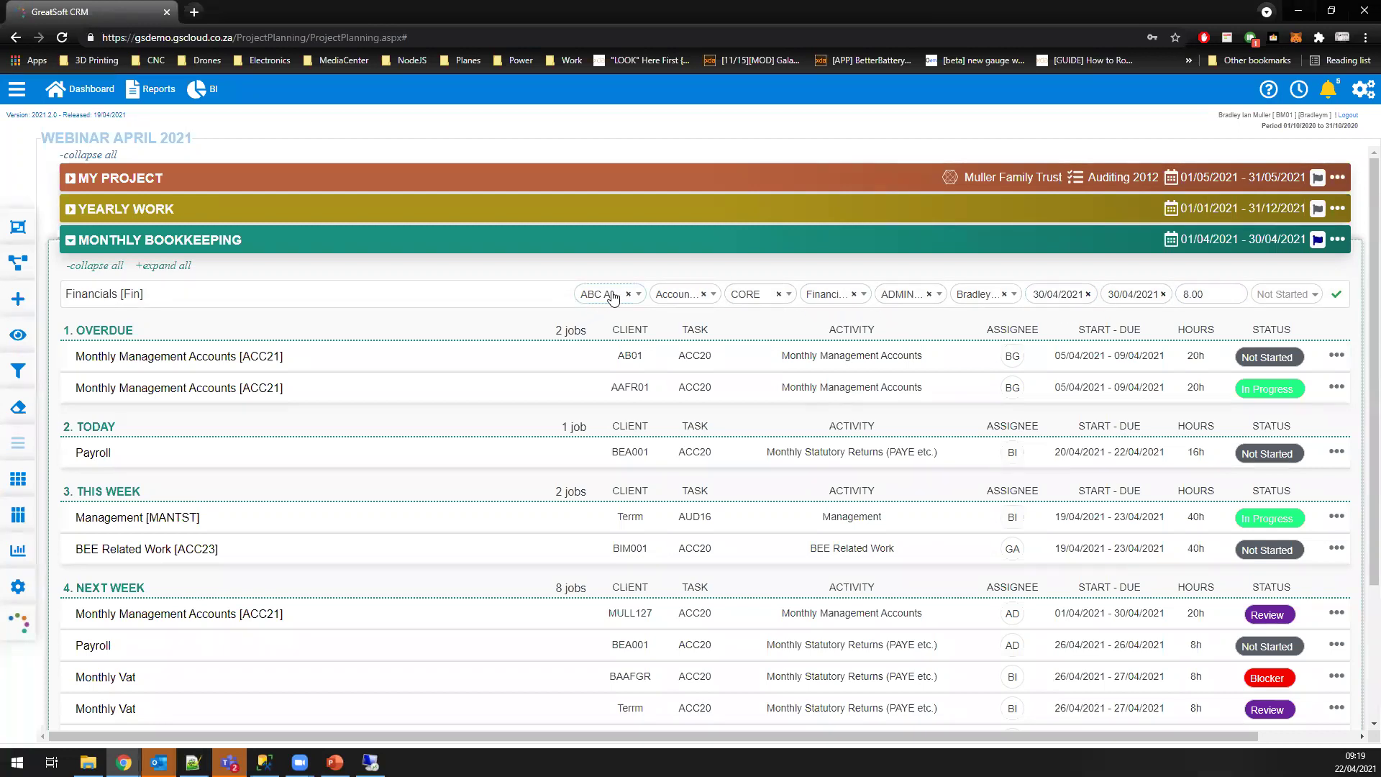
Step: Set the start date to 11/05/2021, save another Financials [Fin] job, and check it in the job list
{"action": "left_click", "coordinate": [1068, 300]}
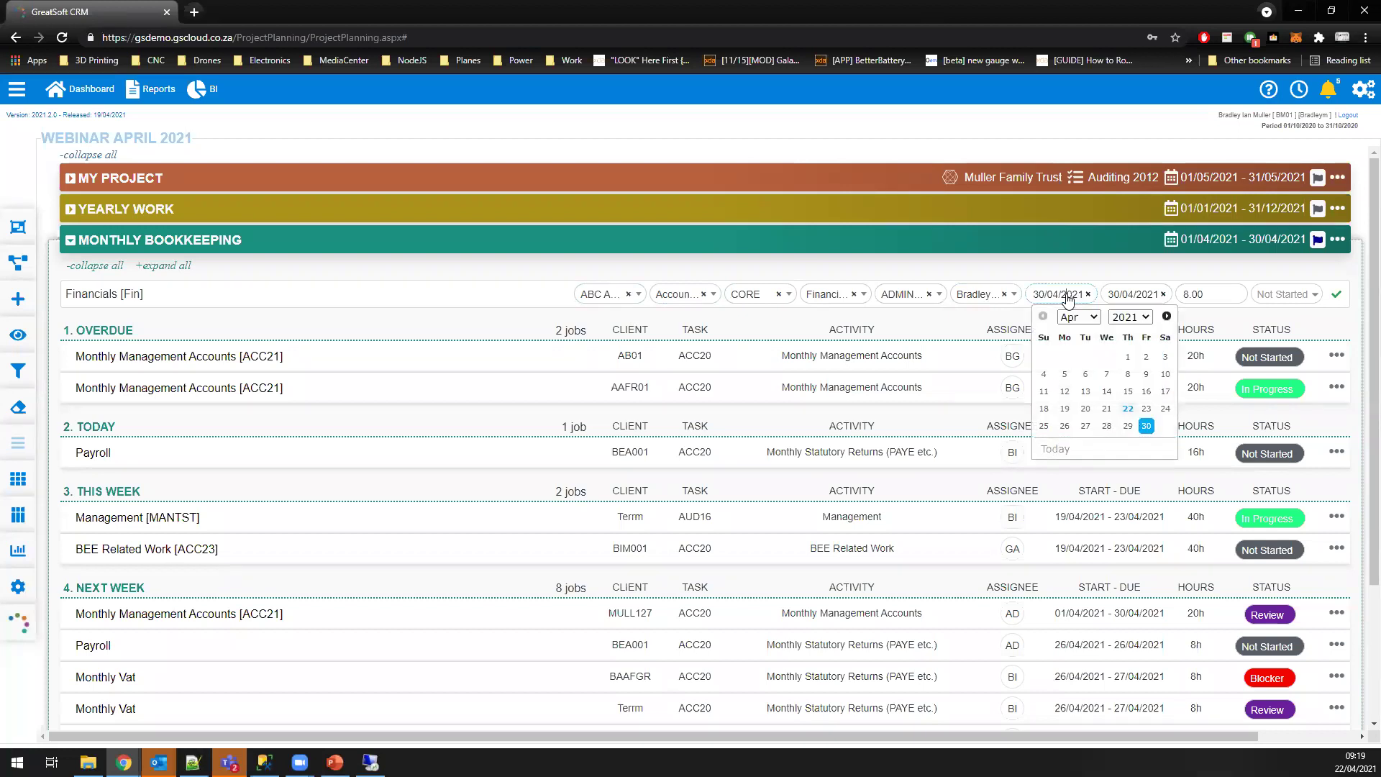
{"action": "left_click", "coordinate": [1166, 317]}
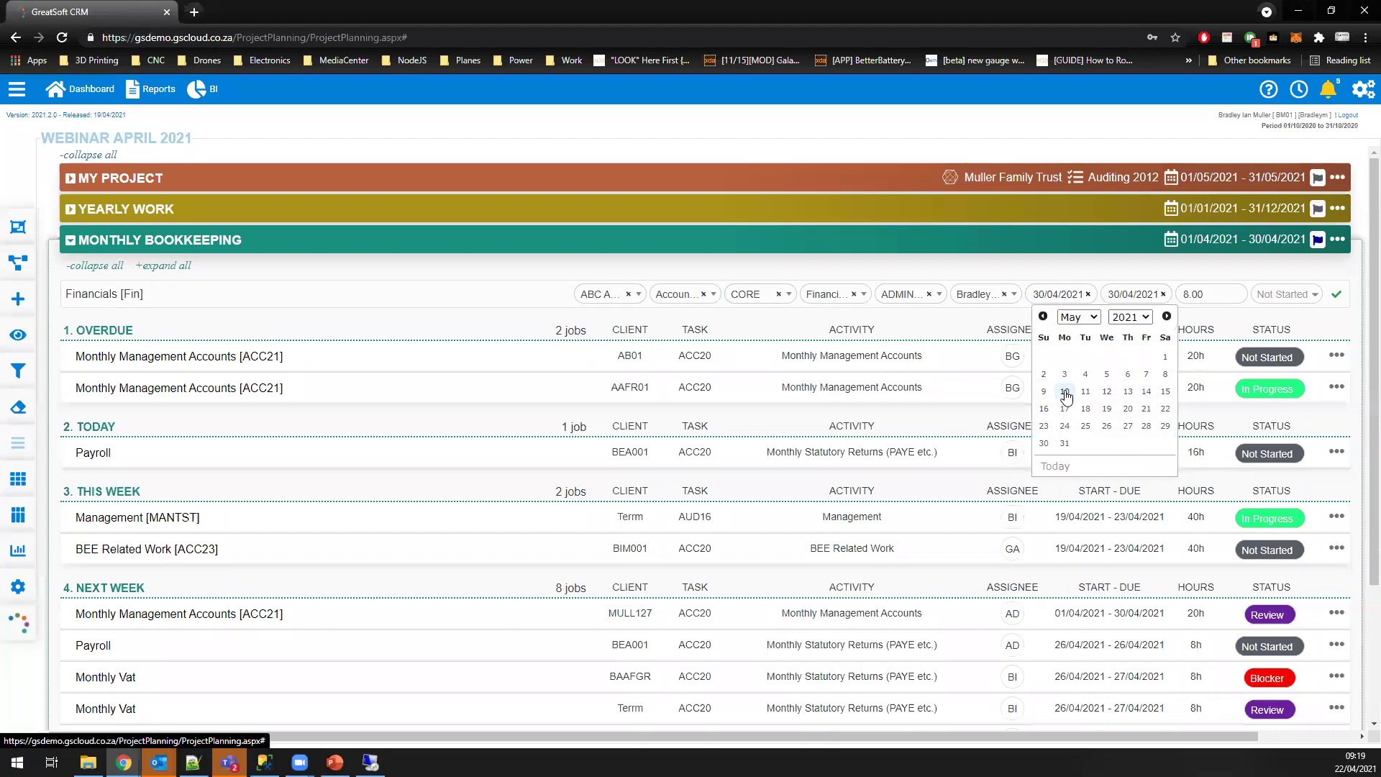
{"action": "left_click", "coordinate": [1064, 391]}
{"action": "left_click", "coordinate": [1069, 300]}
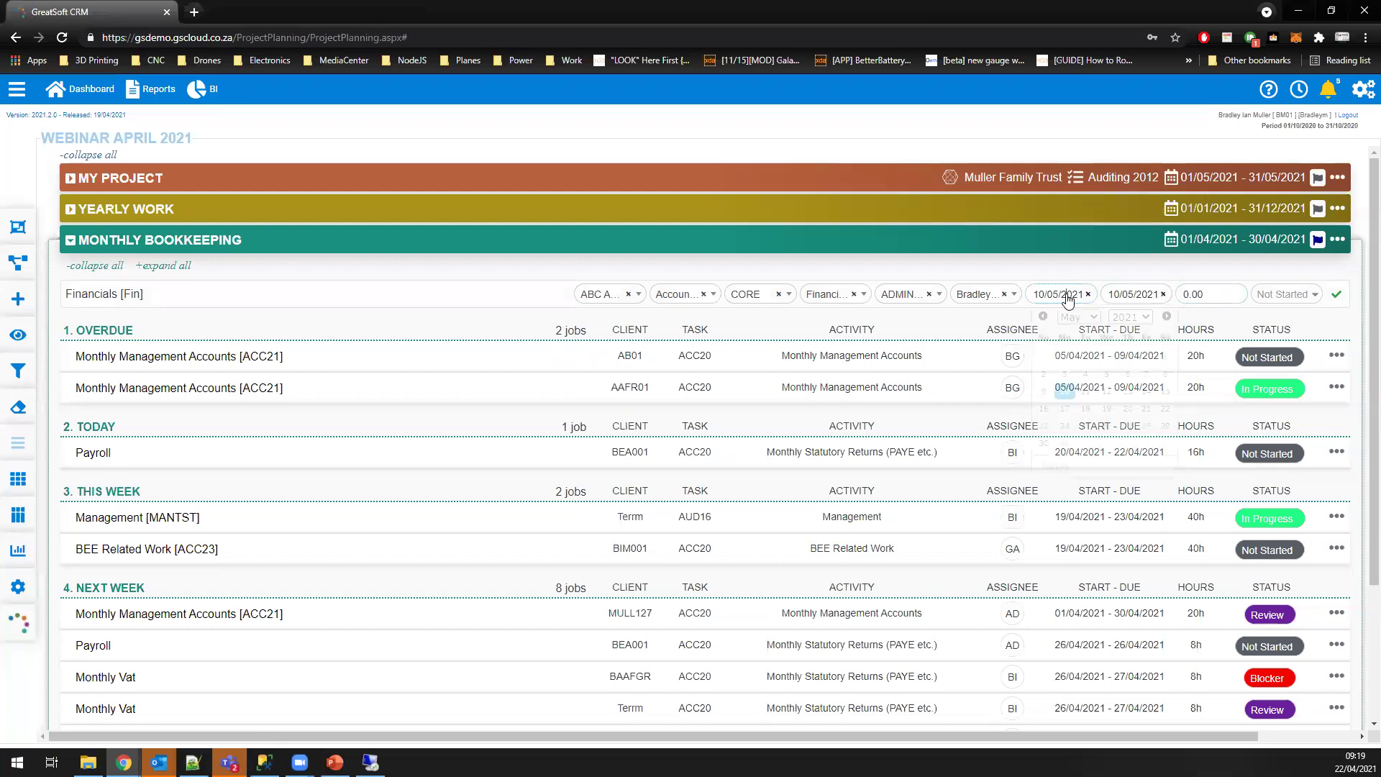
{"action": "left_click", "coordinate": [1086, 392]}
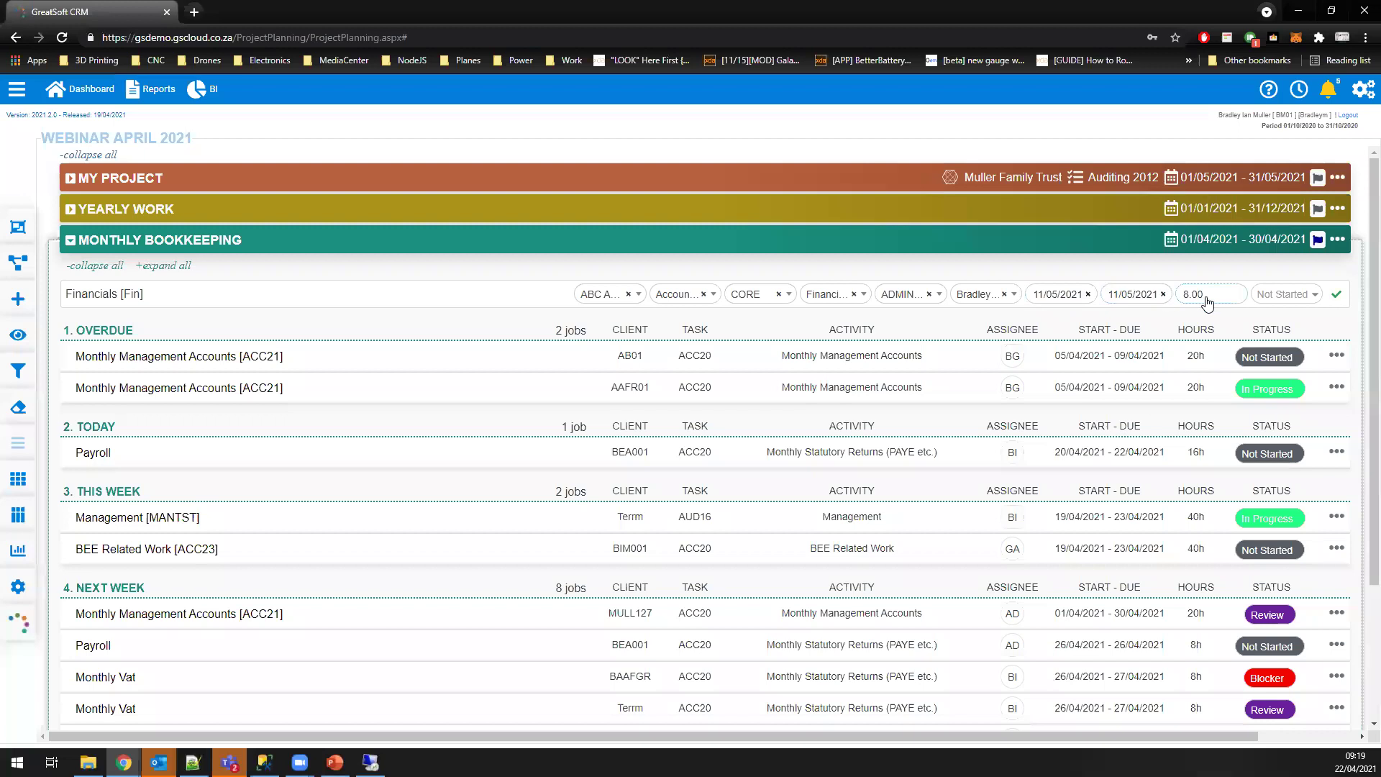
{"action": "left_click", "coordinate": [1337, 297]}
{"action": "scroll", "coordinate": [825, 382], "scroll_direction": "down", "scroll_amount": 3}
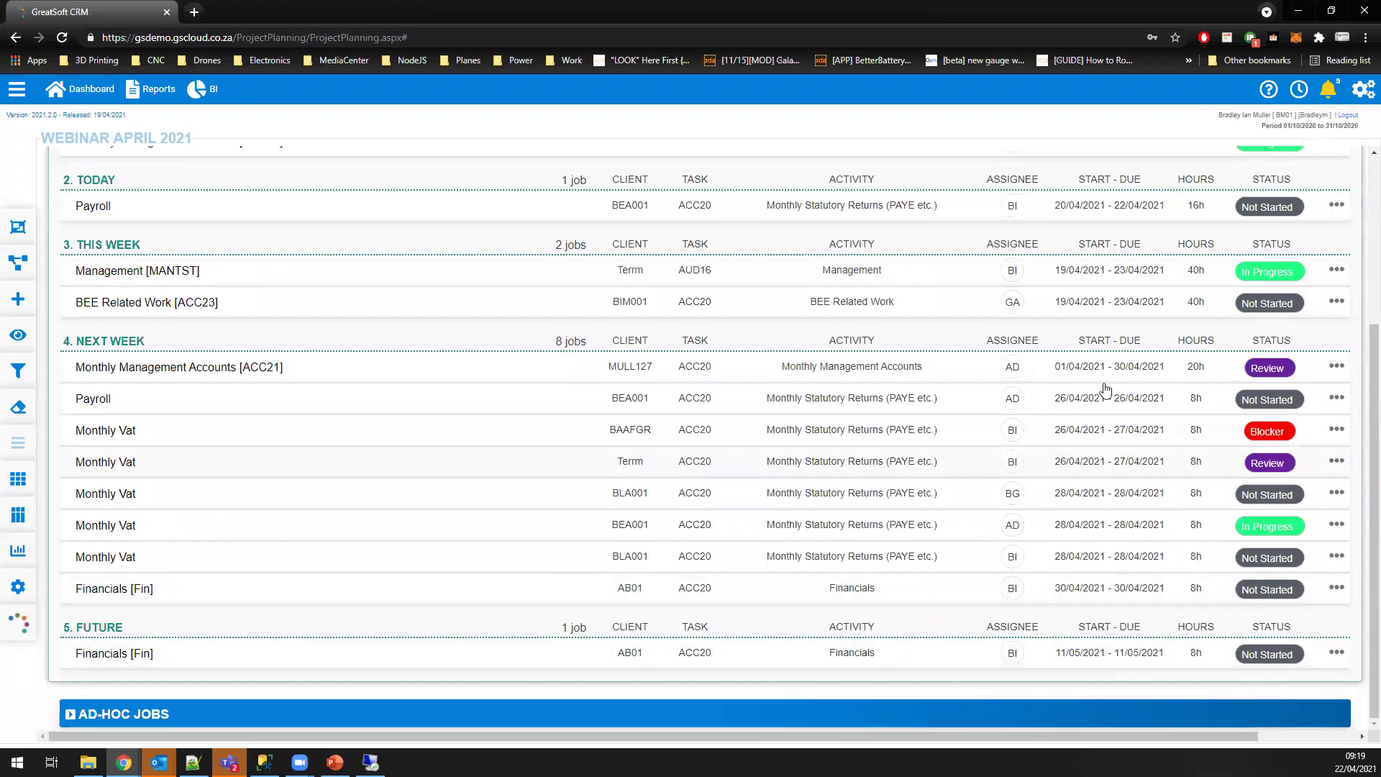
{"action": "scroll", "coordinate": [1086, 345], "scroll_direction": "up", "scroll_amount": 3}
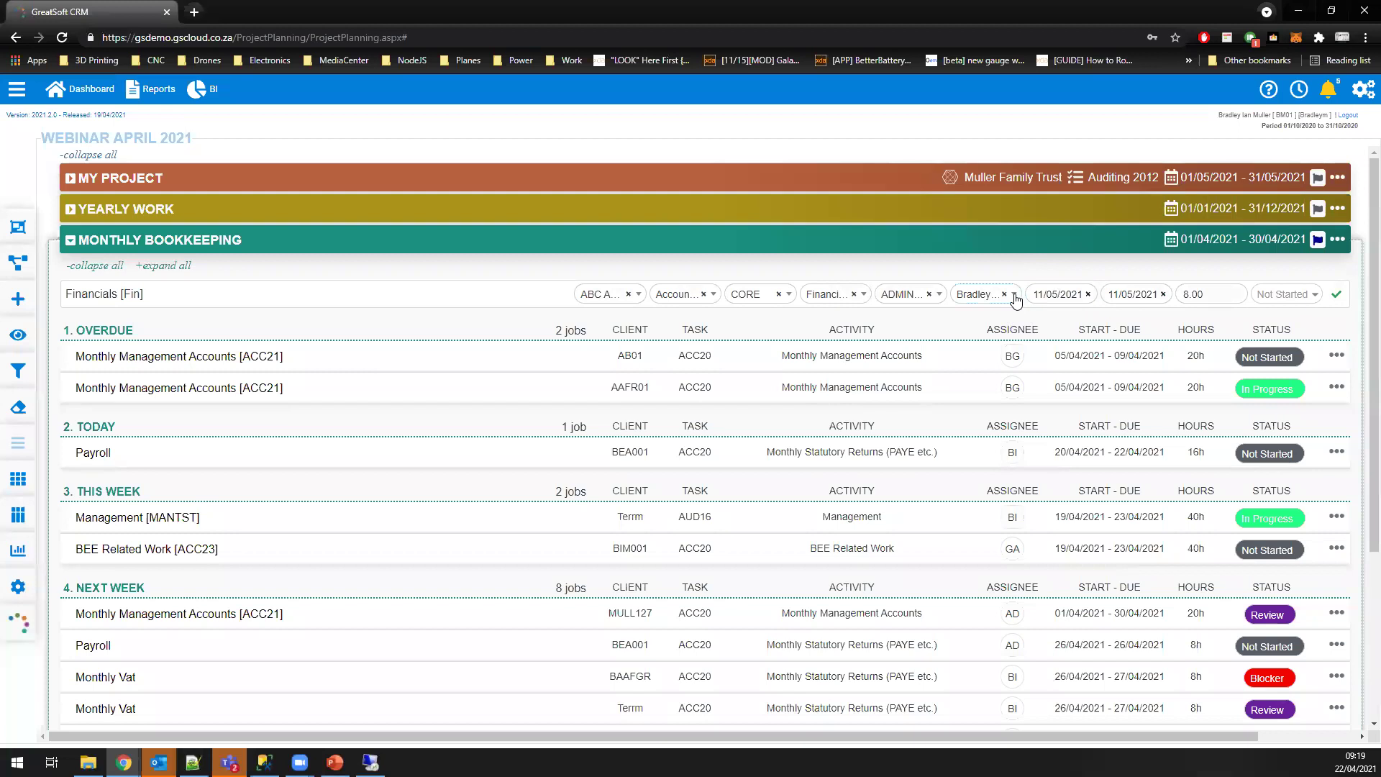
Step: Clear the employee assignment, look through the employees' availability, and set the employee category to MANAGER [M]
{"action": "left_click", "coordinate": [930, 294]}
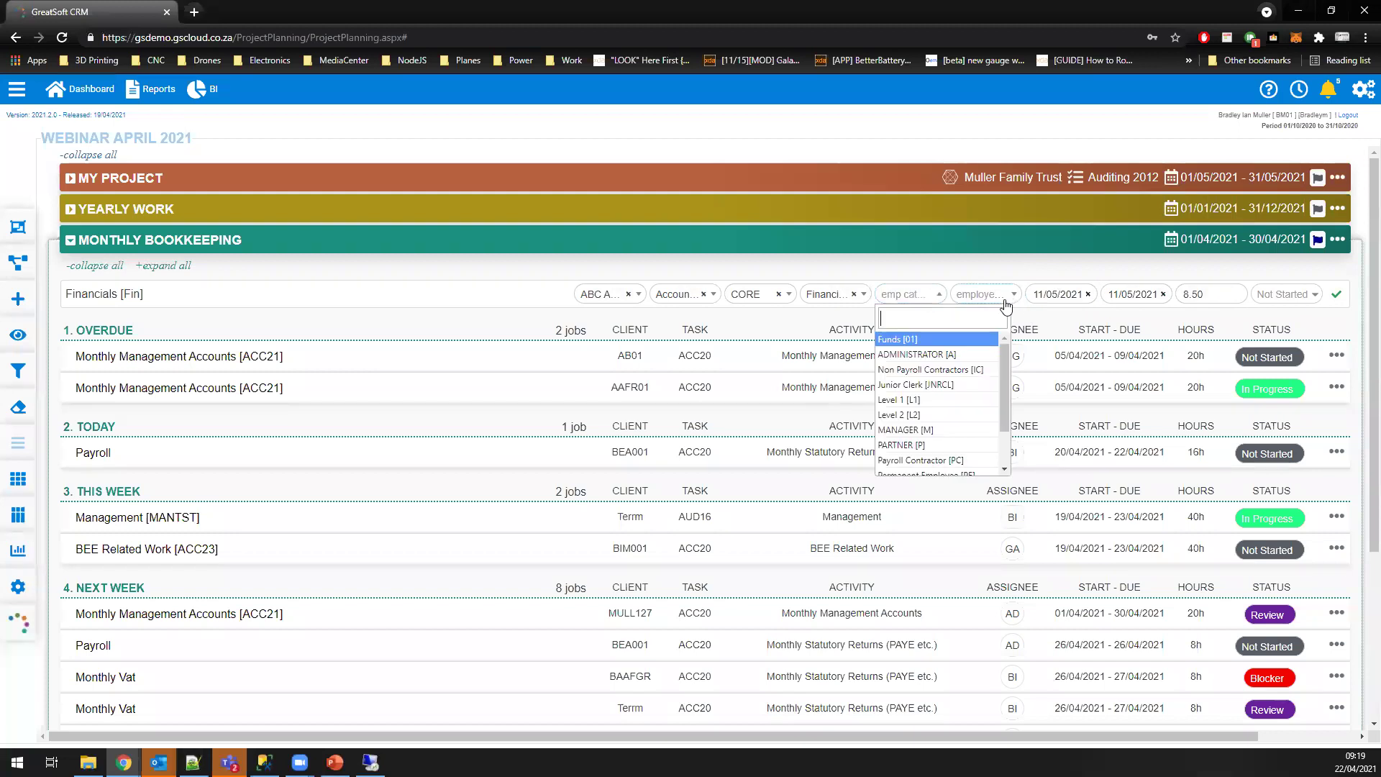
{"action": "left_click", "coordinate": [988, 300]}
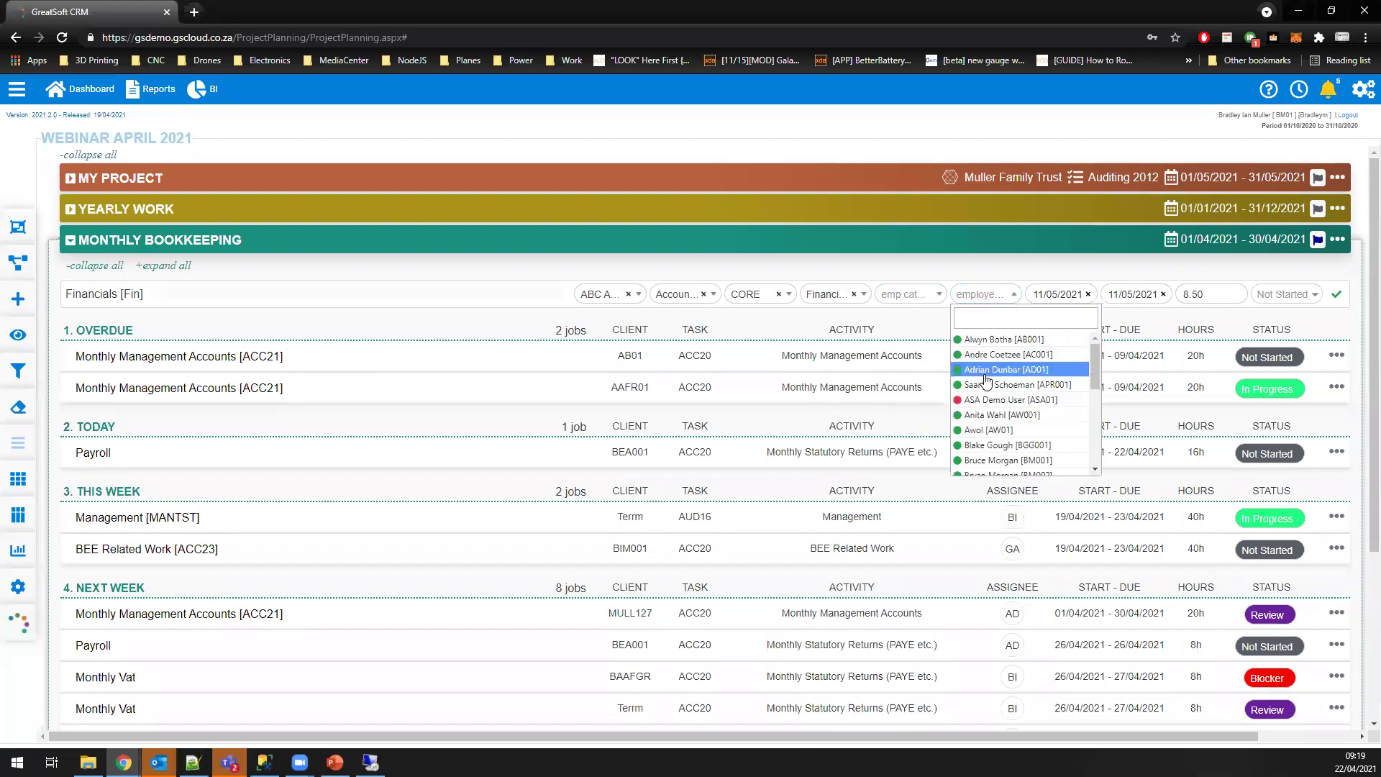
{"action": "left_click", "coordinate": [1016, 278]}
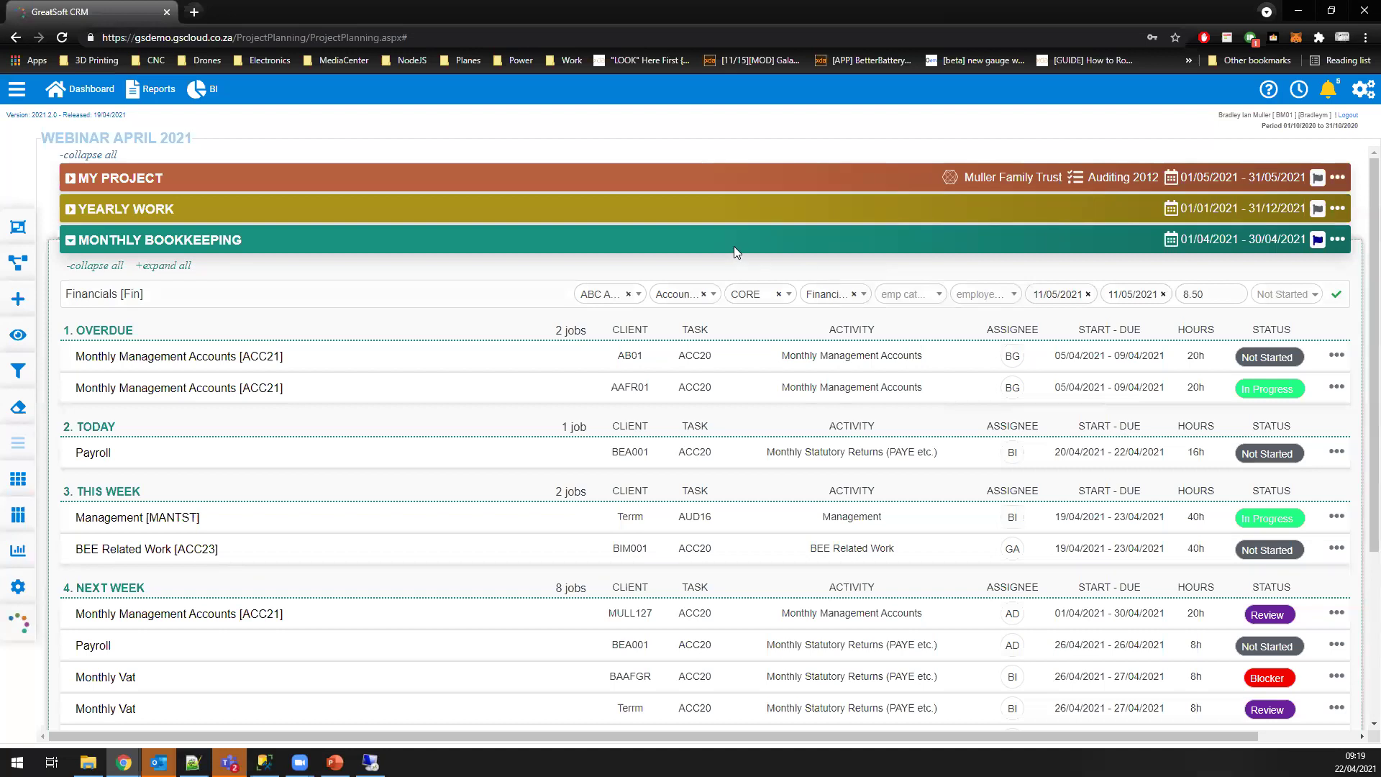
{"action": "left_click", "coordinate": [920, 296]}
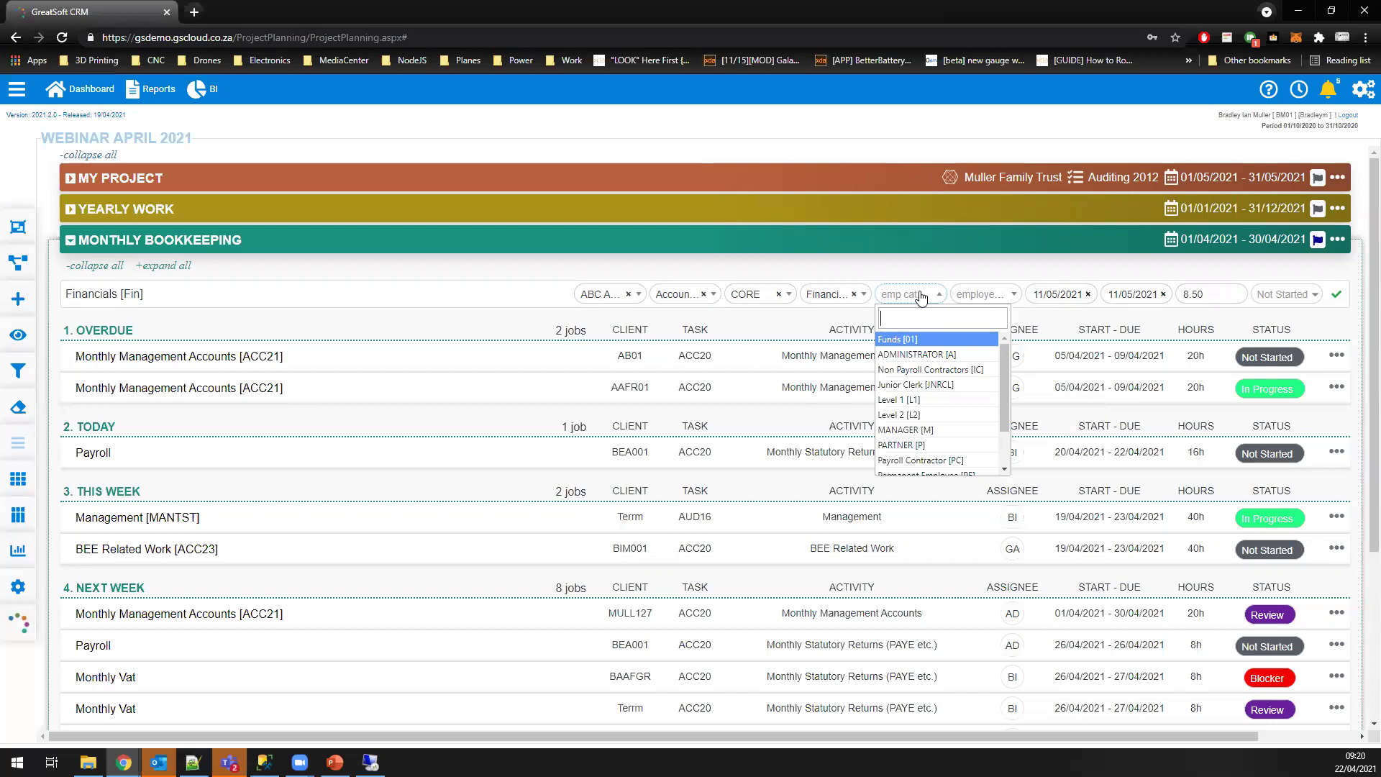
{"action": "left_click", "coordinate": [911, 431]}
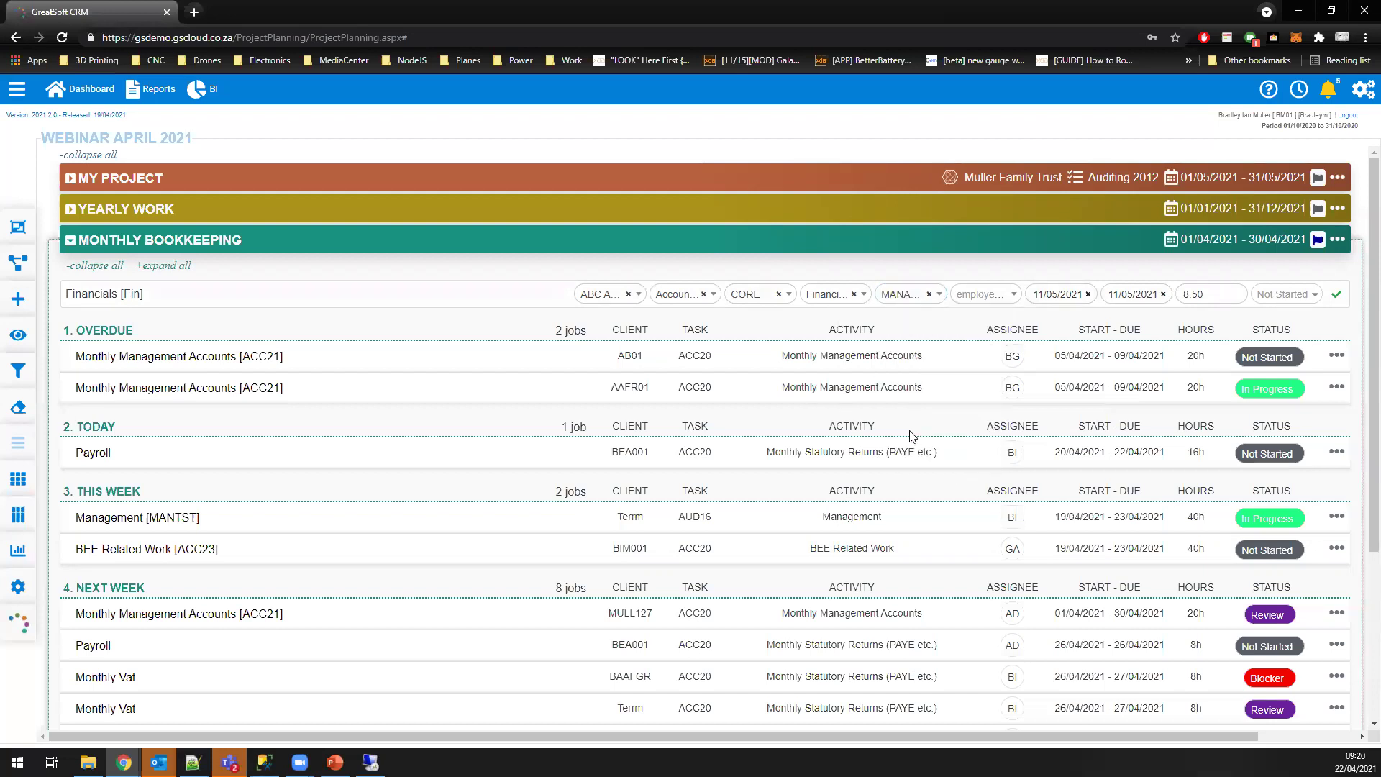
Step: Replace the start date of the new Financials [Fin] job with 26/05/2021
{"action": "left_click", "coordinate": [1088, 295]}
{"action": "left_click", "coordinate": [1078, 297]}
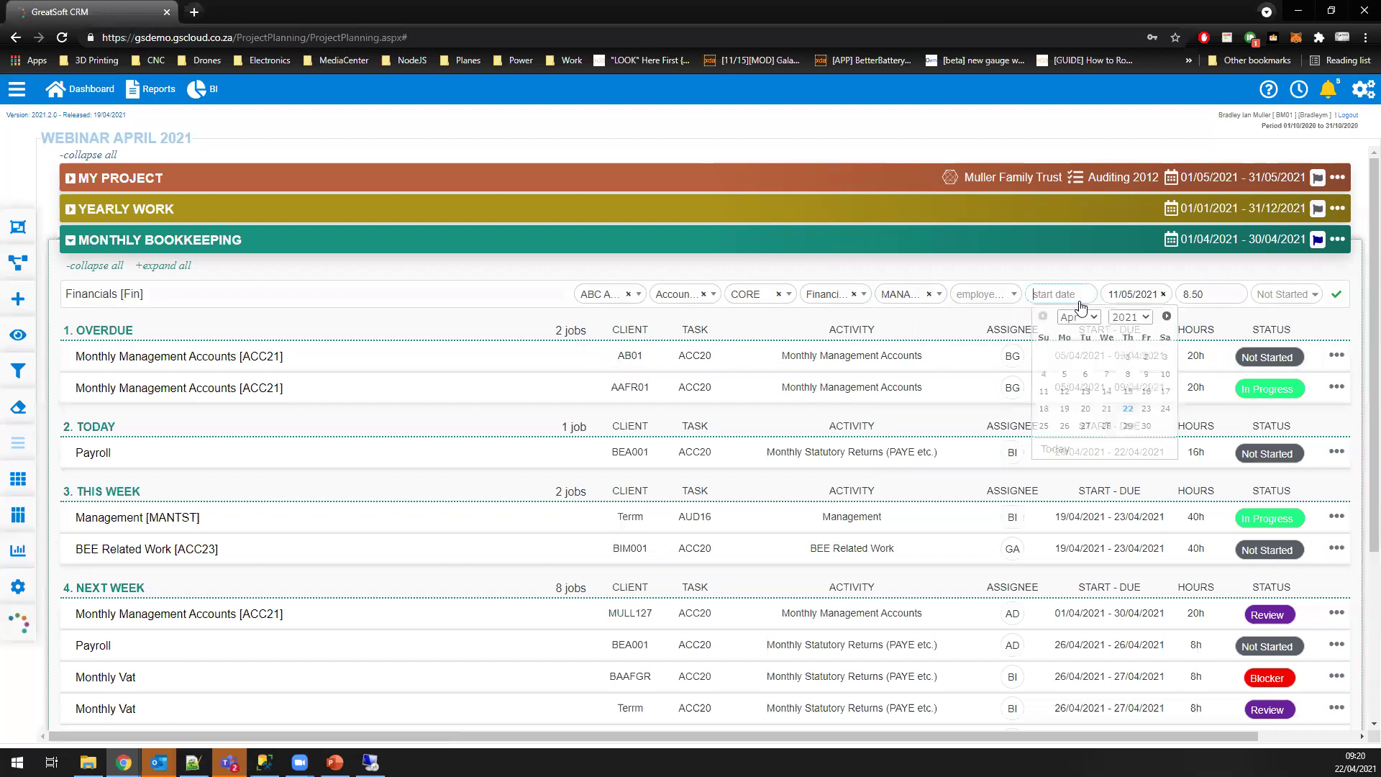
{"action": "left_click", "coordinate": [1106, 429]}
{"action": "left_click", "coordinate": [1136, 295]}
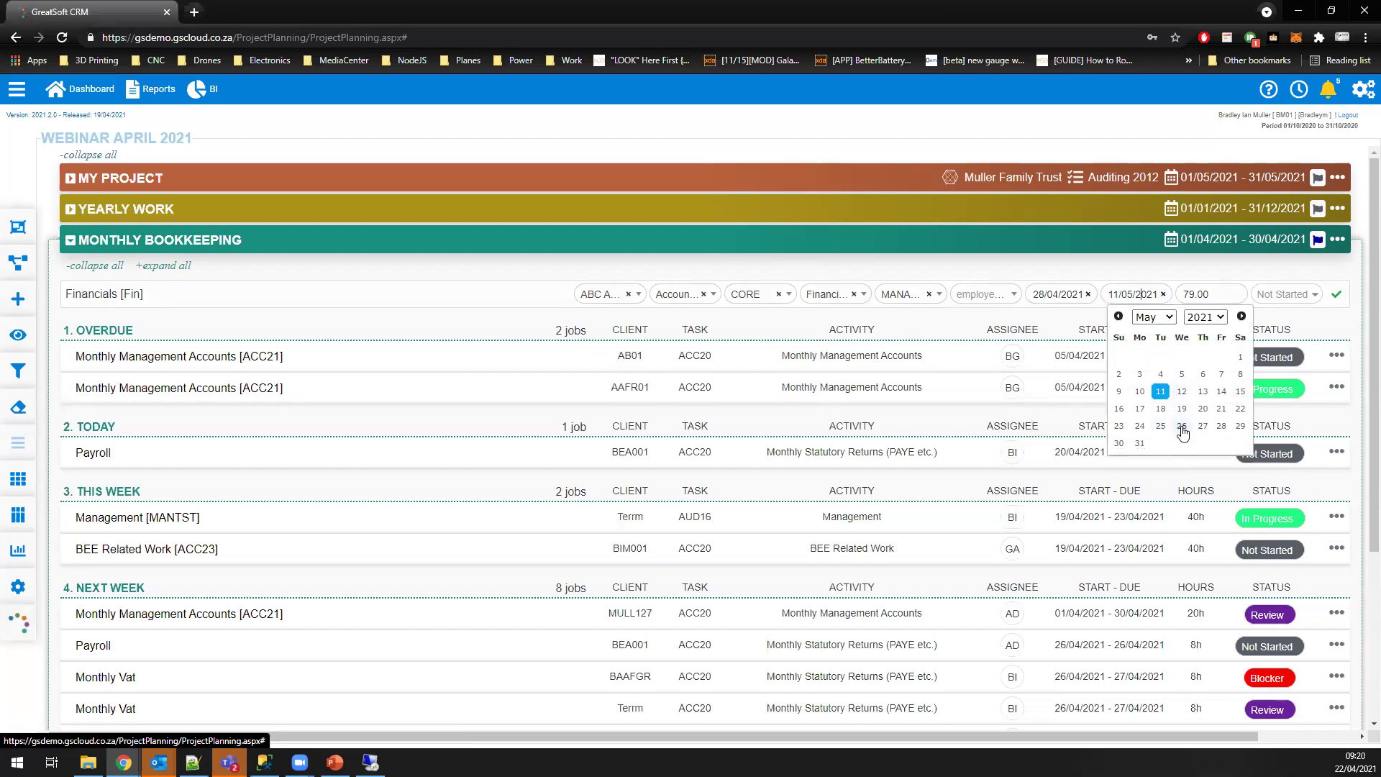
{"action": "left_click", "coordinate": [1062, 297]}
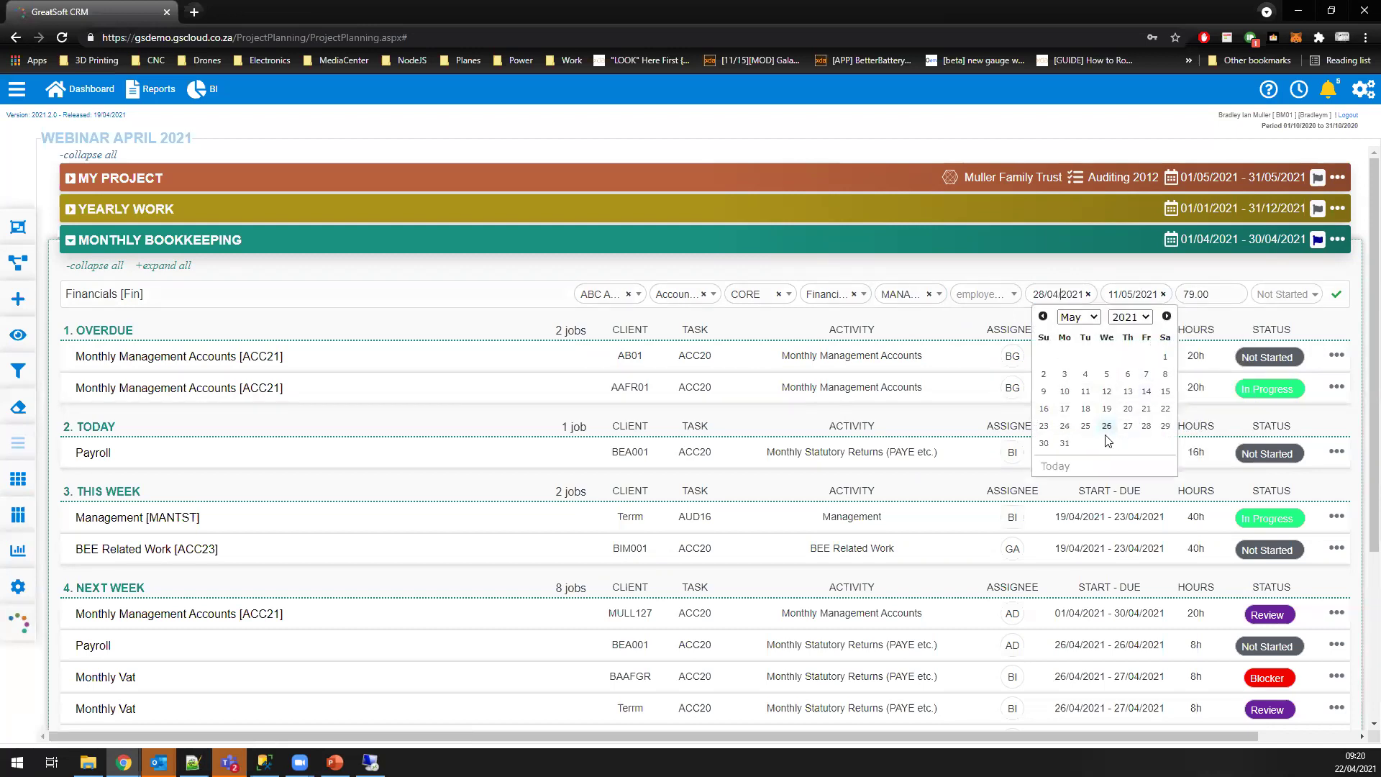
{"action": "left_click", "coordinate": [1104, 429]}
Step: Set the new Financials [Fin] job's due date to 27/05/2021 and its hours to 10
{"action": "left_click", "coordinate": [1214, 303]}
{"action": "left_click_drag", "start_coordinate": [1213, 302], "coordinate": [1176, 307]}
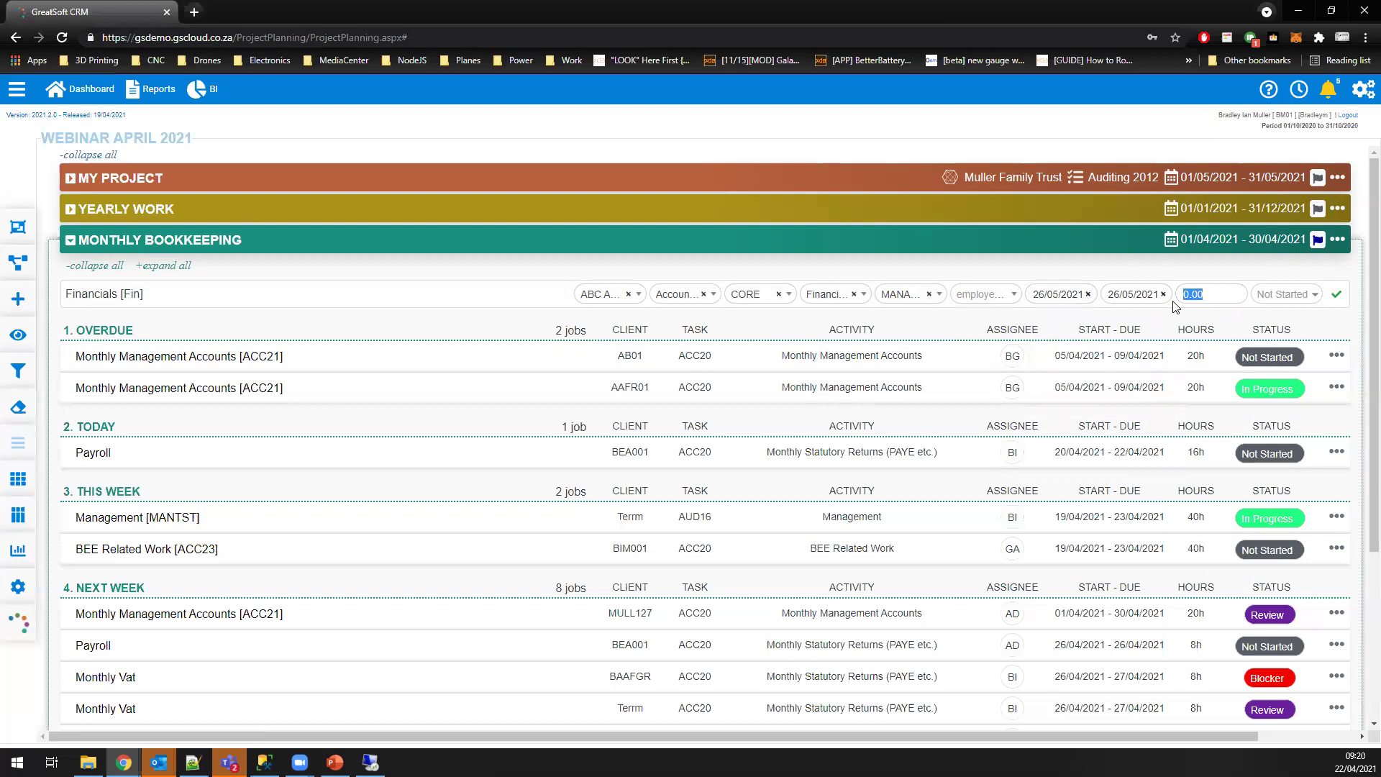
{"action": "left_click", "coordinate": [1139, 301]}
{"action": "left_click", "coordinate": [1205, 430]}
{"action": "type", "text": "10"}
Step: Save the new Financials [Fin] job and check its entry among the future Monthly Bookkeeping jobs
{"action": "left_click", "coordinate": [1335, 295]}
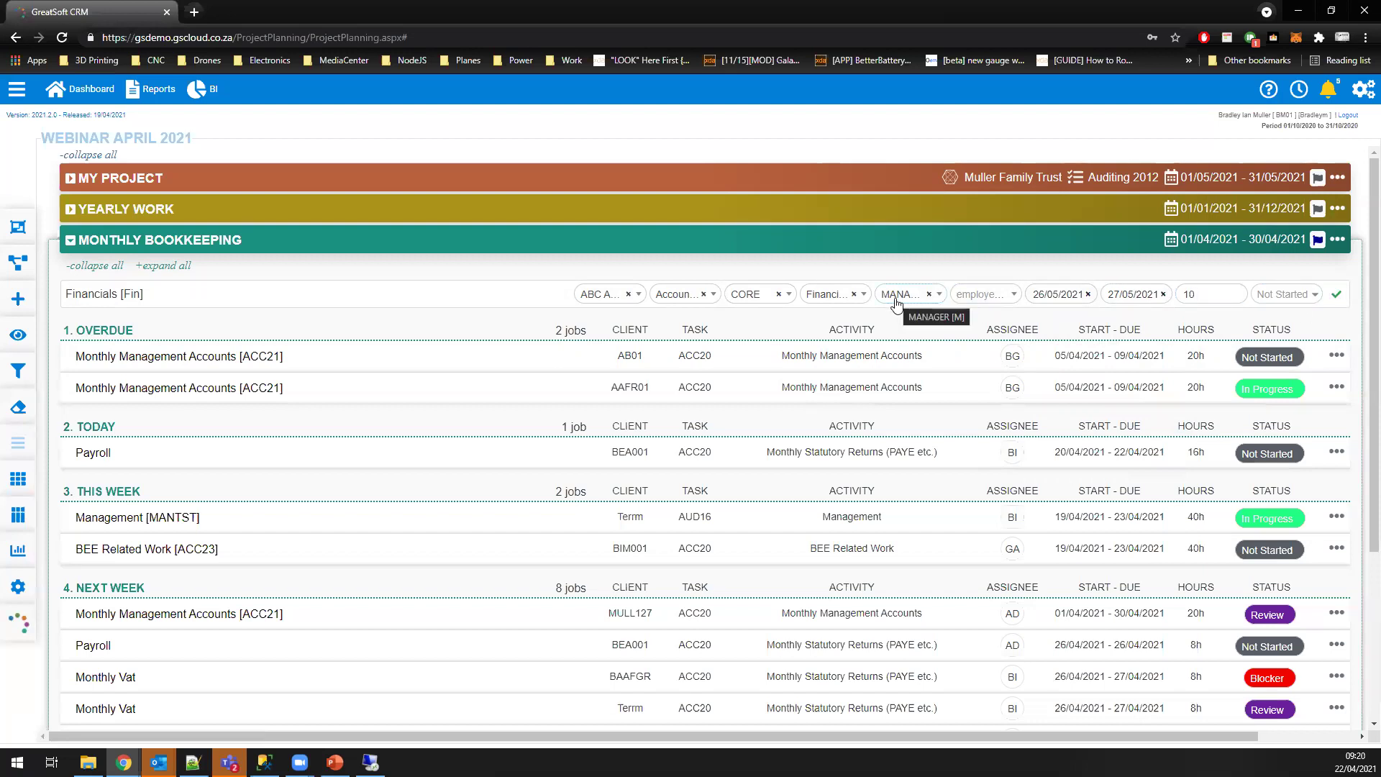
{"action": "left_click", "coordinate": [1335, 295]}
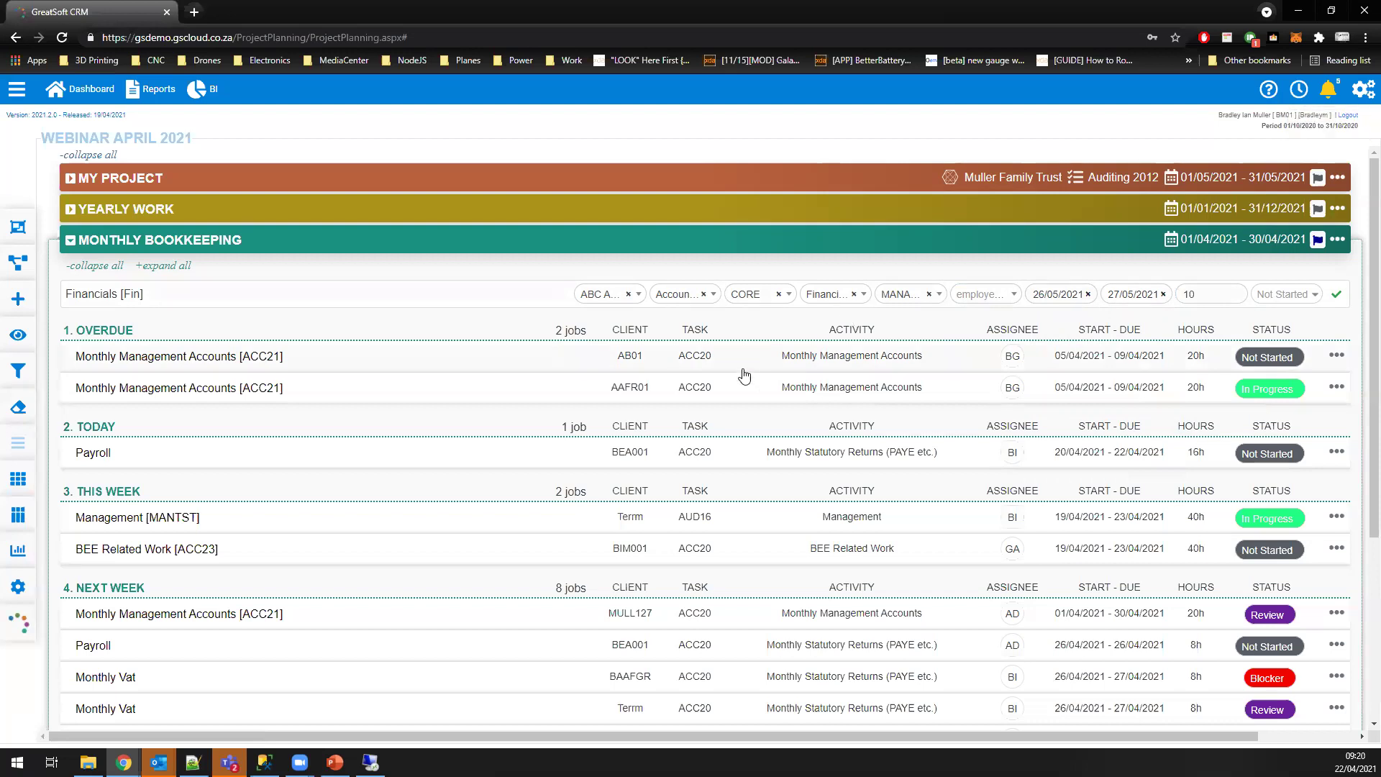
{"action": "scroll", "coordinate": [590, 367], "scroll_direction": "down", "scroll_amount": 4}
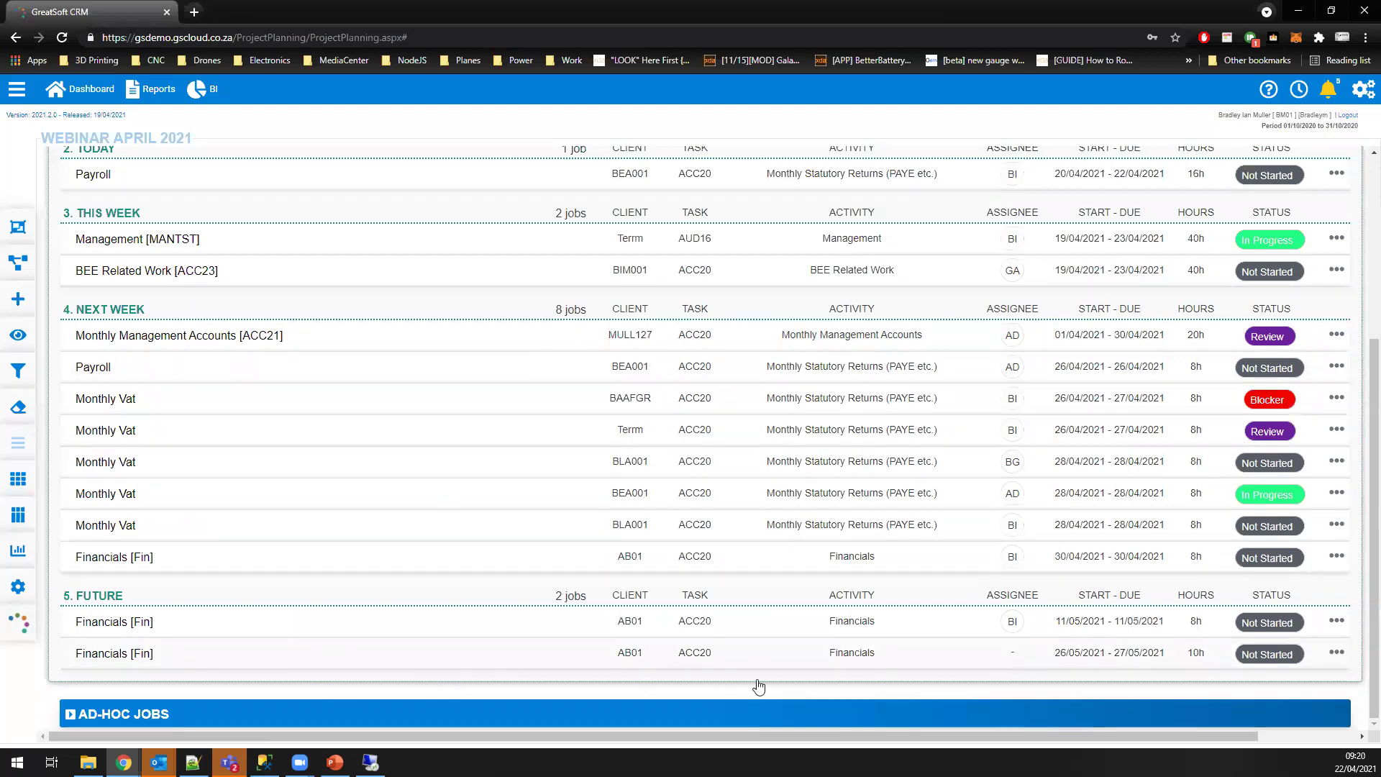
Step: Open the unassigned Financials [Fin] job and assign it to the fifth manager listed in its availability map
{"action": "left_click", "coordinate": [374, 658]}
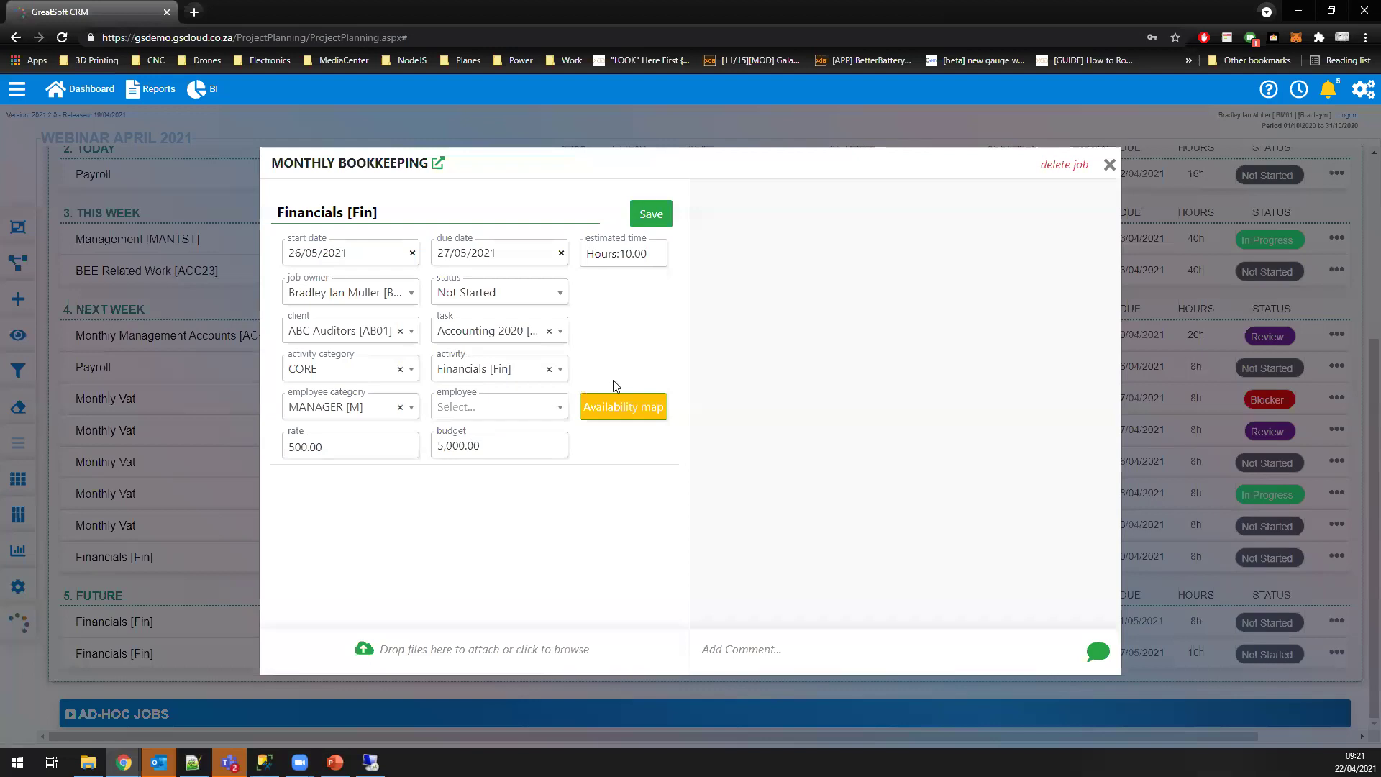
{"action": "left_click", "coordinate": [595, 413]}
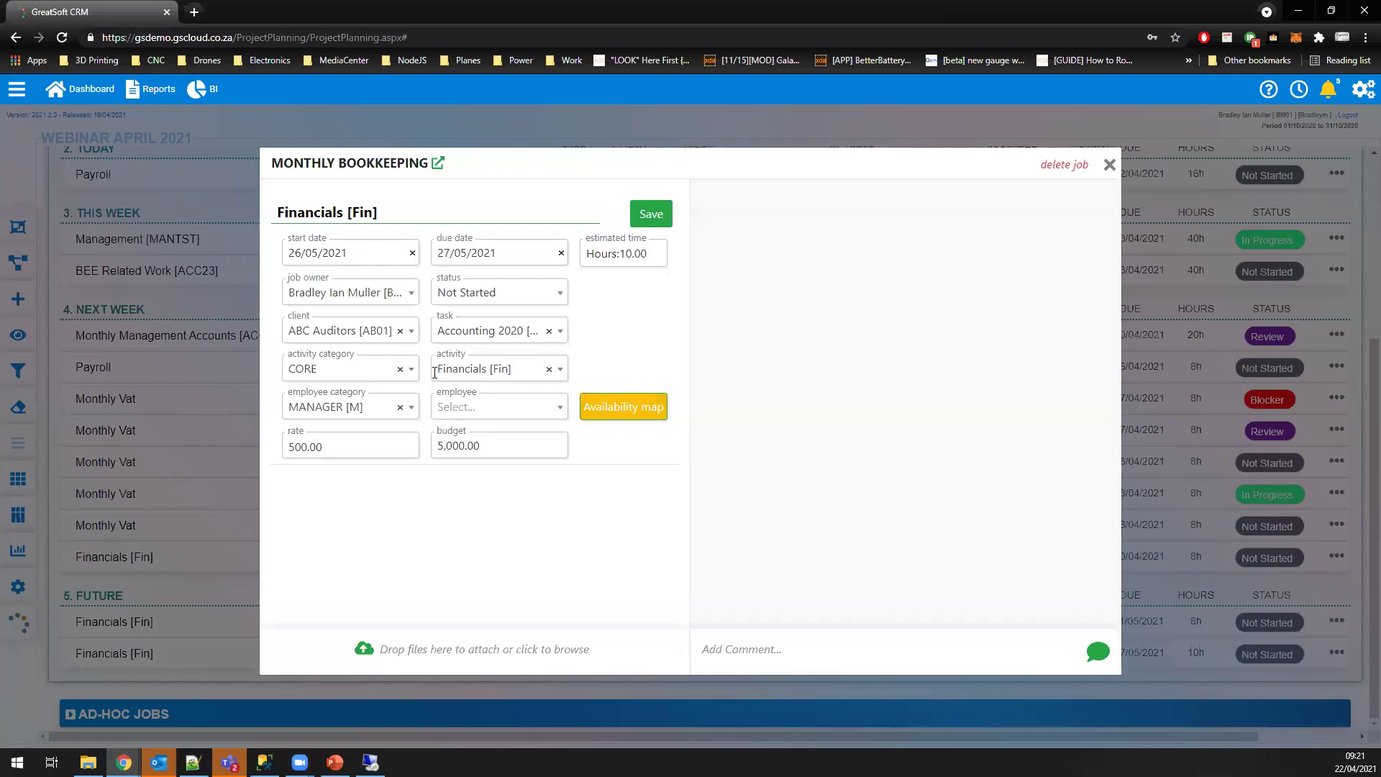
{"action": "left_click", "coordinate": [613, 413]}
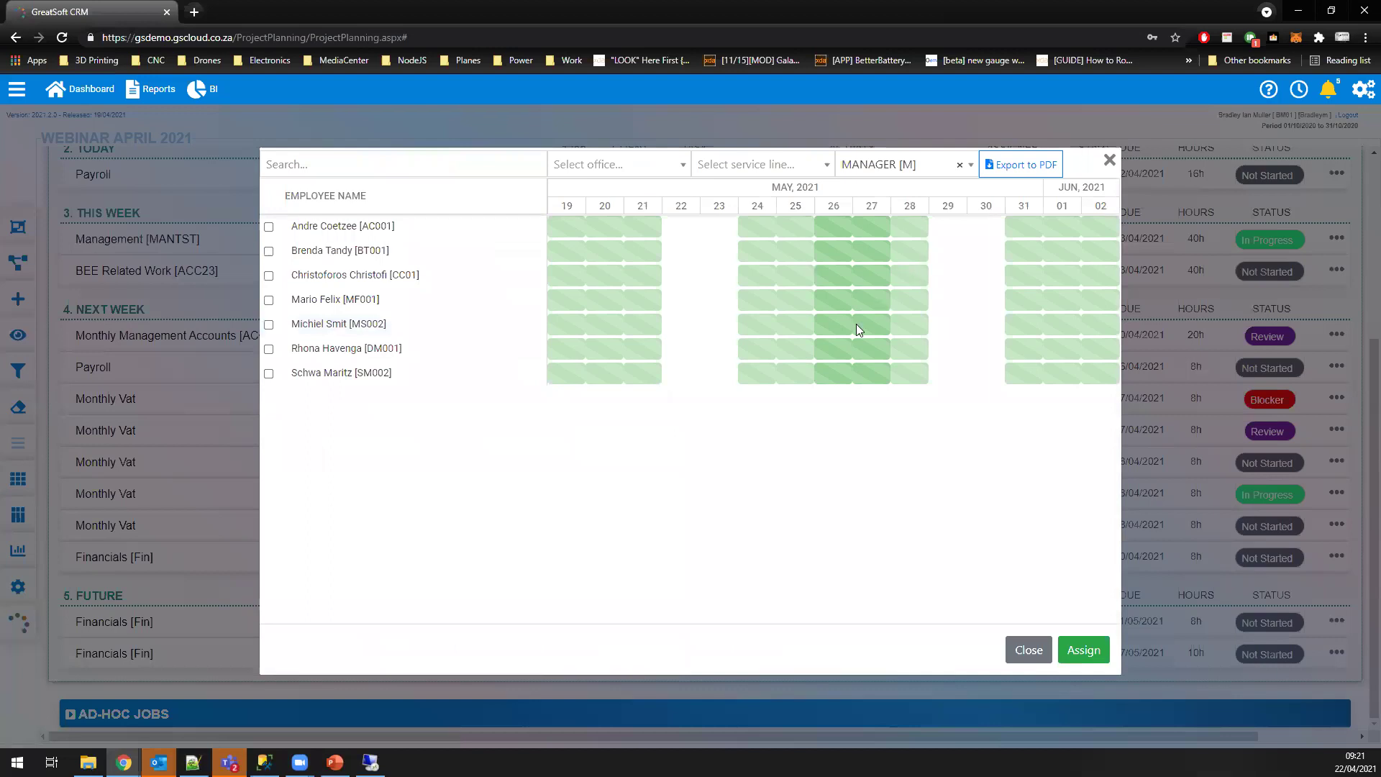
{"action": "left_click", "coordinate": [268, 324]}
{"action": "left_click", "coordinate": [1081, 651]}
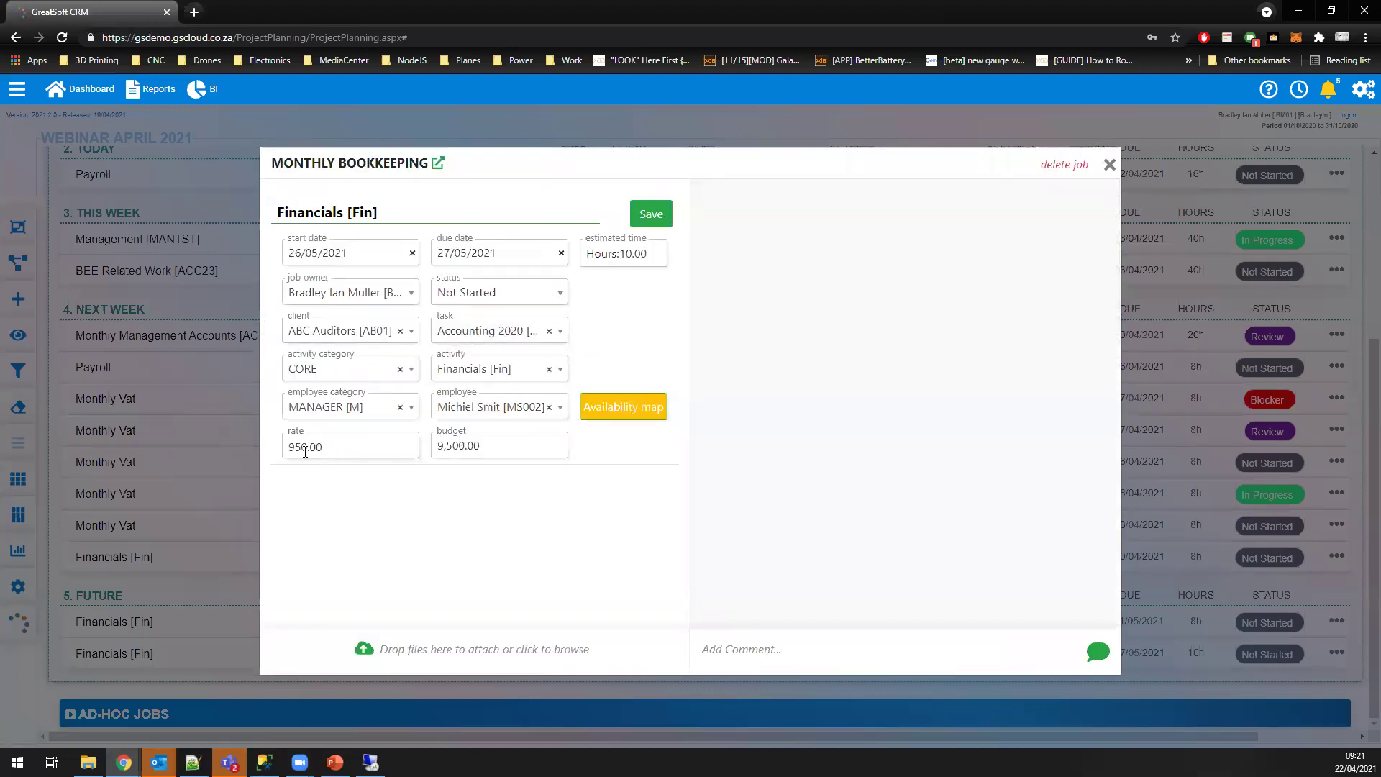
Step: Set the Financials [Fin] job's budget to 10000 and save the job
{"action": "left_click_drag", "start_coordinate": [502, 447], "coordinate": [425, 462]}
{"action": "type", "text": "10000"}
{"action": "left_click", "coordinate": [653, 225]}
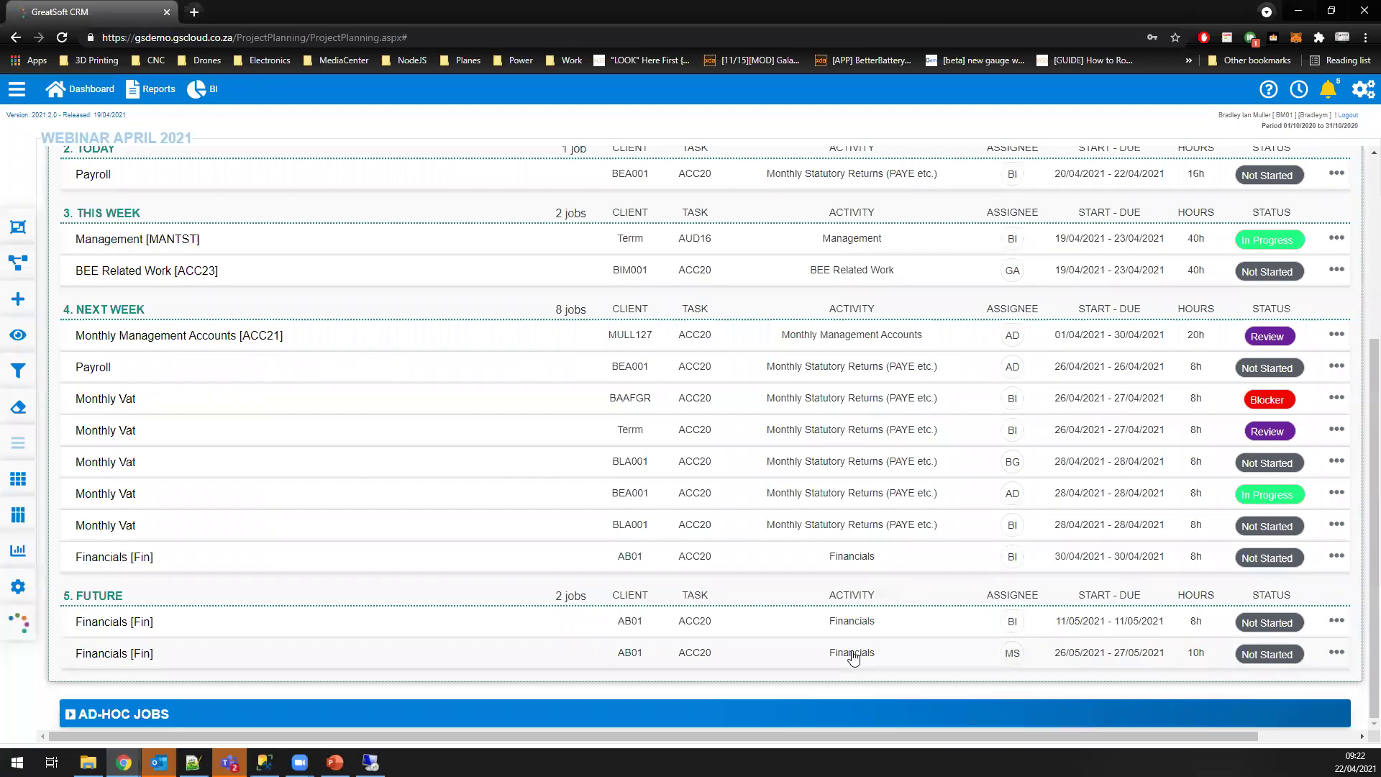
Step: Collapse the Monthly Bookkeeping project, expand Yearly Work, and look over its job list
{"action": "scroll", "coordinate": [778, 427], "scroll_direction": "up", "scroll_amount": 4}
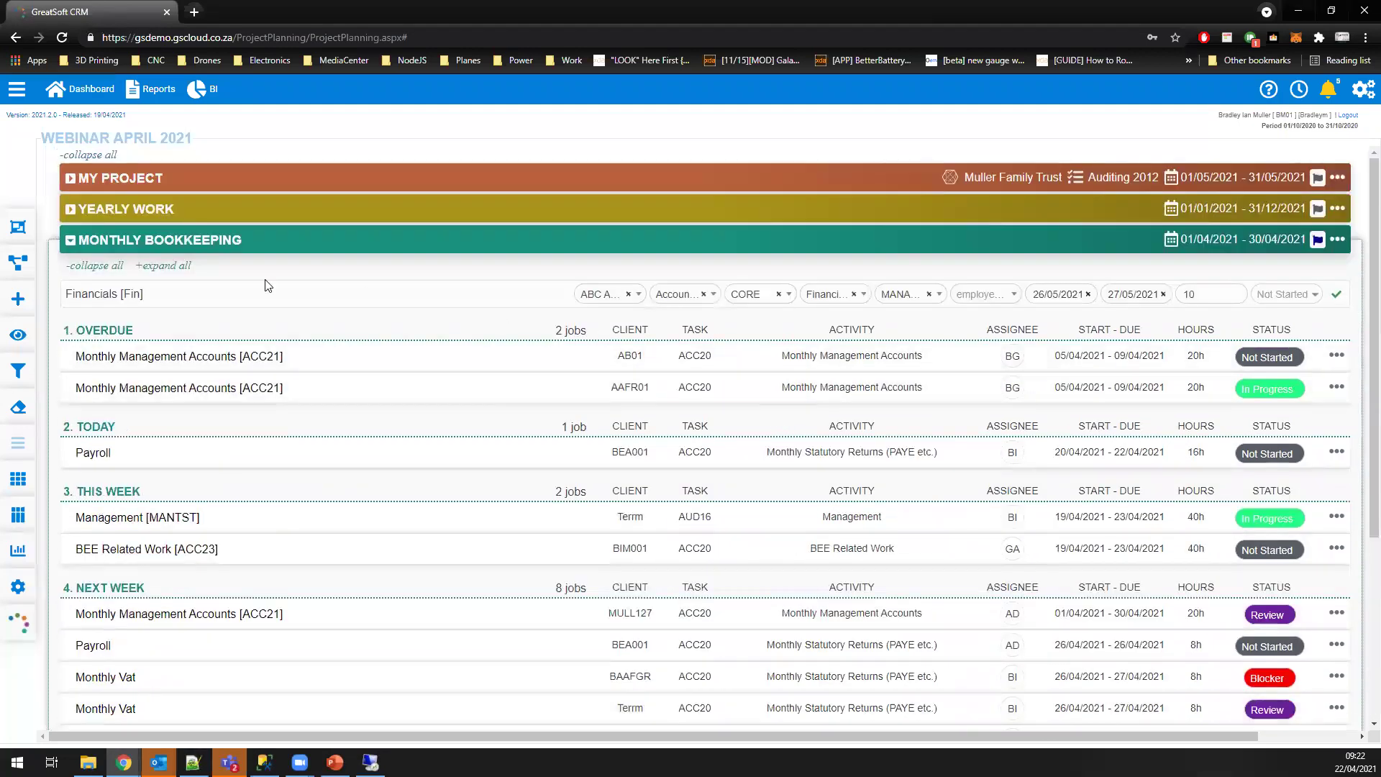
{"action": "left_click", "coordinate": [70, 240]}
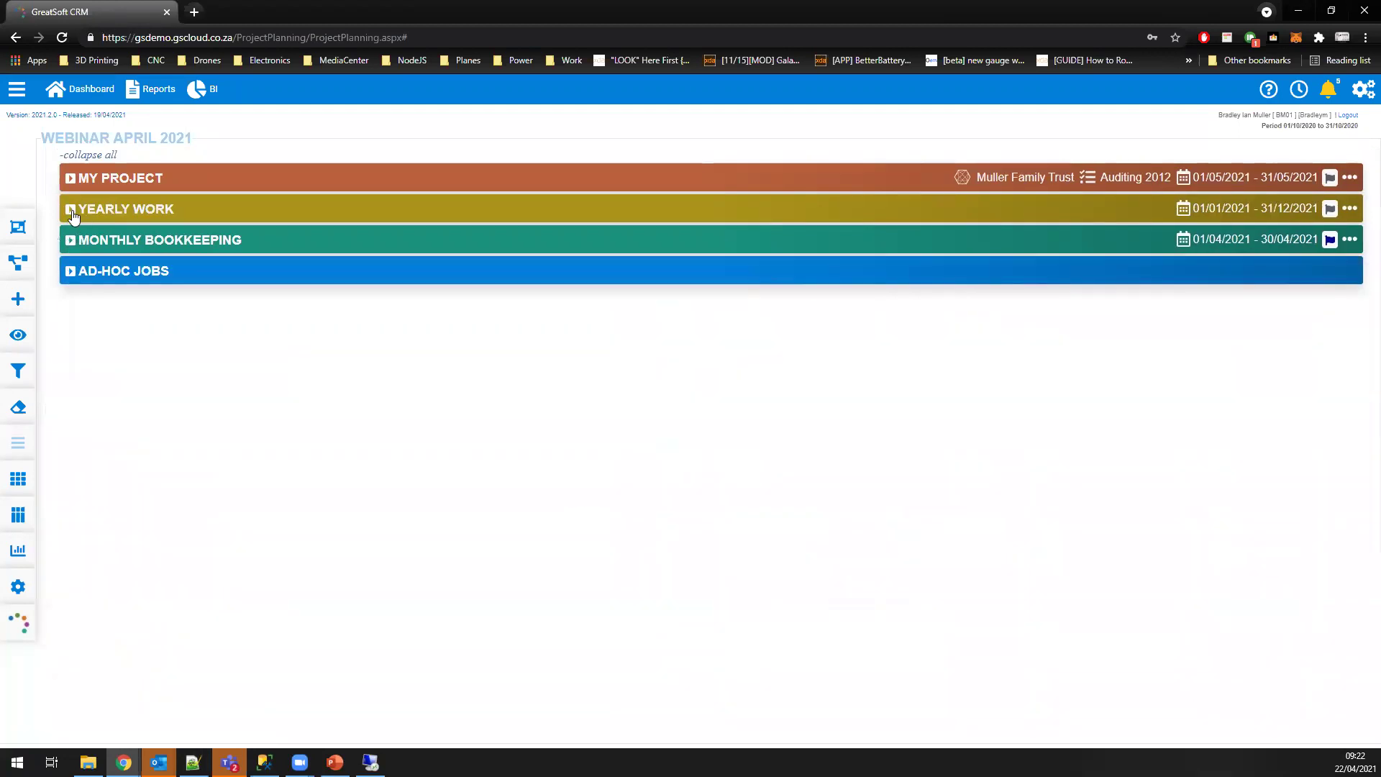
{"action": "left_click", "coordinate": [70, 209]}
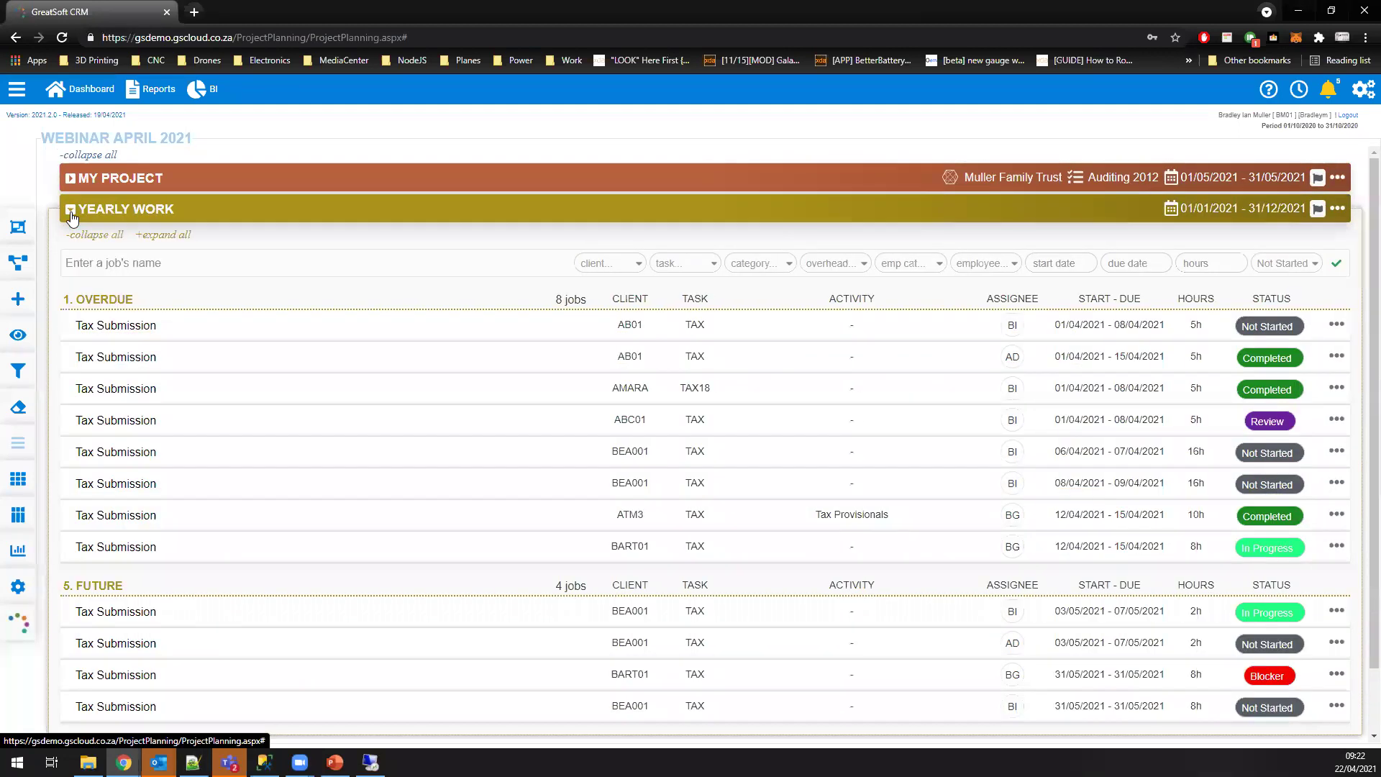
{"action": "scroll", "coordinate": [523, 463], "scroll_direction": "down", "scroll_amount": 1}
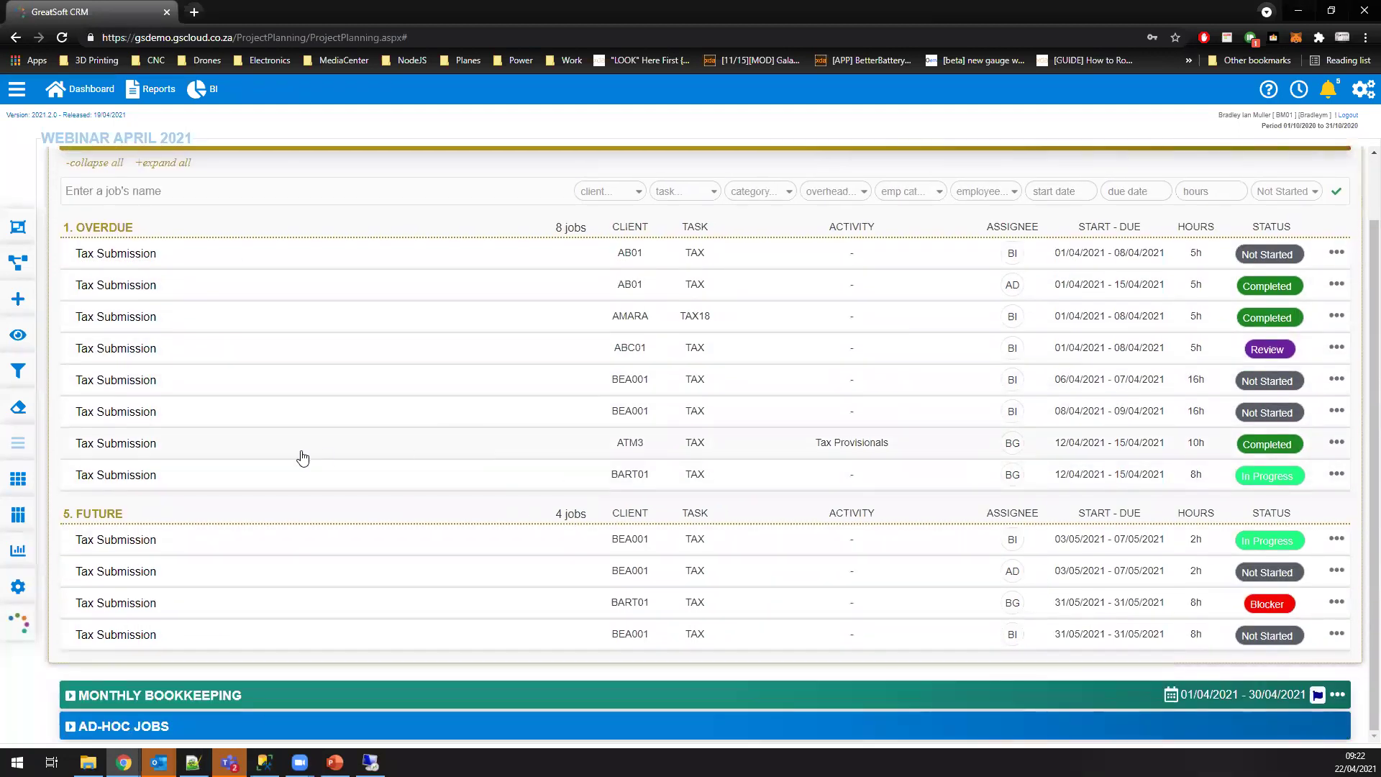
{"action": "scroll", "coordinate": [215, 374], "scroll_direction": "up", "scroll_amount": 1}
Step: Start a Yearly Work job named Provisional Taxes for client African Mobile Services (PTY) LTD [AFRMOBI] with task Taxation [TAX]
{"action": "type", "text": "Pr"}
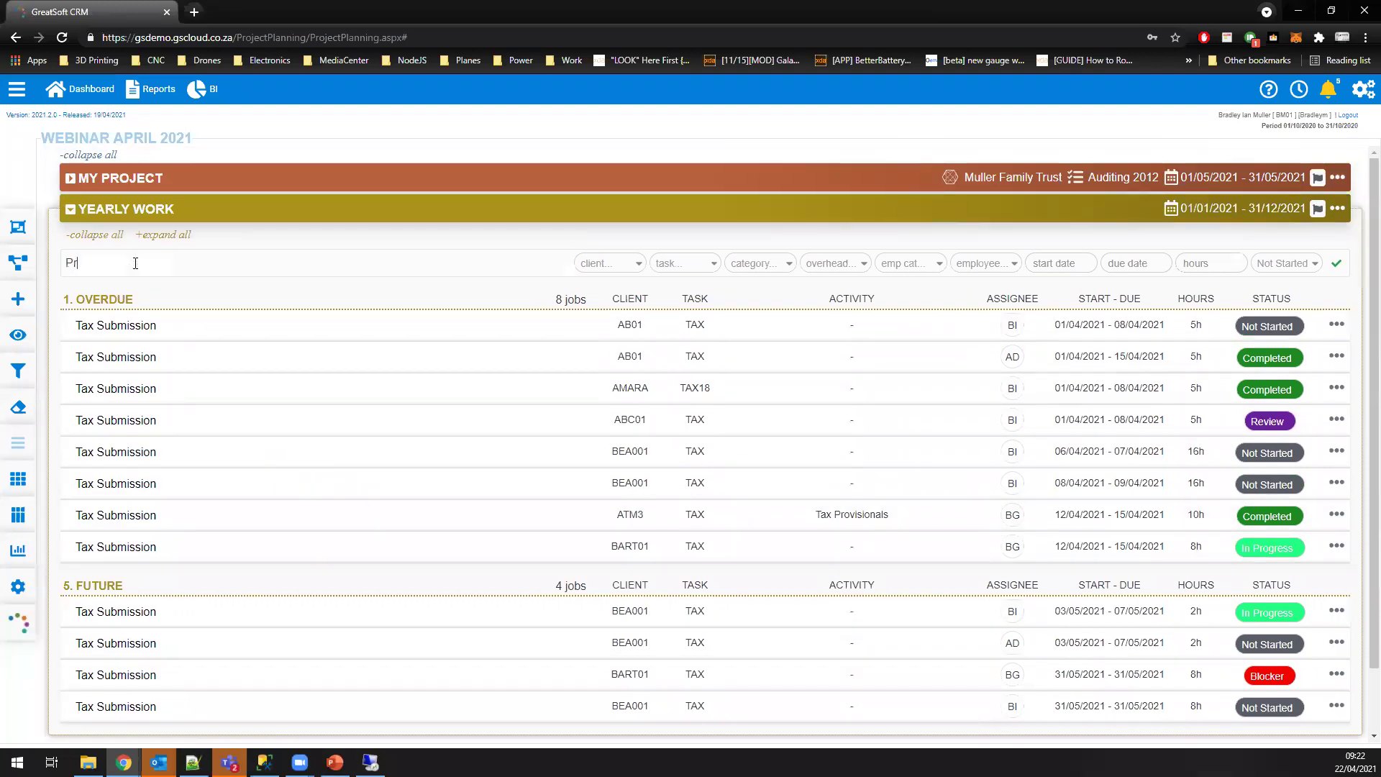
{"action": "type", "text": "ovisional Taxes"}
{"action": "left_click", "coordinate": [135, 263]}
{"action": "left_click", "coordinate": [632, 263]}
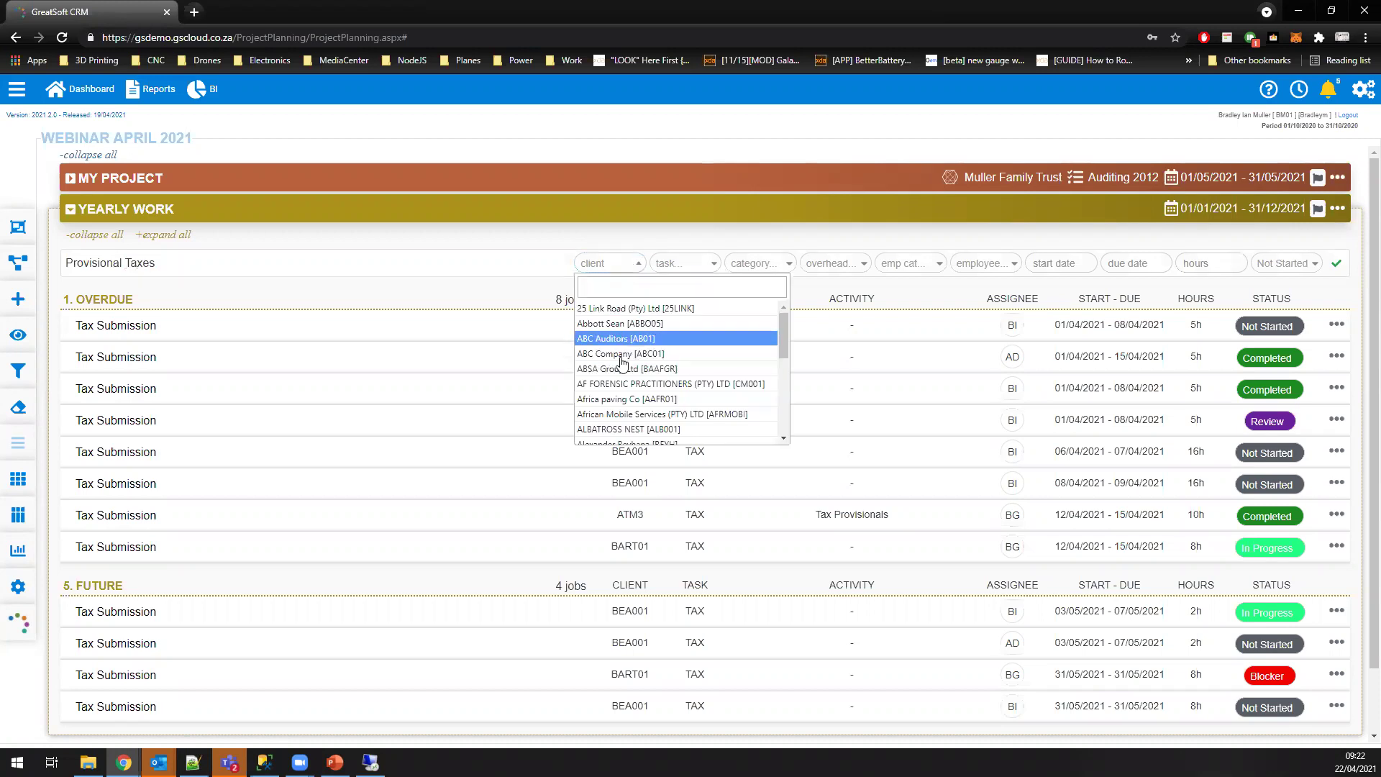
{"action": "left_click", "coordinate": [640, 415]}
{"action": "left_click", "coordinate": [690, 264]}
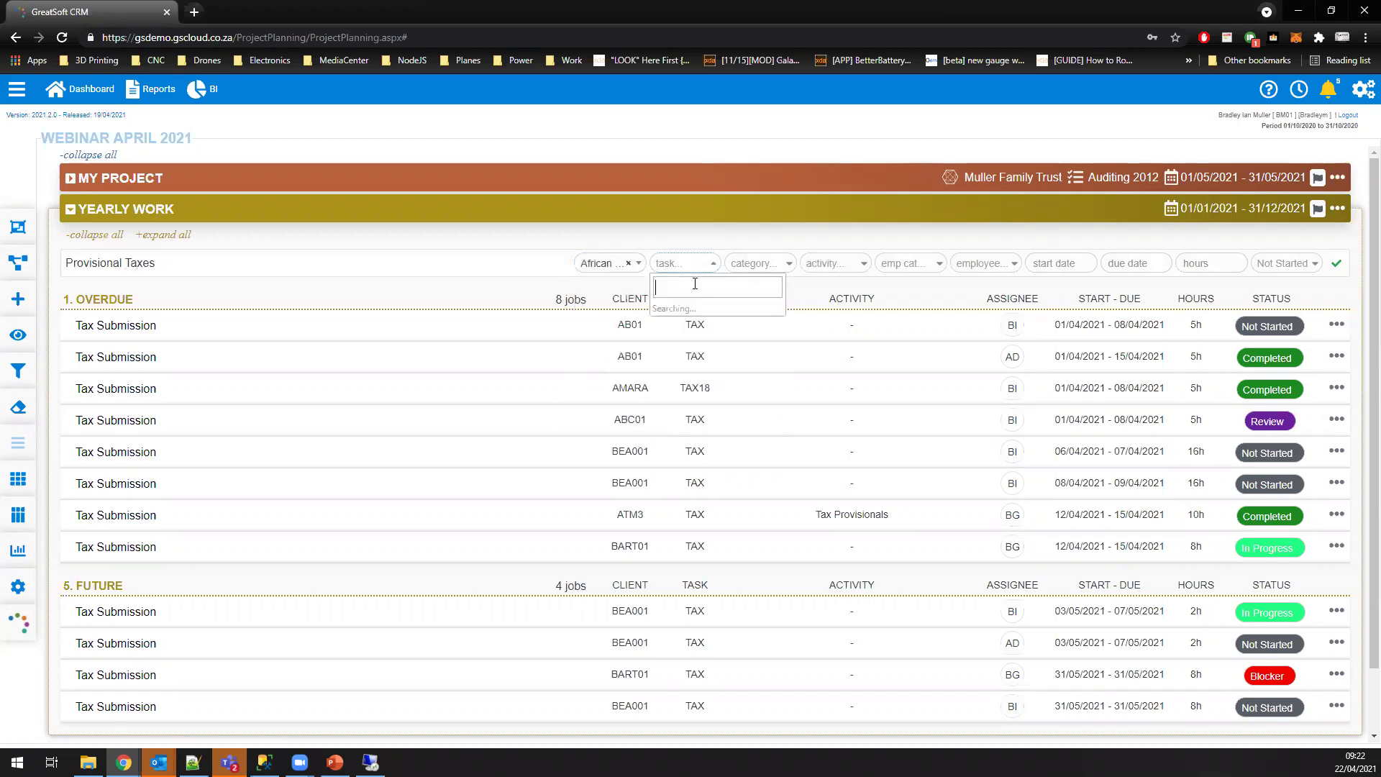
{"action": "scroll", "coordinate": [708, 399], "scroll_direction": "down", "scroll_amount": 3}
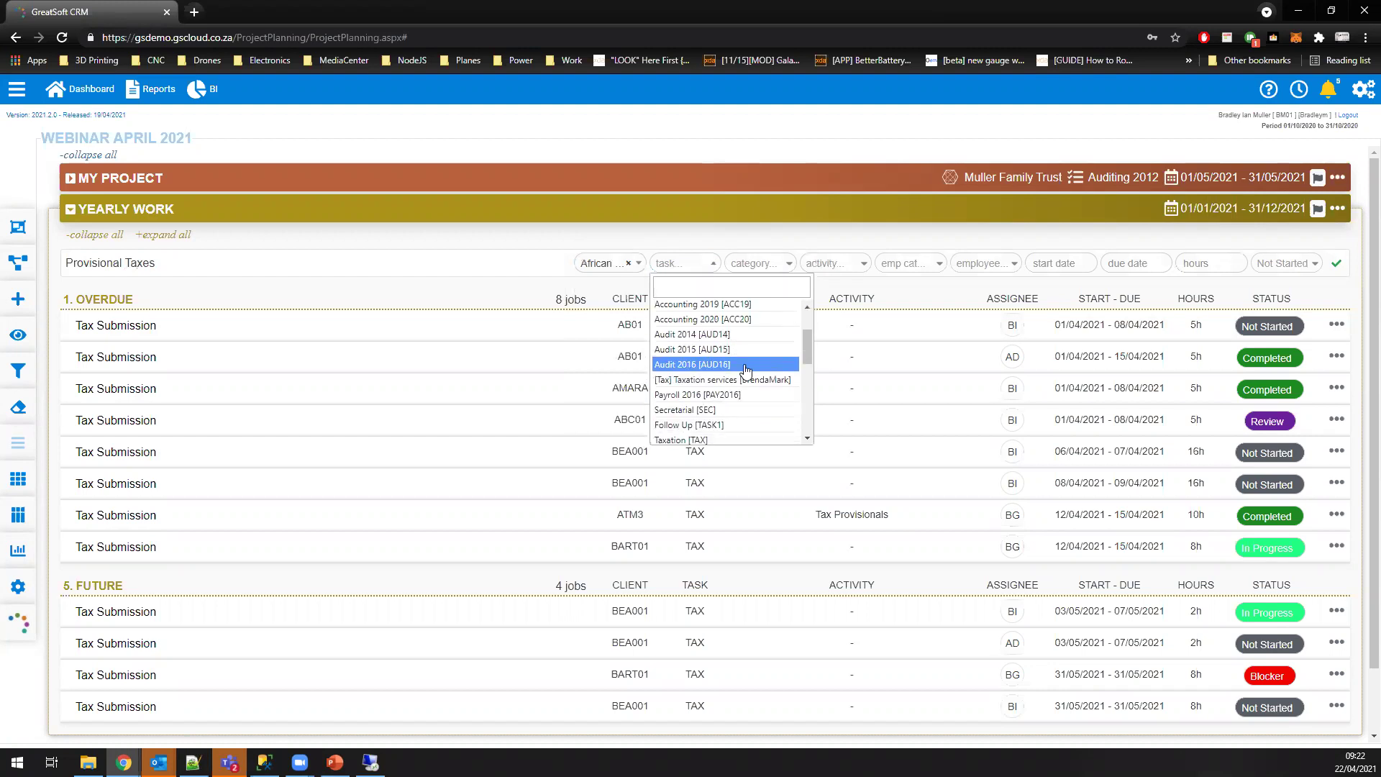
{"action": "left_click", "coordinate": [695, 444]}
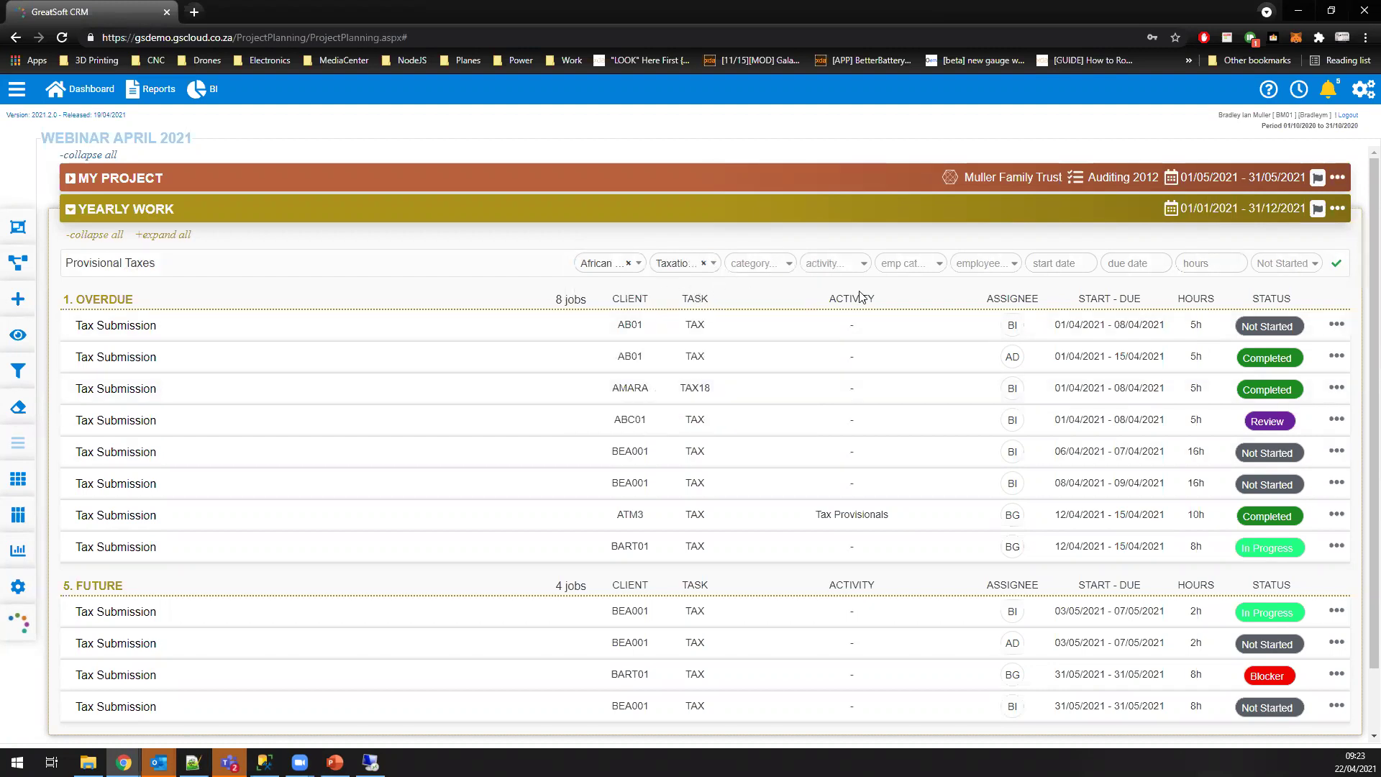
Step: Give the Provisional Taxes job a due date of 30/06/2021 and 20 hours, save it, and check it in the list
{"action": "left_click", "coordinate": [1127, 266]}
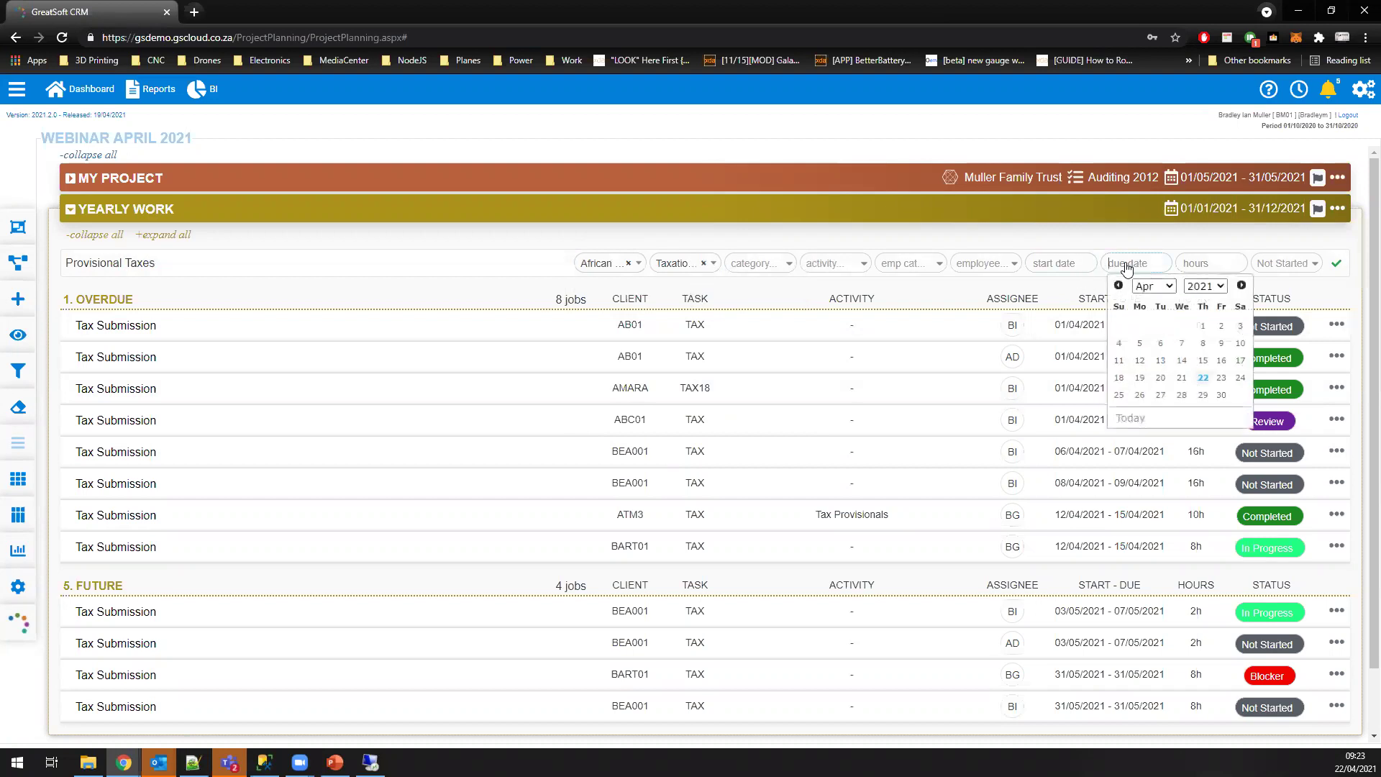
{"action": "left_click", "coordinate": [1242, 285]}
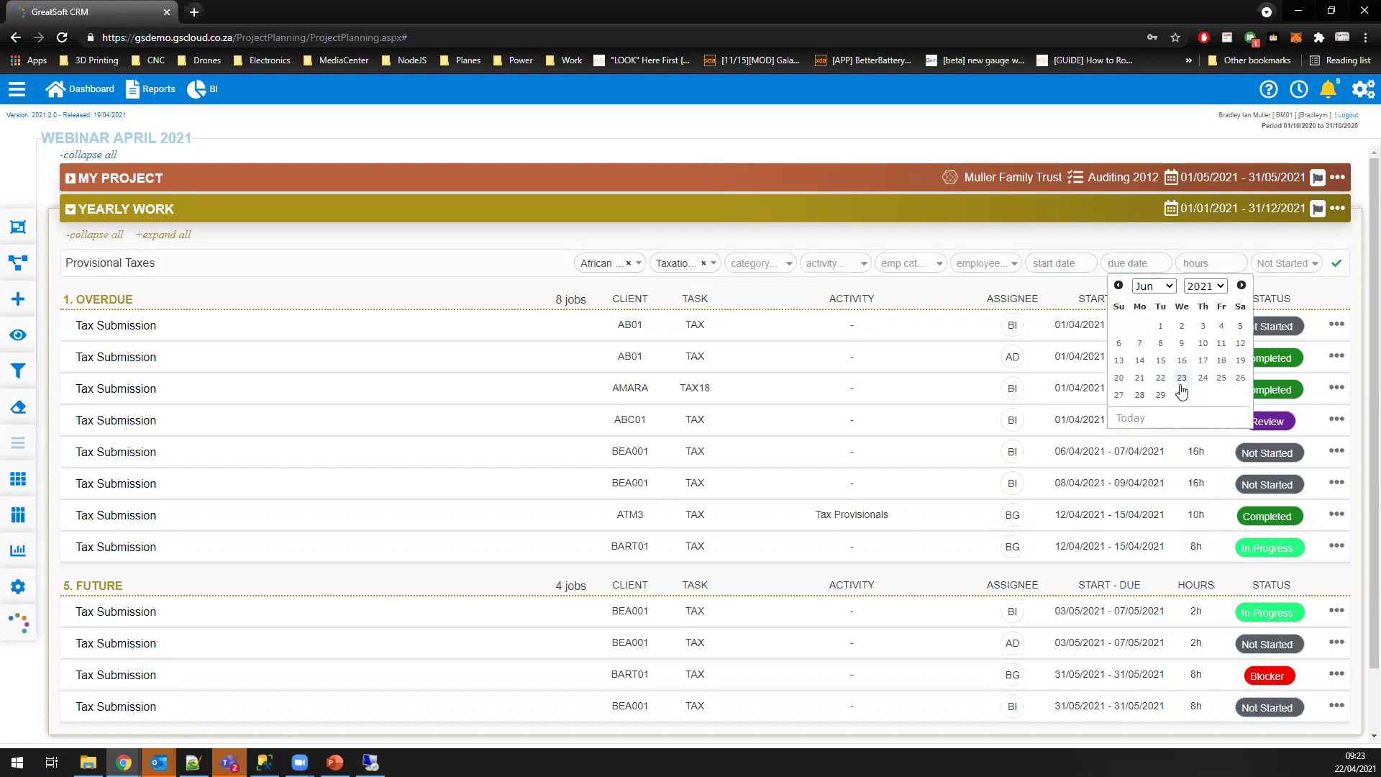
{"action": "left_click", "coordinate": [1181, 395]}
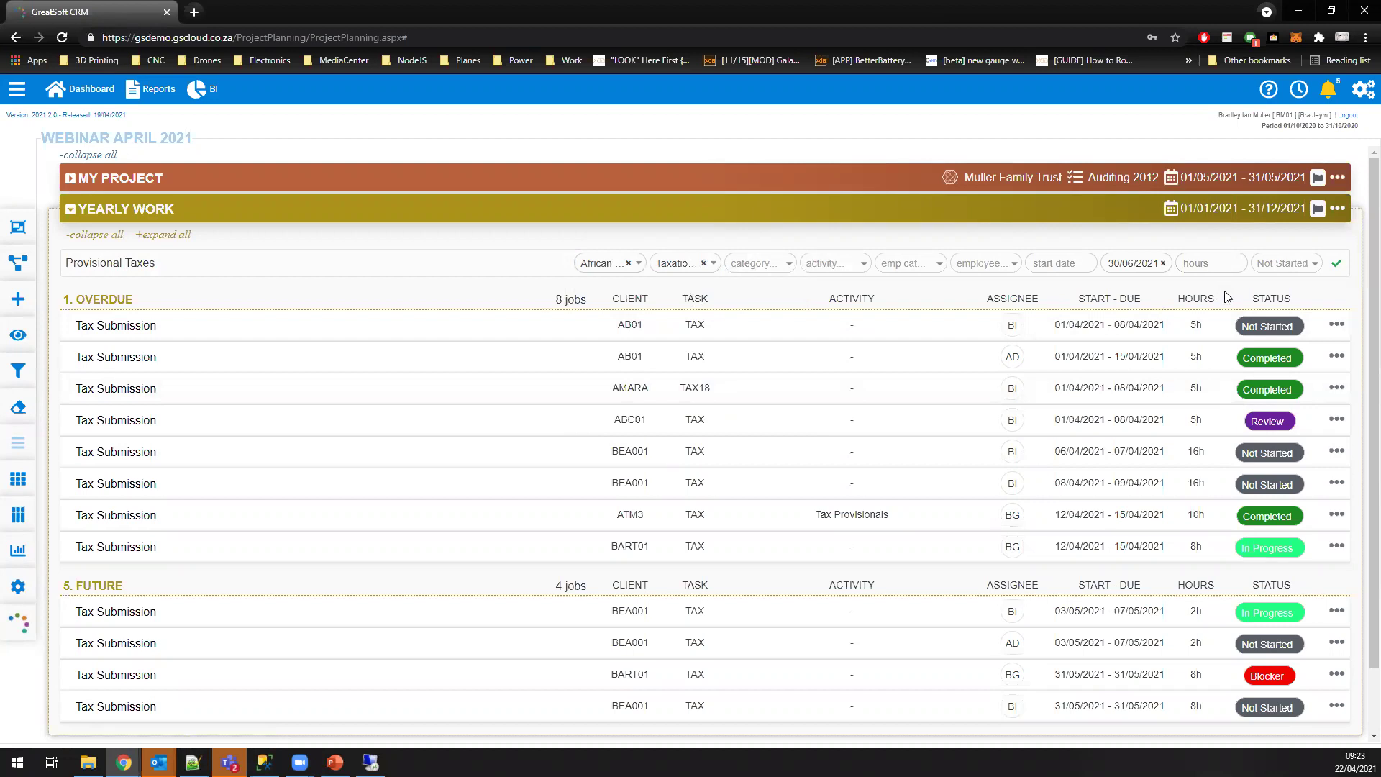
{"action": "left_click", "coordinate": [1225, 268]}
{"action": "type", "text": "20"}
{"action": "left_click", "coordinate": [1337, 265]}
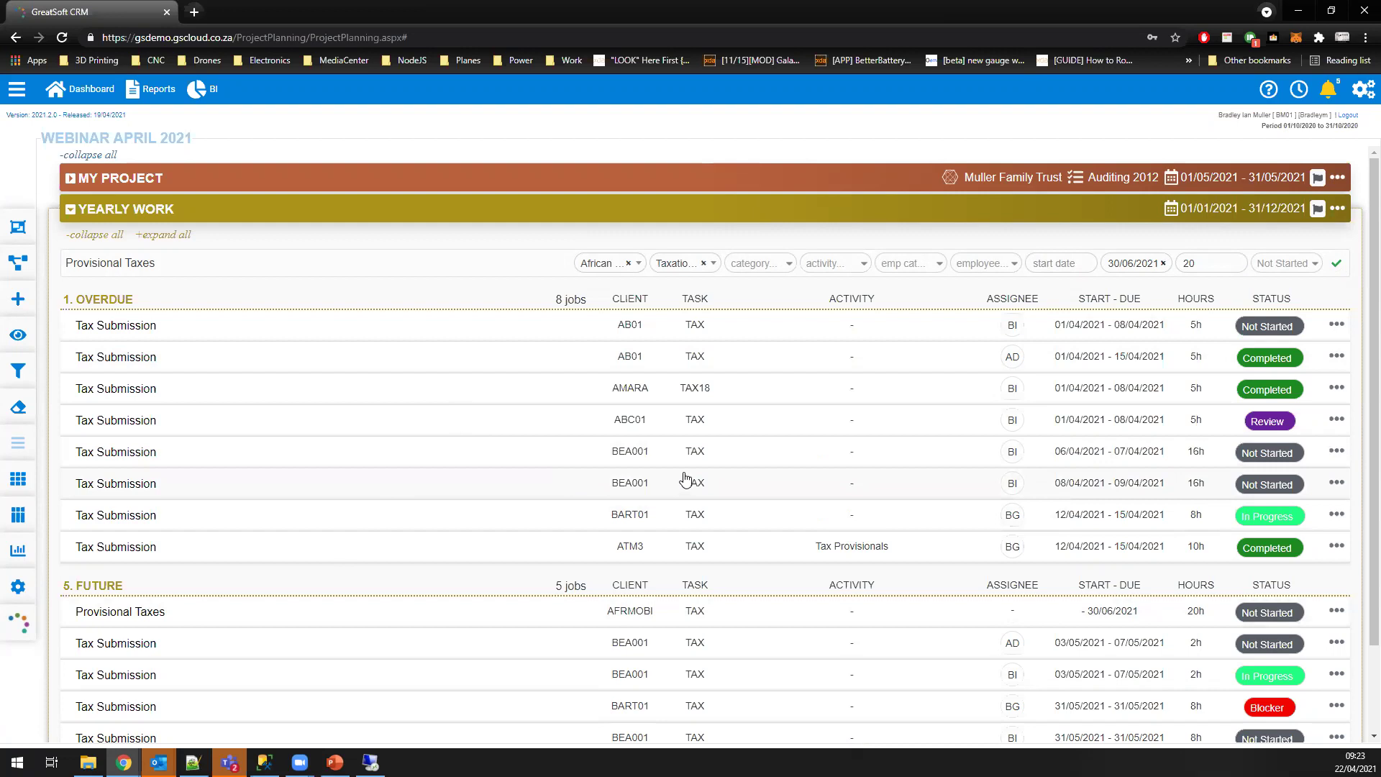
{"action": "scroll", "coordinate": [712, 374], "scroll_direction": "down", "scroll_amount": 2}
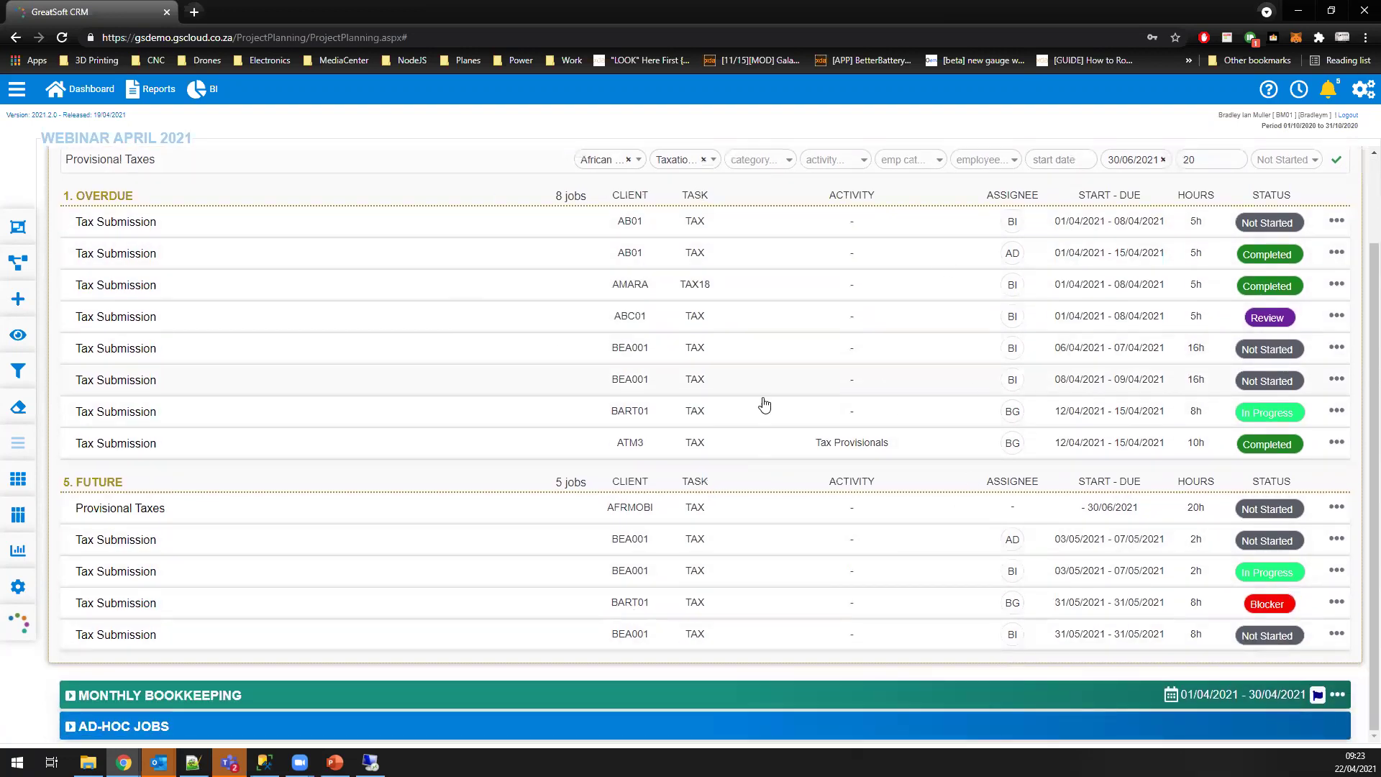
{"action": "scroll", "coordinate": [764, 405], "scroll_direction": "up", "scroll_amount": 2}
Step: Set the board's job grouping to None and look over the Yearly Work list
{"action": "left_click", "coordinate": [18, 586]}
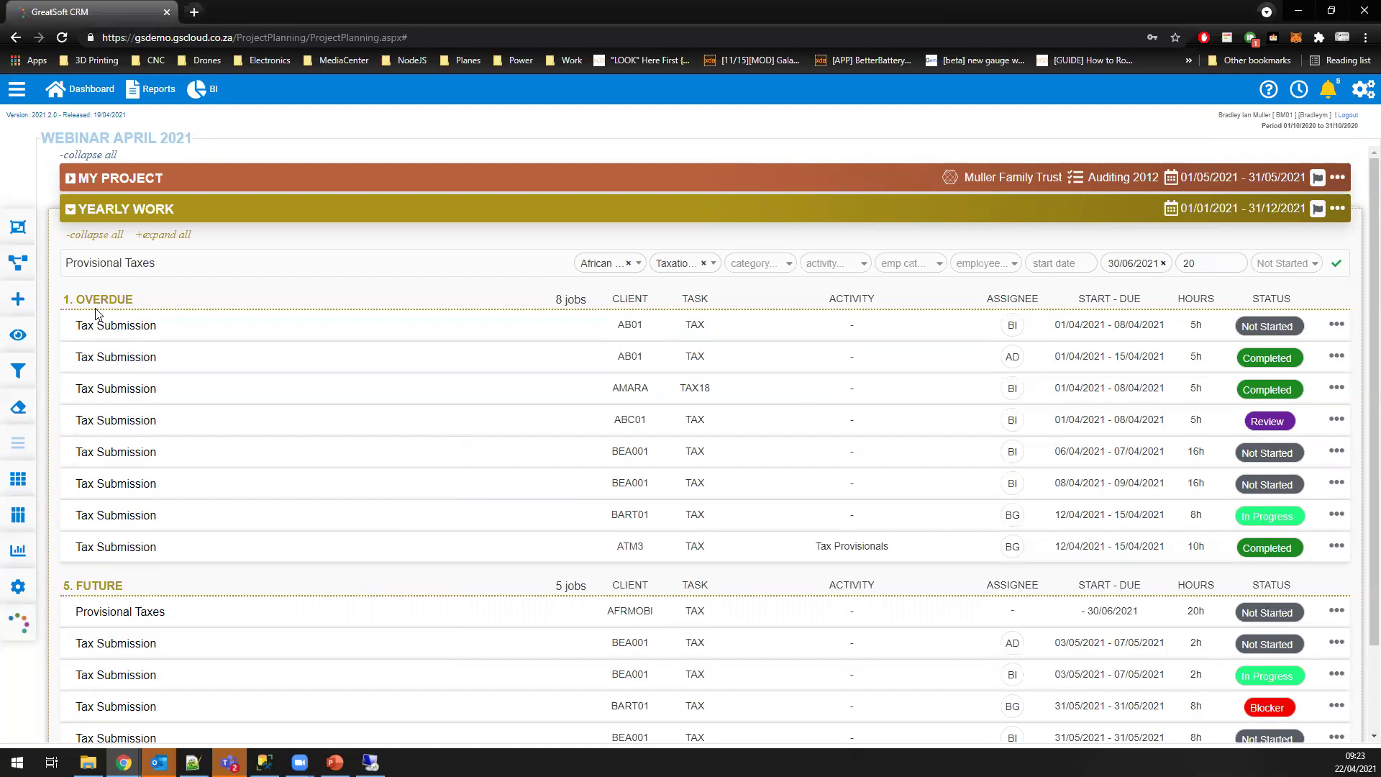
{"action": "left_click", "coordinate": [18, 586]}
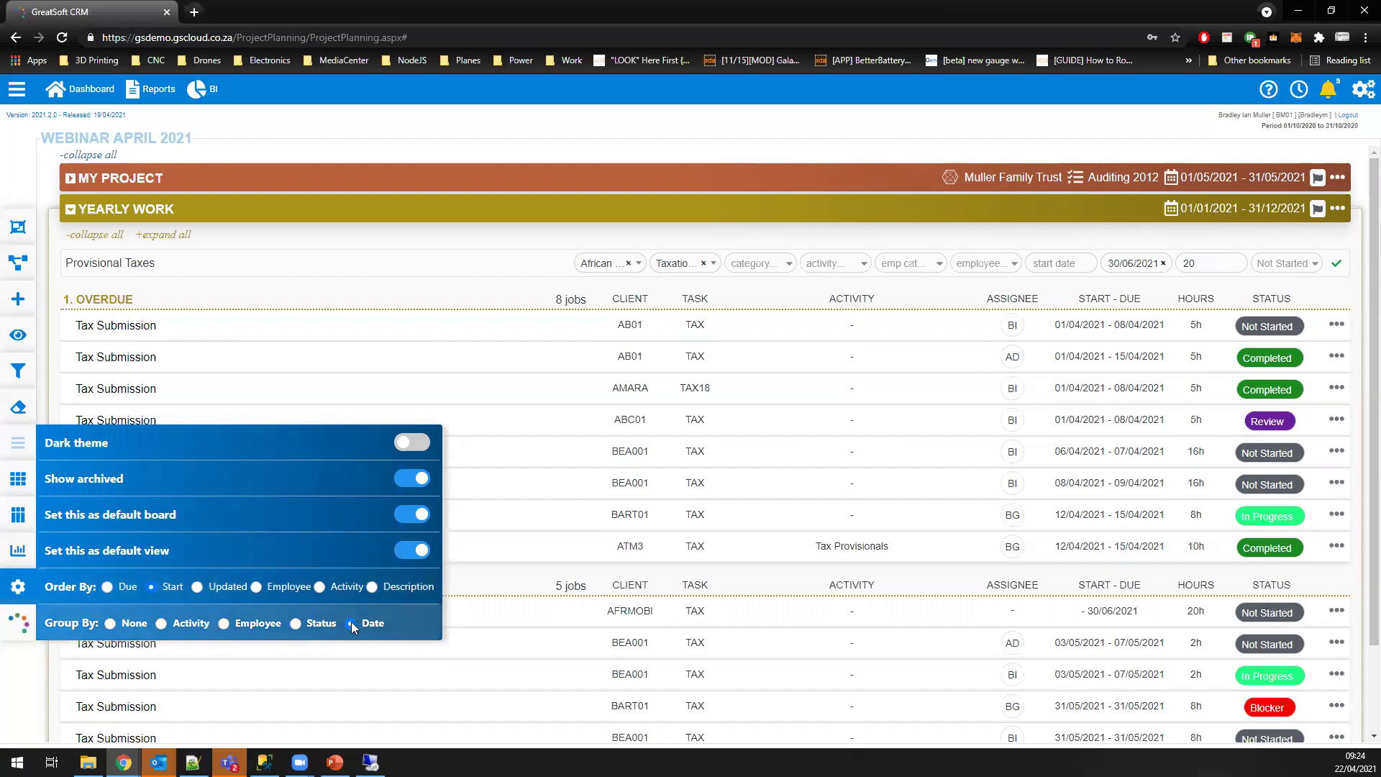
{"action": "left_click", "coordinate": [110, 623]}
{"action": "scroll", "coordinate": [393, 292], "scroll_direction": "down", "scroll_amount": 1}
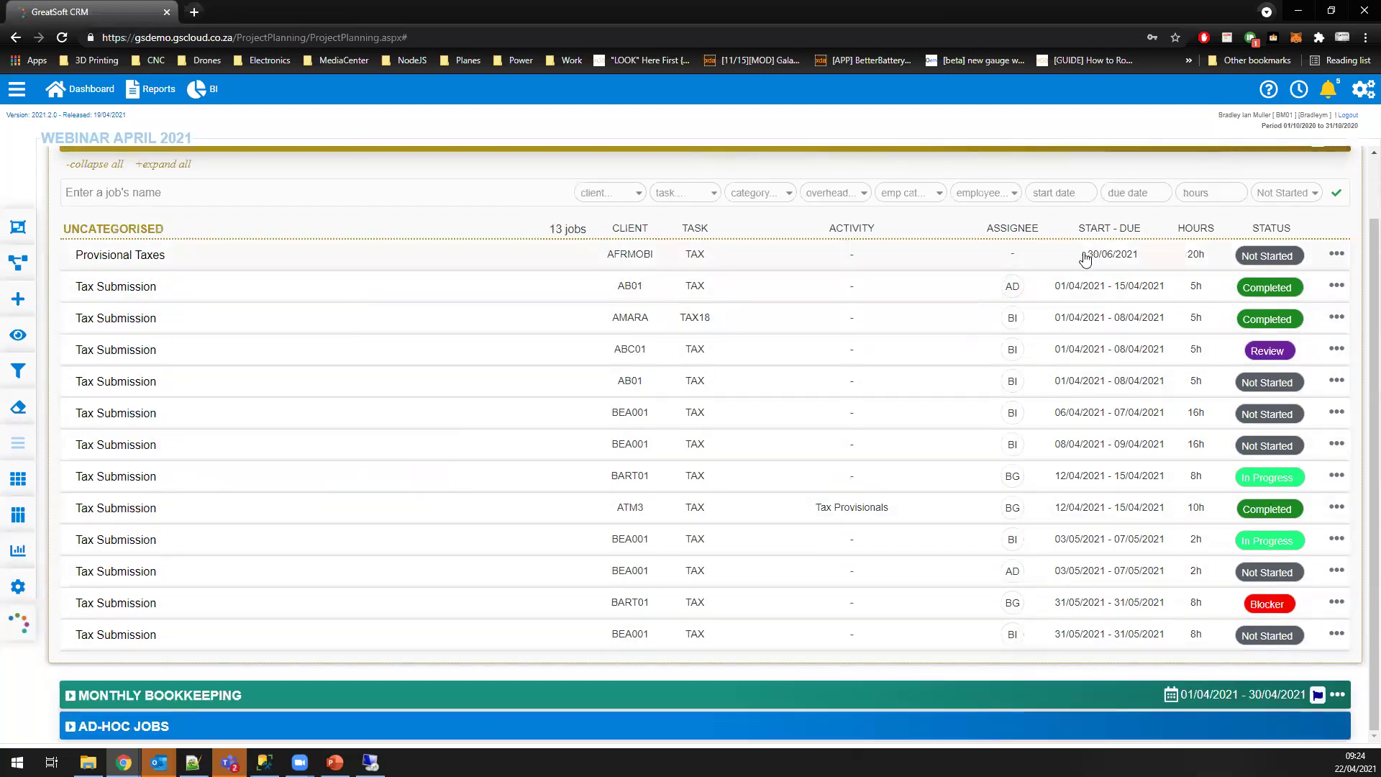
{"action": "scroll", "coordinate": [695, 515], "scroll_direction": "up", "scroll_amount": 1}
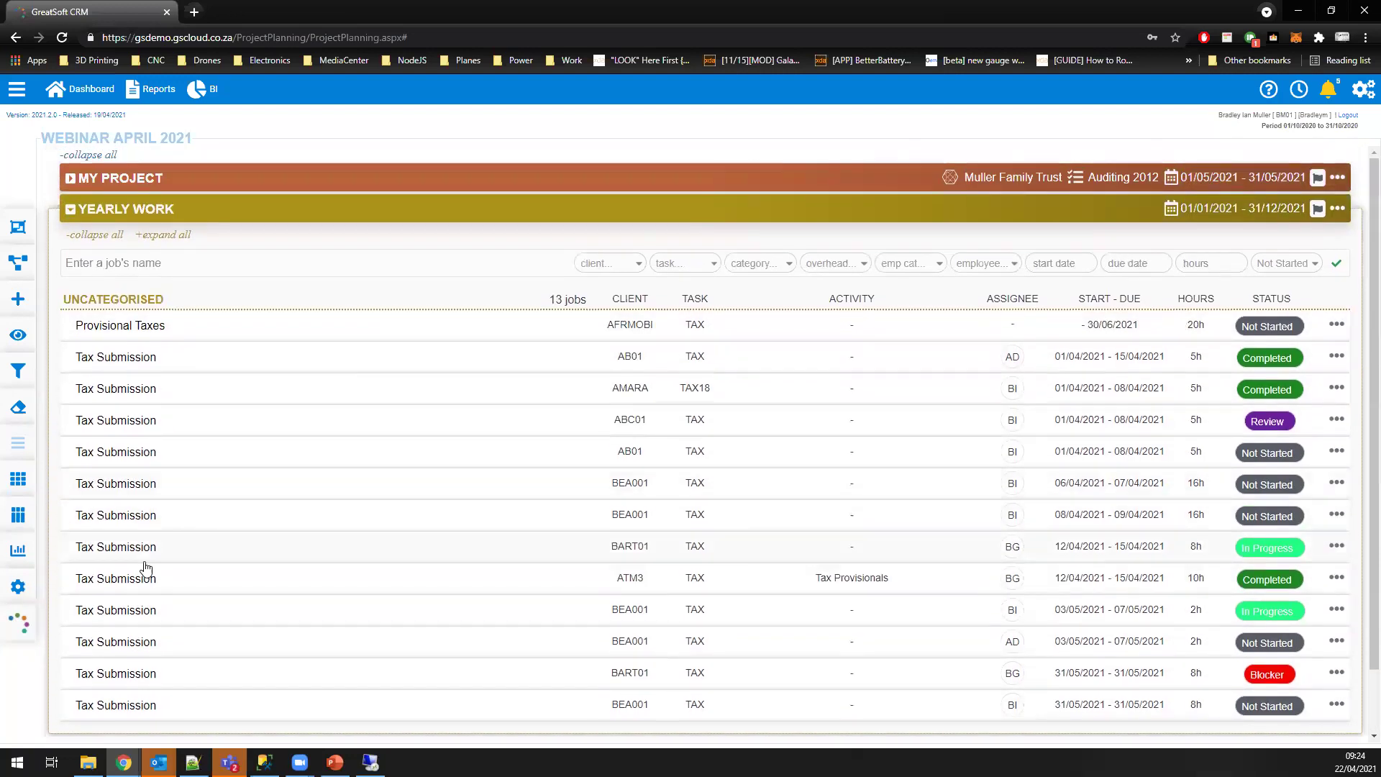
Step: Group the board's jobs by employee, order them by due date, and review the Yearly Work list
{"action": "mouse_move", "coordinate": [18, 586]}
{"action": "left_click", "coordinate": [224, 623]}
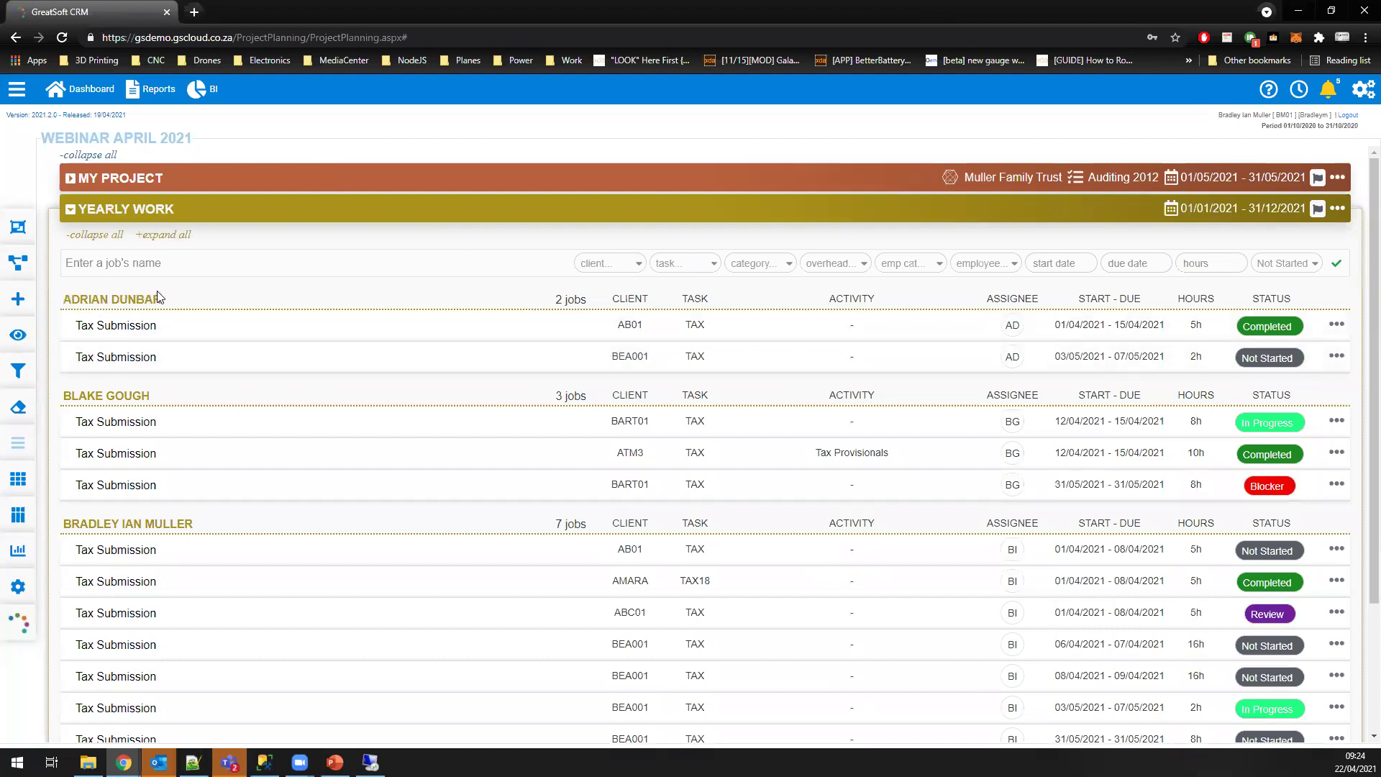
{"action": "left_click", "coordinate": [18, 586]}
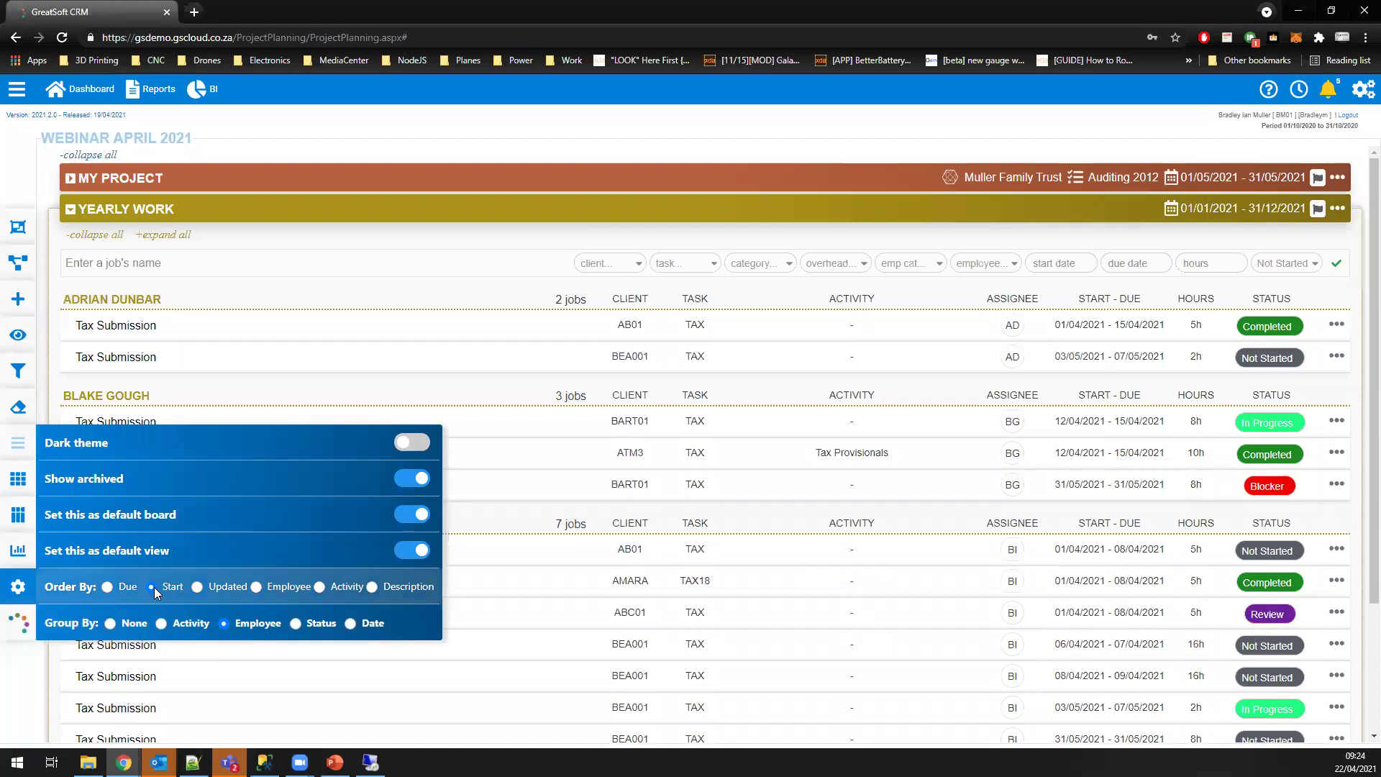
{"action": "left_click", "coordinate": [107, 586]}
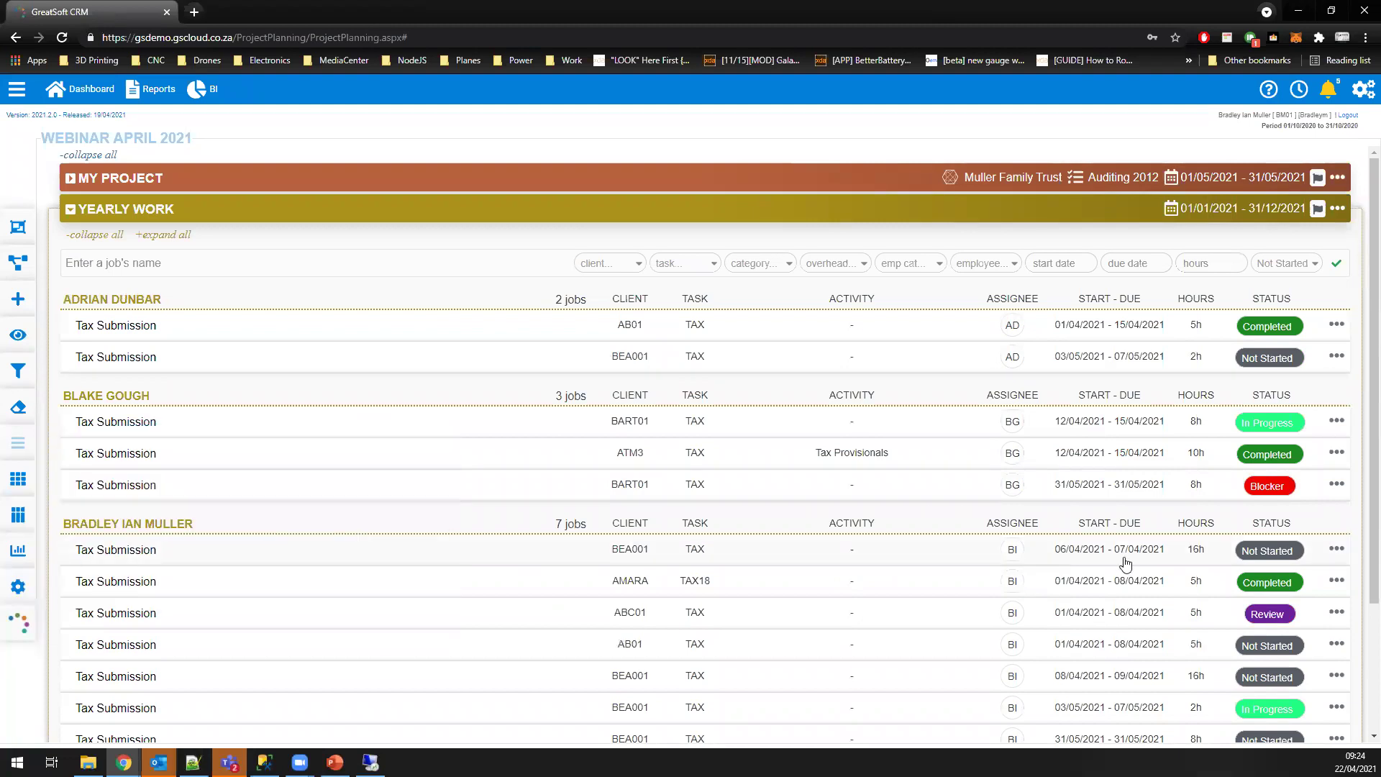
{"action": "scroll", "coordinate": [1133, 501], "scroll_direction": "down", "scroll_amount": 1}
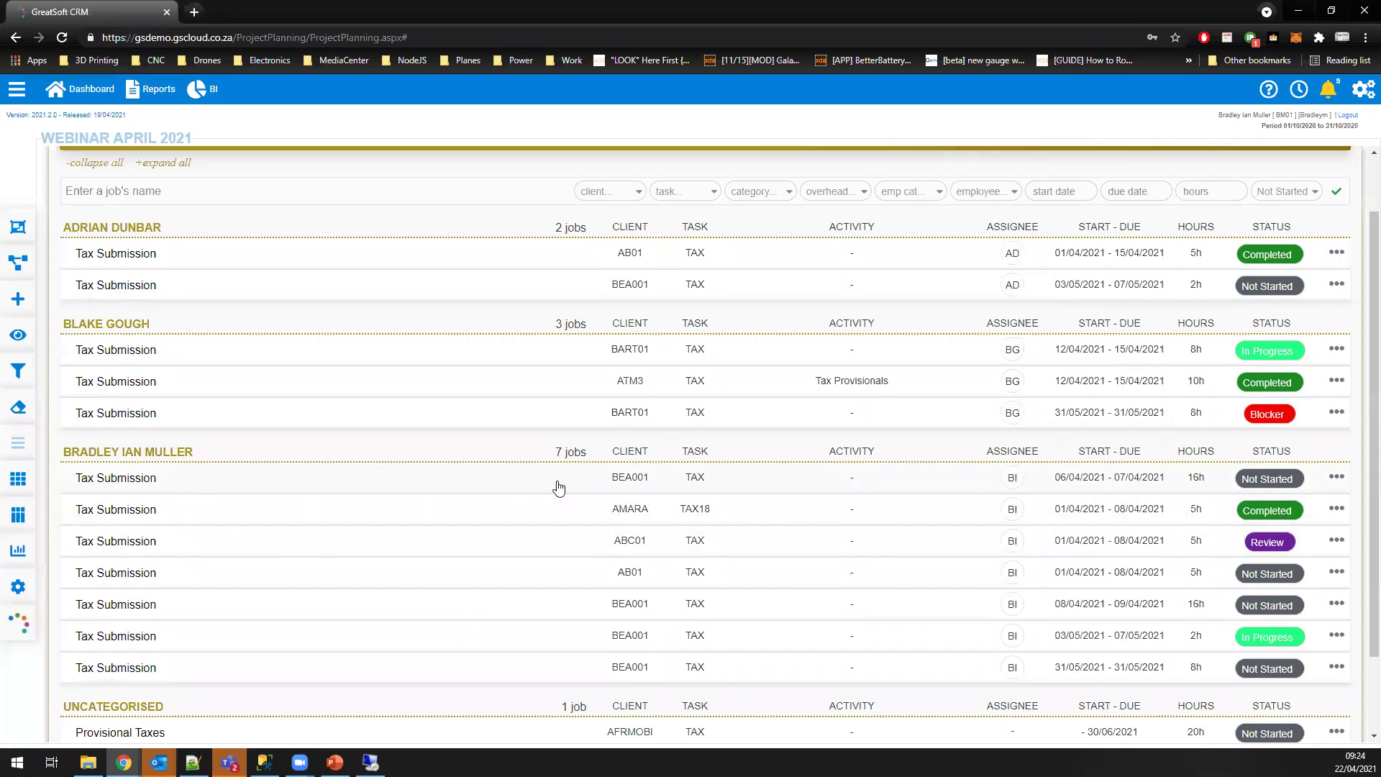
Step: Order the board's jobs by Updated and set the job grouping to None
{"action": "left_click", "coordinate": [19, 593]}
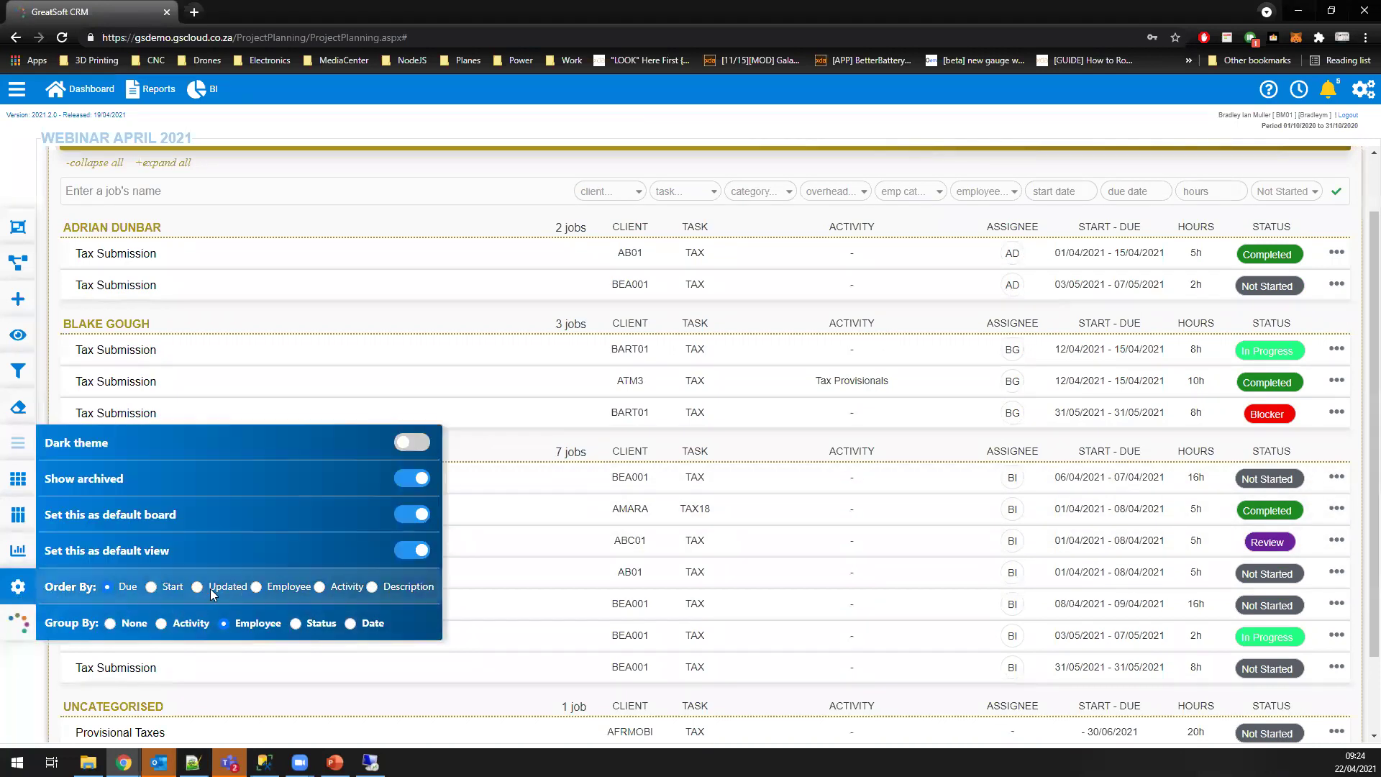
{"action": "scroll", "coordinate": [776, 453], "scroll_direction": "up", "scroll_amount": 1}
{"action": "left_click", "coordinate": [18, 586]}
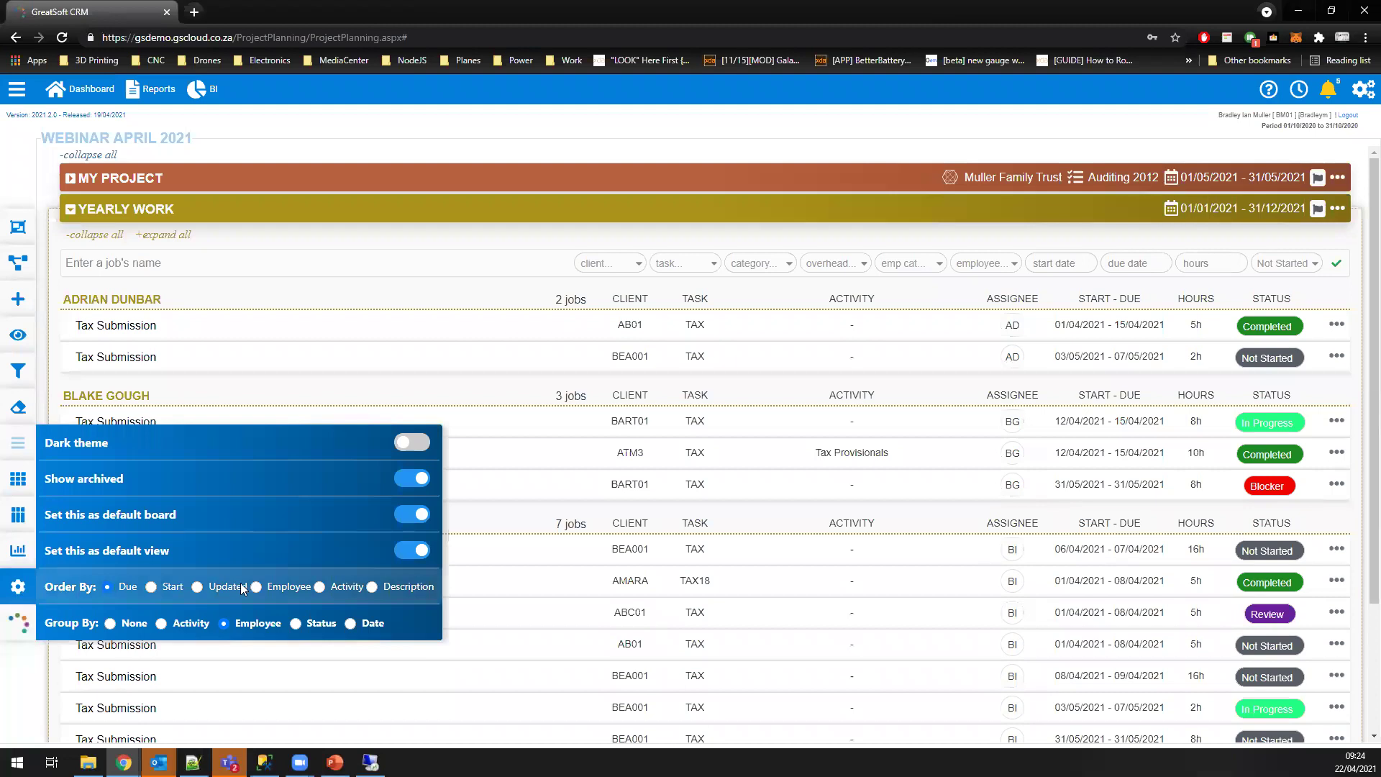
{"action": "left_click", "coordinate": [197, 586]}
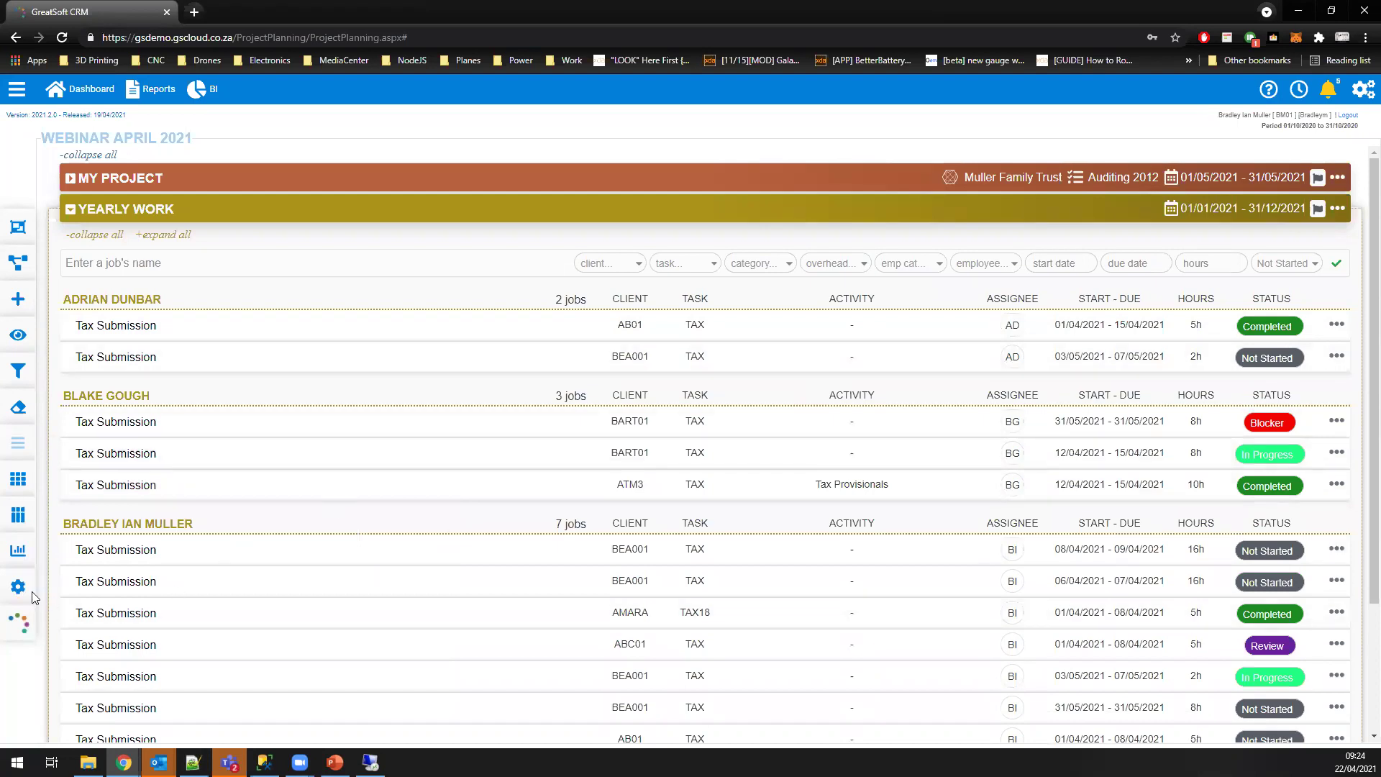
{"action": "mouse_move", "coordinate": [21, 587]}
{"action": "left_click", "coordinate": [109, 623]}
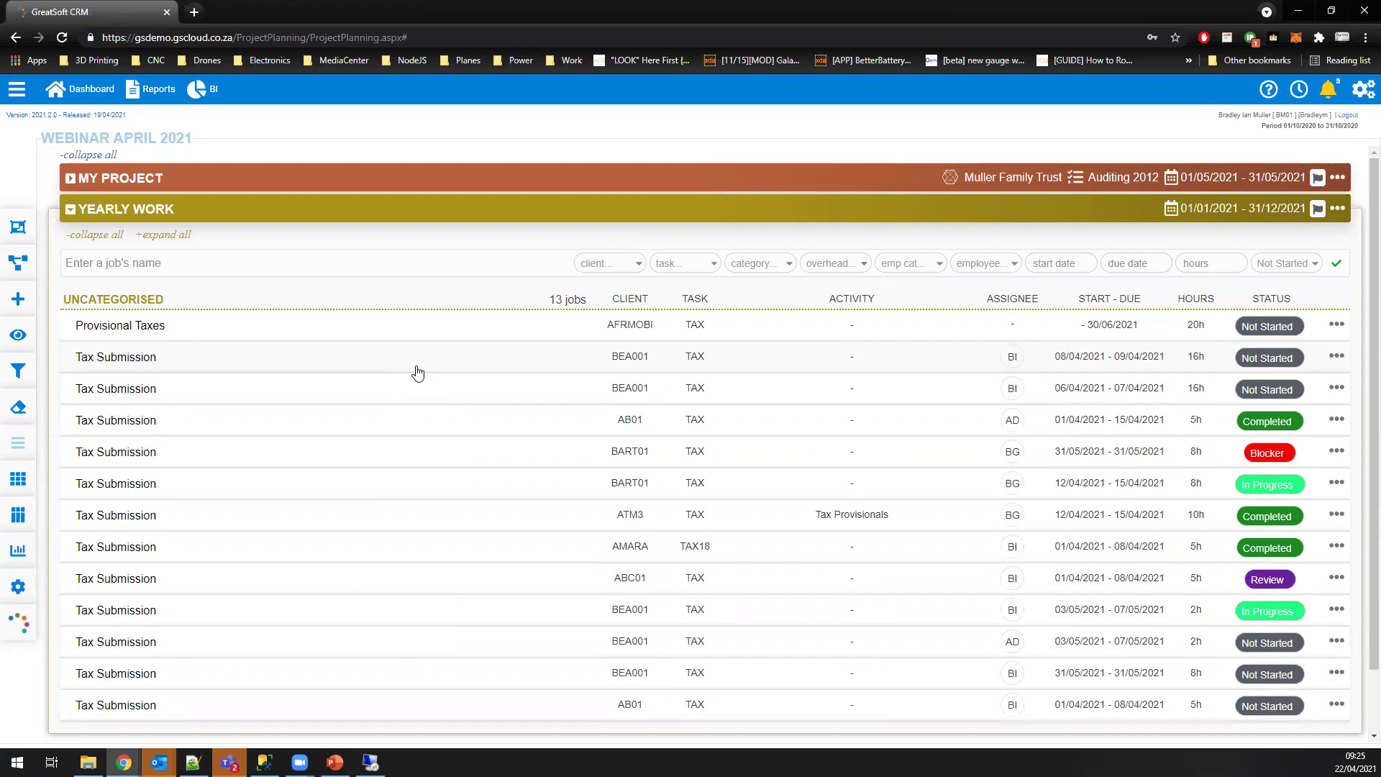
Step: Start a Yearly Work job named New Tax Consulting and assign it to the second employee listed
{"action": "left_click", "coordinate": [158, 264]}
{"action": "type", "text": "New Tax Consulting"}
{"action": "left_click", "coordinate": [993, 267]}
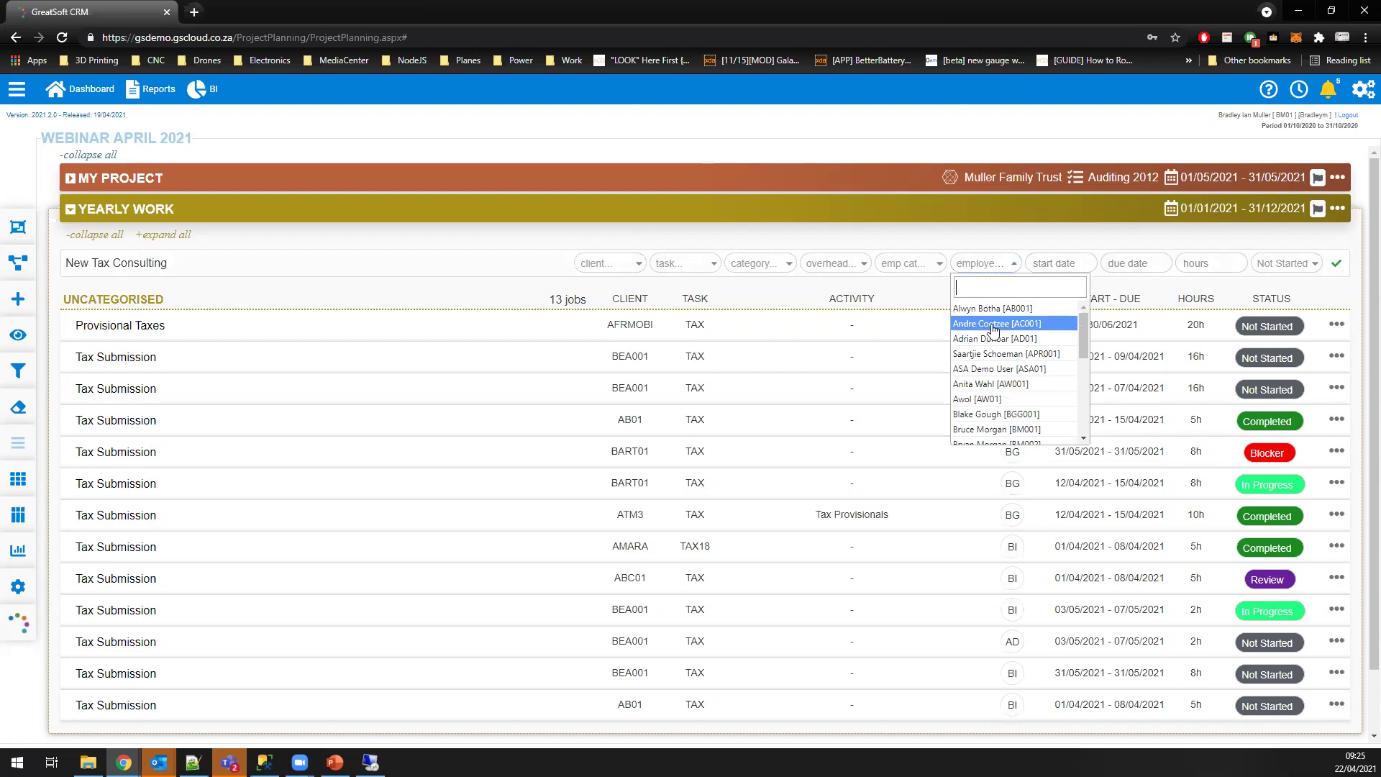
{"action": "left_click", "coordinate": [999, 325]}
Step: Give the New Tax Consulting job a start date of 28/04/2021 and a due date of 30/04/2021, and save it
{"action": "left_click", "coordinate": [1129, 271]}
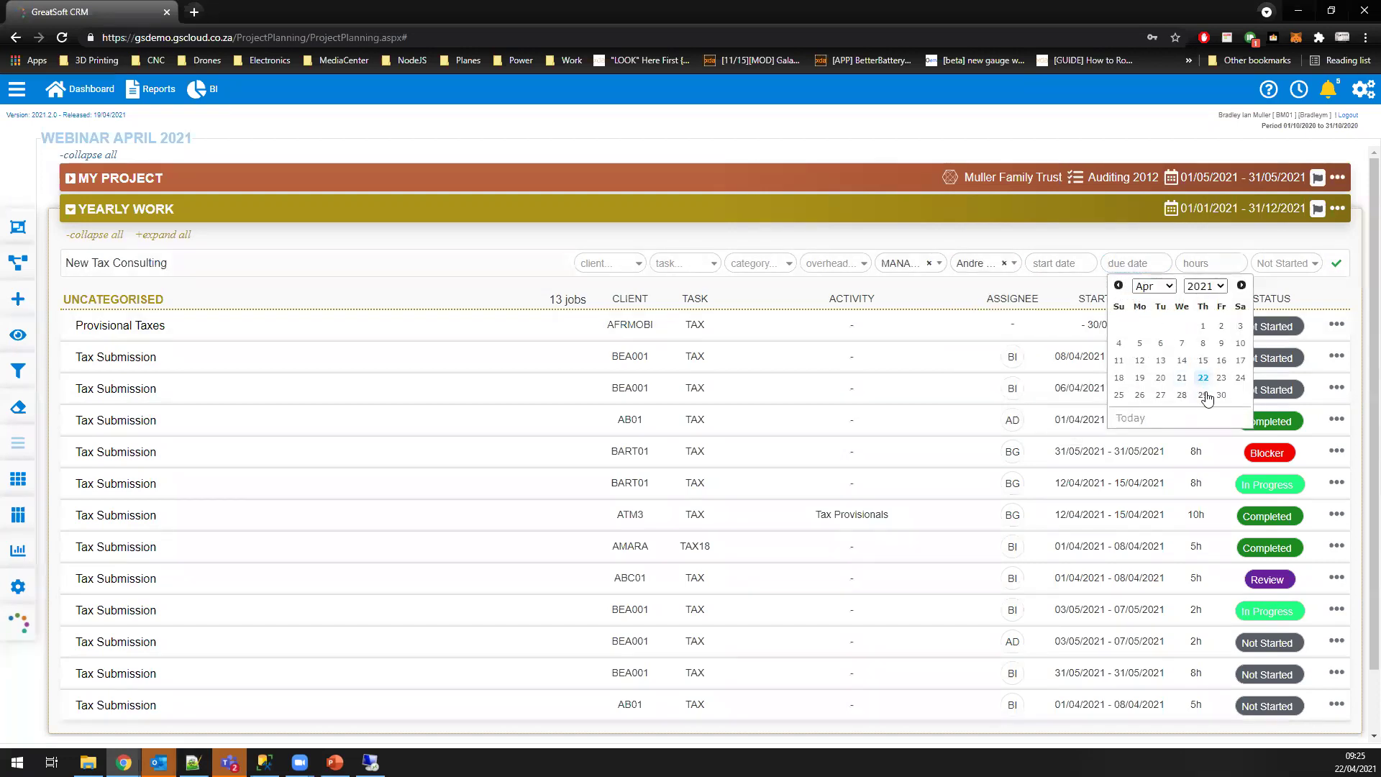
{"action": "left_click", "coordinate": [1214, 399]}
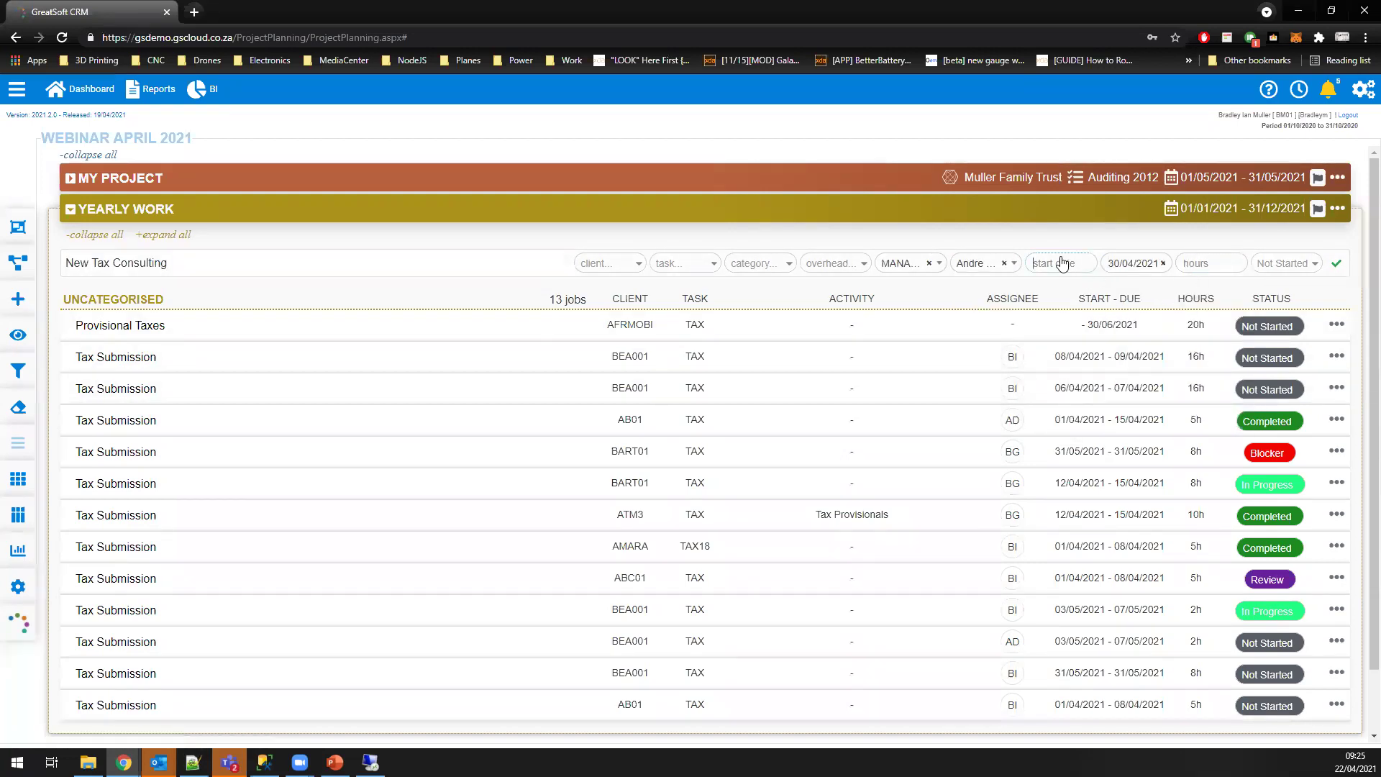
{"action": "left_click", "coordinate": [1059, 264]}
{"action": "left_click", "coordinate": [1107, 397]}
{"action": "left_click", "coordinate": [1337, 266]}
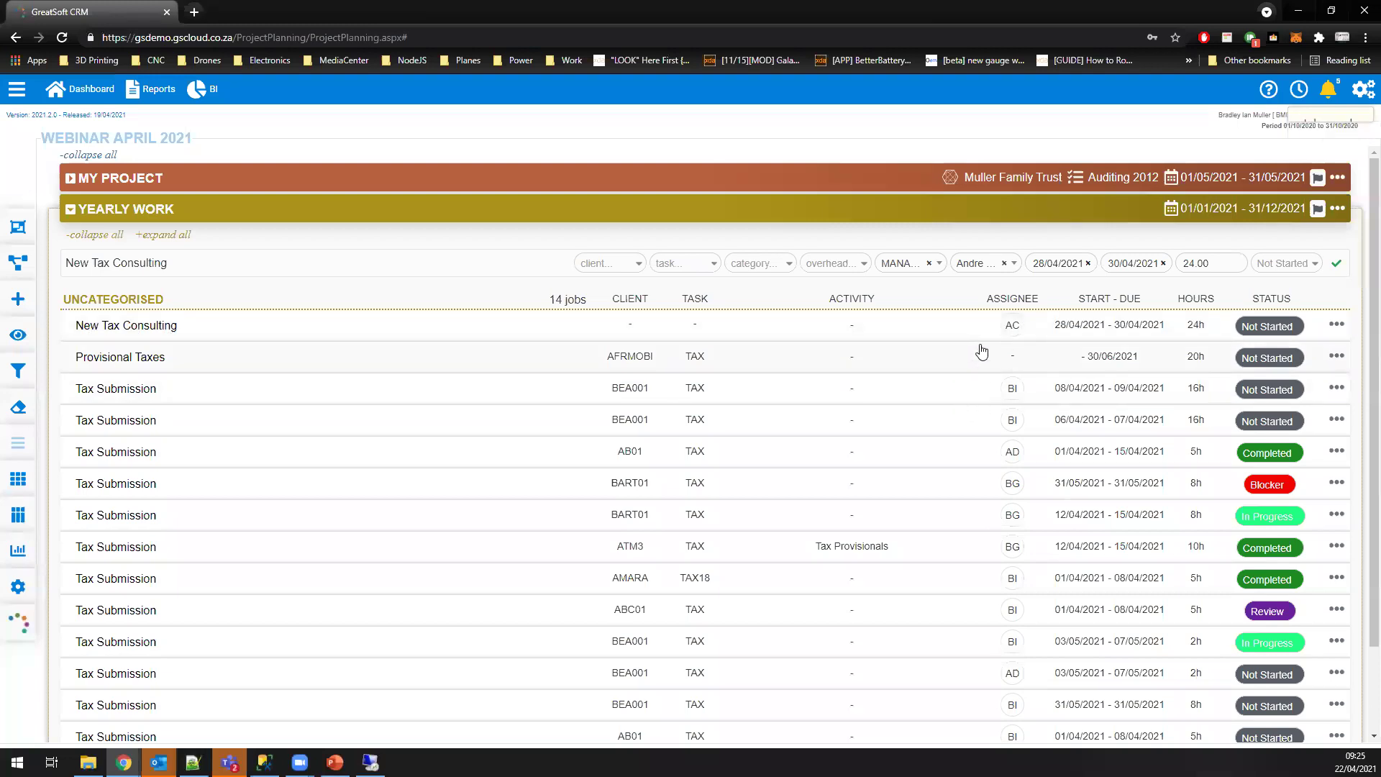
{"action": "left_click", "coordinate": [20, 586]}
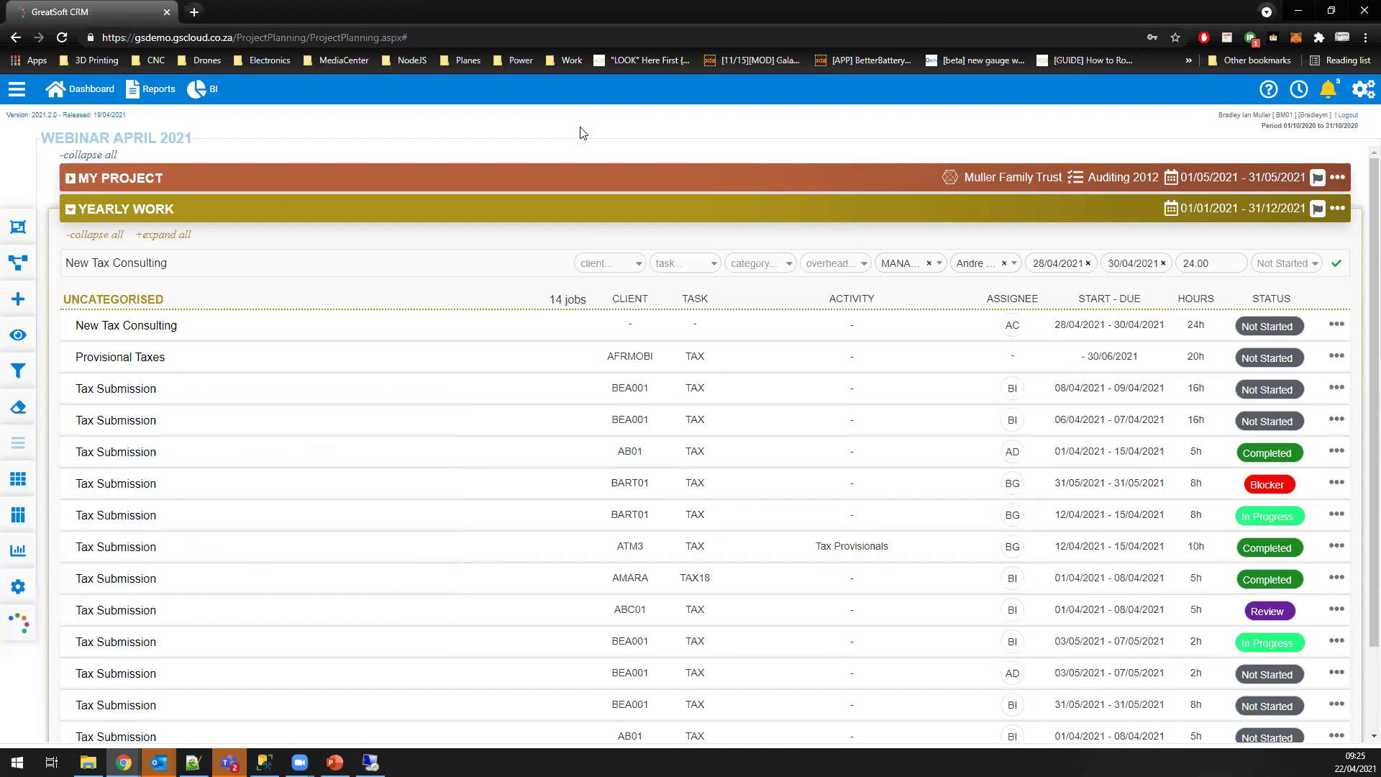
{"action": "mouse_move", "coordinate": [18, 586]}
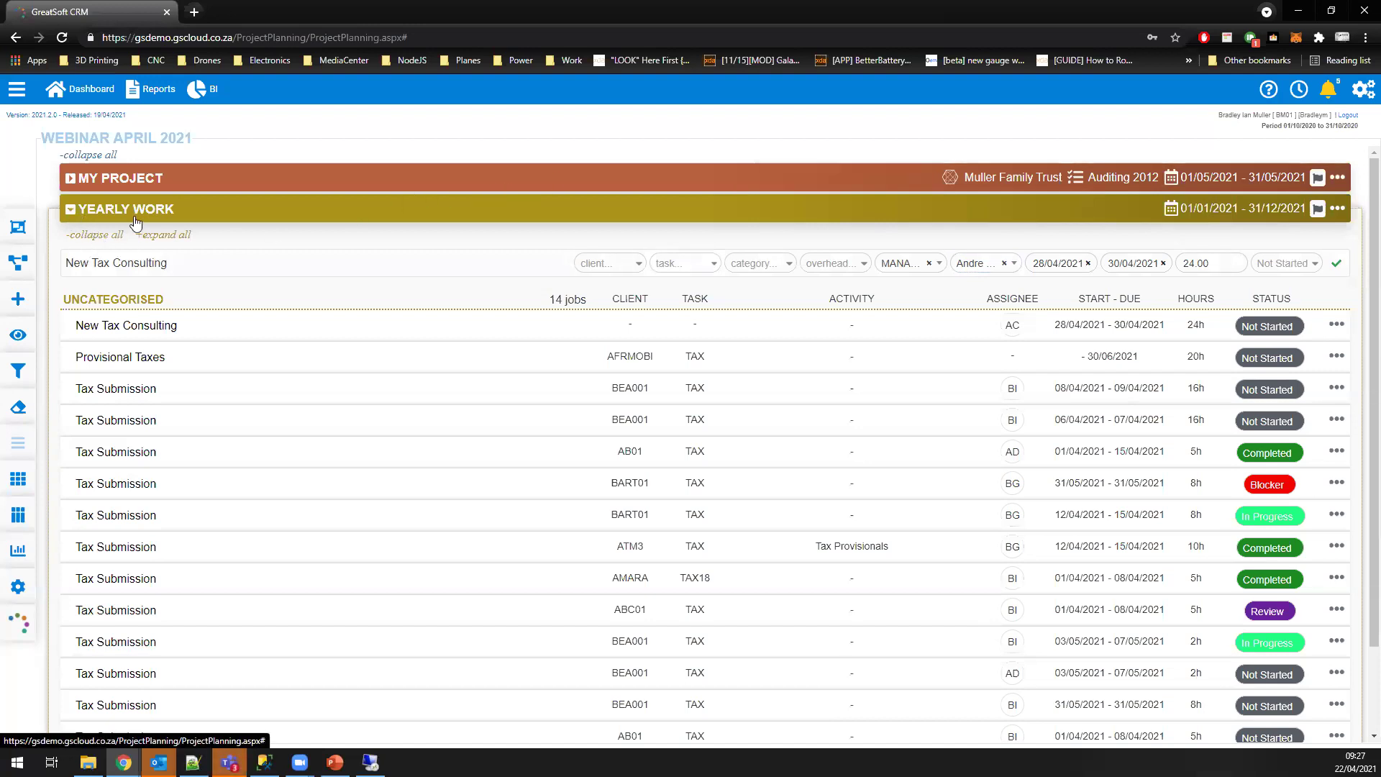
Step: Collapse Yearly Work, order the board's jobs by start date while viewing the My Project list, and collapse that list
{"action": "left_click", "coordinate": [69, 208]}
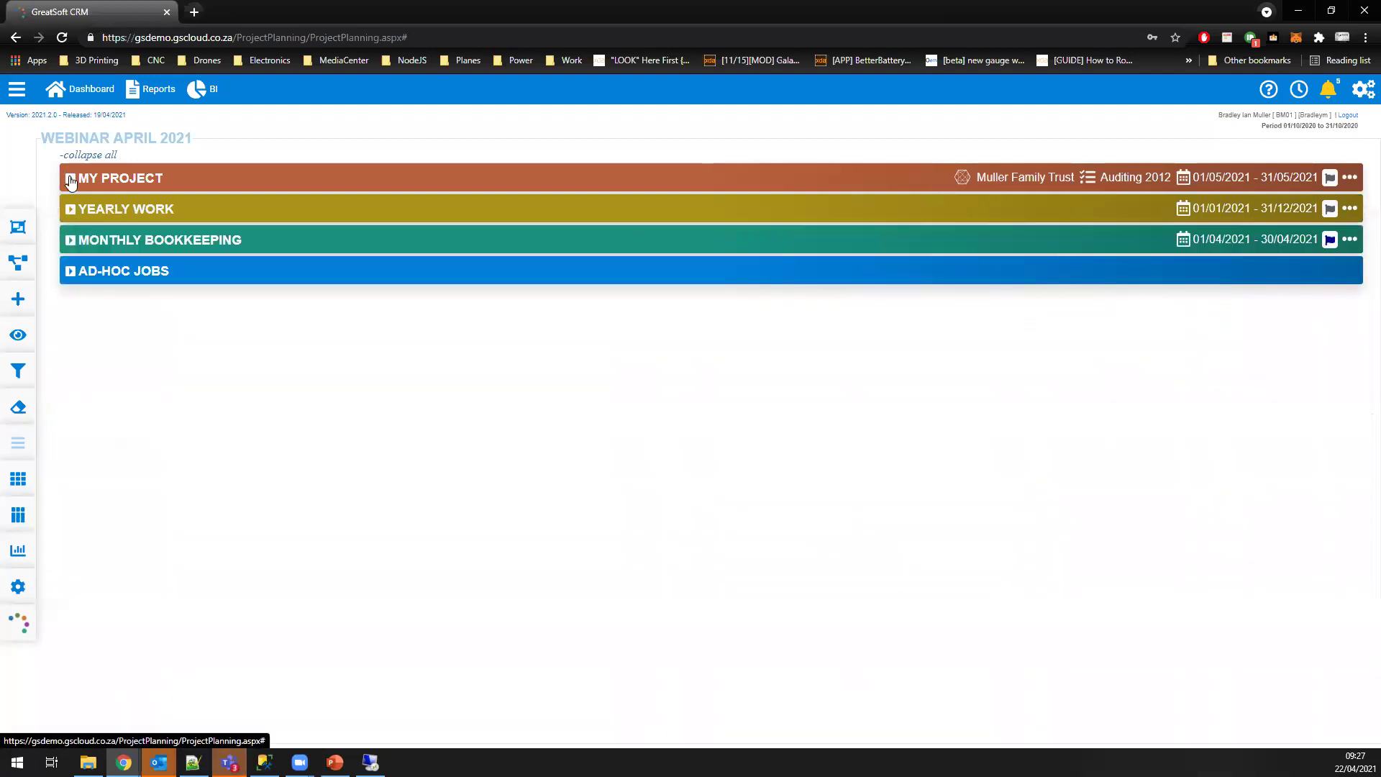
{"action": "left_click", "coordinate": [70, 178]}
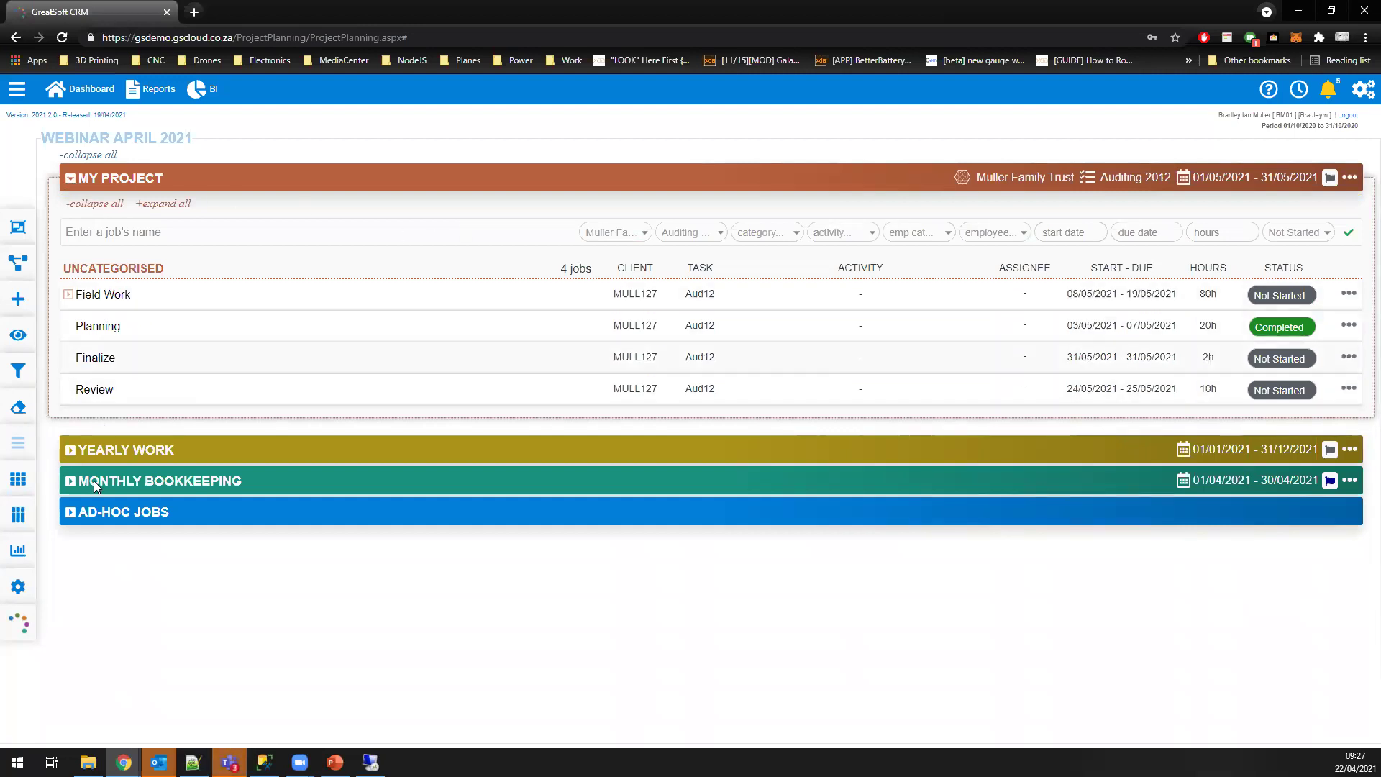
{"action": "mouse_move", "coordinate": [18, 586]}
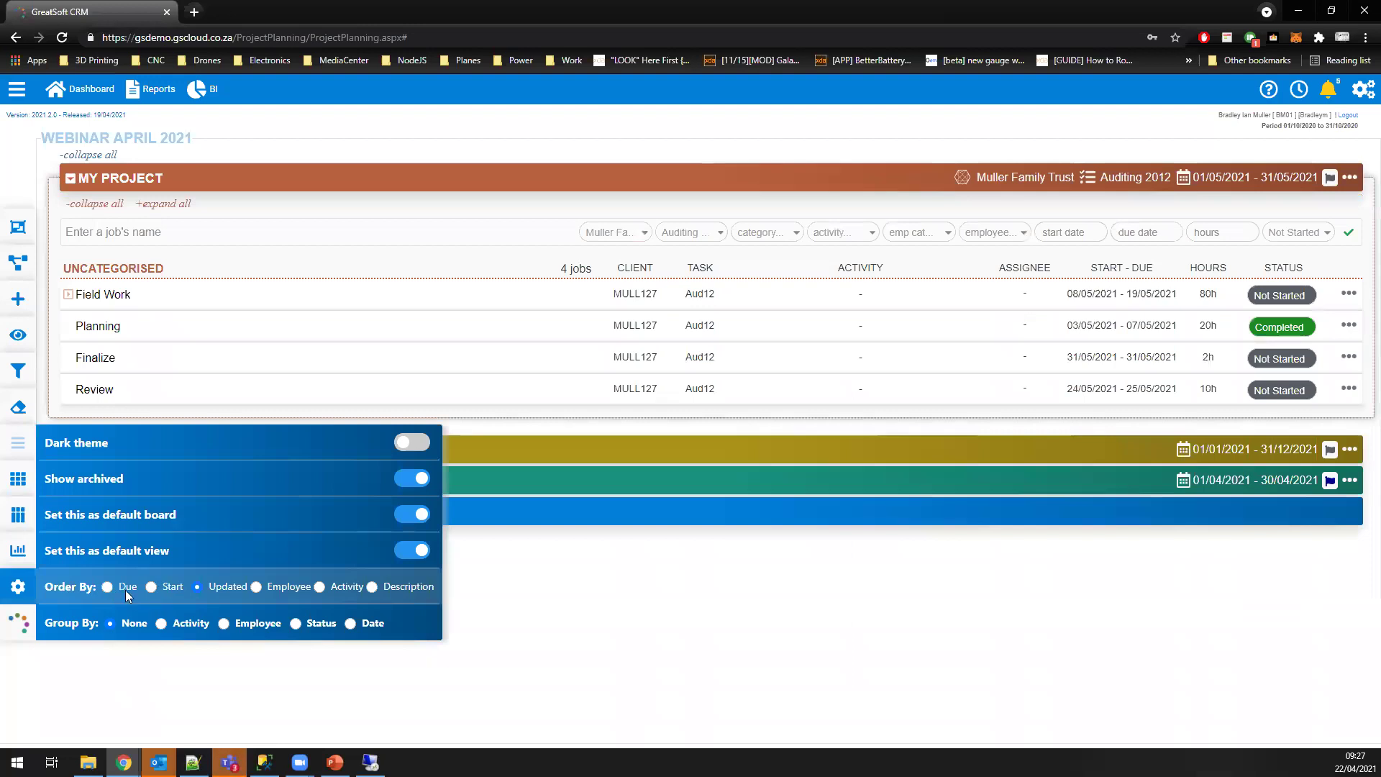
{"action": "left_click", "coordinate": [152, 589]}
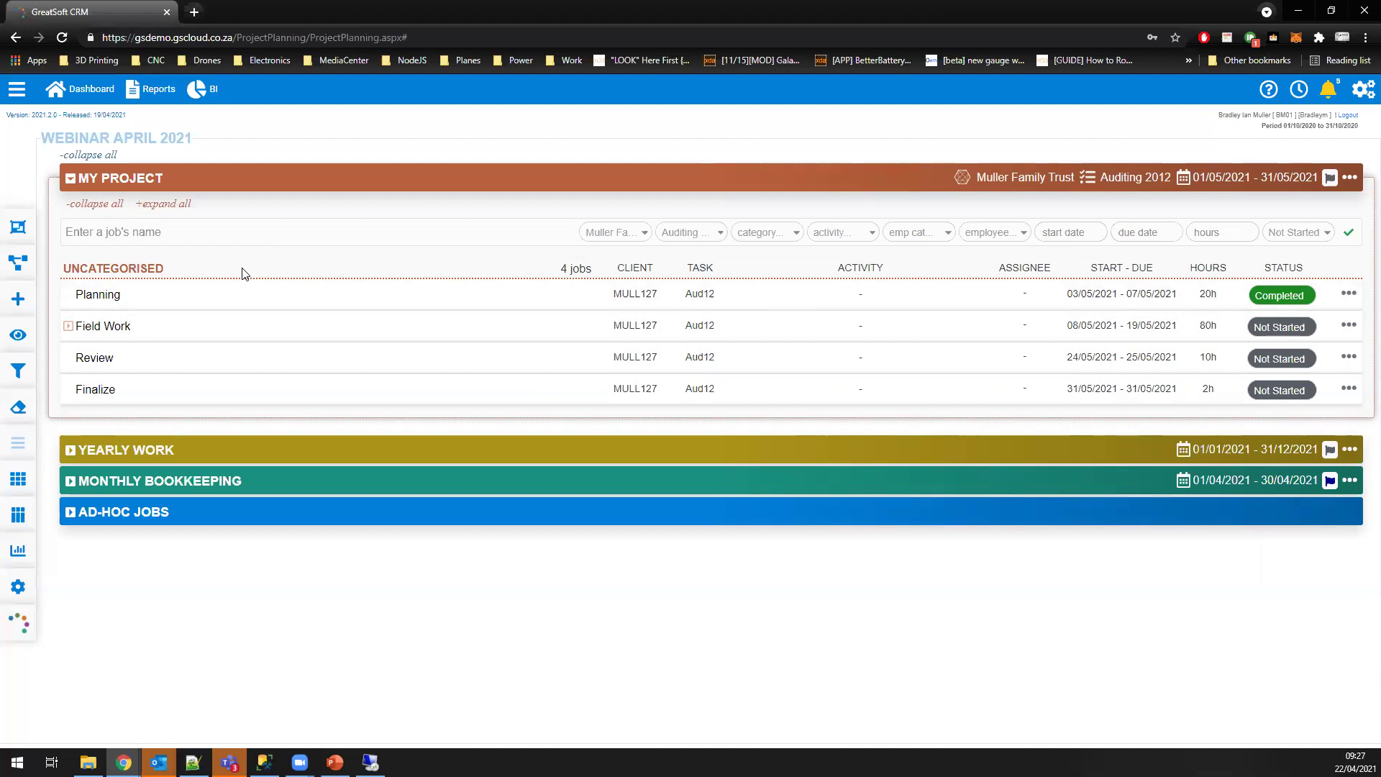
{"action": "left_click", "coordinate": [69, 178]}
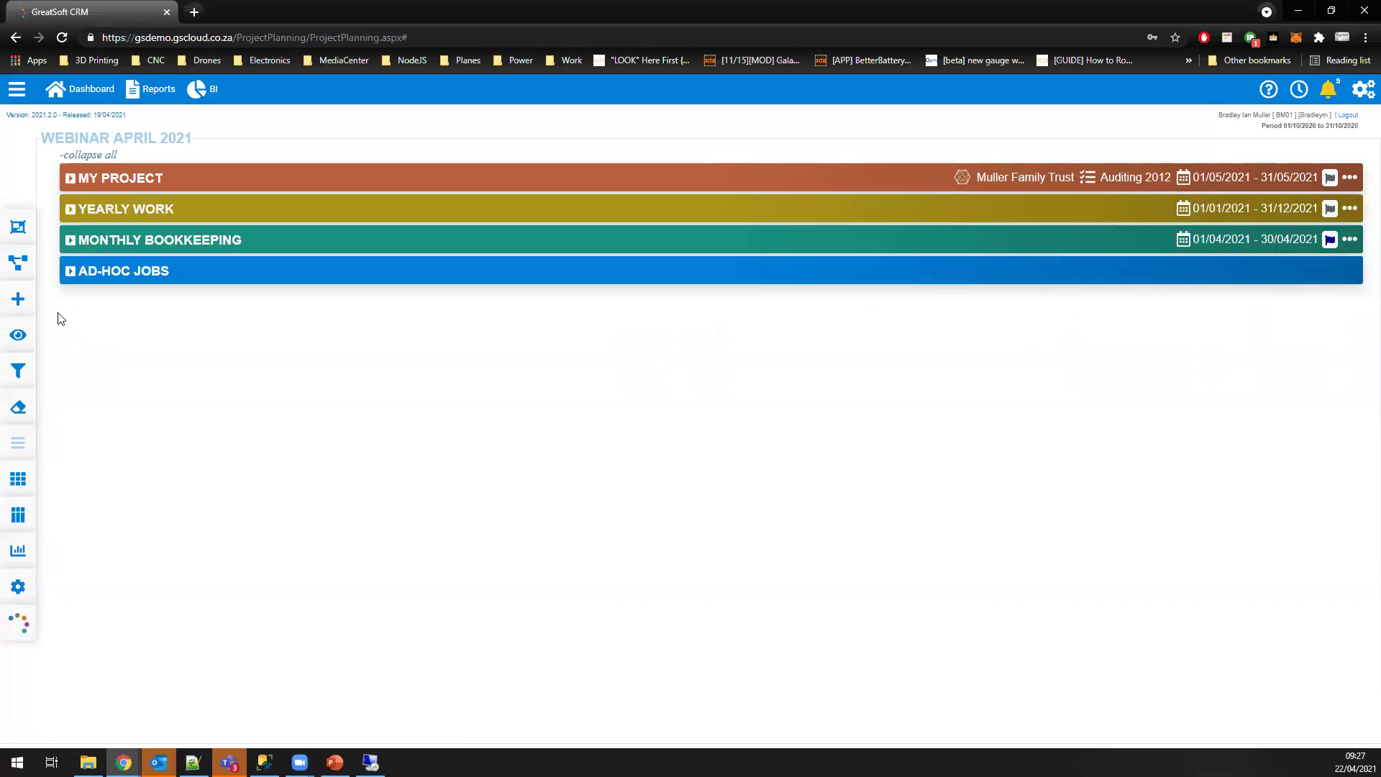
Step: Start a new project named My Webinar with start date 01/05/2021 and due date 31/05/2021
{"action": "mouse_move", "coordinate": [18, 298]}
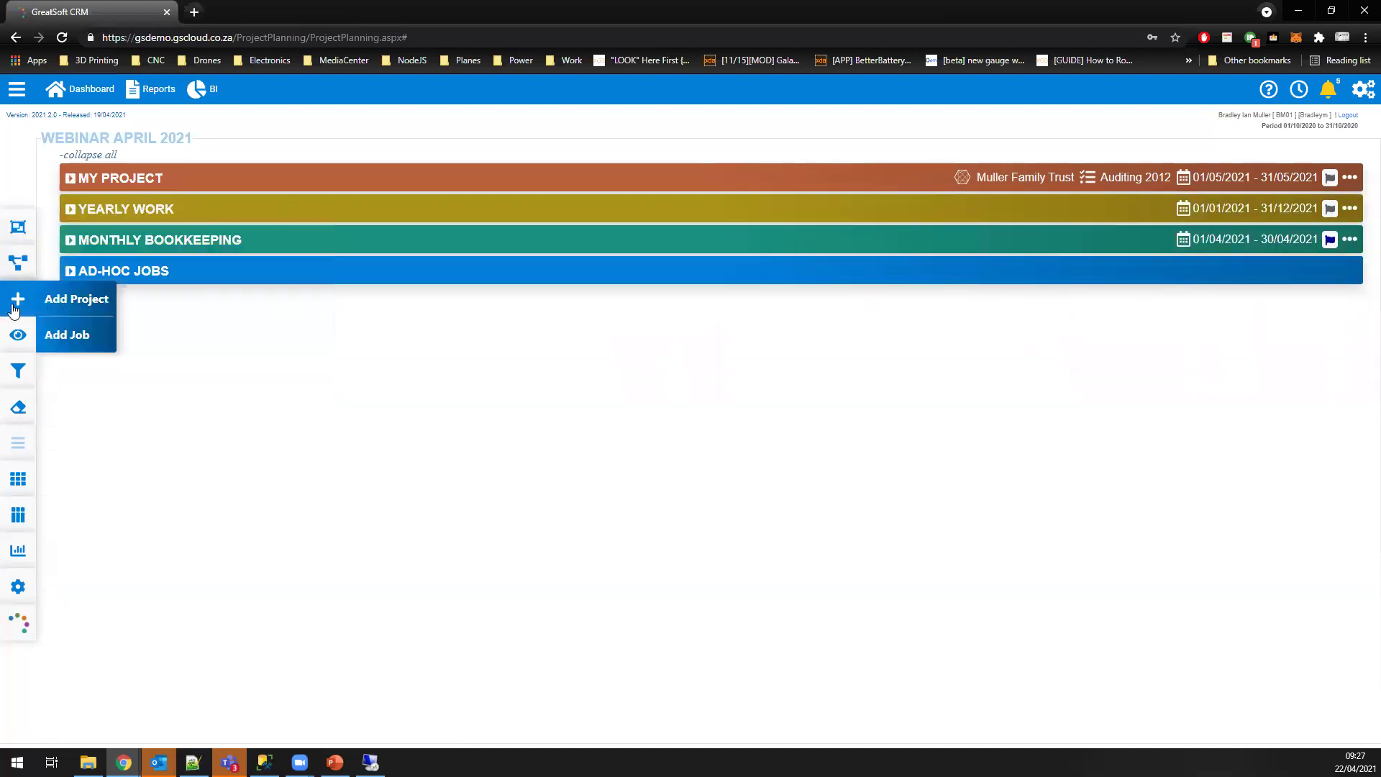
{"action": "left_click", "coordinate": [89, 311]}
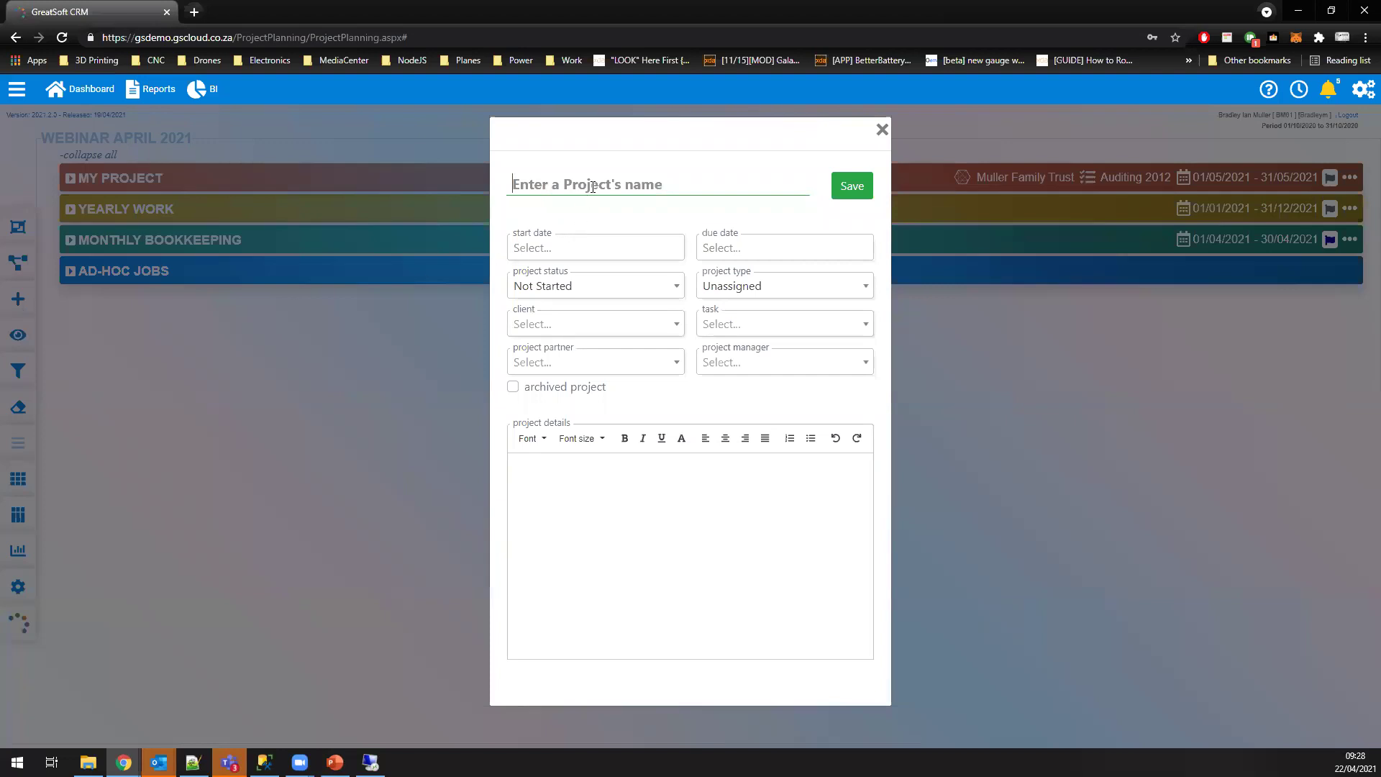
{"action": "type", "text": "My Webin"}
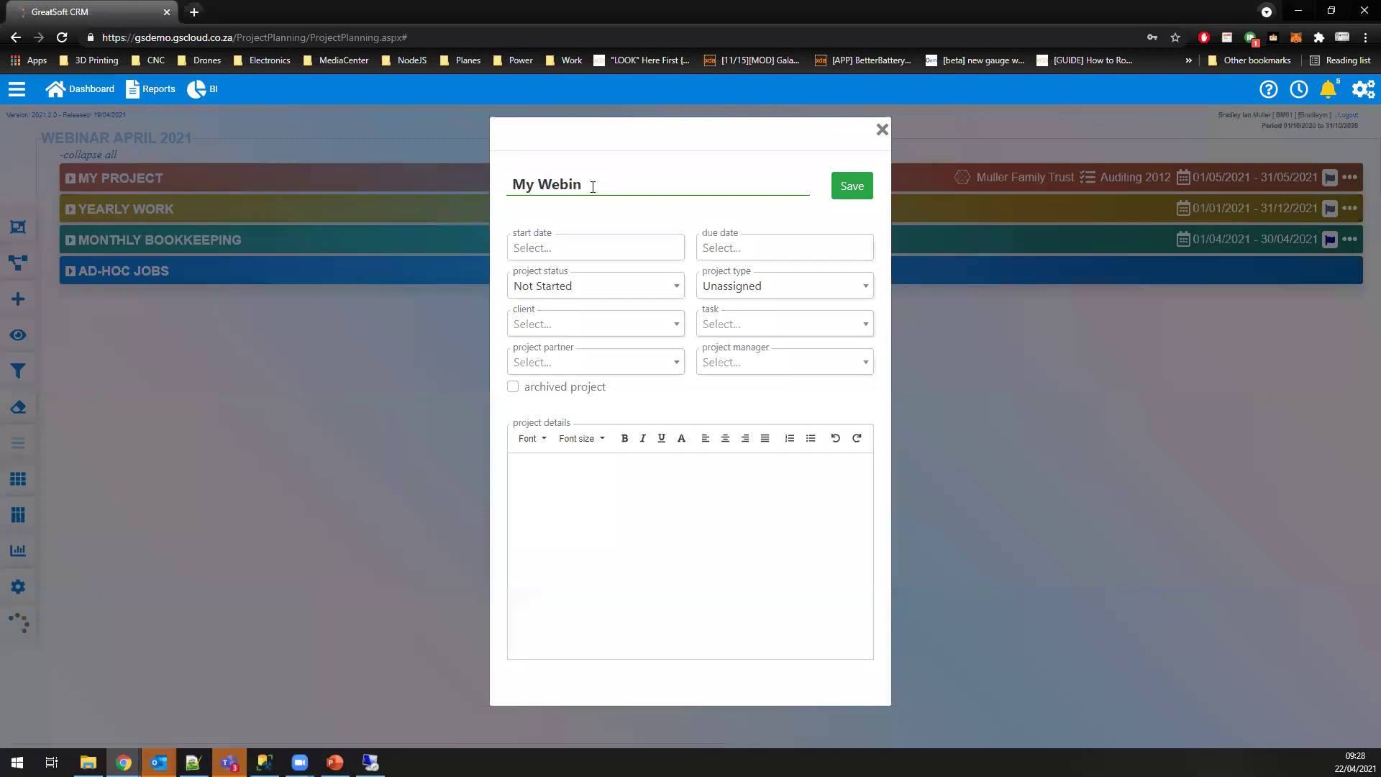
{"action": "type", "text": "ar"}
{"action": "left_click", "coordinate": [592, 246]}
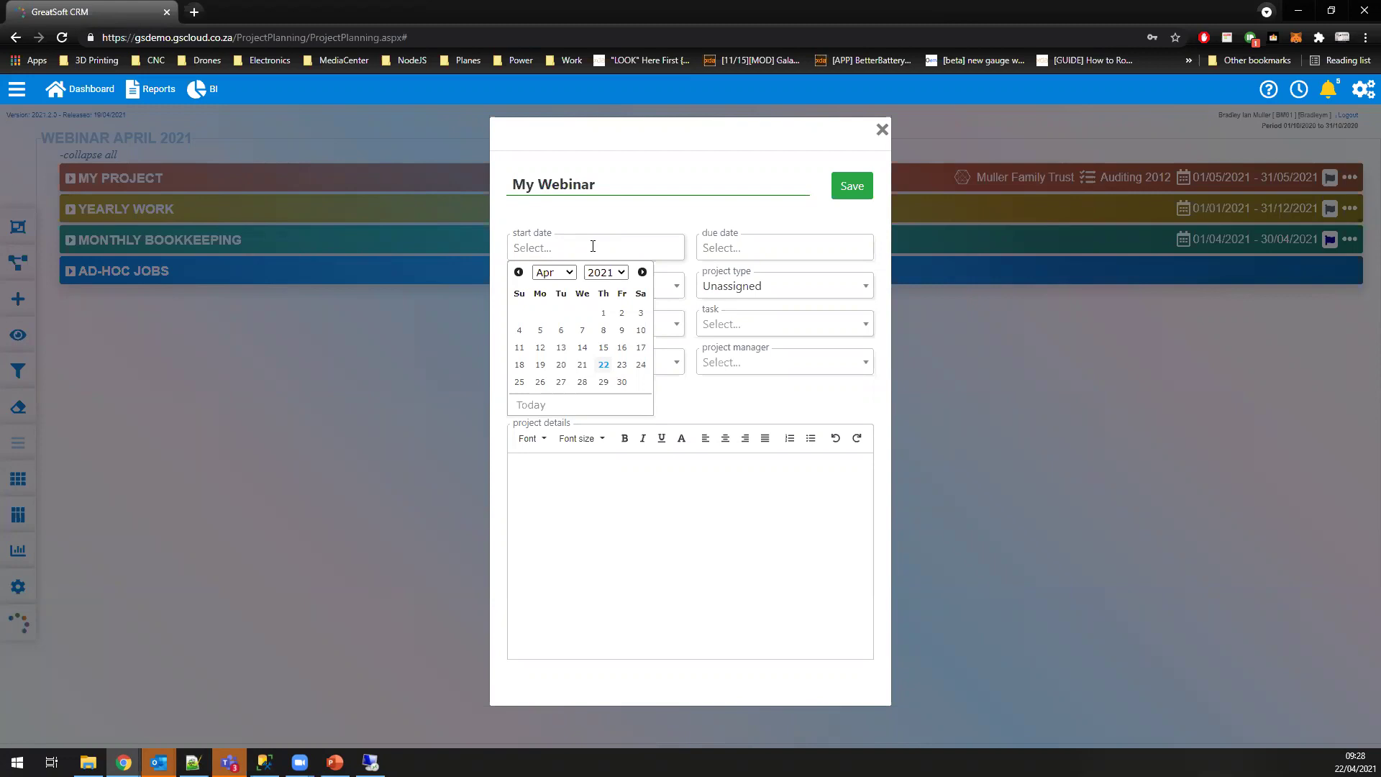
{"action": "left_click", "coordinate": [643, 274]}
{"action": "left_click", "coordinate": [640, 312]}
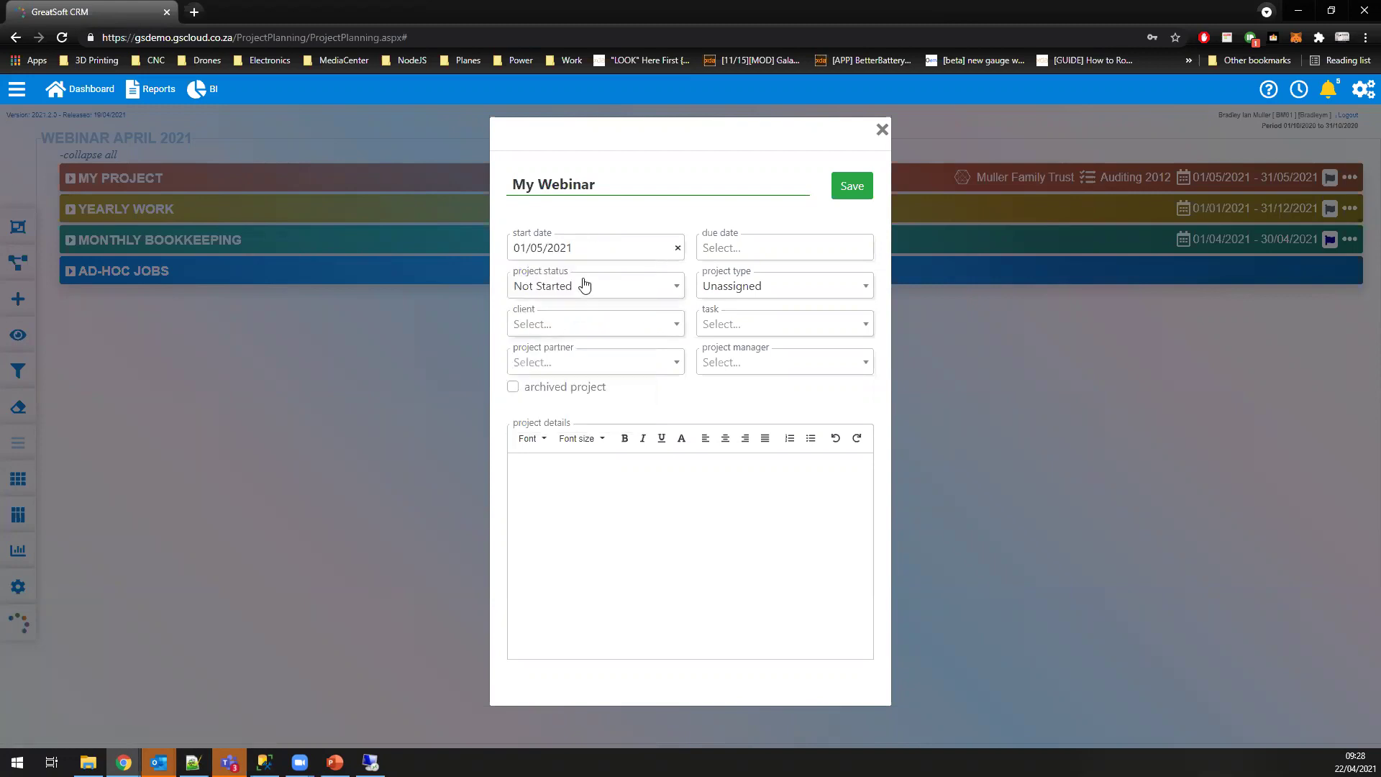
{"action": "left_click", "coordinate": [752, 246]}
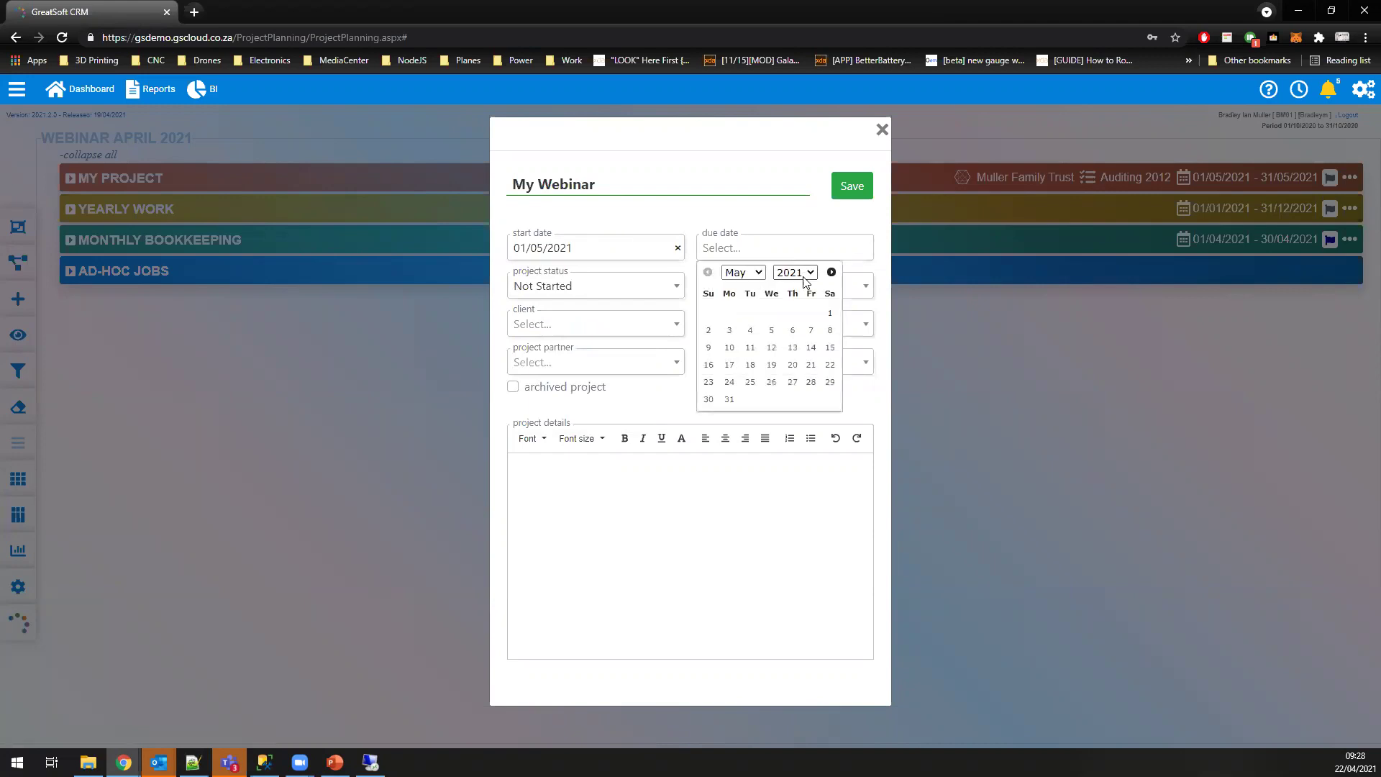
{"action": "left_click", "coordinate": [736, 395]}
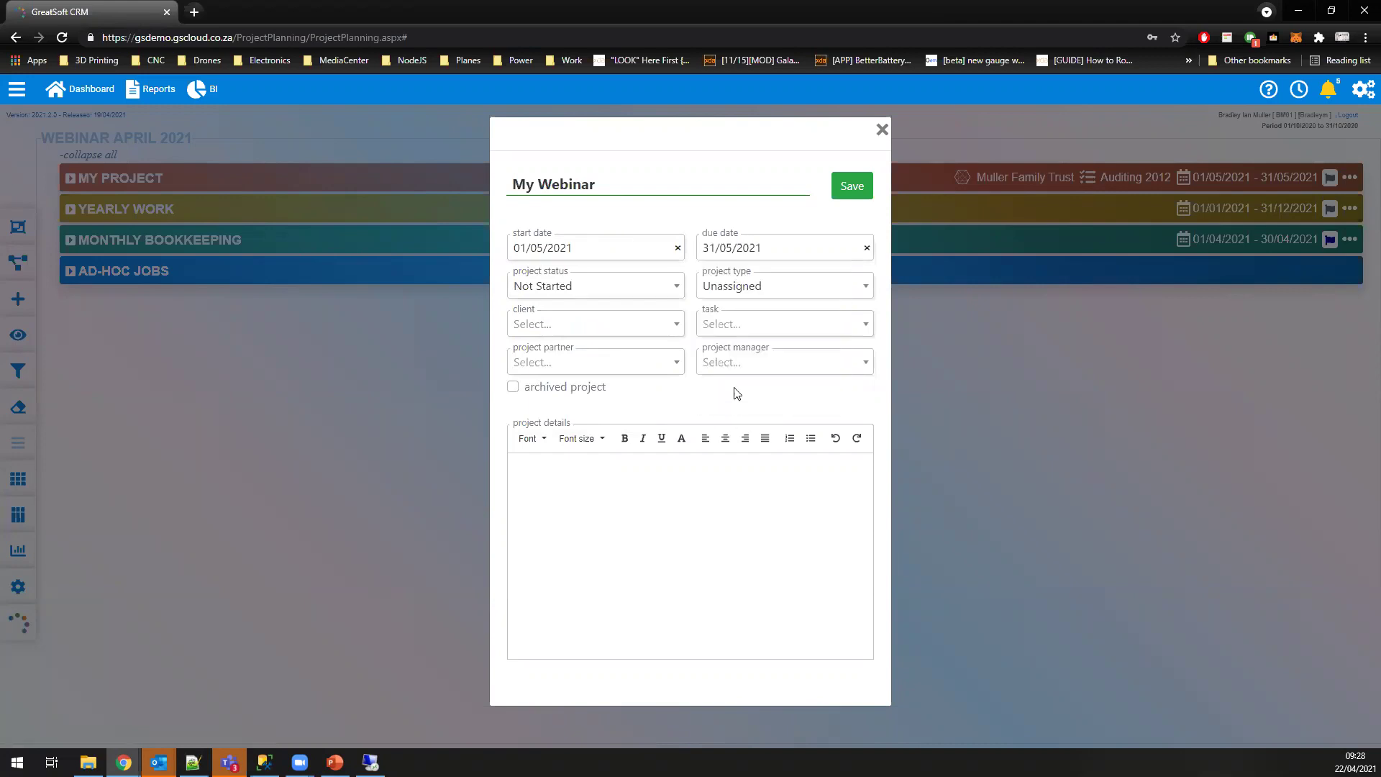
Step: Look through the project status options and set the My Webinar project type to Monthly
{"action": "left_click", "coordinate": [586, 294]}
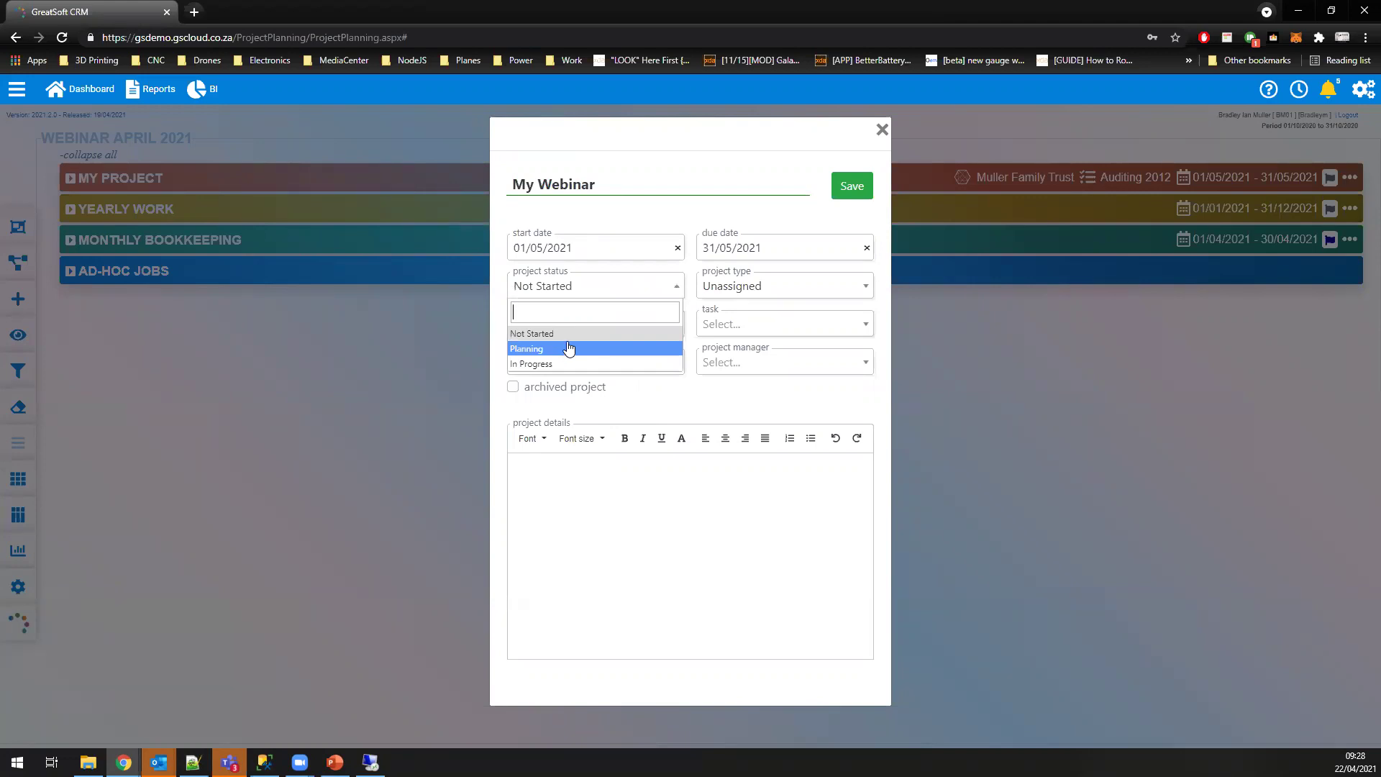
{"action": "left_click", "coordinate": [755, 288]}
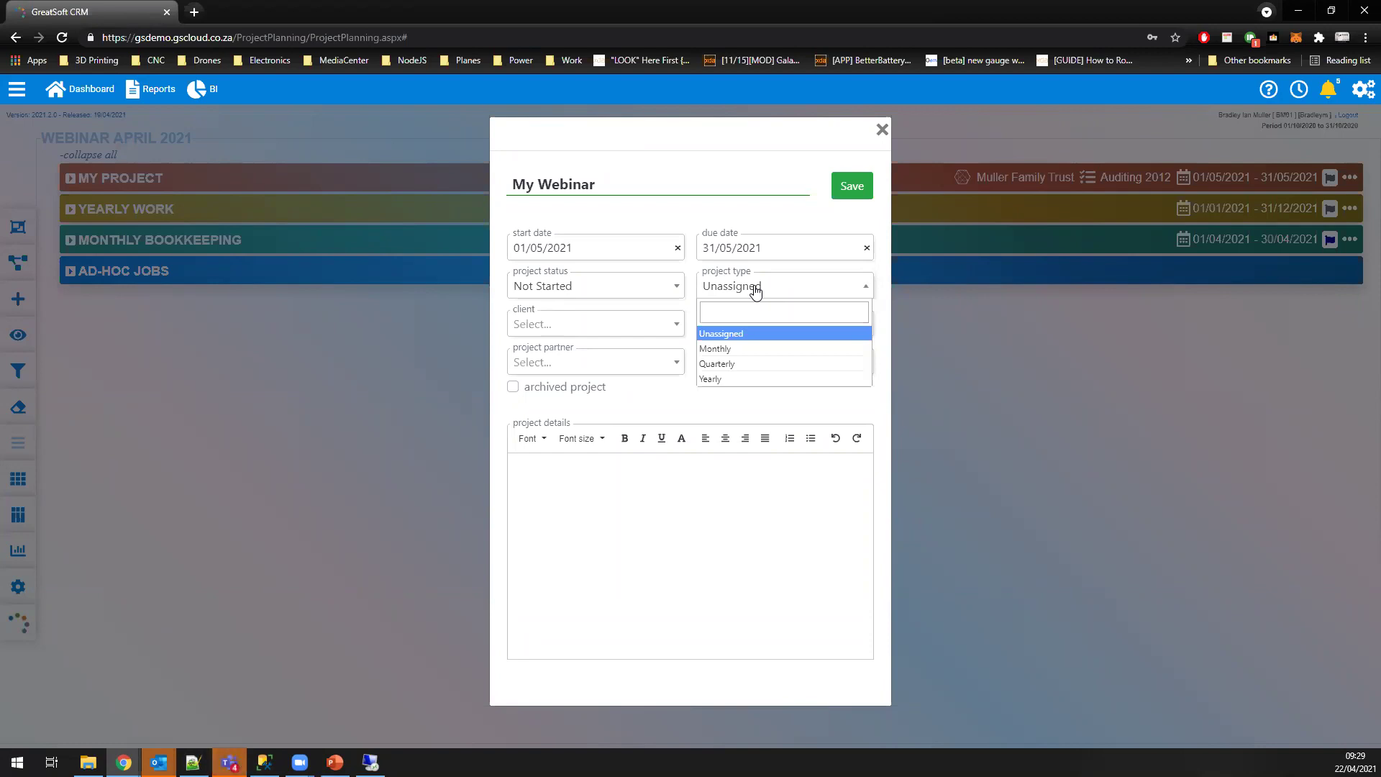
{"action": "left_click", "coordinate": [725, 348]}
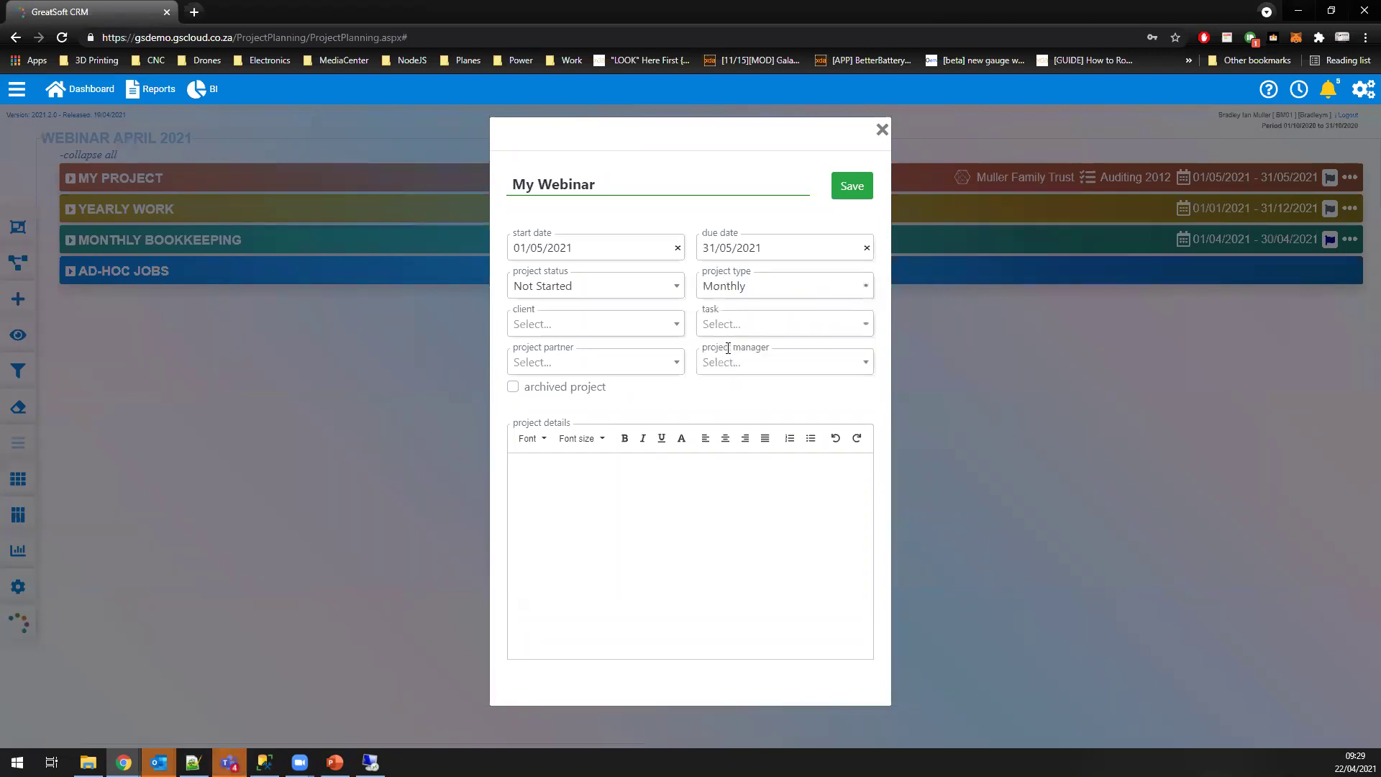
Step: Link the My Webinar project to client ABC Auditors [AB01] and task Accounting 2020 [ACC20]
{"action": "left_click", "coordinate": [620, 325]}
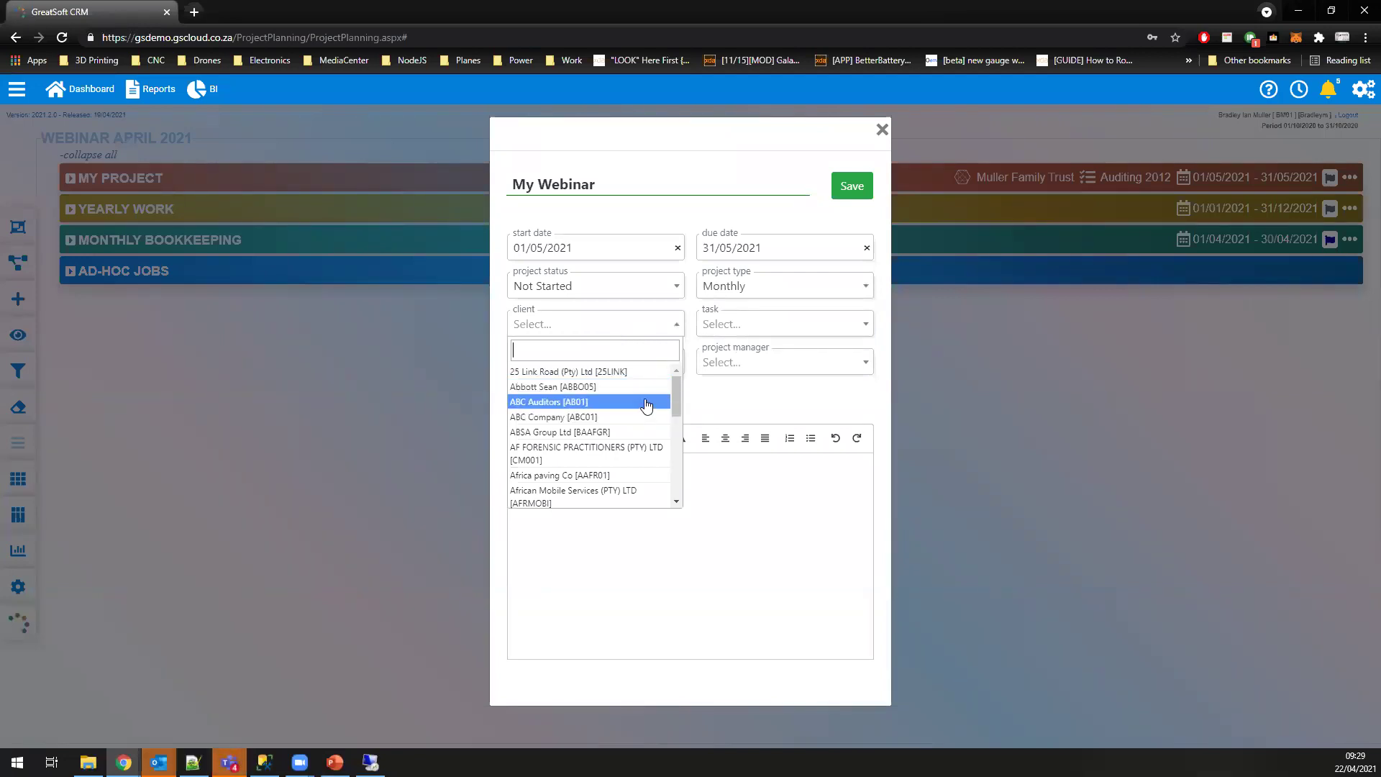
{"action": "scroll", "coordinate": [640, 406], "scroll_direction": "down", "scroll_amount": 1}
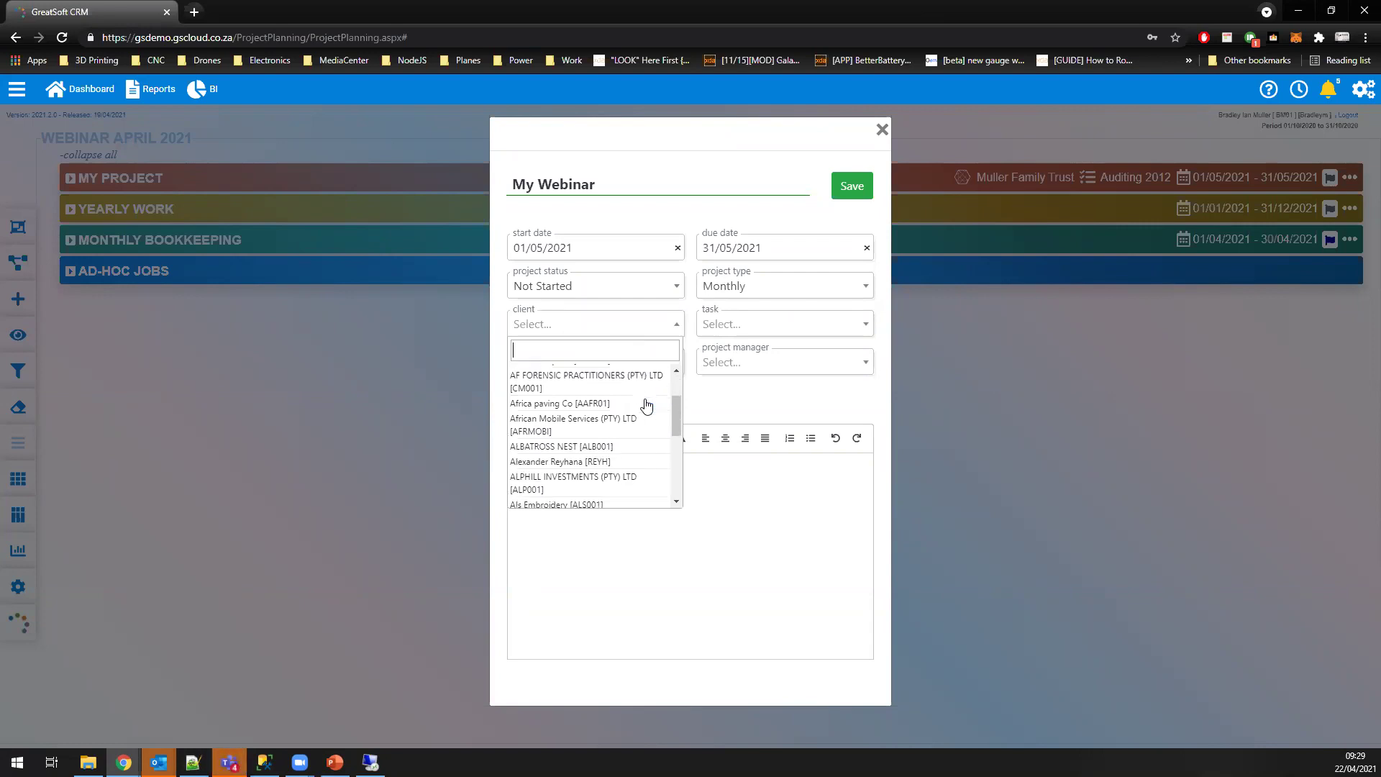
{"action": "scroll", "coordinate": [633, 406], "scroll_direction": "up", "scroll_amount": 2}
{"action": "left_click", "coordinate": [571, 405]}
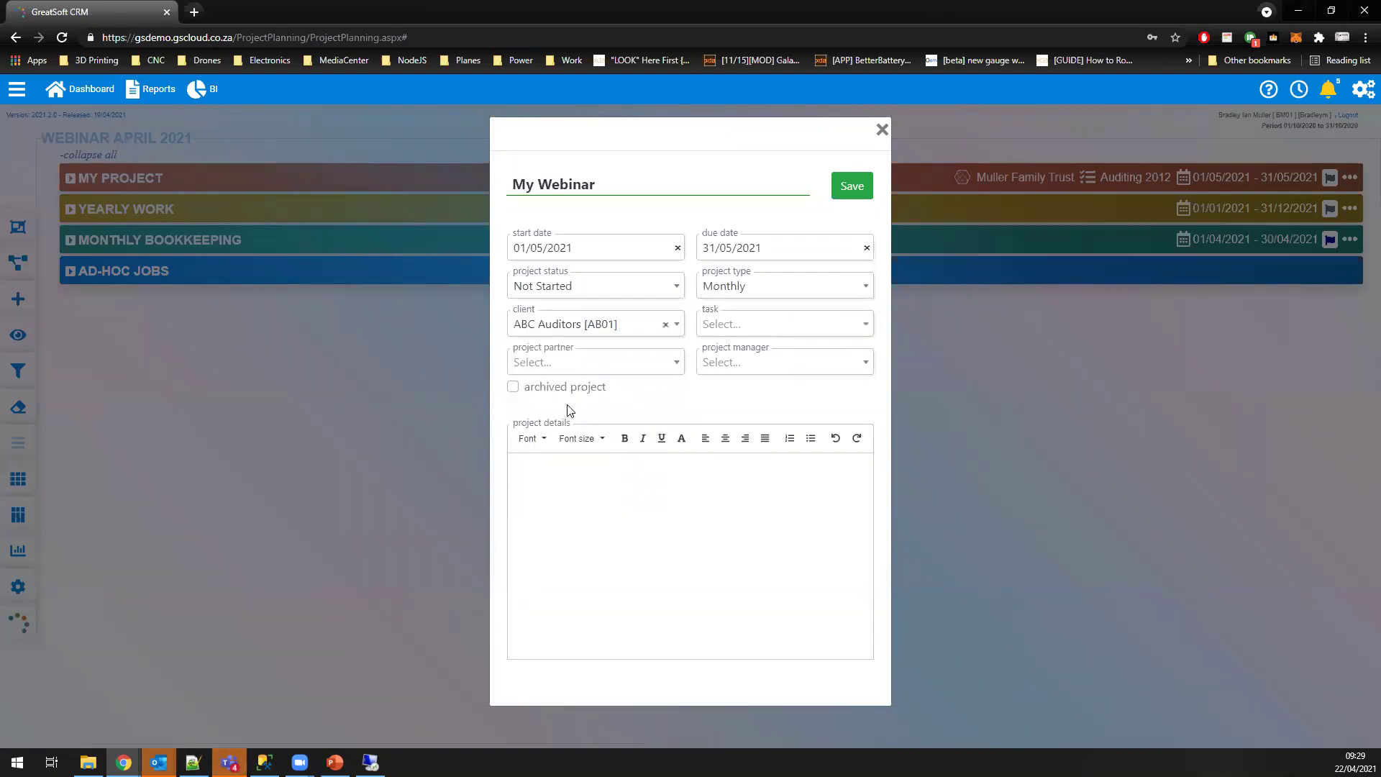
{"action": "left_click", "coordinate": [781, 323]}
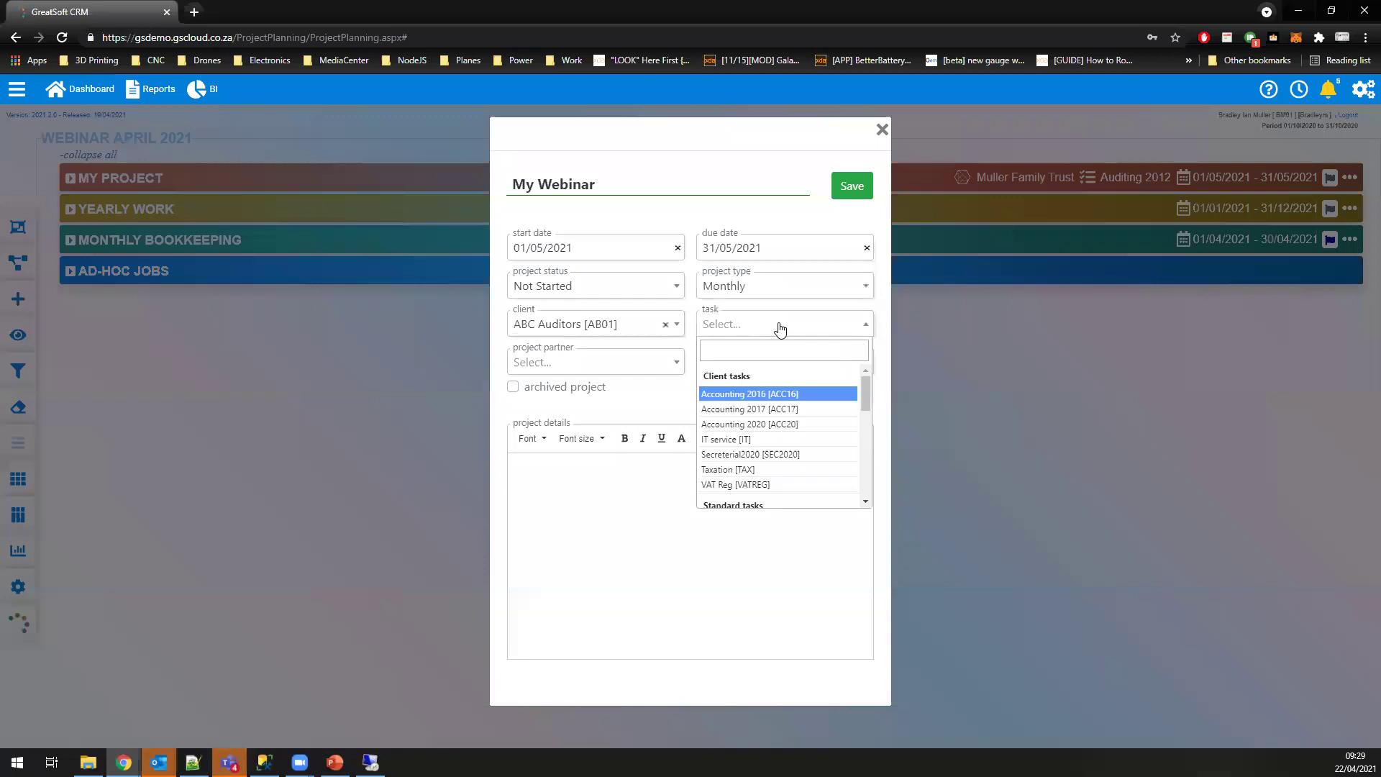
{"action": "left_click", "coordinate": [767, 426]}
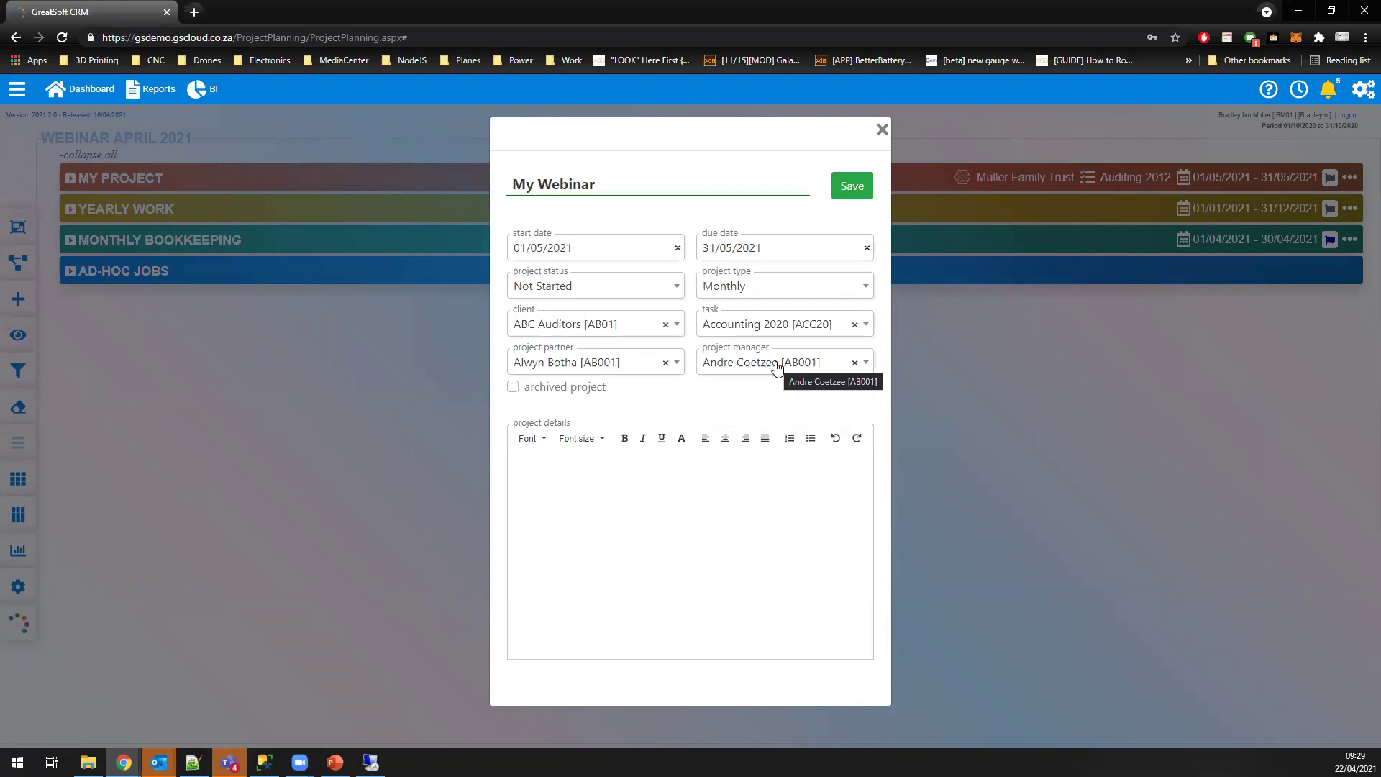
Step: Write the project details as a bold underlined heading "My Work to Do" with a numbered entry "list item 1", and save the project
{"action": "left_click", "coordinate": [703, 498]}
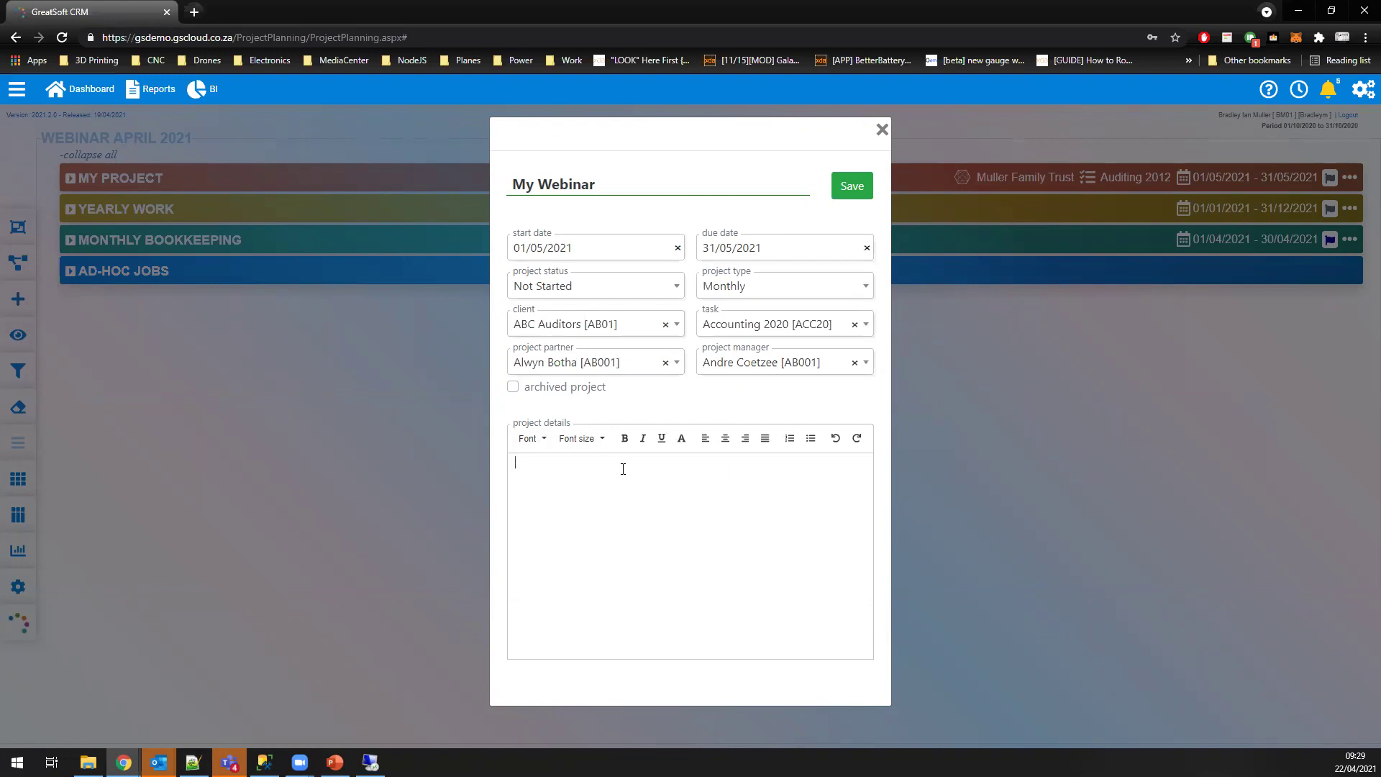
{"action": "type", "text": "My Work to Do"}
{"action": "key", "text": "ctrl+a"}
{"action": "left_click", "coordinate": [624, 438]}
{"action": "left_click", "coordinate": [661, 438]}
{"action": "left_click", "coordinate": [622, 493]}
{"action": "left_click", "coordinate": [790, 438]}
{"action": "type", "text": "I"}
{"action": "type", "text": "list"}
{"action": "type", "text": " item 2"}
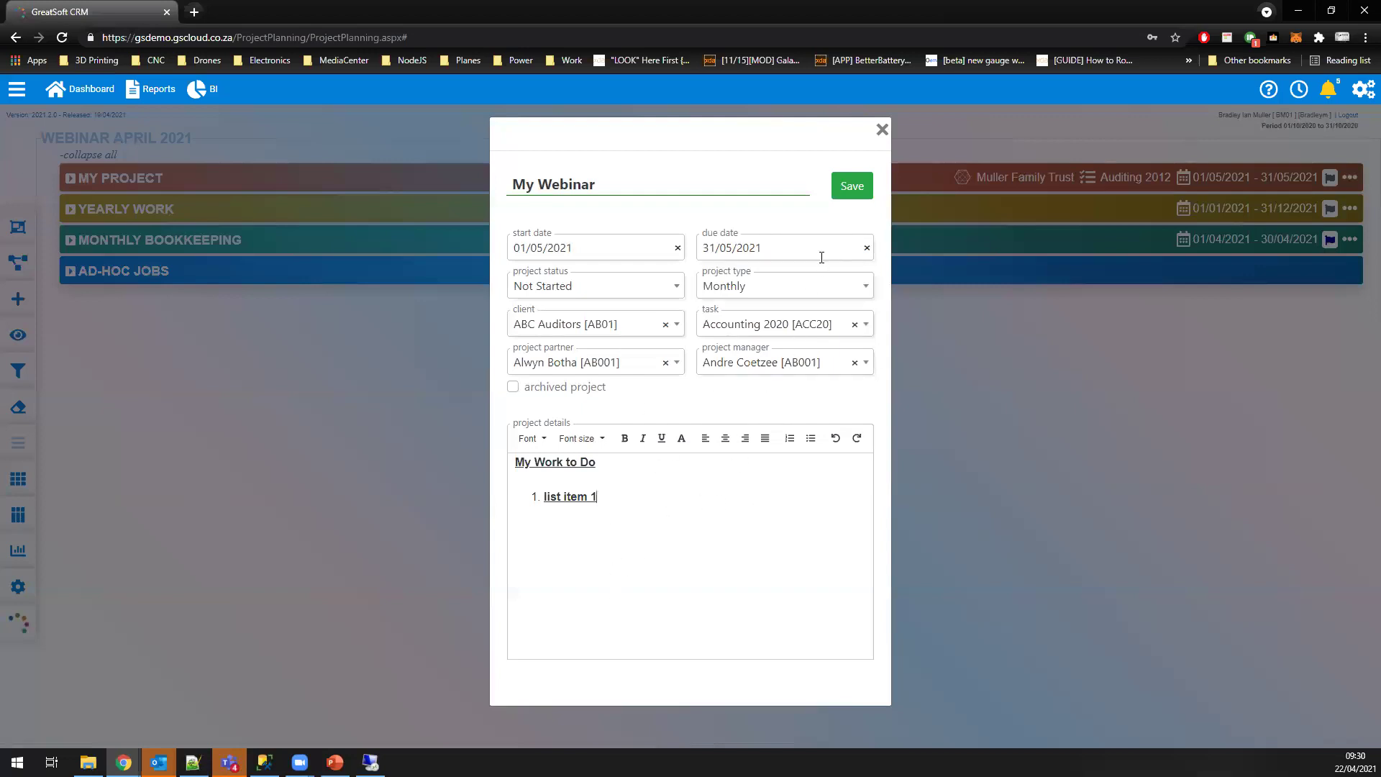
{"action": "left_click", "coordinate": [847, 185]}
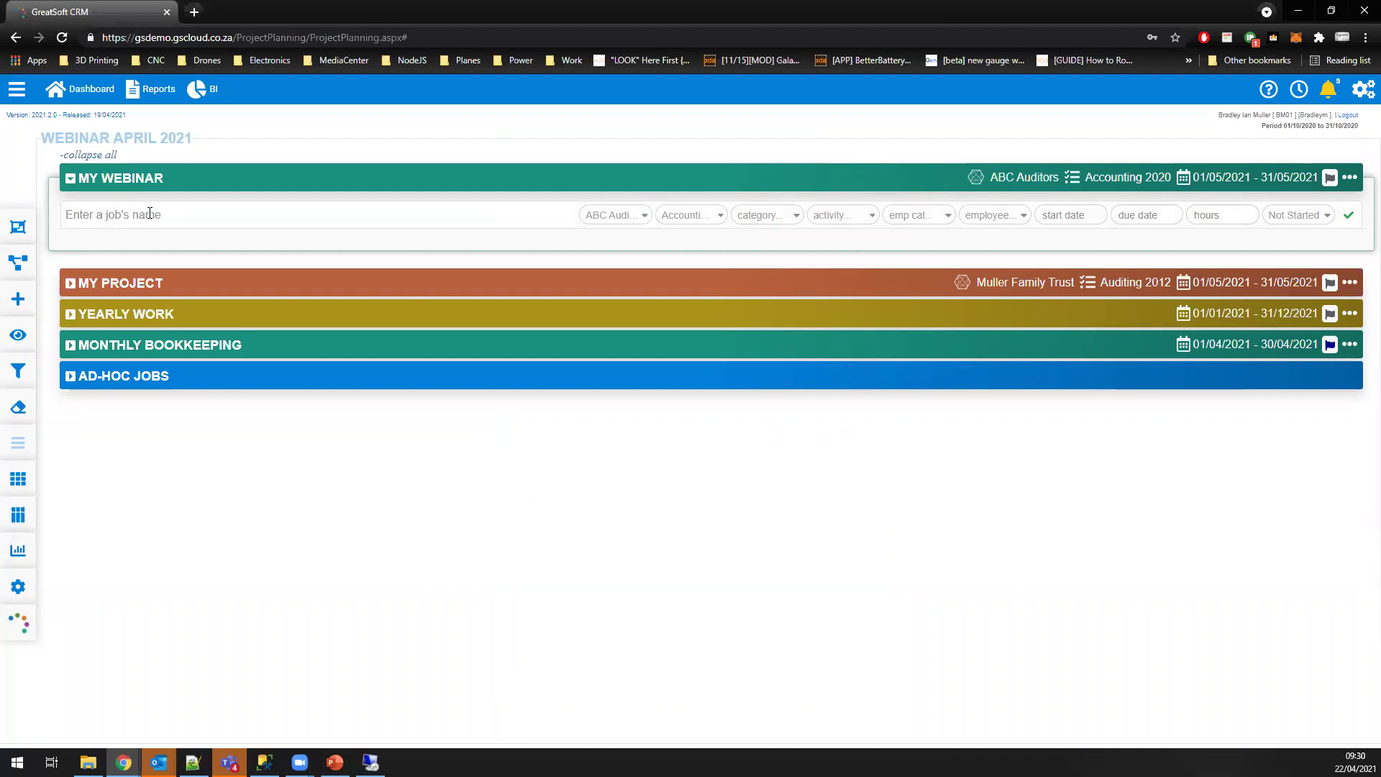
Step: Add a job named "Planning" to the My Webinar project with start date 03/05/2021 and due date 04/05/2021
{"action": "type", "text": "Prepare"}
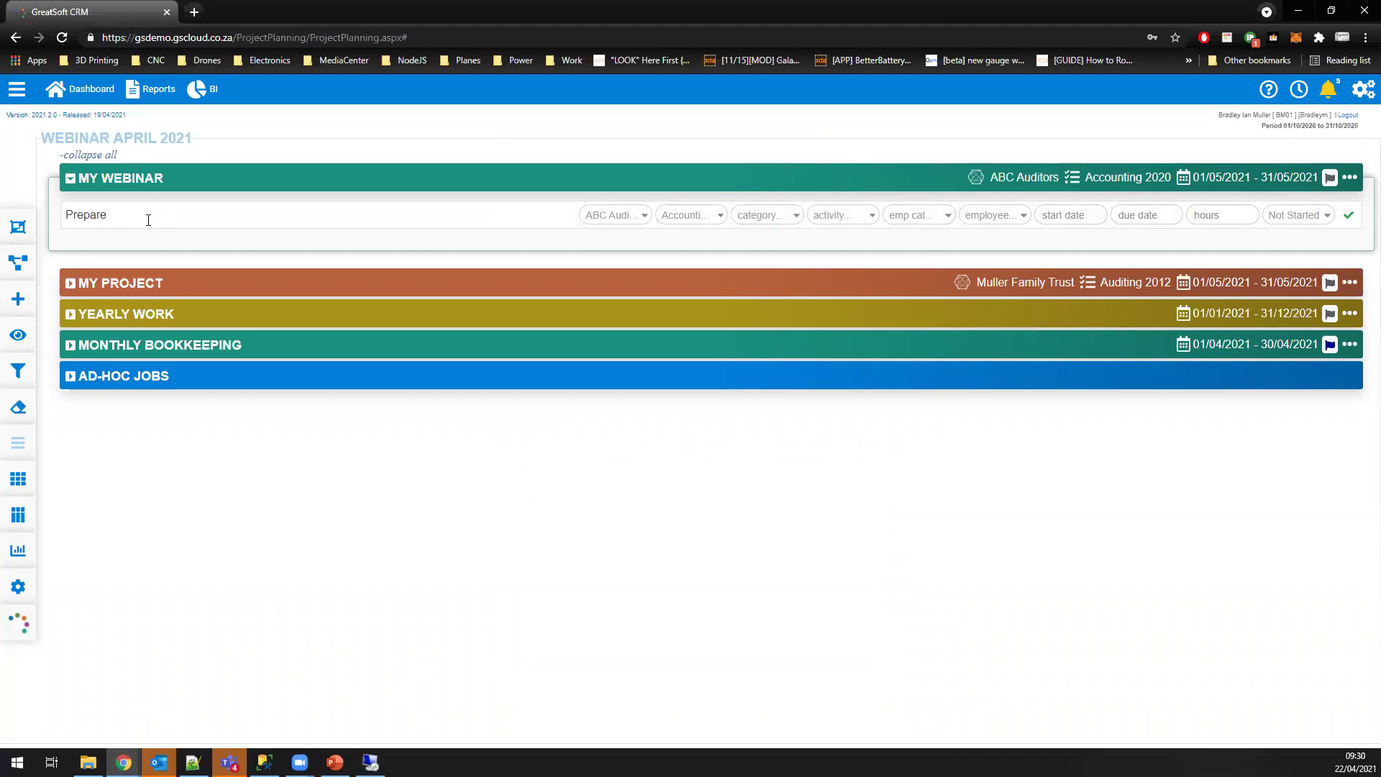
{"action": "left_click_drag", "start_coordinate": [142, 218], "coordinate": [52, 240]}
{"action": "type", "text": "Planning"}
{"action": "left_click", "coordinate": [1052, 215]}
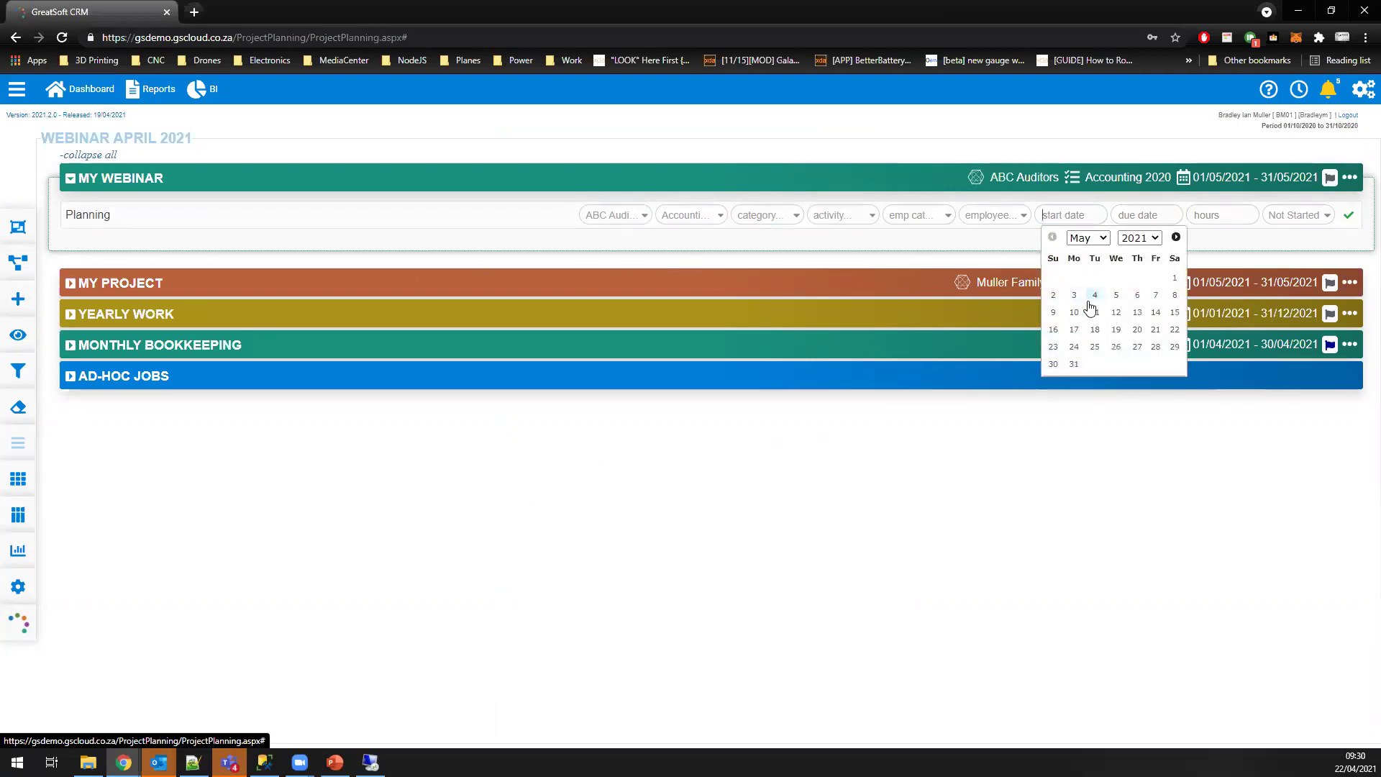
{"action": "left_click", "coordinate": [1074, 296]}
{"action": "left_click", "coordinate": [1144, 217]}
{"action": "left_click", "coordinate": [1170, 296]}
{"action": "left_click", "coordinate": [1349, 215]}
Step: Add a job named "Field Work" to the My Webinar project, running from 10/05/2021 to 14/05/2021
{"action": "double_click", "coordinate": [133, 223]}
{"action": "type", "text": "Field"}
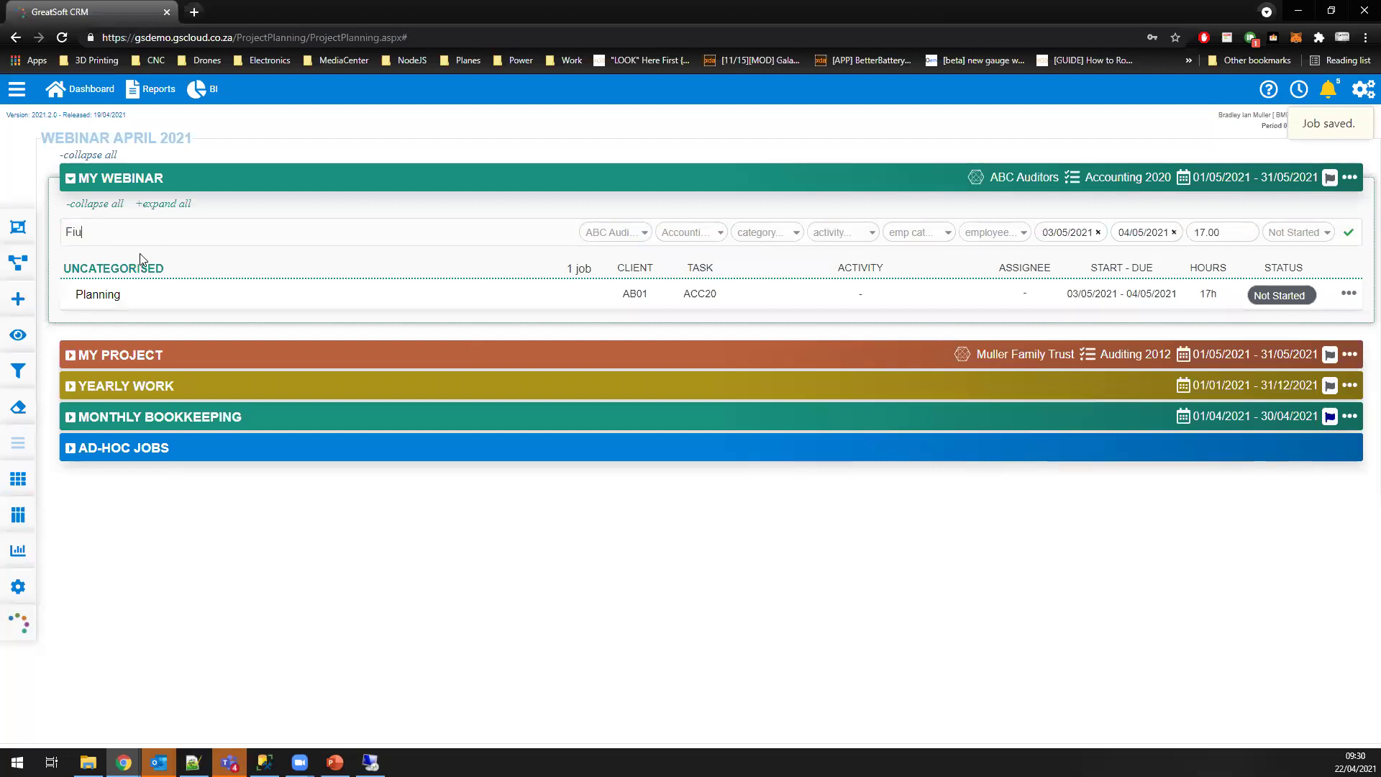
{"action": "key", "text": "BackSpace"}
{"action": "key", "text": "BackSpace"}
{"action": "key", "text": "BackSpace"}
{"action": "type", "text": "eld Work"}
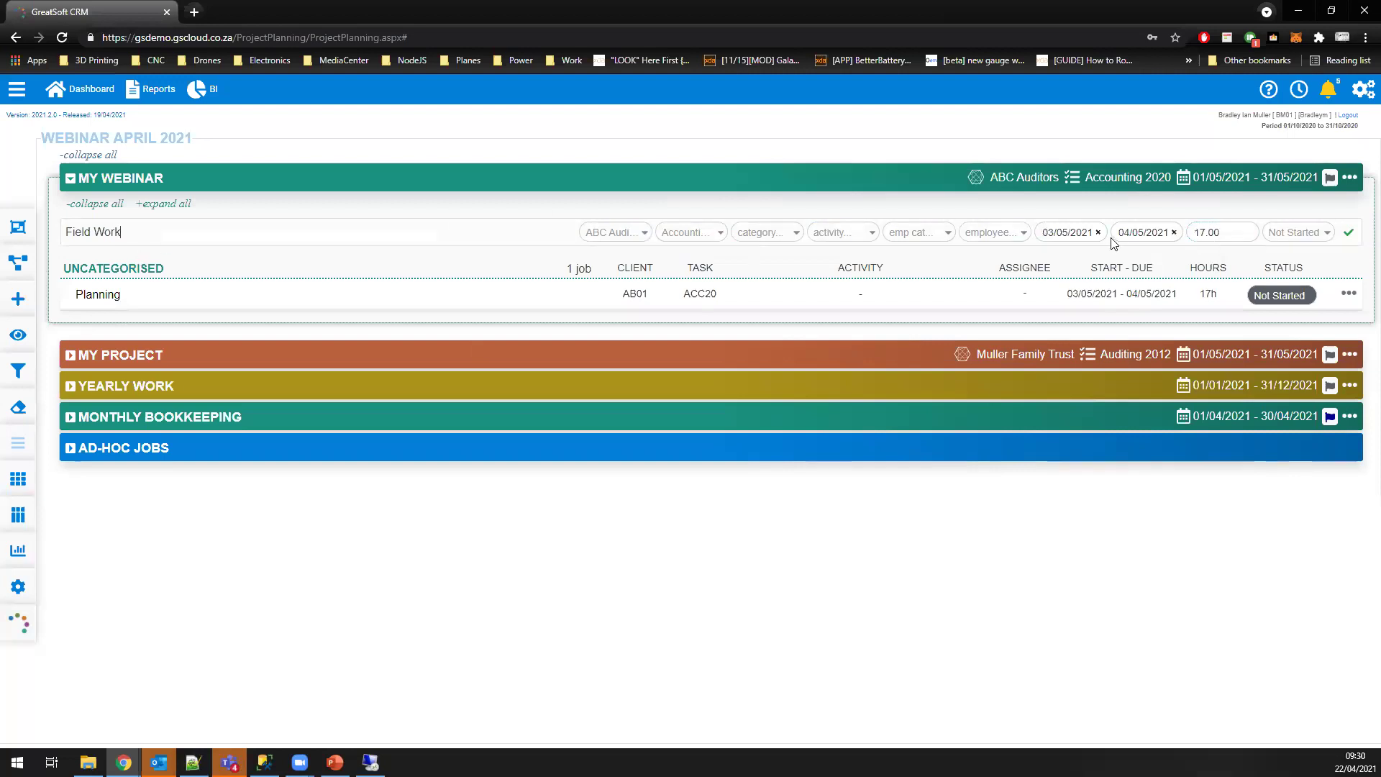
{"action": "left_click", "coordinate": [1079, 237]}
{"action": "left_click", "coordinate": [1077, 331]}
{"action": "left_click", "coordinate": [1144, 234]}
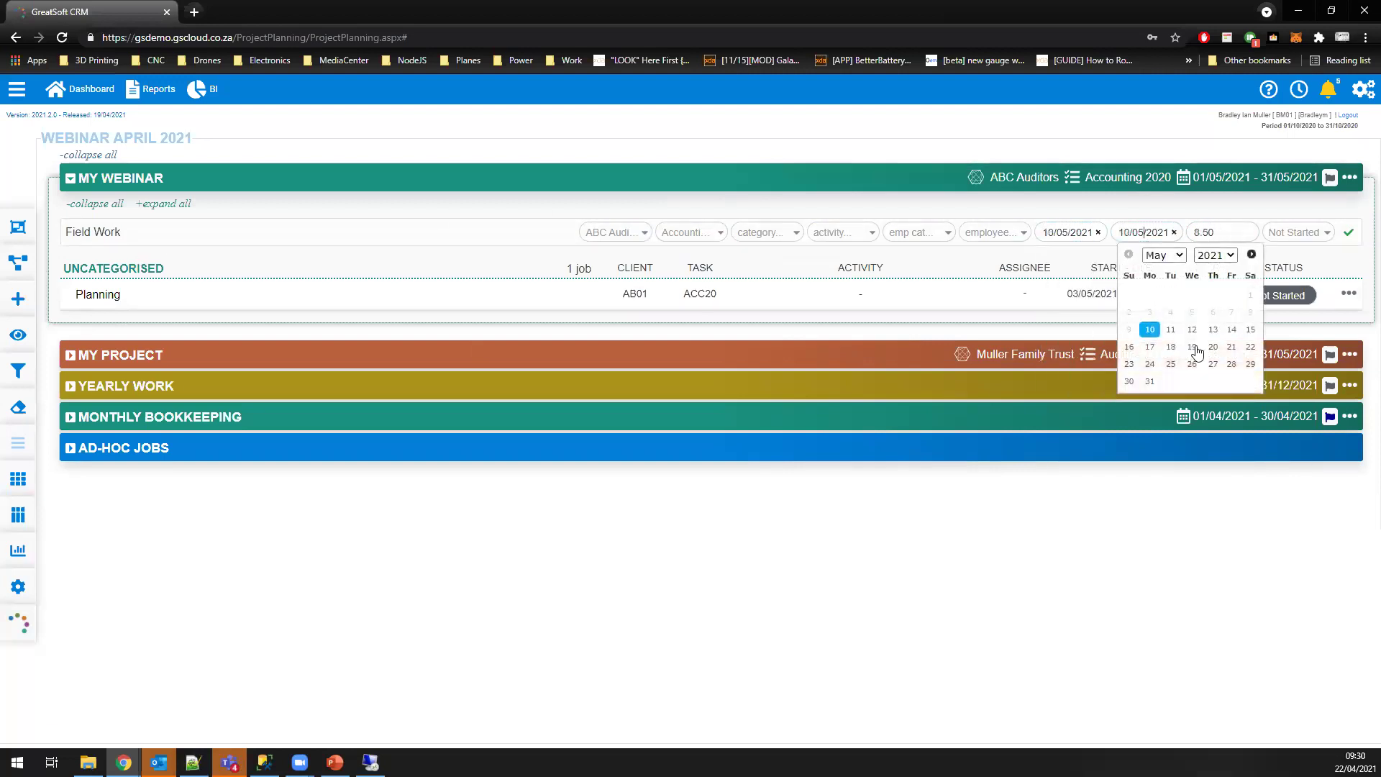
{"action": "left_click", "coordinate": [1232, 330]}
{"action": "left_click", "coordinate": [1349, 232]}
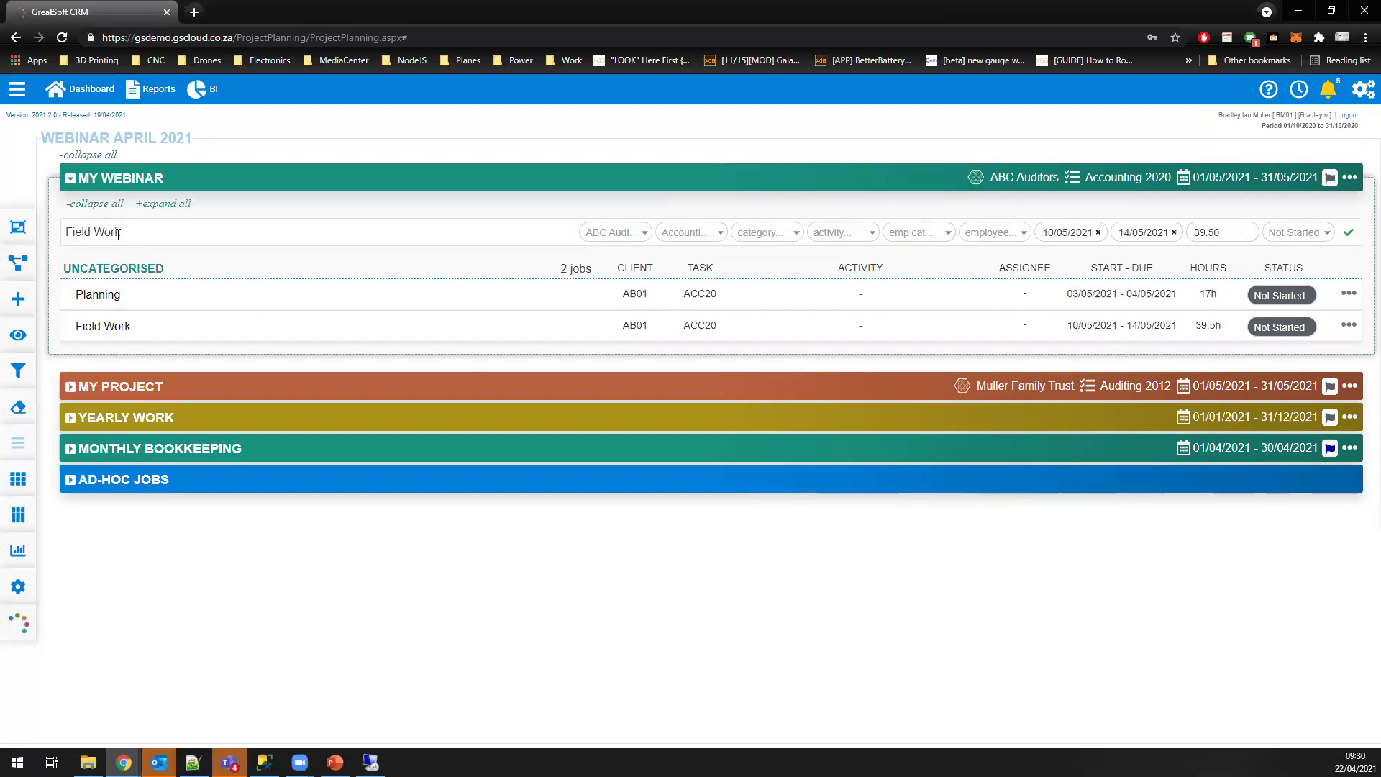
Step: Add a job named "Meetings" to the My Webinar project, keeping the dates 10/05/2021 to 14/05/2021
{"action": "left_click_drag", "start_coordinate": [118, 234], "coordinate": [66, 236]}
{"action": "type", "text": "Meetings"}
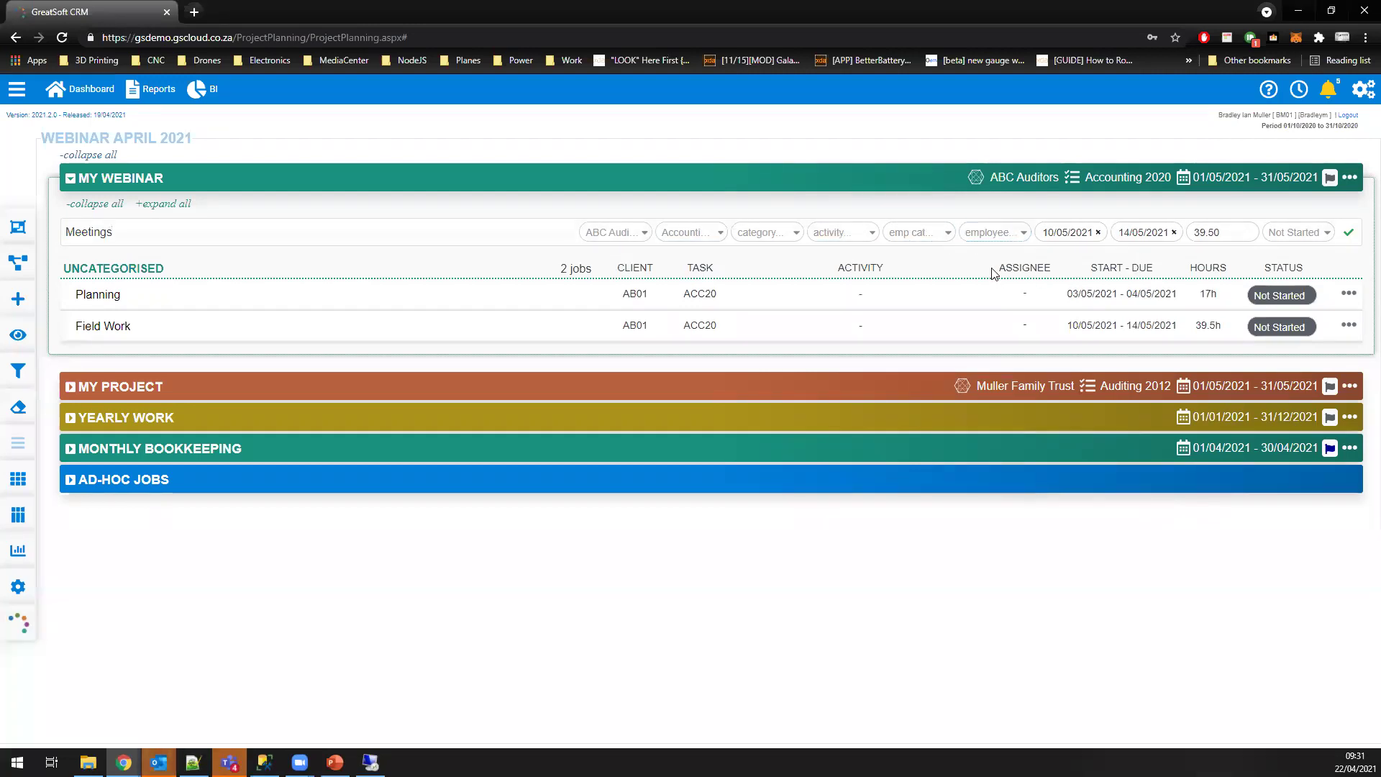
{"action": "left_click", "coordinate": [1350, 243]}
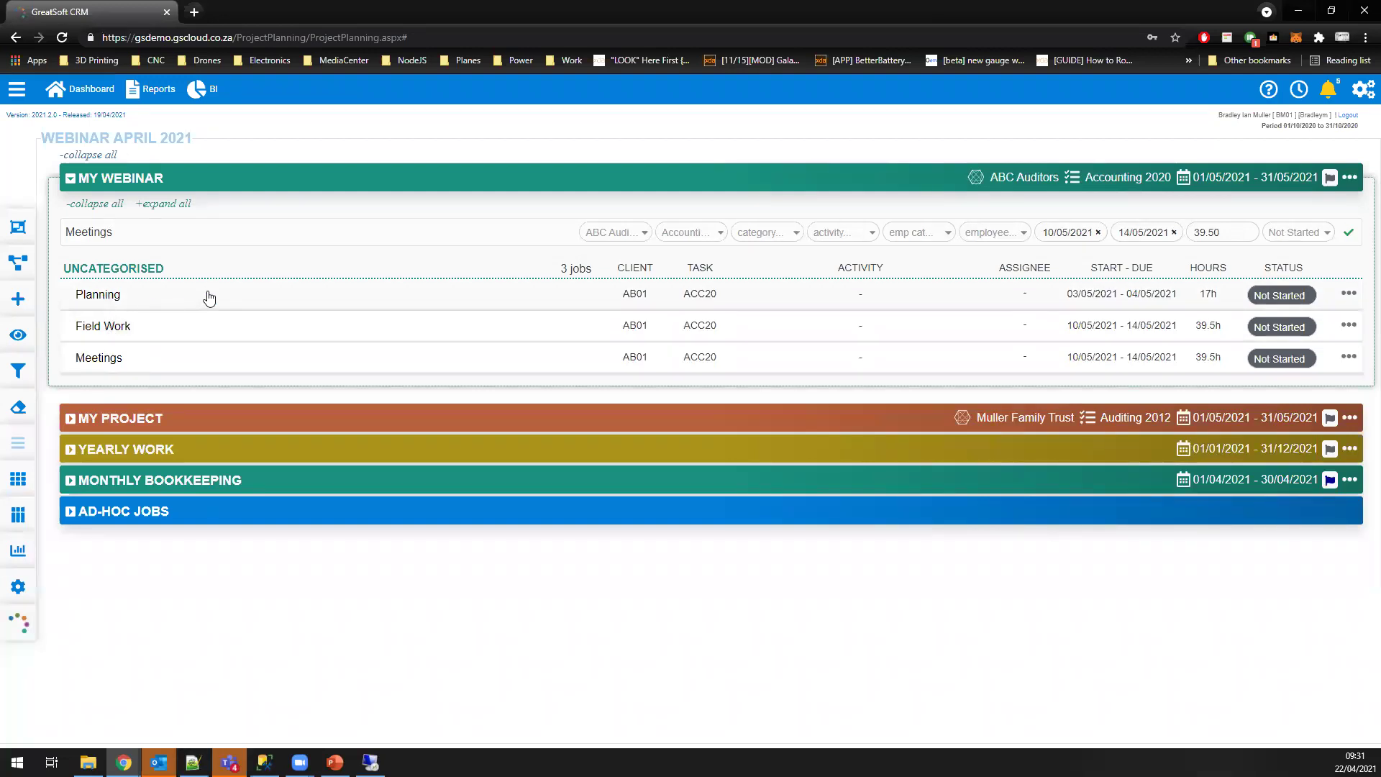
Step: Start a sub job named "Dicussions" under the Planning job and choose the job owner as its employee
{"action": "left_click", "coordinate": [1349, 295]}
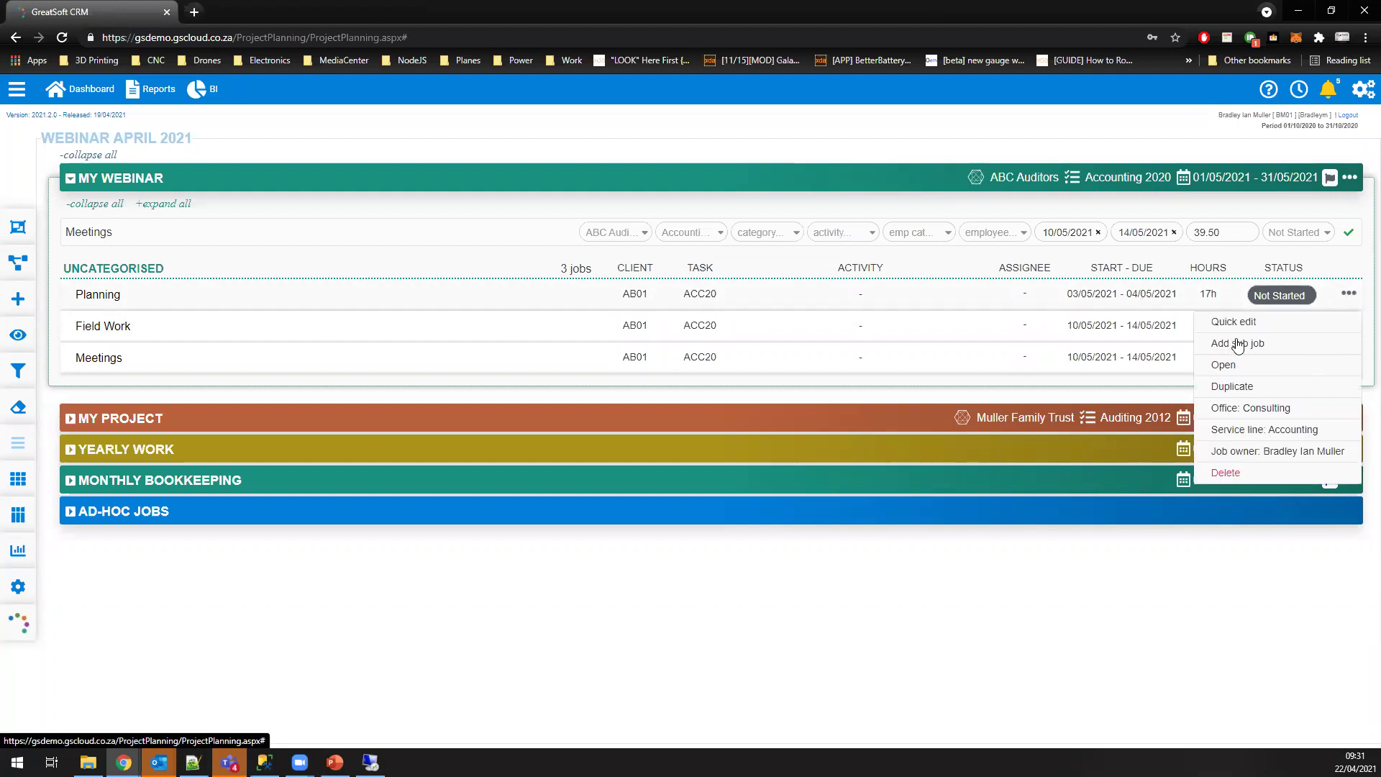
{"action": "left_click", "coordinate": [1260, 351]}
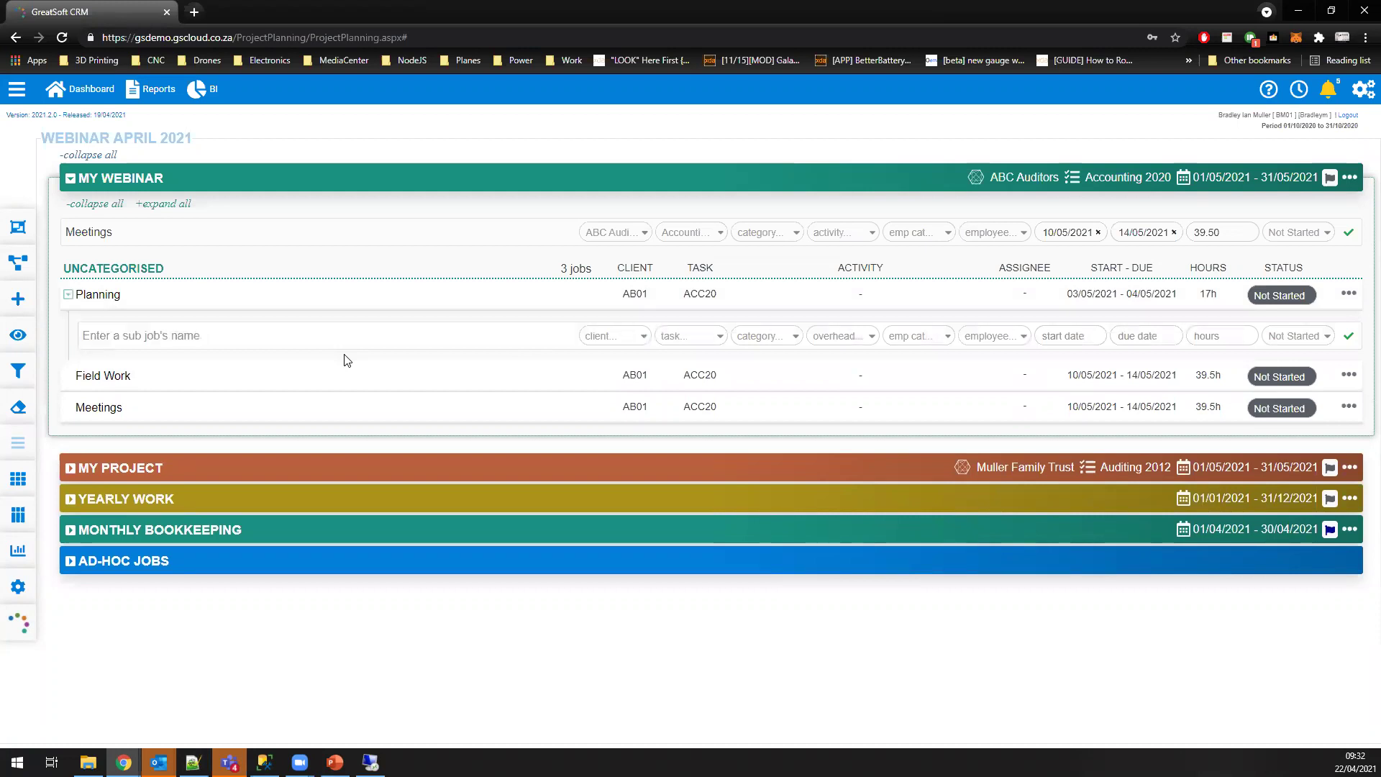
{"action": "type", "text": "Dicussions"}
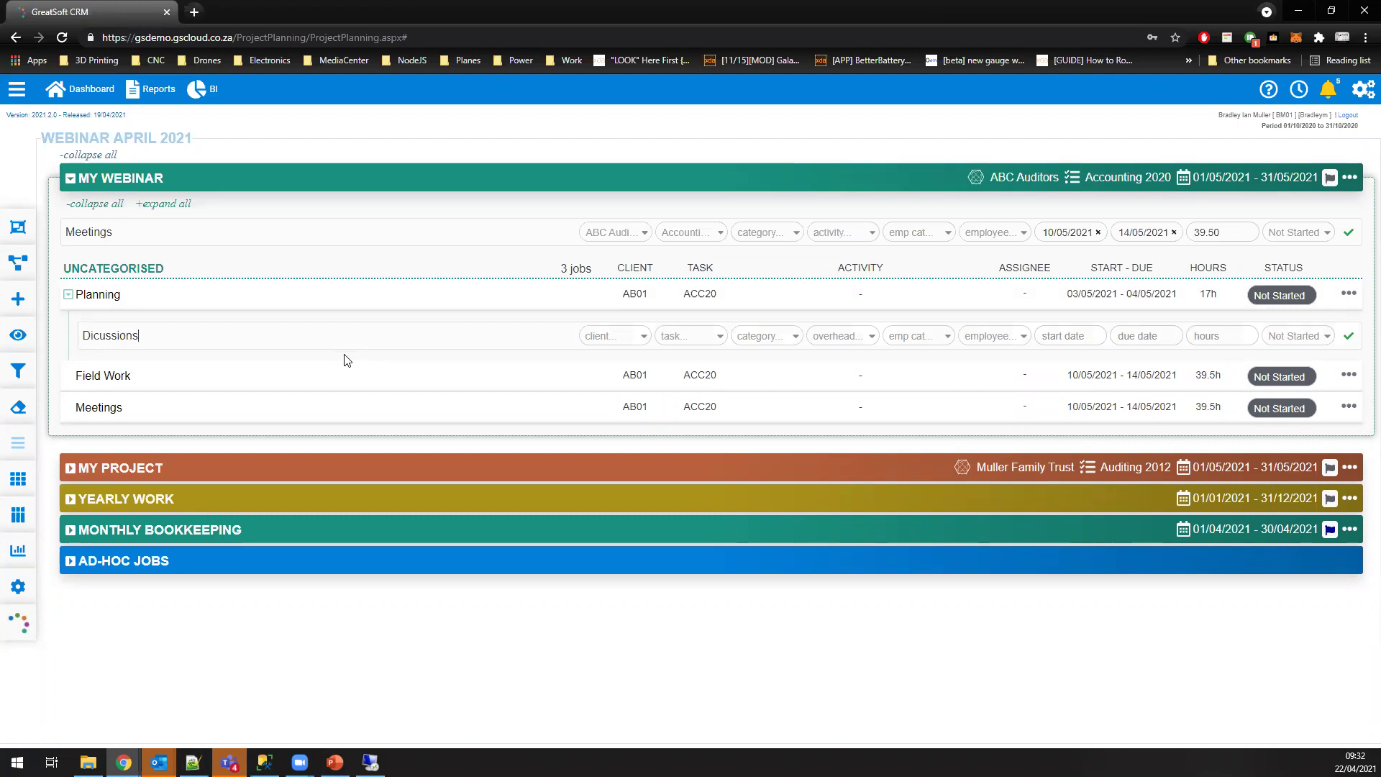
{"action": "left_click", "coordinate": [1012, 344]}
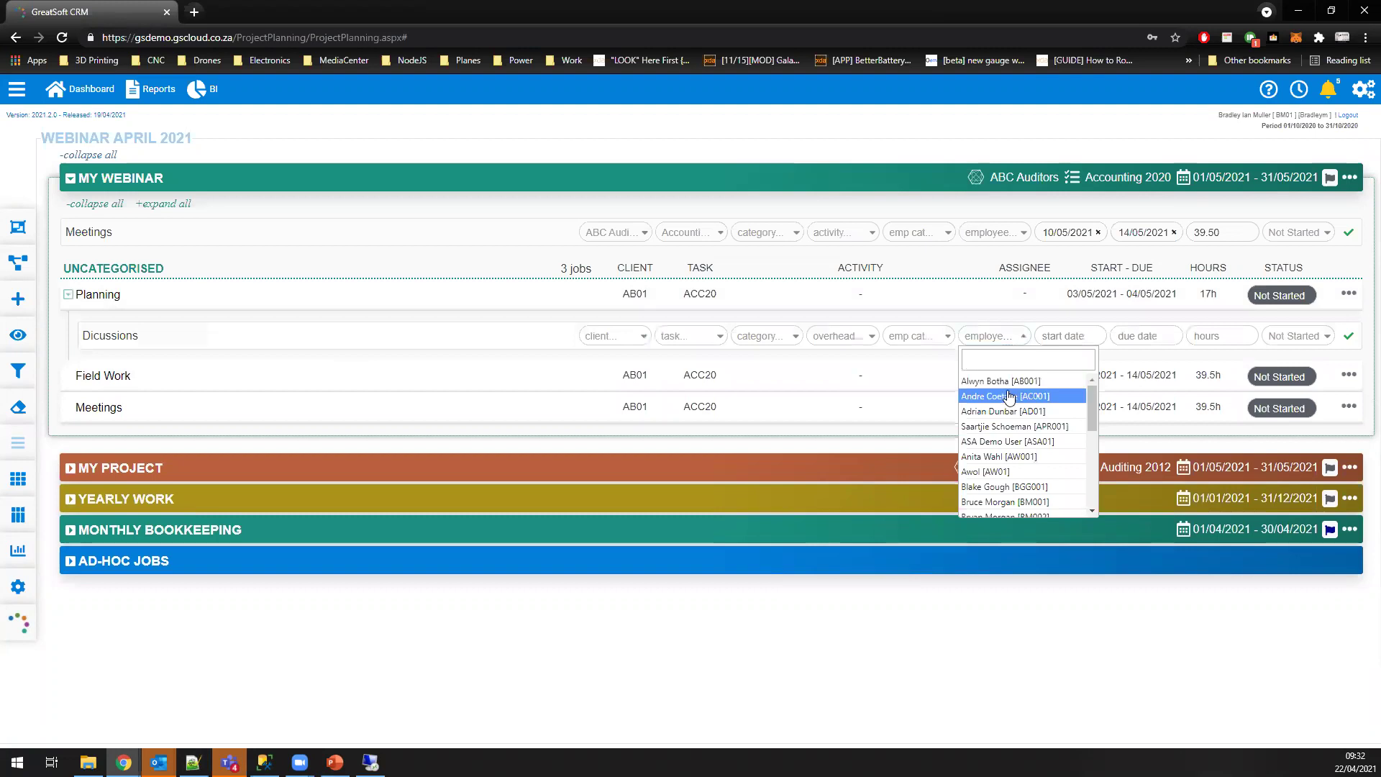
{"action": "type", "text": "brad"}
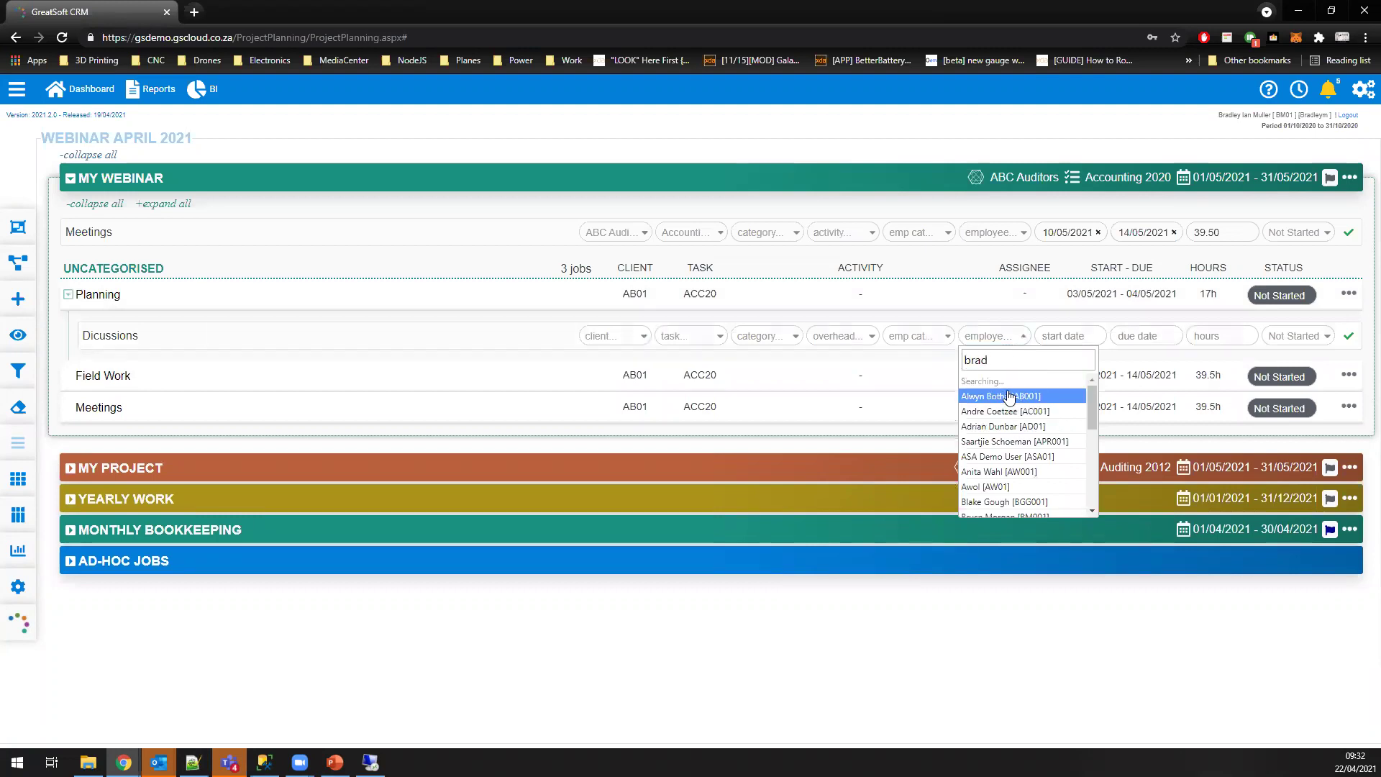
{"action": "left_click", "coordinate": [1017, 383]}
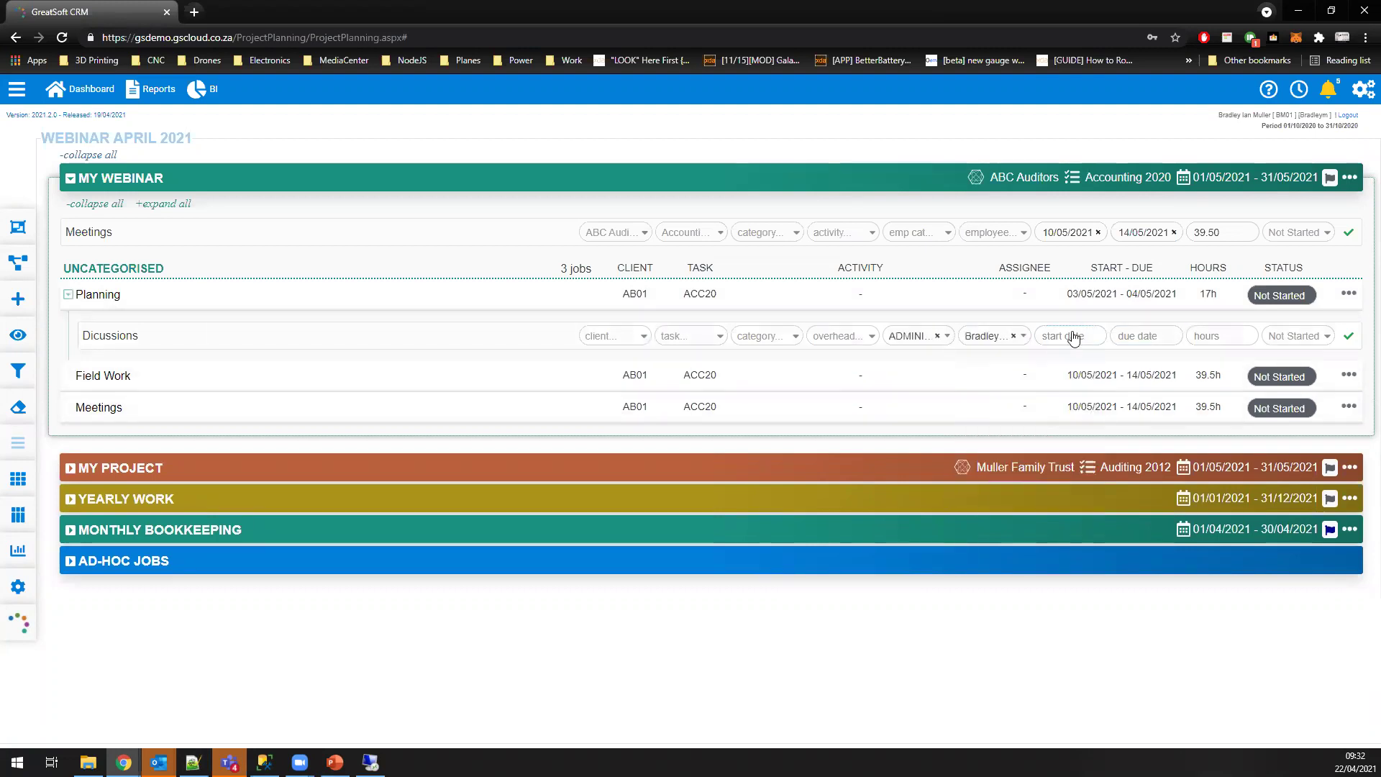
Step: Set the Dicussions sub job's start and due dates to 06/05/2021 and its hours to 2, and save it
{"action": "left_click", "coordinate": [1073, 336]}
{"action": "left_click", "coordinate": [1137, 425]}
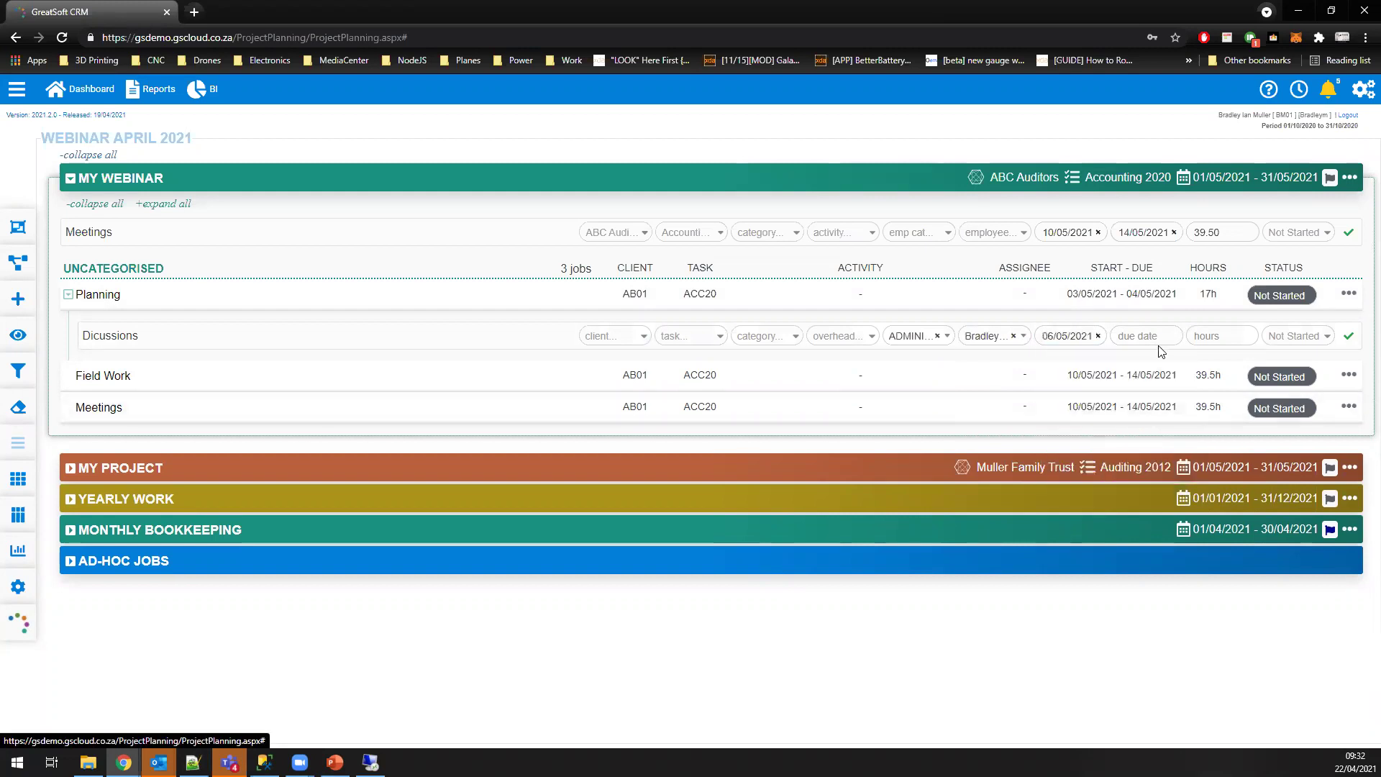
{"action": "left_click", "coordinate": [1159, 344]}
{"action": "left_click", "coordinate": [1214, 423]}
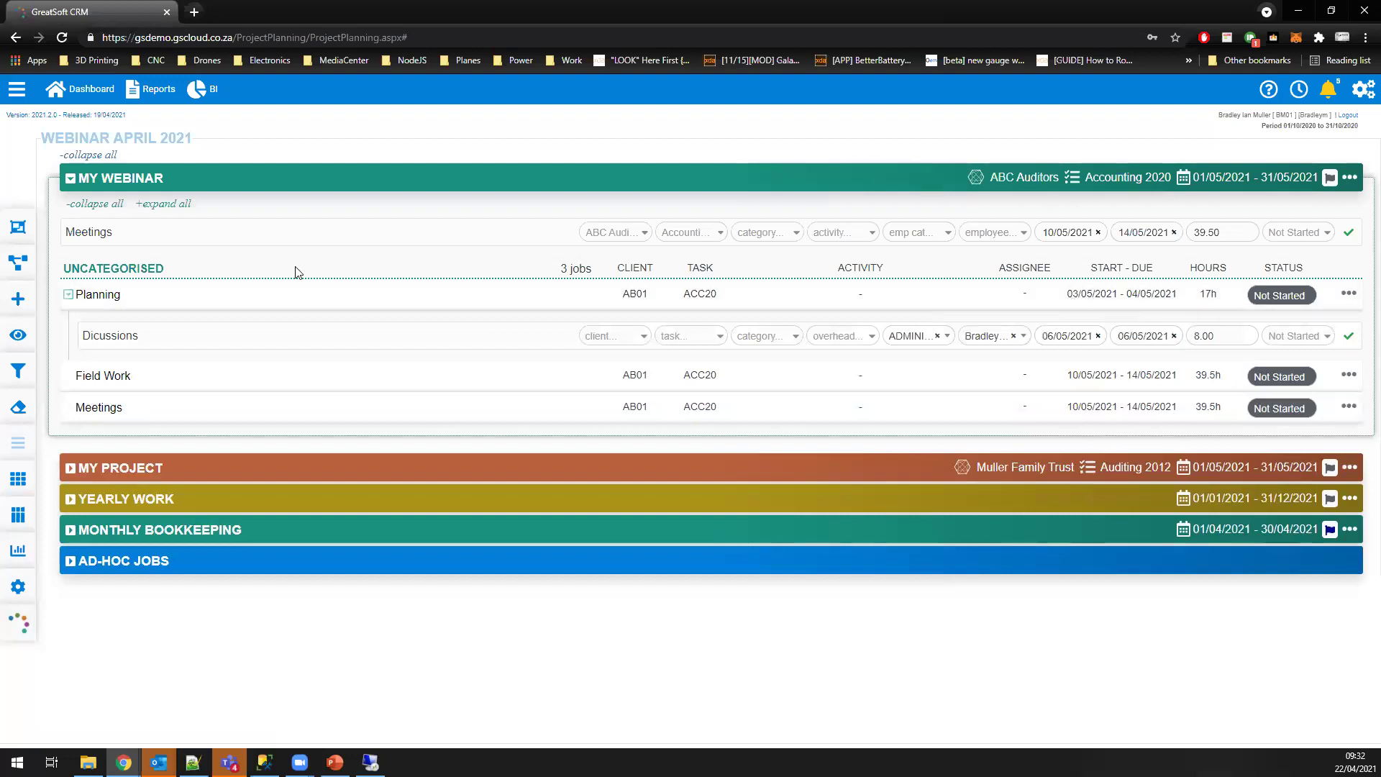
{"action": "left_click", "coordinate": [1194, 342]}
{"action": "type", "text": "2"}
{"action": "left_click", "coordinate": [1349, 338]}
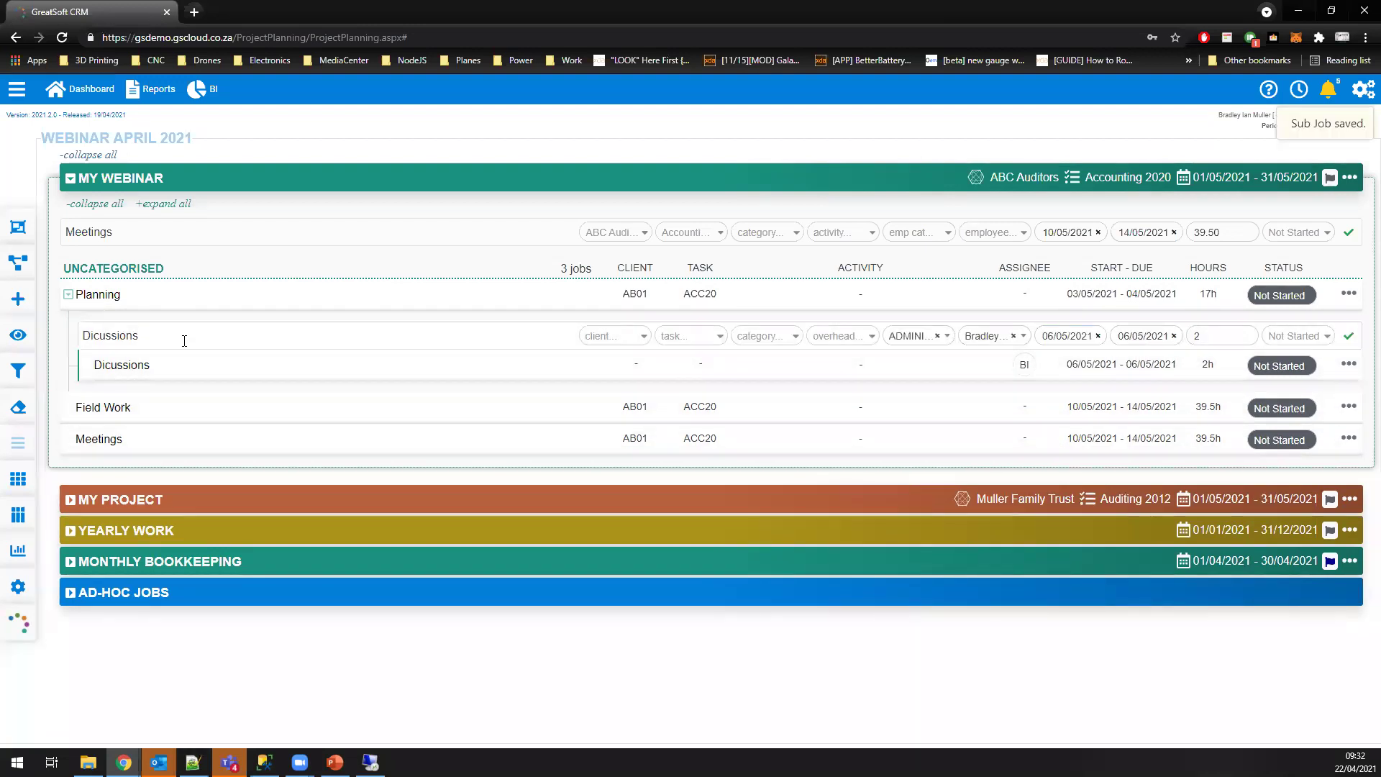
Step: Add two more Dicussions sub jobs with the same date and hours, each assigned to a different employee, and collapse the Planning job
{"action": "left_click", "coordinate": [1016, 338]}
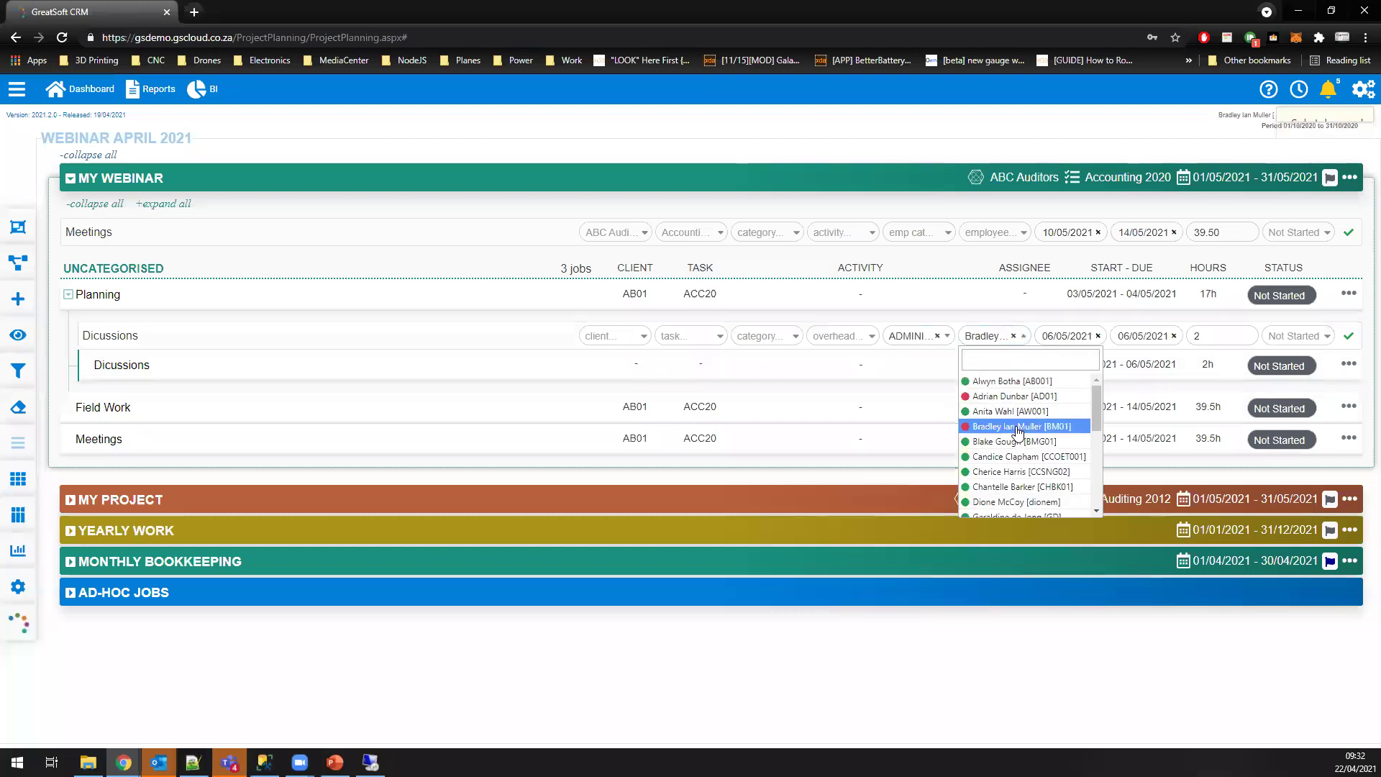
{"action": "left_click", "coordinate": [1011, 396]}
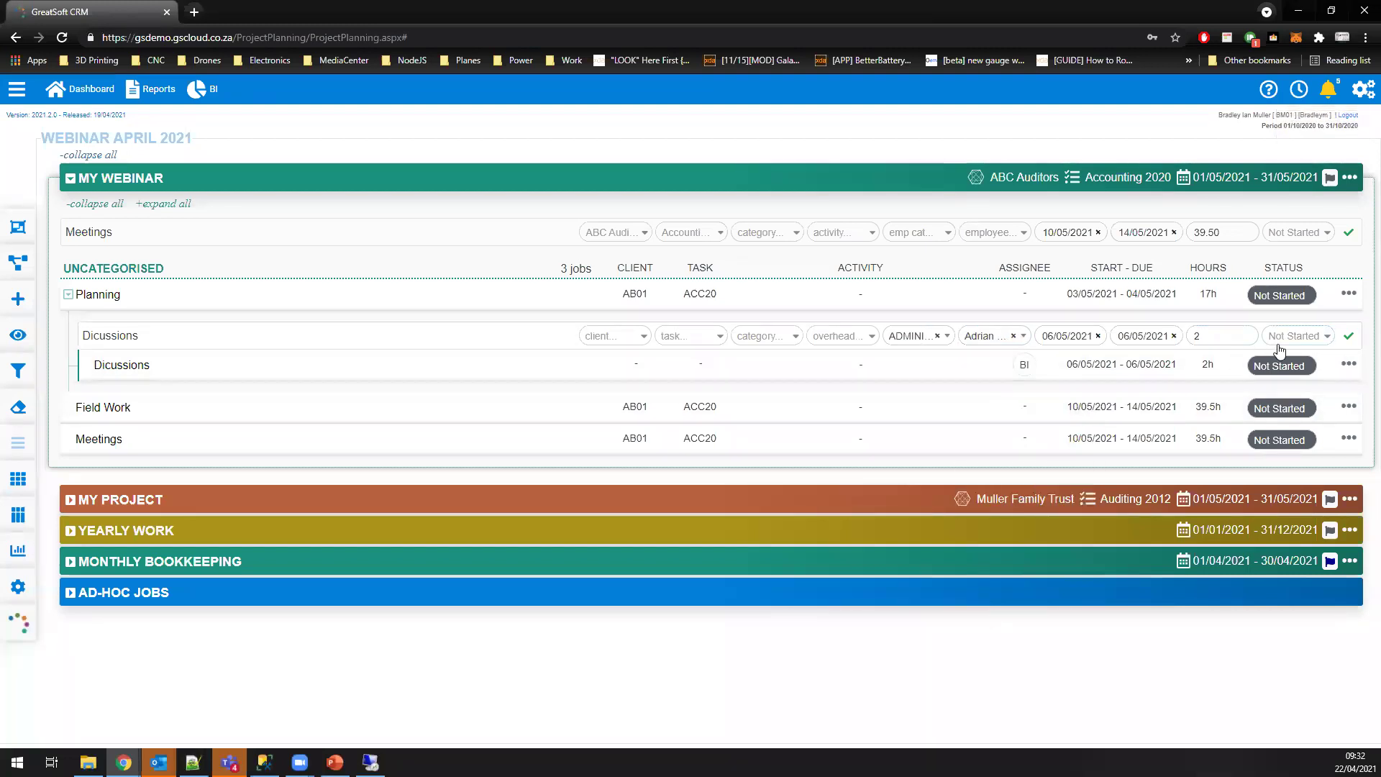
{"action": "left_click", "coordinate": [1350, 340]}
{"action": "left_click", "coordinate": [1022, 336]}
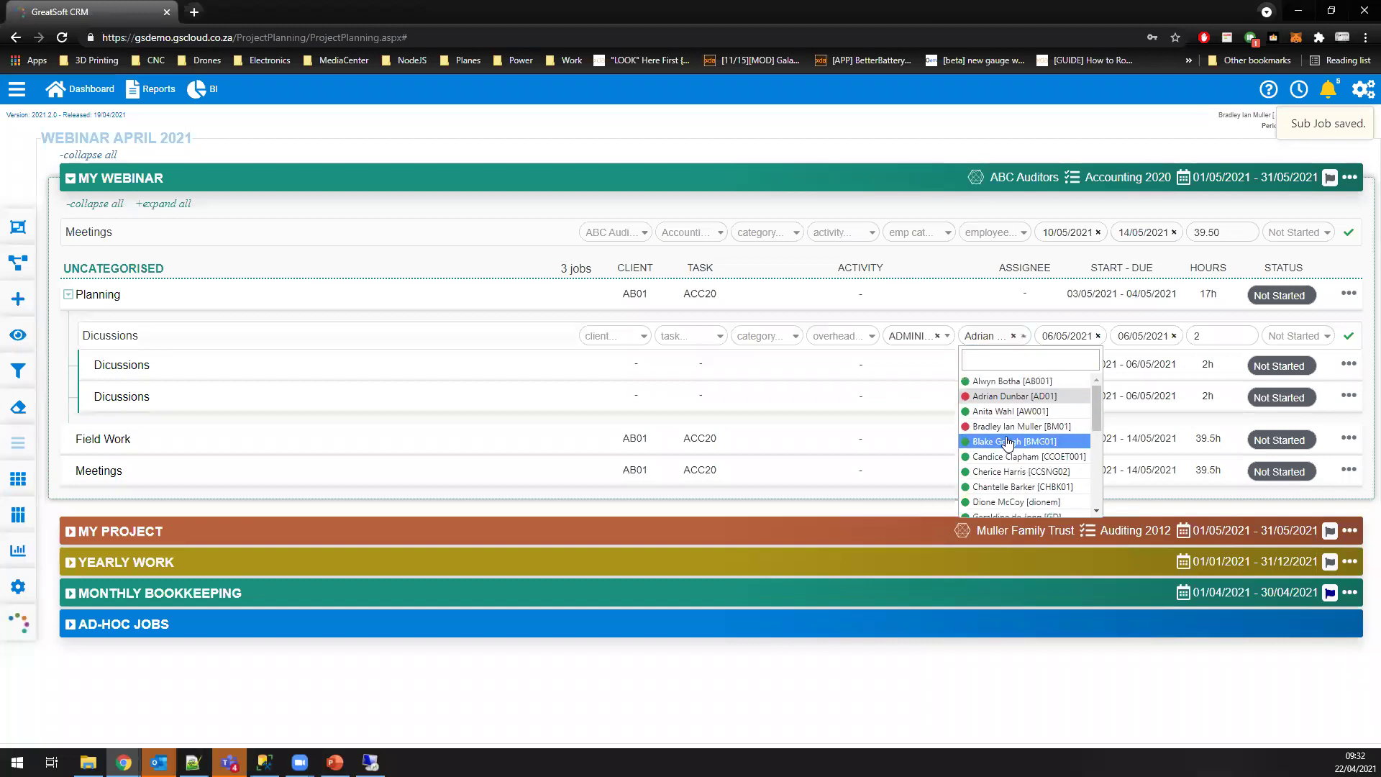
{"action": "left_click", "coordinate": [1007, 441]}
{"action": "left_click", "coordinate": [1349, 336]}
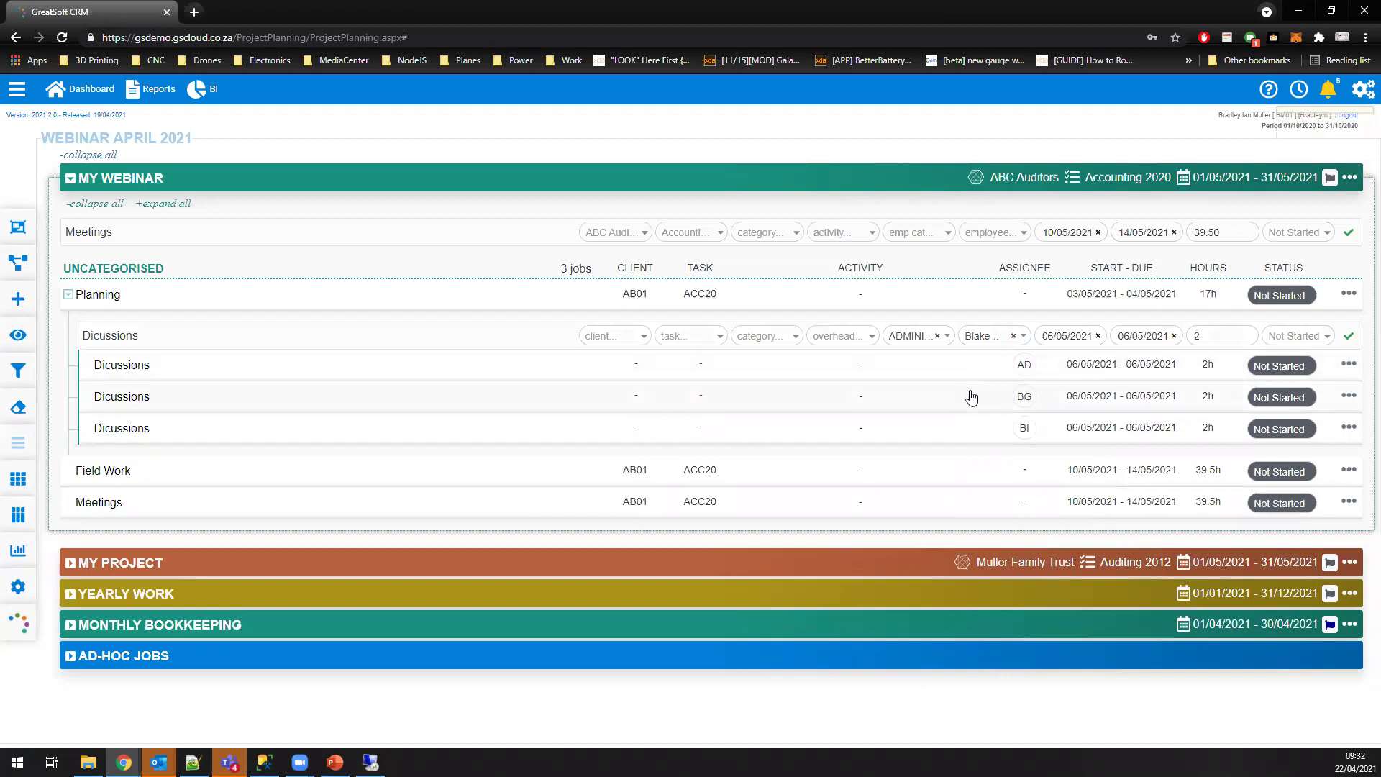
{"action": "left_click", "coordinate": [69, 296]}
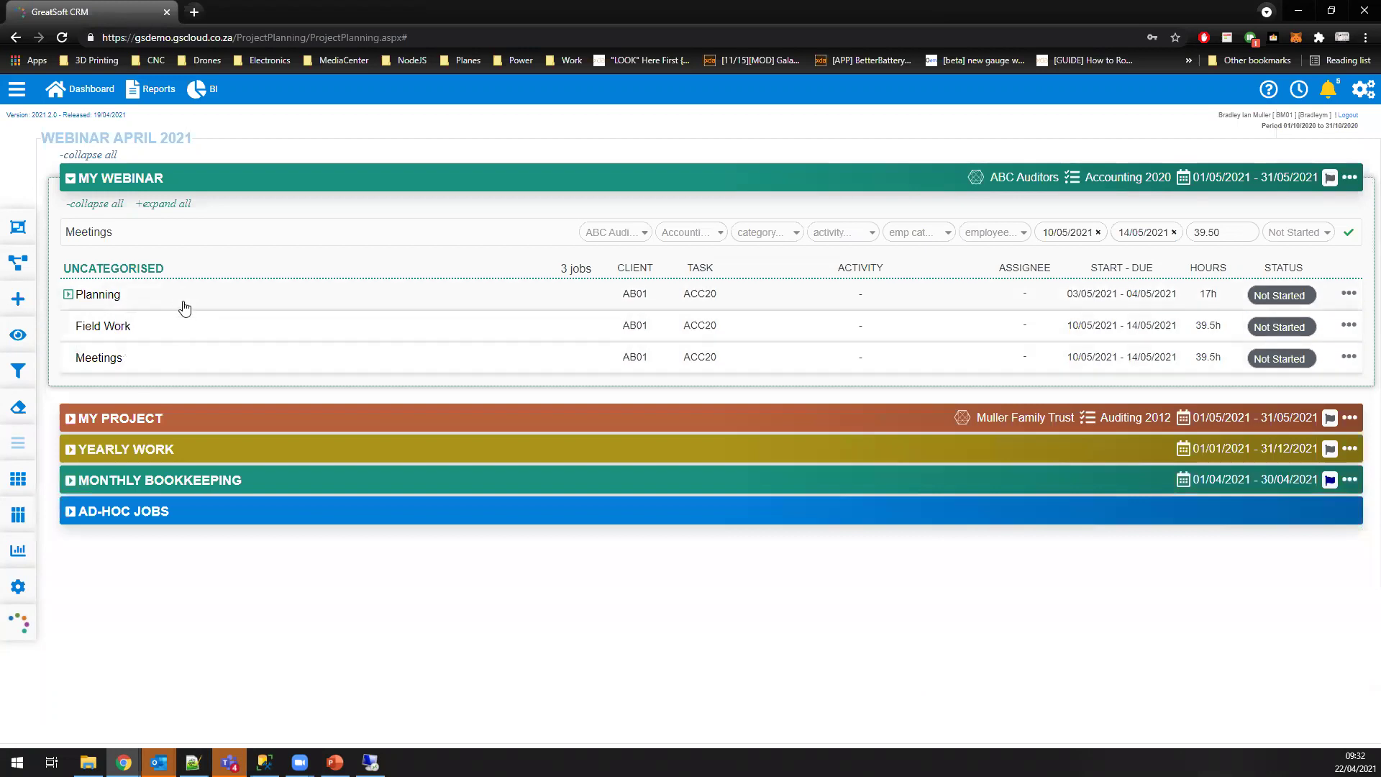
Step: Post the comment "Please can we meeting in Room A" on the first Dicussions sub job under Planning, with "Room A" coloured light turquoise
{"action": "left_click", "coordinate": [69, 296]}
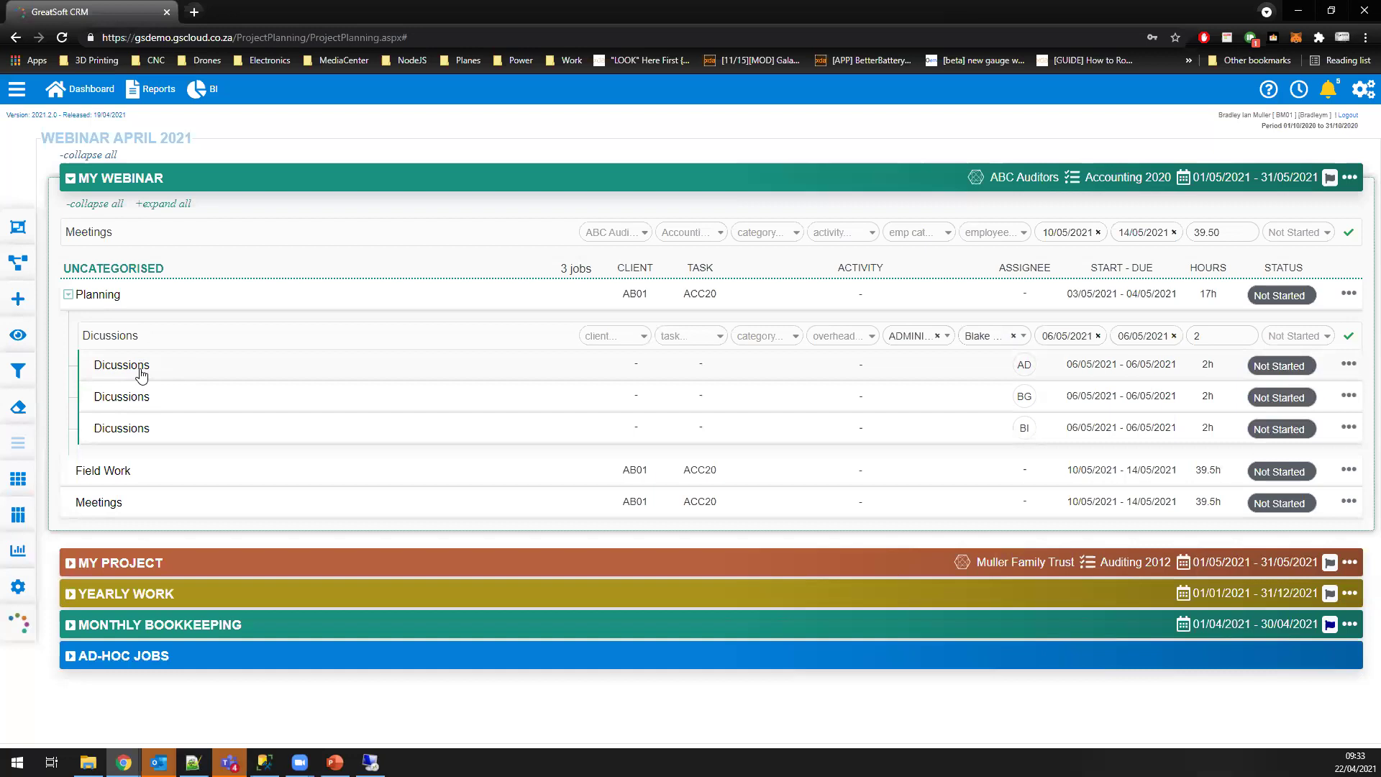
{"action": "left_click", "coordinate": [141, 369]}
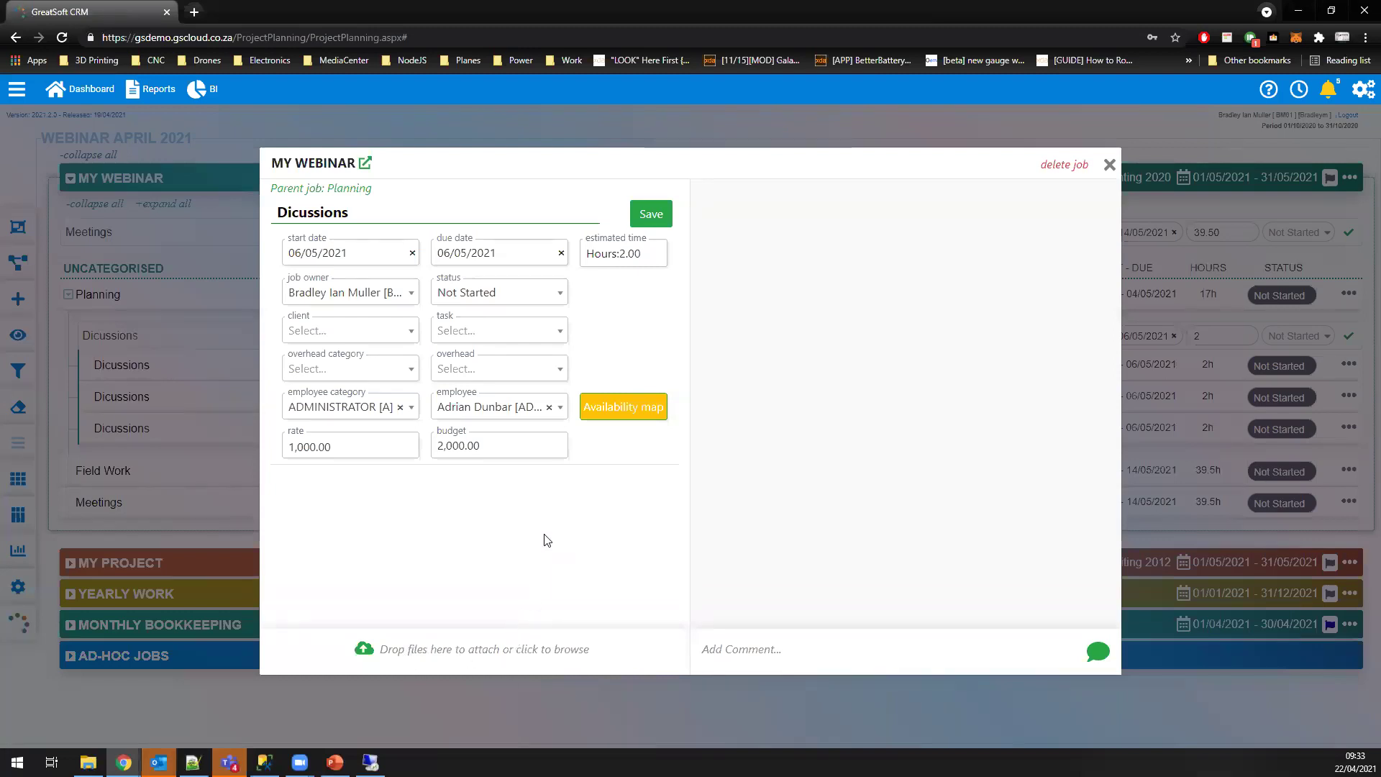
{"action": "left_click", "coordinate": [801, 645]}
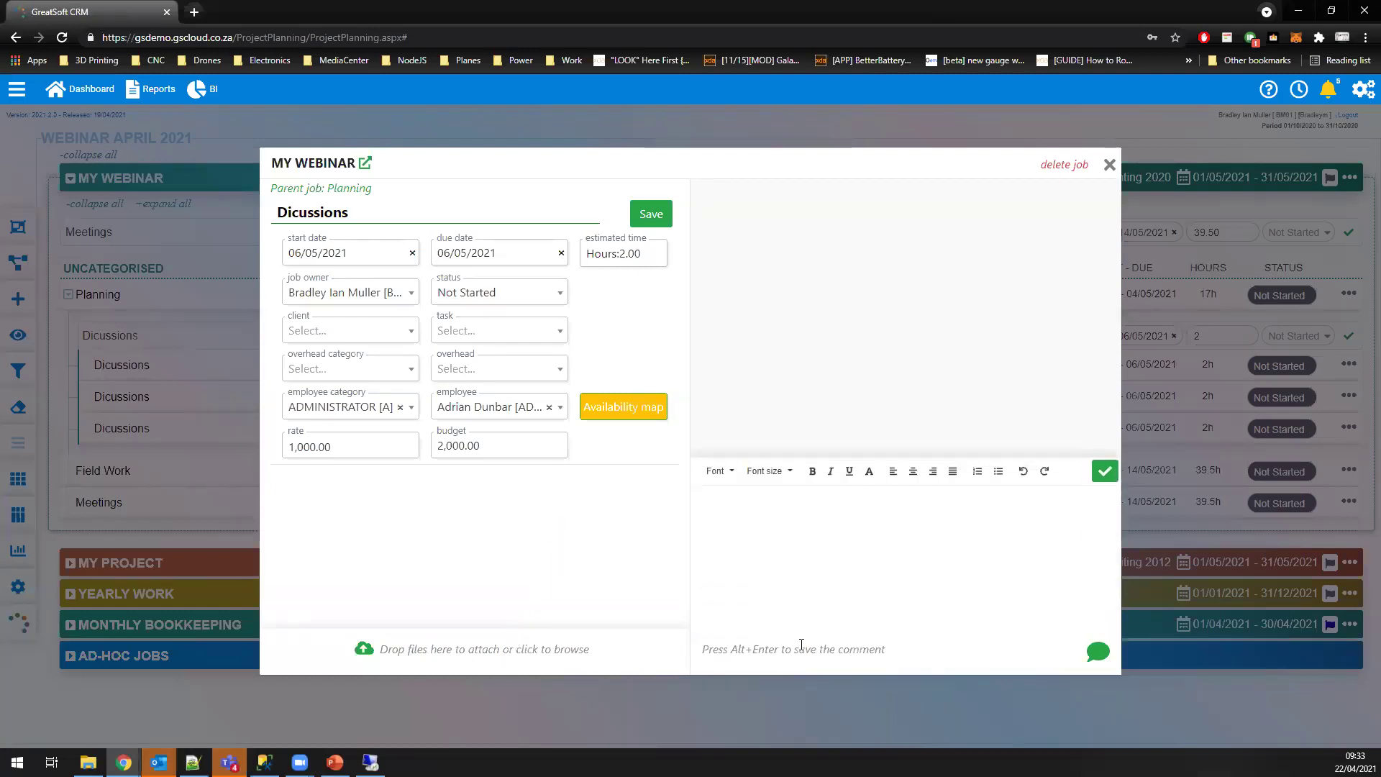
{"action": "type", "text": "Please can we meeting in Room A"}
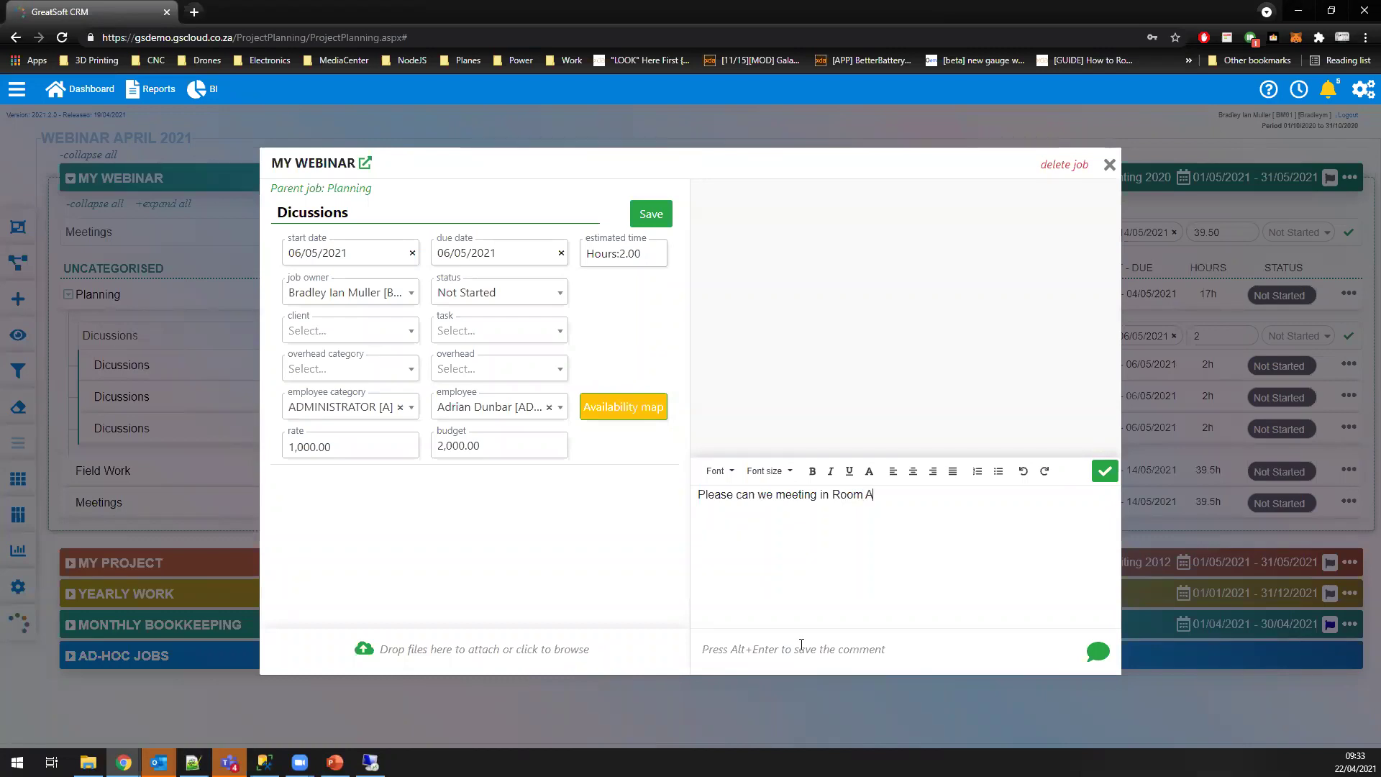
{"action": "left_click_drag", "start_coordinate": [831, 495], "coordinate": [873, 496]}
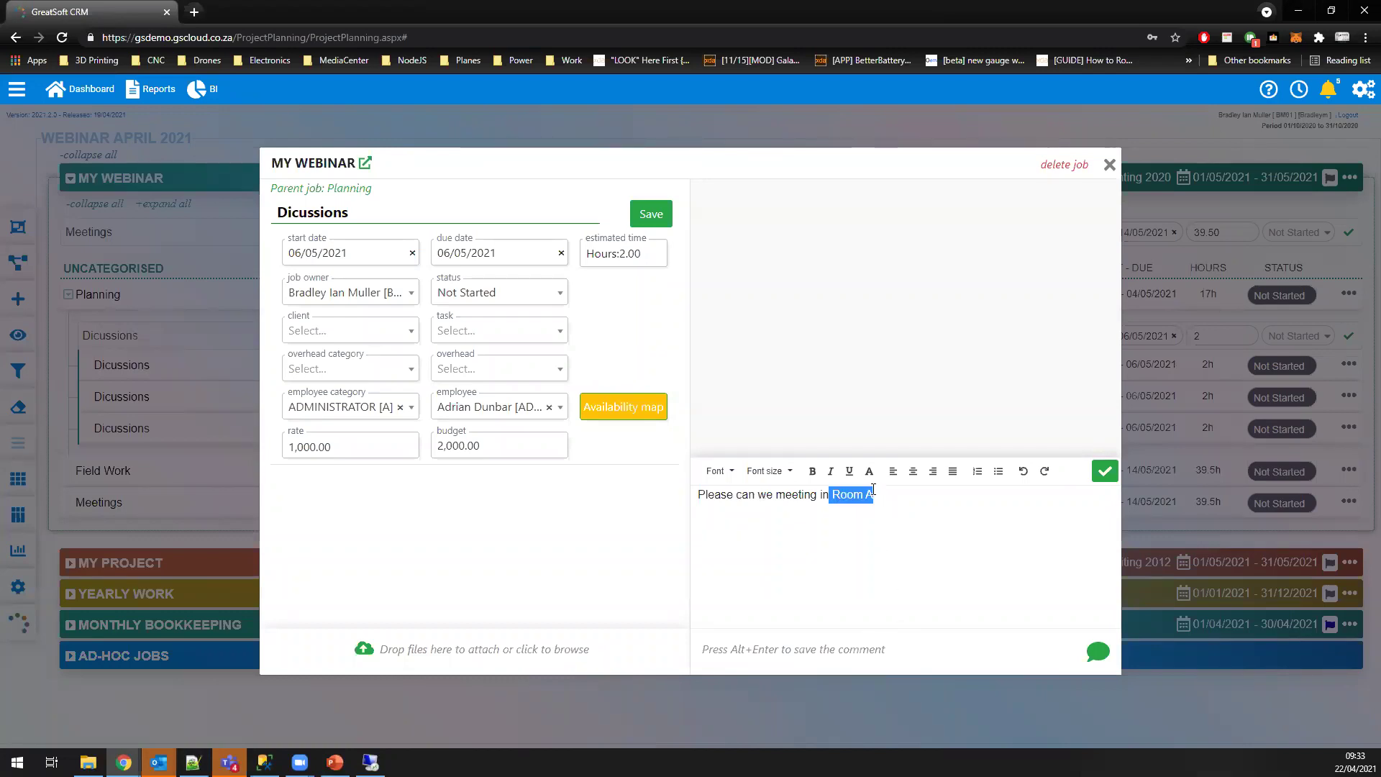
{"action": "left_click", "coordinate": [869, 471]}
{"action": "left_click", "coordinate": [859, 522]}
{"action": "left_click", "coordinate": [1011, 537]}
{"action": "left_click", "coordinate": [1105, 471]}
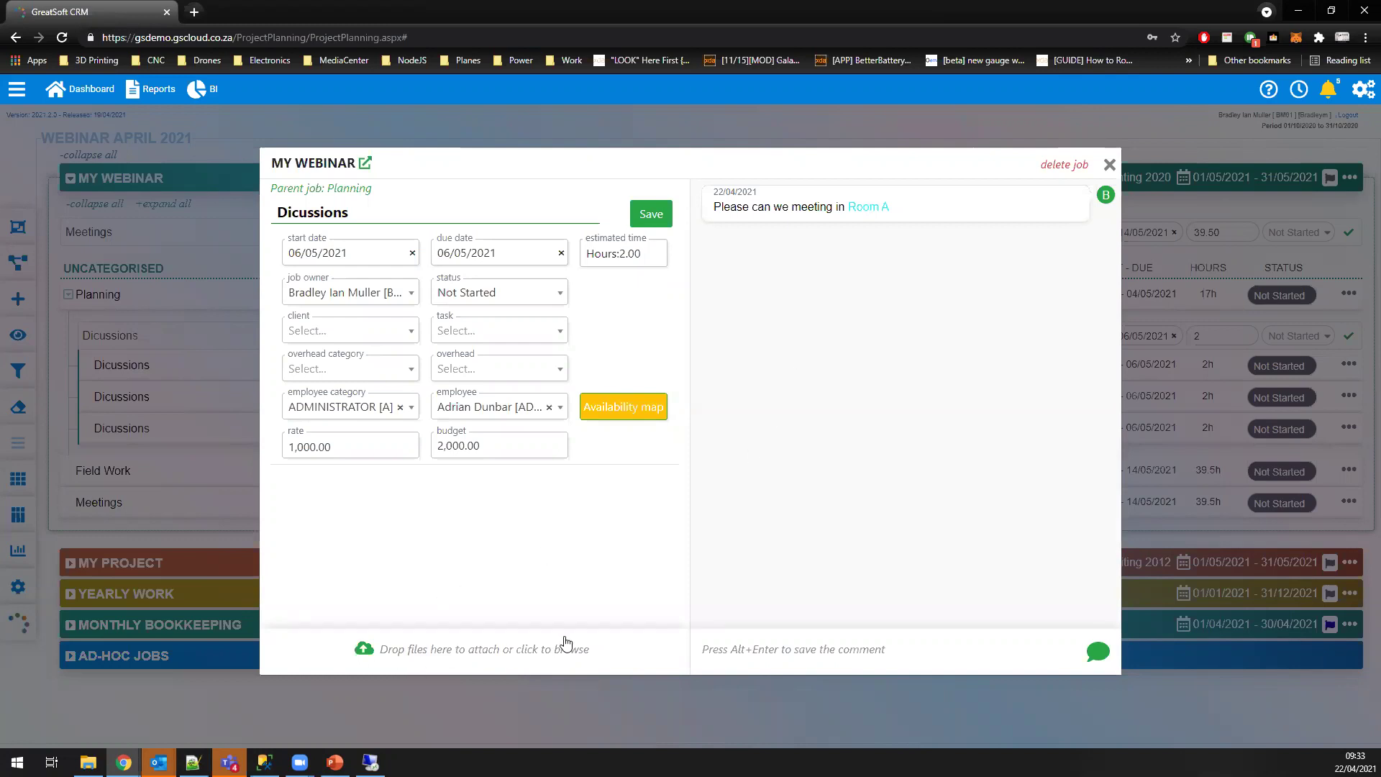
Step: Try to attach the Zoom shortcut from the Desktop folder to the Dicussions sub job
{"action": "left_click", "coordinate": [414, 644]}
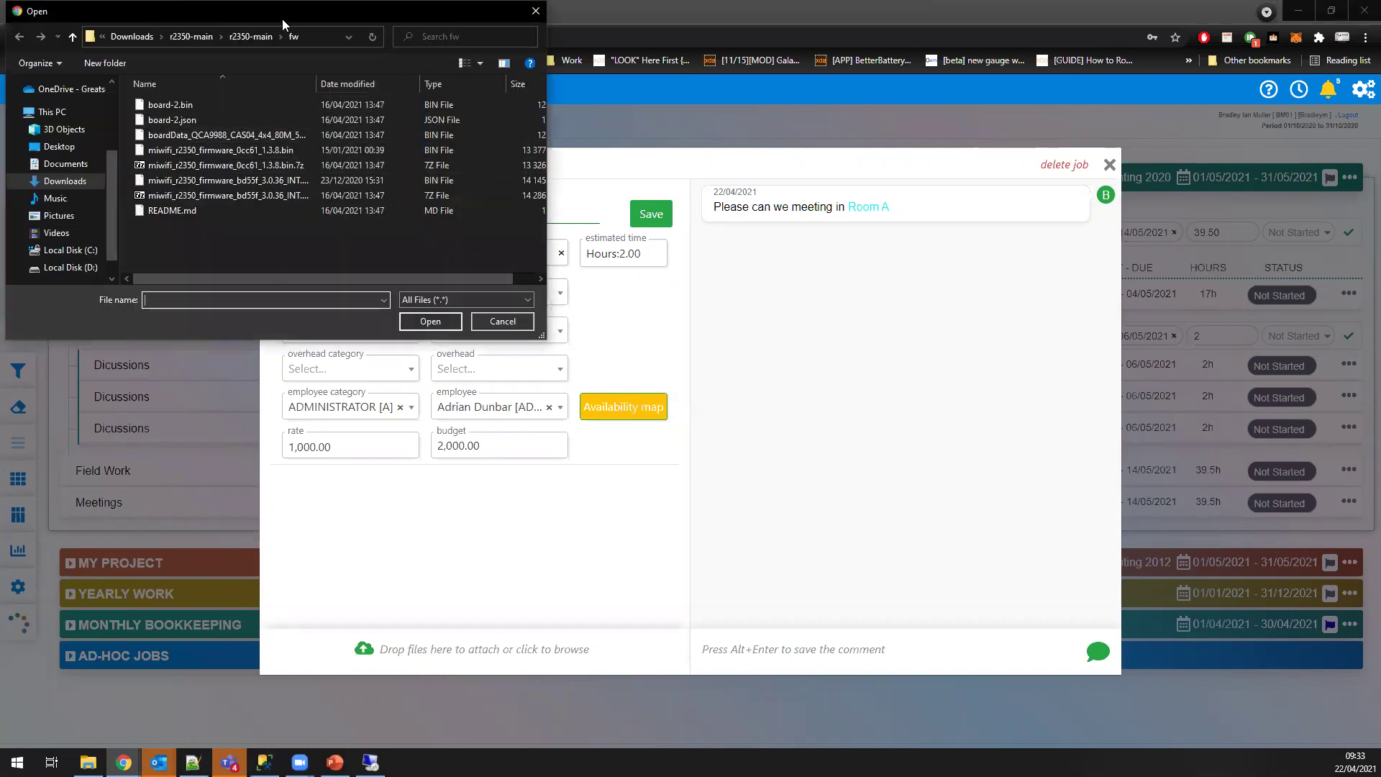
{"action": "left_click_drag", "start_coordinate": [282, 19], "coordinate": [301, 63]}
{"action": "left_click_drag", "start_coordinate": [128, 217], "coordinate": [129, 128]}
{"action": "scroll", "coordinate": [113, 199], "scroll_direction": "down", "scroll_amount": 2}
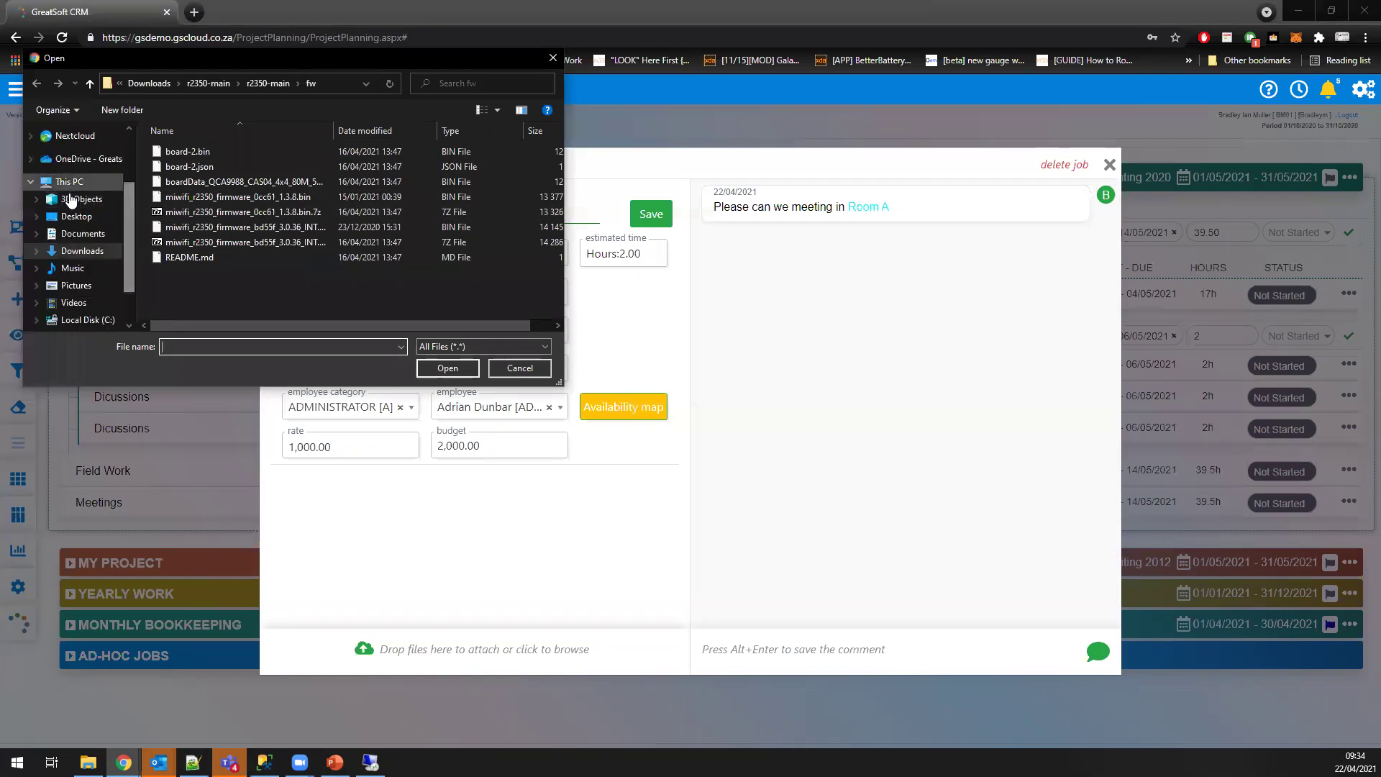
{"action": "left_click", "coordinate": [83, 217]}
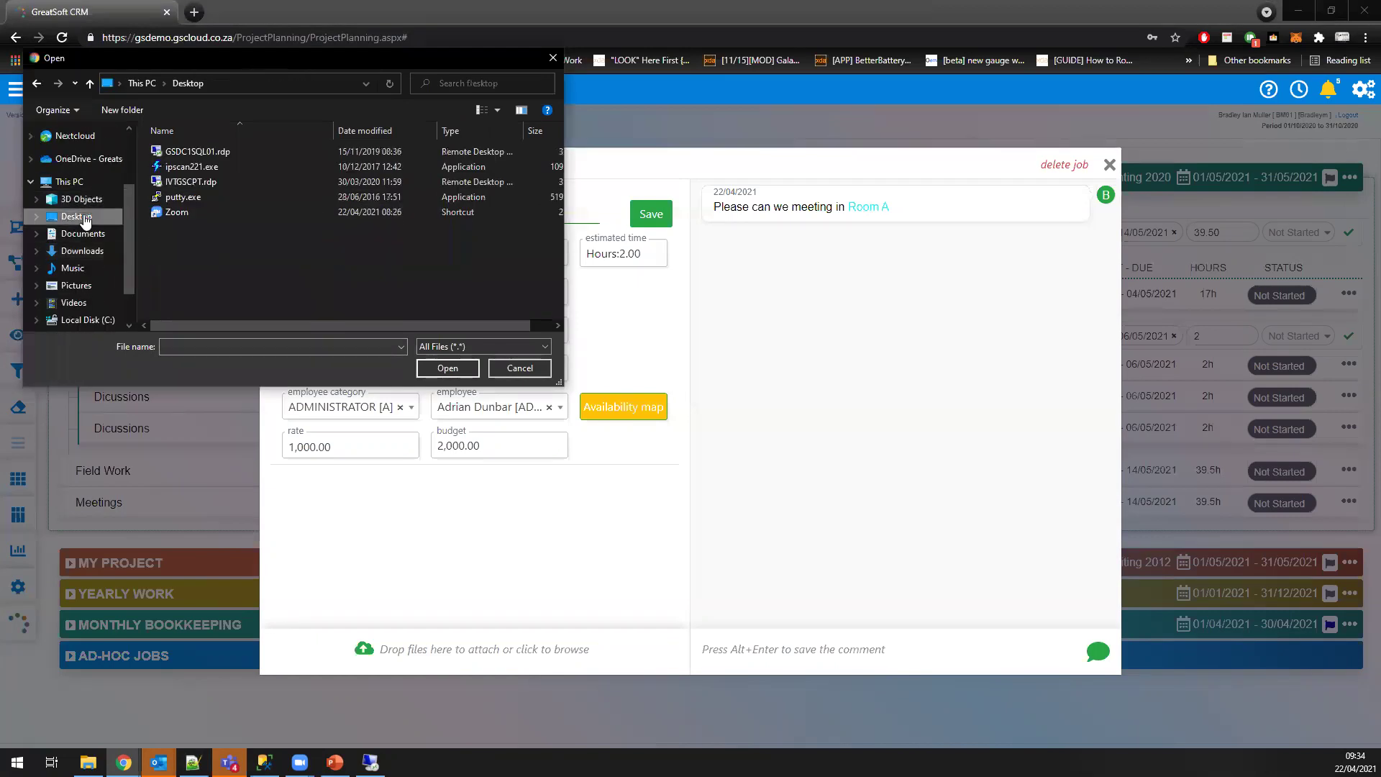
{"action": "left_click_drag", "start_coordinate": [176, 211], "coordinate": [167, 249]}
{"action": "double_click", "coordinate": [171, 213]}
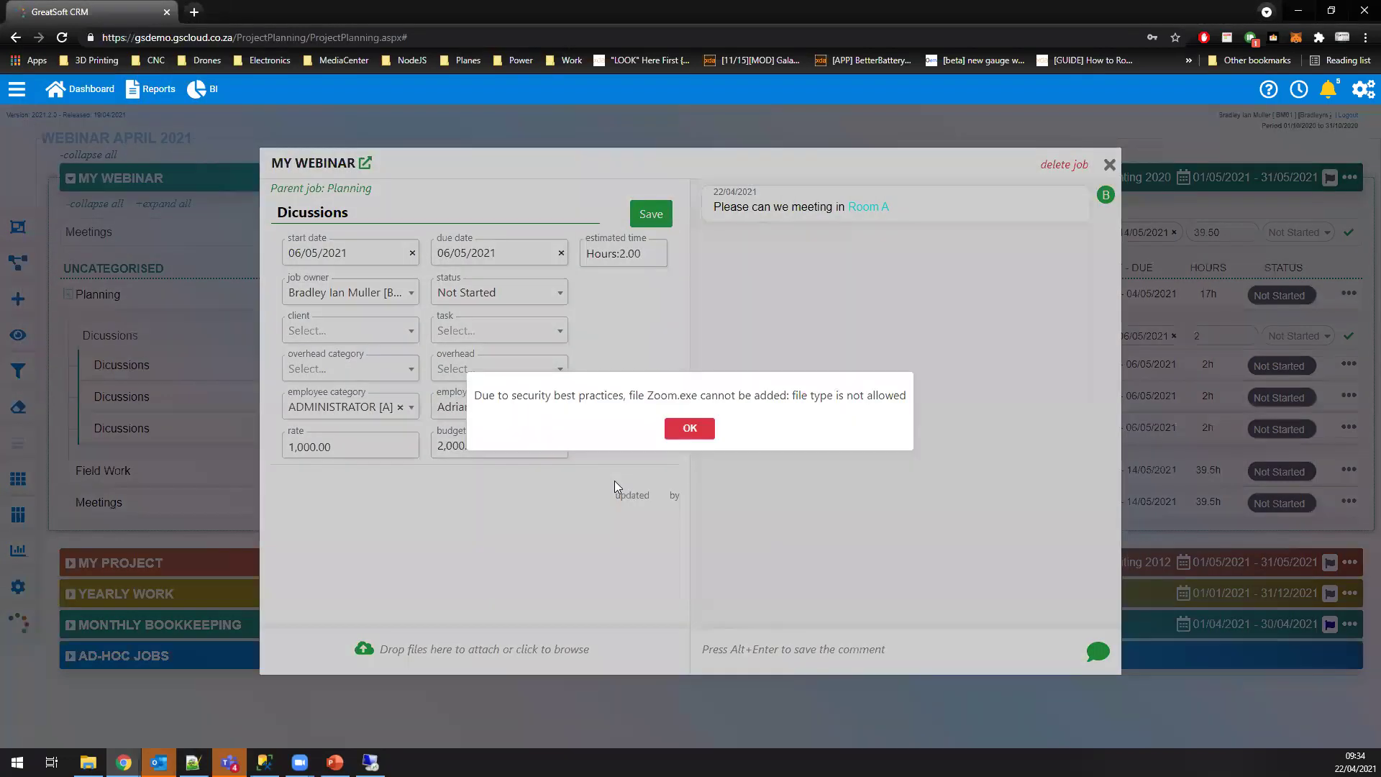
{"action": "left_click", "coordinate": [701, 426]}
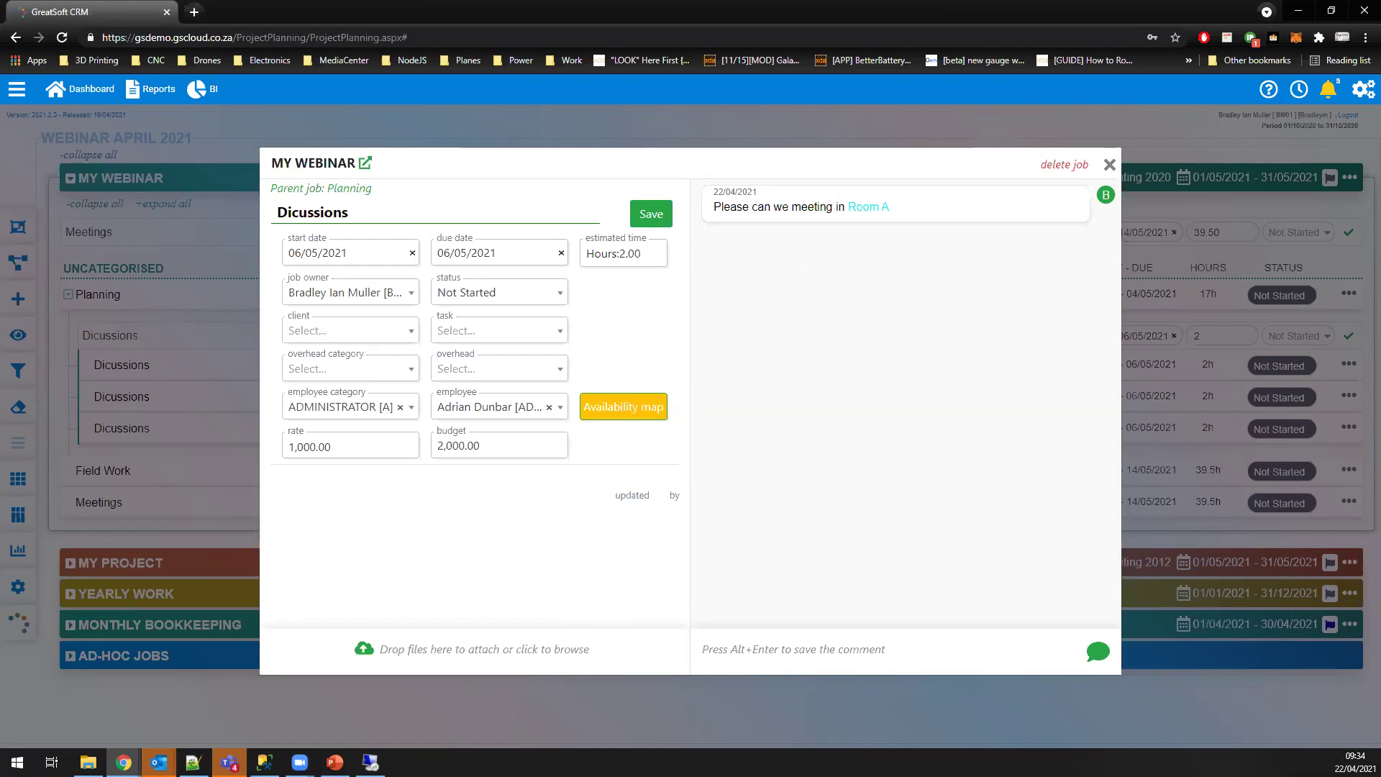
Step: Close the Dicussions sub job's details and expand the Planning job to show its sub jobs
{"action": "left_click", "coordinate": [22, 98]}
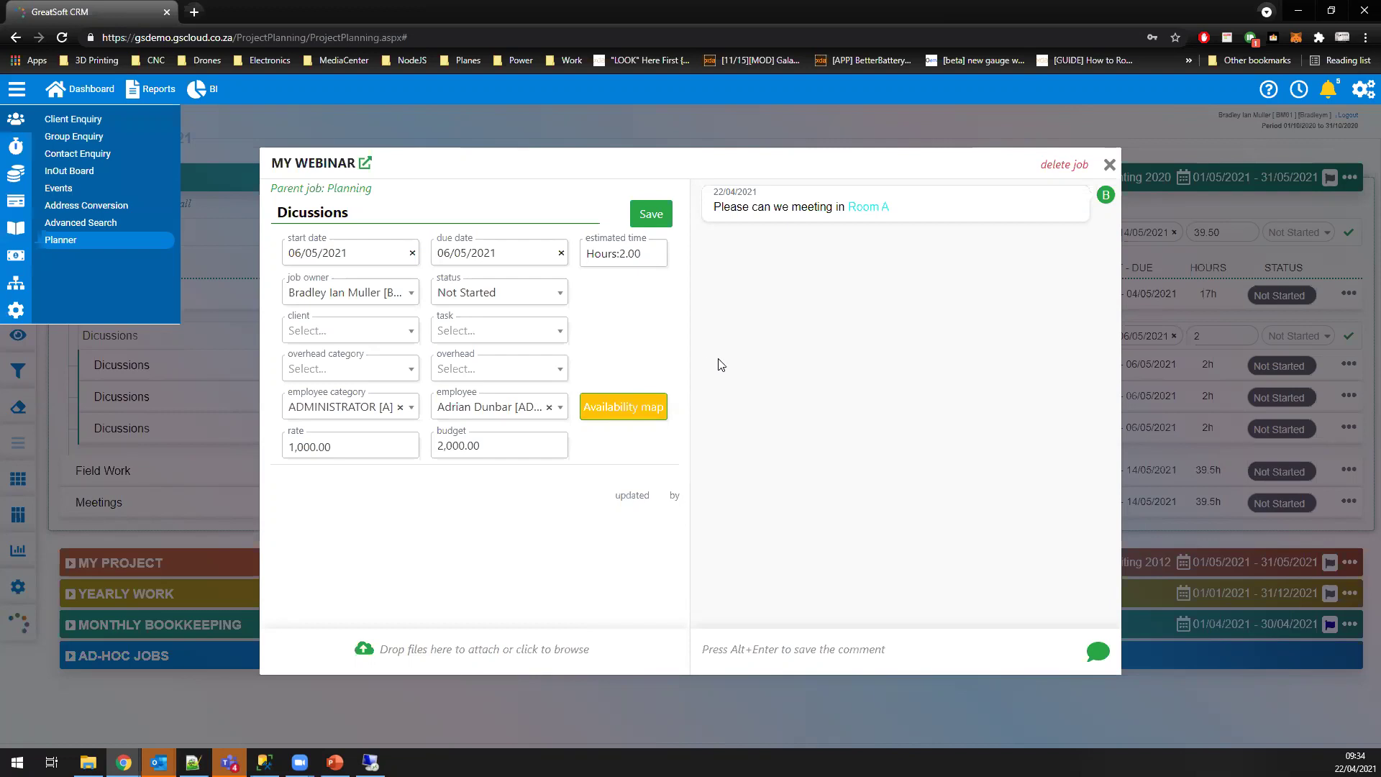
{"action": "left_click", "coordinate": [1109, 164]}
{"action": "left_click", "coordinate": [68, 294]}
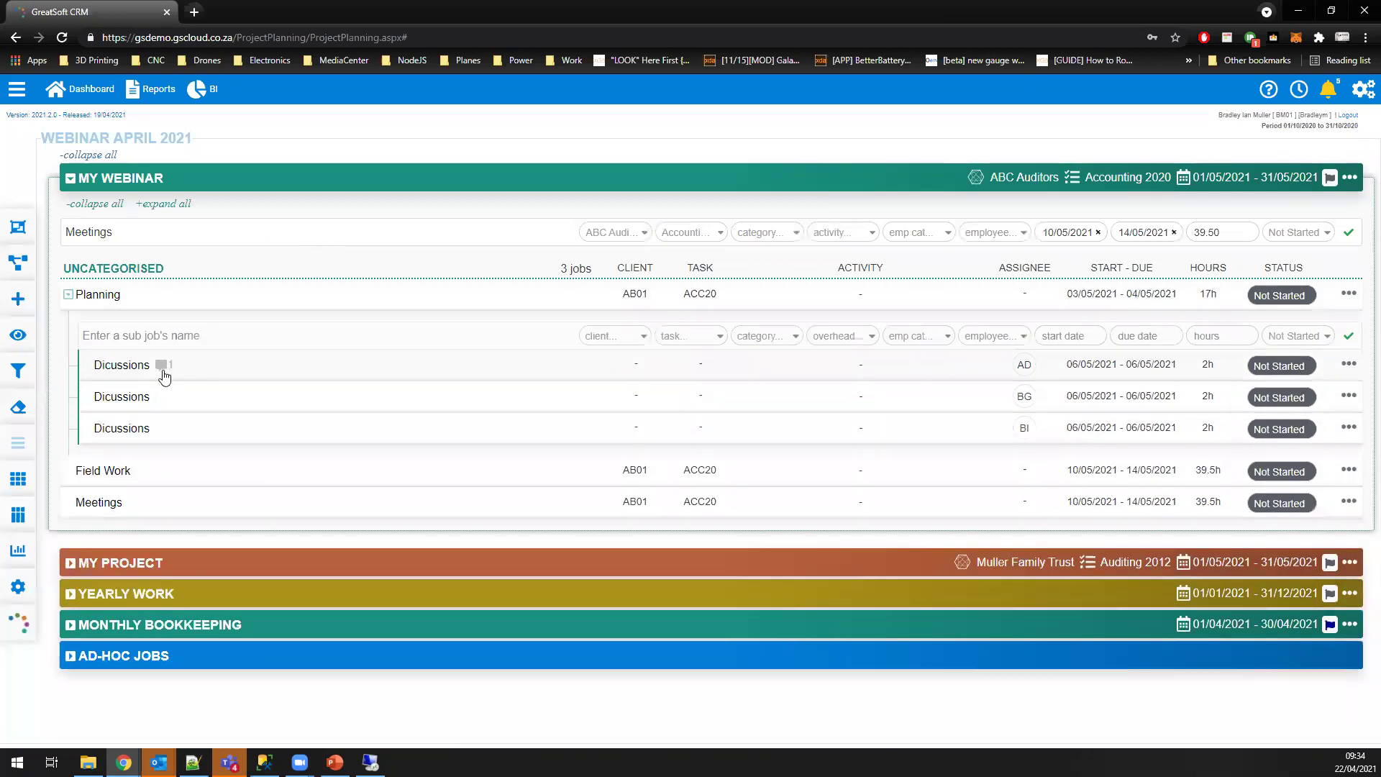
Step: Open the My Webinar project's details, browse for a file to attach and cancel the file selection
{"action": "left_click", "coordinate": [133, 180]}
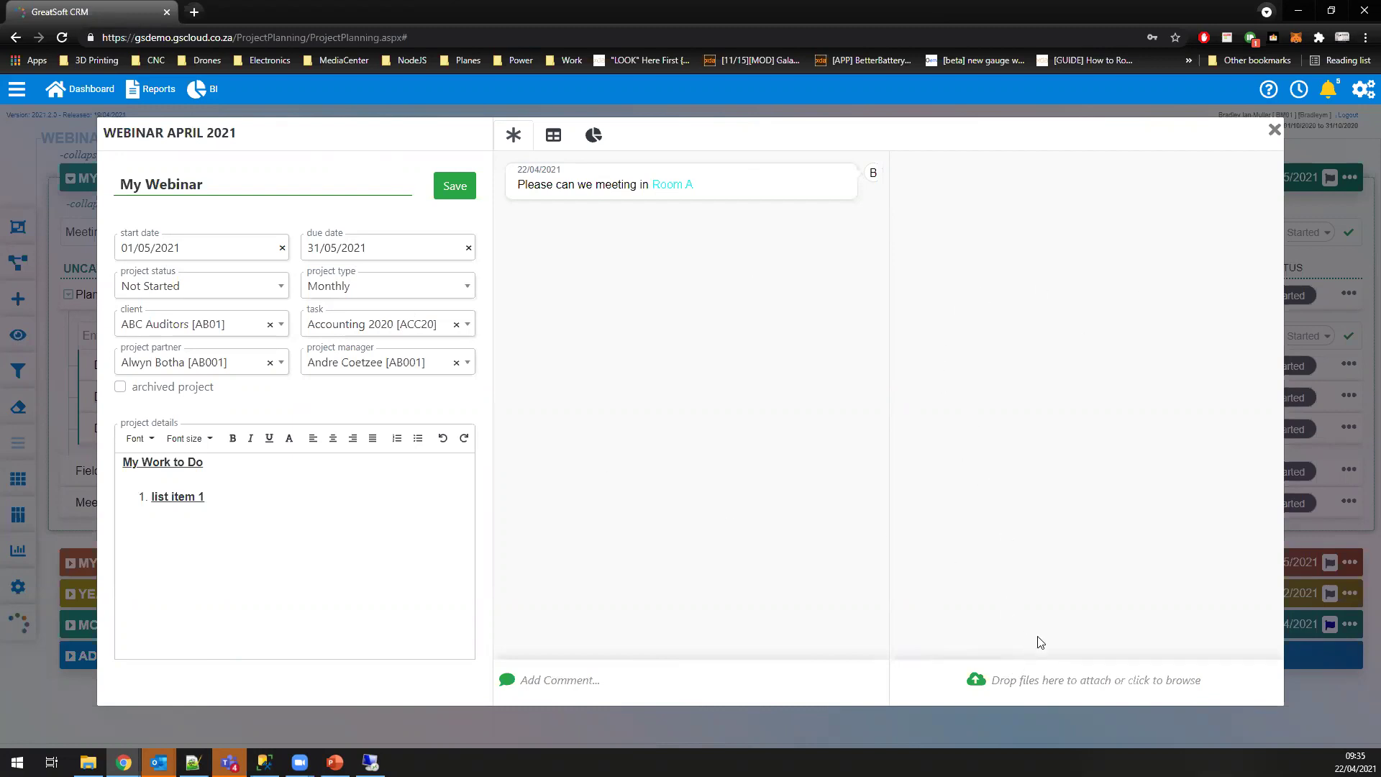
{"action": "left_click", "coordinate": [1063, 683]}
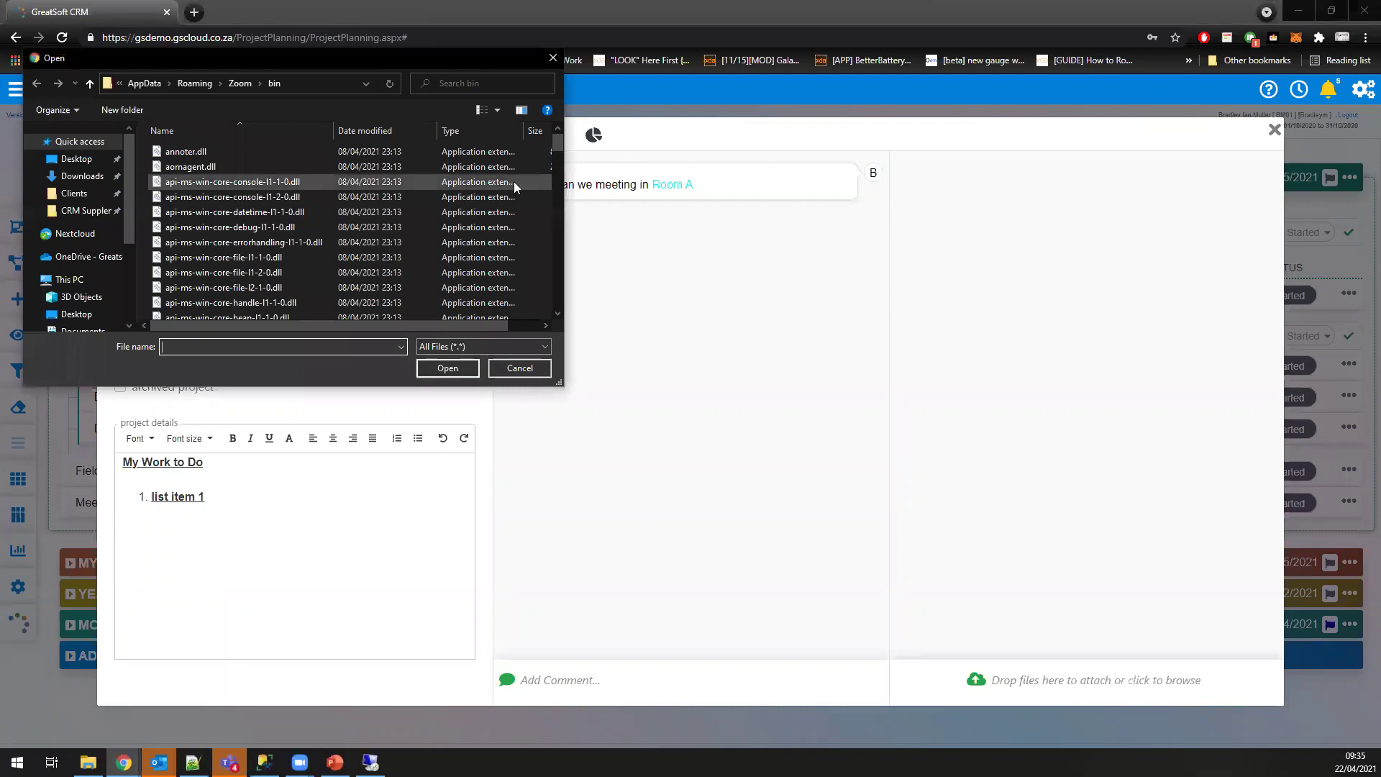
{"action": "left_click", "coordinate": [552, 60]}
Step: Post the comment "Projent has been put on Hold" on the My Webinar project, with "Hold" coloured red
{"action": "left_click", "coordinate": [532, 677]}
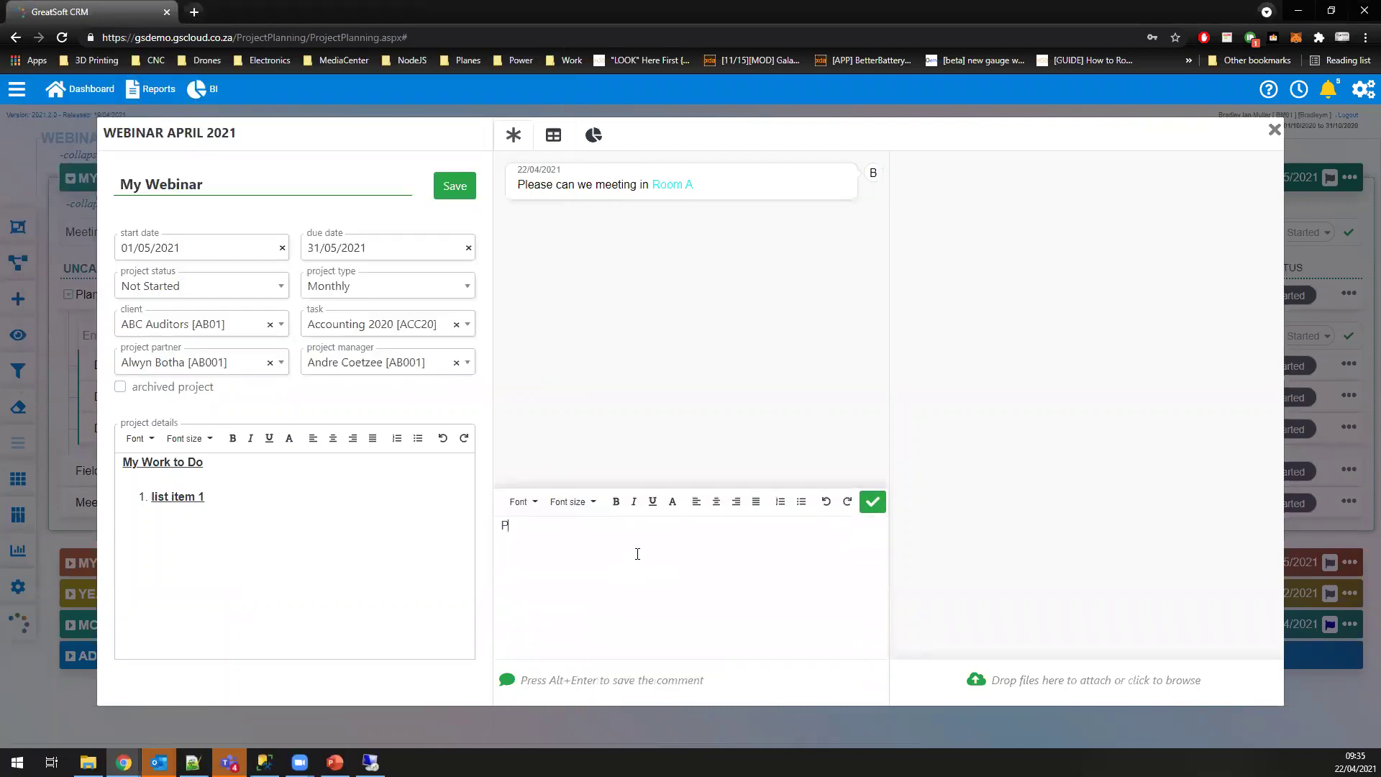
{"action": "type", "text": "Projent has been put on Hold"}
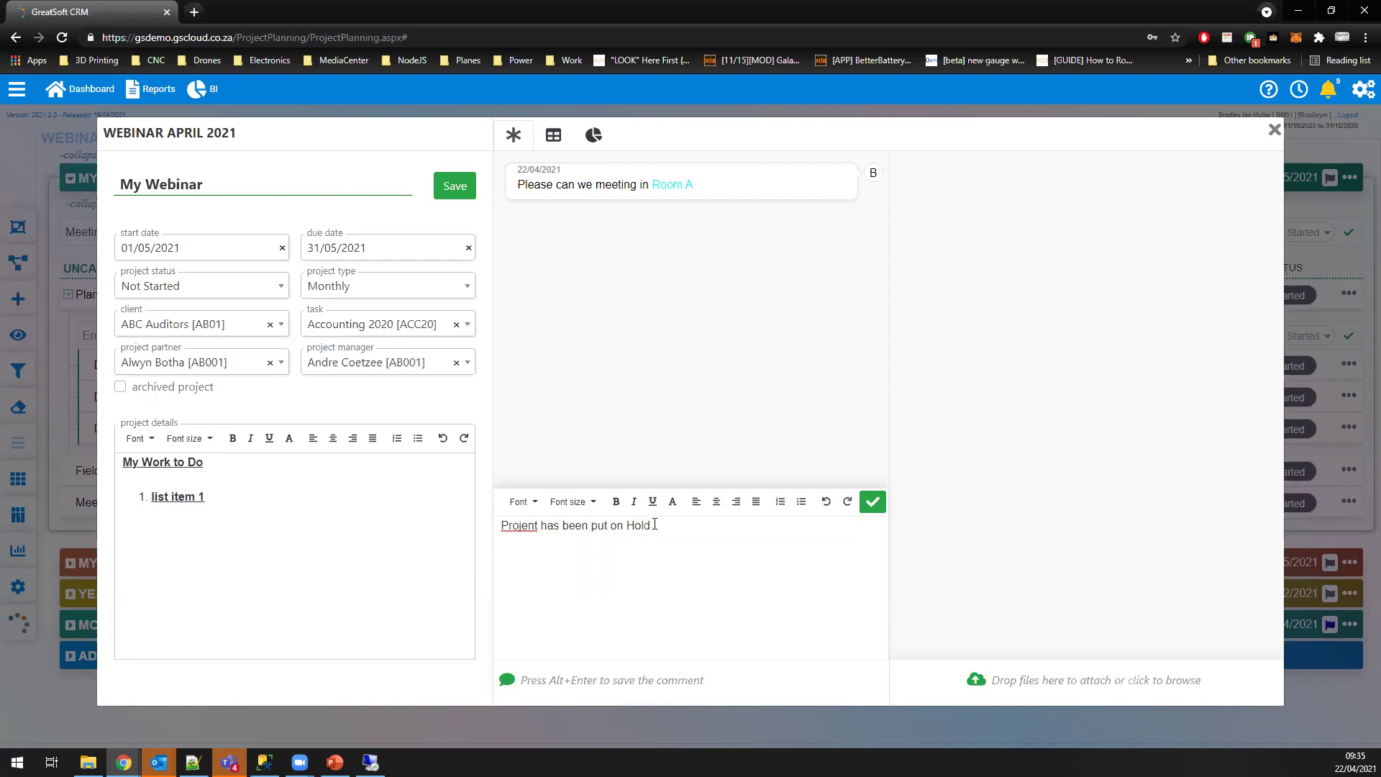
{"action": "left_click_drag", "start_coordinate": [654, 525], "coordinate": [621, 526]}
{"action": "left_click", "coordinate": [672, 501]}
{"action": "left_click", "coordinate": [623, 545]}
{"action": "left_click", "coordinate": [872, 501]}
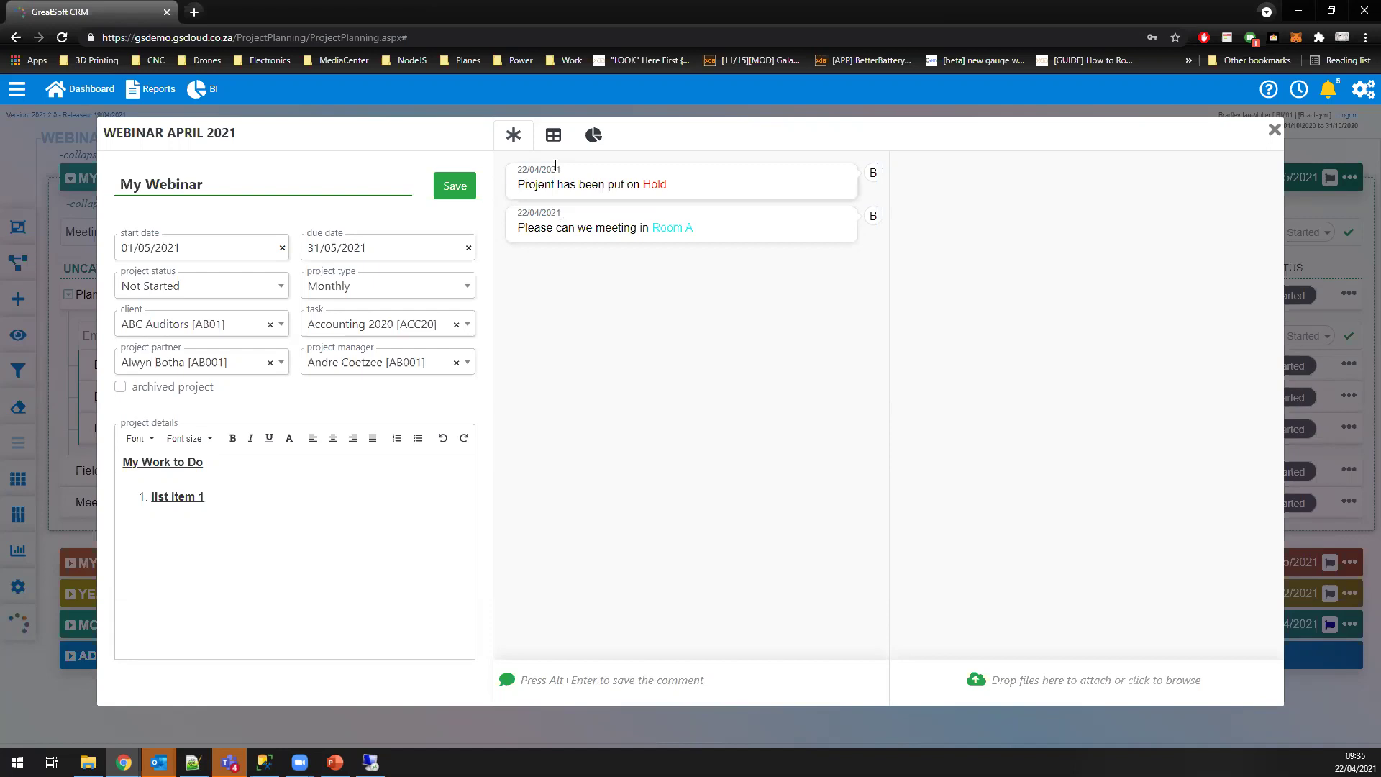
Step: Review the My Webinar project's budget and actuals table and its charts, and close the project details
{"action": "left_click", "coordinate": [554, 135]}
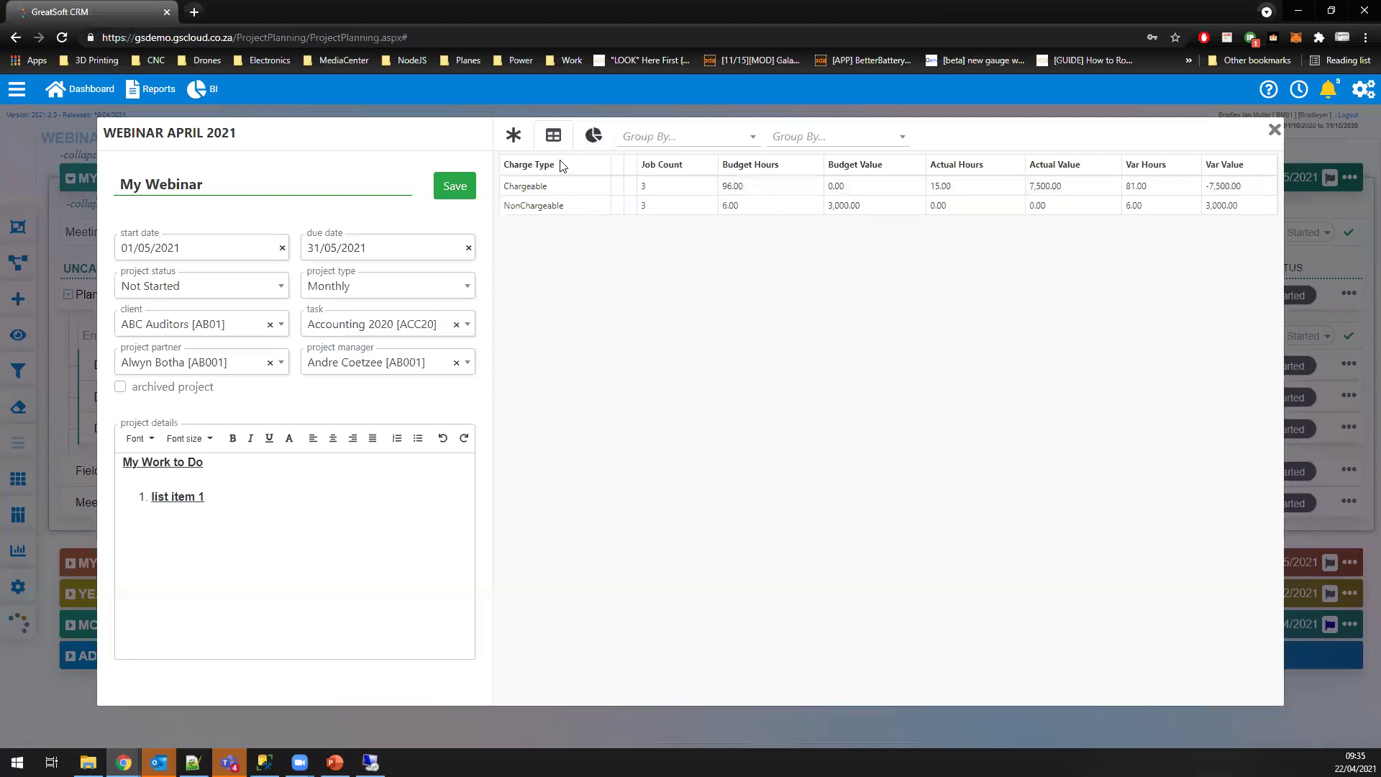
{"action": "left_click", "coordinate": [593, 137]}
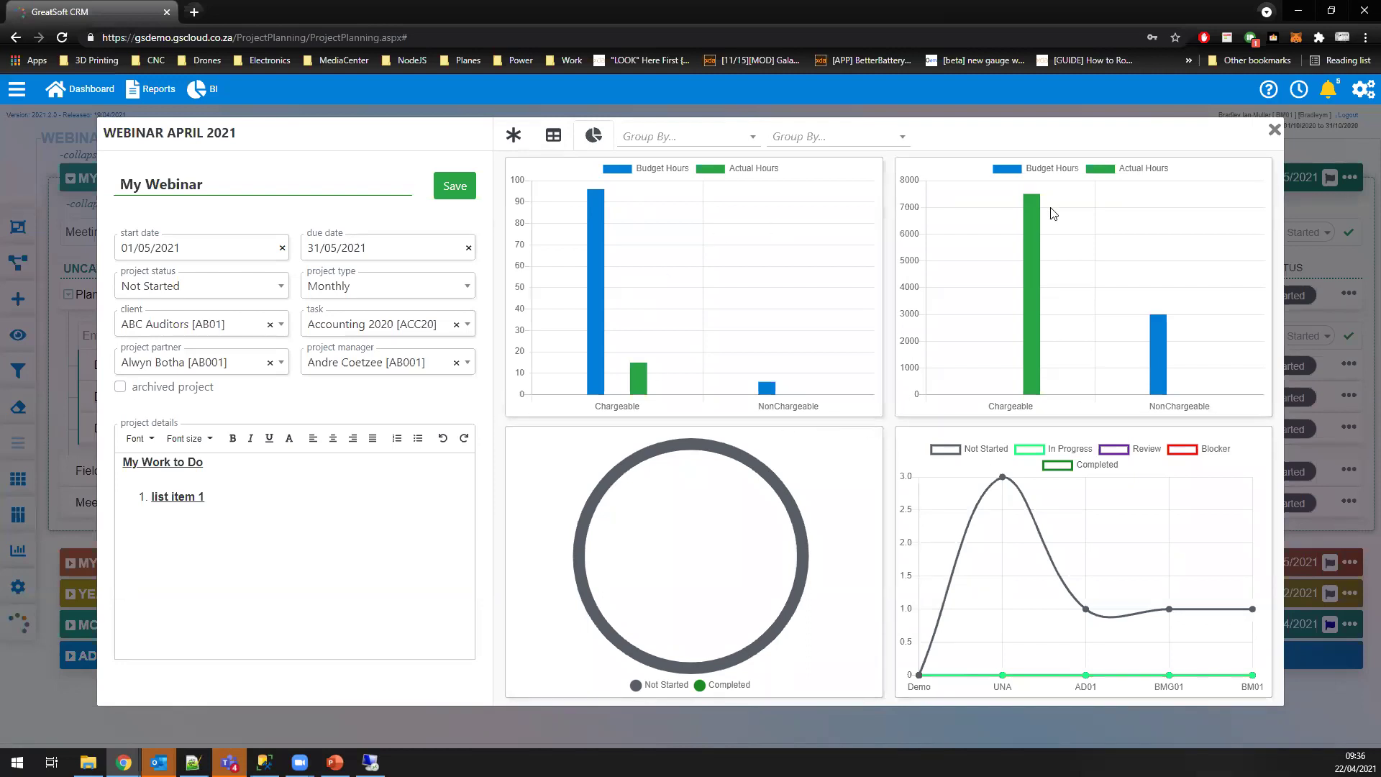
{"action": "left_click", "coordinate": [1274, 129]}
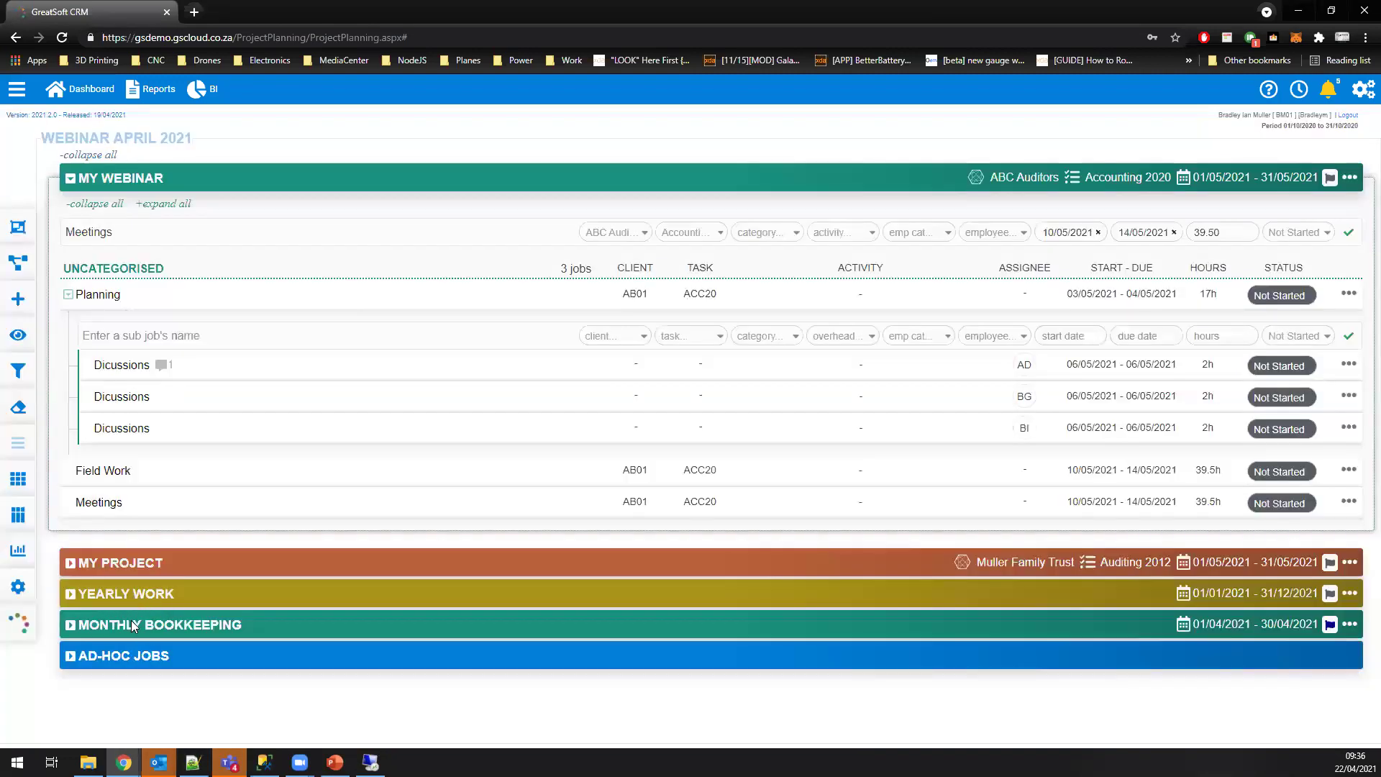
Step: Review the Monthly Bookkeeping project's table and charts grouped by Employee, and close the project details
{"action": "left_click", "coordinate": [151, 620]}
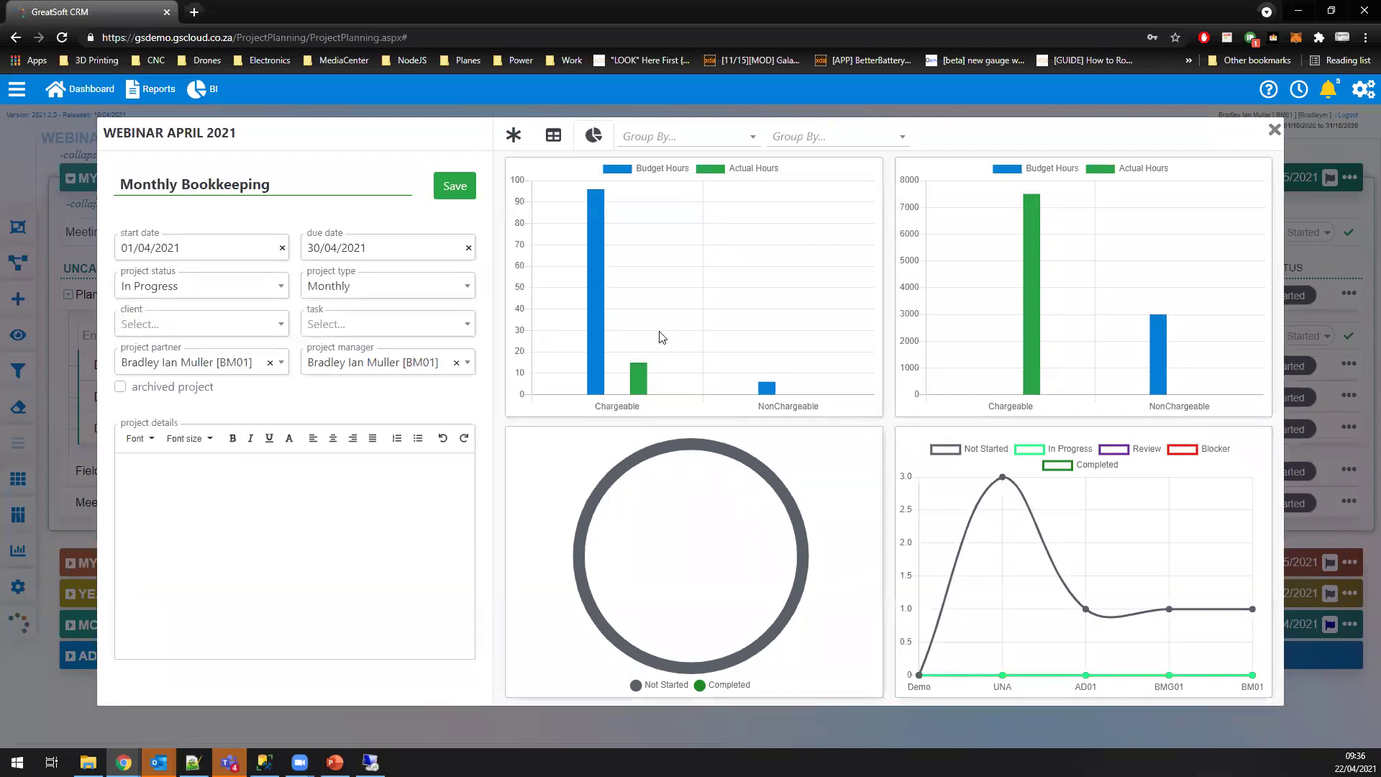
{"action": "left_click", "coordinate": [553, 135]}
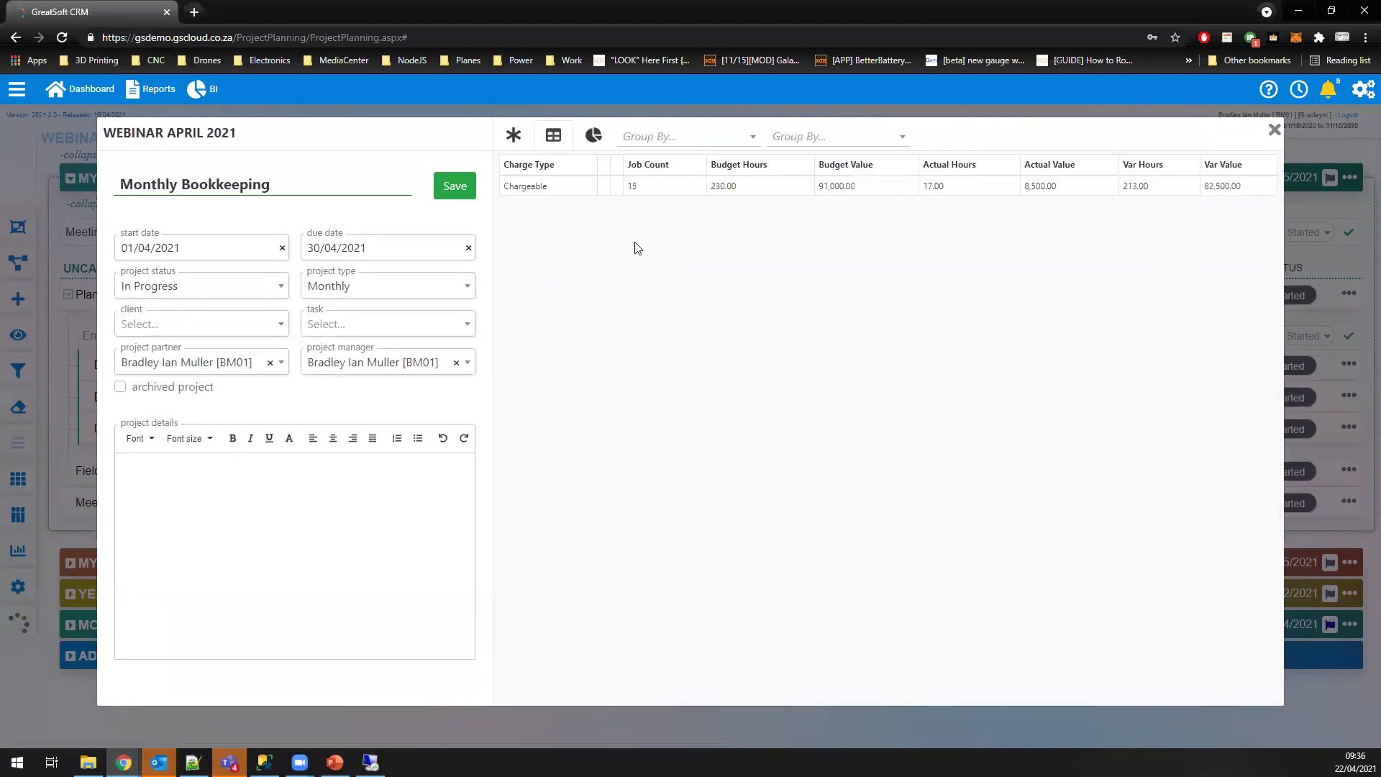
{"action": "left_click", "coordinate": [647, 139]}
{"action": "left_click", "coordinate": [661, 200]}
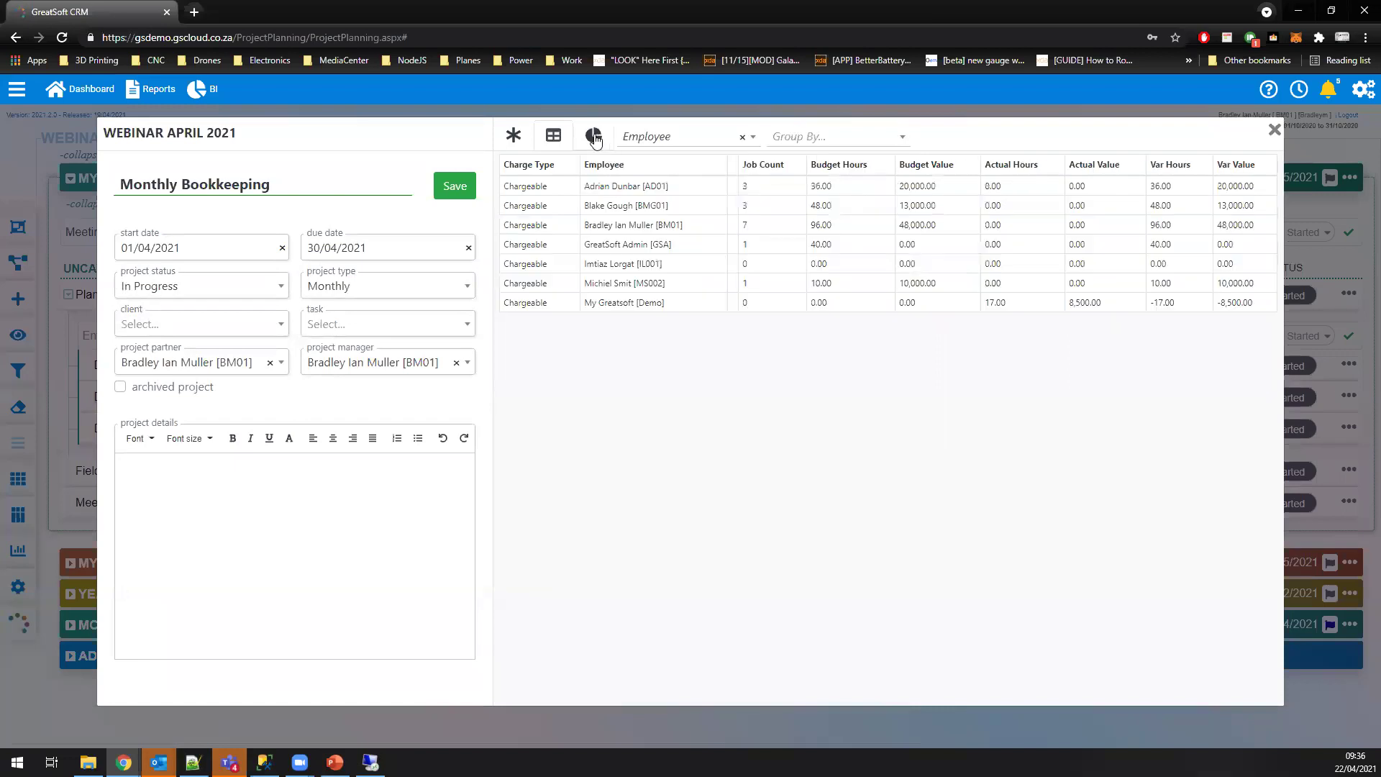
{"action": "left_click", "coordinate": [598, 146]}
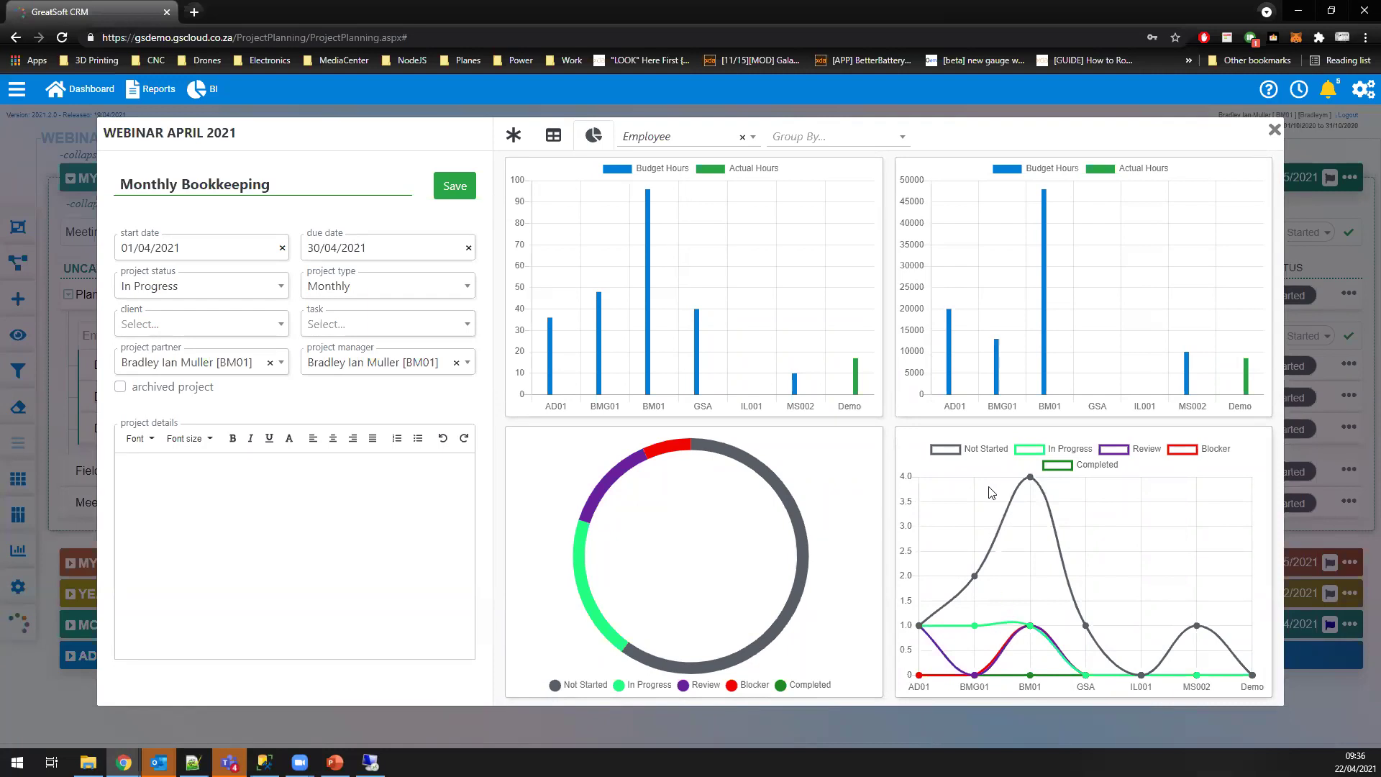
{"action": "left_click", "coordinate": [552, 139]}
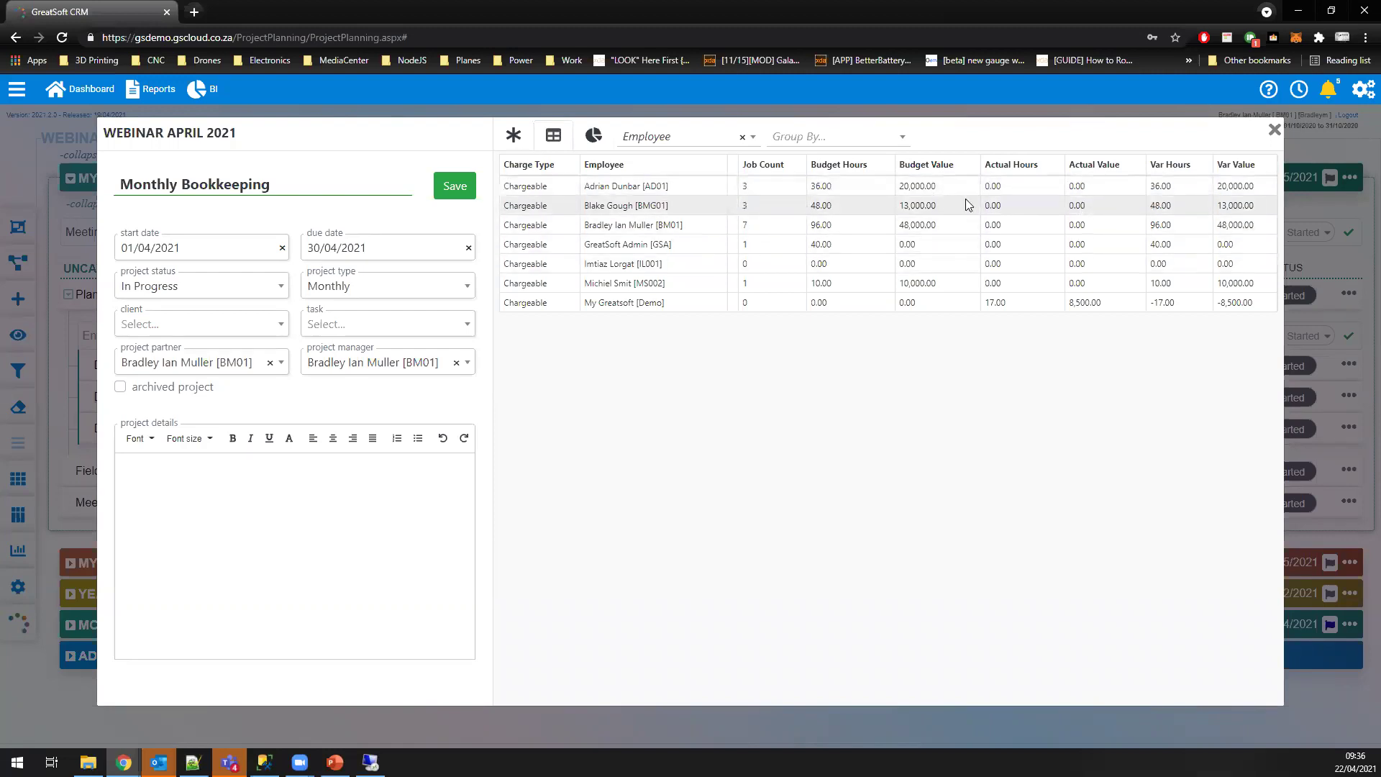
{"action": "left_click", "coordinate": [1274, 130]}
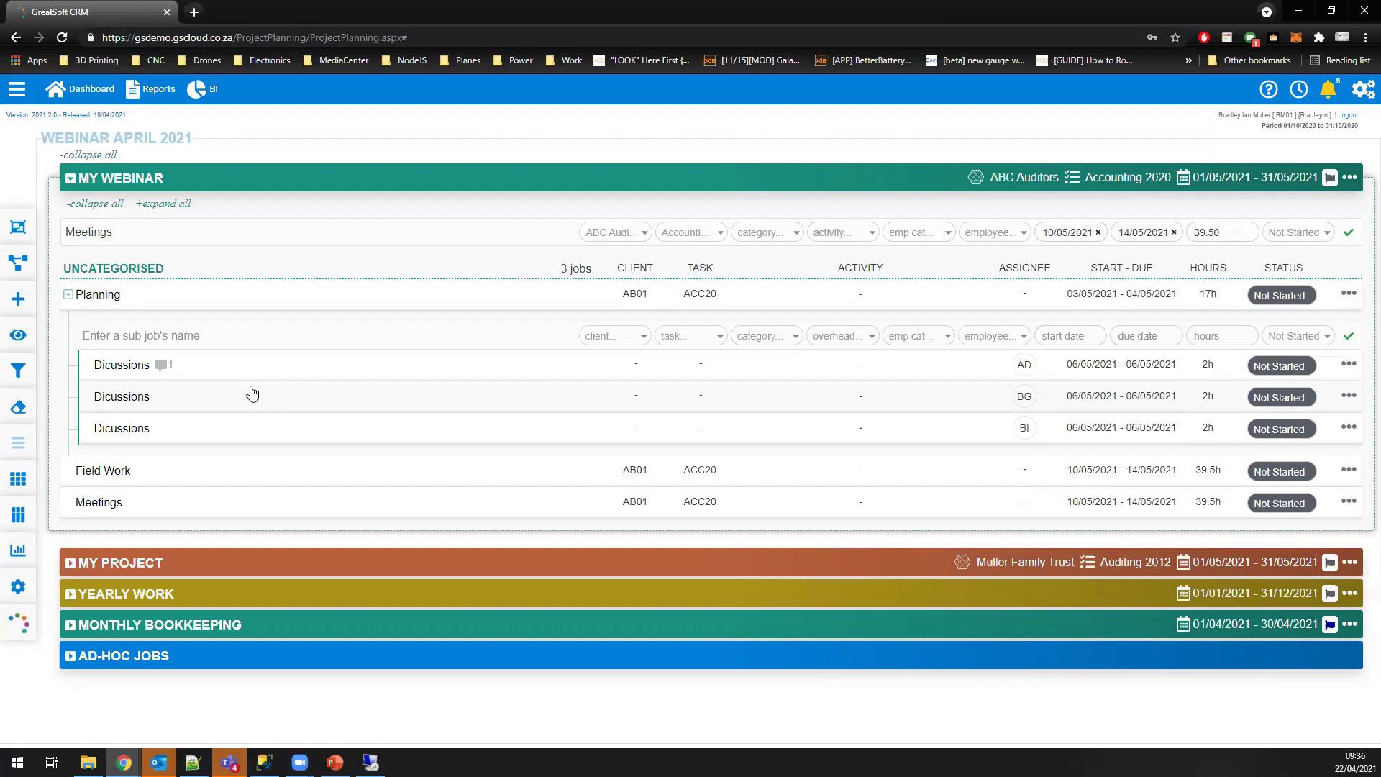
Step: Collapse the My Webinar project and show only My Project on the board
{"action": "left_click", "coordinate": [69, 179]}
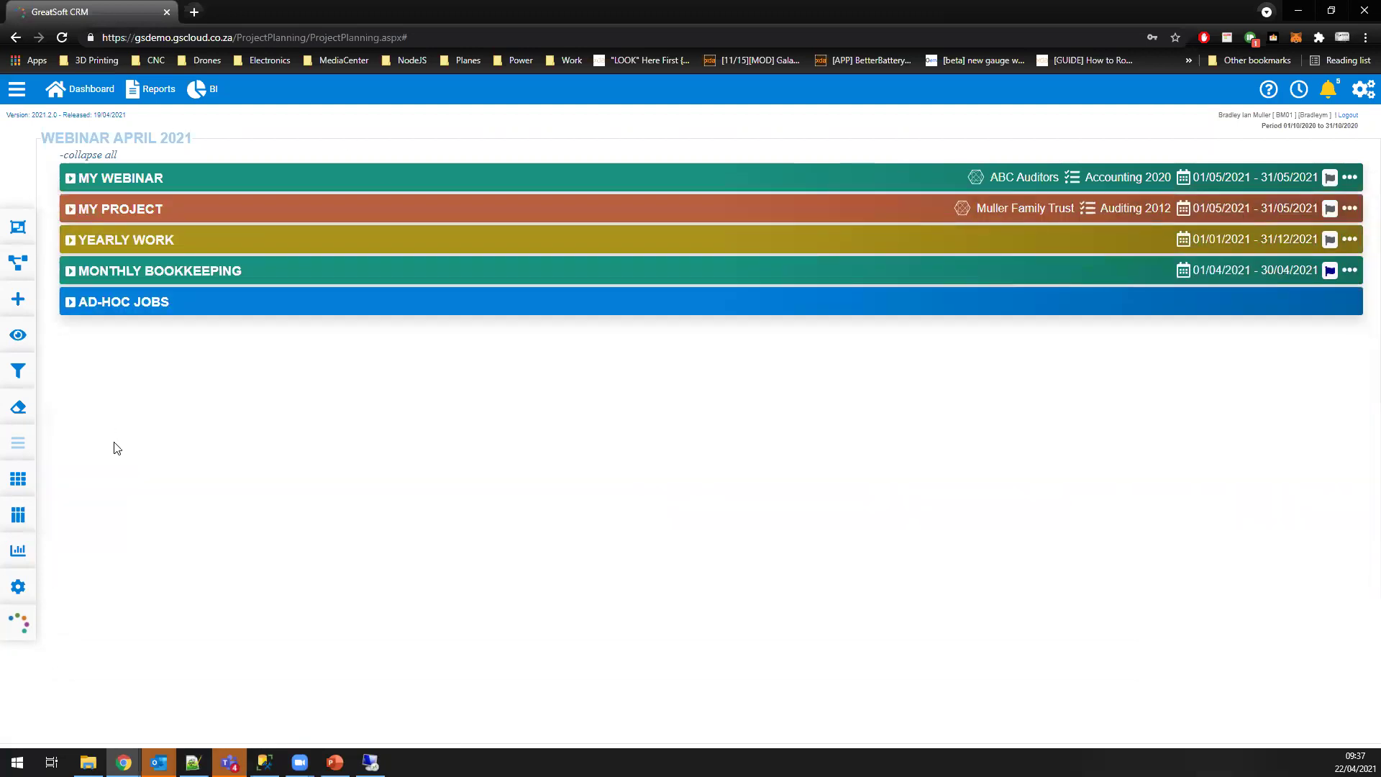
{"action": "mouse_move", "coordinate": [18, 262]}
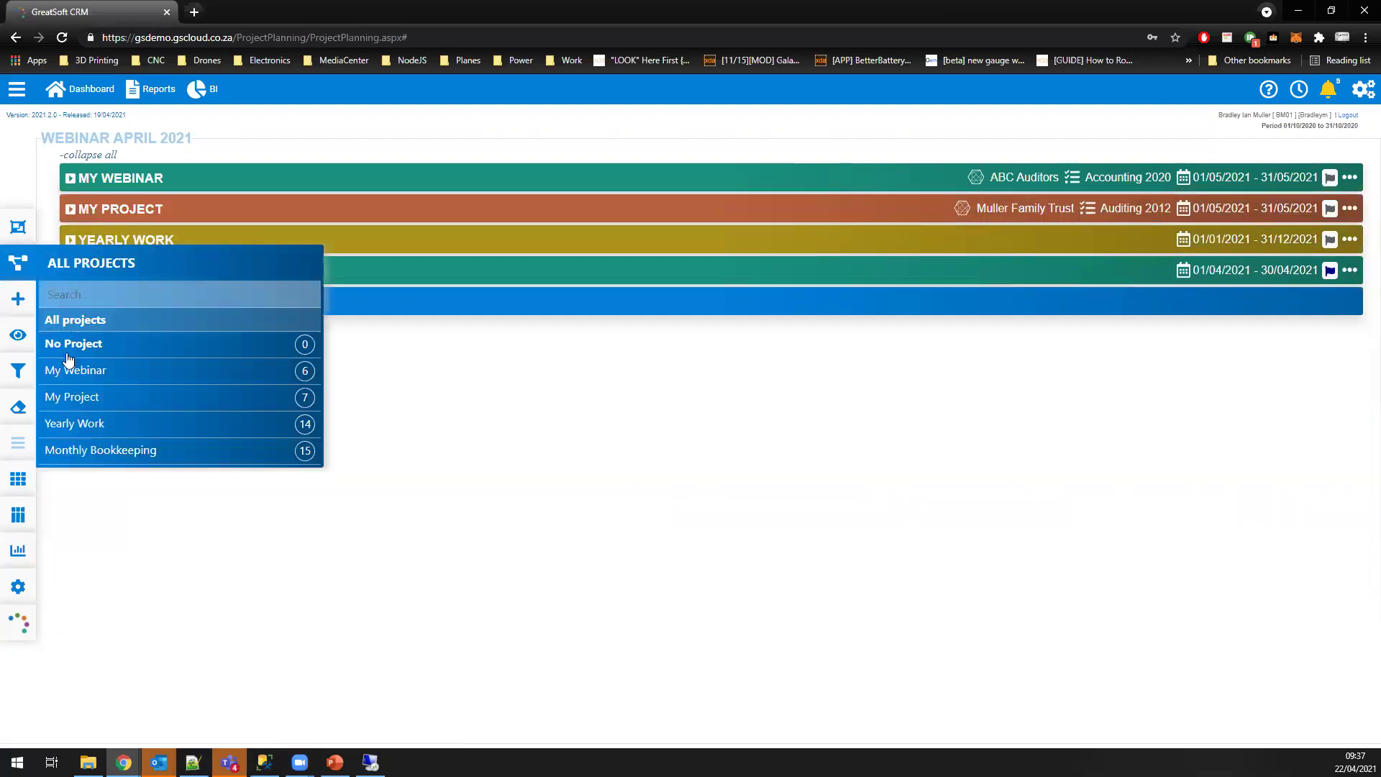
{"action": "left_click", "coordinate": [92, 404]}
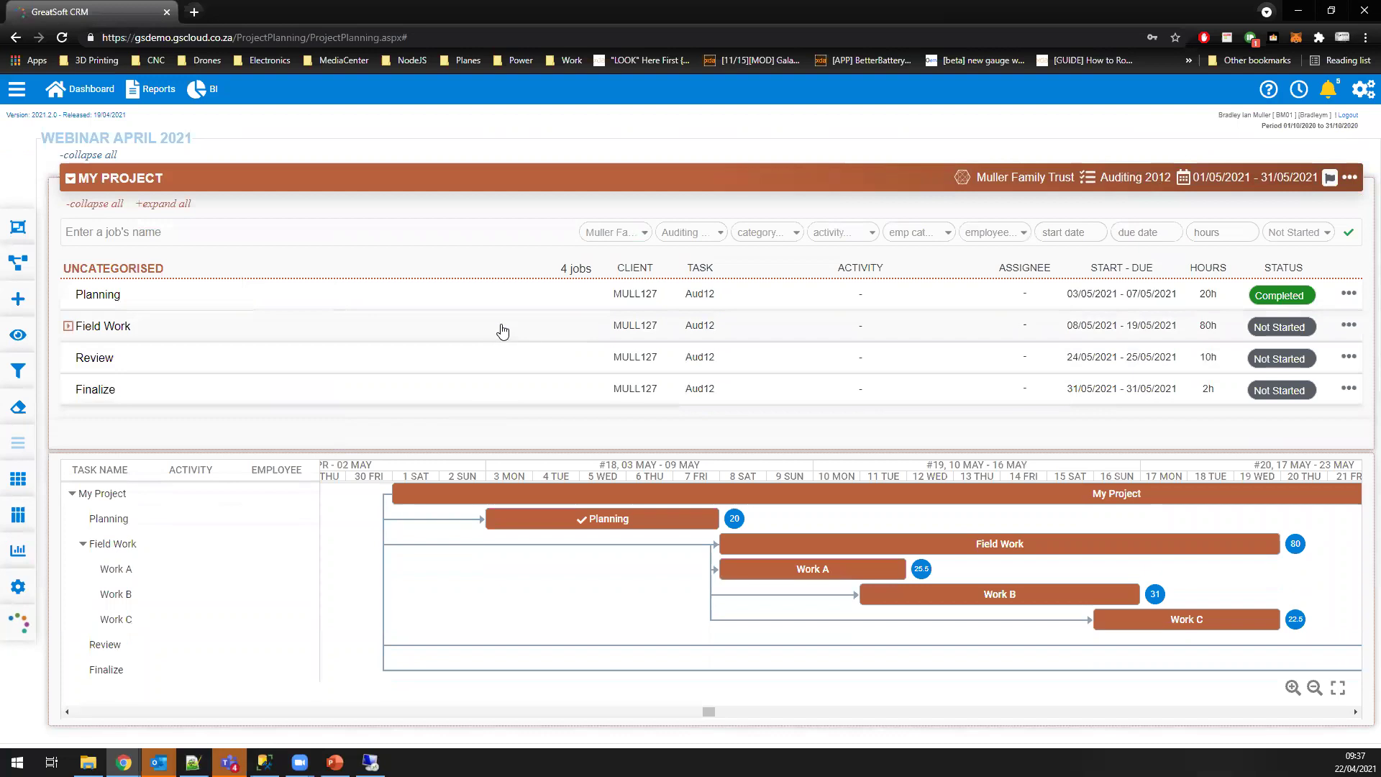
Step: Expand the Field Work job and examine its sub jobs alongside the zoomed-out Gantt chart of My Project
{"action": "left_click", "coordinate": [69, 326]}
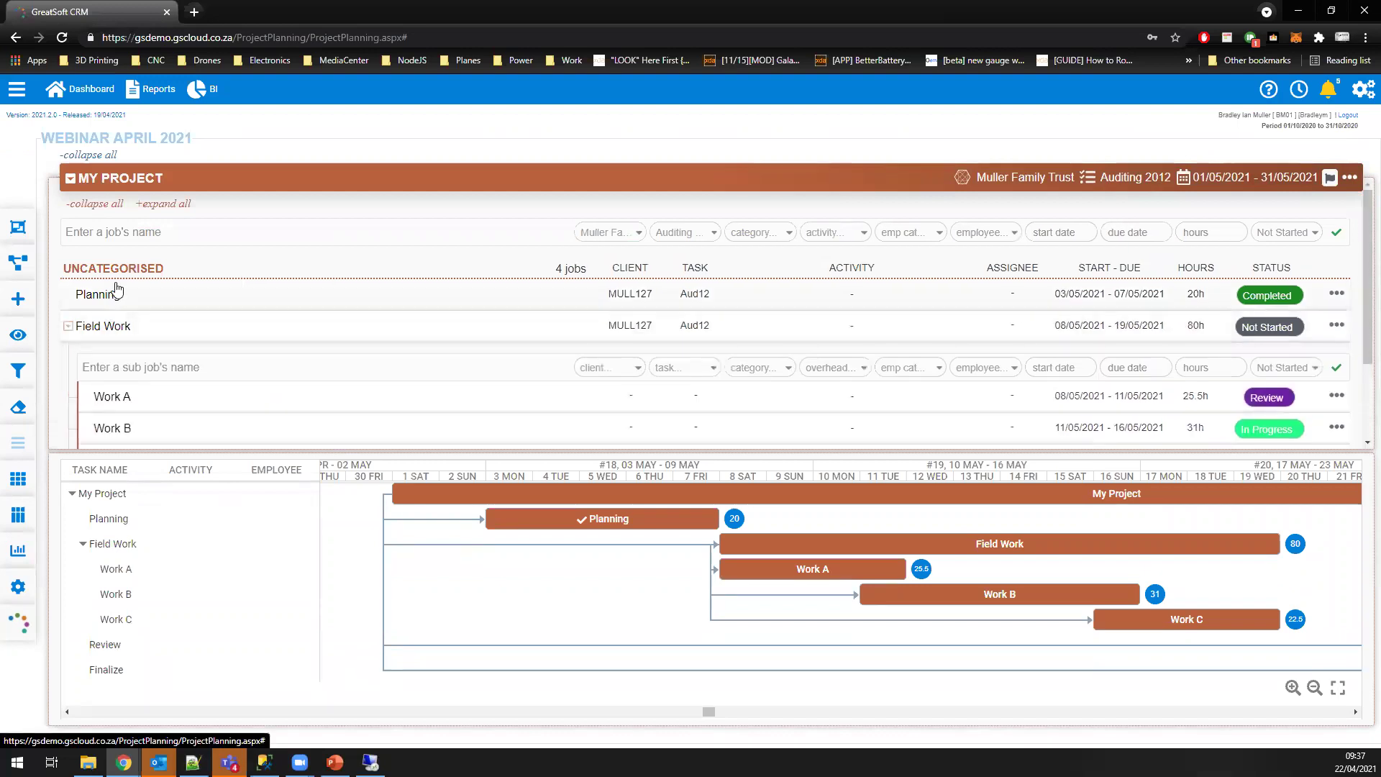
{"action": "scroll", "coordinate": [273, 315], "scroll_direction": "down", "scroll_amount": 2}
{"action": "scroll", "coordinate": [305, 262], "scroll_direction": "up", "scroll_amount": 2}
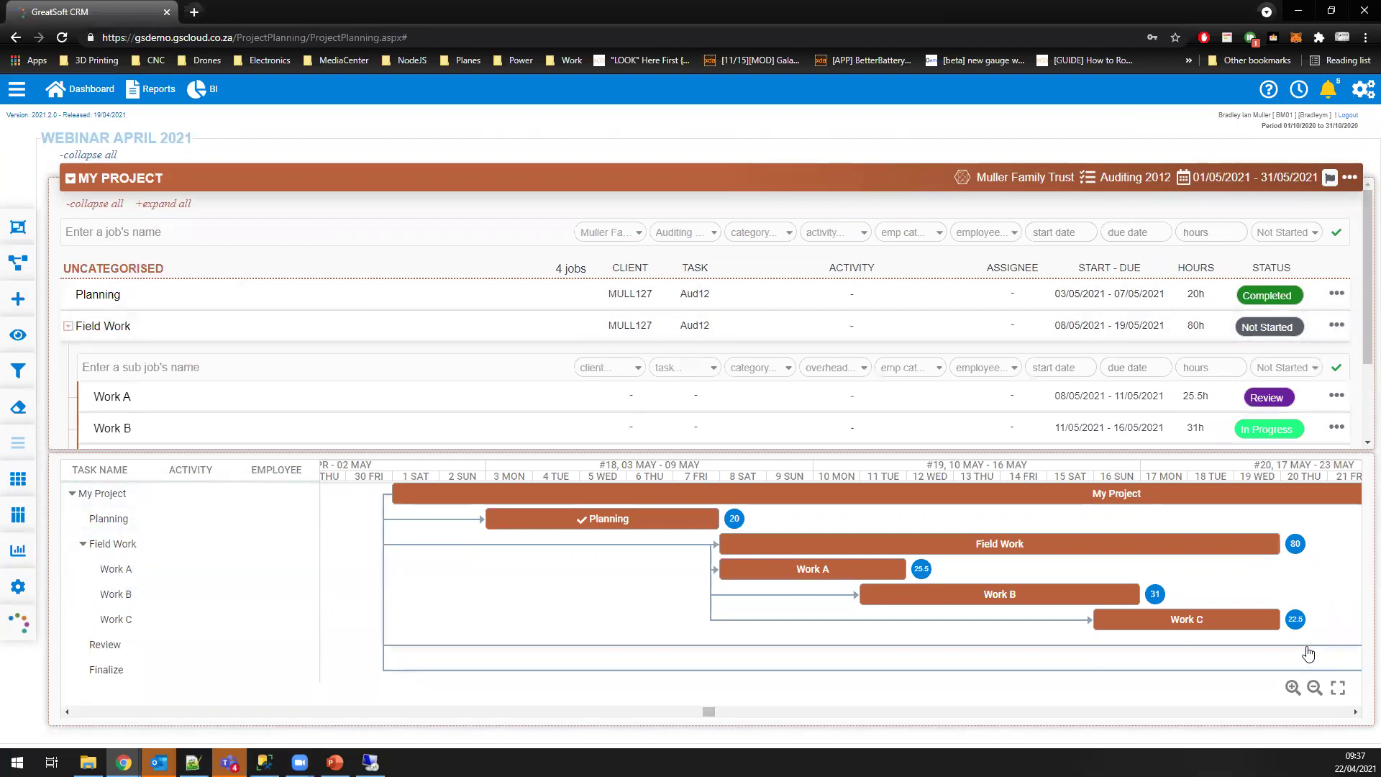
{"action": "left_click", "coordinate": [1314, 688]}
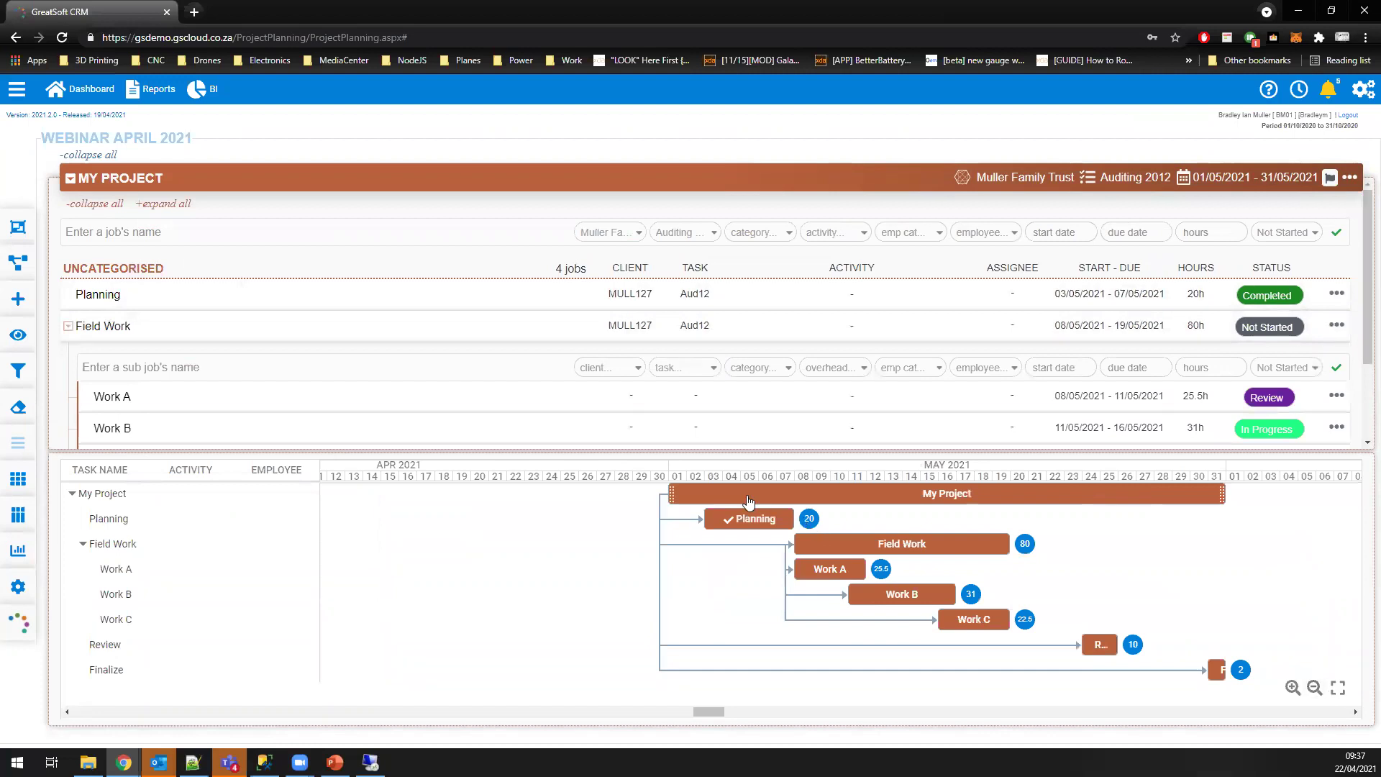
{"action": "scroll", "coordinate": [1359, 313], "scroll_direction": "down", "scroll_amount": 2}
{"action": "scroll", "coordinate": [1359, 313], "scroll_direction": "up", "scroll_amount": 3}
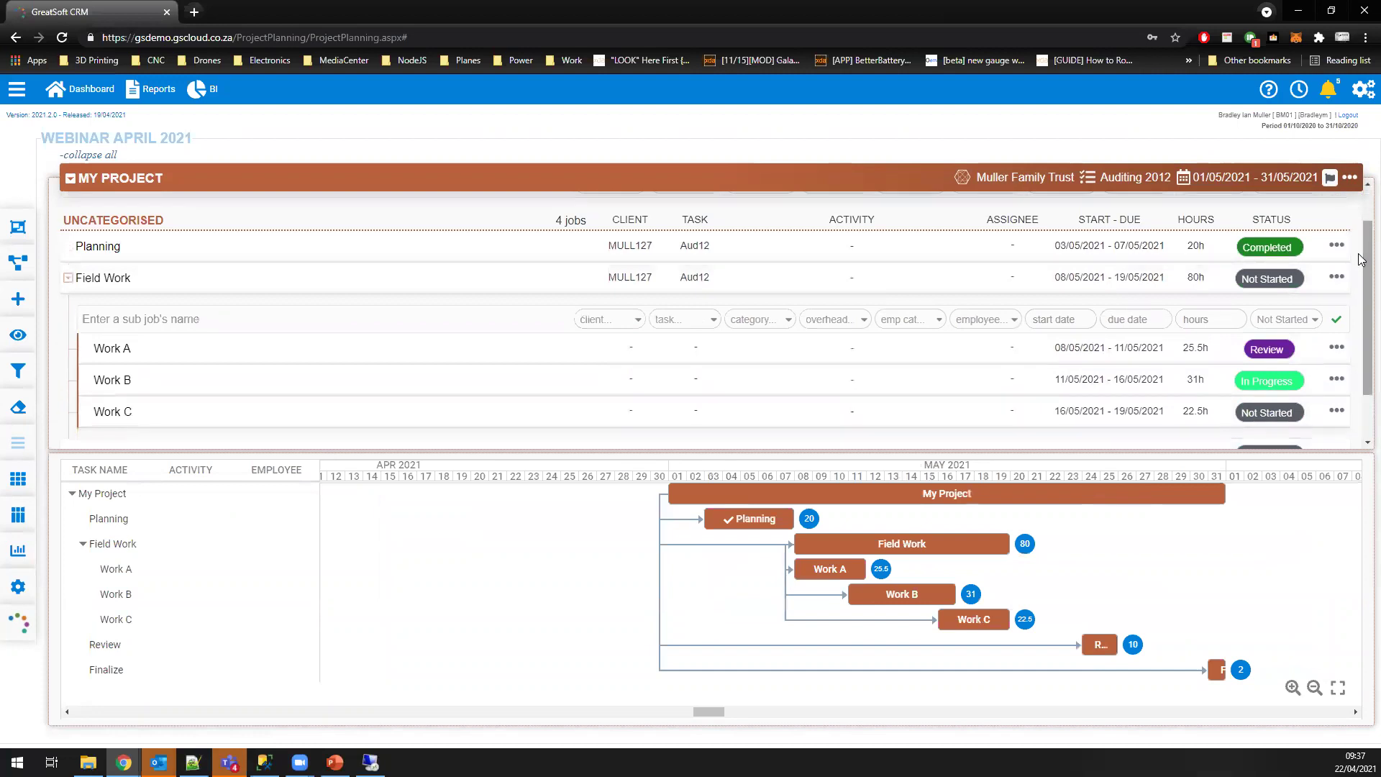
{"action": "scroll", "coordinate": [1362, 259], "scroll_direction": "up", "scroll_amount": 1}
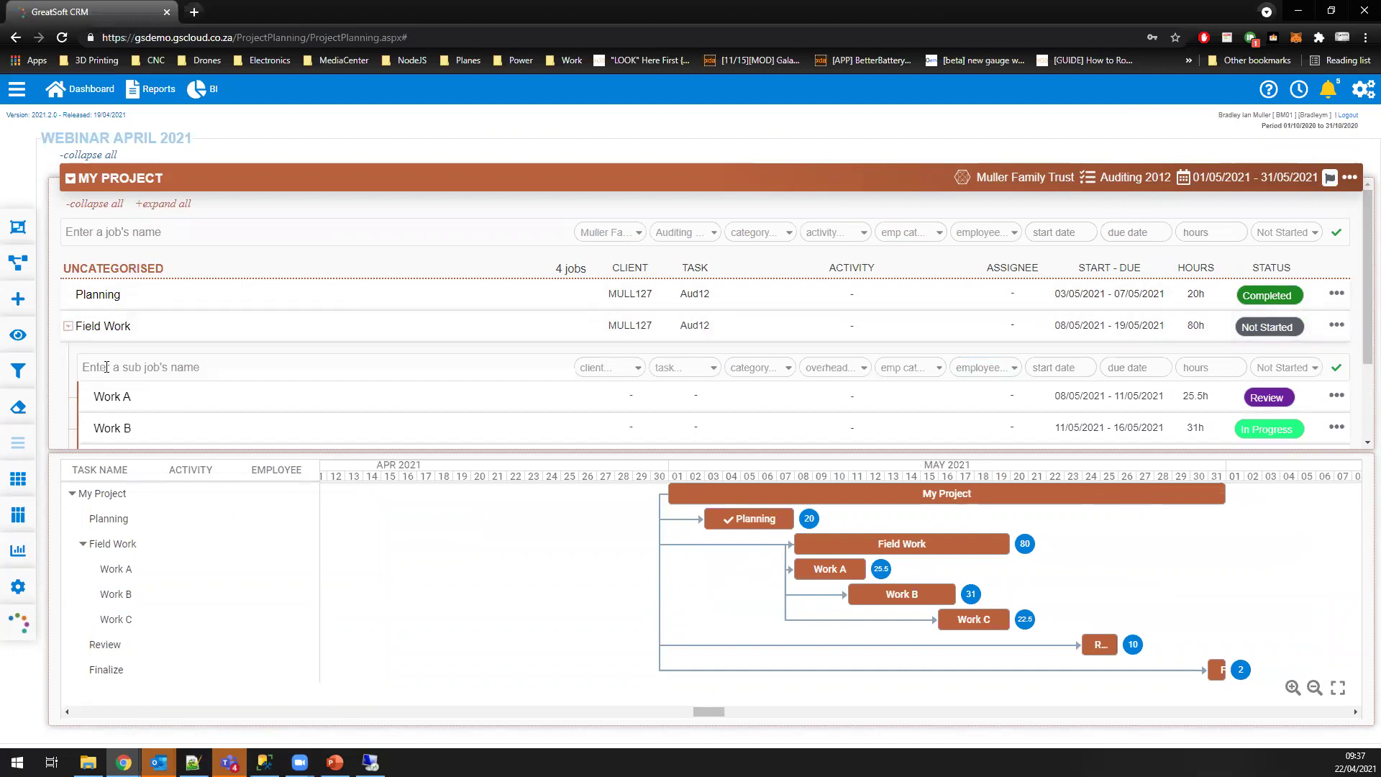
Step: View the My Project Gantt chart in full screen and restore the split view with the job list
{"action": "left_click", "coordinate": [18, 263]}
{"action": "left_click", "coordinate": [1338, 688]}
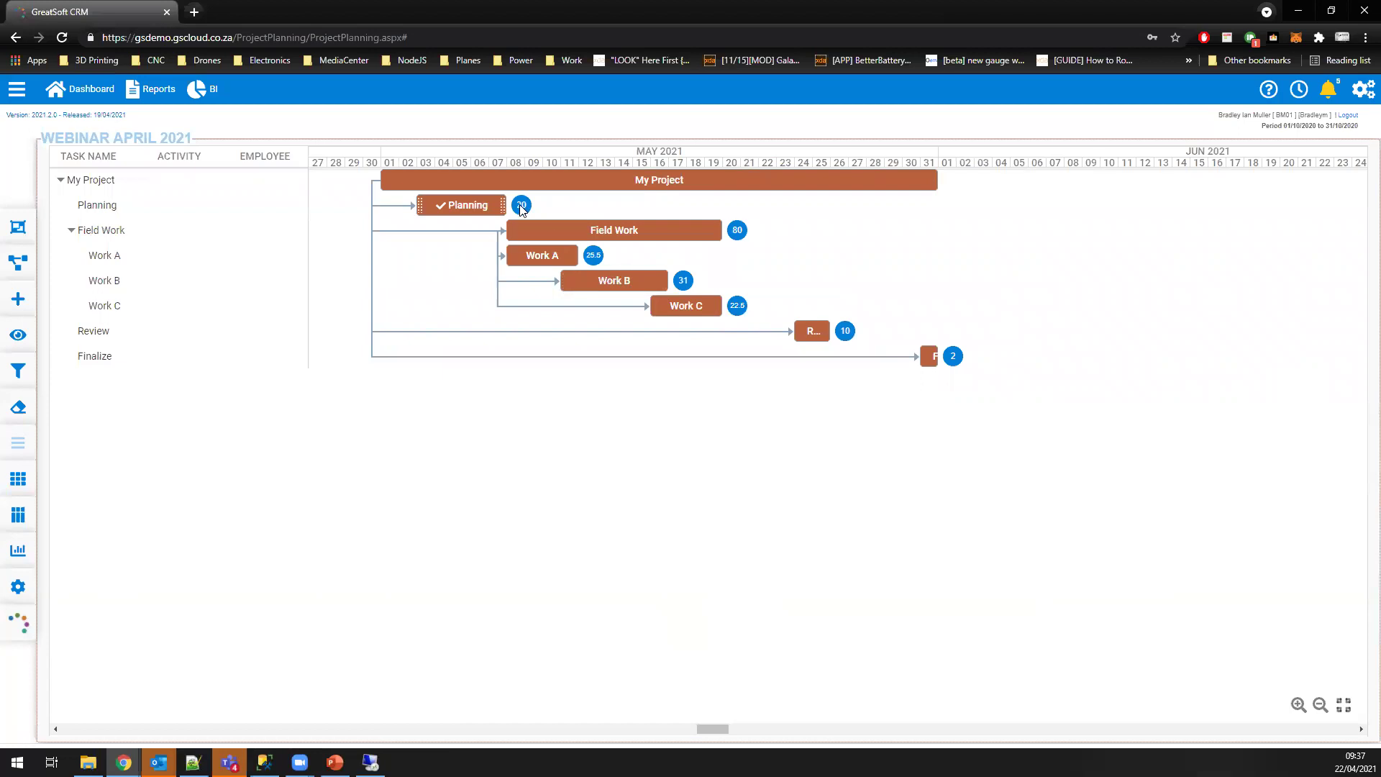
{"action": "left_click", "coordinate": [1344, 708]}
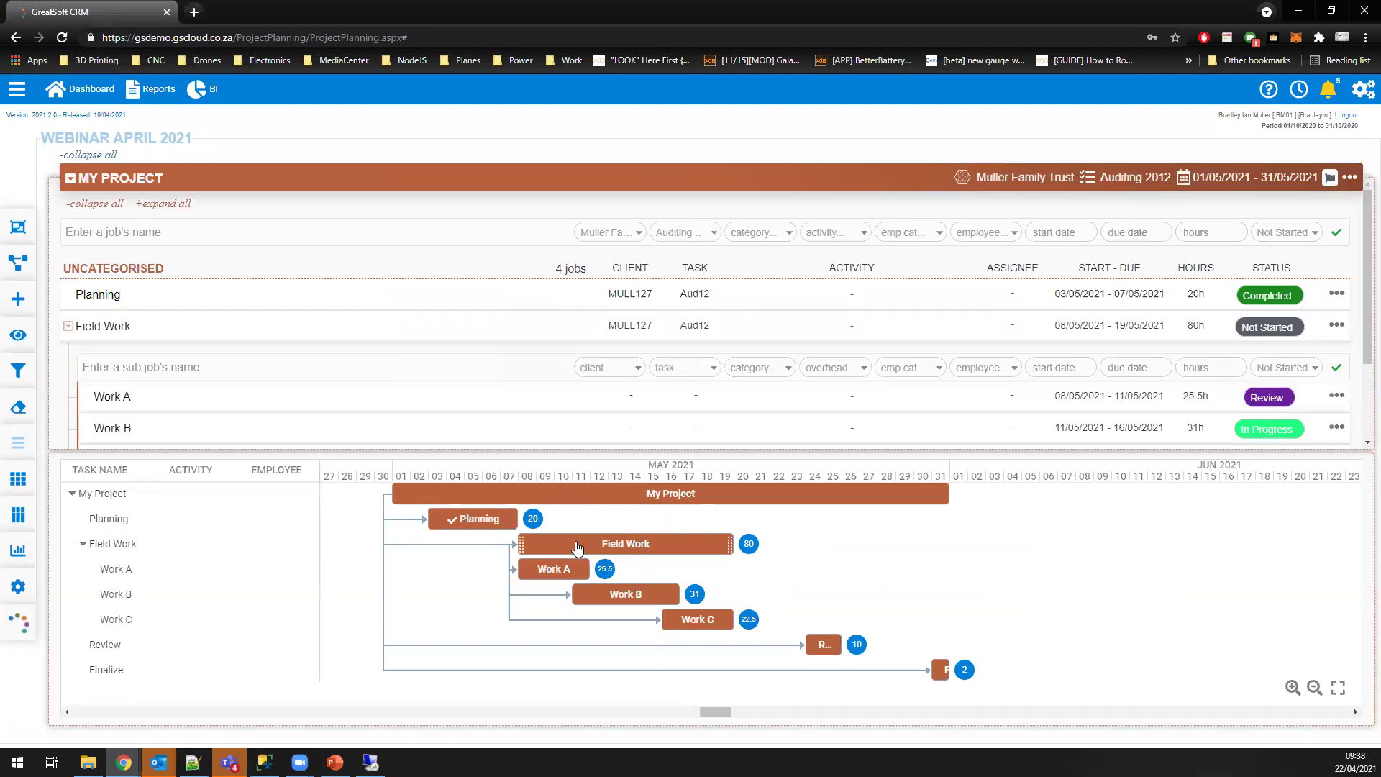
Step: Move the Field Work job on the Gantt chart to 10/05/2021 - 21/05/2021, together with its sub jobs
{"action": "left_click_drag", "start_coordinate": [577, 544], "coordinate": [617, 543]}
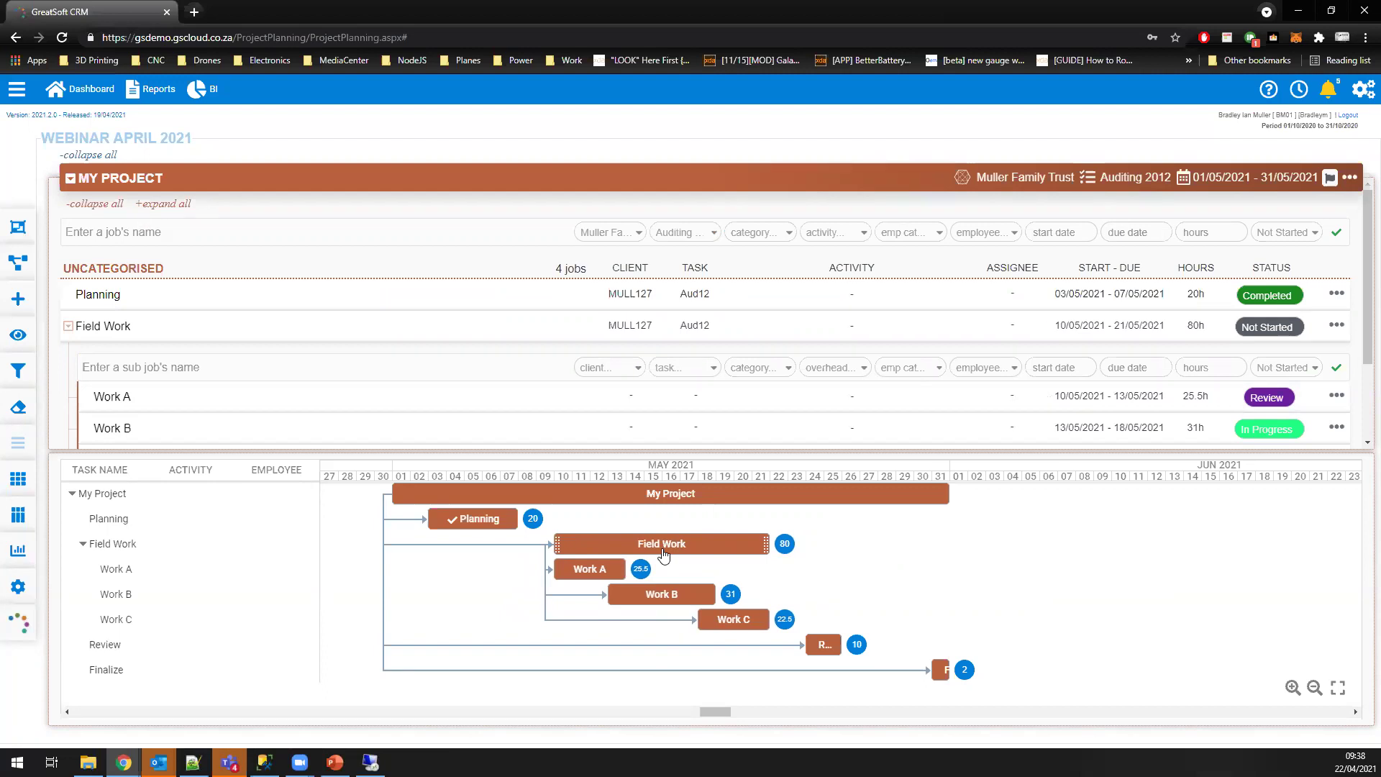
{"action": "scroll", "coordinate": [205, 375], "scroll_direction": "down", "scroll_amount": 1}
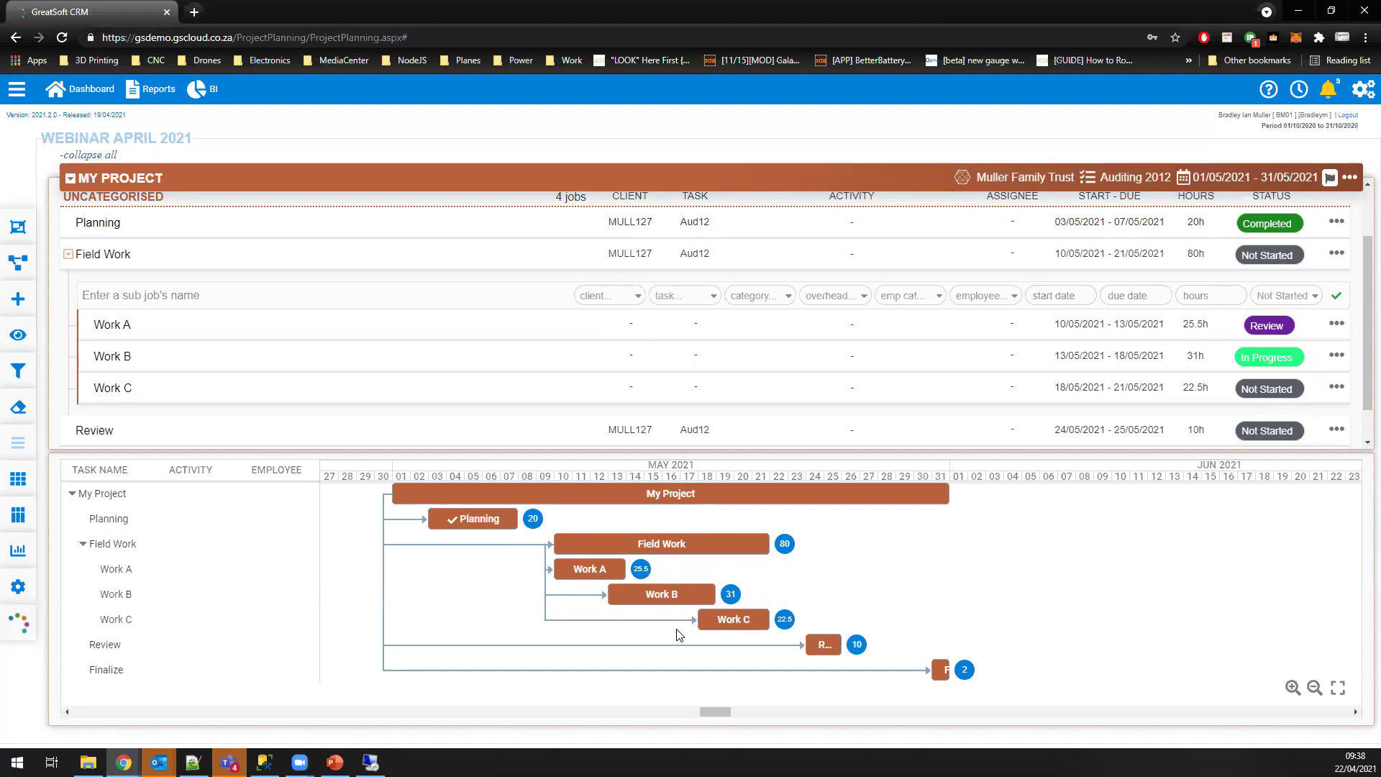
Step: Move the Field Work job on the Gantt chart to 16/05/2021 - 27/05/2021 and extend Work A to 23/05/2021
{"action": "left_click_drag", "start_coordinate": [649, 544], "coordinate": [803, 567]}
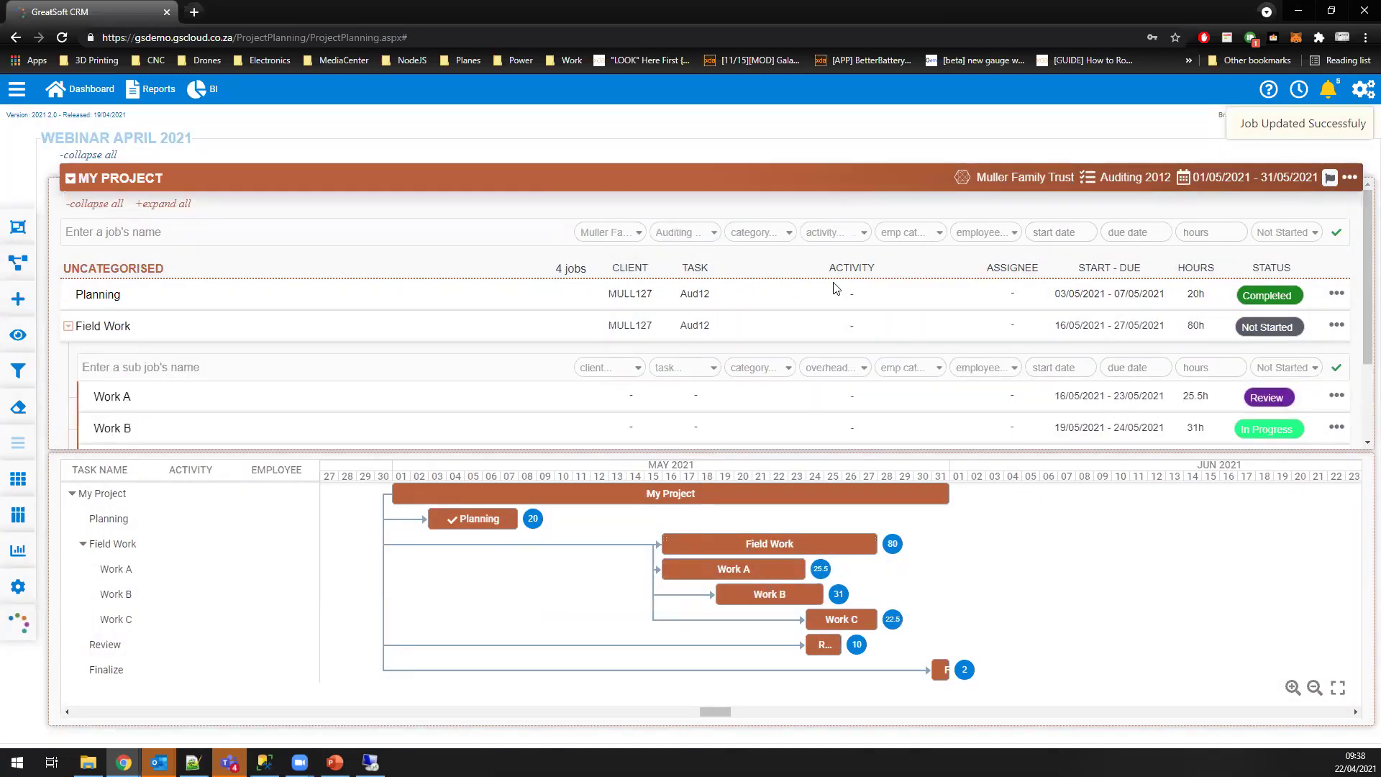
{"action": "scroll", "coordinate": [812, 320], "scroll_direction": "down", "scroll_amount": 1}
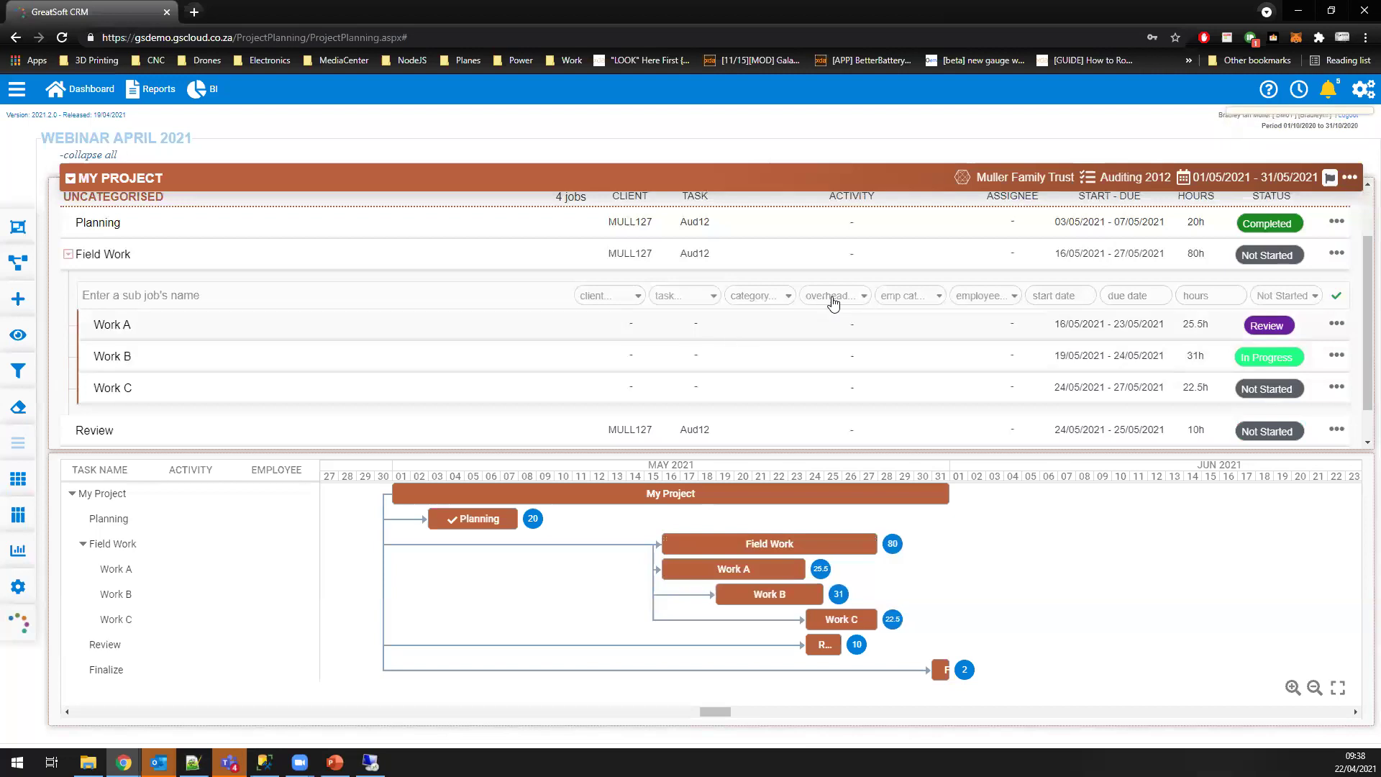
{"action": "scroll", "coordinate": [849, 310], "scroll_direction": "up", "scroll_amount": 1}
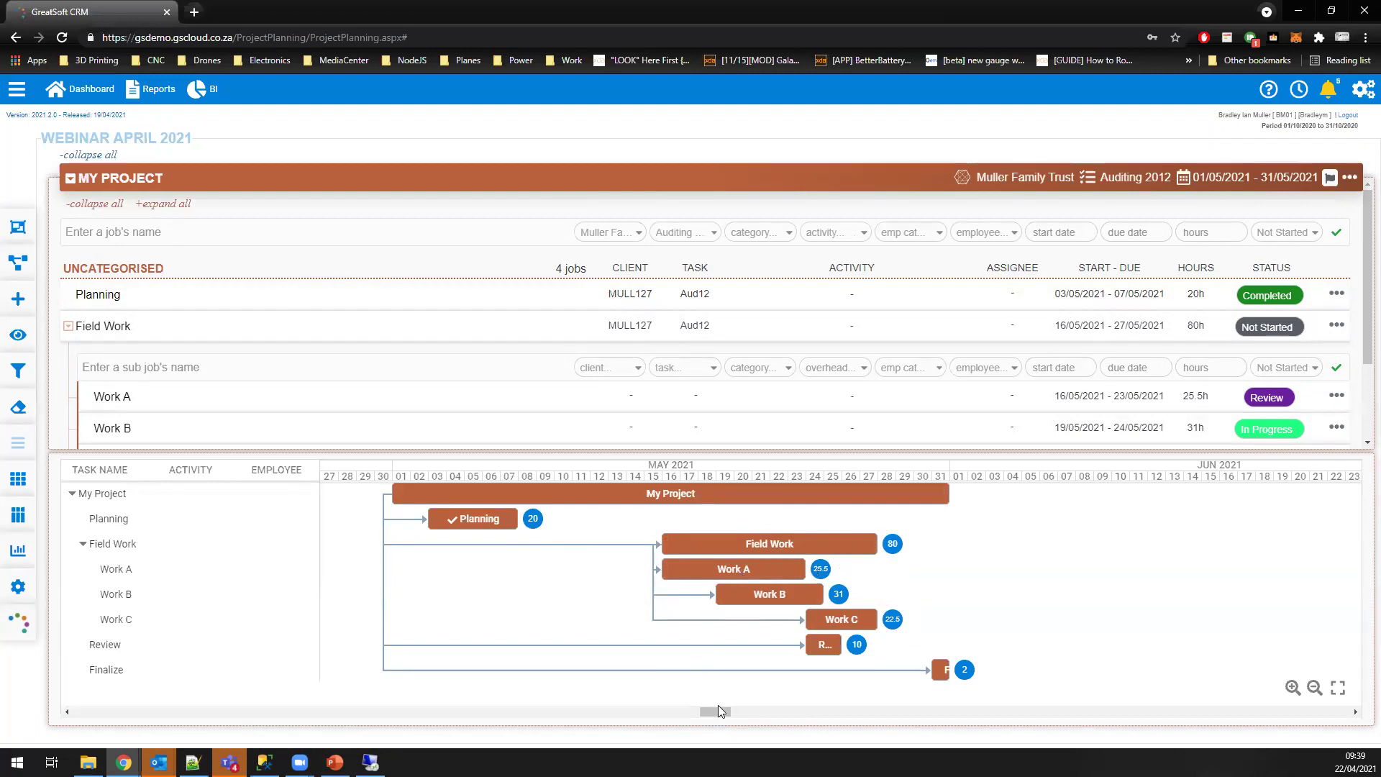
Step: Examine the rescheduled Field Work sub jobs on the day-level Gantt chart, highlight Work A and check the job list
{"action": "left_click", "coordinate": [1292, 687]}
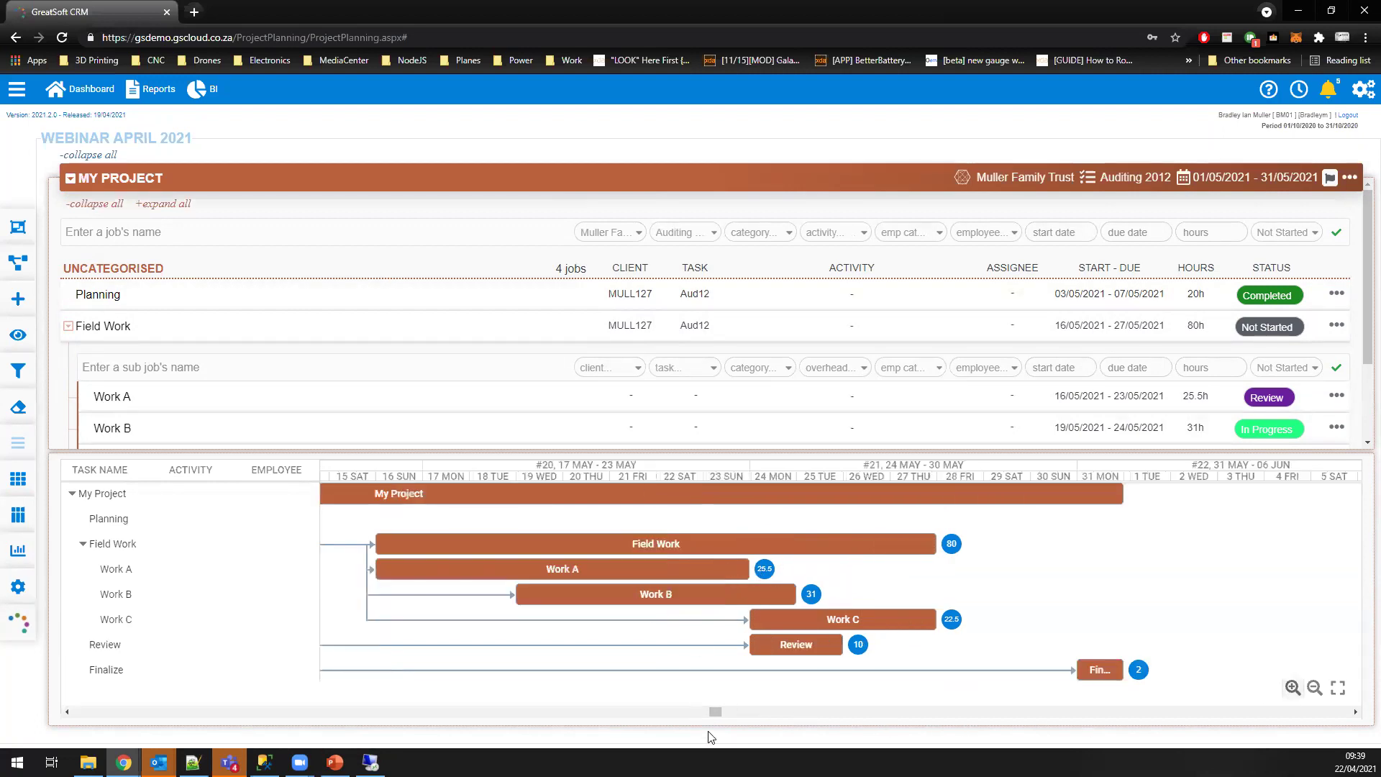
{"action": "left_click_drag", "start_coordinate": [715, 712], "coordinate": [712, 710]}
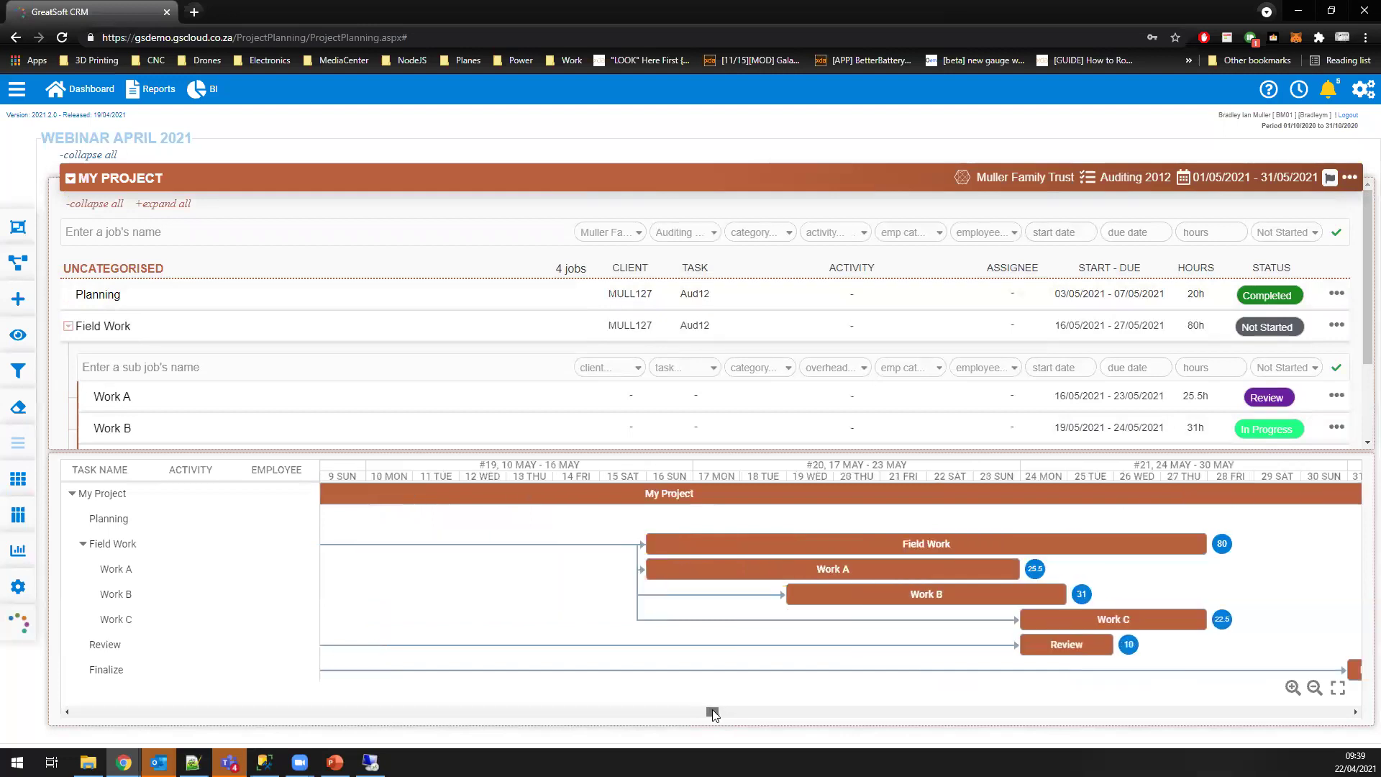
{"action": "left_click", "coordinate": [152, 577]}
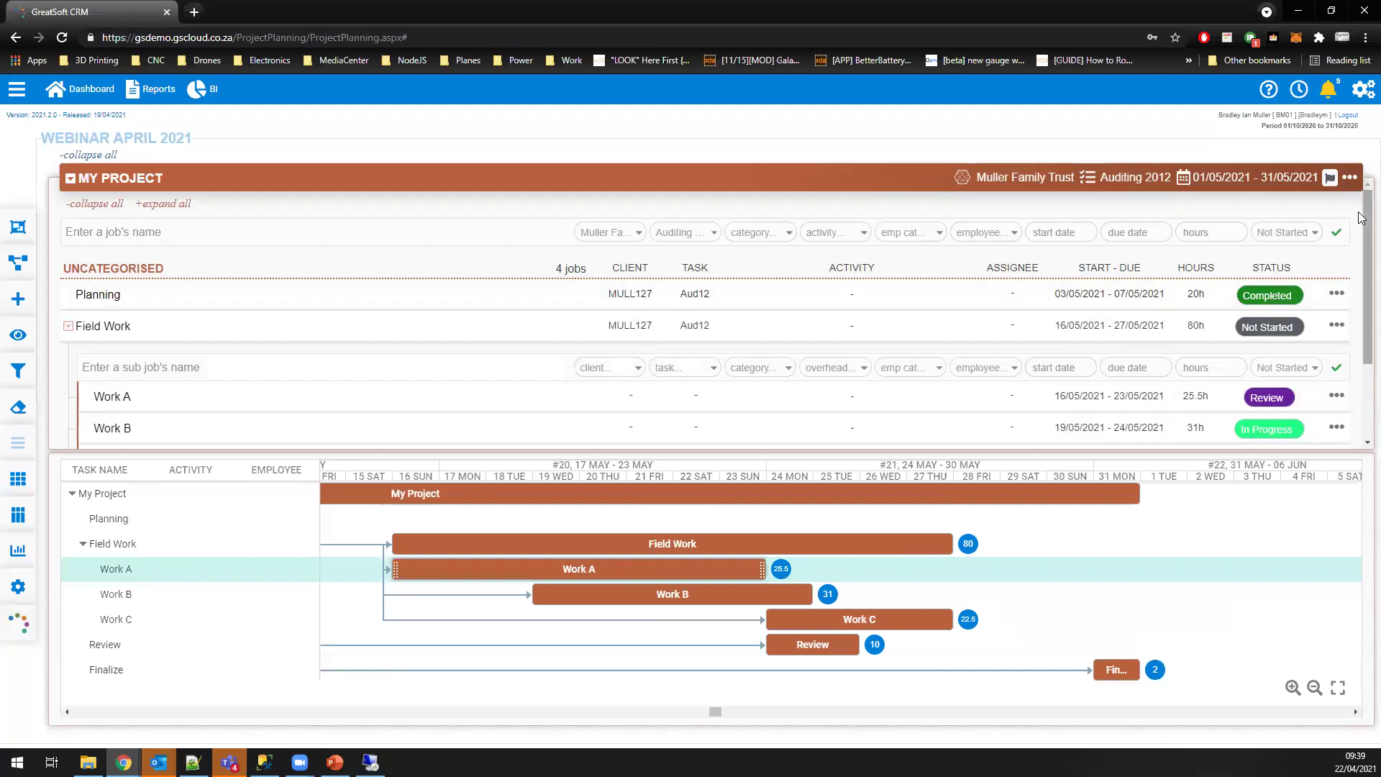
{"action": "scroll", "coordinate": [1330, 215], "scroll_direction": "down", "scroll_amount": 3}
{"action": "scroll", "coordinate": [1342, 193], "scroll_direction": "up", "scroll_amount": 3}
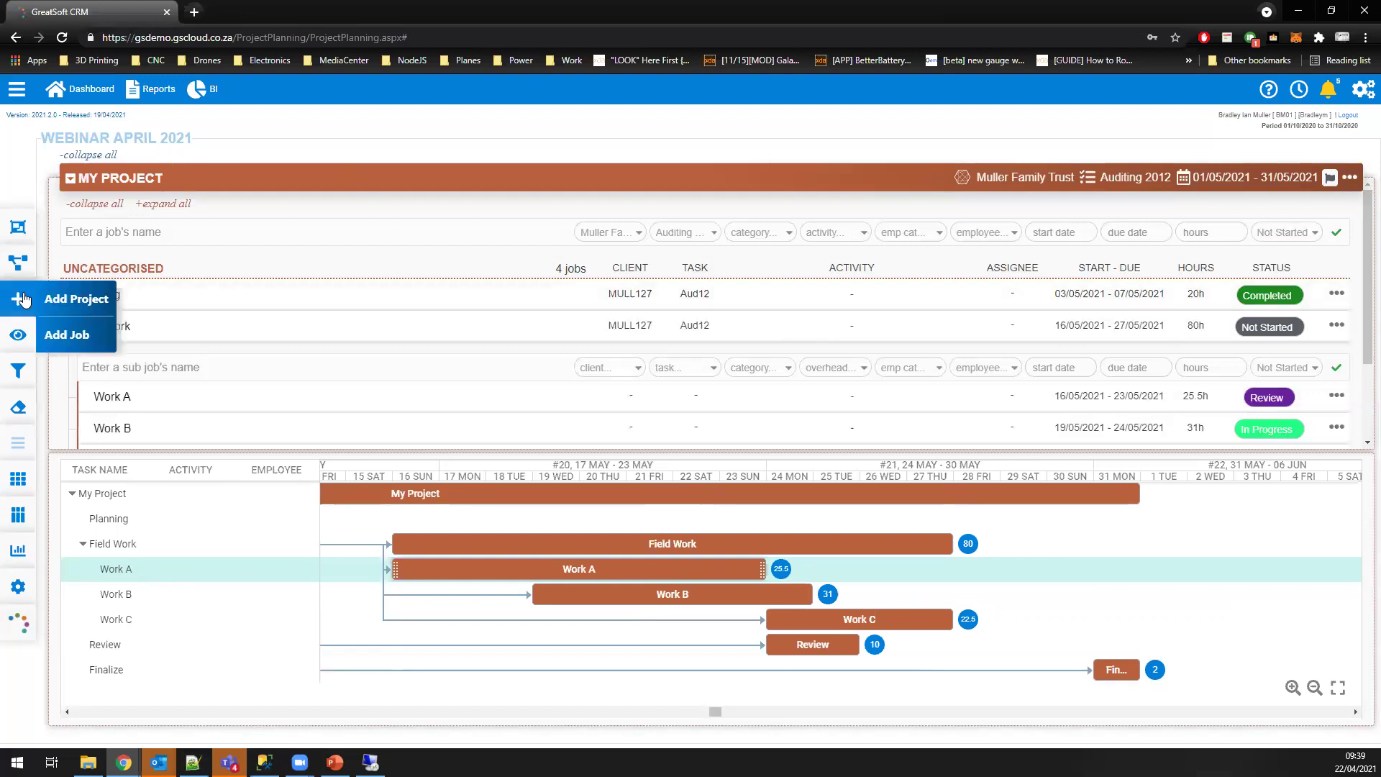
Step: Show all projects on the board again and collapse My Project
{"action": "mouse_move", "coordinate": [18, 263]}
{"action": "left_click", "coordinate": [80, 321]}
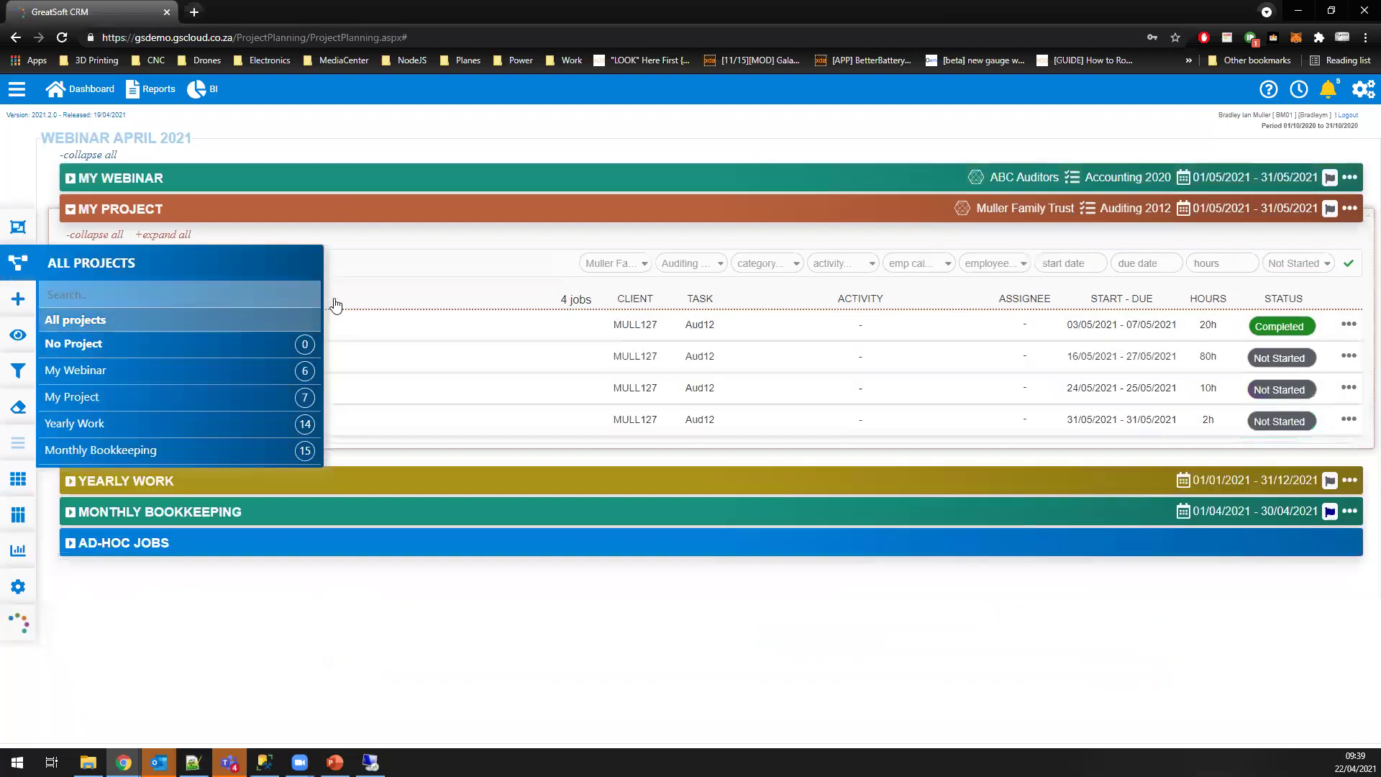
{"action": "left_click", "coordinate": [71, 210]}
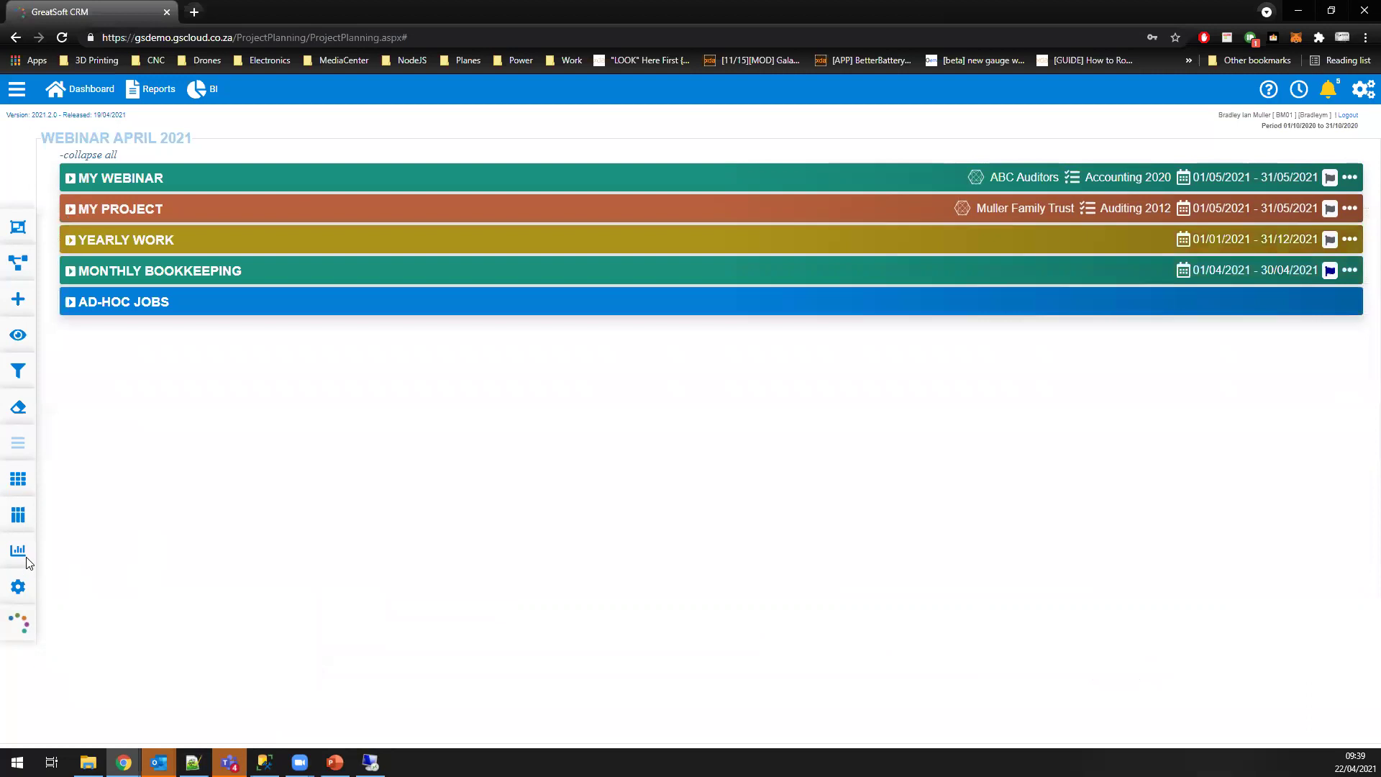
Step: Show the projects on the Gantt chart at month level and move My Project with its jobs to 02/06/2021 - 02/07/2021
{"action": "mouse_move", "coordinate": [26, 557]}
{"action": "left_click", "coordinate": [107, 552]}
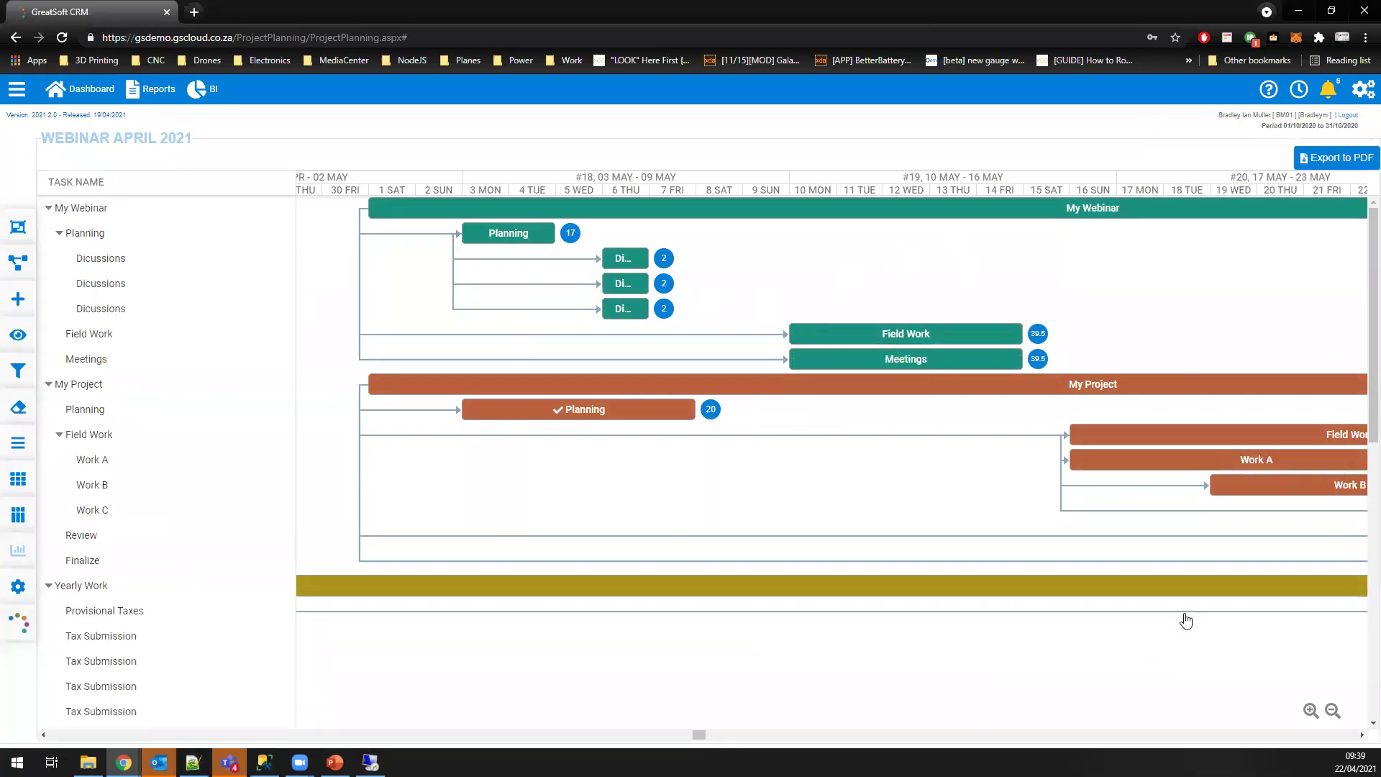
{"action": "left_click", "coordinate": [1331, 712]}
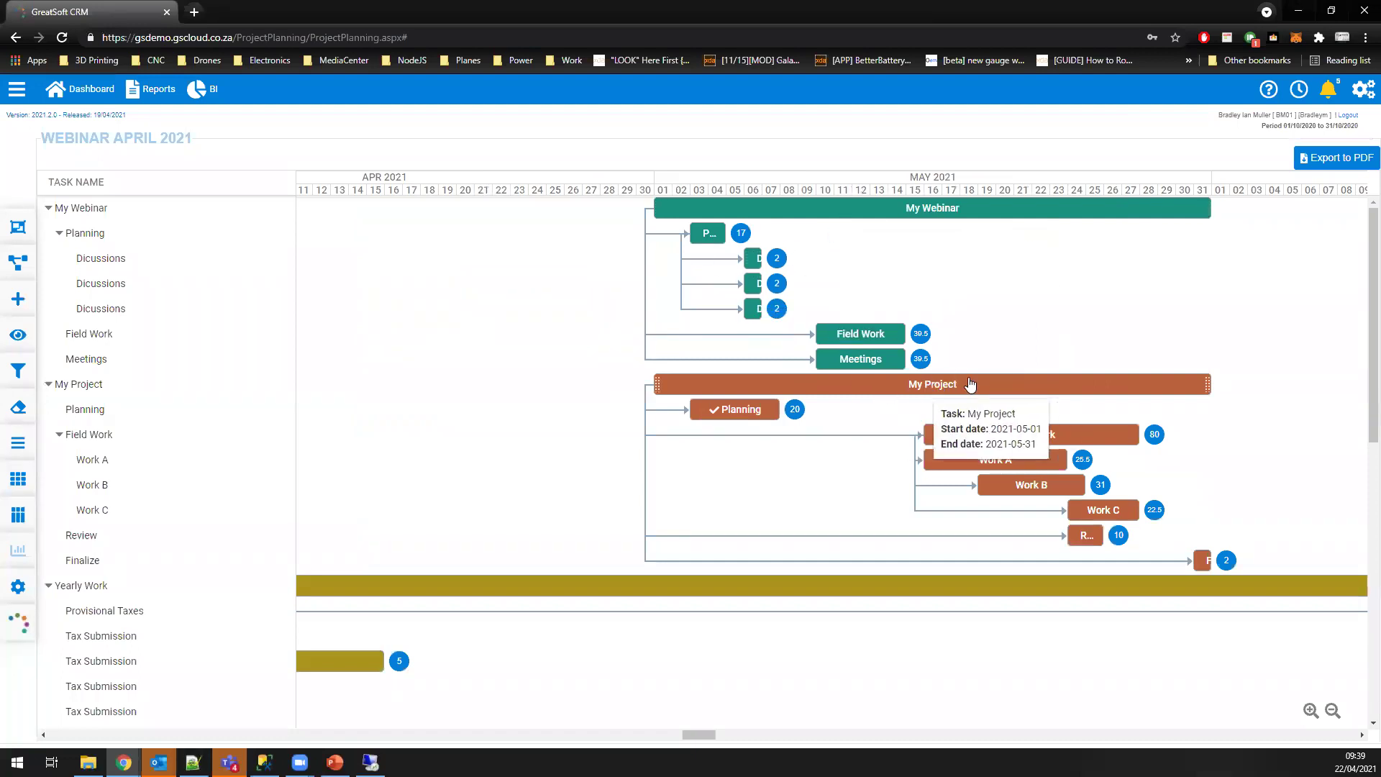
{"action": "left_click_drag", "start_coordinate": [700, 734], "coordinate": [707, 734]}
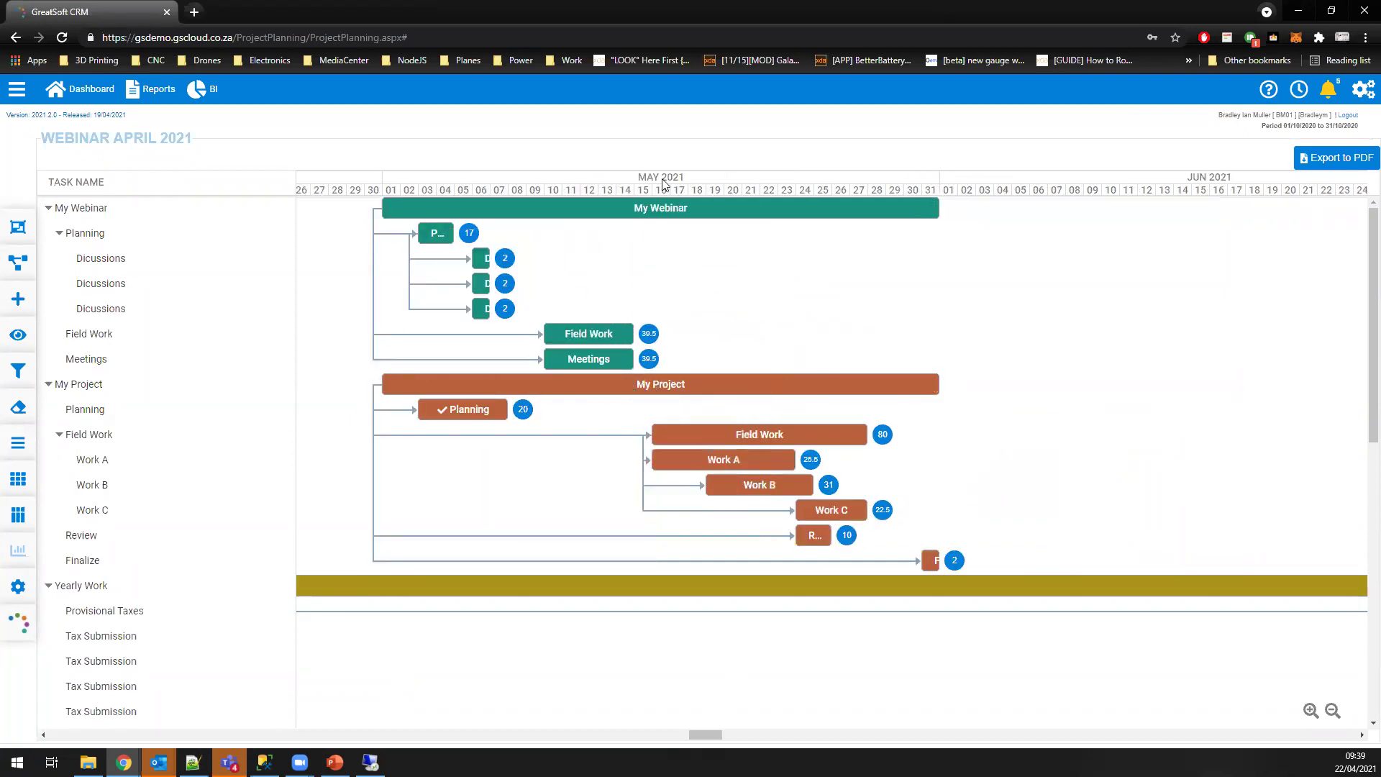
{"action": "left_click_drag", "start_coordinate": [545, 385], "coordinate": [1121, 375]}
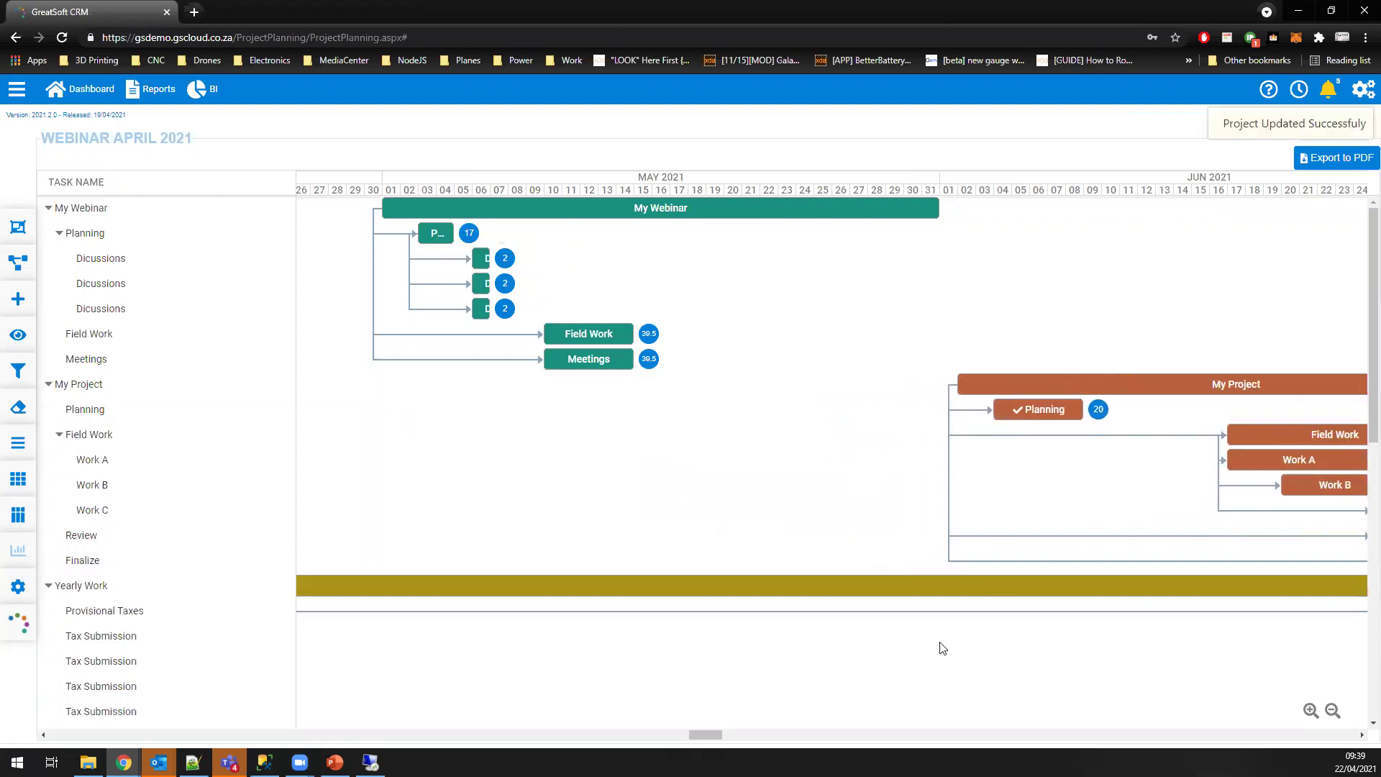
{"action": "mouse_move", "coordinate": [706, 732]}
{"action": "left_mouse_down"}
{"action": "mouse_move", "coordinate": [744, 737]}
{"action": "mouse_move", "coordinate": [712, 746]}
{"action": "left_mouse_up"}
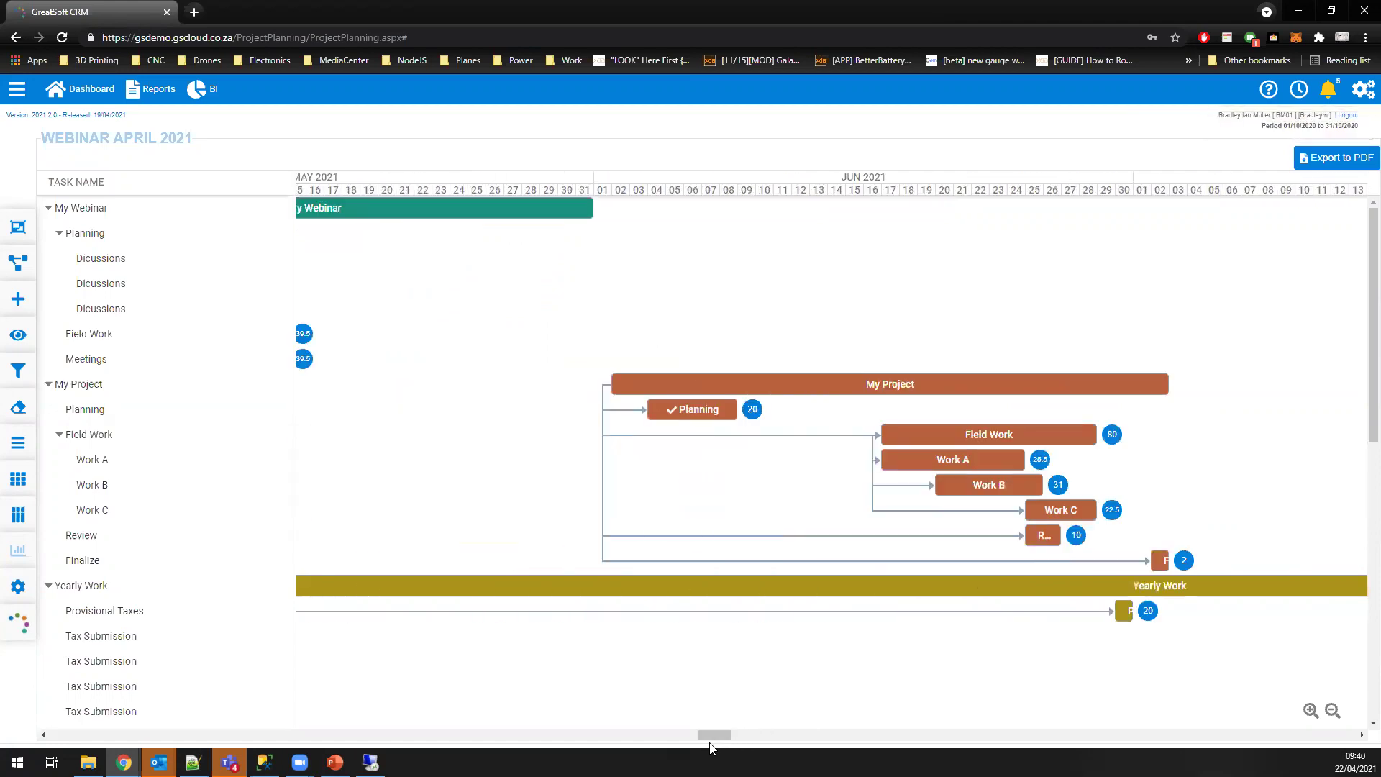
Step: View the Gantt chart at the yearly scale, collapse all the projects and expand only My Webinar
{"action": "left_click", "coordinate": [1309, 711]}
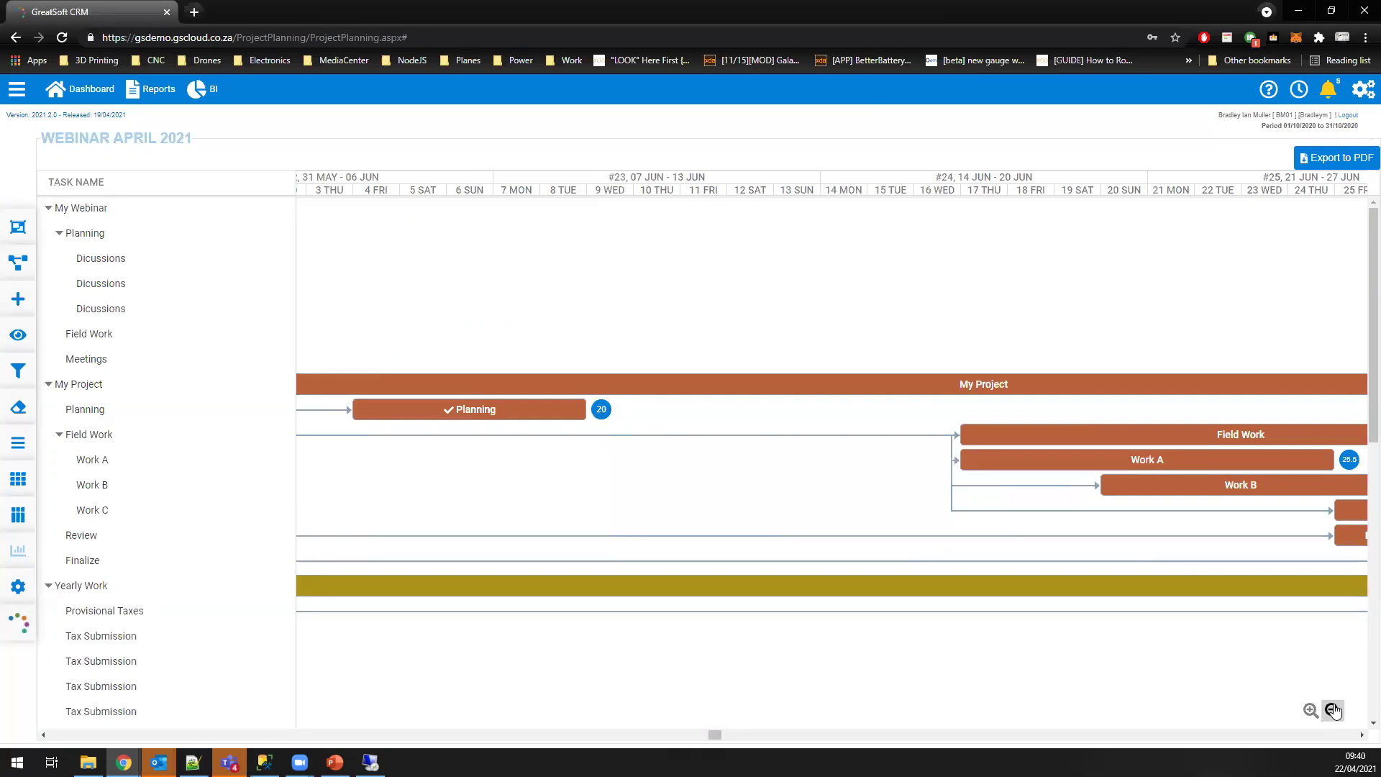
{"action": "left_click", "coordinate": [1332, 711]}
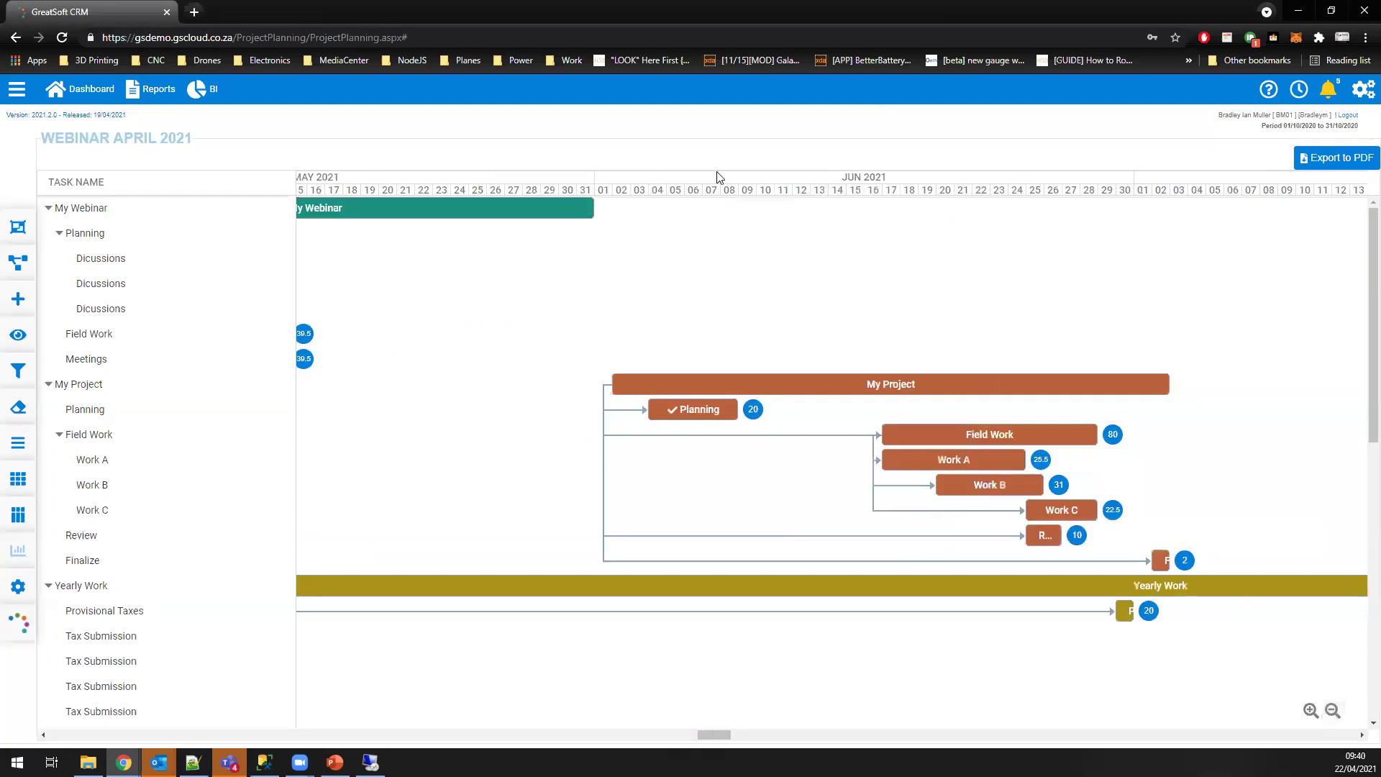
{"action": "left_click", "coordinate": [1333, 711]}
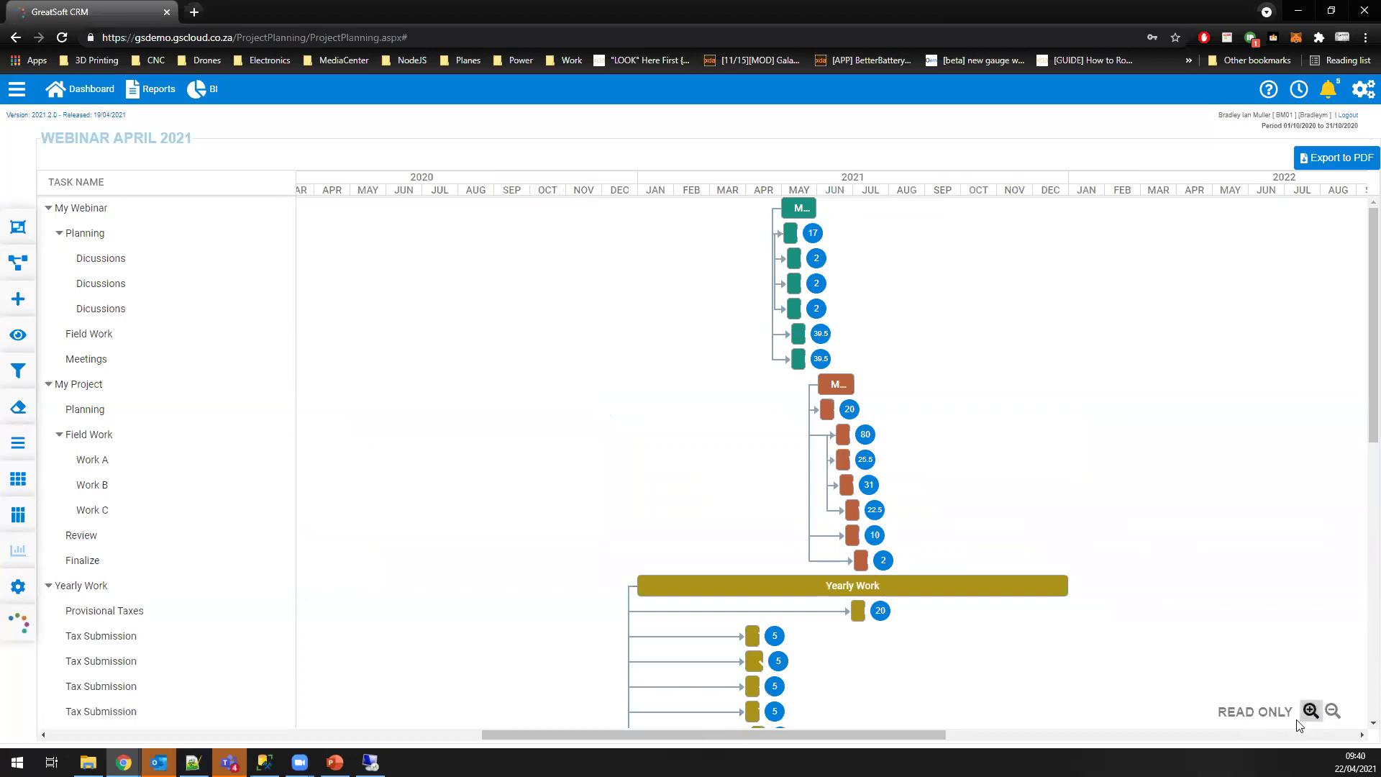
{"action": "mouse_move", "coordinate": [791, 259]}
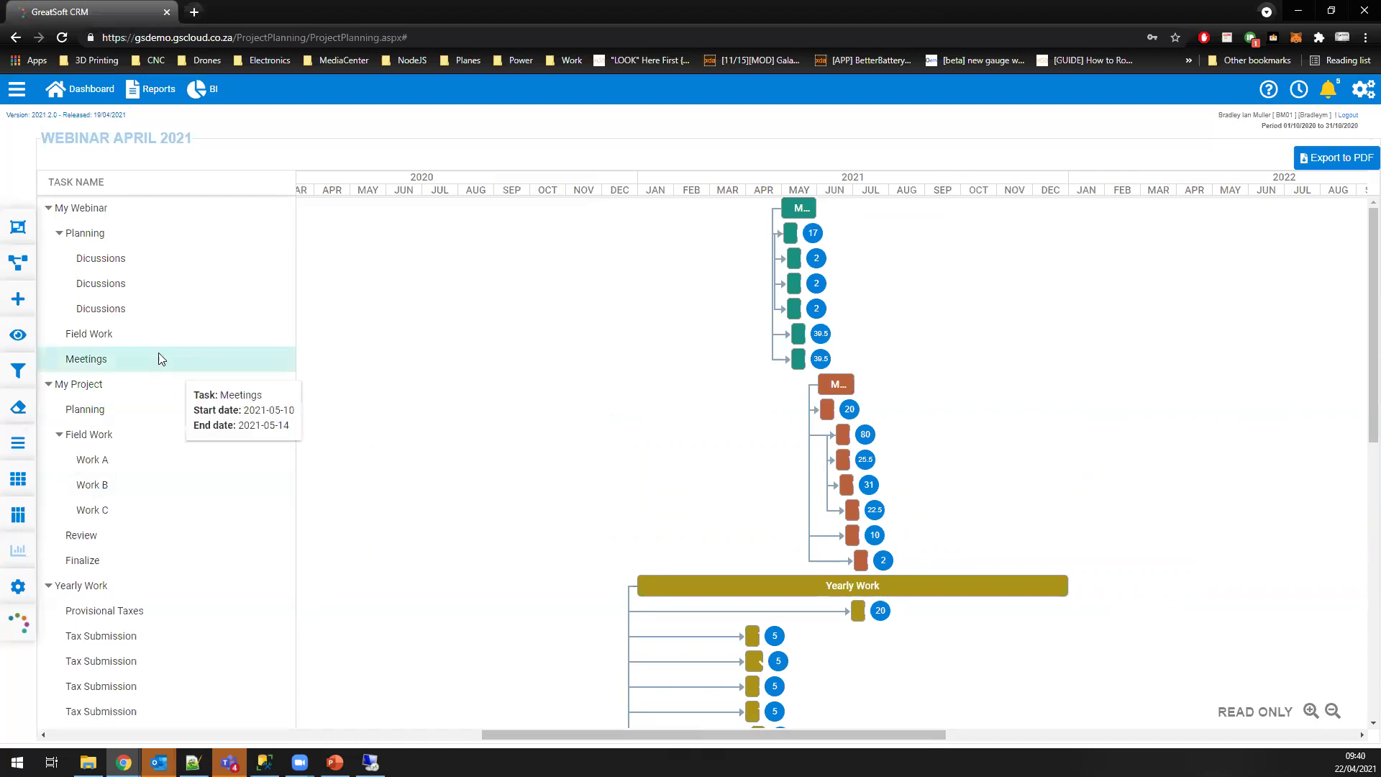
{"action": "left_click", "coordinate": [47, 209]}
{"action": "left_click", "coordinate": [48, 233]}
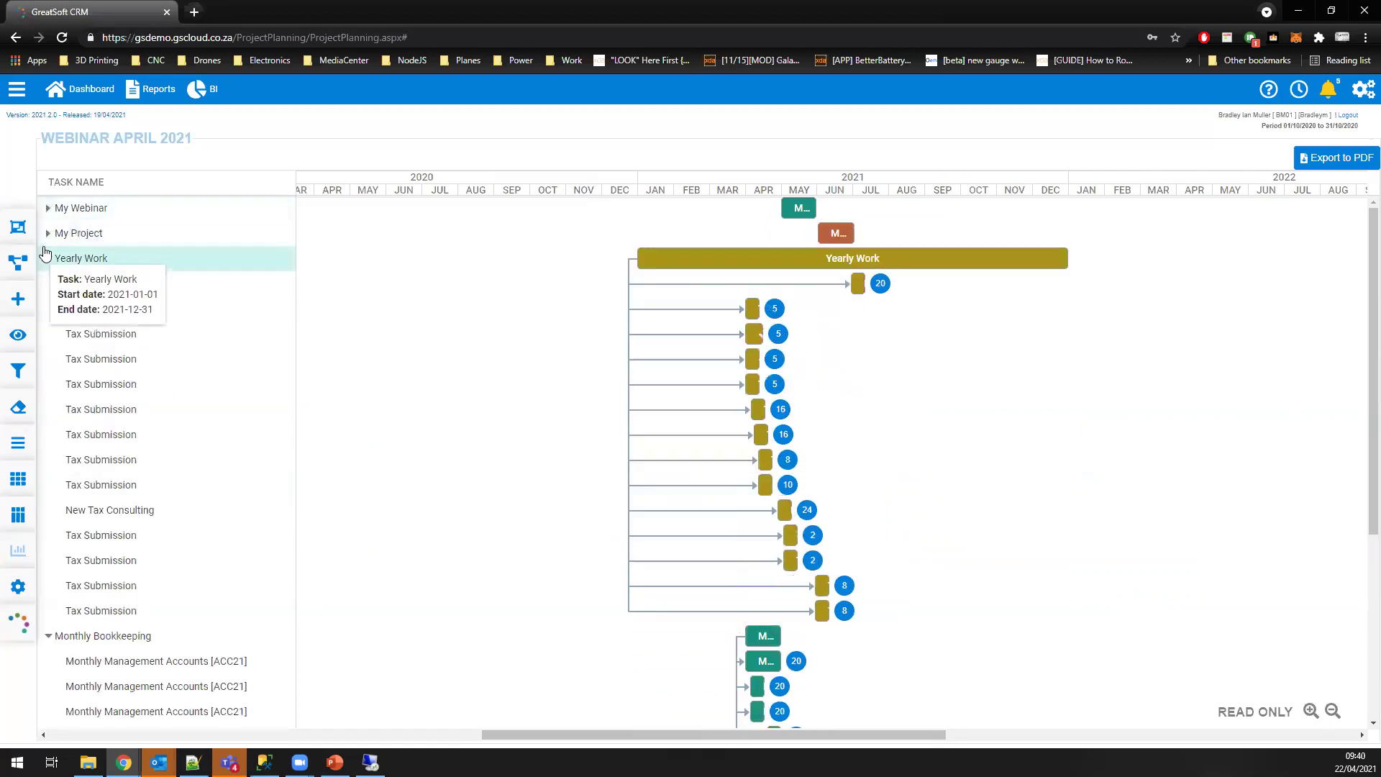
{"action": "left_click", "coordinate": [49, 258]}
{"action": "left_click", "coordinate": [48, 284]}
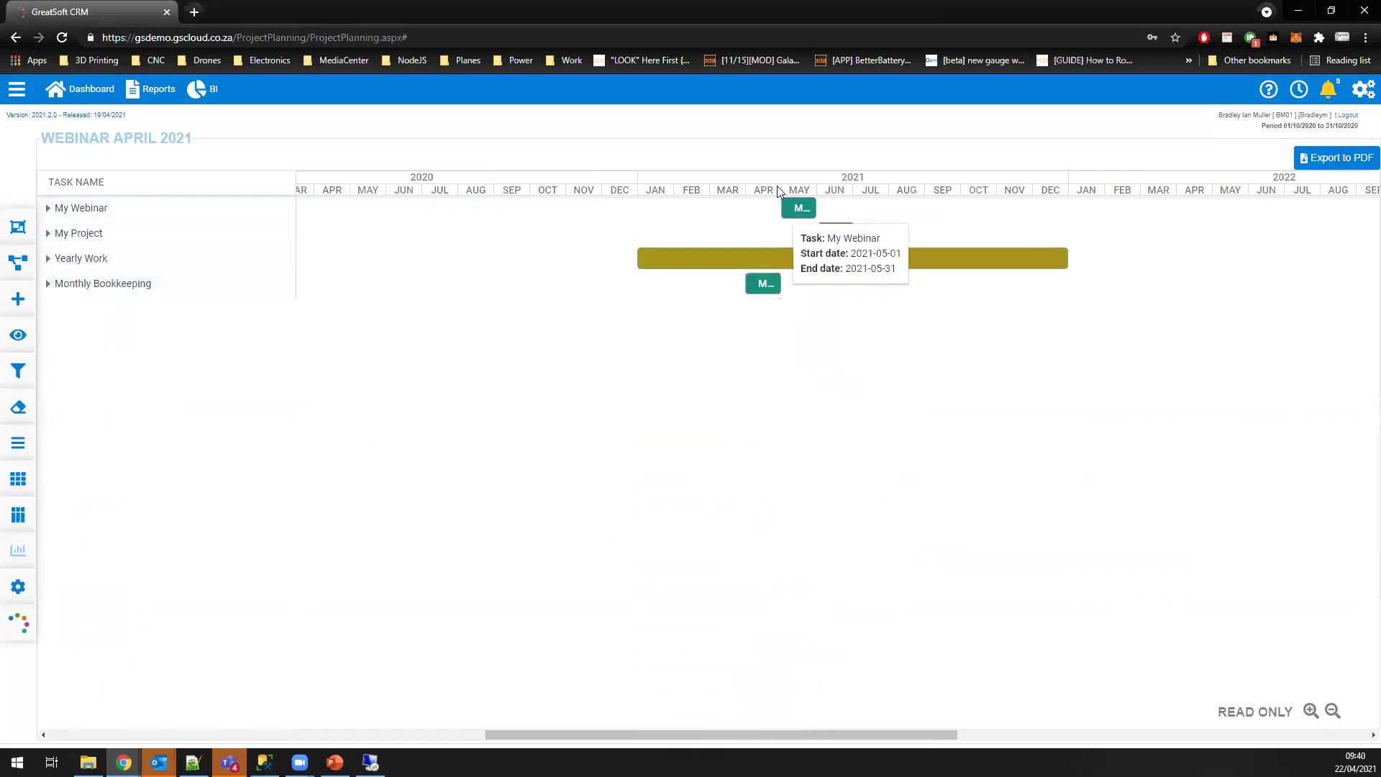
{"action": "left_click", "coordinate": [47, 208]}
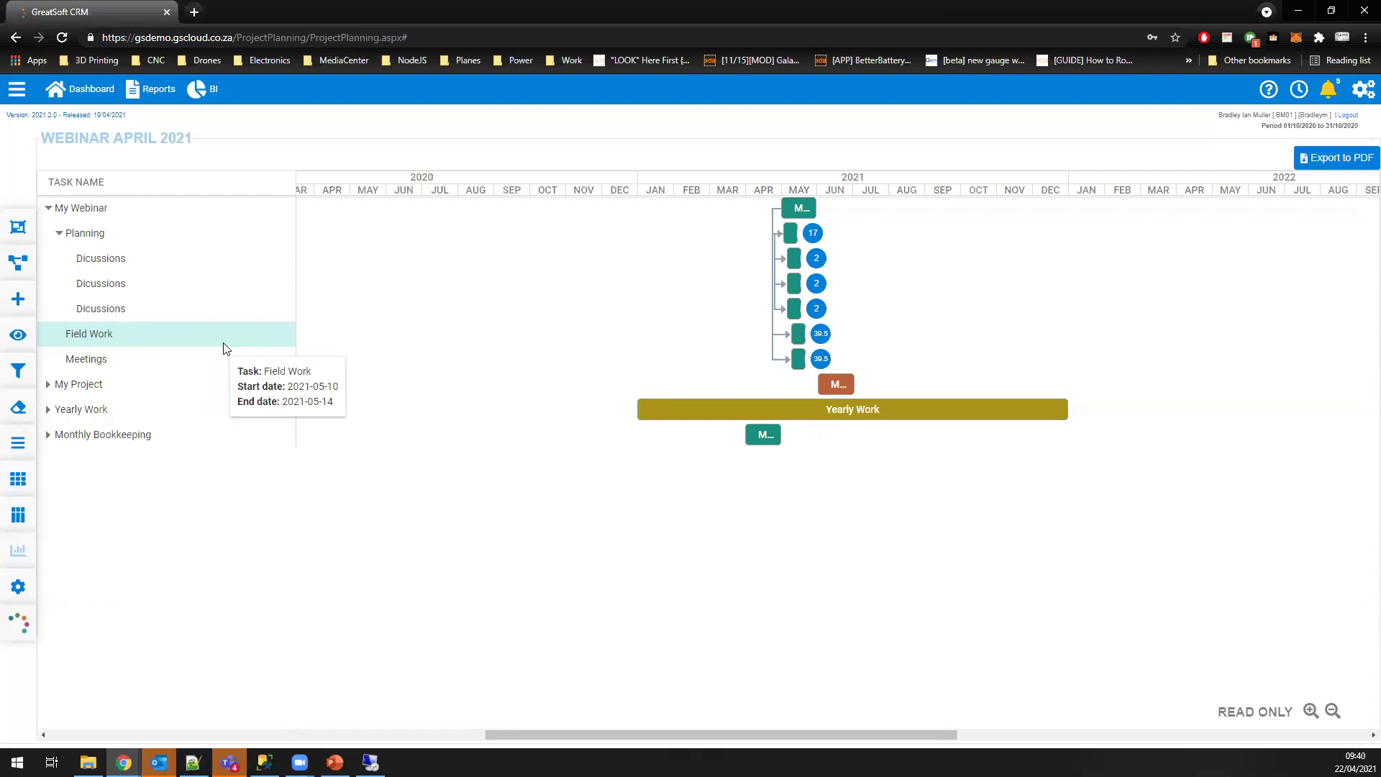
Step: Return to the project list, switch to the board view and group the jobs by employee
{"action": "left_click", "coordinate": [20, 446]}
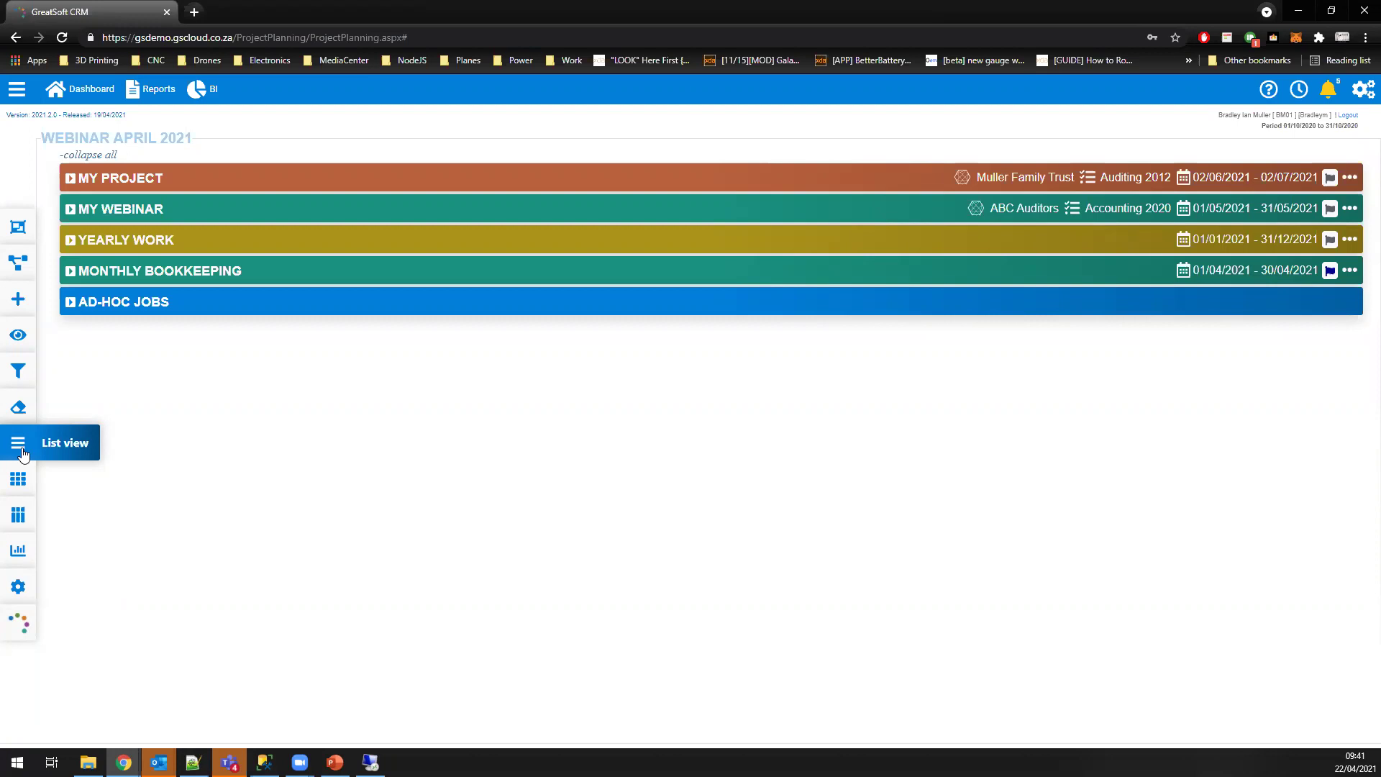
{"action": "left_click", "coordinate": [23, 451]}
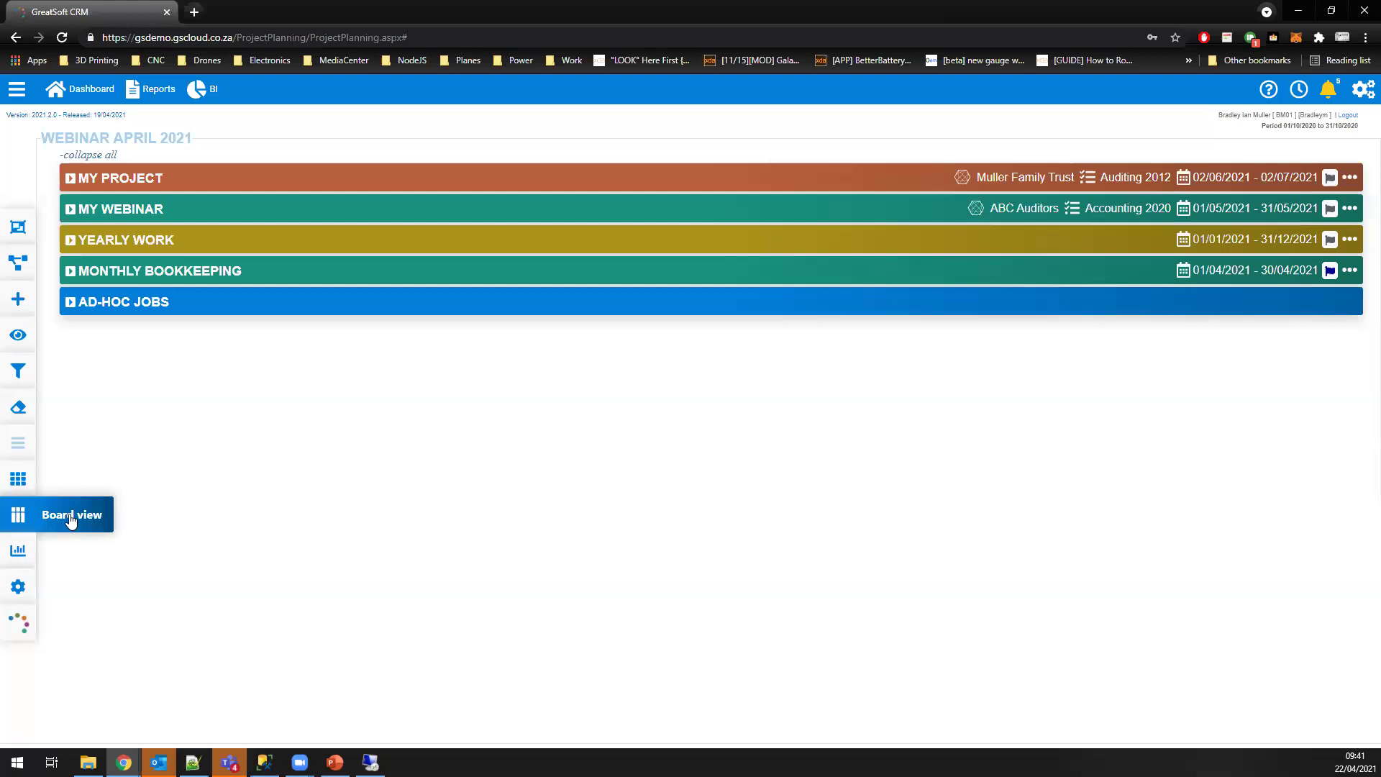
{"action": "left_click", "coordinate": [71, 520]}
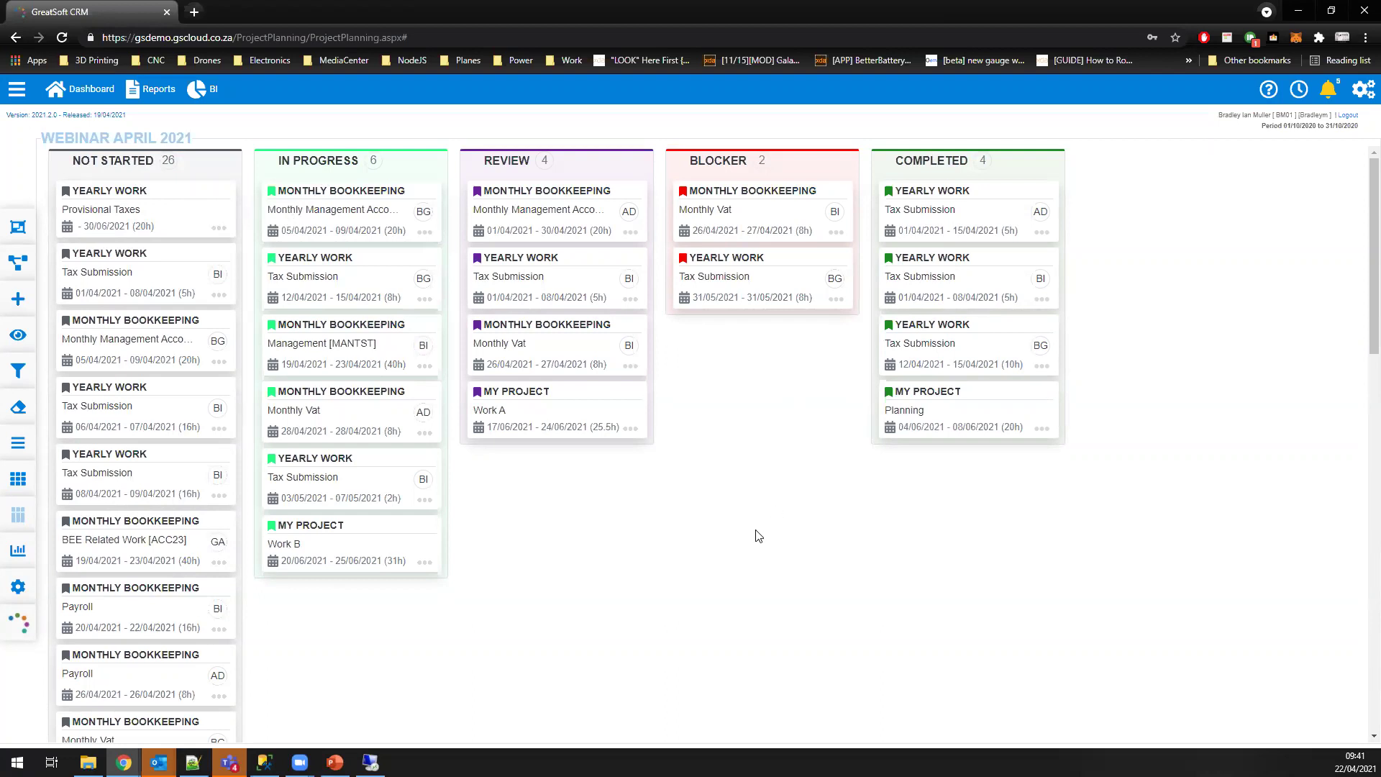
{"action": "mouse_move", "coordinate": [18, 586]}
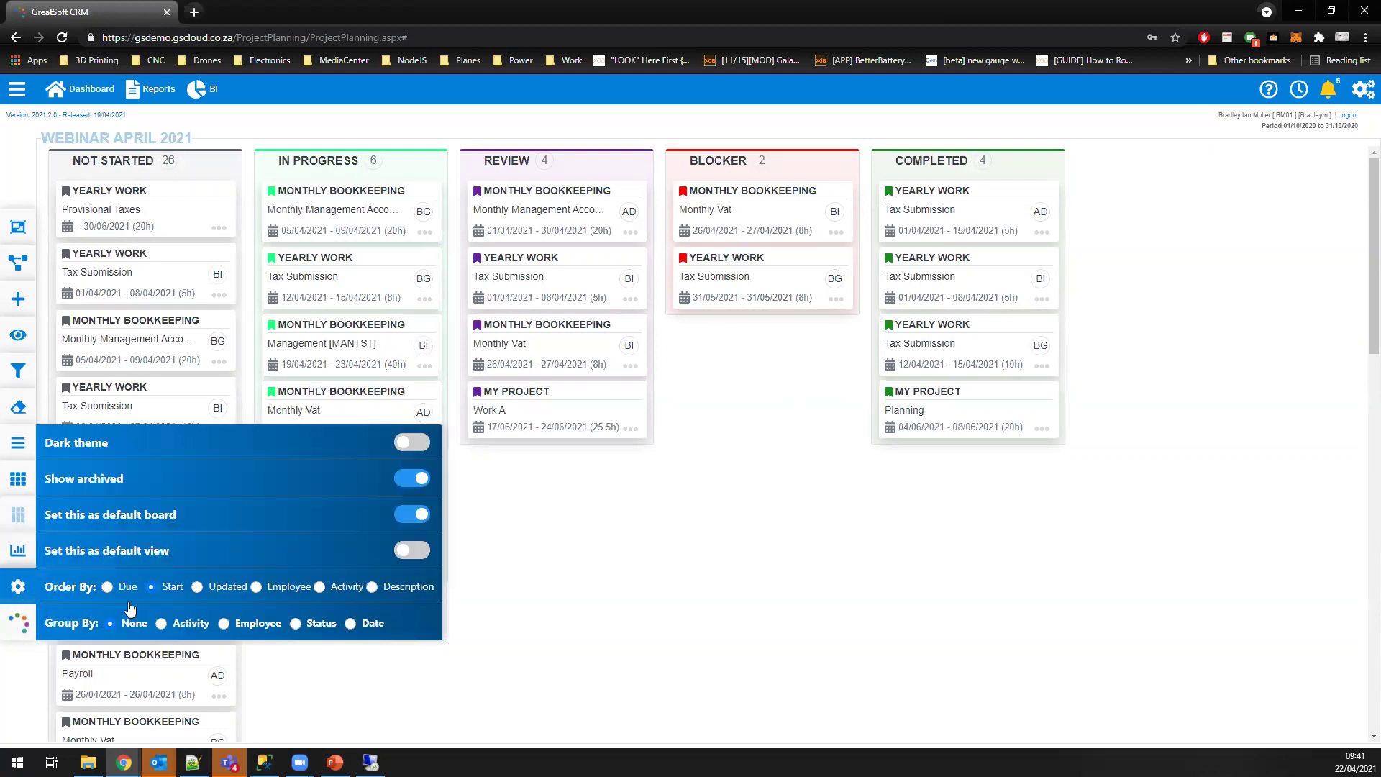
{"action": "left_click", "coordinate": [224, 623]}
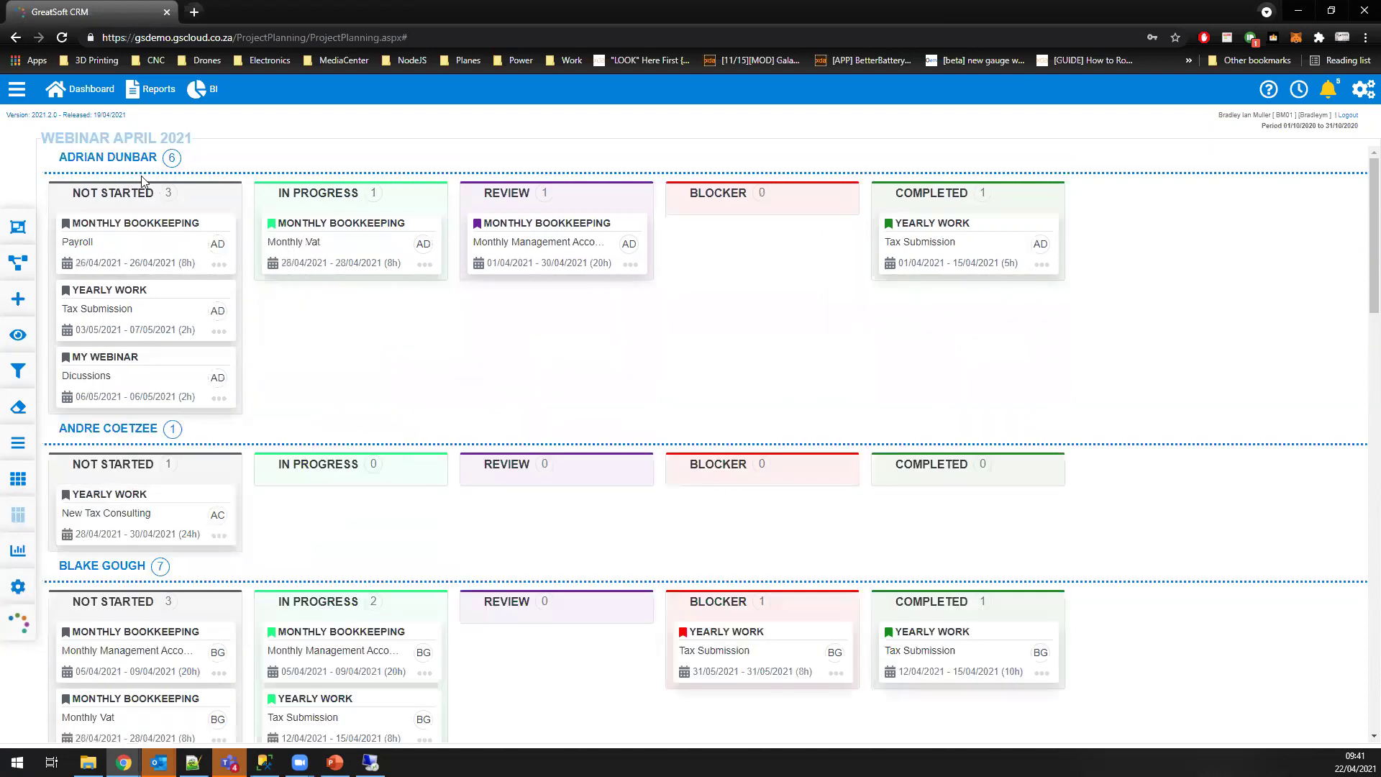
Step: Move the BG-assigned My Webinar Dicussions job to In Progress and add the comment "Starting off very well. No one has fallen asleep yet"
{"action": "scroll", "coordinate": [541, 317], "scroll_direction": "down", "scroll_amount": 5}
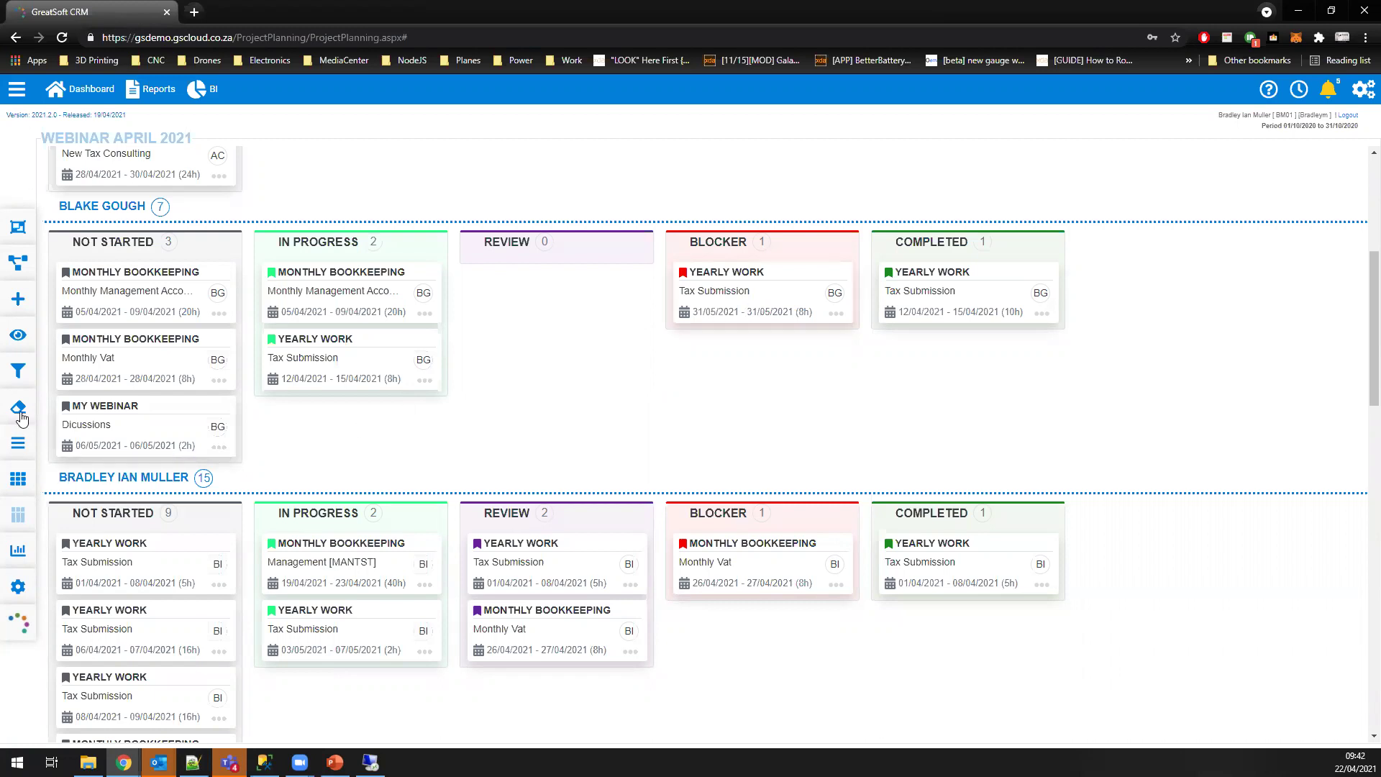
{"action": "left_click_drag", "start_coordinate": [121, 417], "coordinate": [331, 272]}
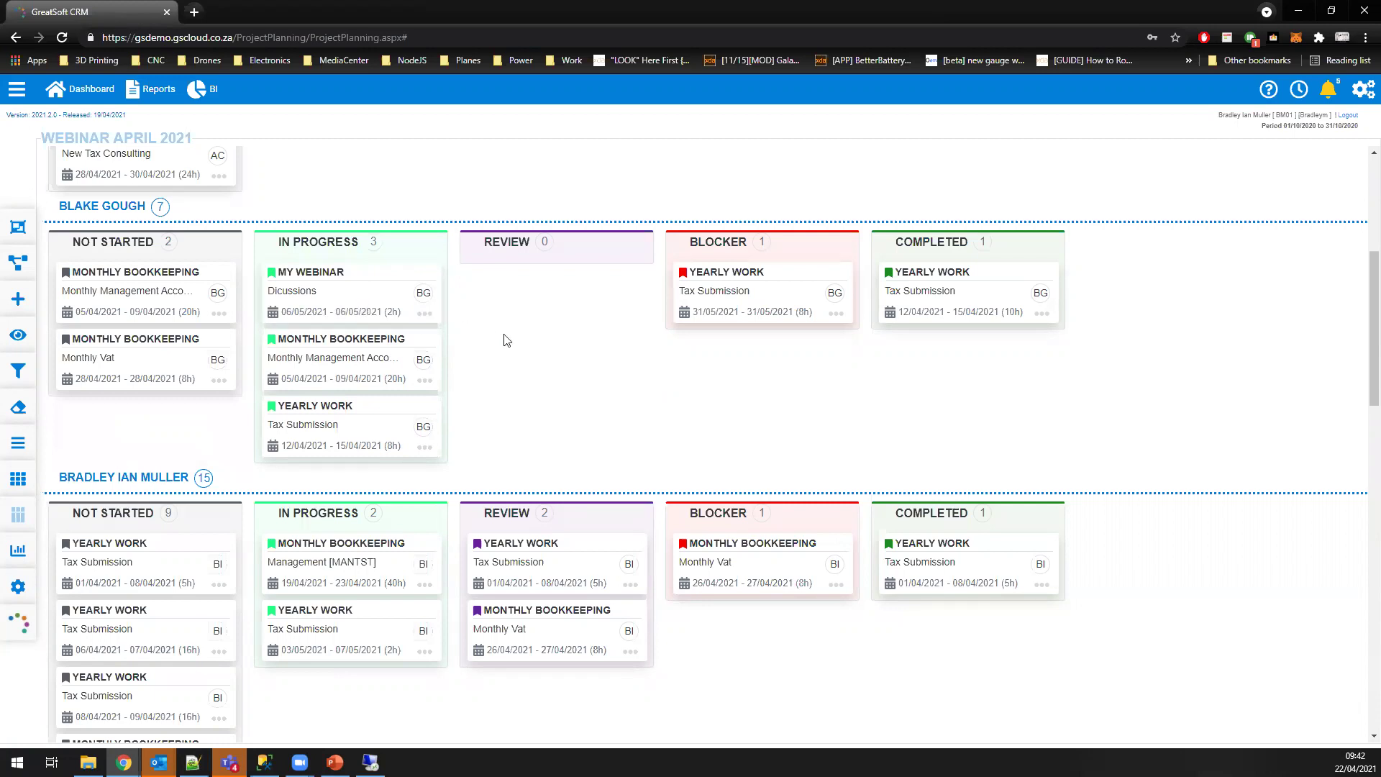
{"action": "left_click", "coordinate": [319, 285]}
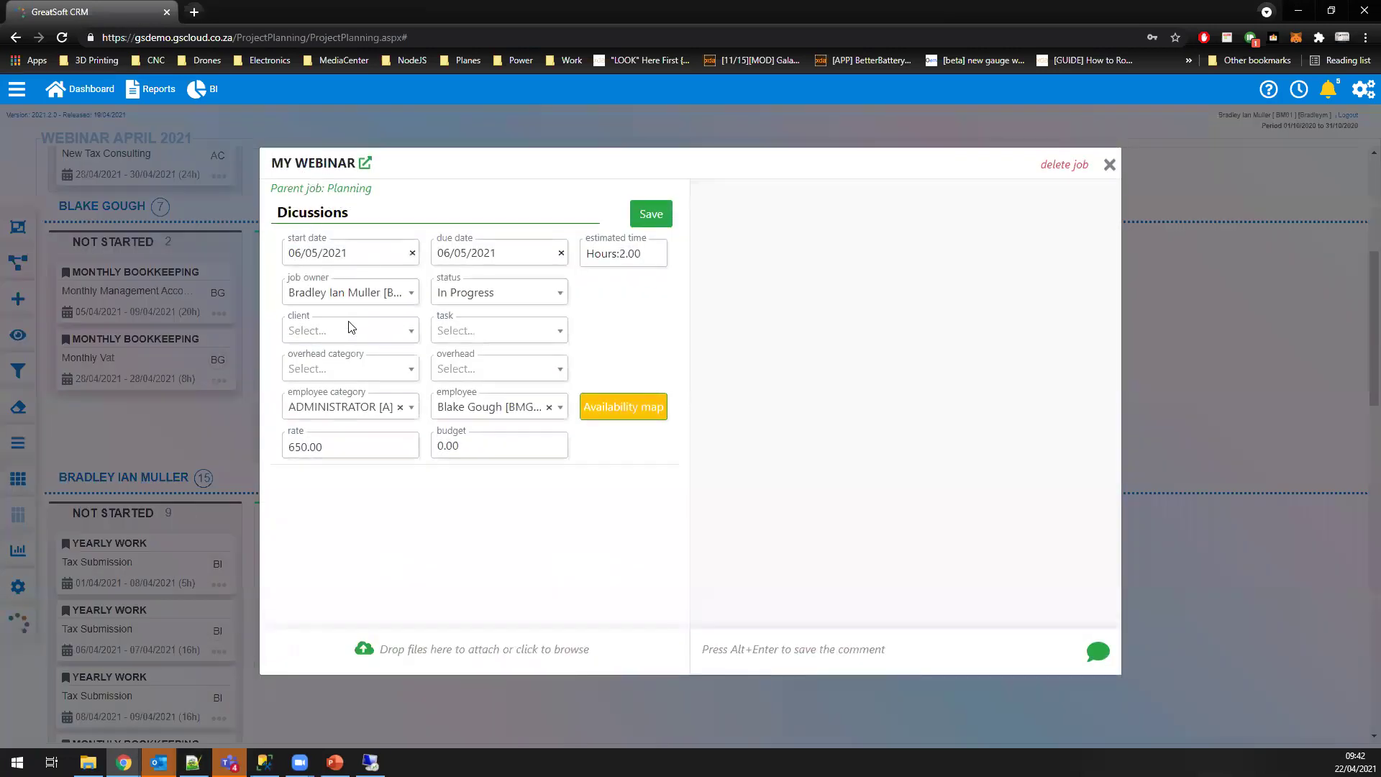
{"action": "left_click", "coordinate": [799, 640]}
{"action": "type", "text": "Syta"}
{"action": "type", "text": "rtin"}
{"action": "key", "text": "BackSpace"}
{"action": "key", "text": "BackSpace"}
{"action": "key", "text": "BackSpace"}
{"action": "key", "text": "BackSpace"}
{"action": "type", "text": "arting off very we"}
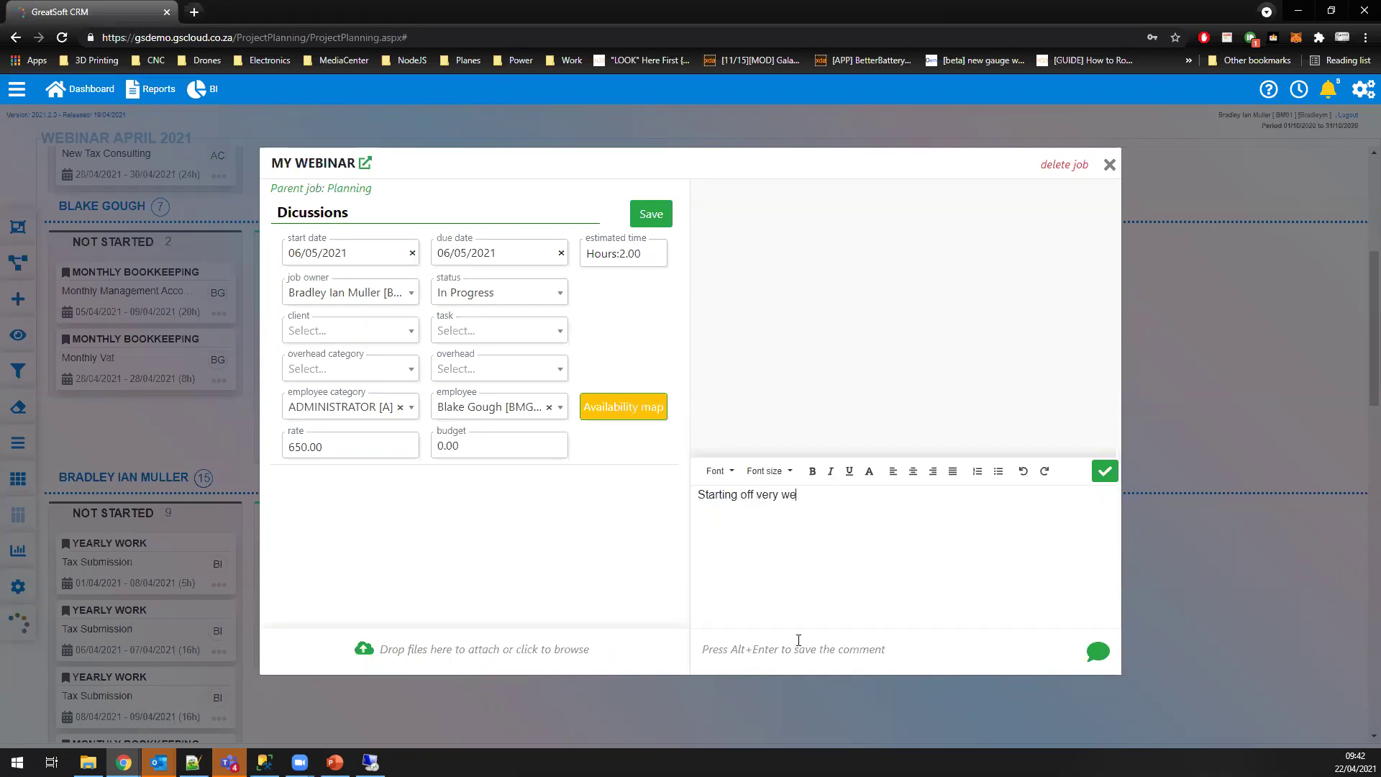
{"action": "type", "text": "ll. No one has fallen asleep yet"}
{"action": "left_click", "coordinate": [1105, 472]}
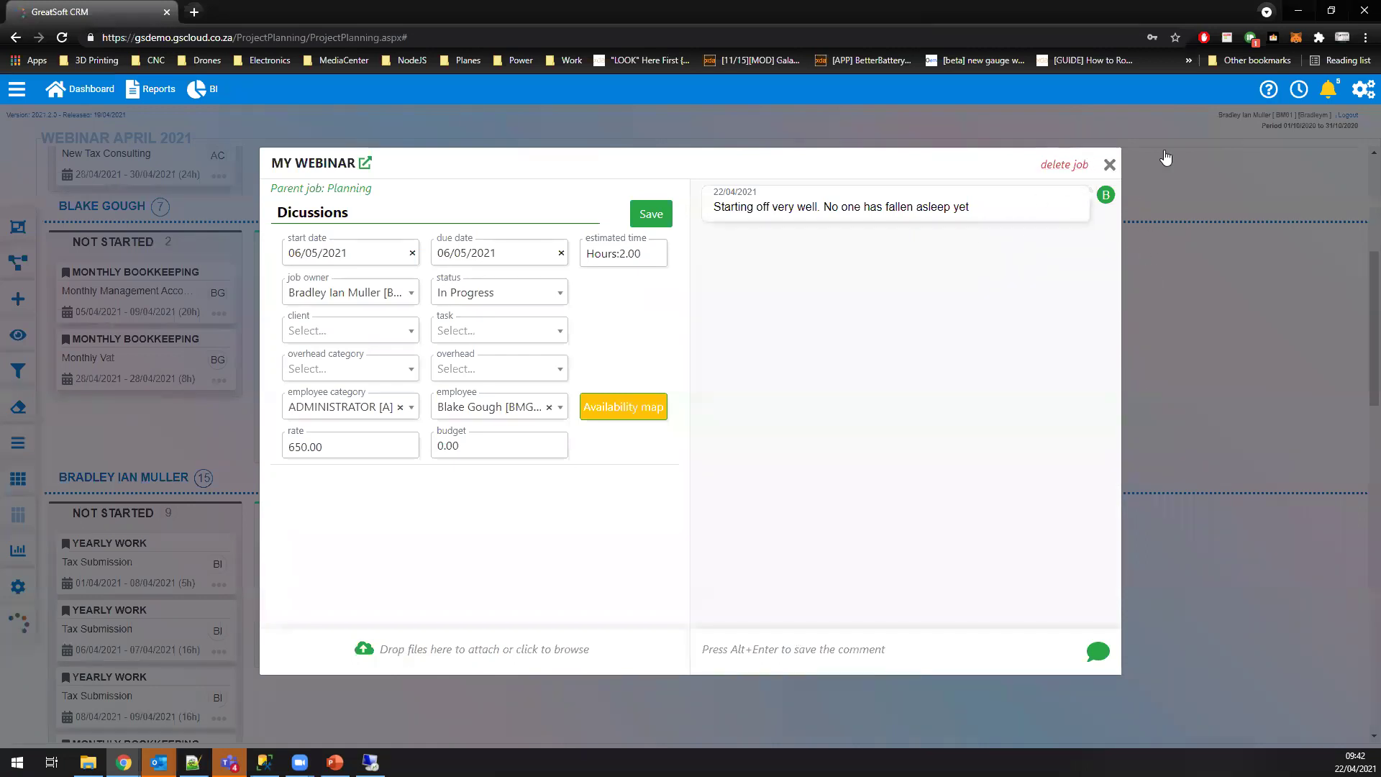
{"action": "left_click", "coordinate": [1109, 166]}
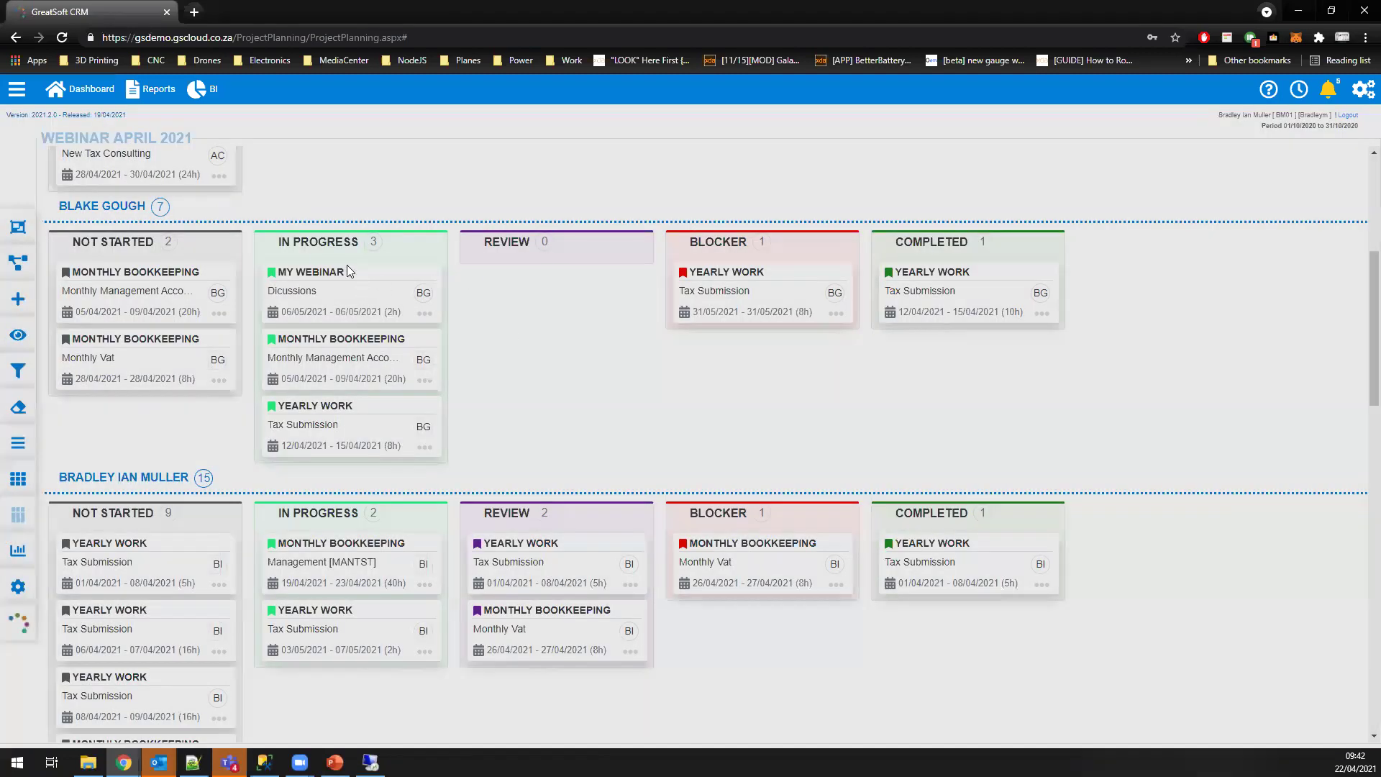
Step: Filter the board by employee to show only the signed-in employee's jobs
{"action": "scroll", "coordinate": [359, 290], "scroll_direction": "down", "scroll_amount": 2}
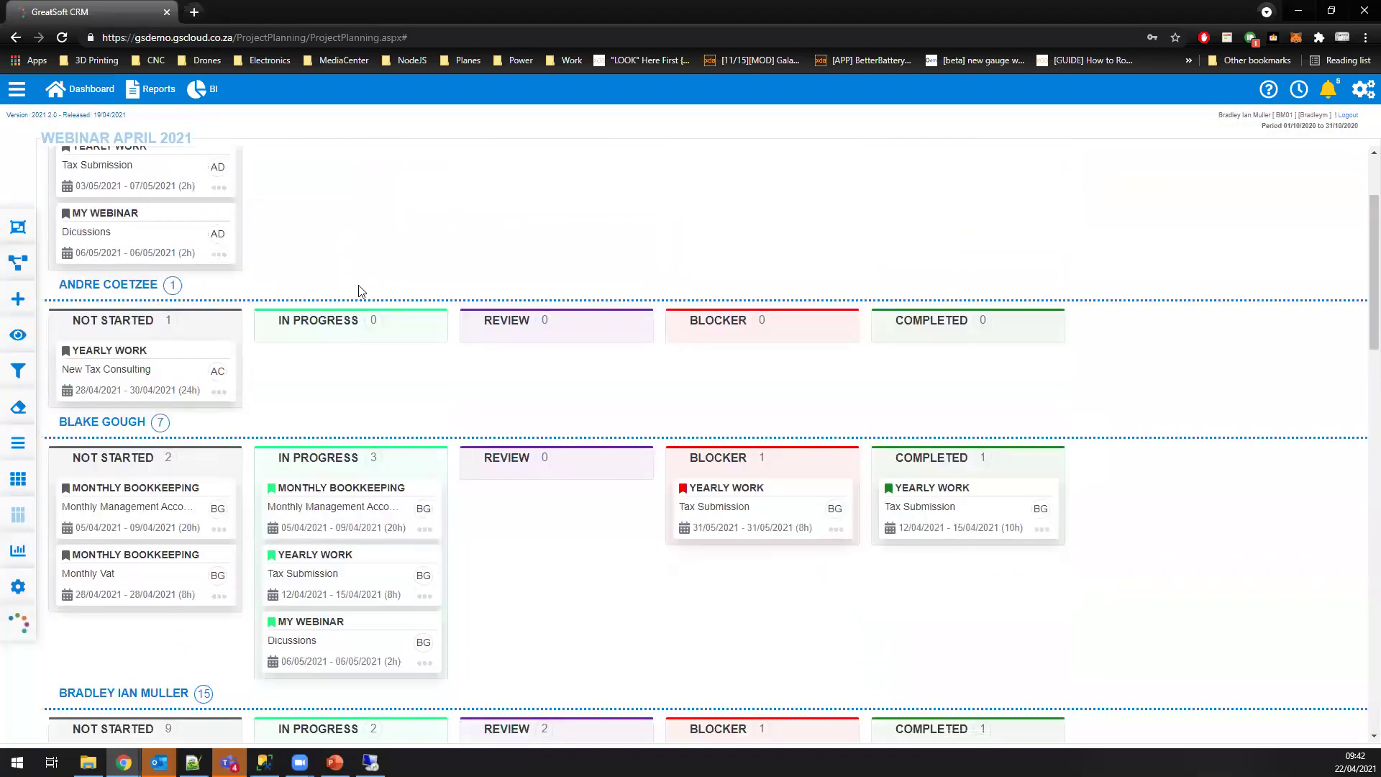
{"action": "scroll", "coordinate": [361, 291], "scroll_direction": "down", "scroll_amount": 1}
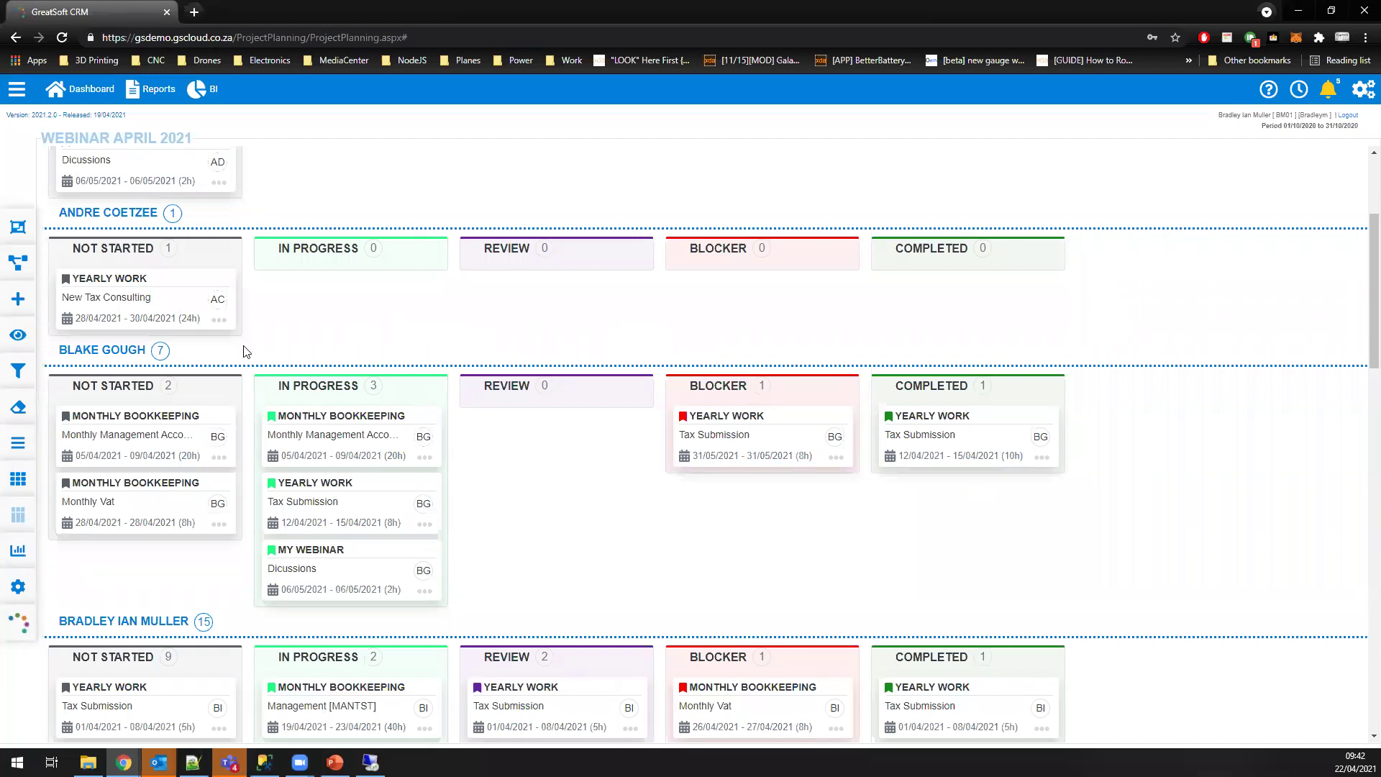
{"action": "left_click", "coordinate": [15, 376]}
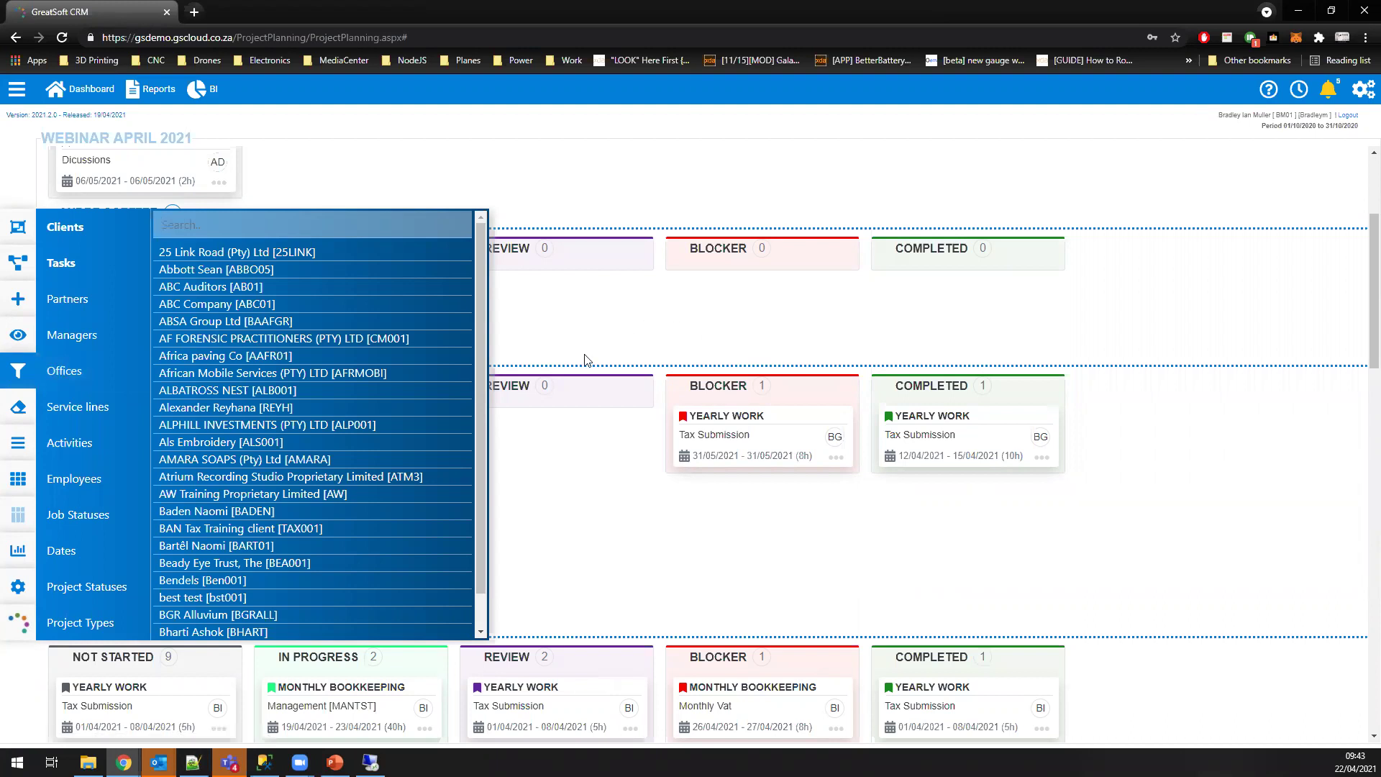
{"action": "left_click", "coordinate": [101, 479]}
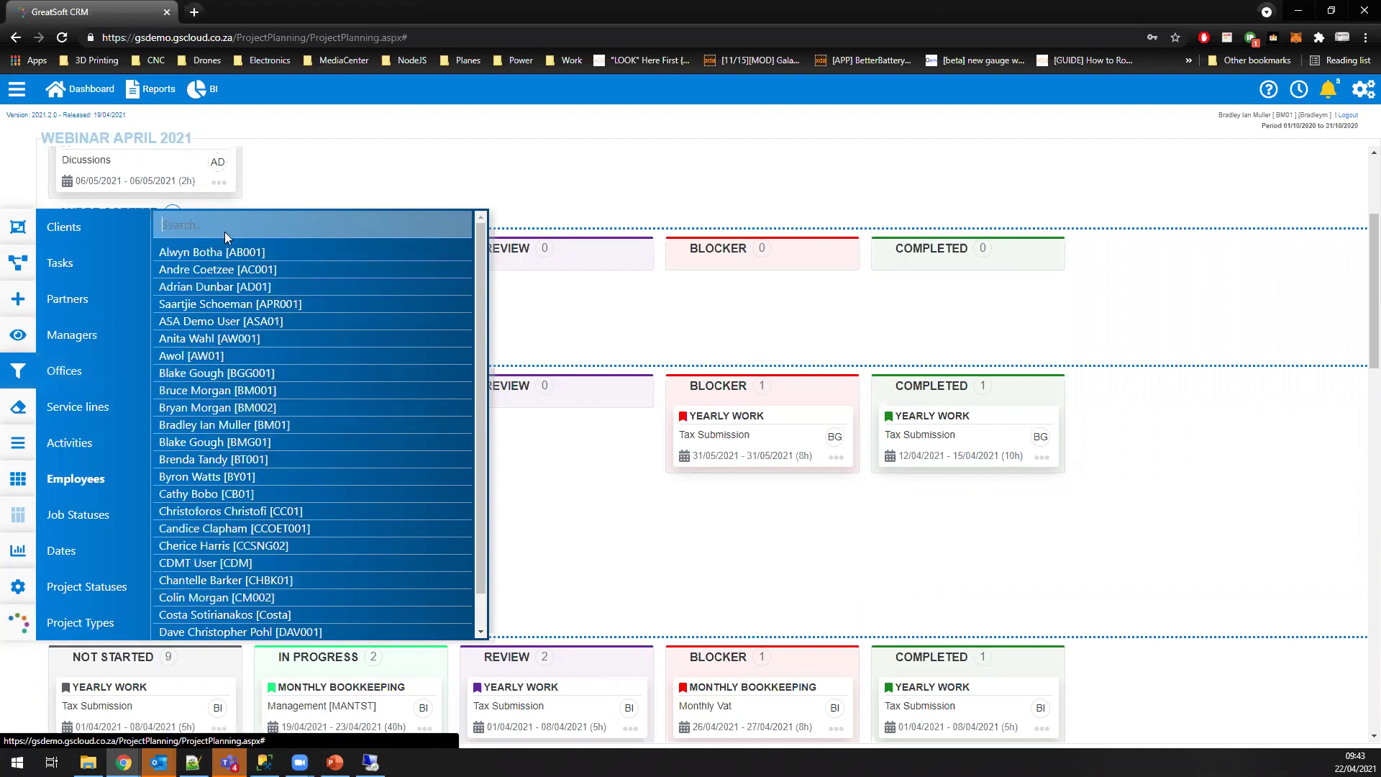
{"action": "type", "text": "brad"}
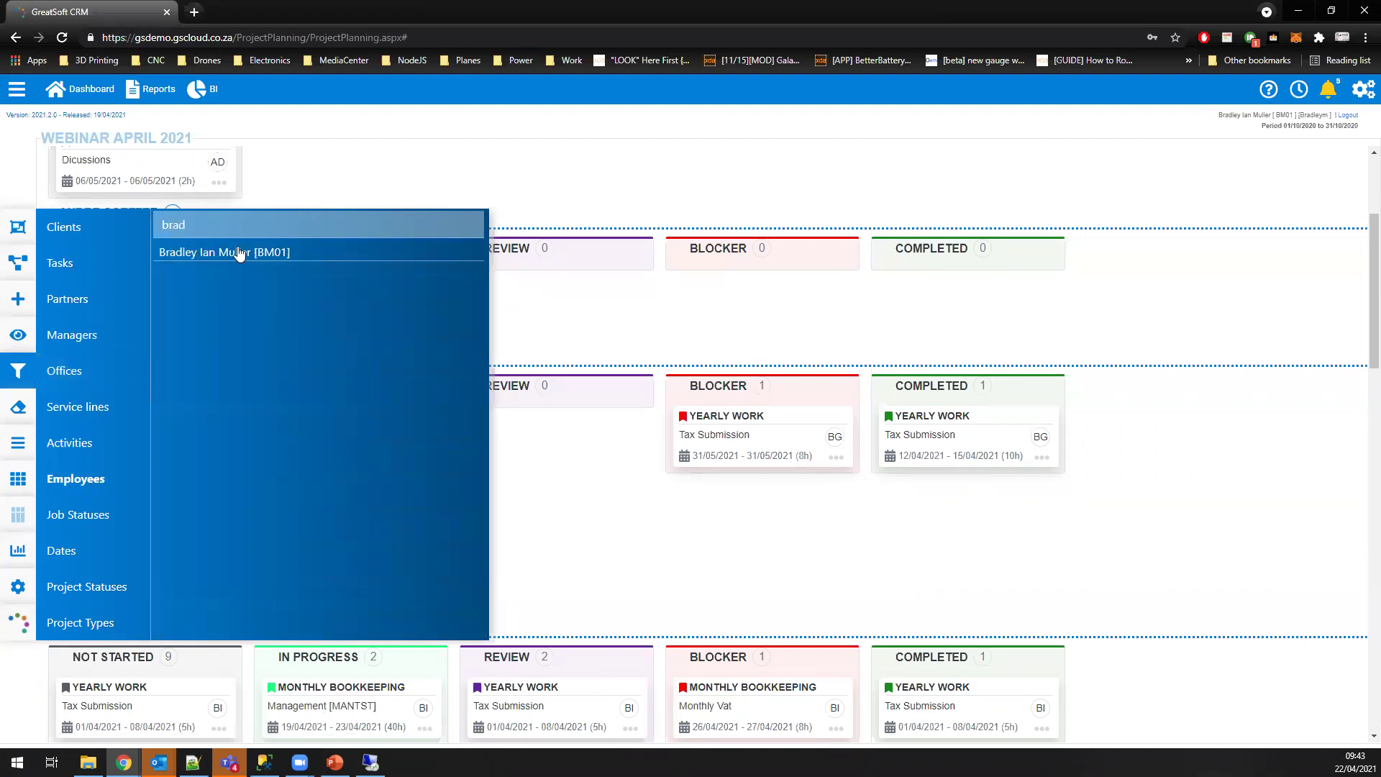
{"action": "left_click", "coordinate": [238, 252]}
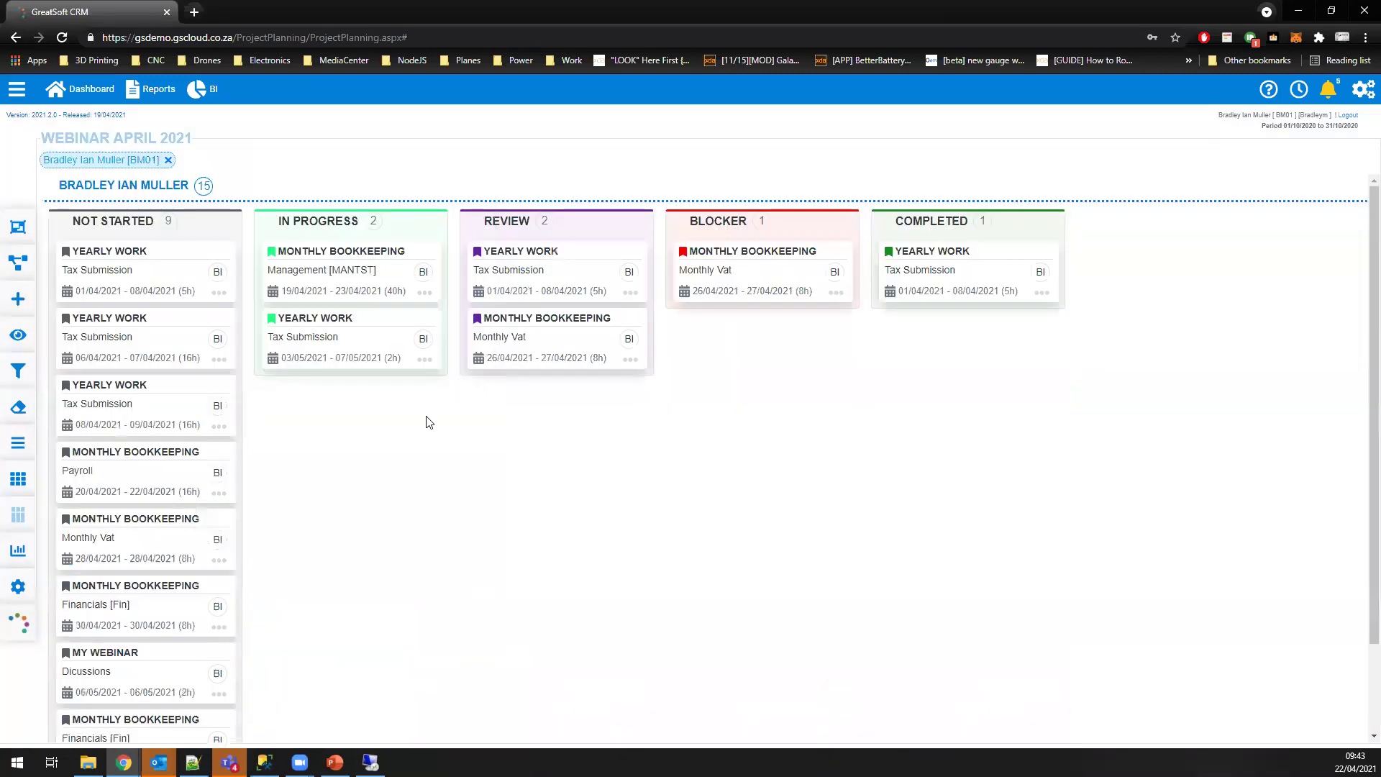
Step: Look through the filtered employee's jobs, group them by activity and review each activity group
{"action": "scroll", "coordinate": [226, 549], "scroll_direction": "down", "scroll_amount": 2}
{"action": "scroll", "coordinate": [226, 550], "scroll_direction": "up", "scroll_amount": 2}
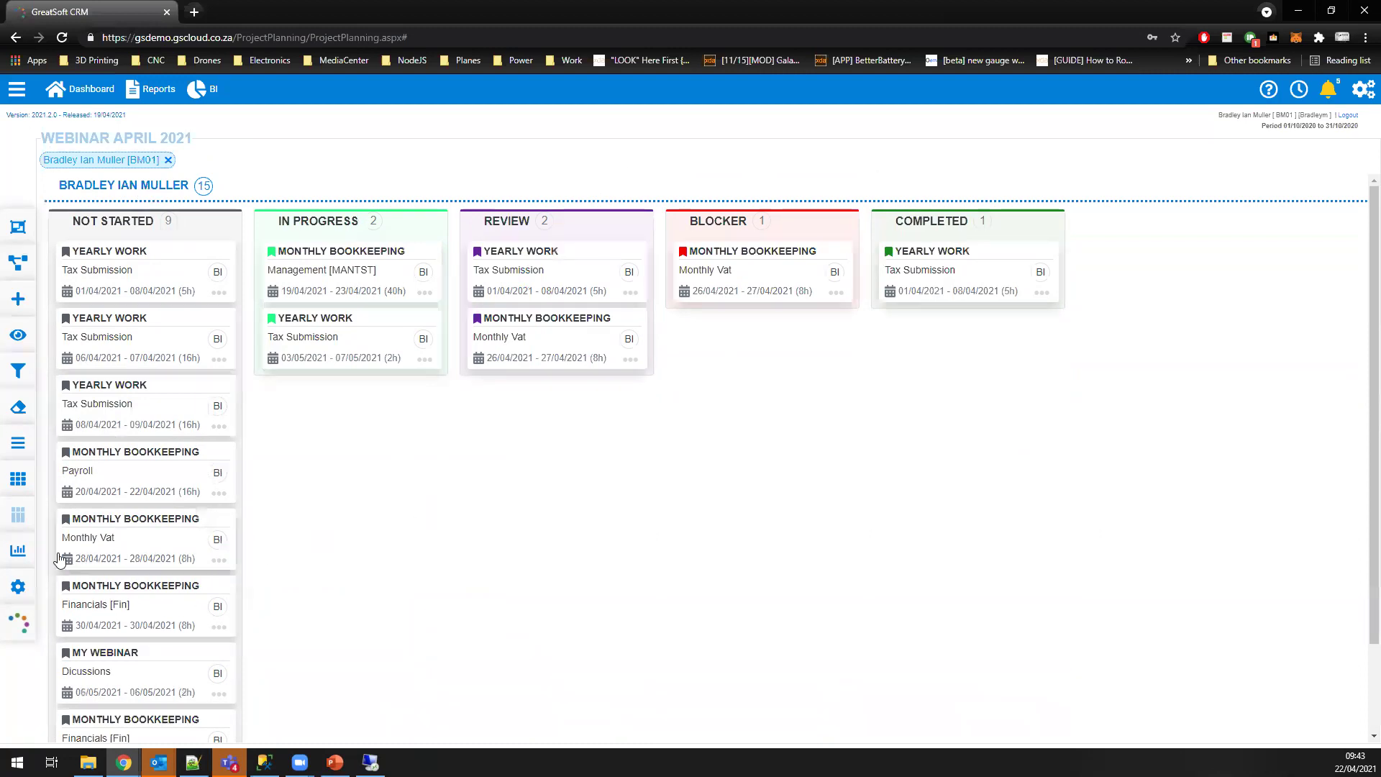
{"action": "mouse_move", "coordinate": [19, 587]}
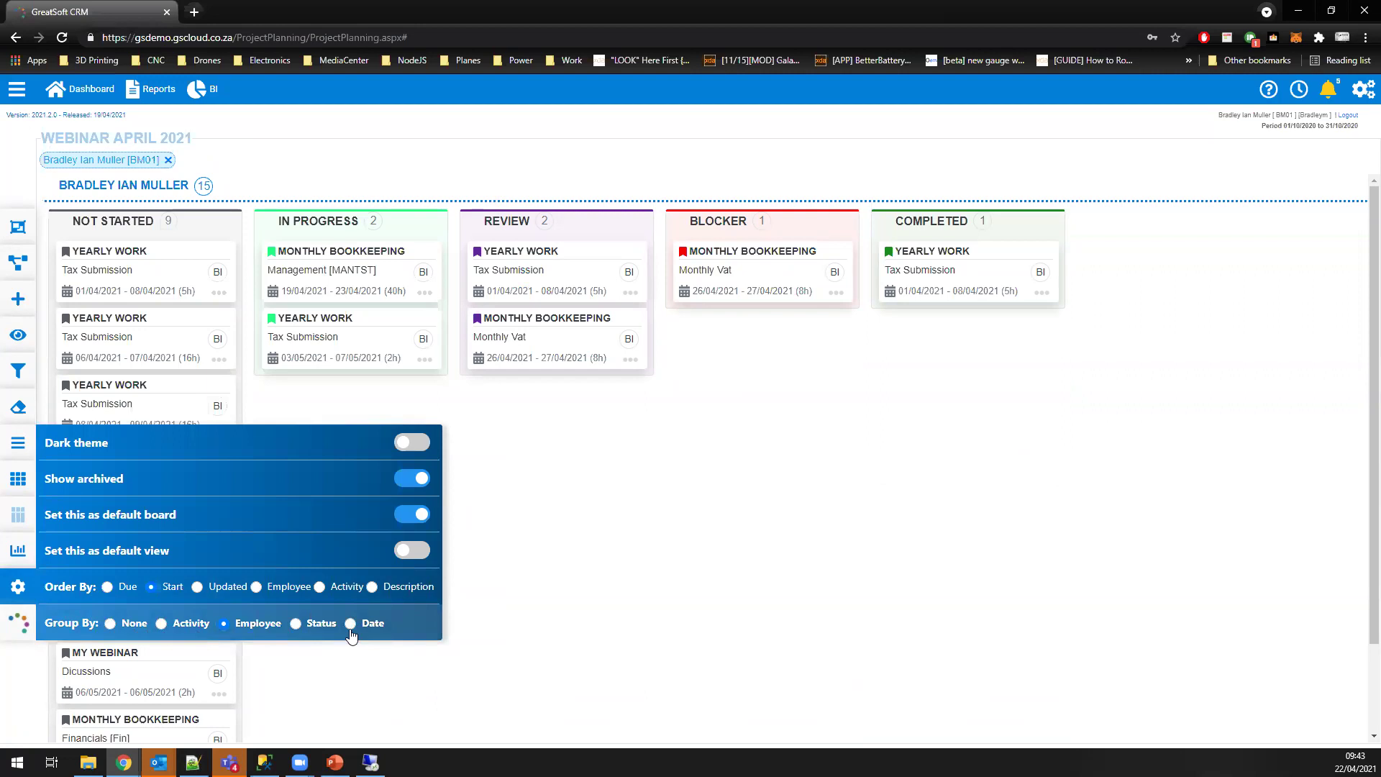
{"action": "left_click", "coordinate": [161, 624]}
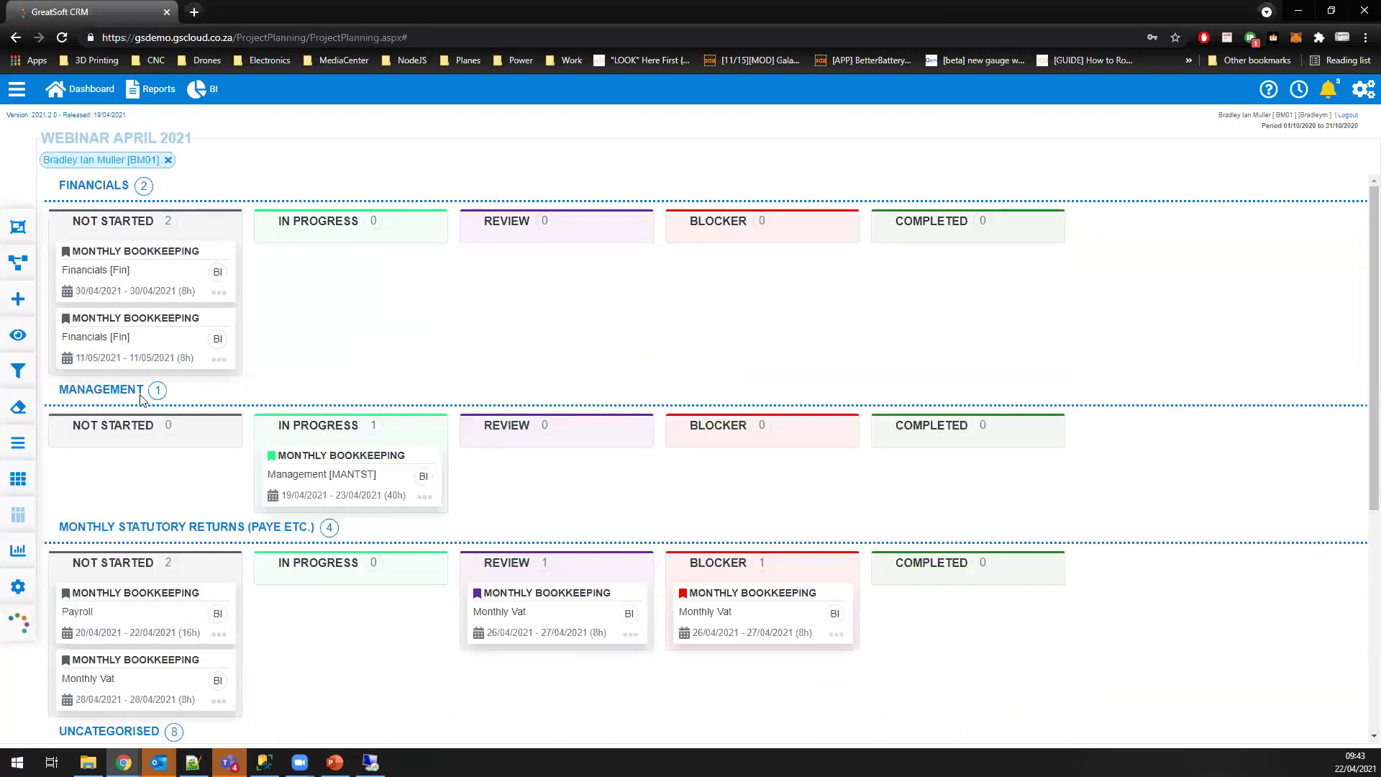
{"action": "scroll", "coordinate": [116, 389], "scroll_direction": "down", "scroll_amount": 2}
{"action": "scroll", "coordinate": [309, 507], "scroll_direction": "down", "scroll_amount": 3}
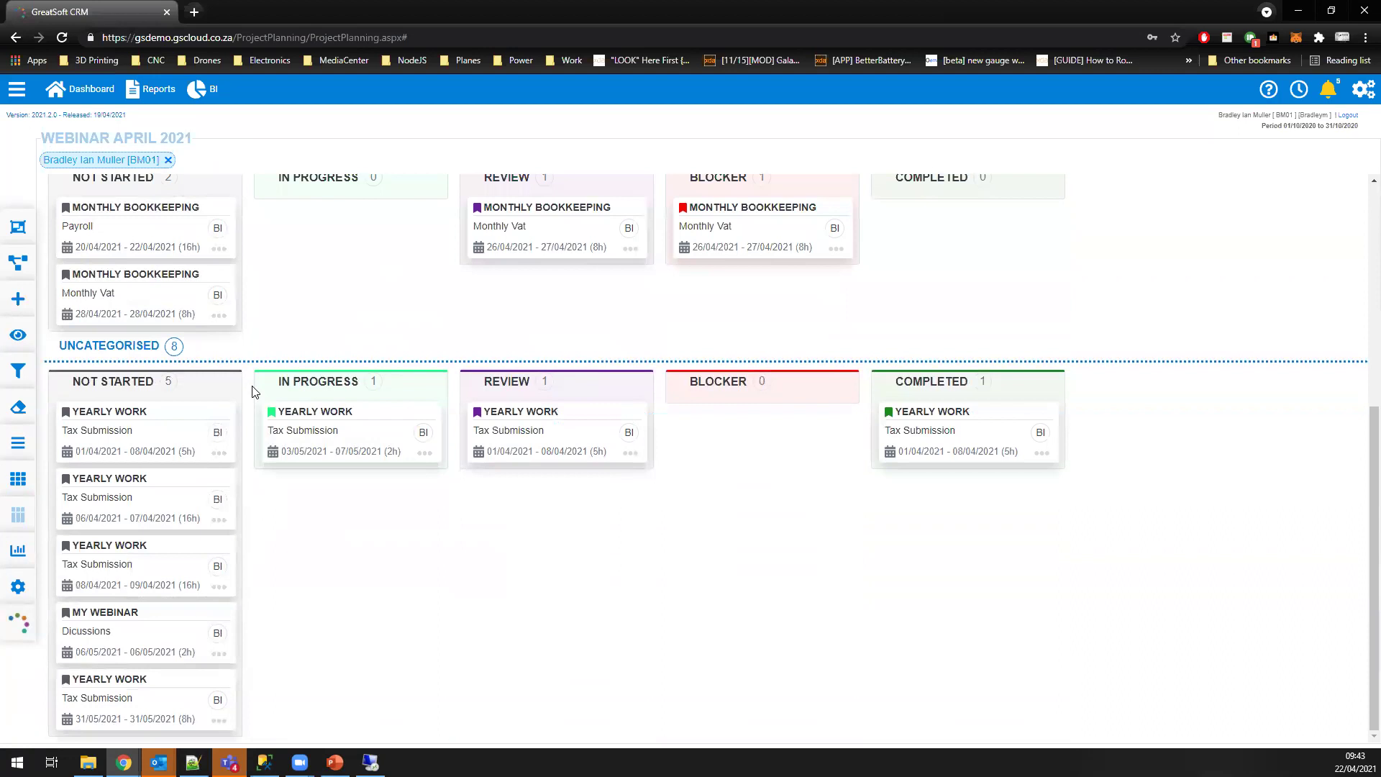
{"action": "scroll", "coordinate": [259, 435], "scroll_direction": "up", "scroll_amount": 5}
Step: Group the filtered employee's jobs on the board by date
{"action": "mouse_move", "coordinate": [18, 586]}
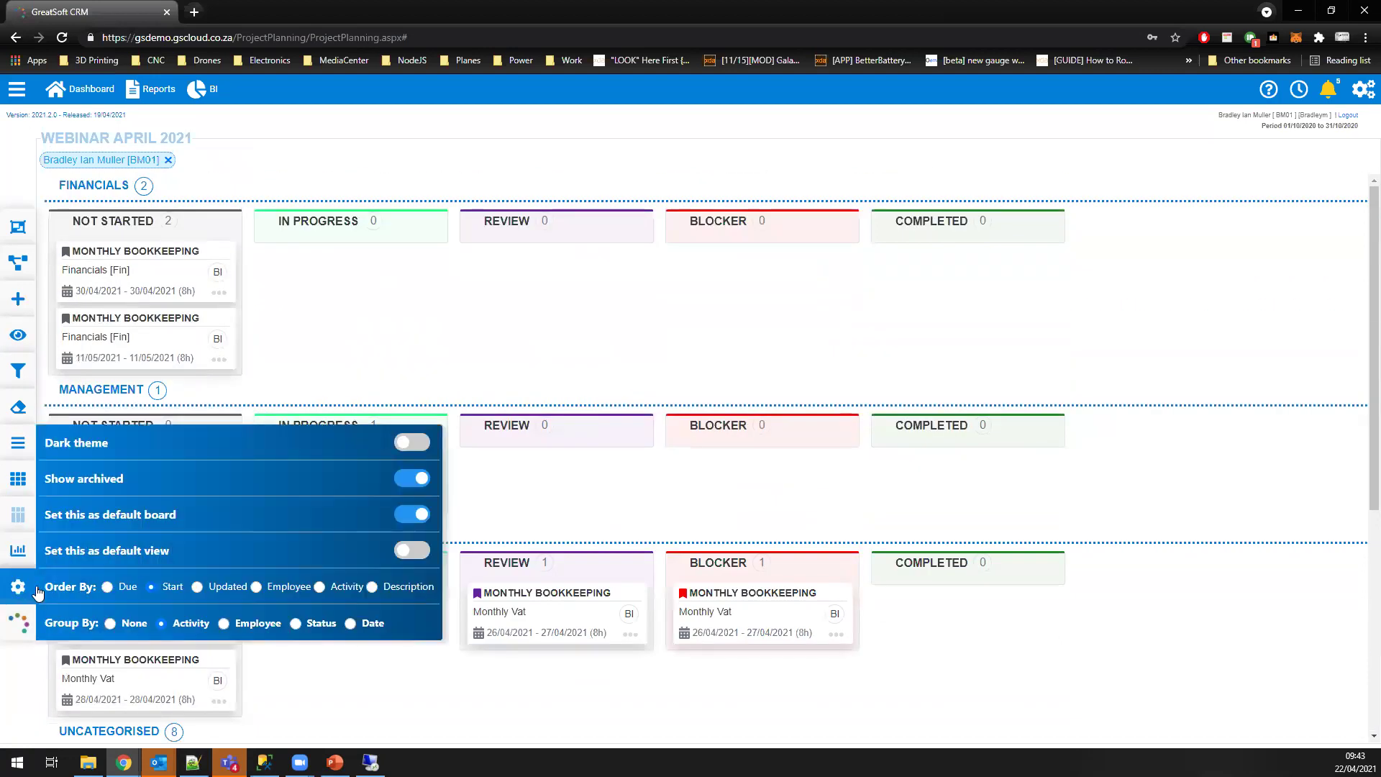
{"action": "left_click", "coordinate": [351, 624]}
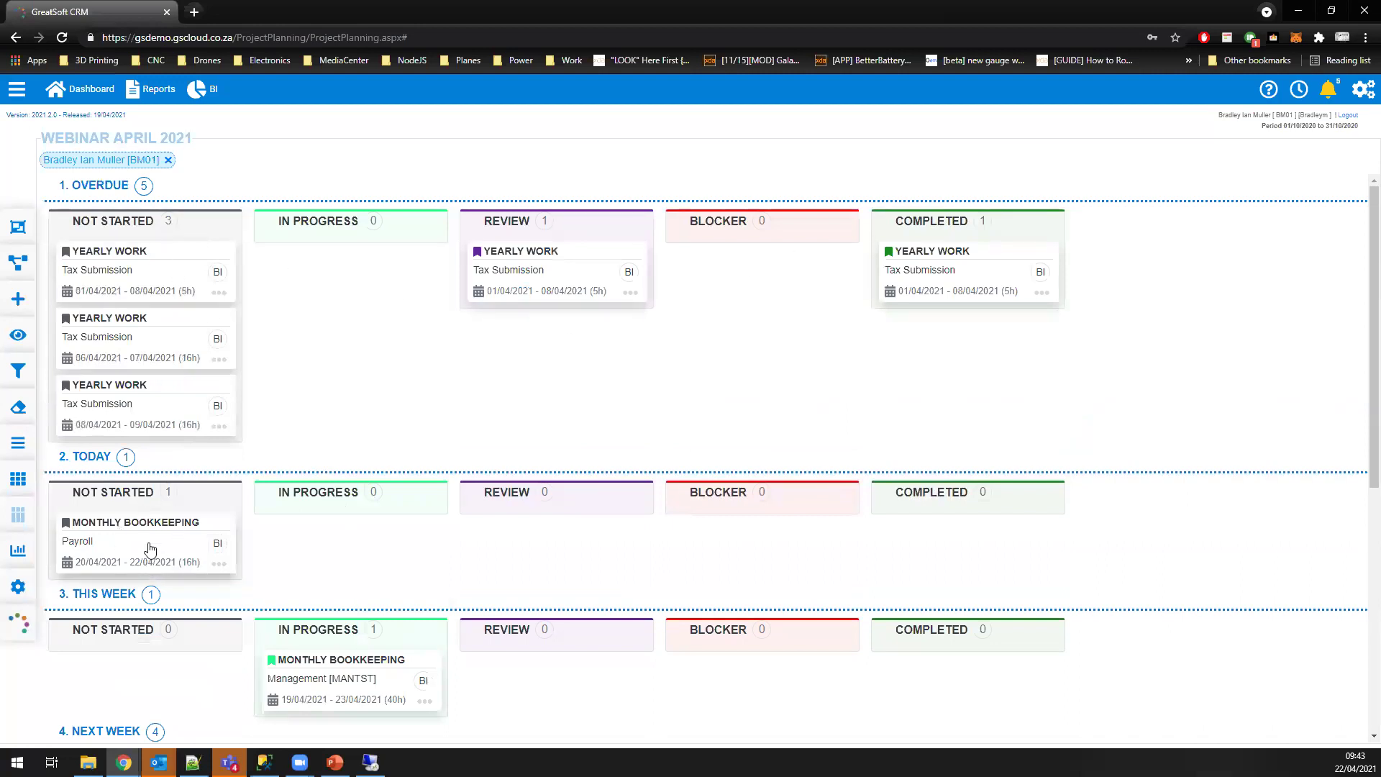
Step: Move the Today group's Payroll job to In Progress and the Next Week Monthly Vat job dated 28/04/2021 to Review
{"action": "left_click_drag", "start_coordinate": [162, 575], "coordinate": [331, 546]}
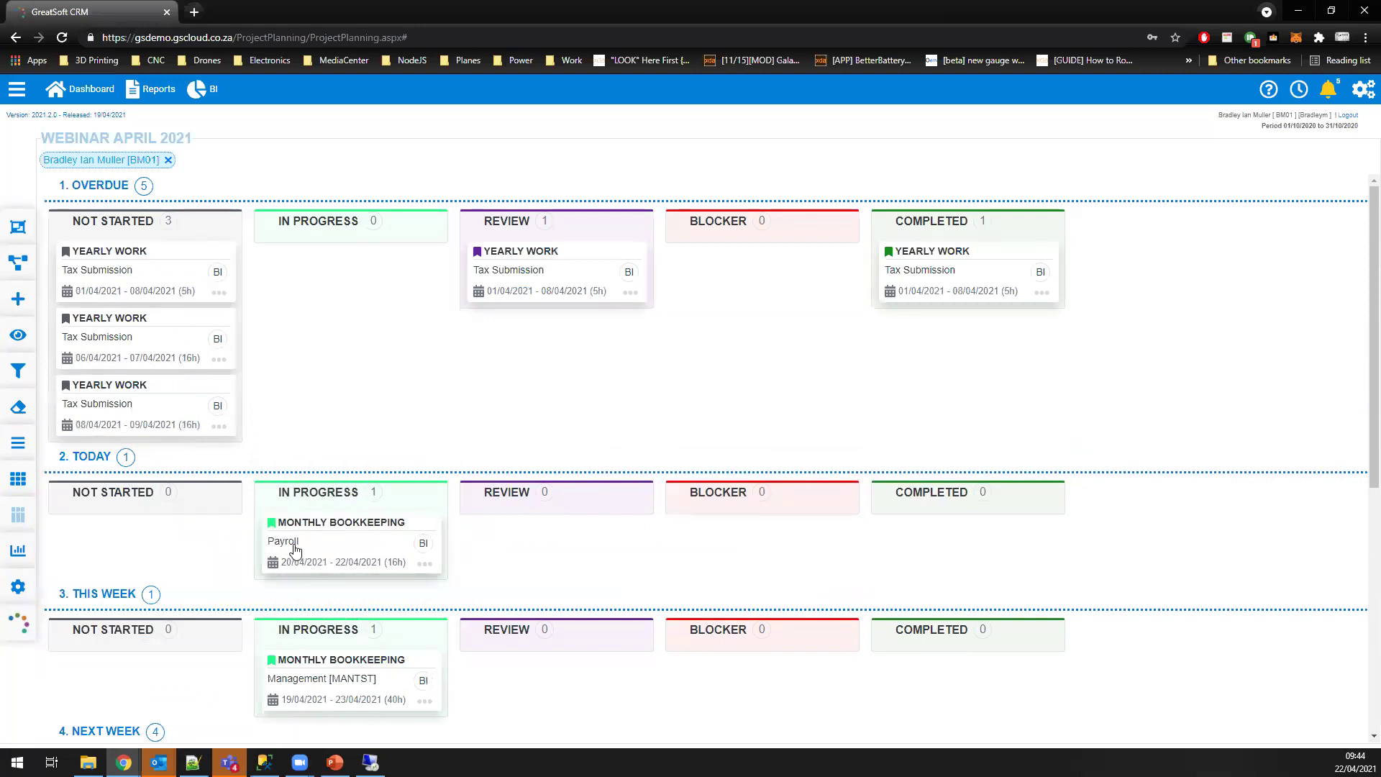
{"action": "scroll", "coordinate": [115, 417], "scroll_direction": "down", "scroll_amount": 5}
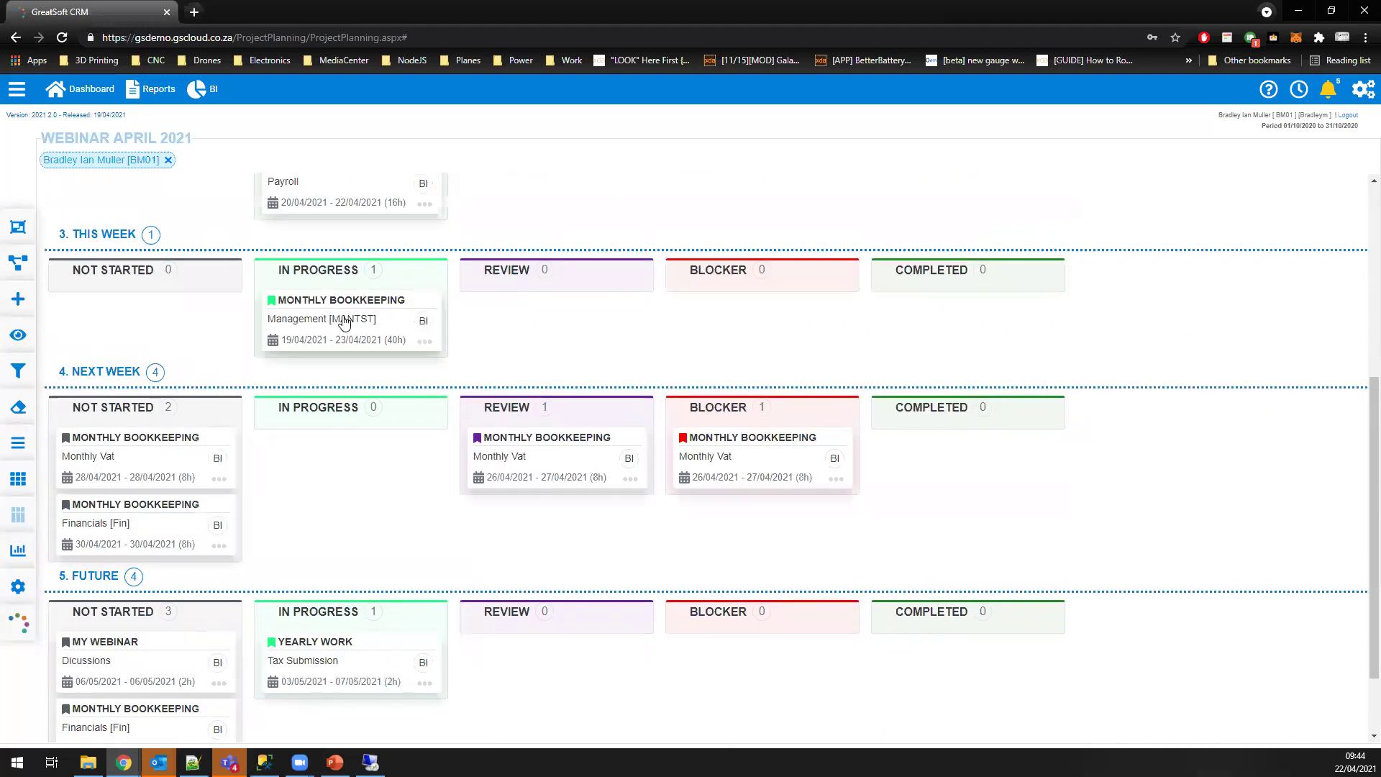
{"action": "left_click_drag", "start_coordinate": [130, 460], "coordinate": [515, 452]}
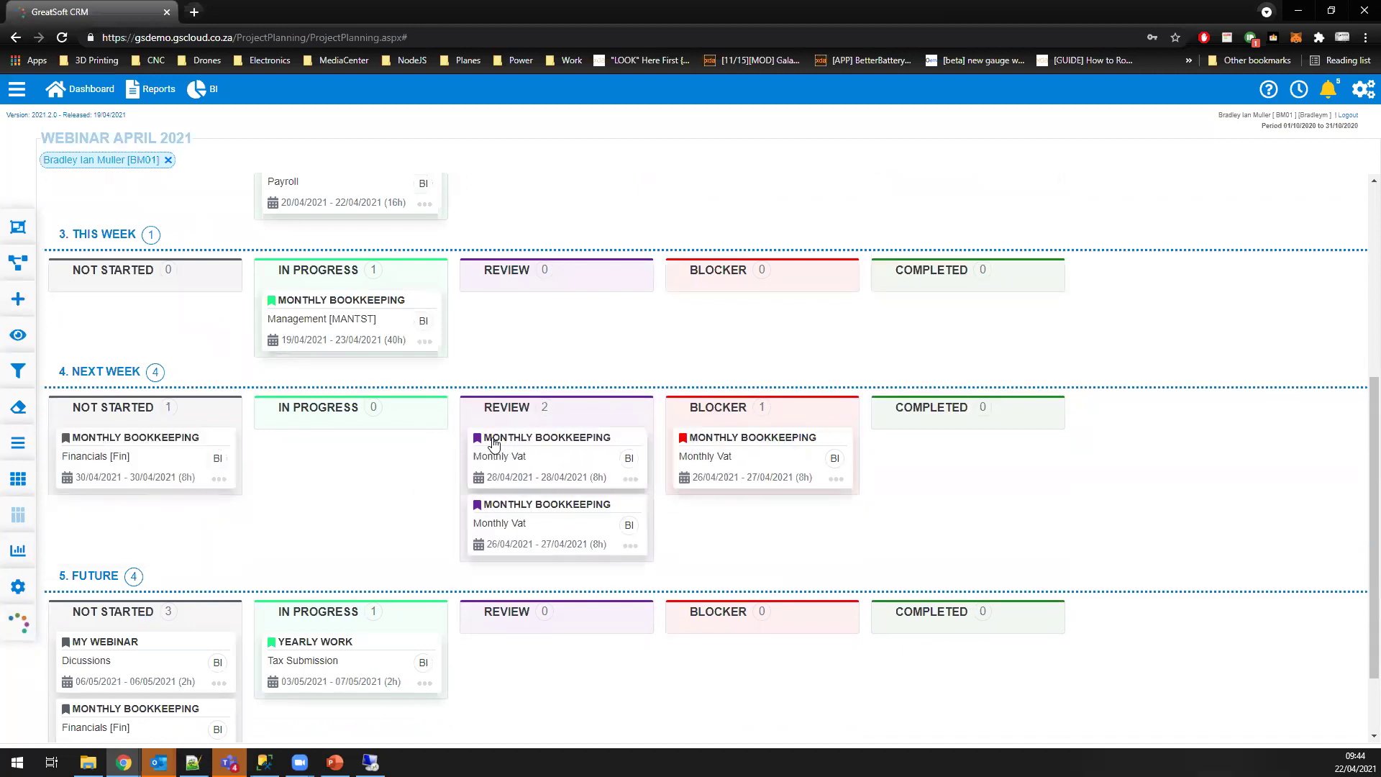
{"action": "scroll", "coordinate": [385, 467], "scroll_direction": "down", "scroll_amount": 1}
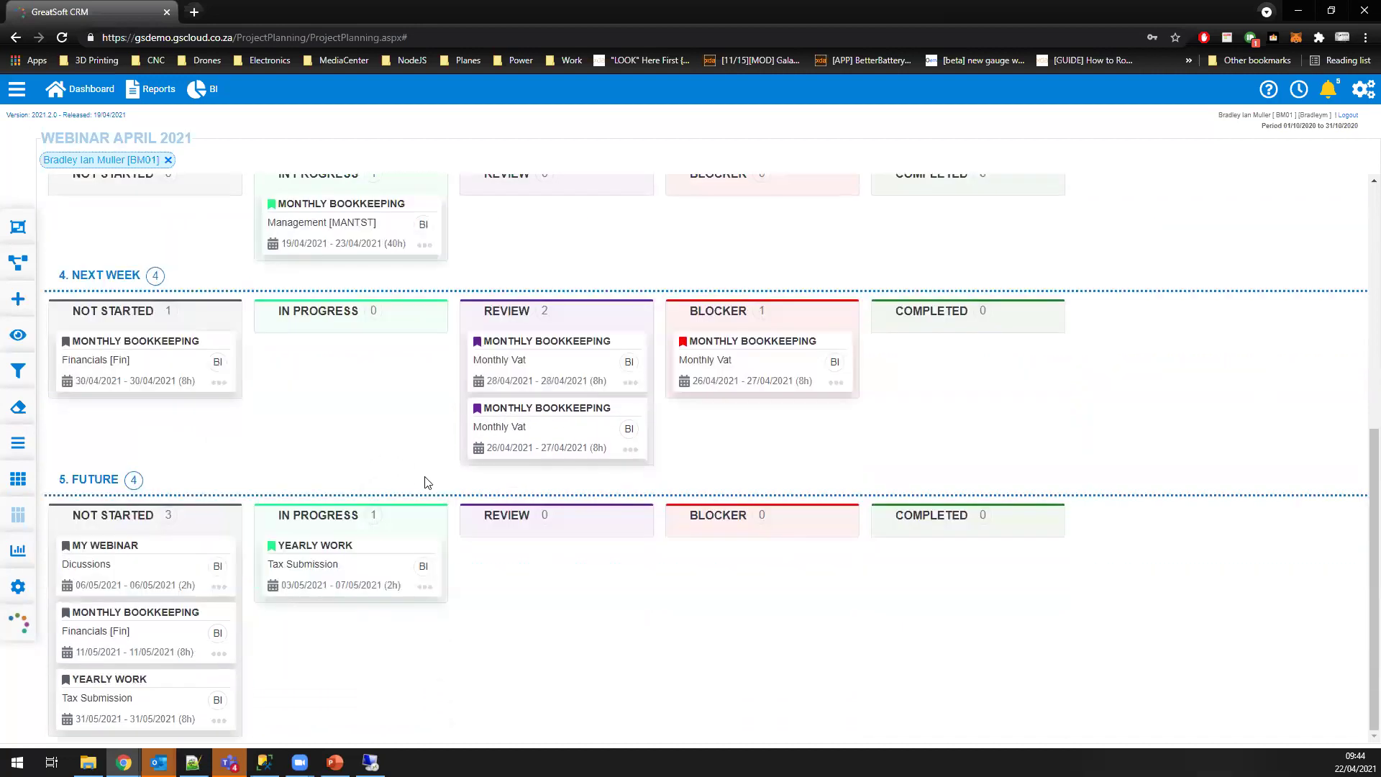
{"action": "scroll", "coordinate": [445, 485], "scroll_direction": "up", "scroll_amount": 3}
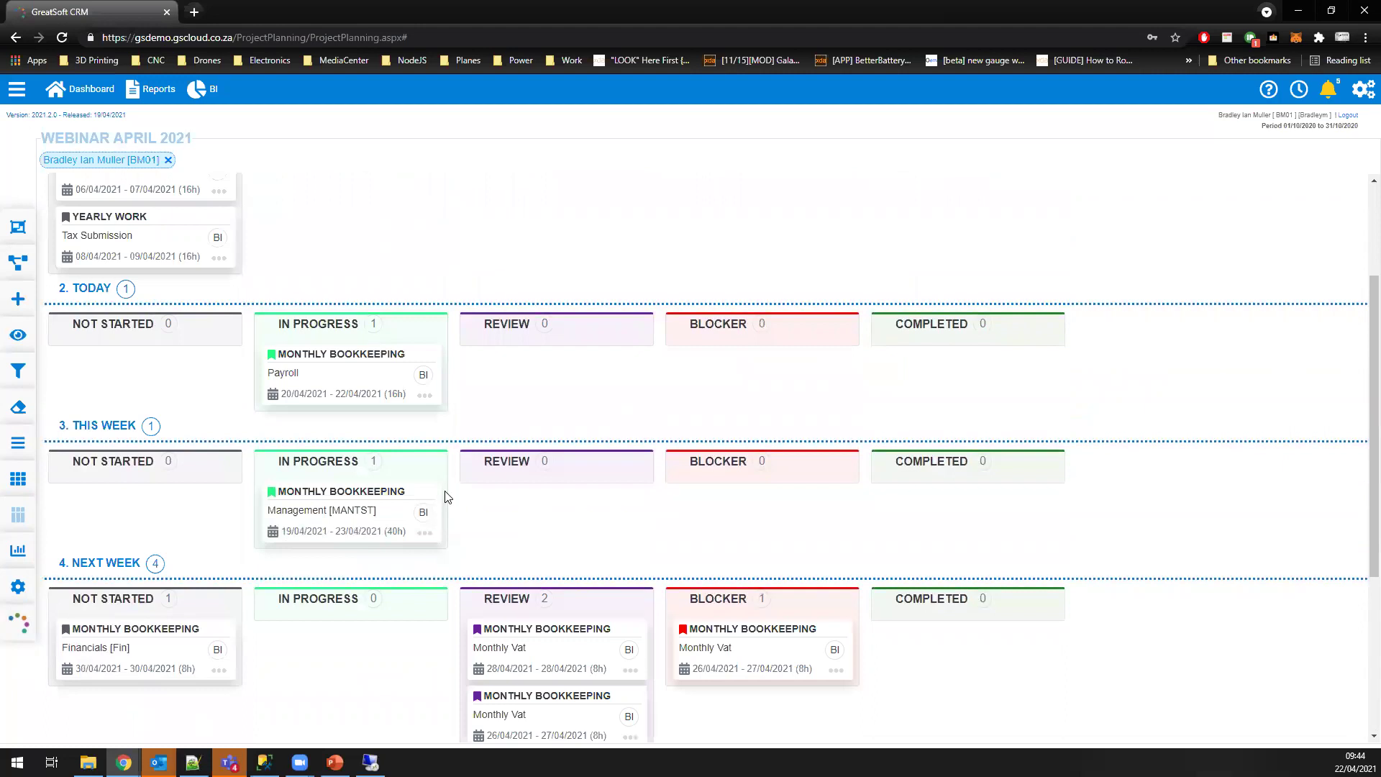
{"action": "scroll", "coordinate": [568, 389], "scroll_direction": "up", "scroll_amount": 2}
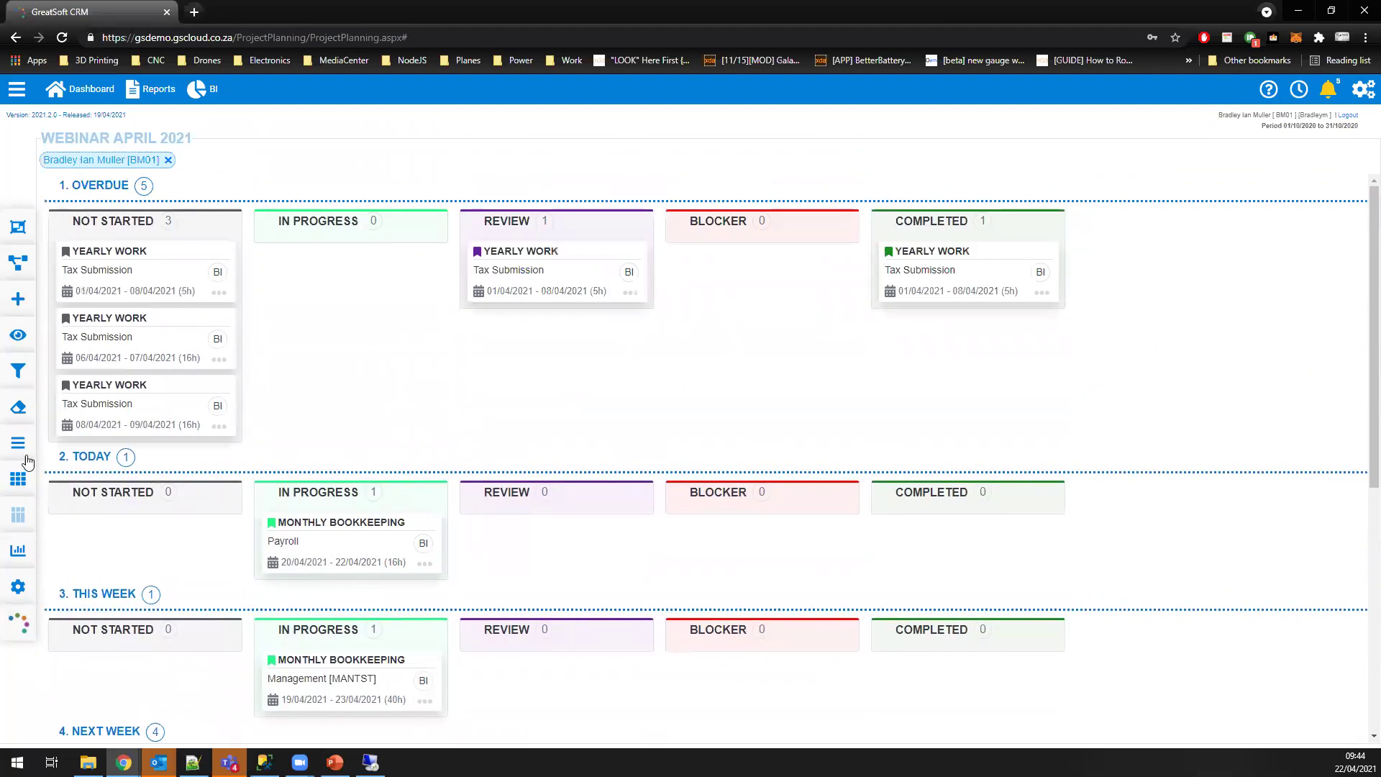
Step: Filter the employee's jobs on the board by the service lines Tax [TAX] and Accounting [ACC]
{"action": "left_click", "coordinate": [13, 378]}
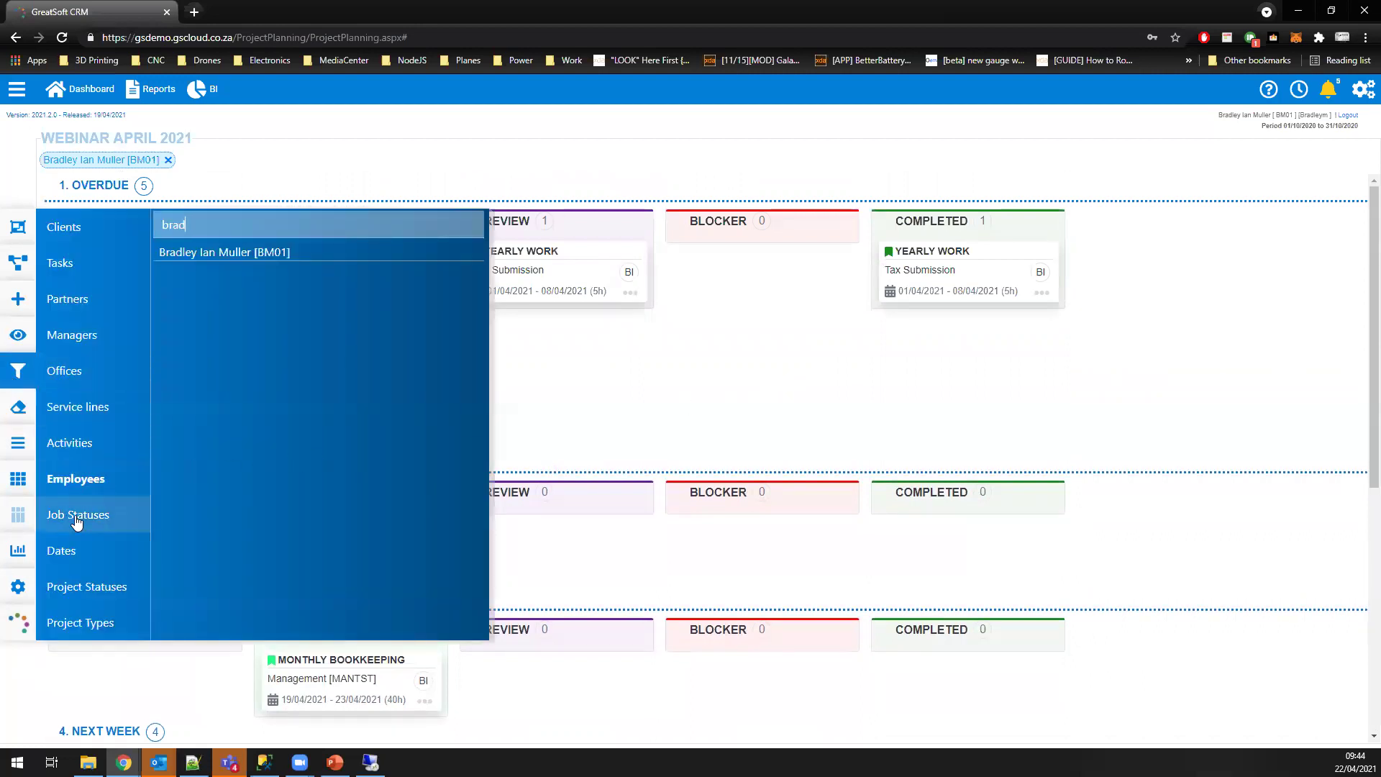
{"action": "left_click", "coordinate": [78, 408]}
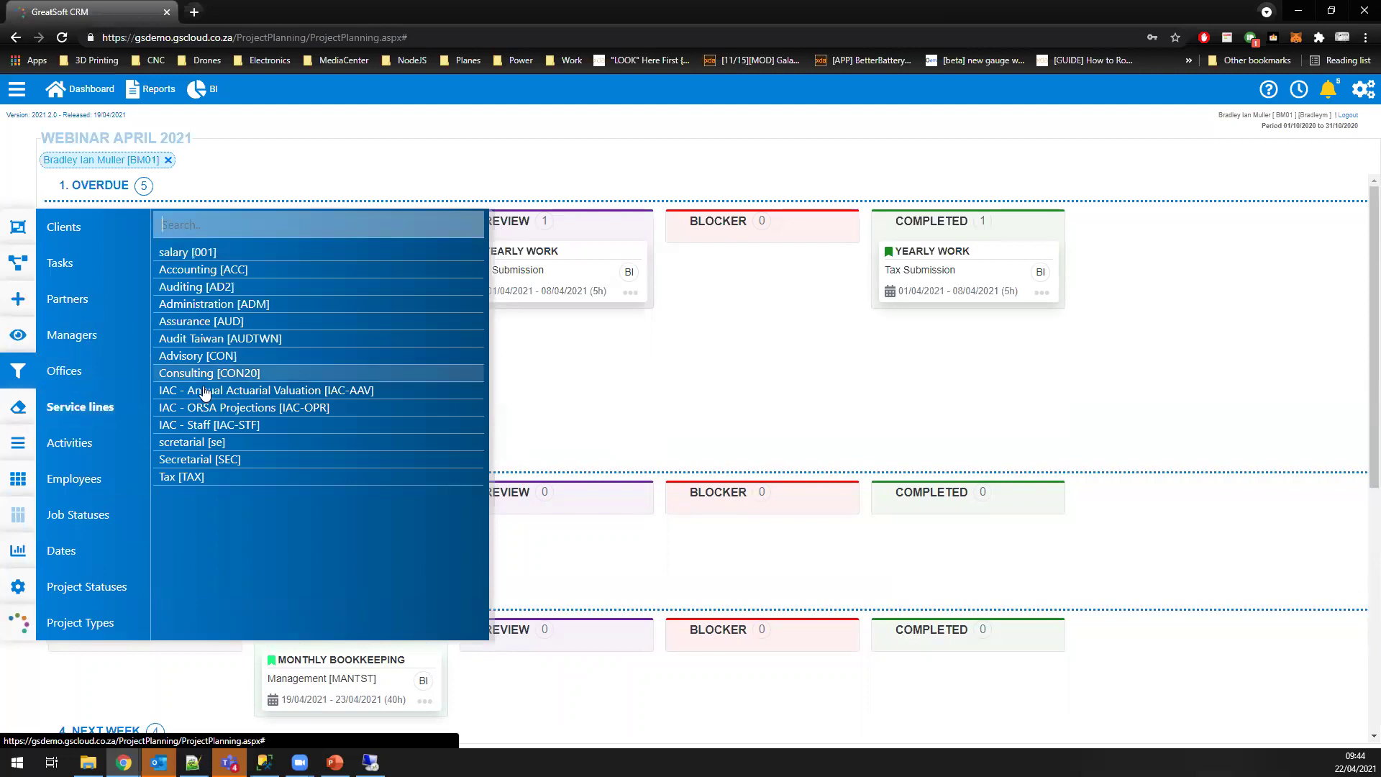
{"action": "left_click", "coordinate": [194, 476]}
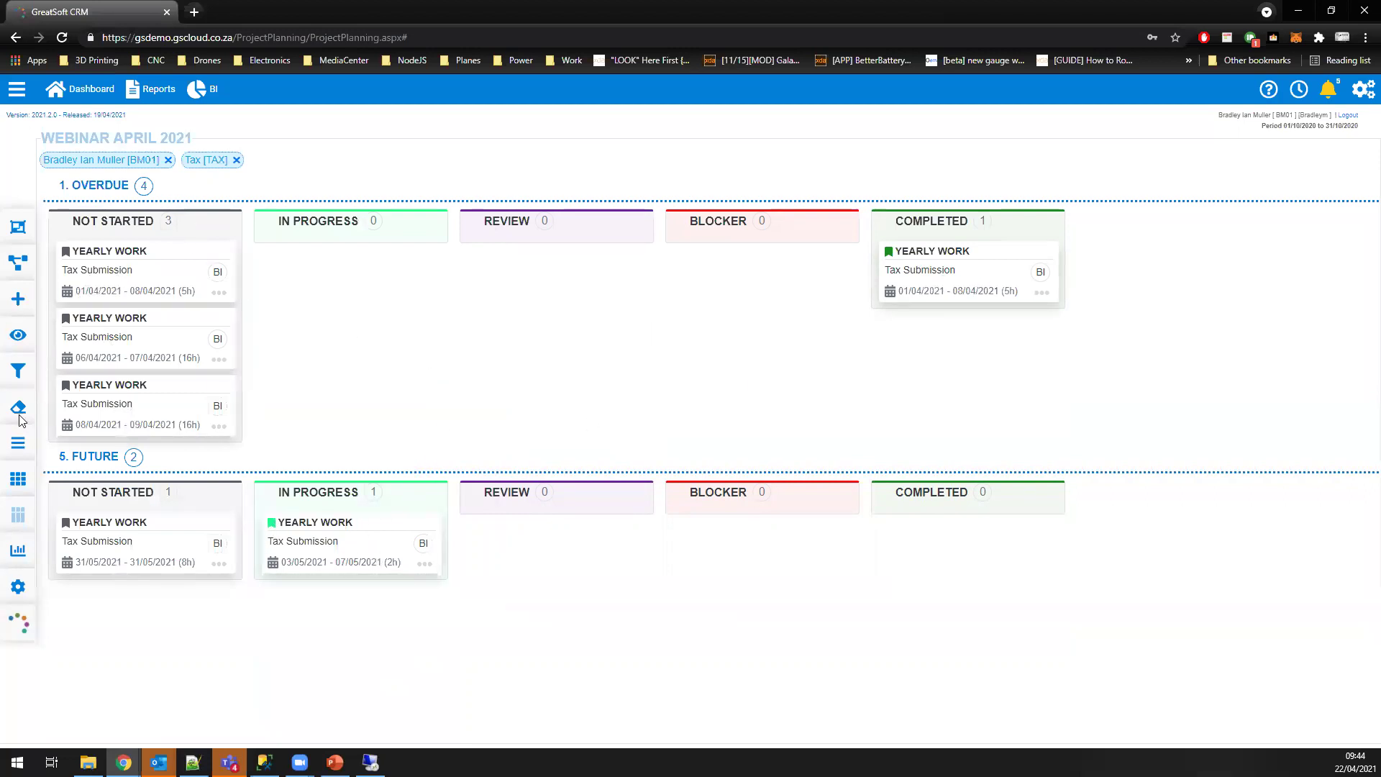
{"action": "mouse_move", "coordinate": [18, 372]}
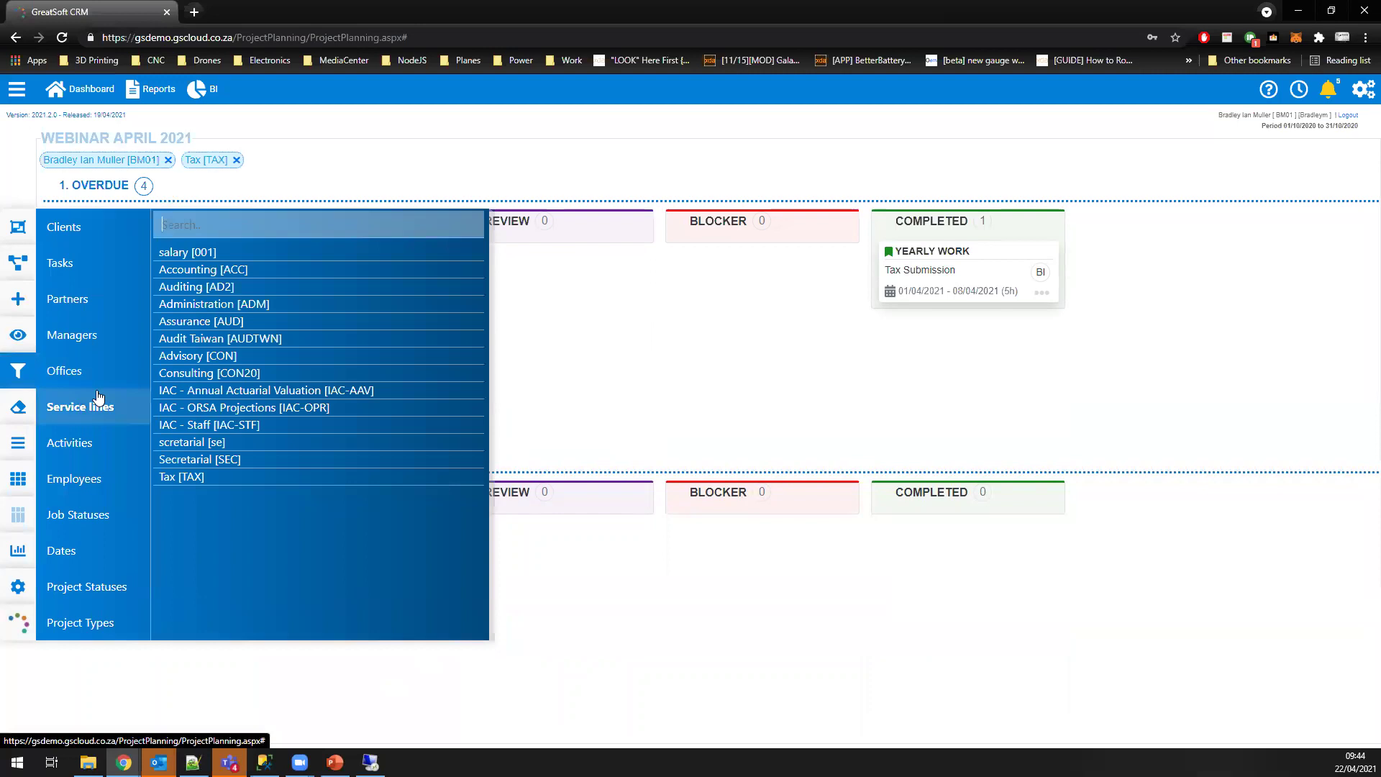
{"action": "left_click", "coordinate": [208, 274]}
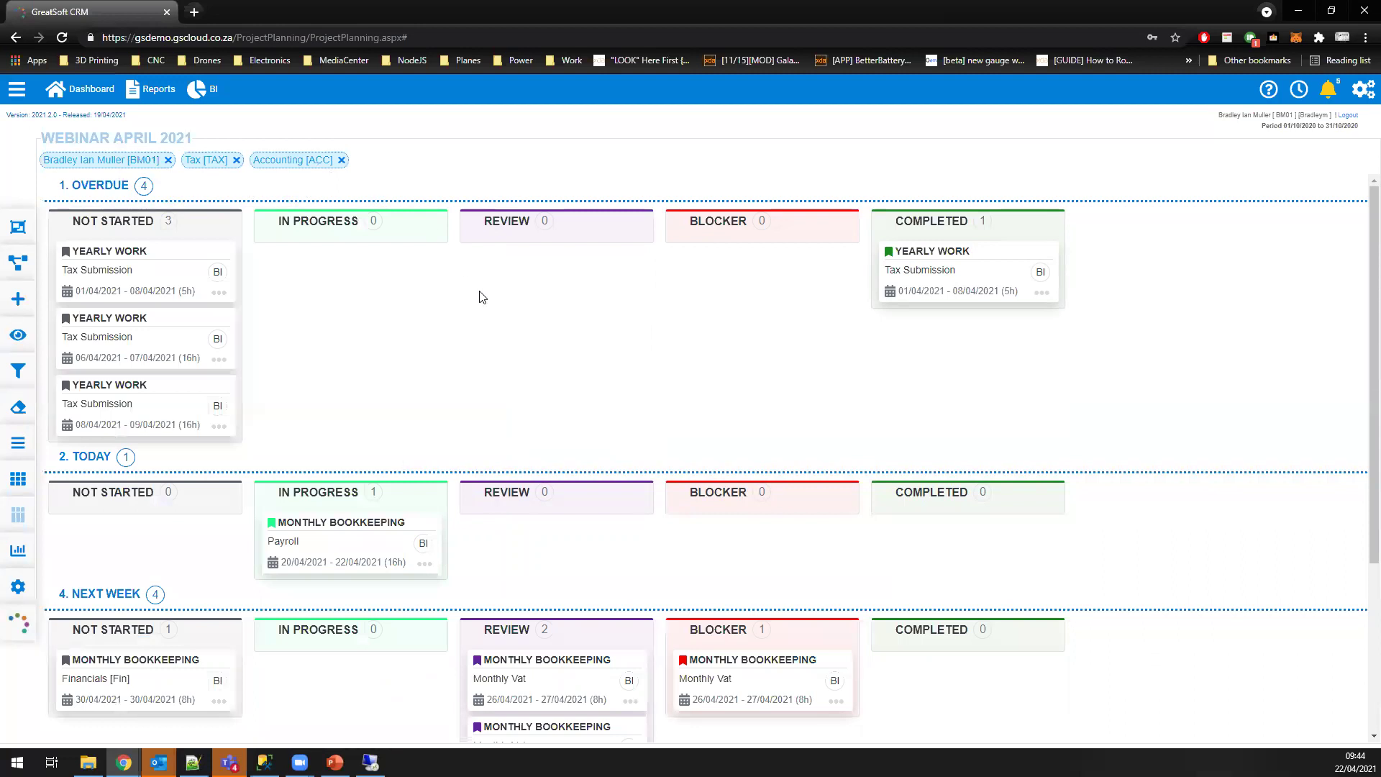
Step: Switch from the planner to Client Enquiry and return to the planner's board view
{"action": "left_click", "coordinate": [16, 89]}
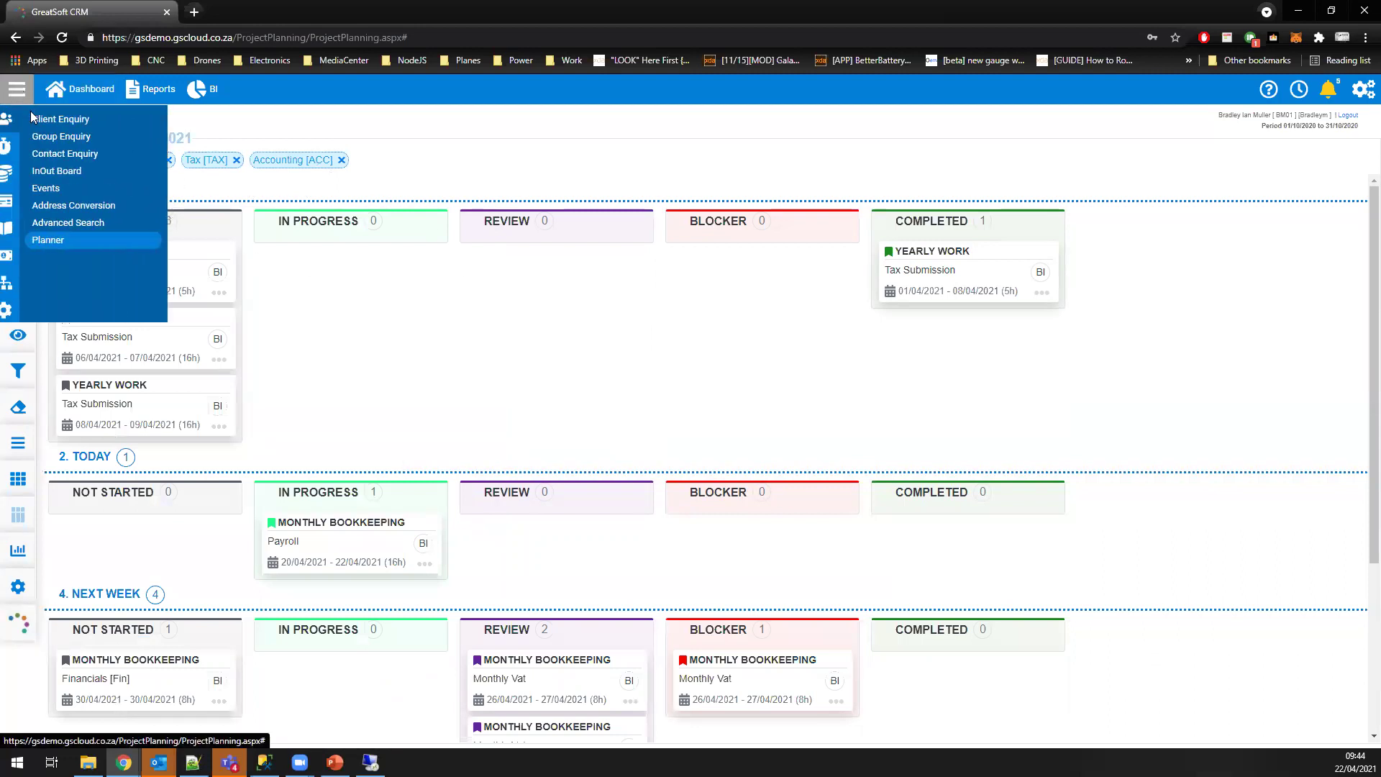
{"action": "left_click", "coordinate": [65, 120]}
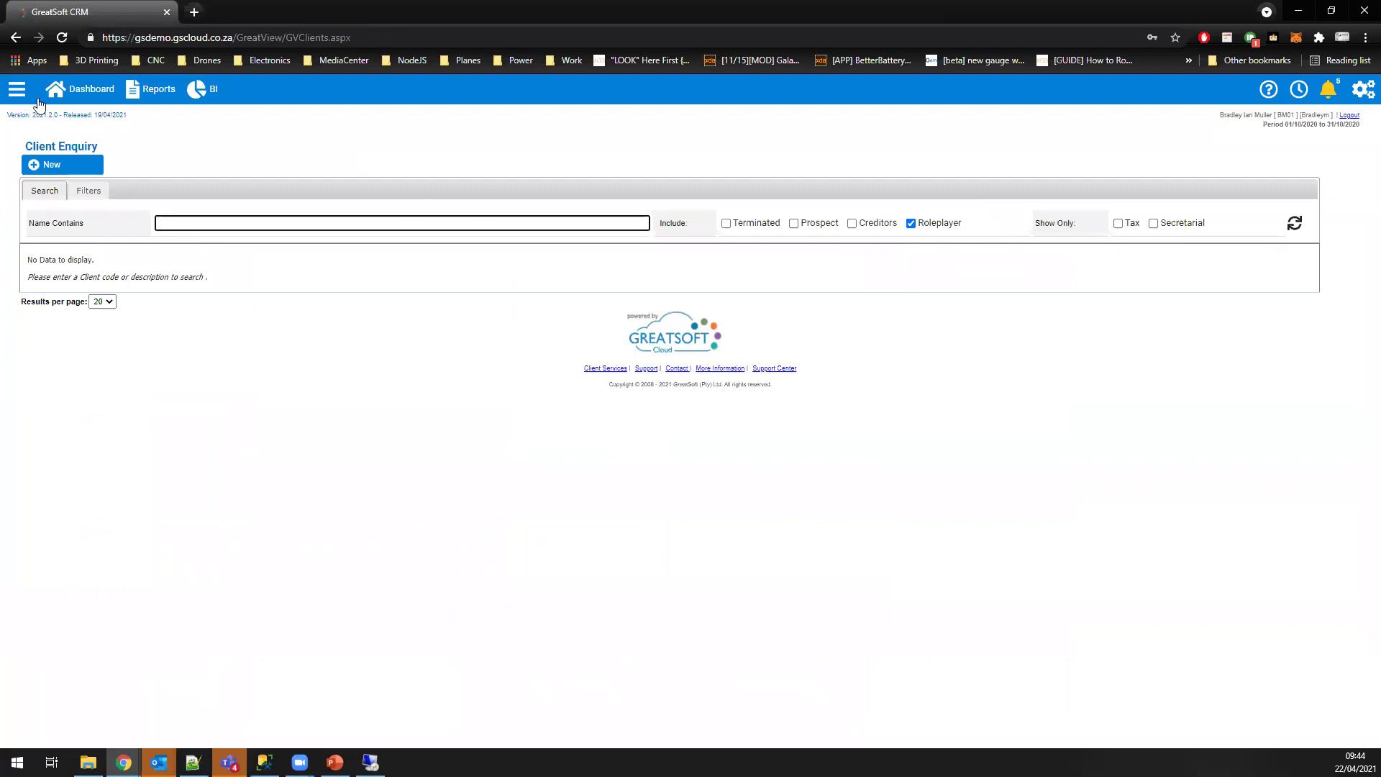
{"action": "left_click", "coordinate": [16, 89]}
{"action": "left_click", "coordinate": [65, 242]}
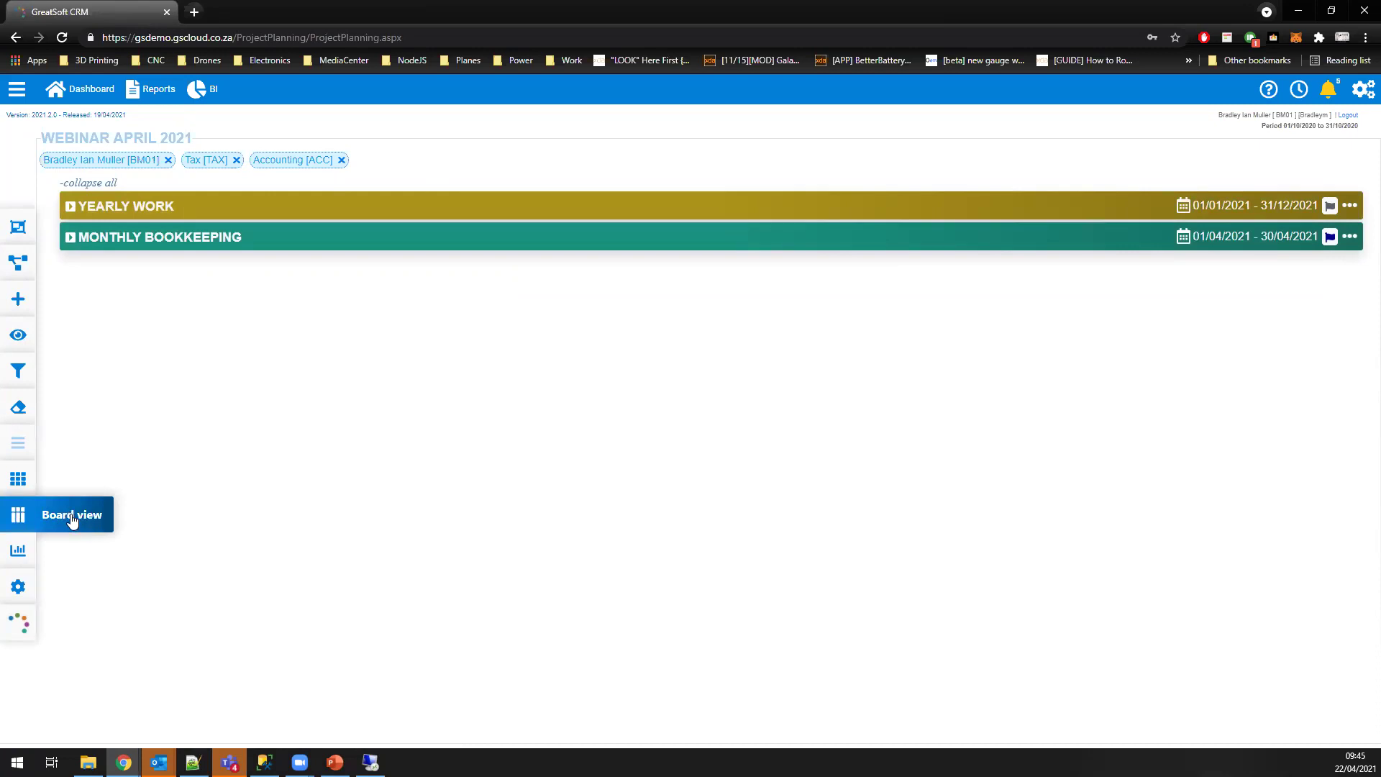
{"action": "left_click", "coordinate": [72, 520]}
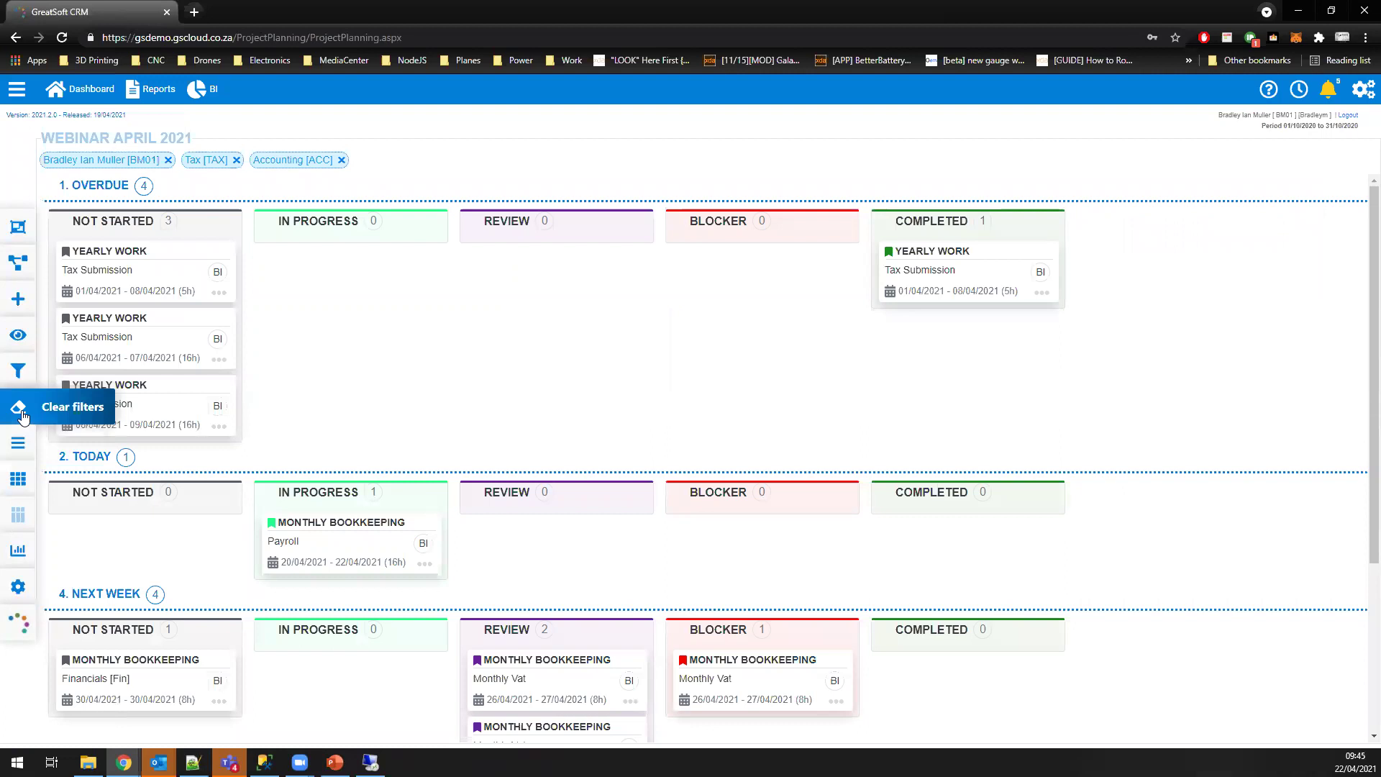
Step: Filter the board's jobs by date to the Upcoming Week
{"action": "left_click", "coordinate": [13, 383]}
{"action": "left_click", "coordinate": [88, 553]}
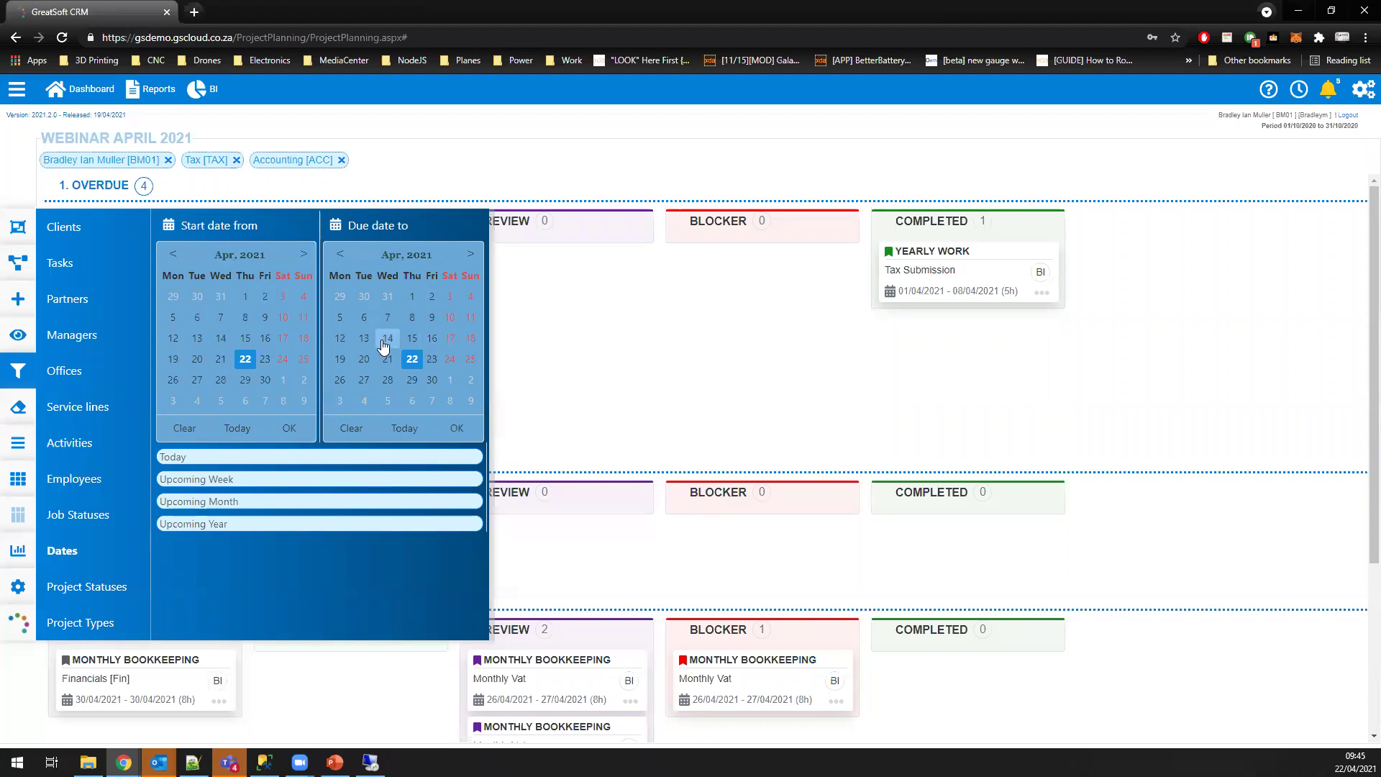
{"action": "left_click", "coordinate": [191, 483]}
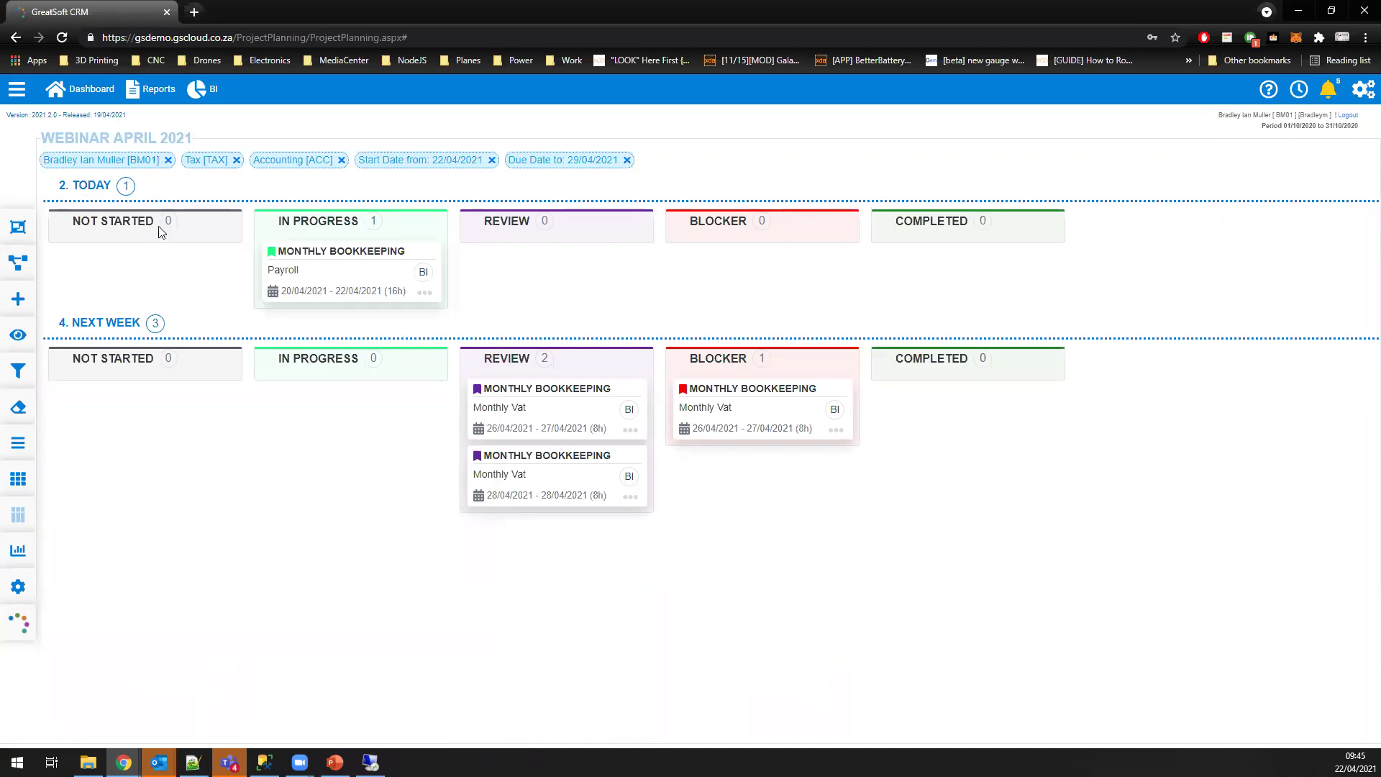
{"action": "mouse_move", "coordinate": [16, 482]}
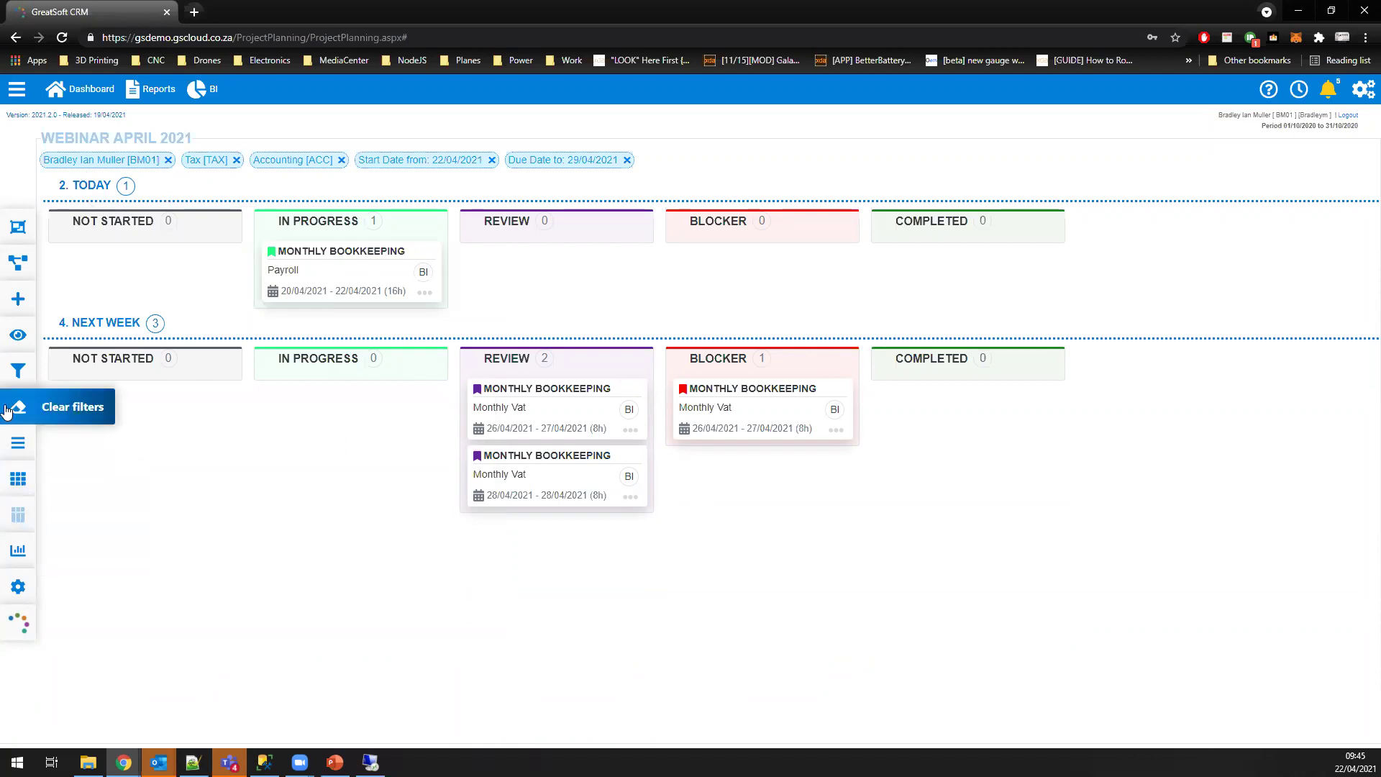
{"action": "mouse_move", "coordinate": [18, 370]}
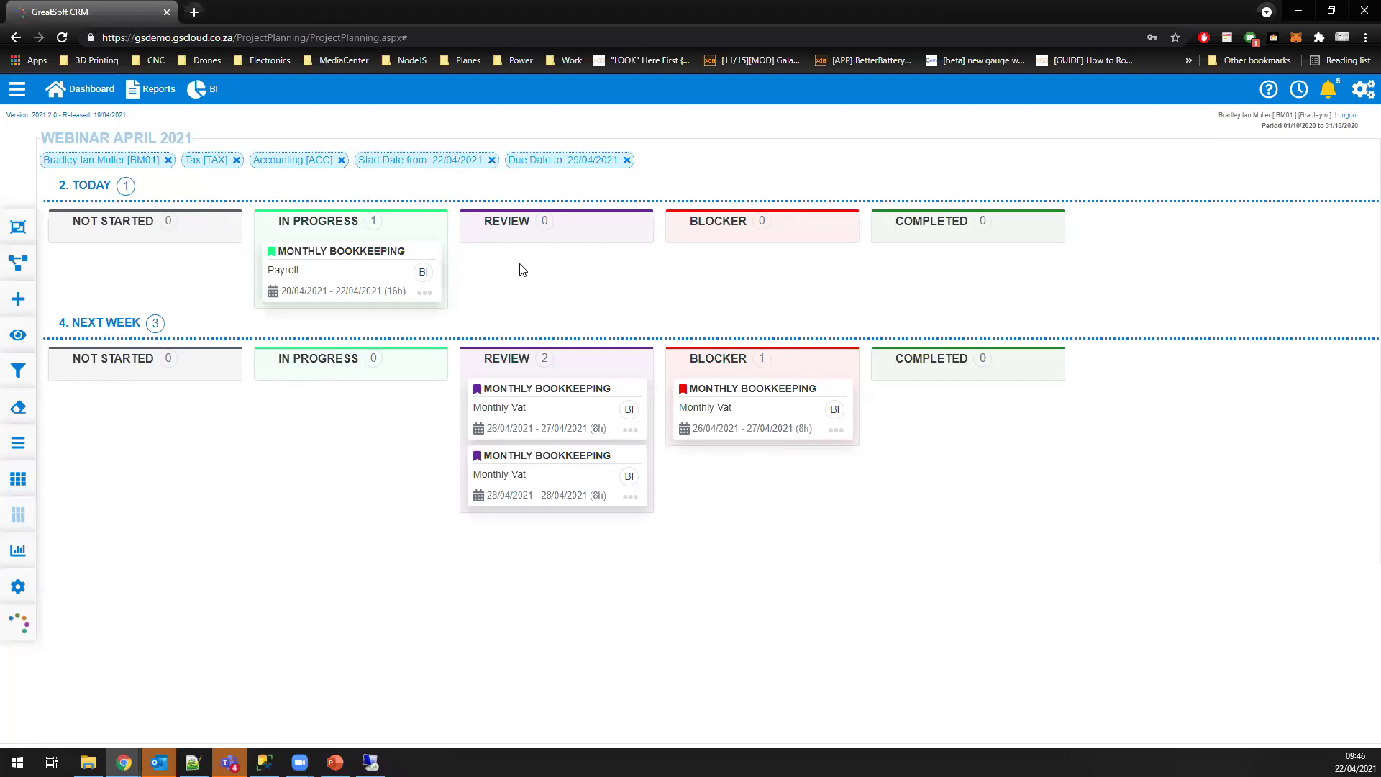
Step: Replace the start and due date filters with a single start date filter from 22/04/2021
{"action": "left_click", "coordinate": [492, 160]}
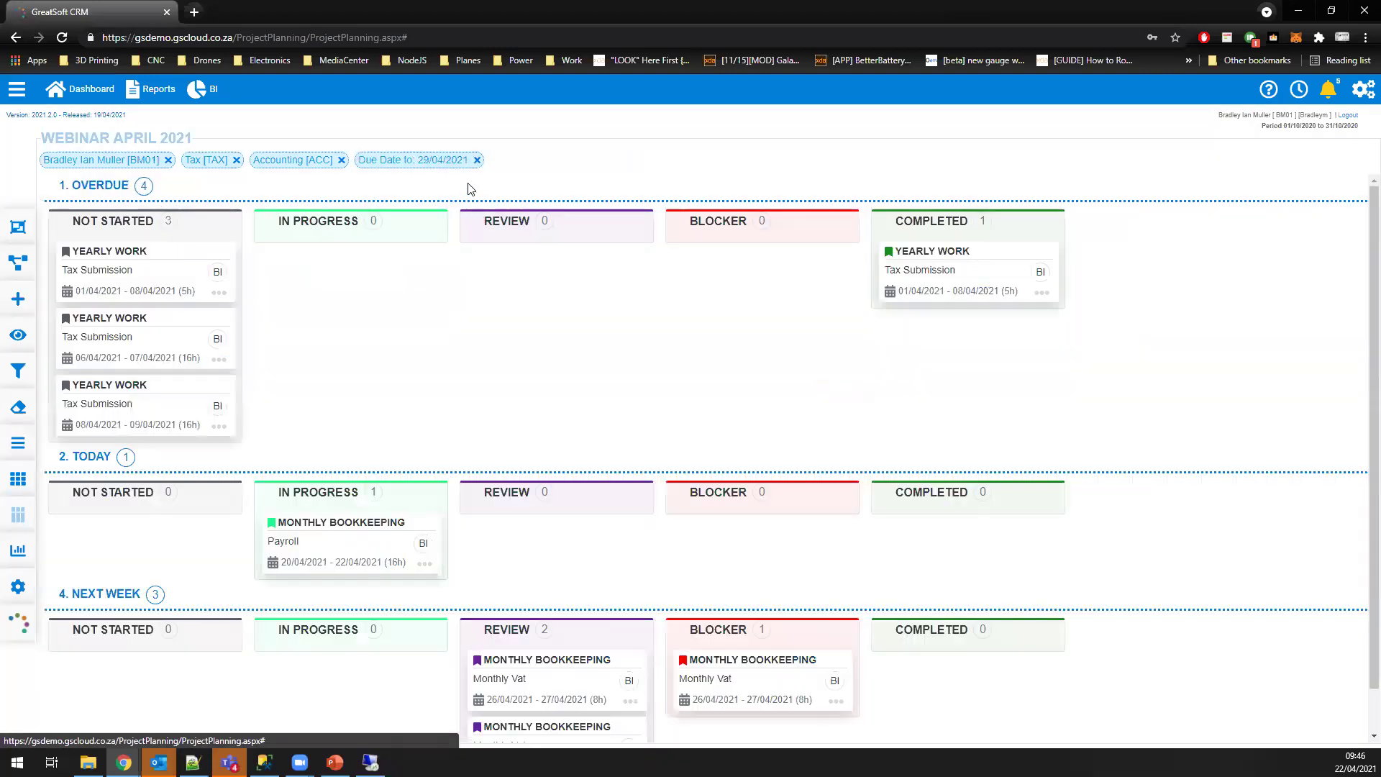
{"action": "left_click", "coordinate": [477, 161]}
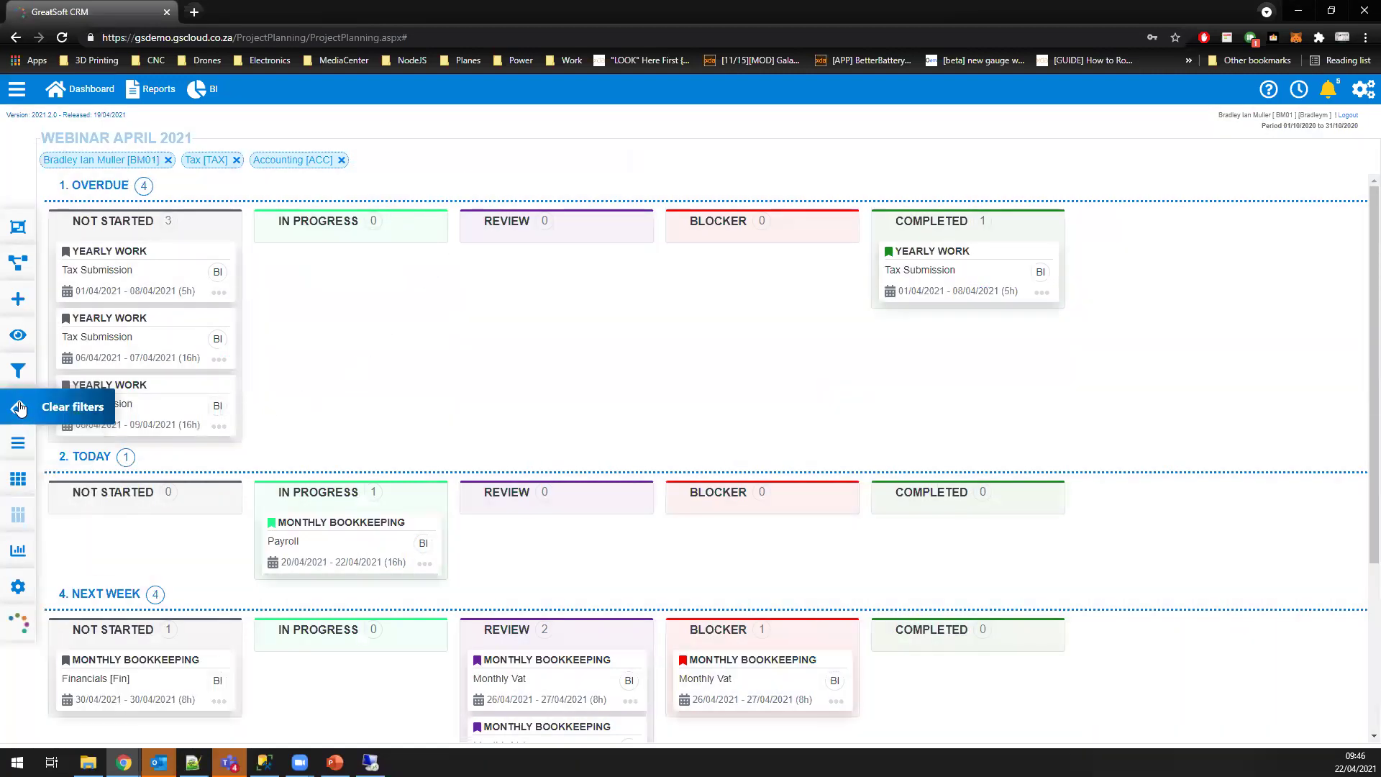
{"action": "left_click", "coordinate": [20, 375]}
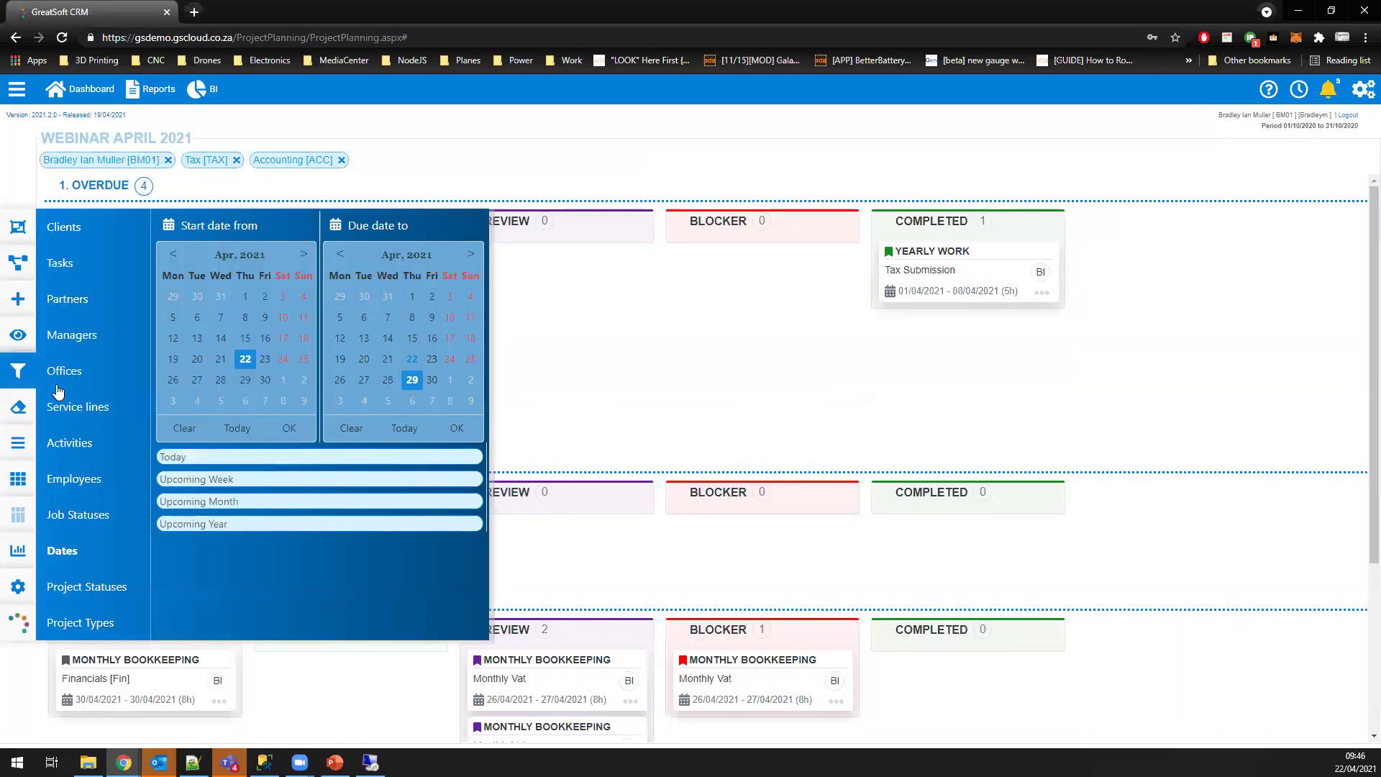
{"action": "left_click", "coordinate": [245, 359]}
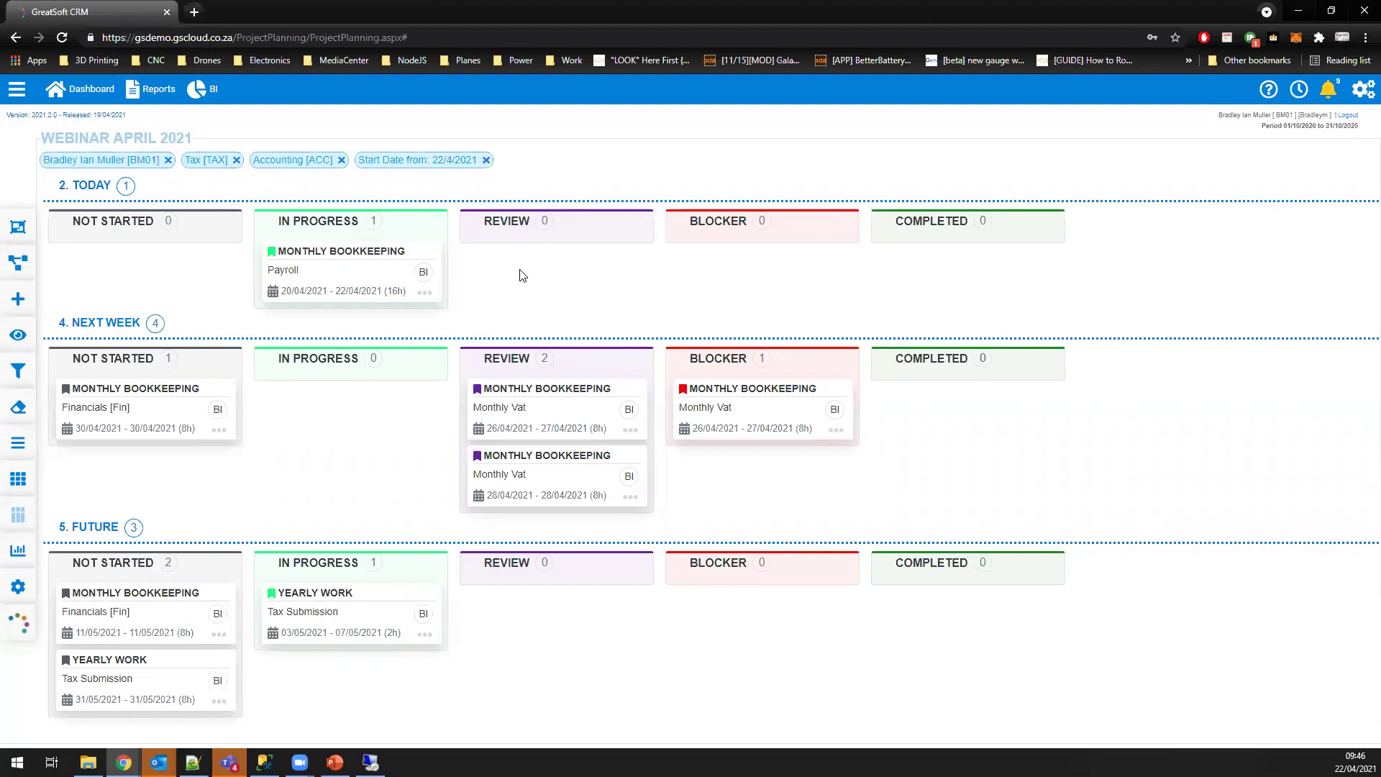
Step: Clear all filters and filter the board to the jobs whose partner is the signed-in employee
{"action": "left_click", "coordinate": [18, 411]}
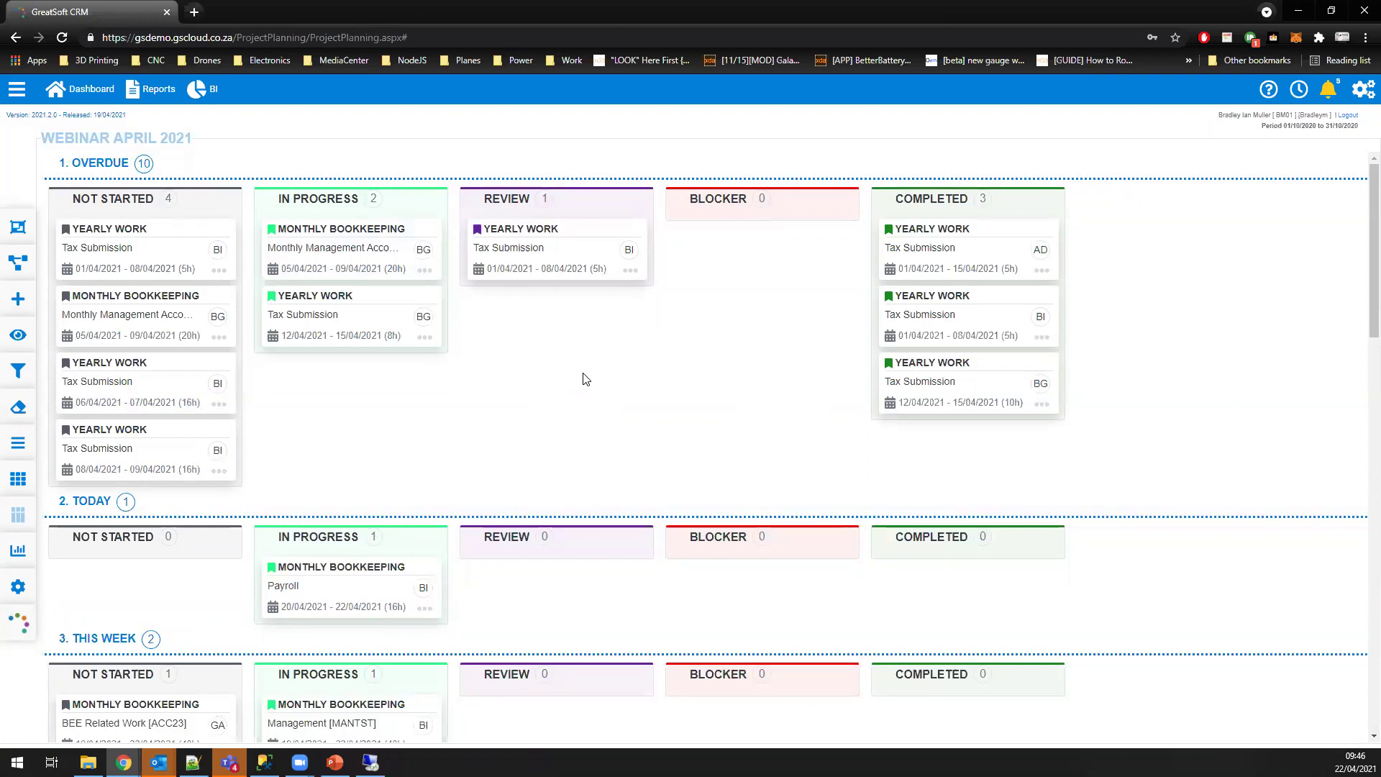
{"action": "left_click", "coordinate": [14, 373]}
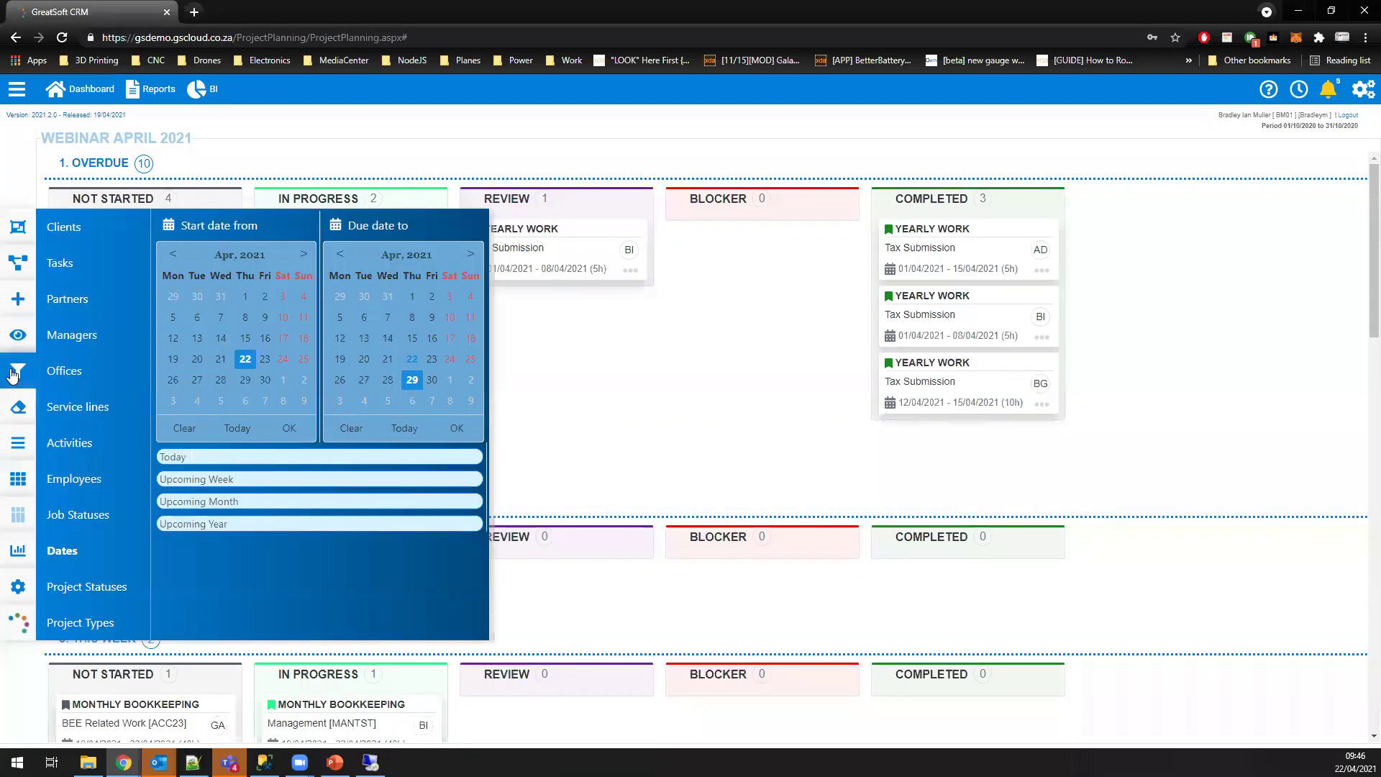
{"action": "left_click", "coordinate": [84, 305]}
{"action": "type", "text": "brad"}
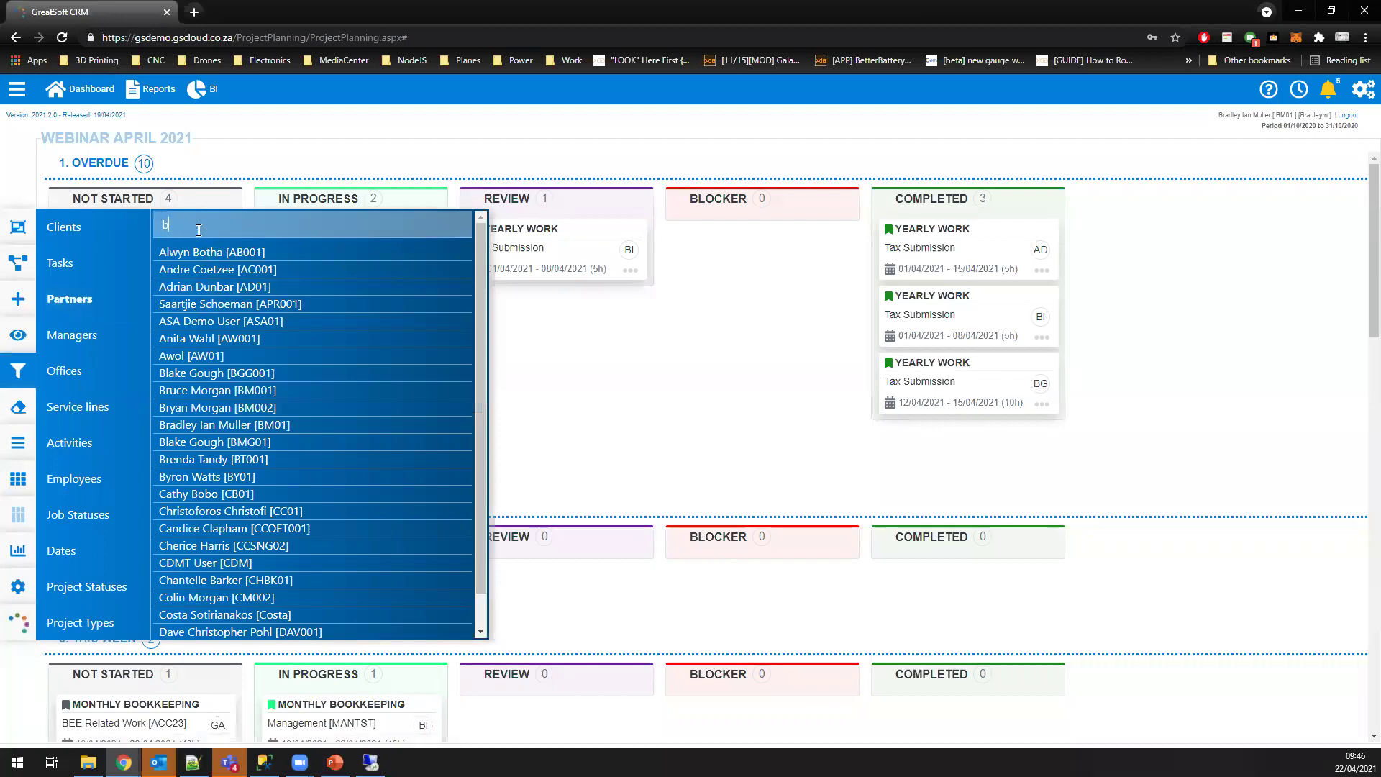
{"action": "left_click", "coordinate": [234, 259]}
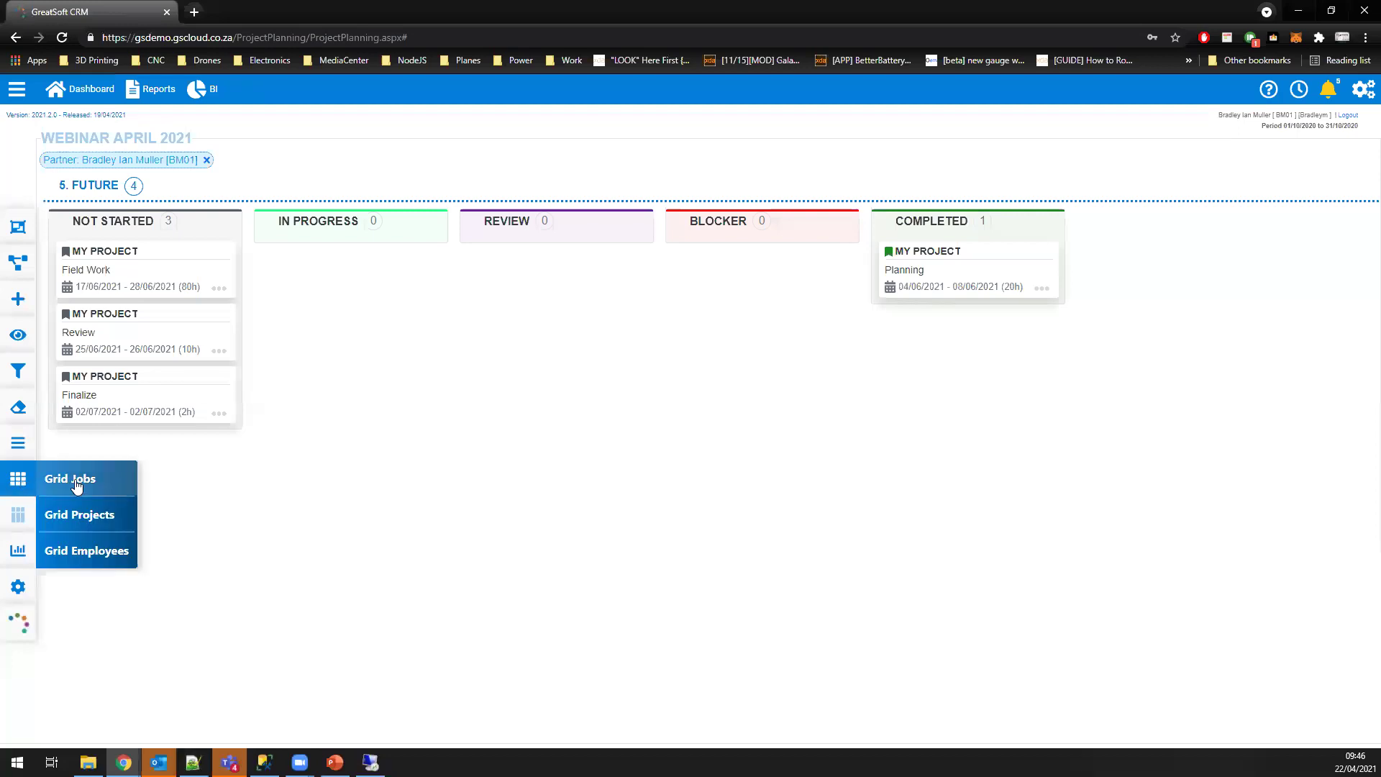
Step: Show the partner's jobs in the Grid Jobs view and remove the partner filter
{"action": "left_click", "coordinate": [77, 483]}
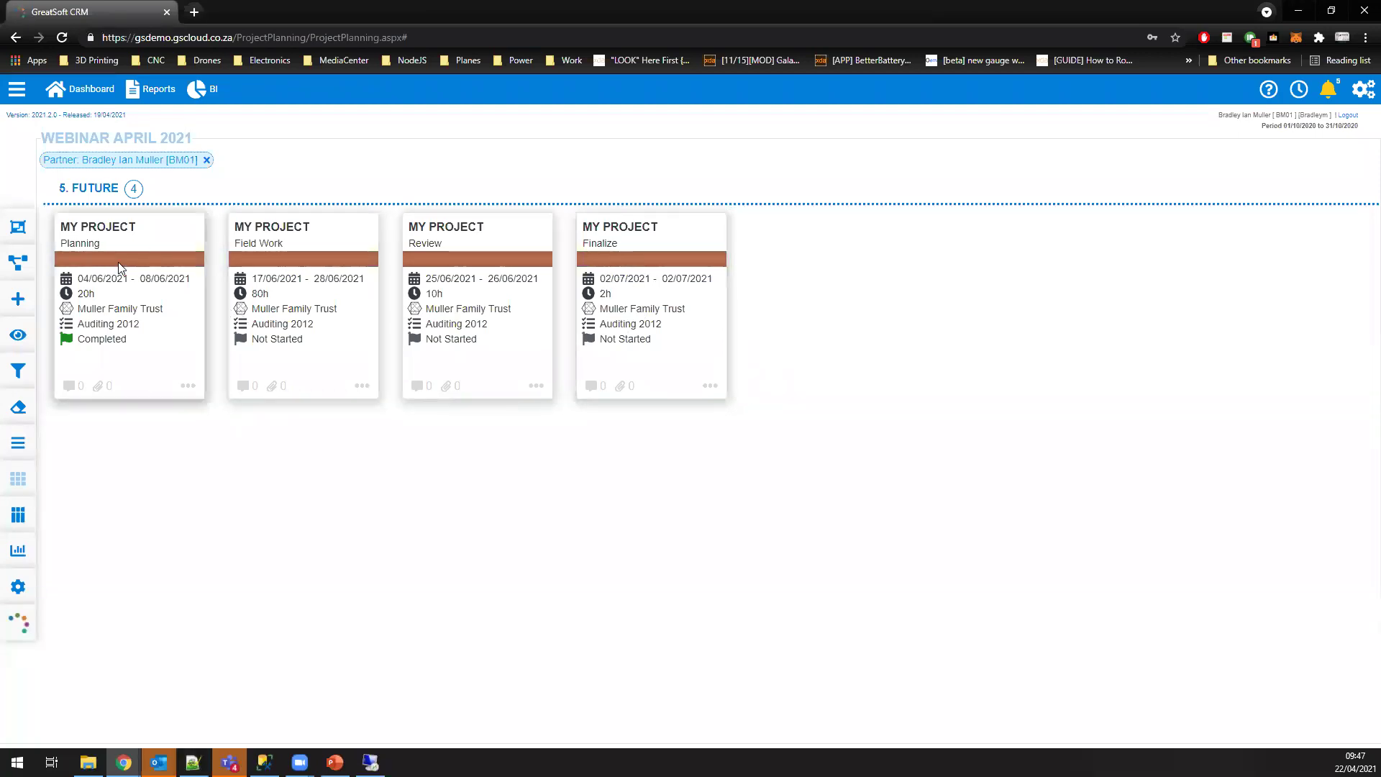
{"action": "left_click", "coordinate": [208, 160]}
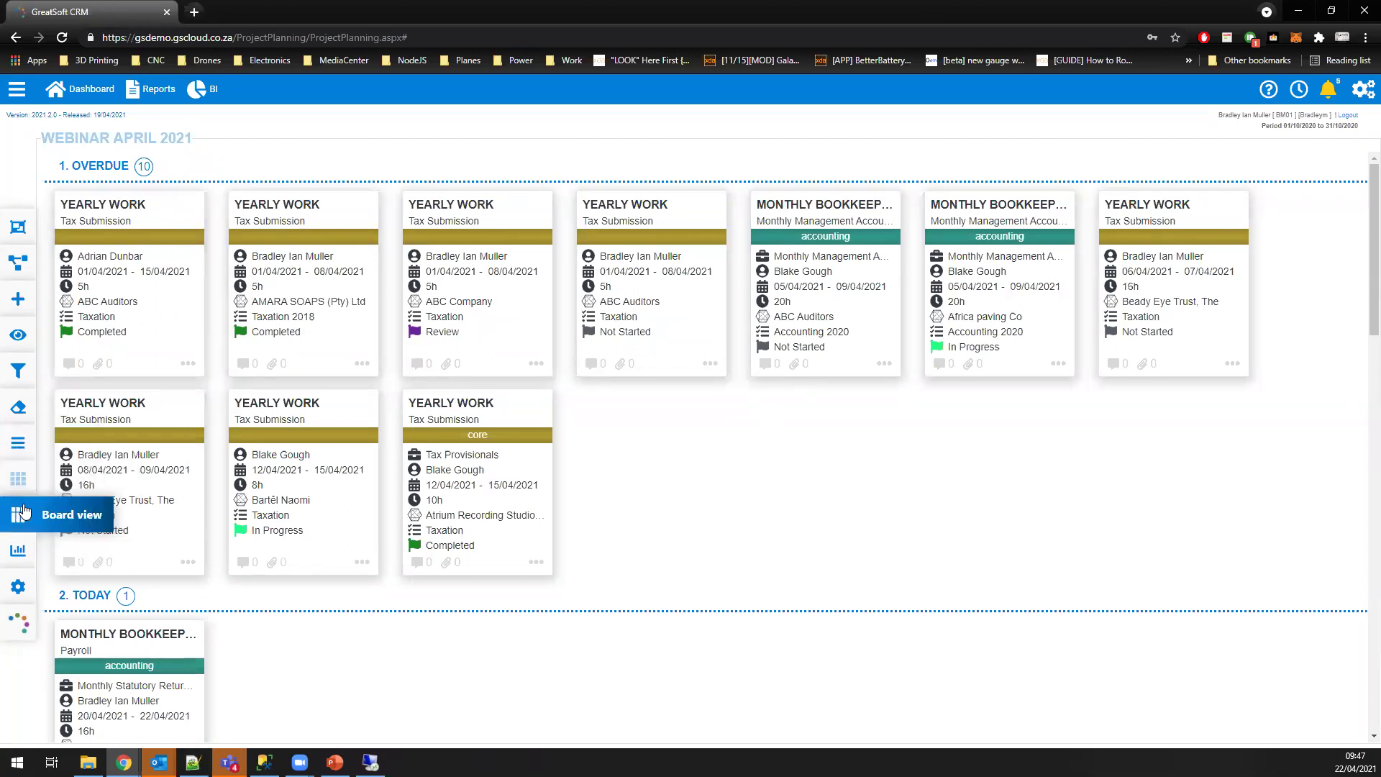
Step: Show the Gantt chart by employees and set its date range to 01/04/2021-30/04/2021
{"action": "mouse_move", "coordinate": [18, 478]}
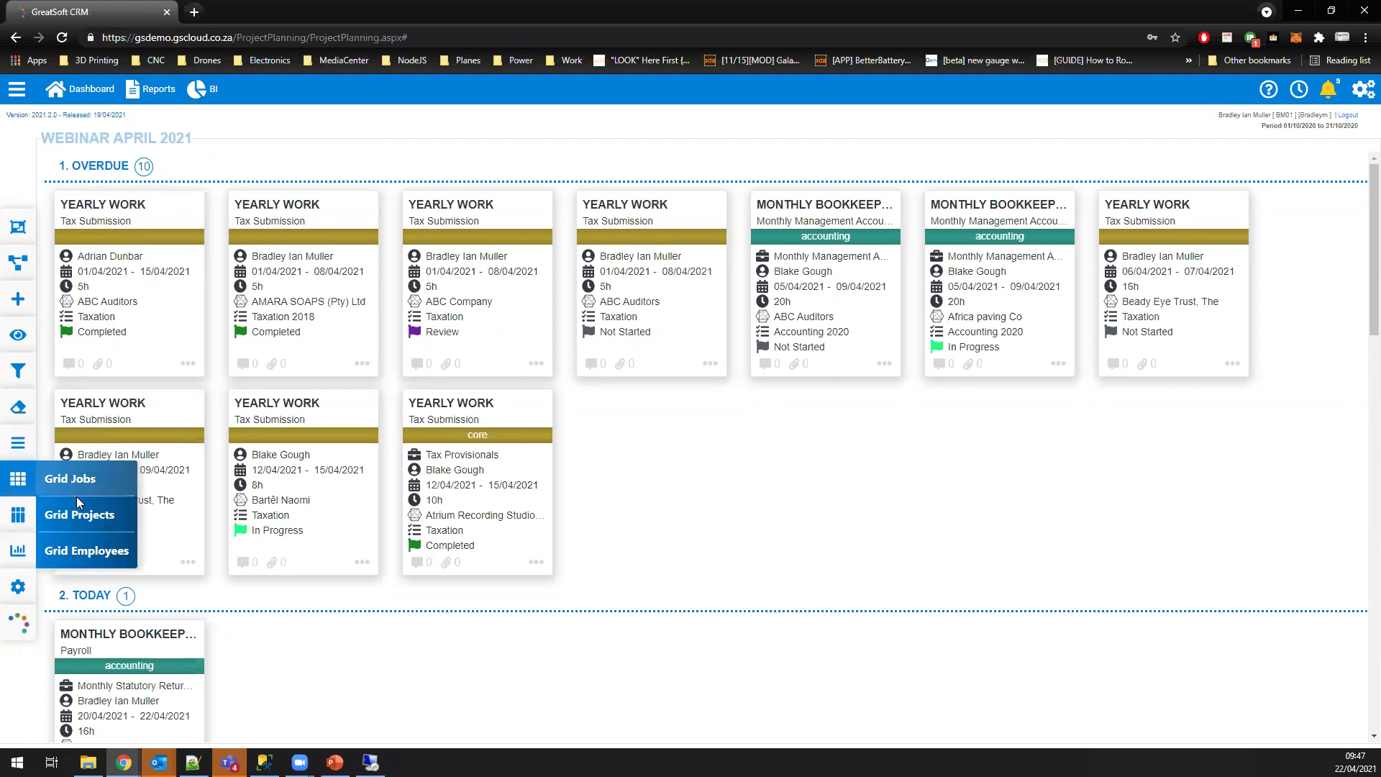
{"action": "mouse_move", "coordinate": [15, 560]}
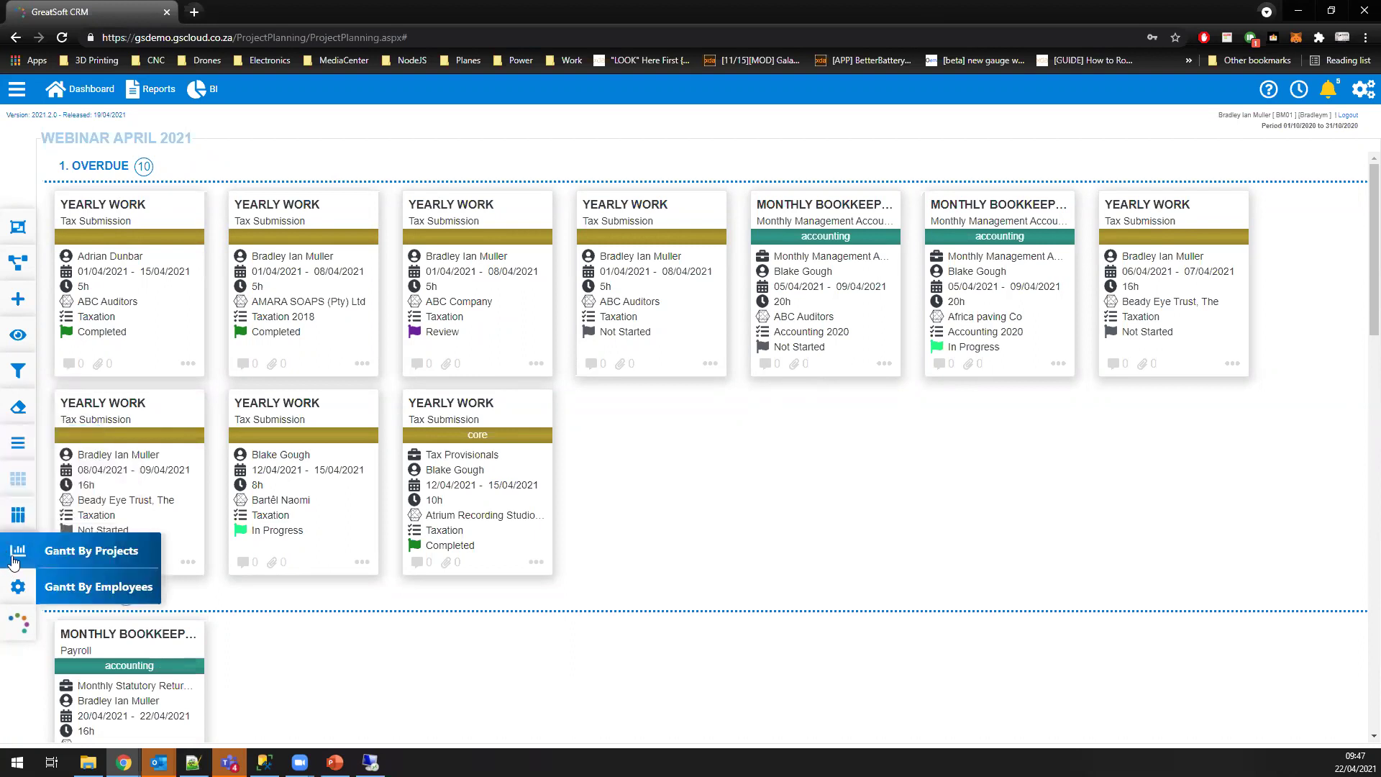
{"action": "left_click", "coordinate": [114, 594]}
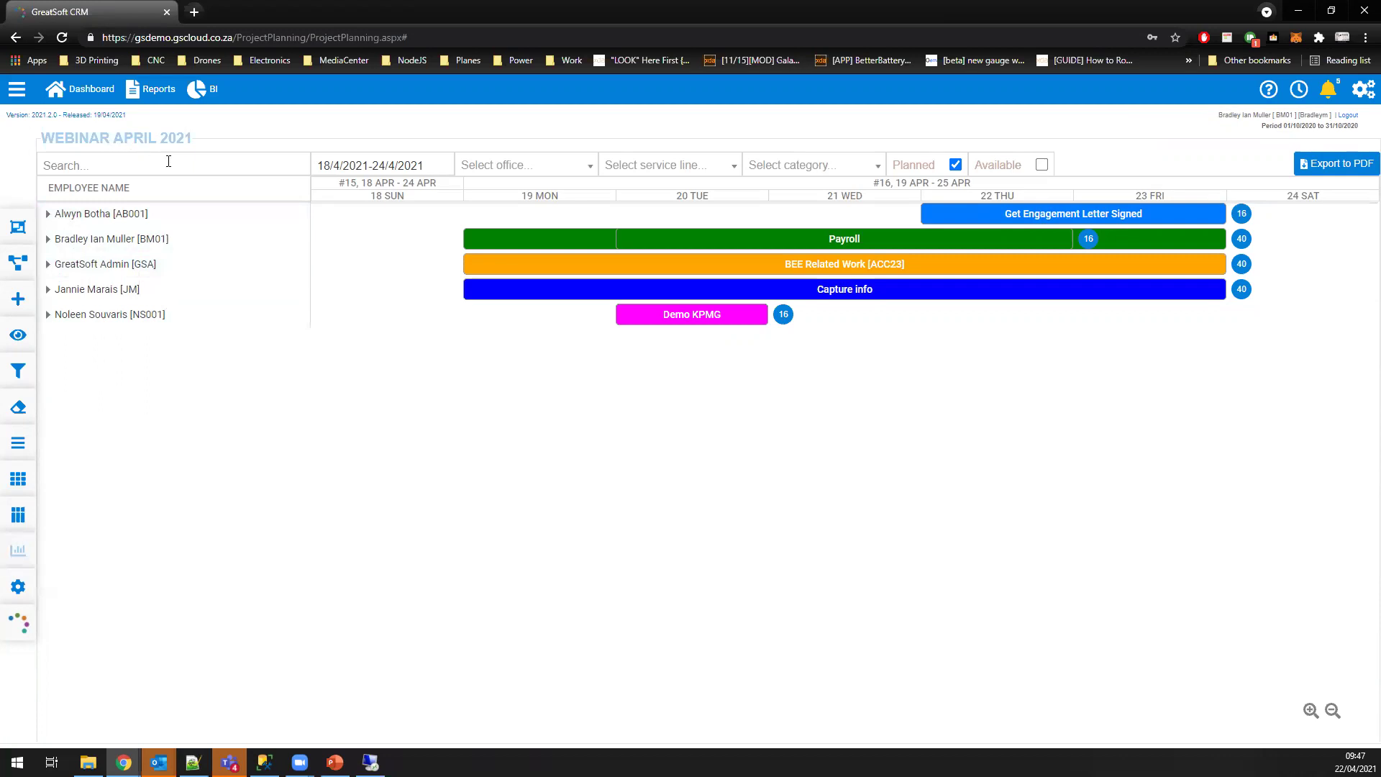
{"action": "left_click", "coordinate": [407, 161]}
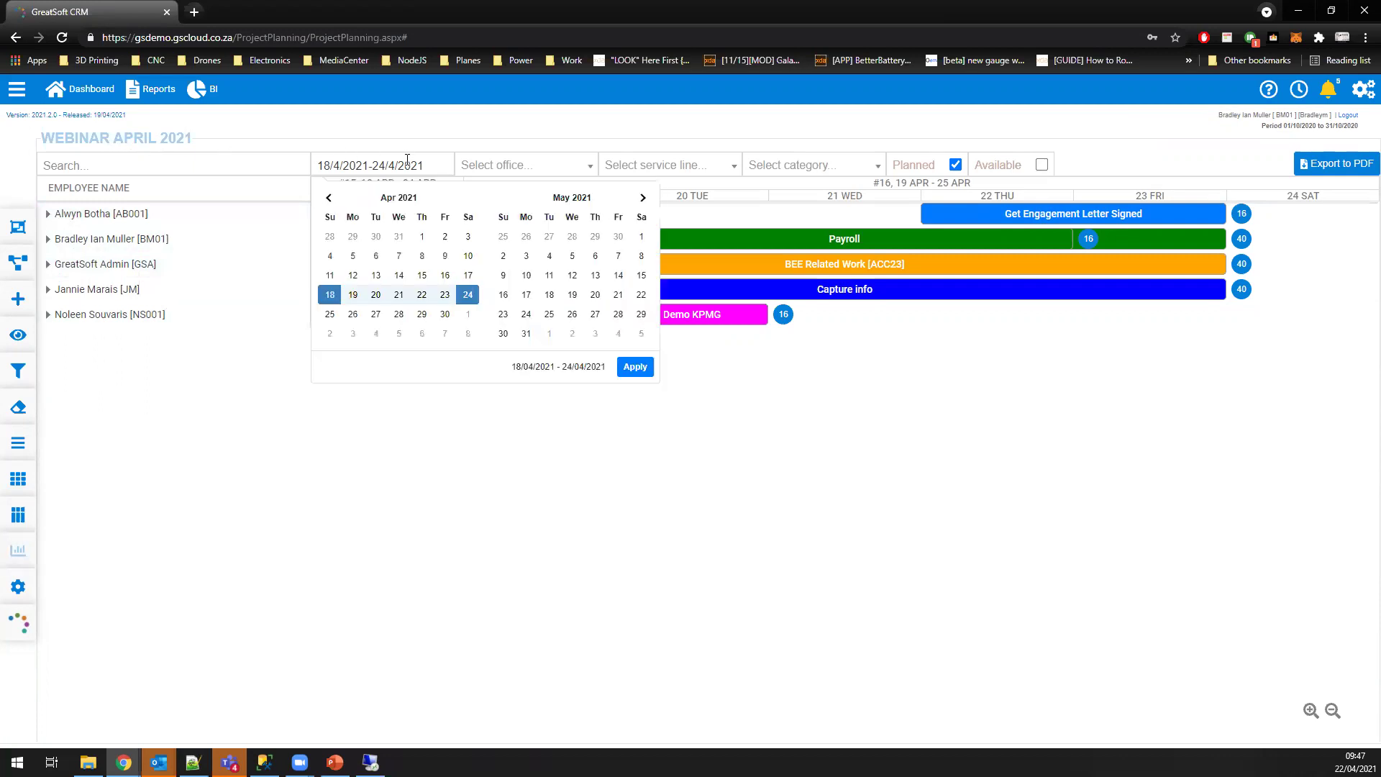
{"action": "left_click", "coordinate": [422, 236]}
{"action": "left_click", "coordinate": [444, 315]}
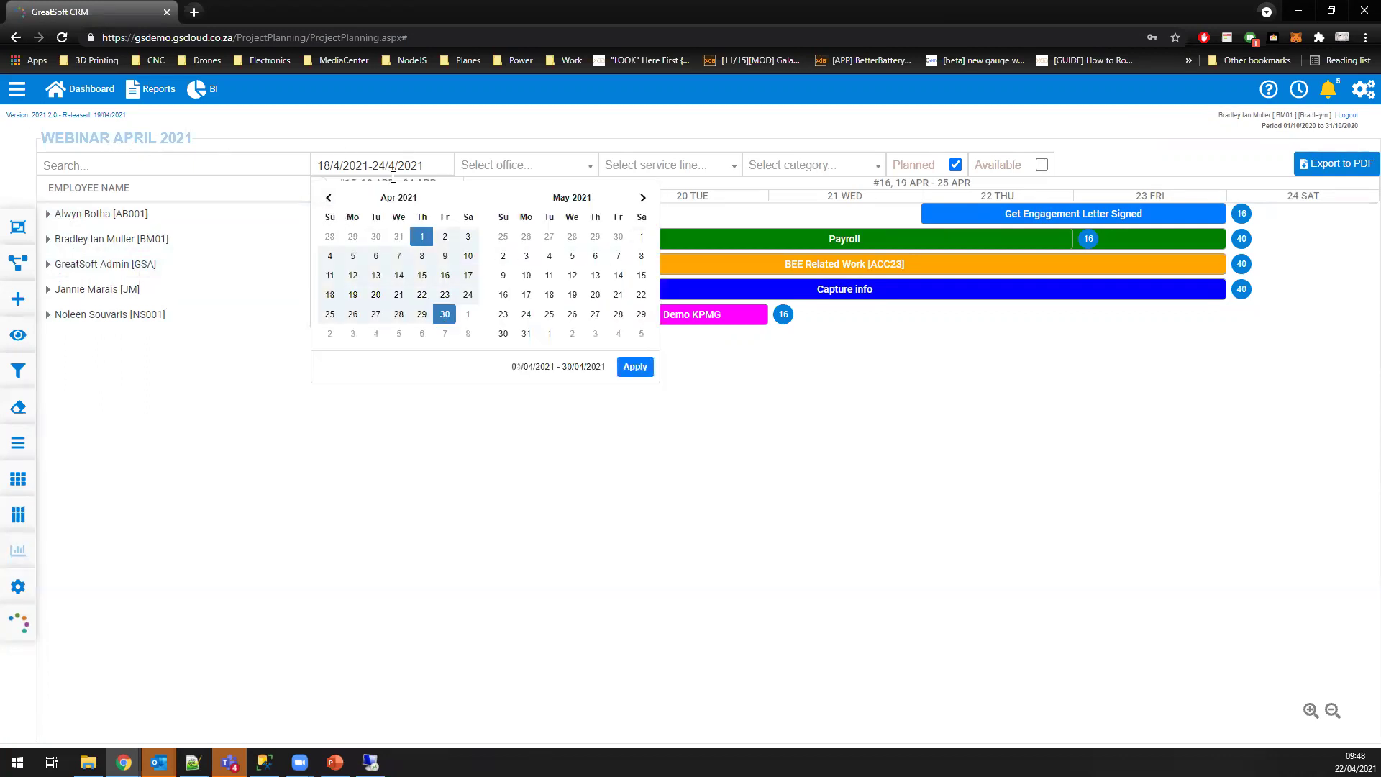
{"action": "left_click", "coordinate": [635, 367]}
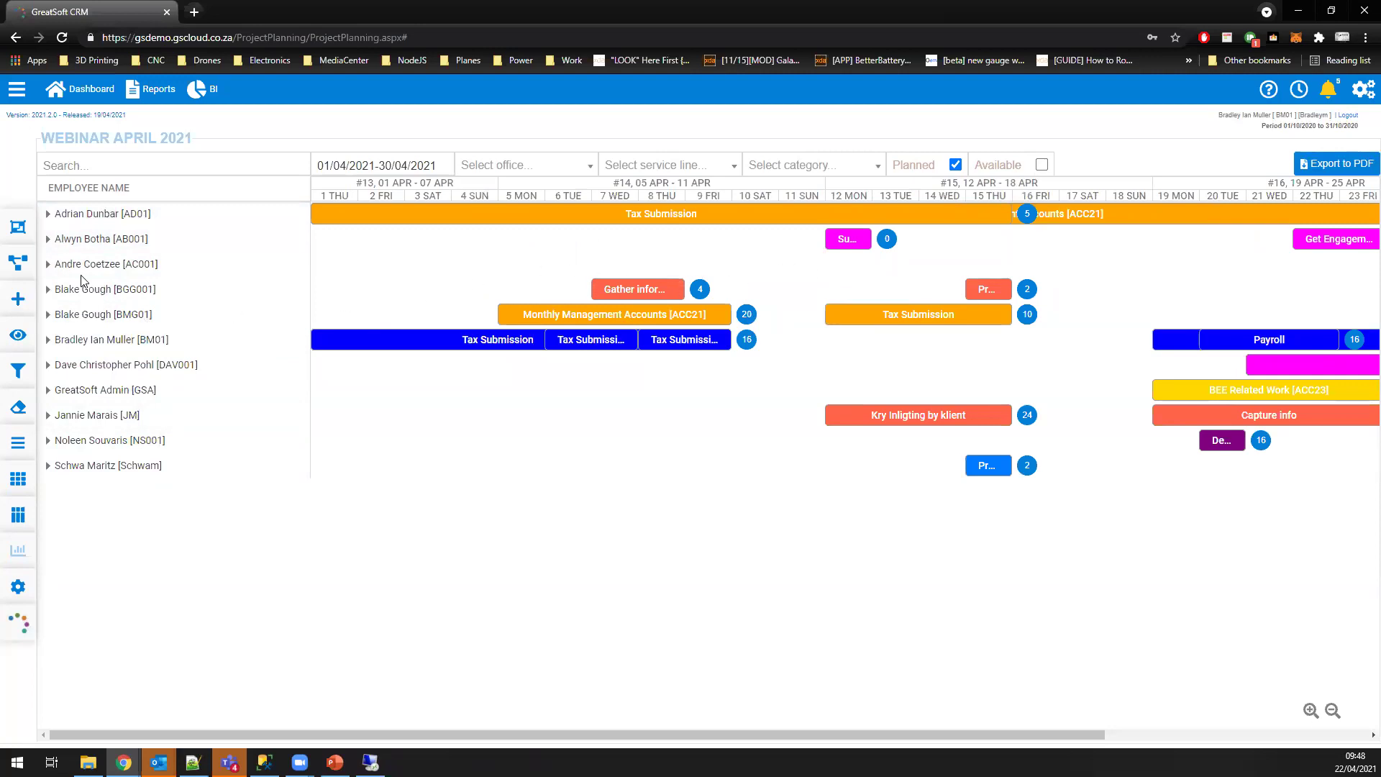
Step: Expand and collapse the first employee's jobs in the Gantt chart, and expand the signed-in employee's jobs
{"action": "left_click", "coordinate": [64, 213]}
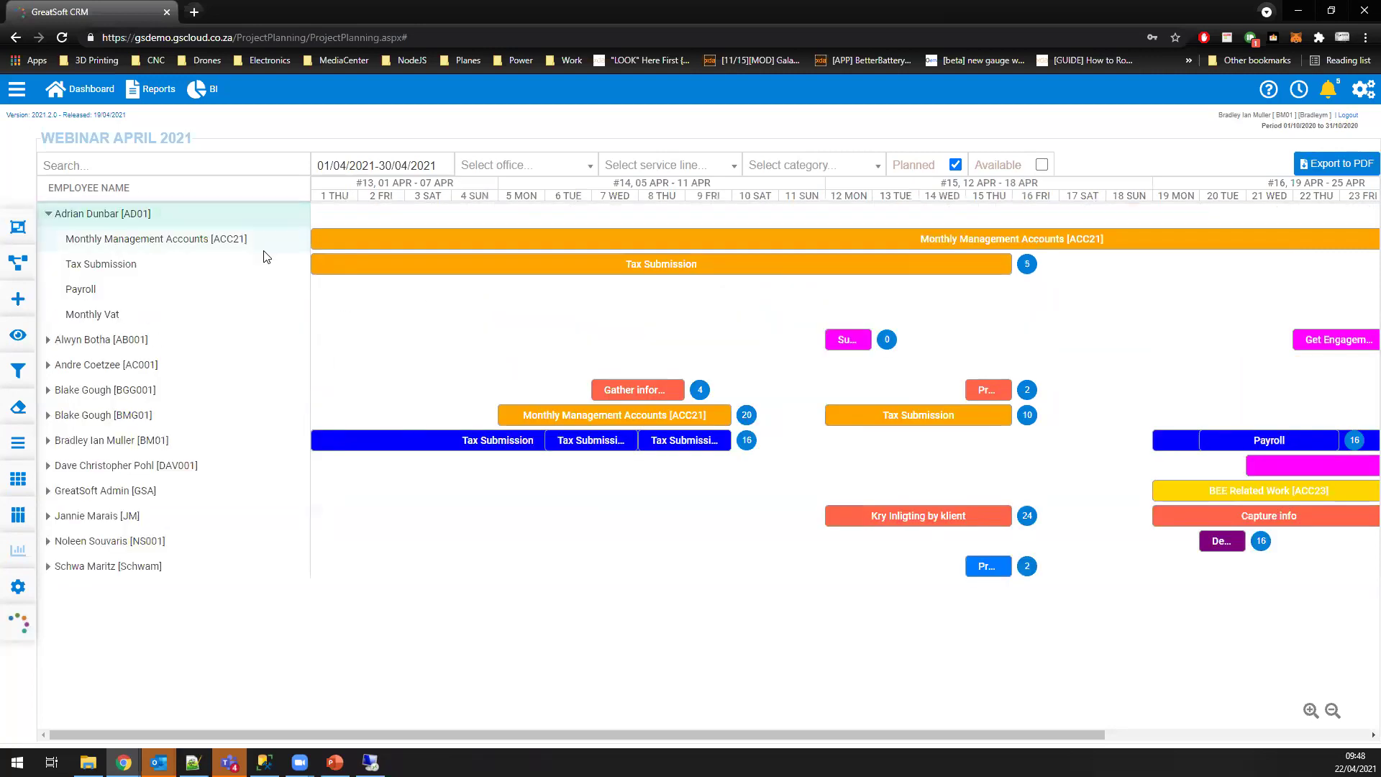
{"action": "left_click", "coordinate": [49, 214]}
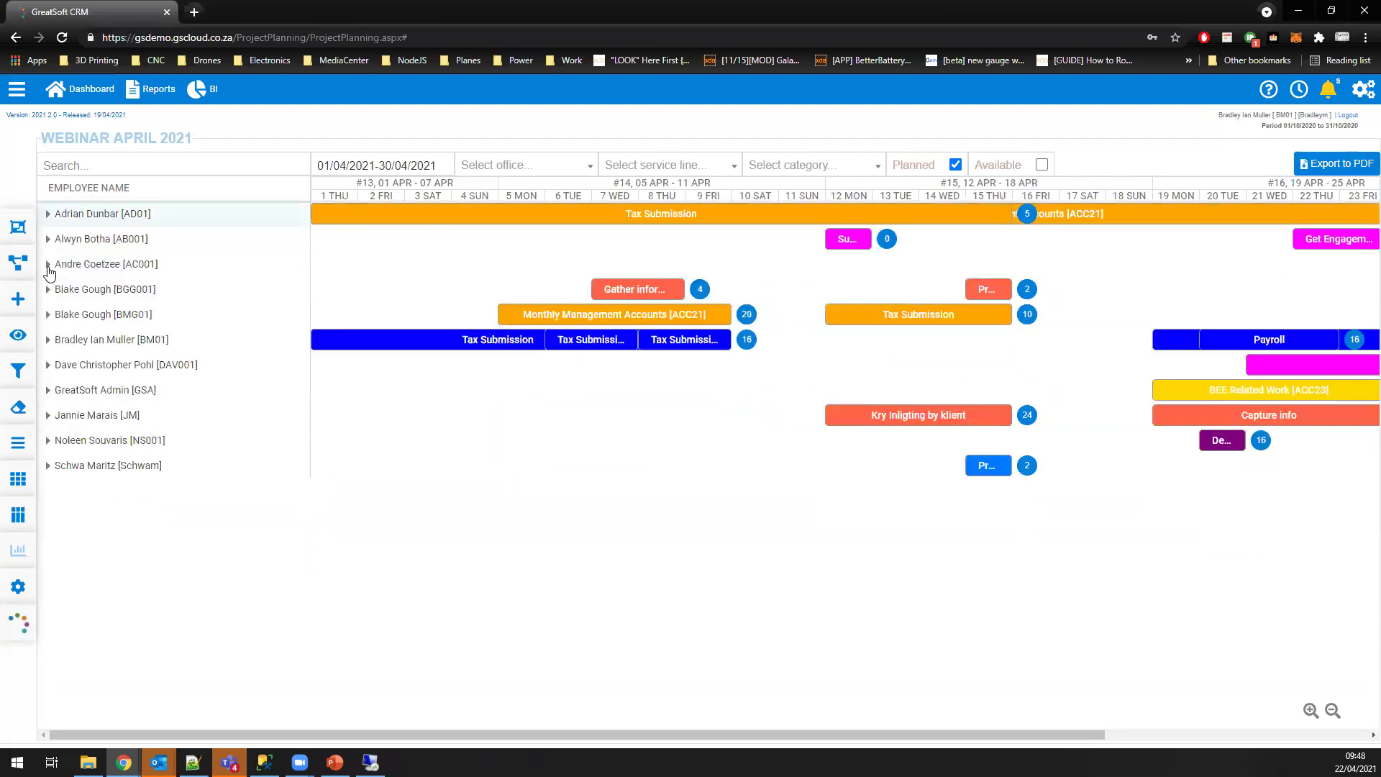
{"action": "left_click", "coordinate": [47, 339]}
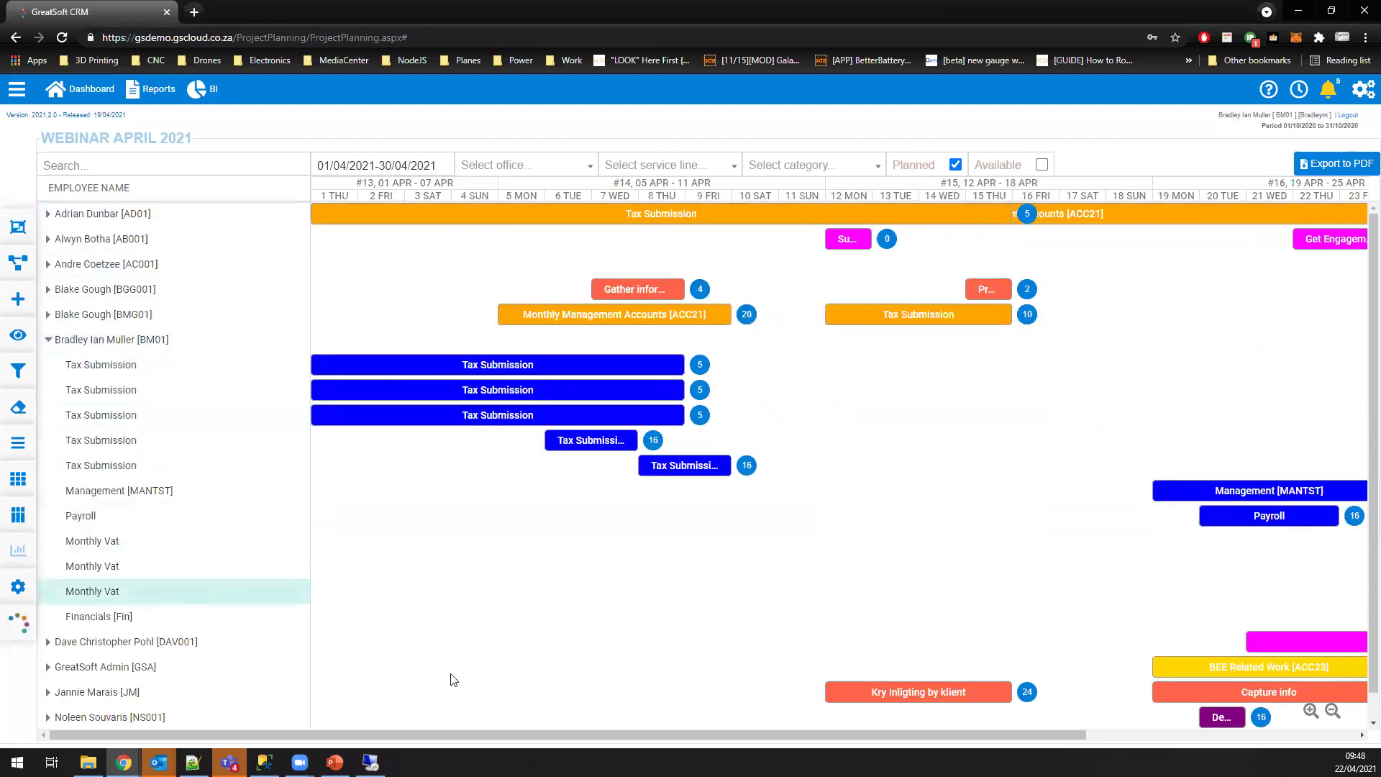
Step: Zoom the Gantt timeline out to show every day of April 2021
{"action": "left_click_drag", "start_coordinate": [503, 735], "coordinate": [754, 725]}
{"action": "left_click", "coordinate": [1333, 710]}
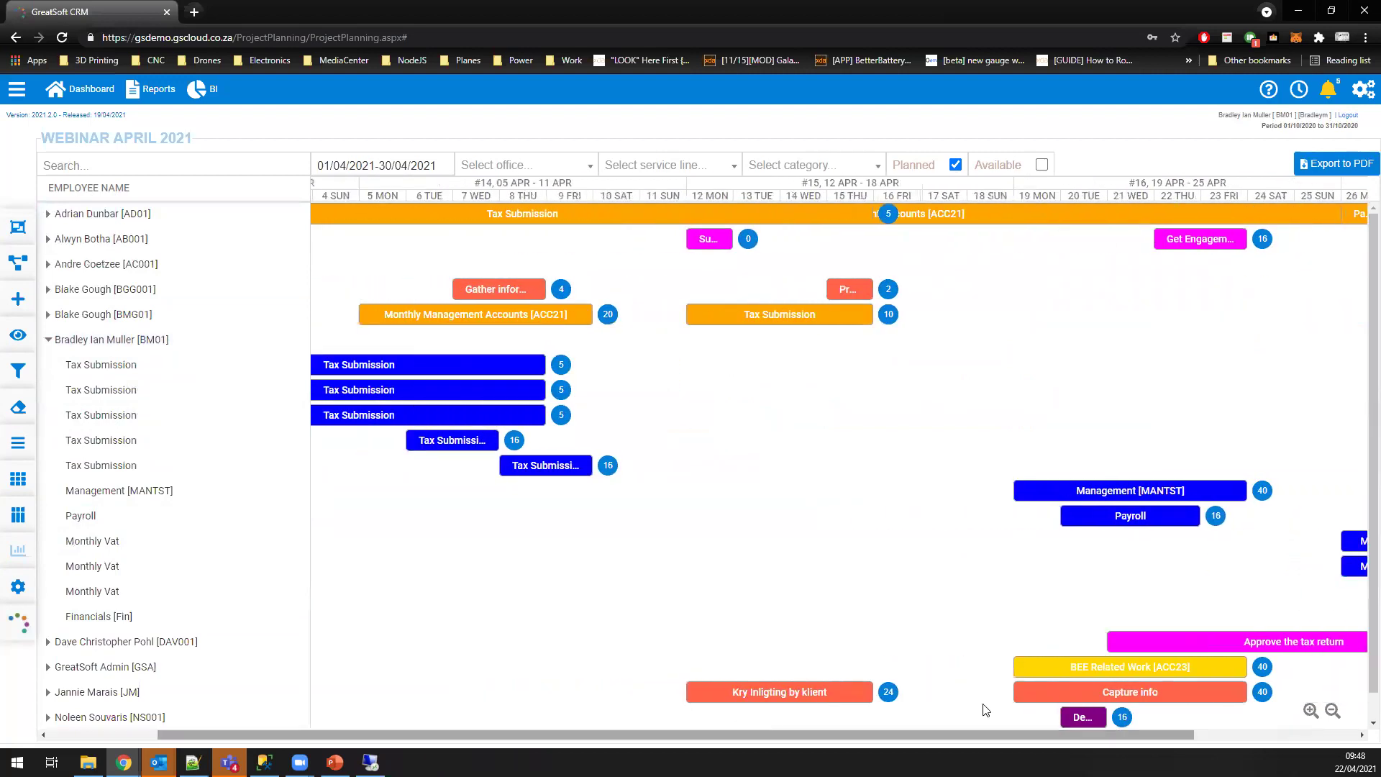
{"action": "left_click", "coordinate": [1333, 710]}
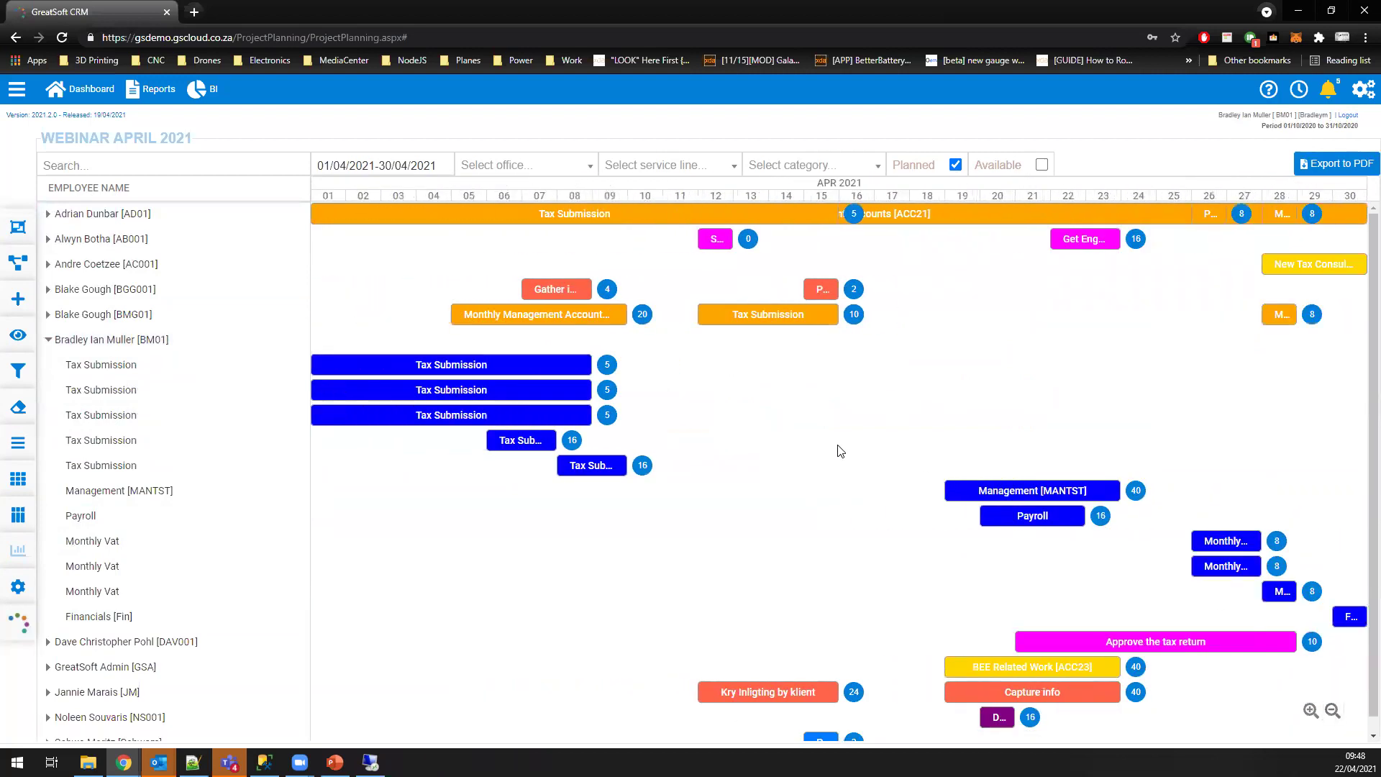
{"action": "left_click", "coordinate": [1333, 710]}
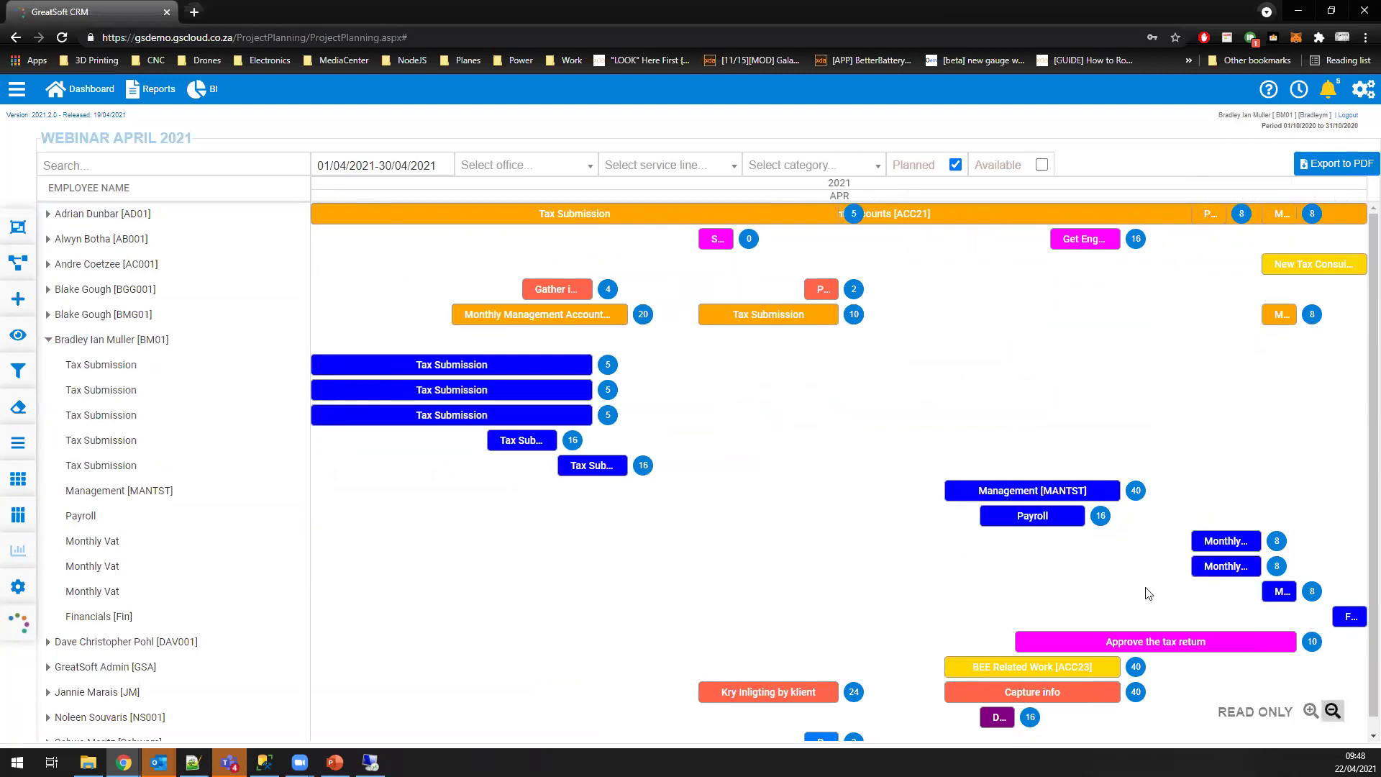
{"action": "left_click", "coordinate": [1311, 710]}
Step: Filter the Gantt chart to employees in the MANAGER [M] category and clear the category filter again
{"action": "left_click", "coordinate": [388, 166]}
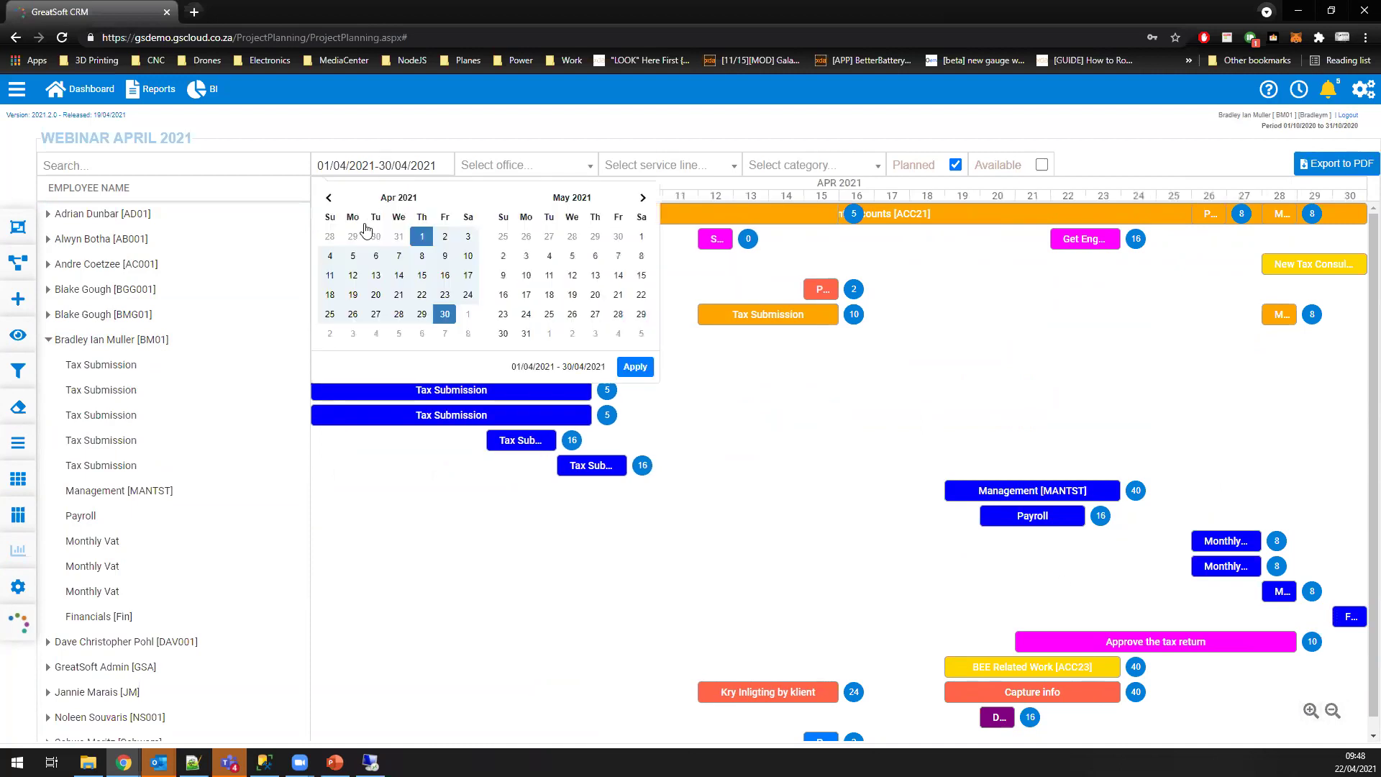
{"action": "left_click", "coordinate": [549, 128]}
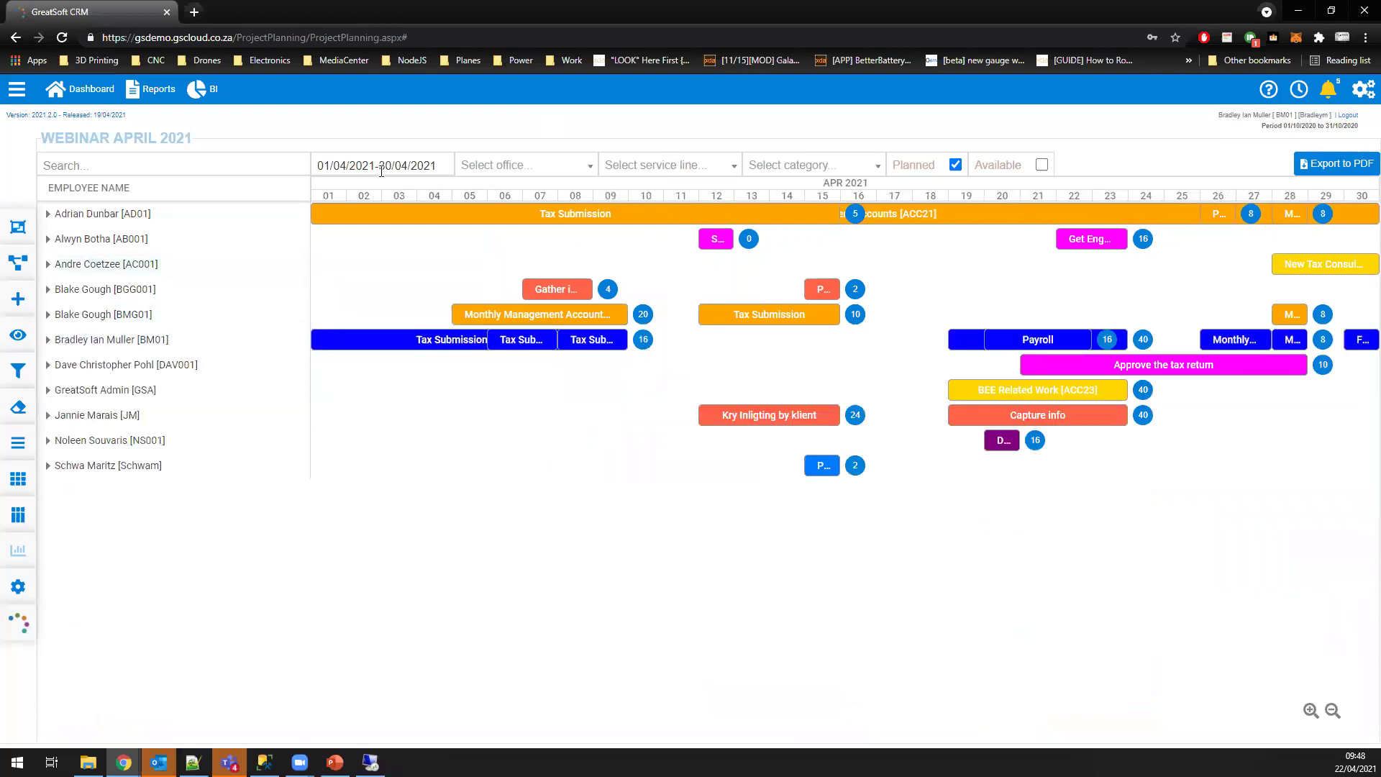
{"action": "left_click", "coordinate": [826, 171]}
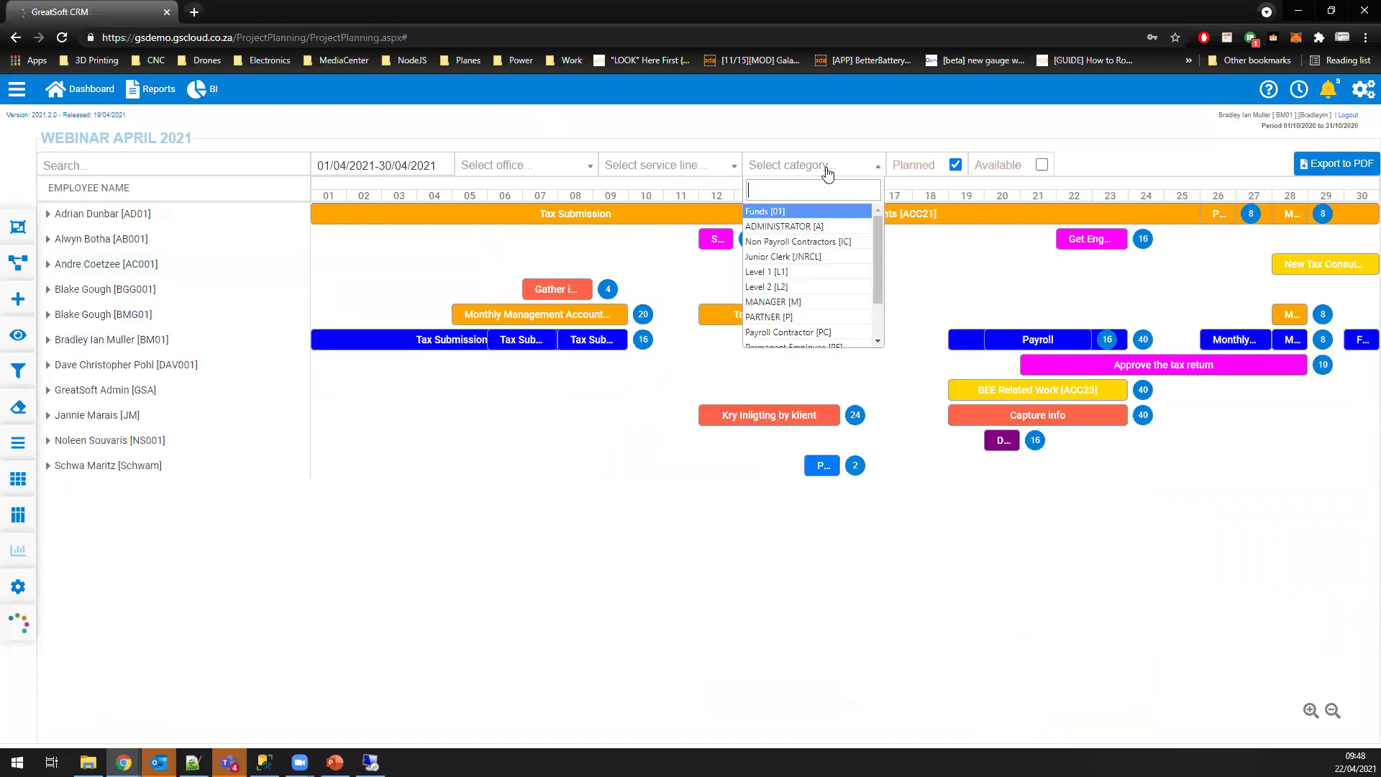
{"action": "left_click", "coordinate": [794, 302]}
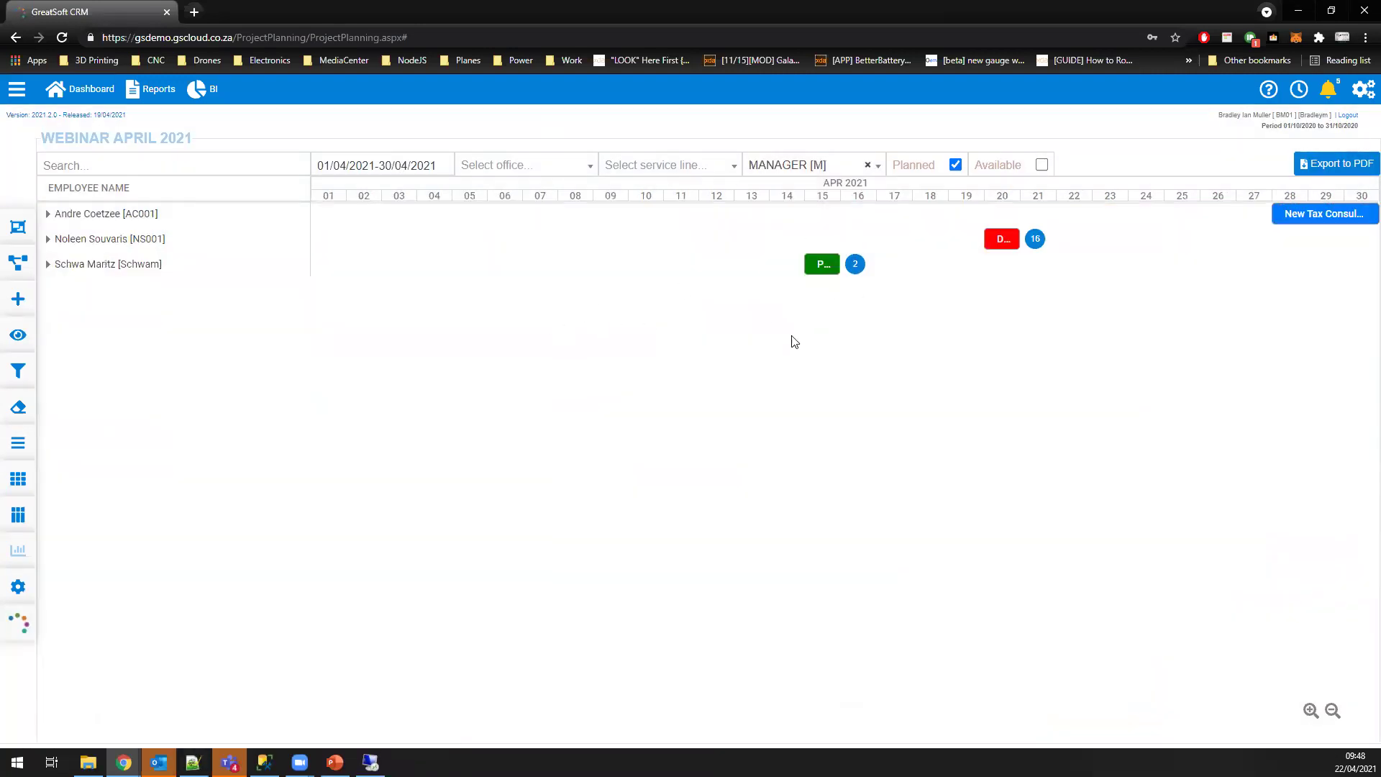
{"action": "left_click", "coordinate": [818, 167]}
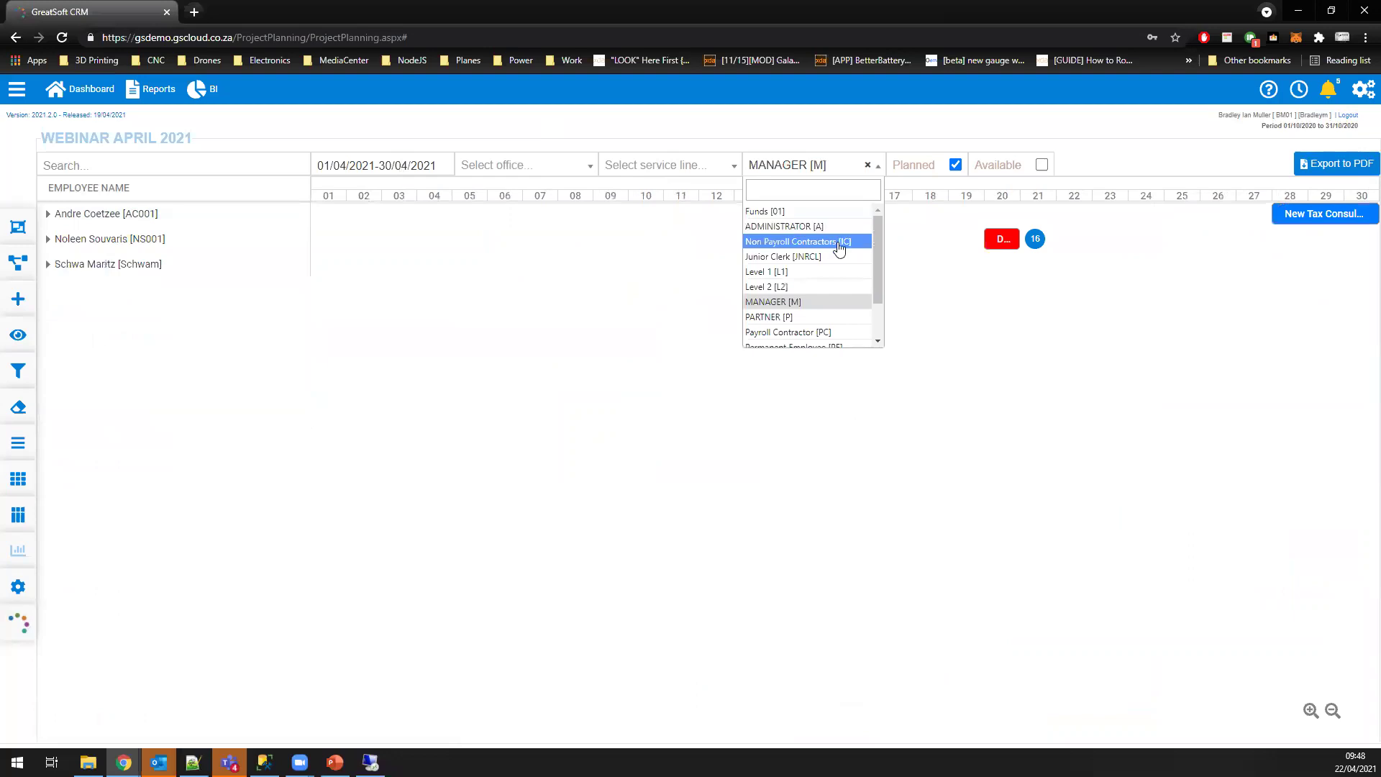
{"action": "left_click", "coordinate": [868, 165]}
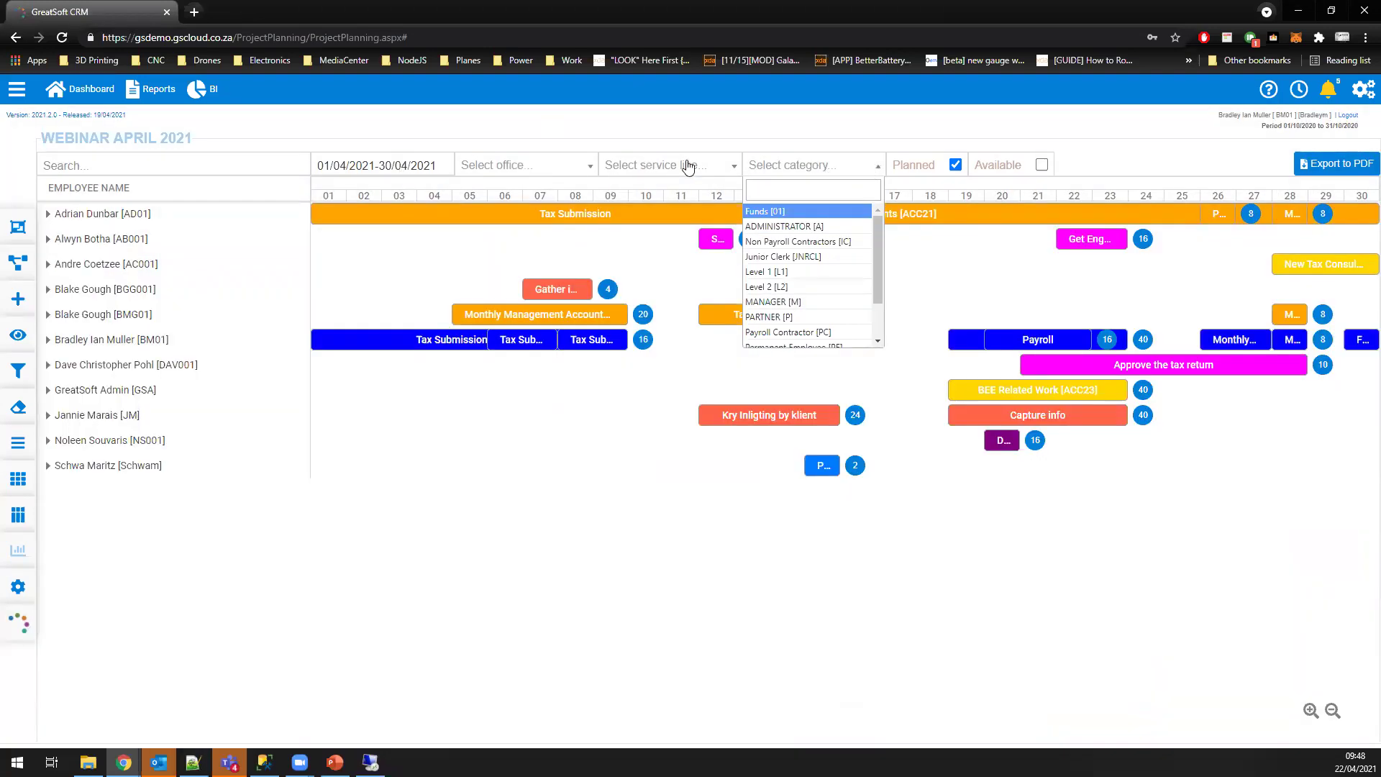
{"action": "left_click", "coordinate": [861, 124]}
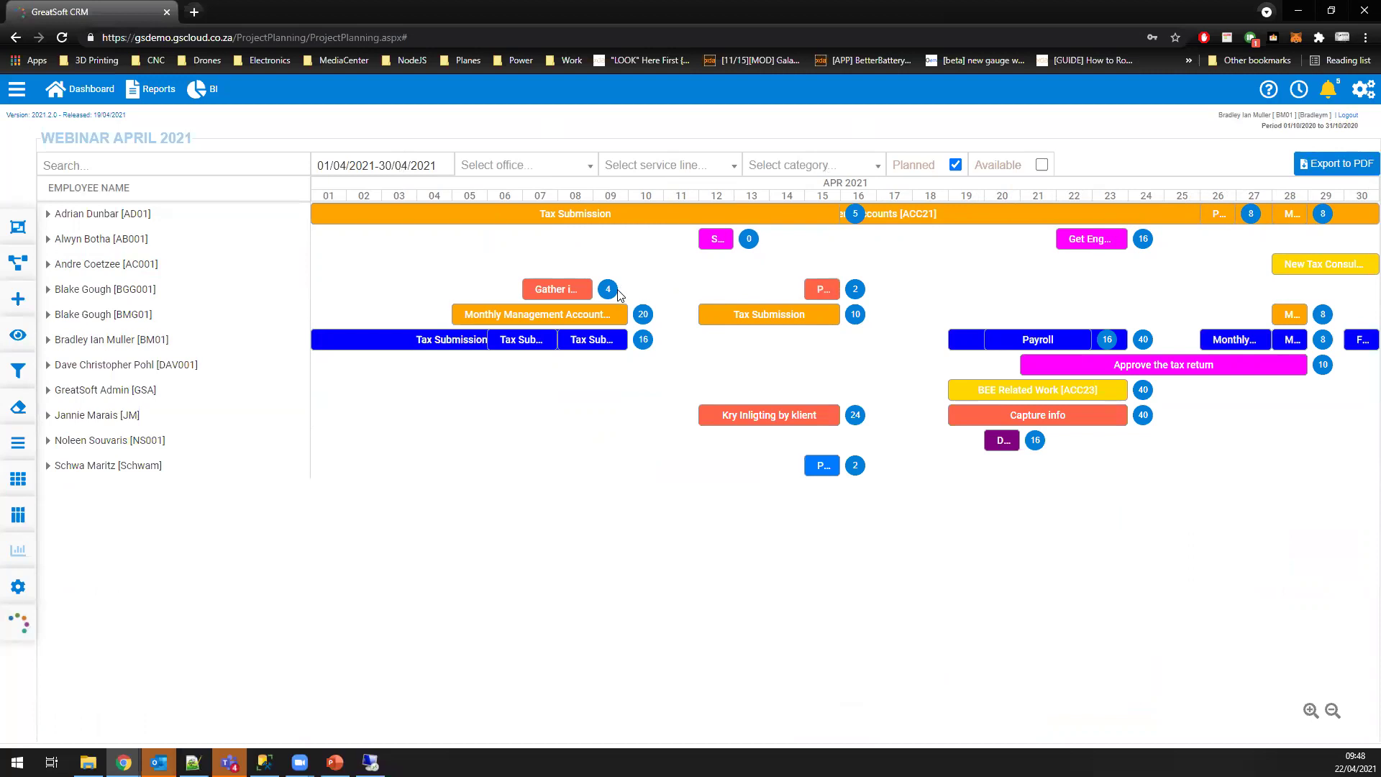
Step: Look up the signed-in employee's jobs with a name search, and restore the full employee list with its rows collapsed
{"action": "left_click", "coordinate": [83, 165]}
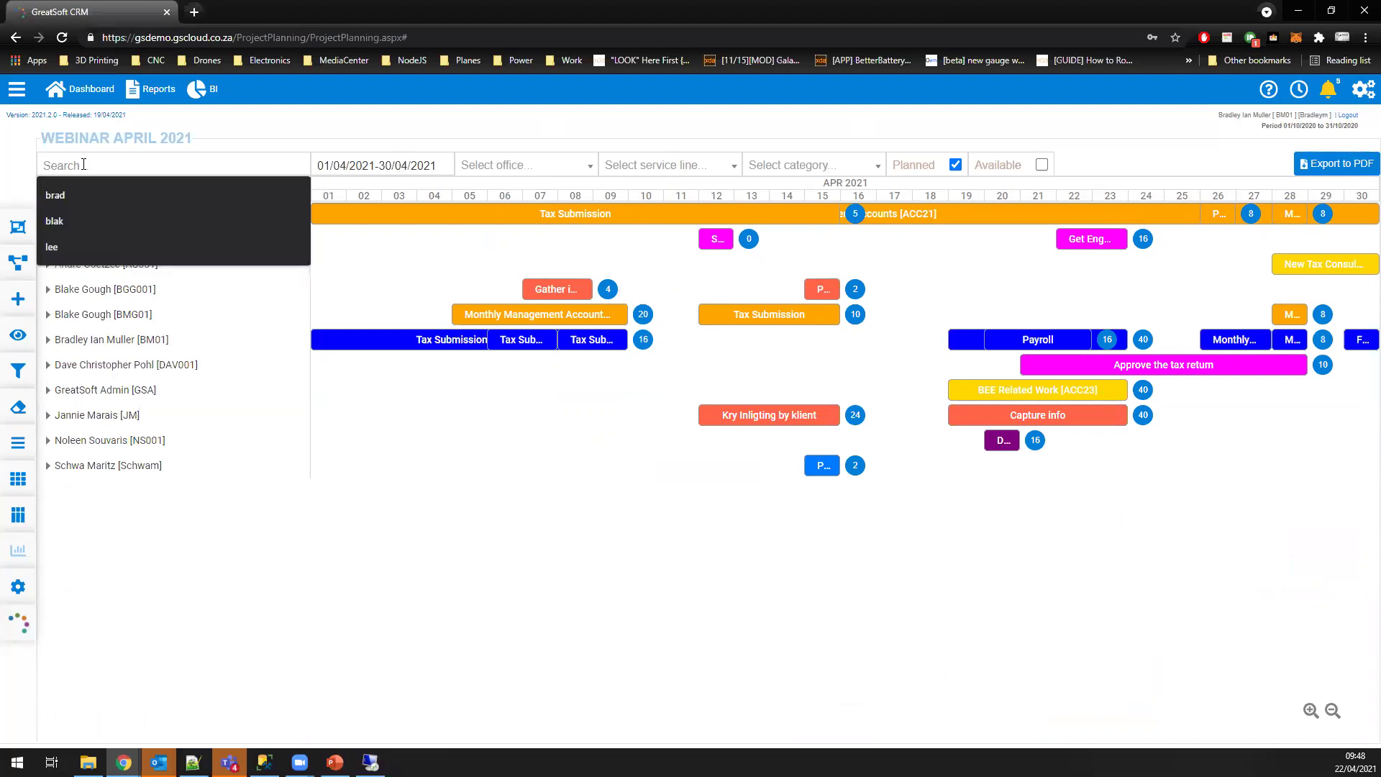
{"action": "type", "text": "bra"}
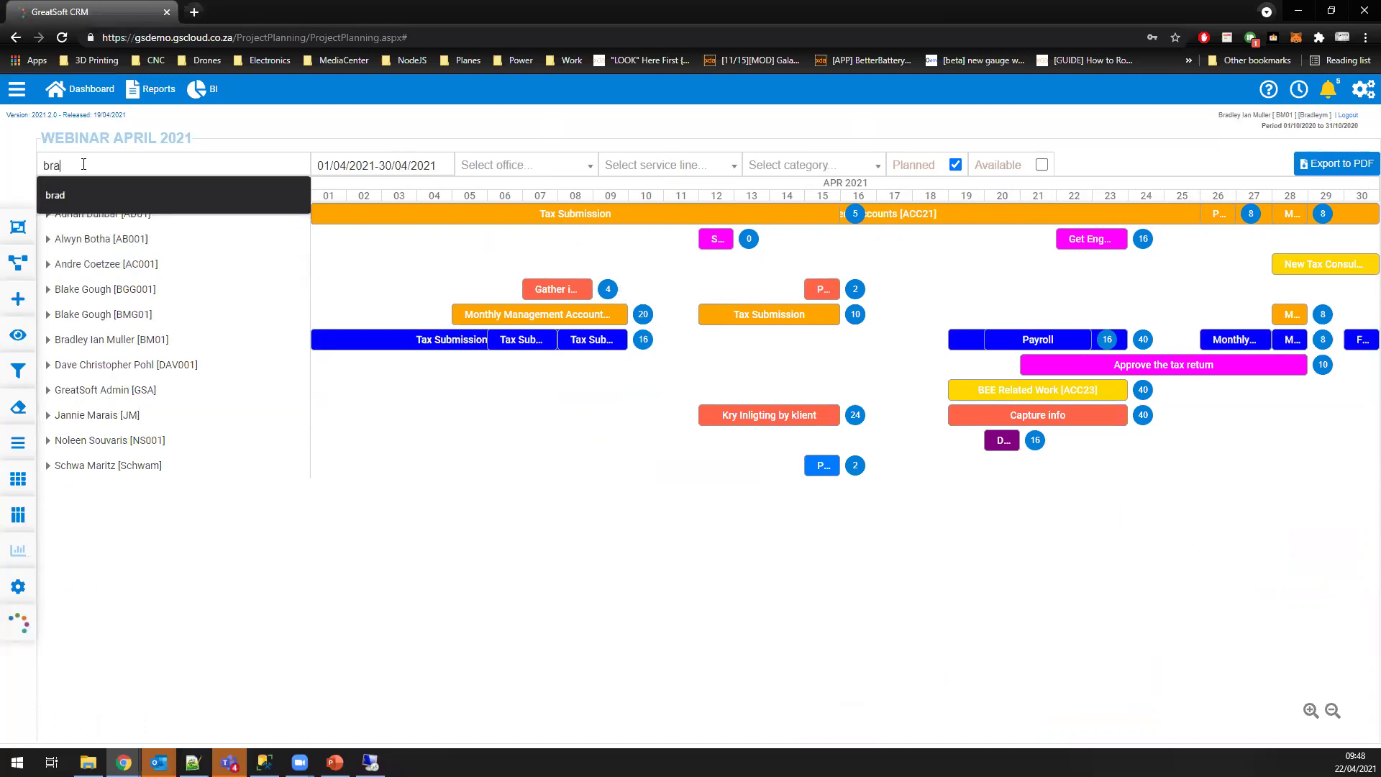
{"action": "type", "text": "d"}
{"action": "key", "text": "Return"}
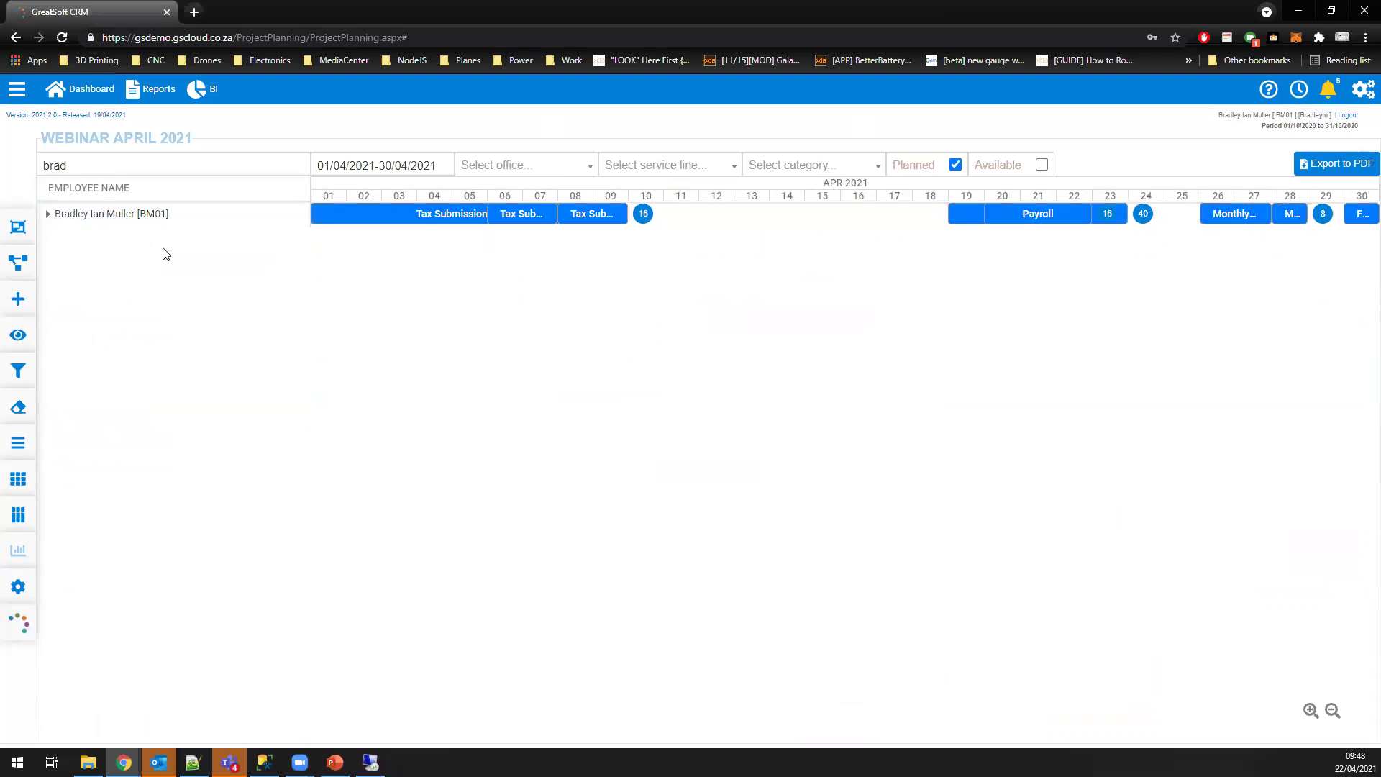
{"action": "left_click", "coordinate": [47, 213]}
{"action": "double_click", "coordinate": [52, 169]}
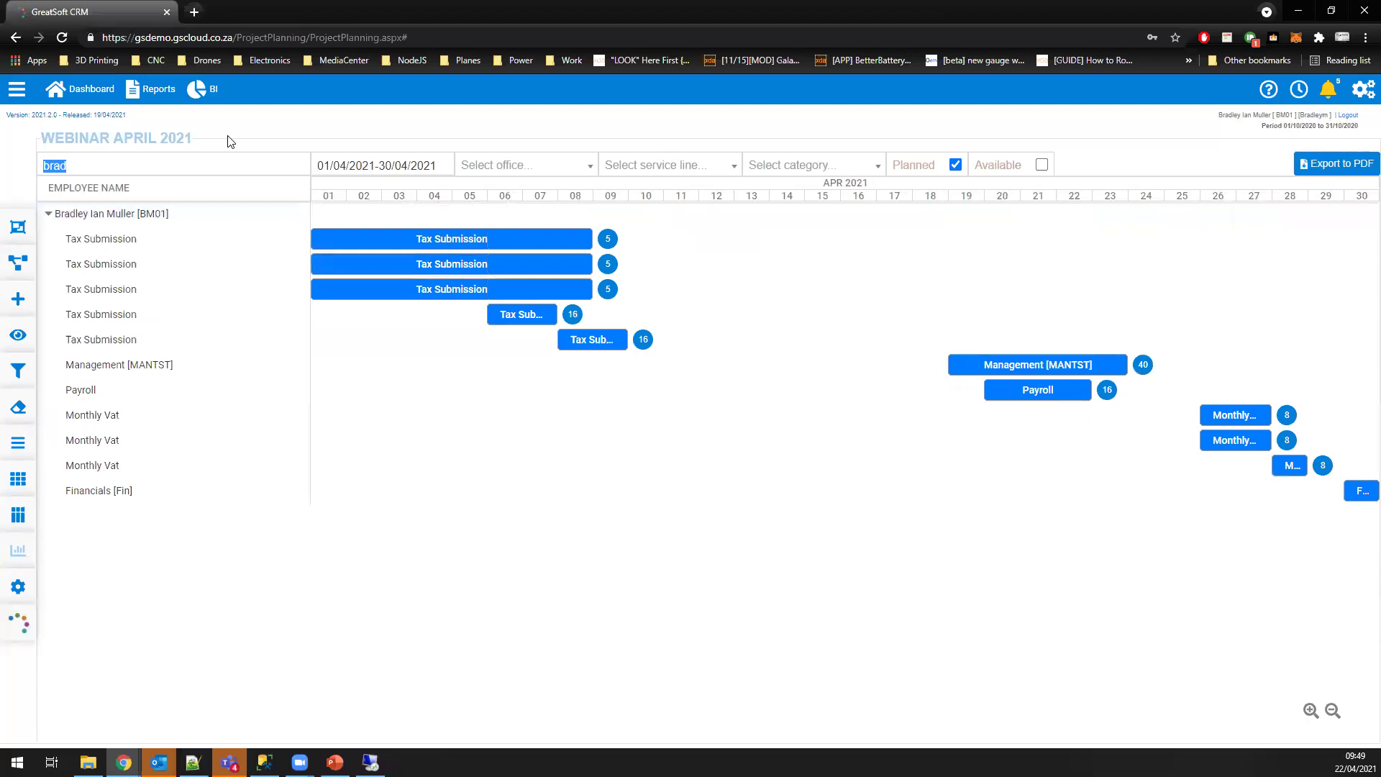
{"action": "key", "text": "BackSpace"}
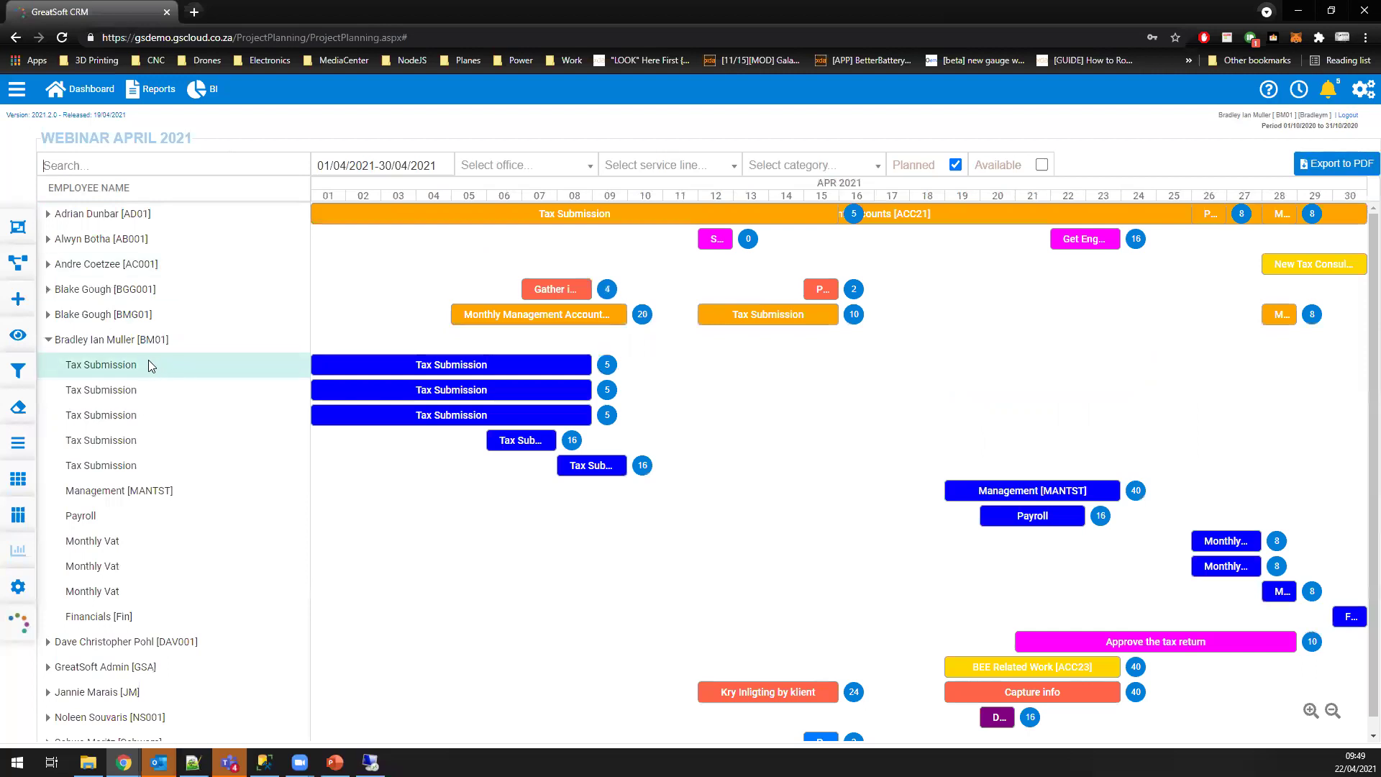
{"action": "left_click", "coordinate": [47, 340]}
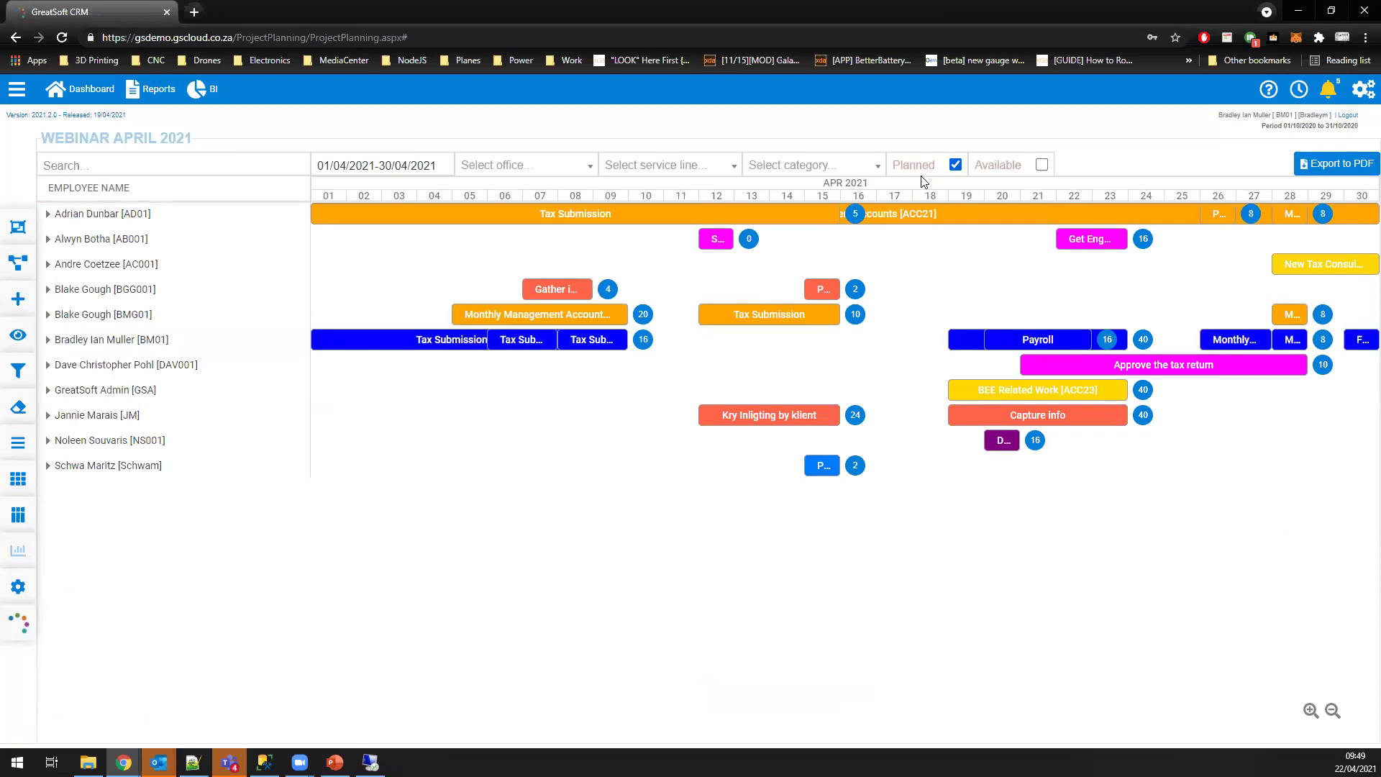
Step: Show available time alongside planned jobs for the ADMINISTRATOR [A] category and expand the signed-in employee's jobs
{"action": "left_click", "coordinate": [1040, 168]}
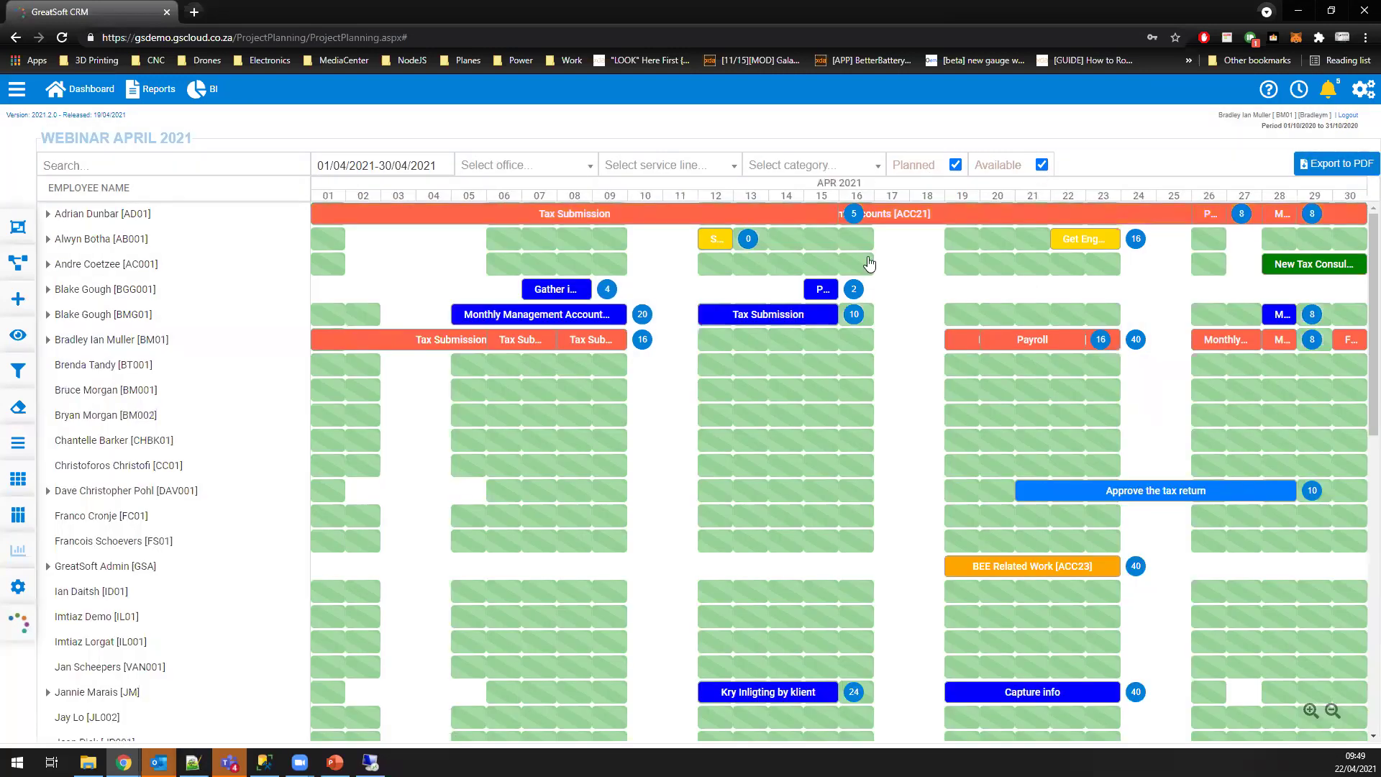
{"action": "scroll", "coordinate": [137, 590], "scroll_direction": "down", "scroll_amount": 10}
{"action": "scroll", "coordinate": [668, 370], "scroll_direction": "up", "scroll_amount": 8}
{"action": "scroll", "coordinate": [414, 438], "scroll_direction": "up", "scroll_amount": 3}
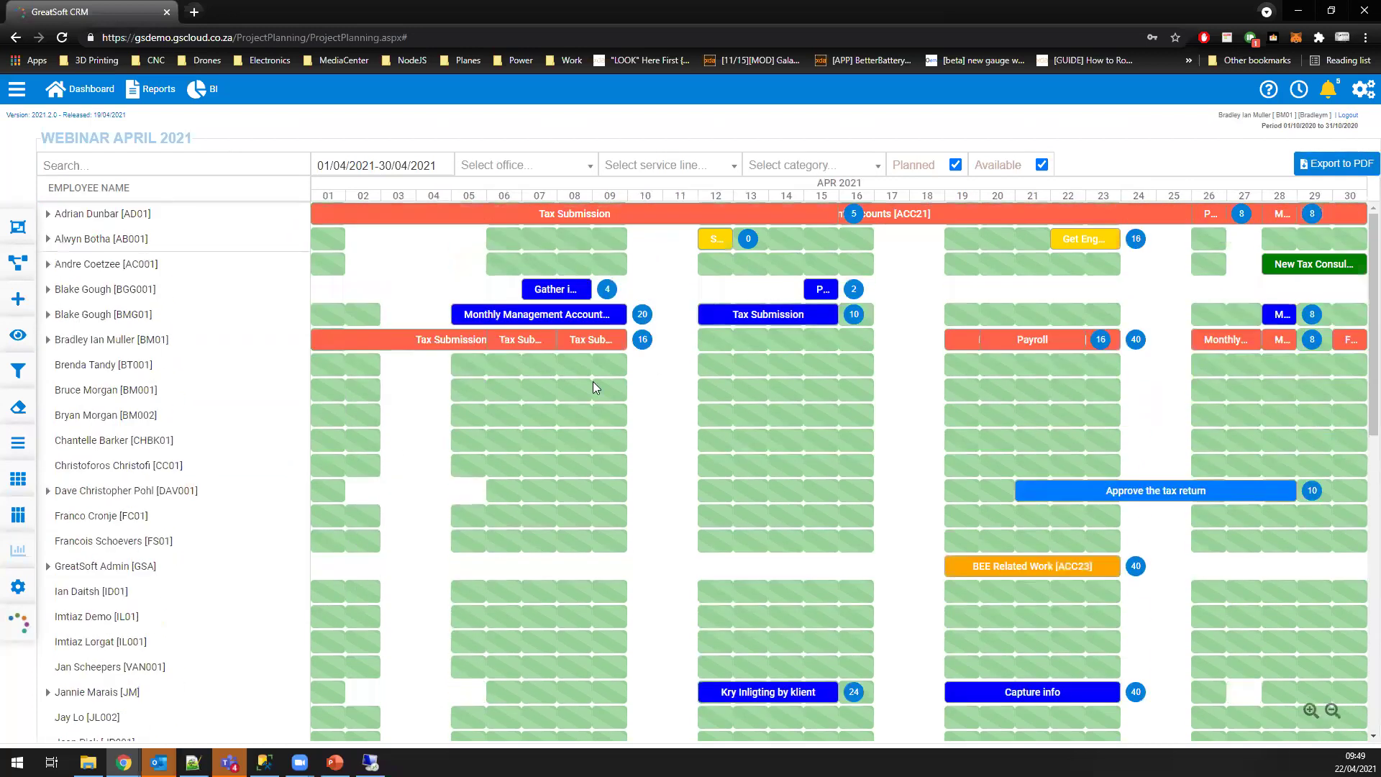
{"action": "left_click", "coordinate": [866, 160]}
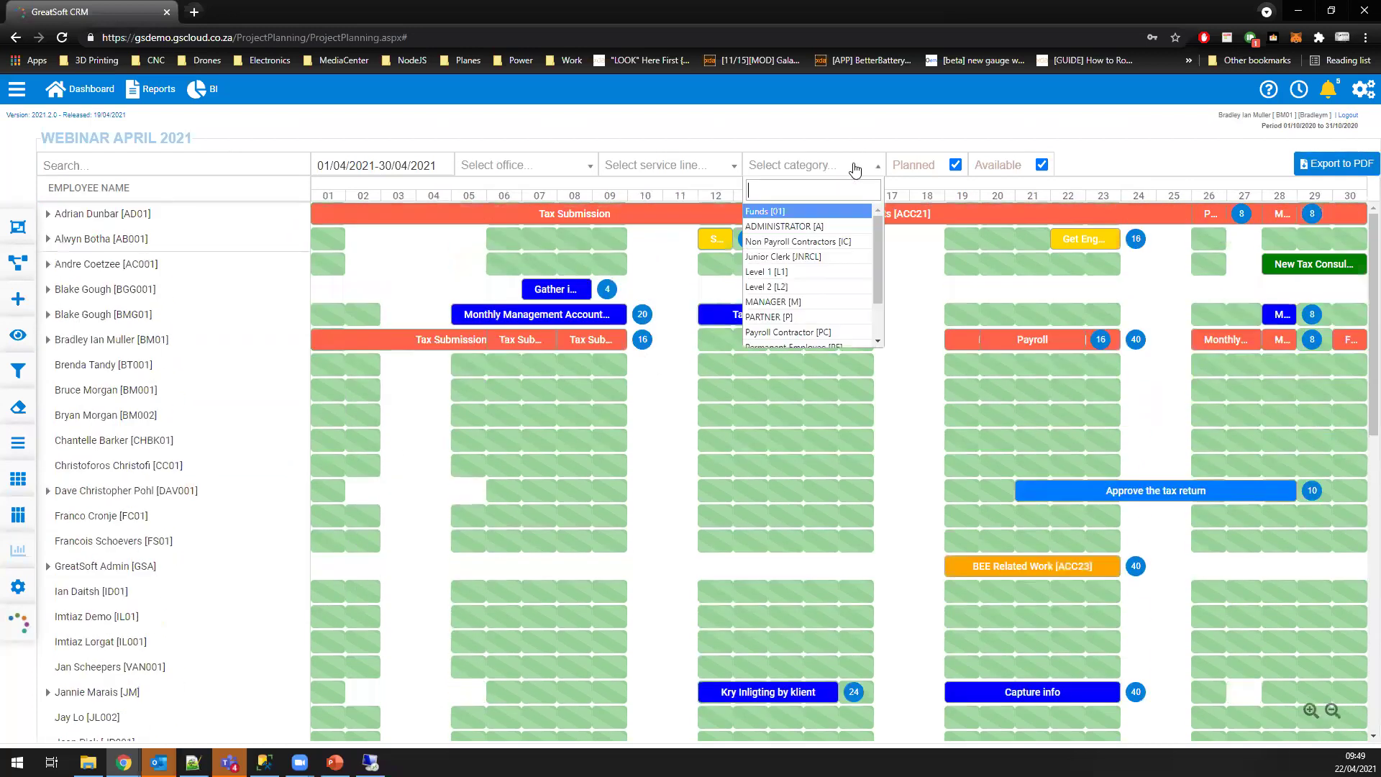
{"action": "left_click", "coordinate": [817, 226]}
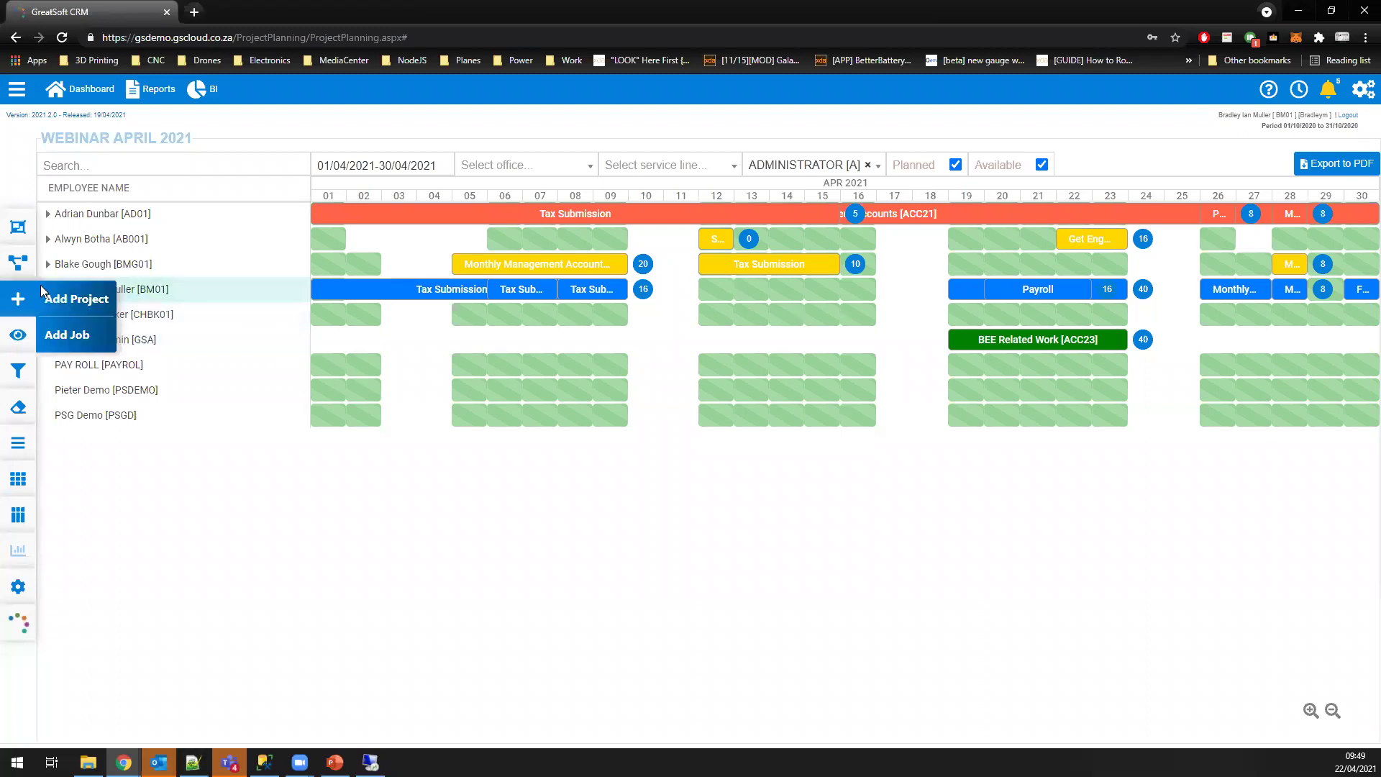
{"action": "left_click", "coordinate": [47, 289]}
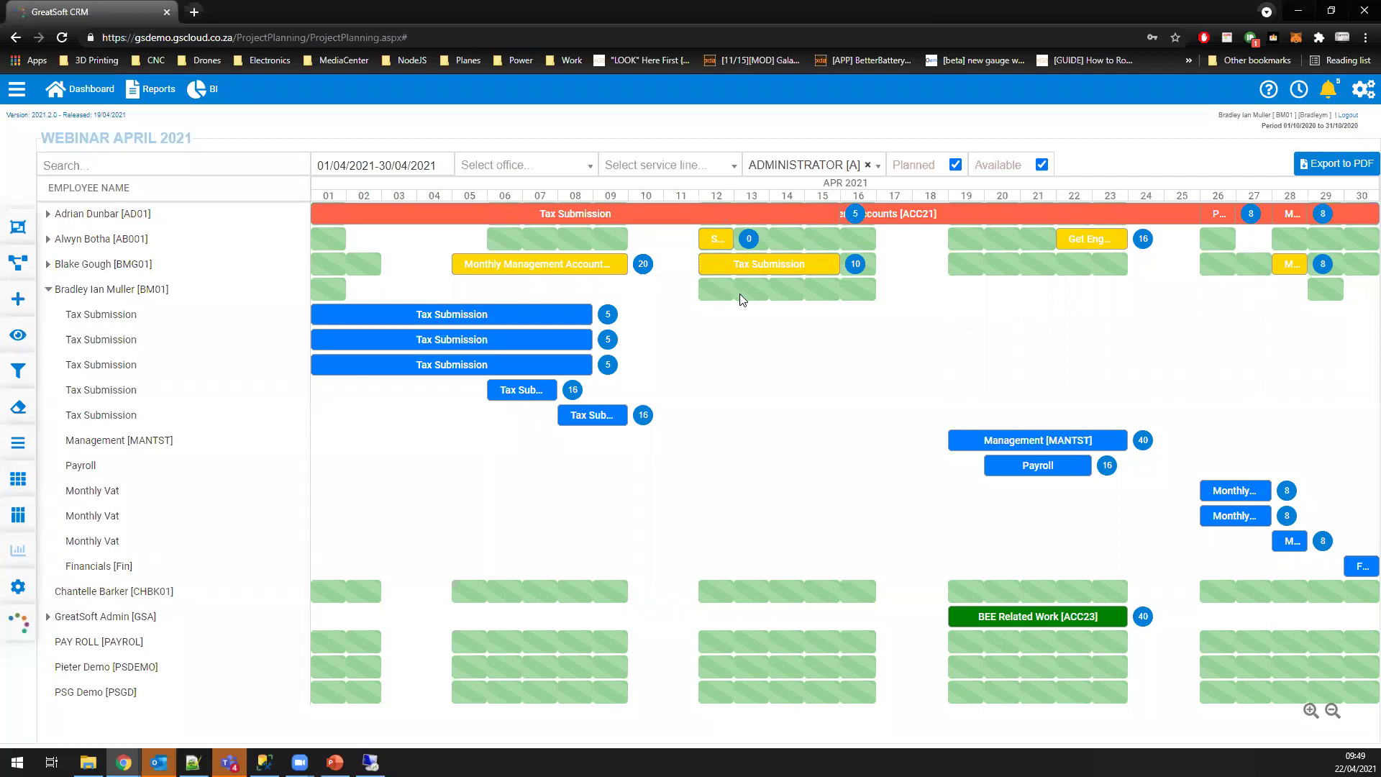
{"action": "left_click", "coordinate": [169, 289]}
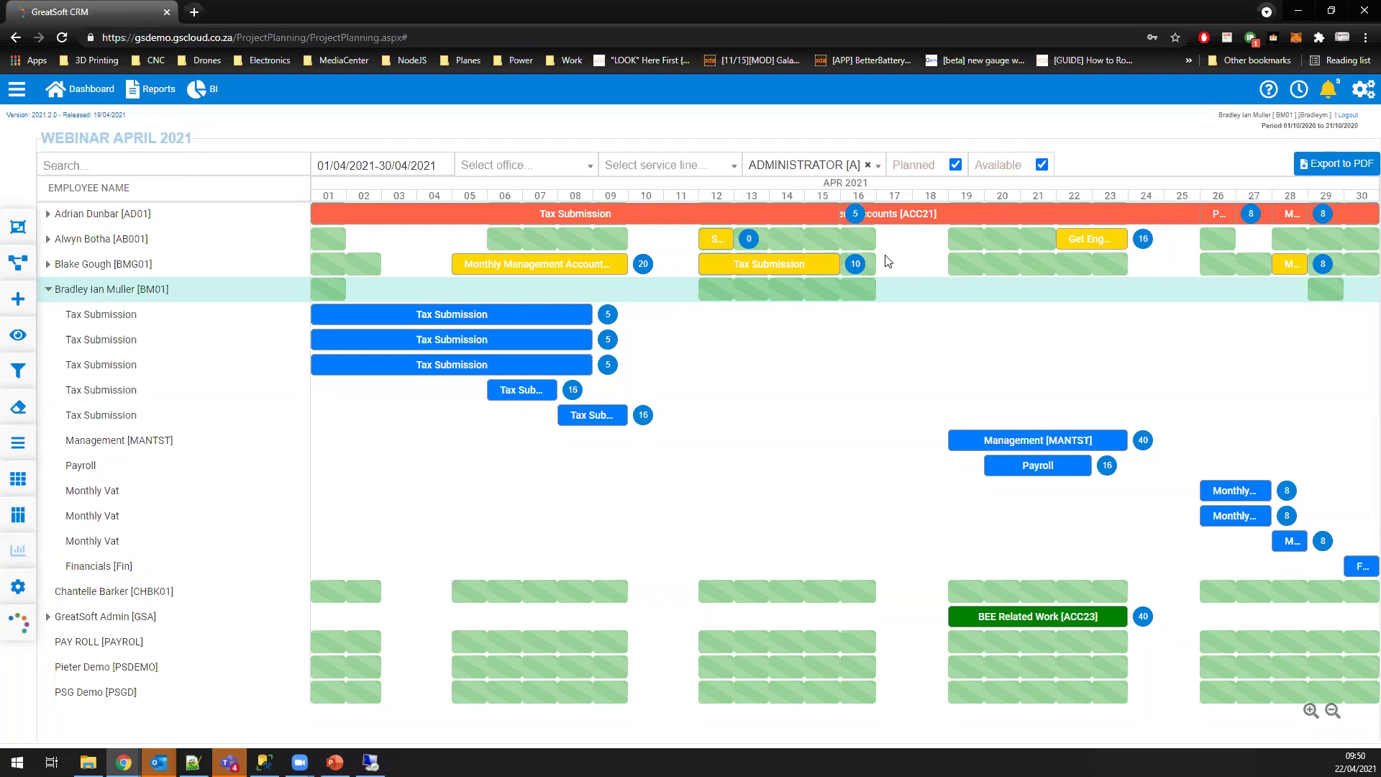
Step: Hide the planned jobs so only available time shows, and change the category filter to MANAGER [M]
{"action": "left_click", "coordinate": [955, 165]}
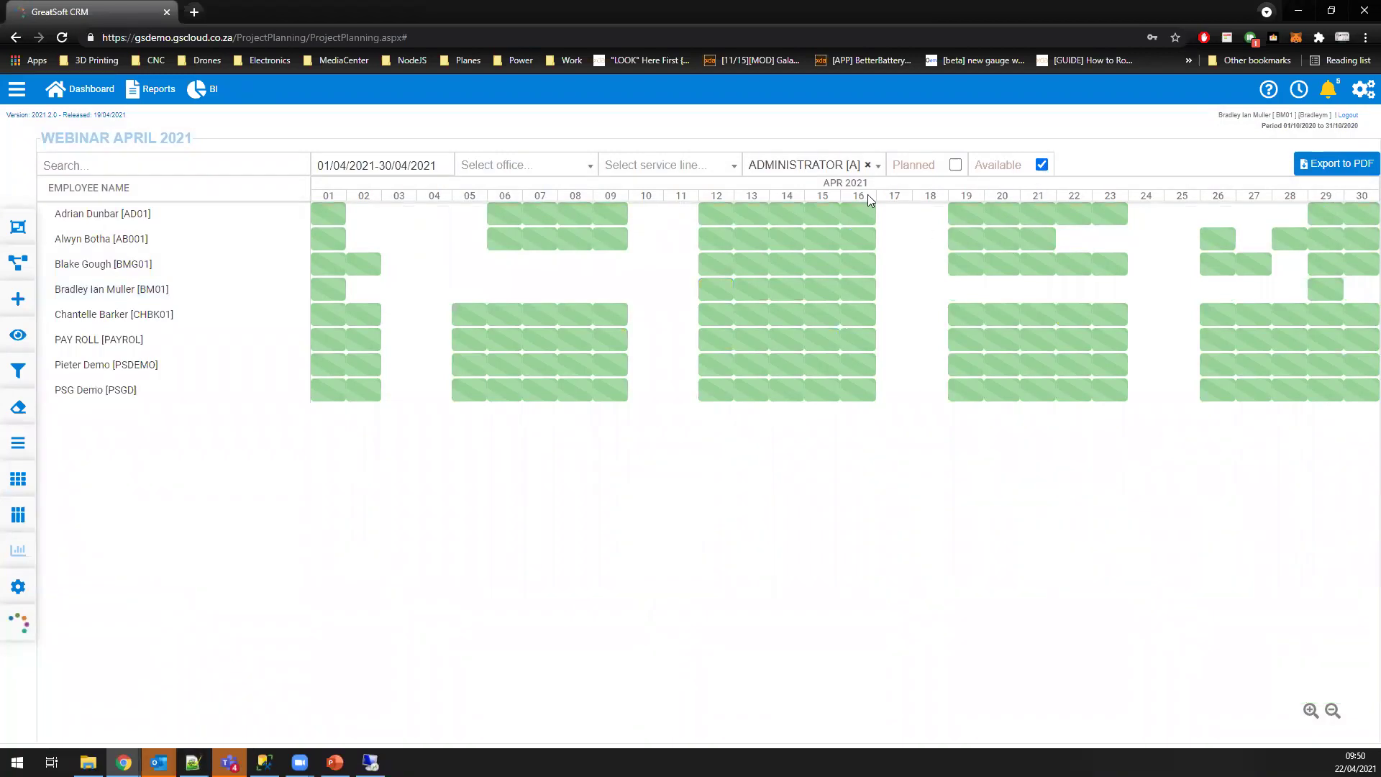
{"action": "left_click", "coordinate": [879, 168]}
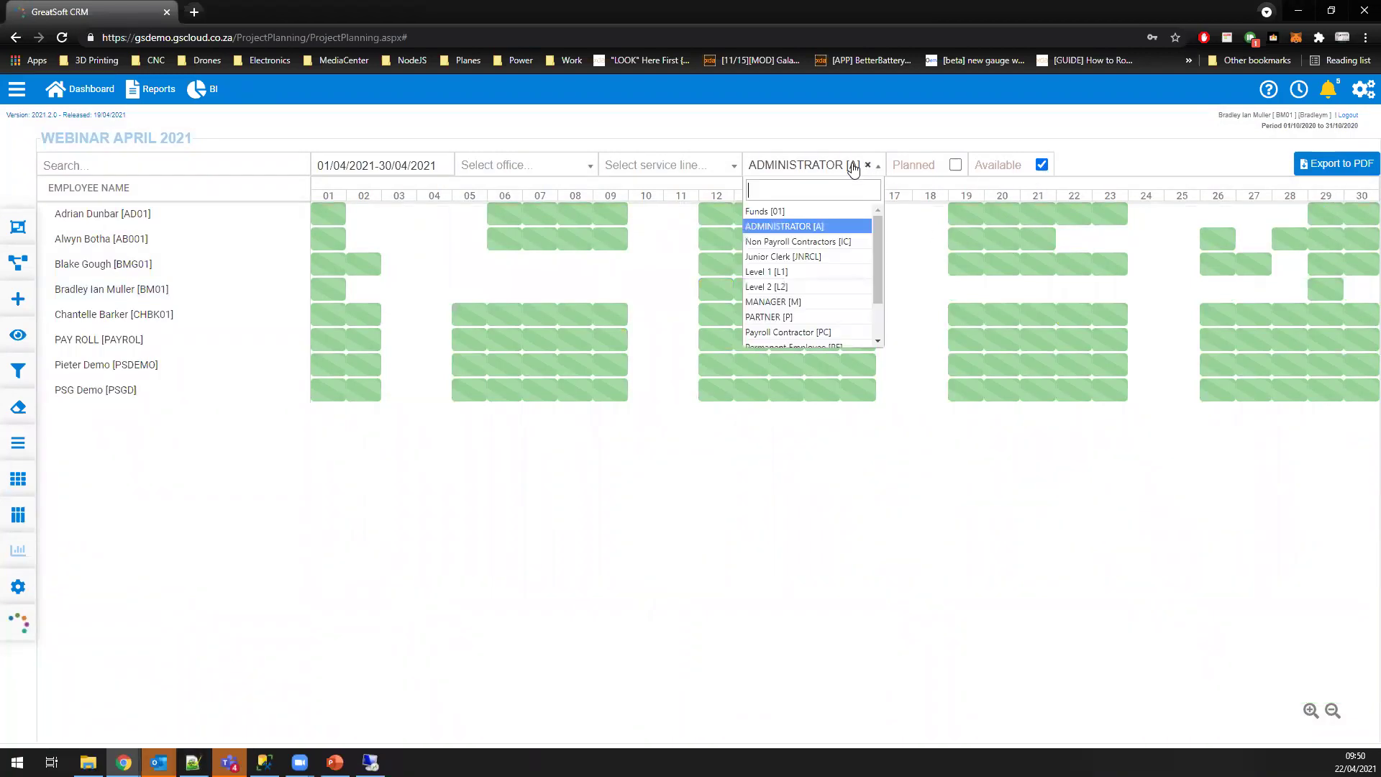
{"action": "left_click", "coordinate": [784, 304]}
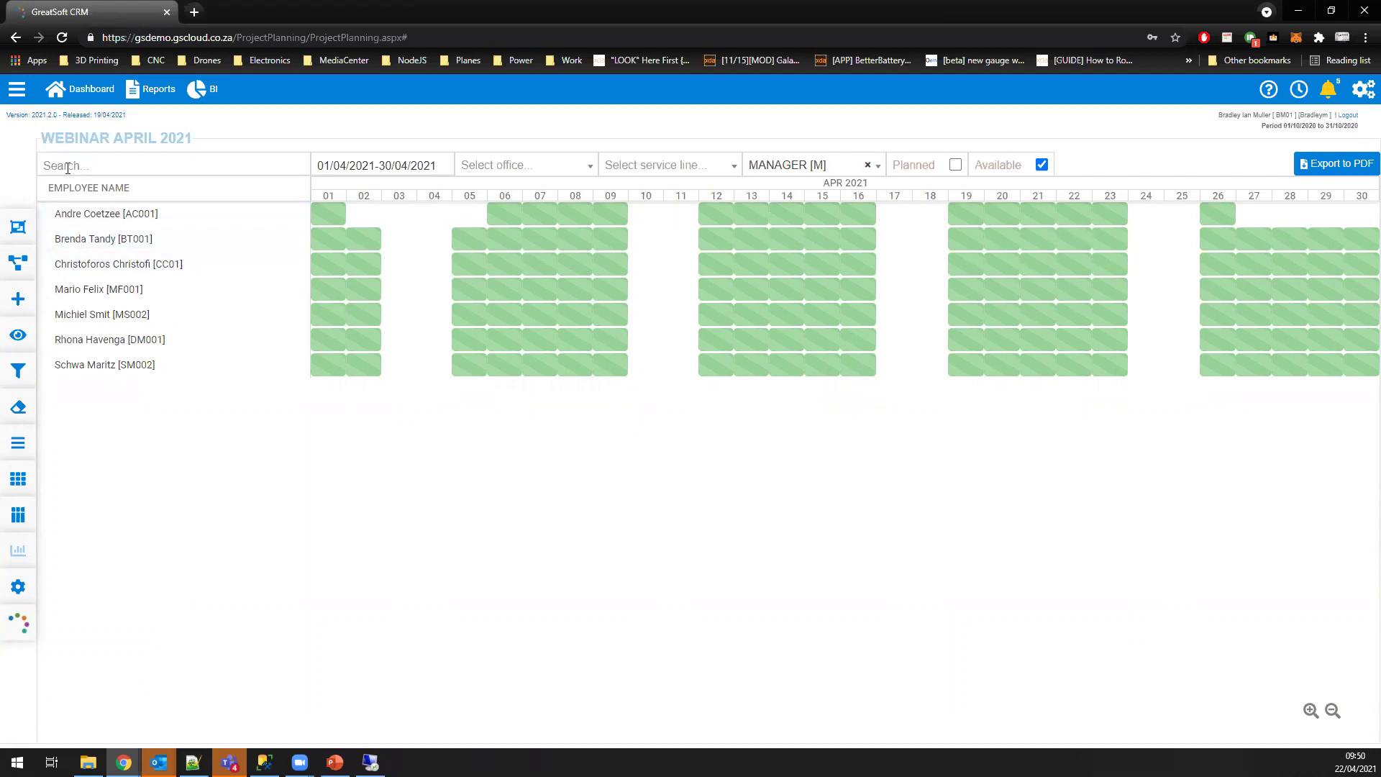
Step: Set the Gantt chart's date range to 01/05/2021-31/05/2021
{"action": "left_click", "coordinate": [150, 164]}
{"action": "left_click", "coordinate": [424, 169]}
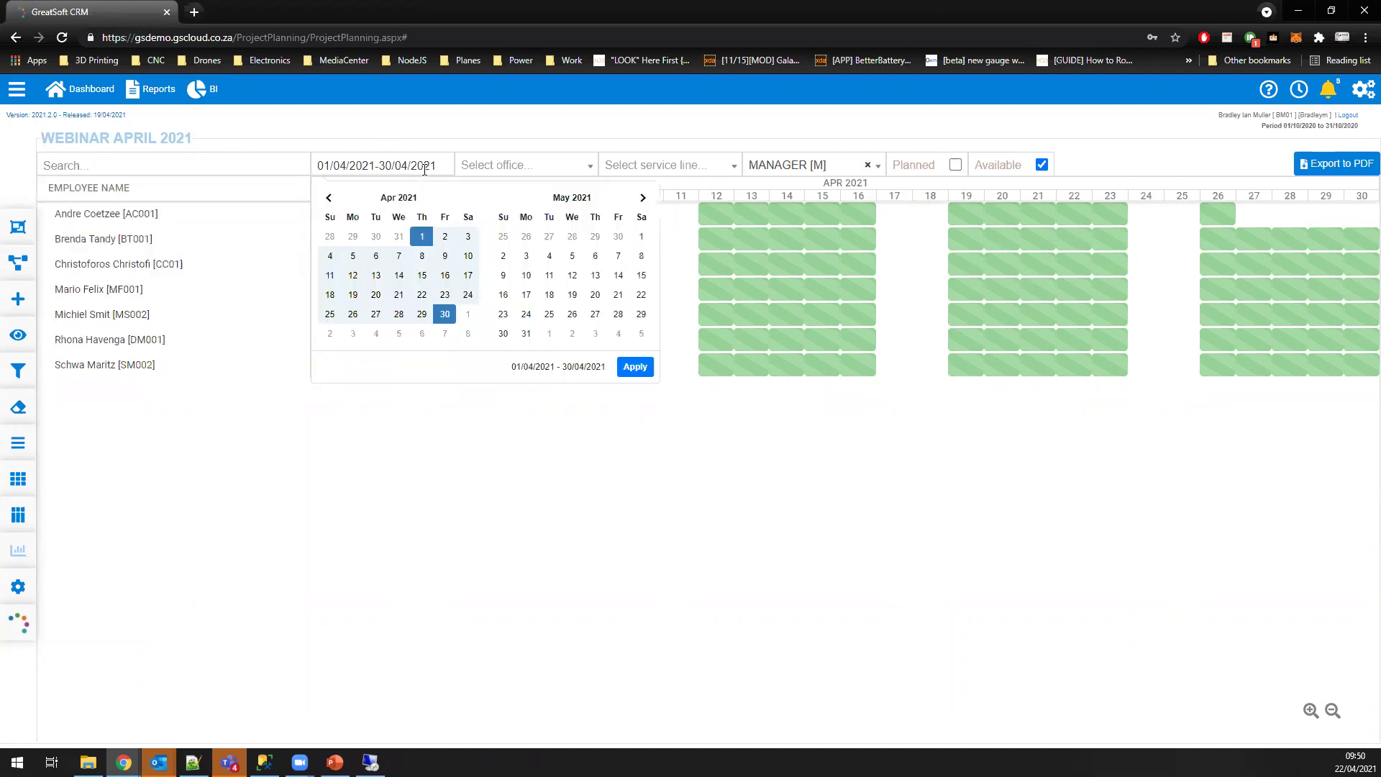
{"action": "left_click", "coordinate": [641, 236]}
{"action": "left_click", "coordinate": [526, 333]}
{"action": "left_click", "coordinate": [627, 368]}
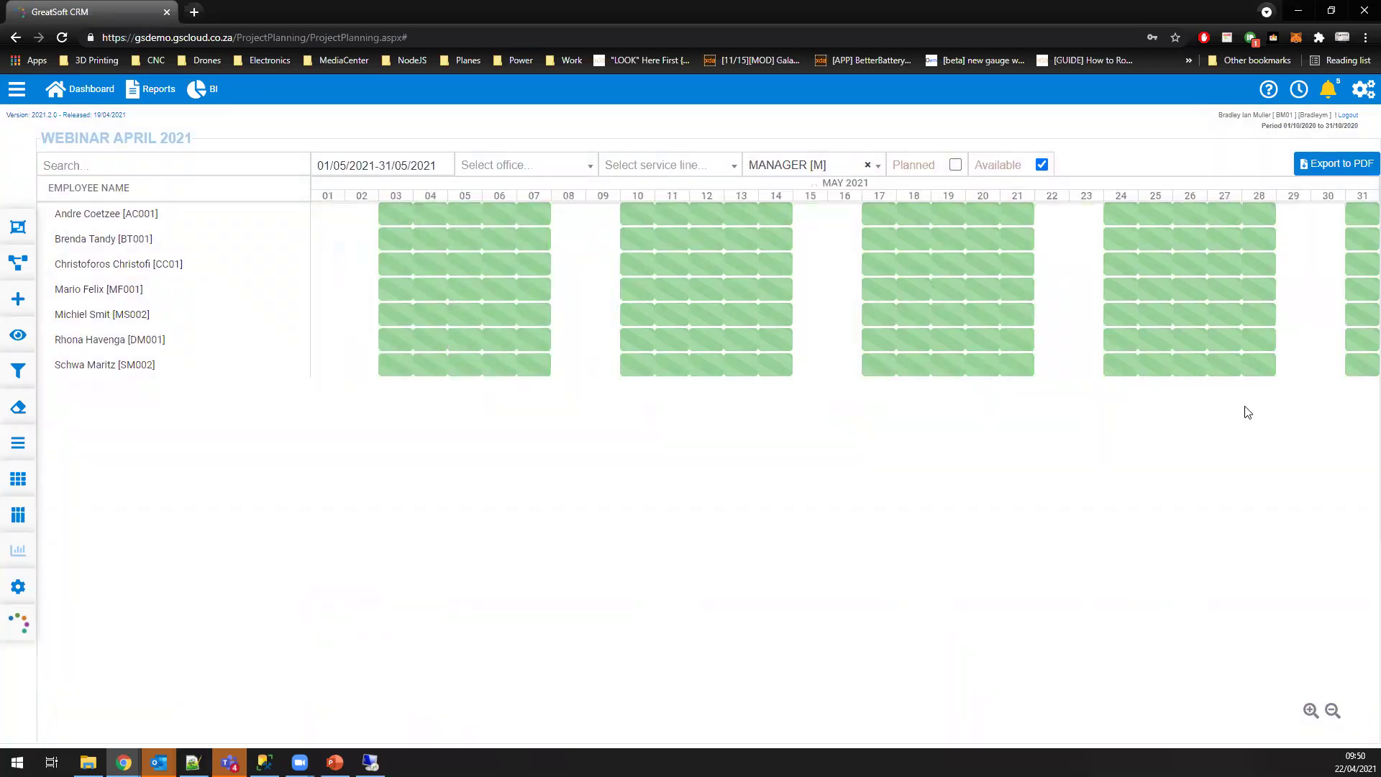
Step: Clear the category filter and show planned jobs together with available time for all employees
{"action": "left_click", "coordinate": [867, 165]}
{"action": "left_click", "coordinate": [863, 135]}
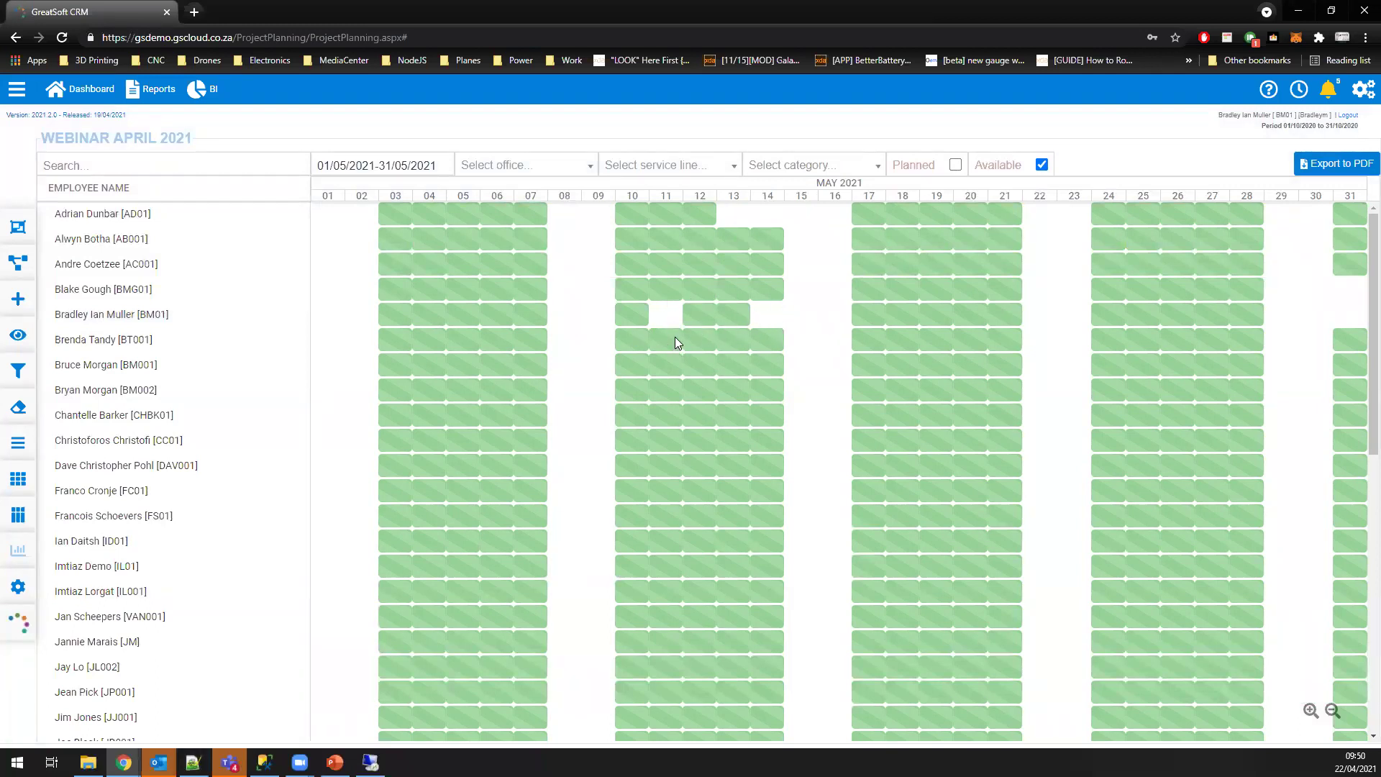
{"action": "left_click", "coordinate": [955, 164]}
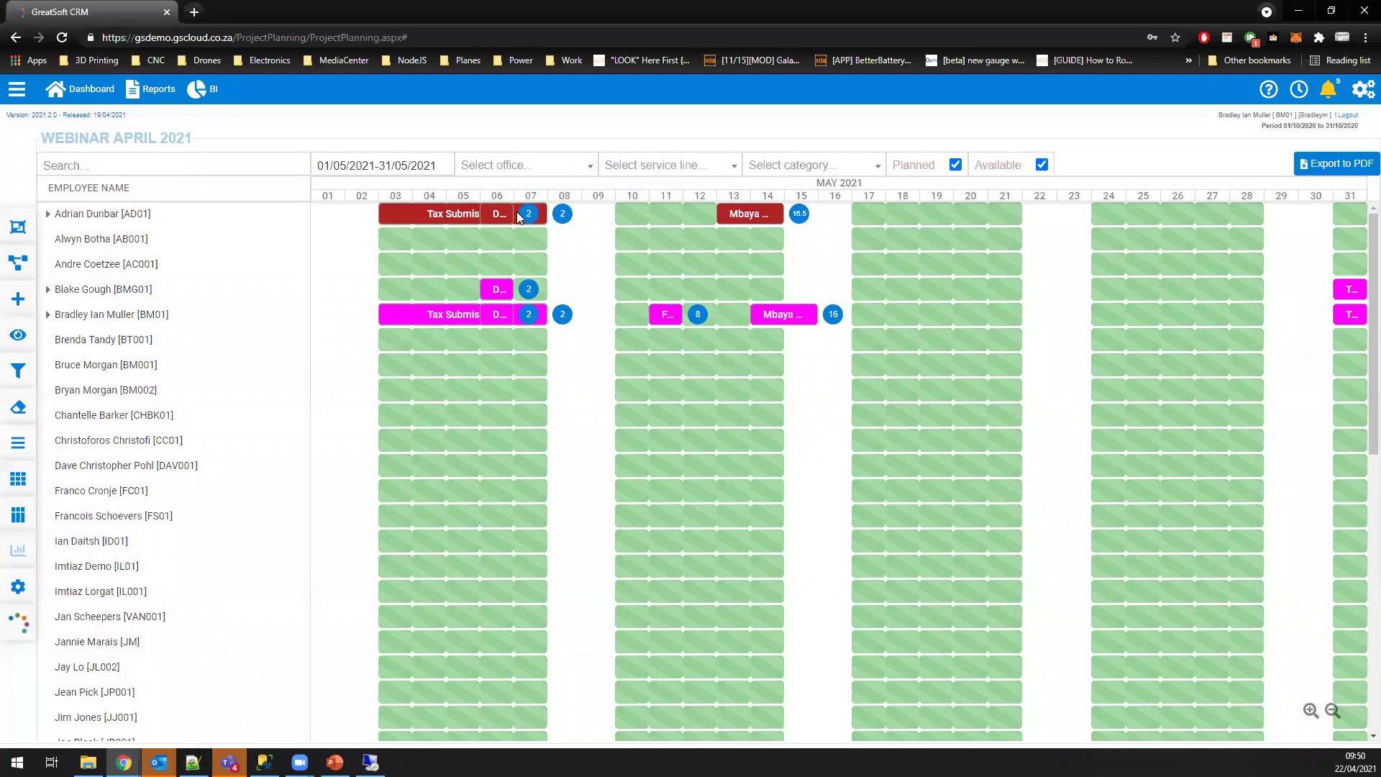
Step: Expand the signed-in employee's jobs and move the Financials [Fin] job to 12 May 2021 on the timeline
{"action": "left_click", "coordinate": [49, 315]}
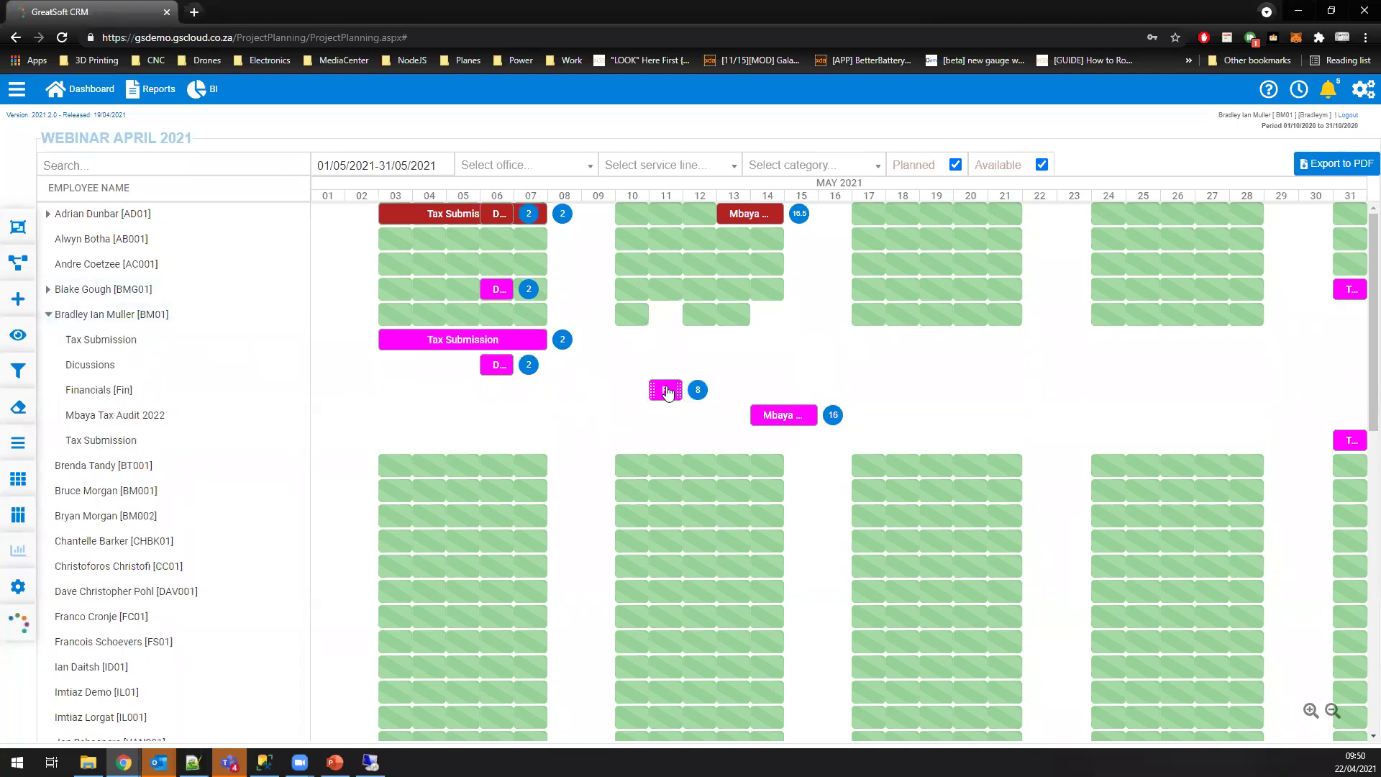
{"action": "left_click", "coordinate": [155, 392]}
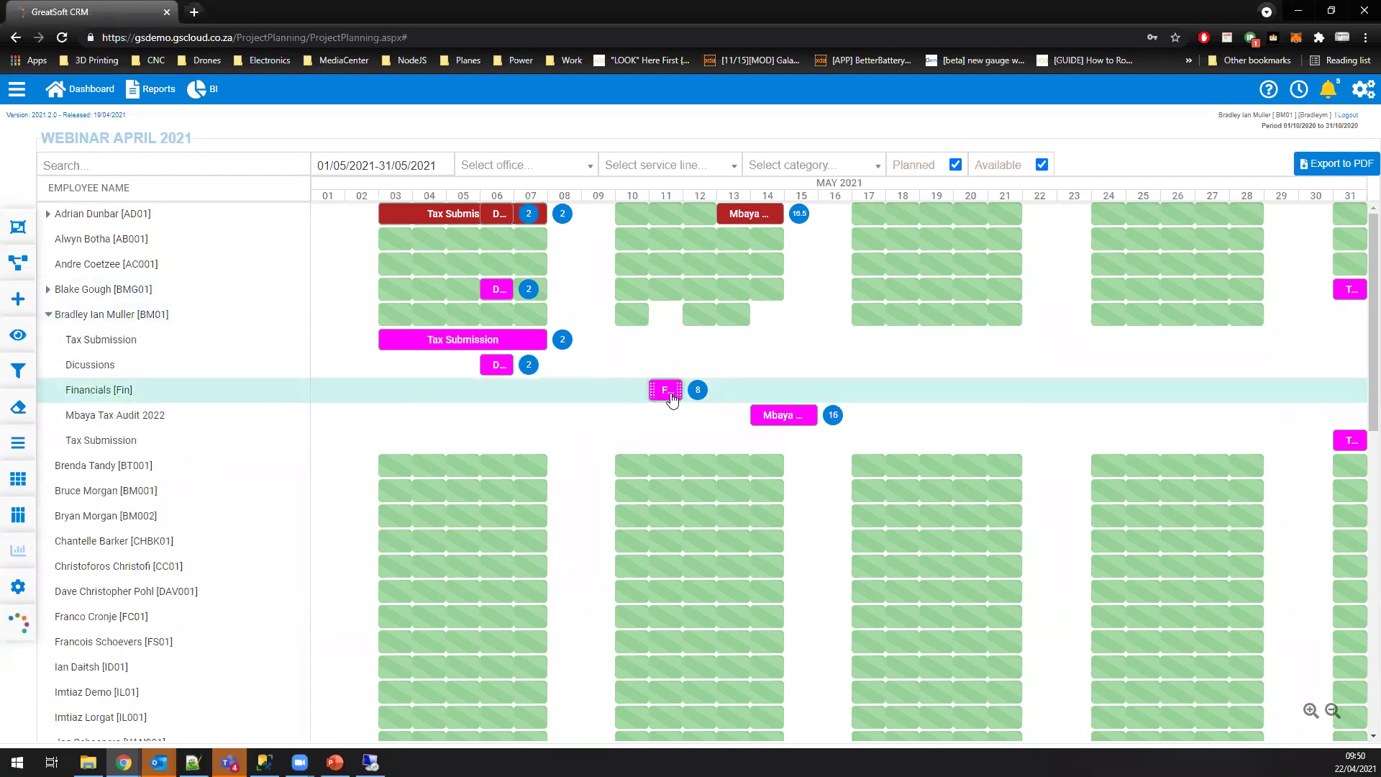
{"action": "left_click_drag", "start_coordinate": [672, 395], "coordinate": [702, 394]}
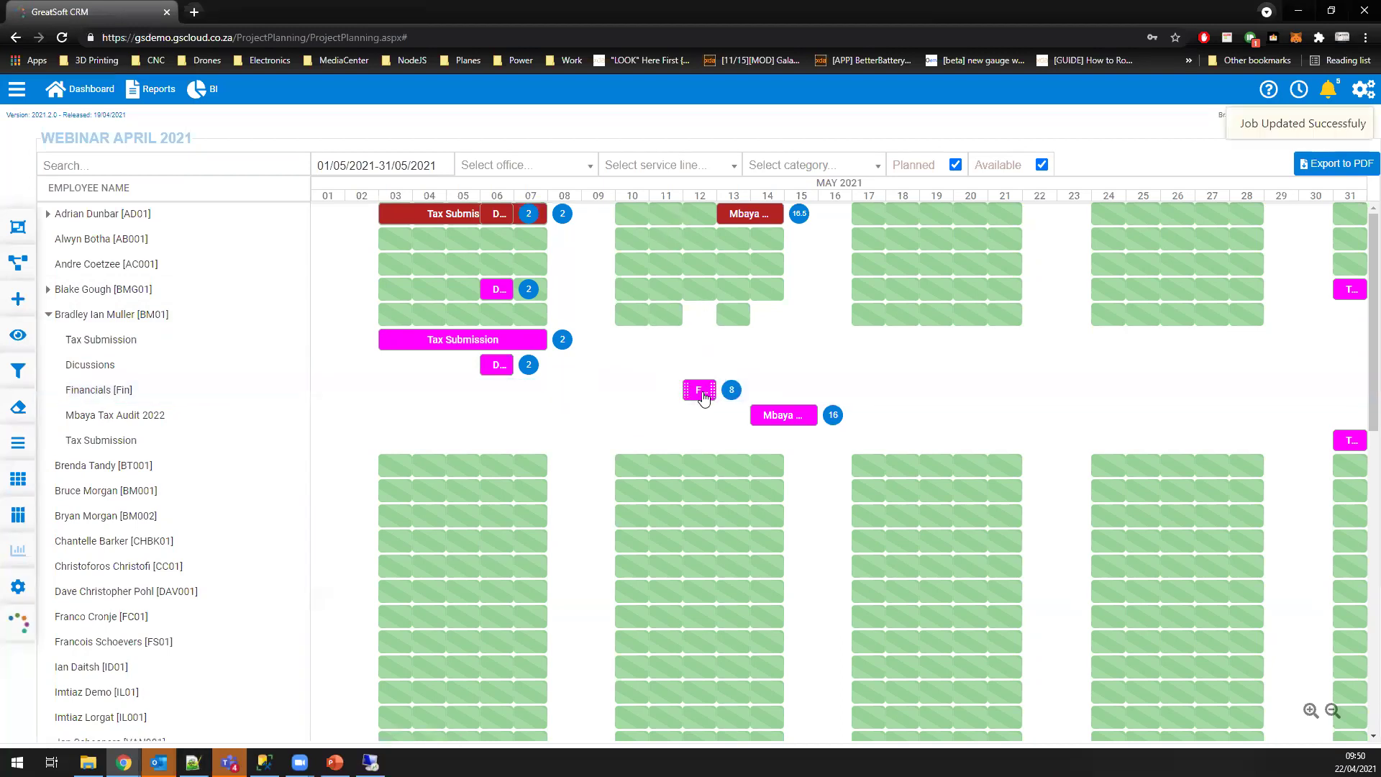
Step: Extend the Financials [Fin] job through 13 May 2021 on the timeline and check its estimated time in the job details
{"action": "mouse_move", "coordinate": [704, 395]}
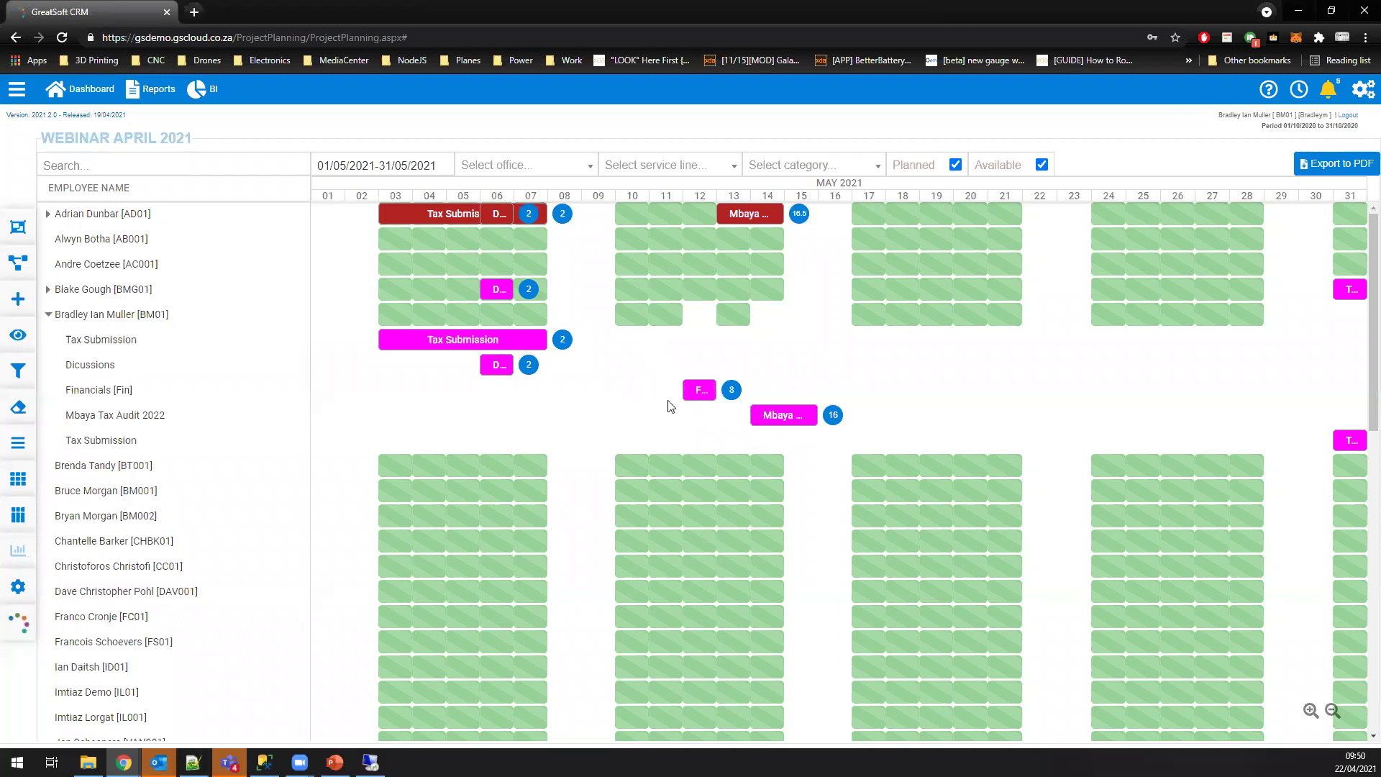
{"action": "left_click_drag", "start_coordinate": [710, 384], "coordinate": [750, 390]}
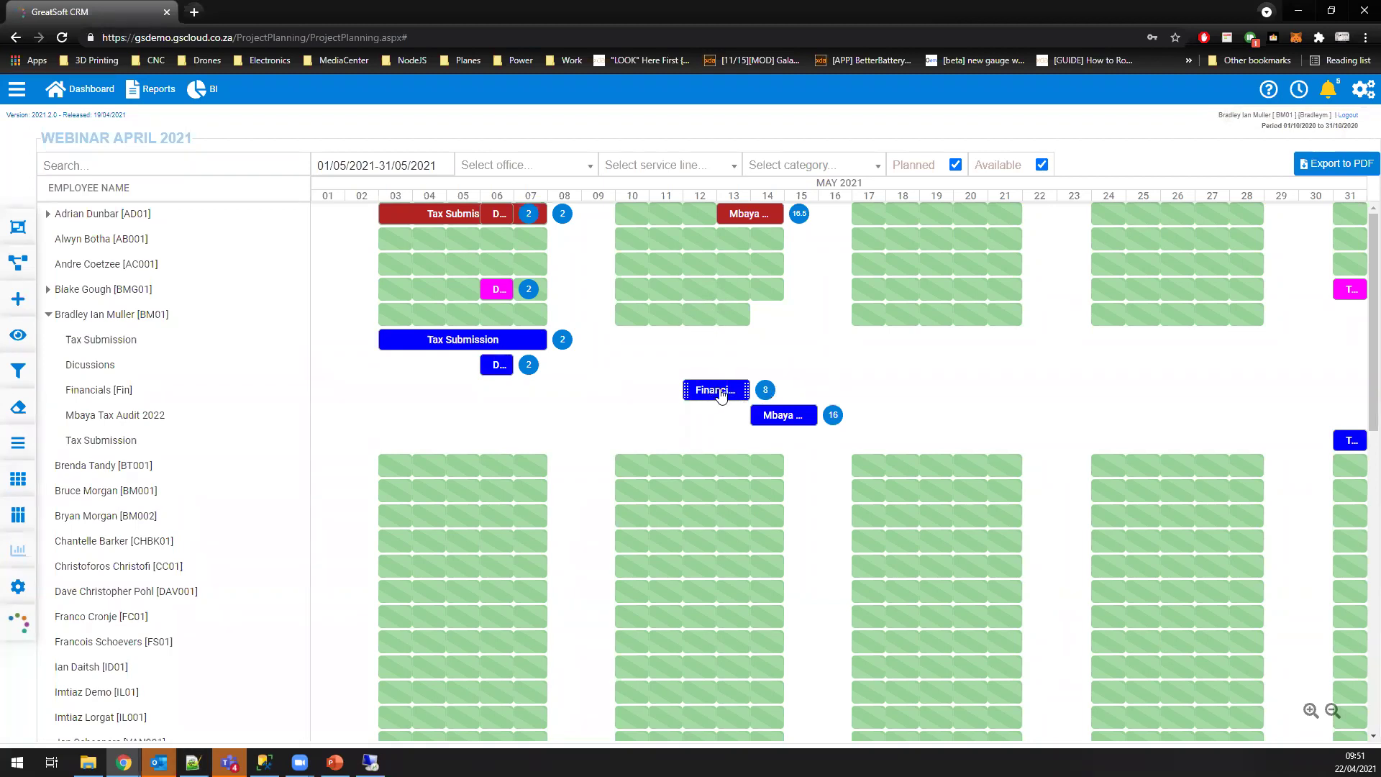
{"action": "left_click", "coordinate": [722, 395]}
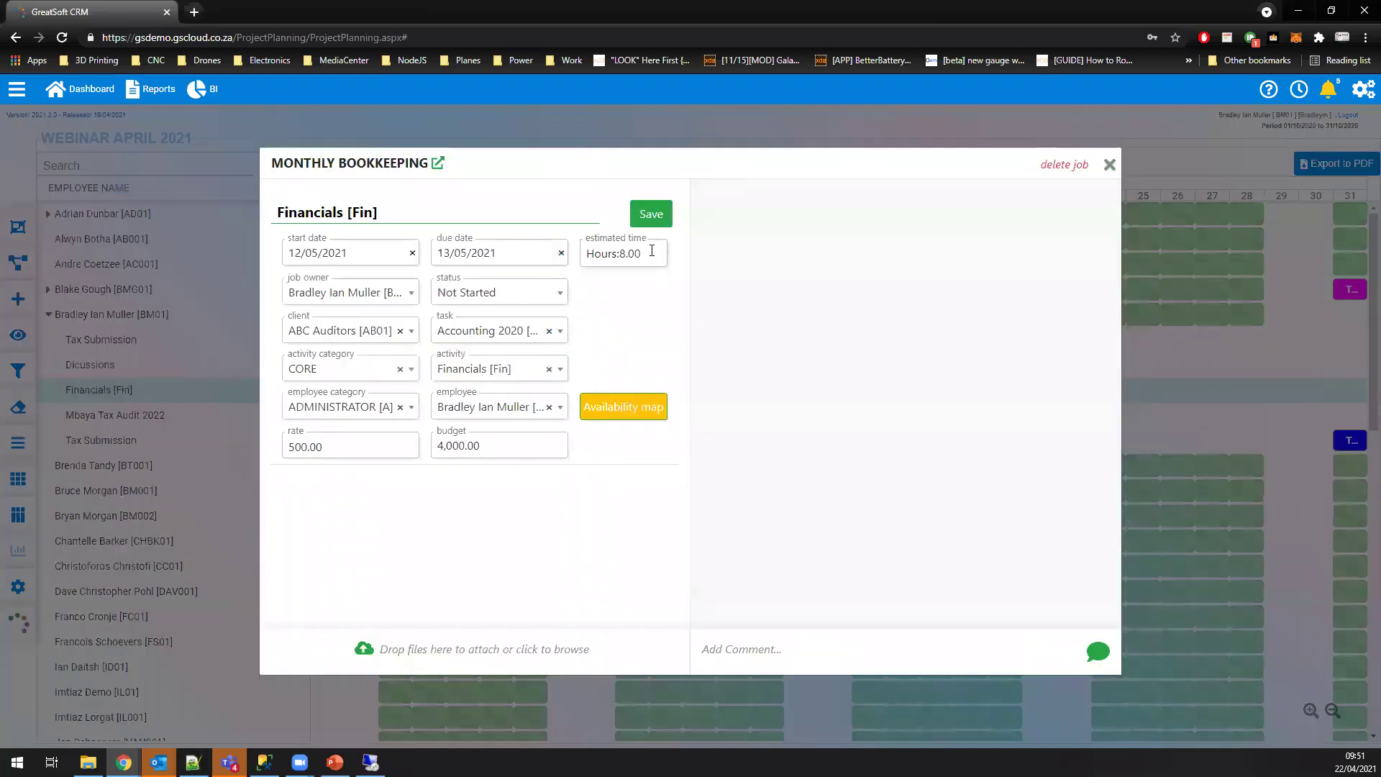
{"action": "double_click", "coordinate": [618, 253]}
{"action": "left_click", "coordinate": [1109, 164]}
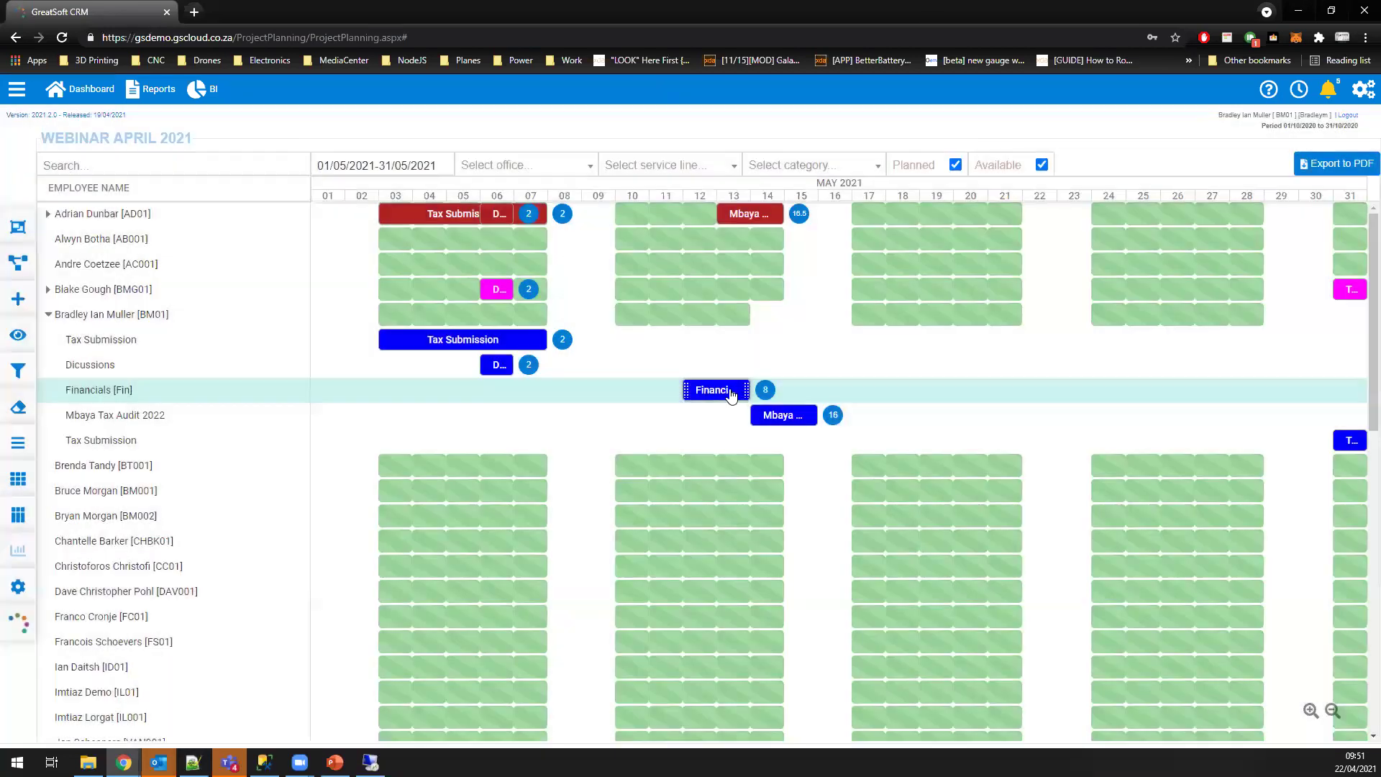
Step: Shorten the Financials [Fin] job back to 12 May 2021 only and collapse the employee's job list
{"action": "left_click_drag", "start_coordinate": [748, 389], "coordinate": [716, 389]}
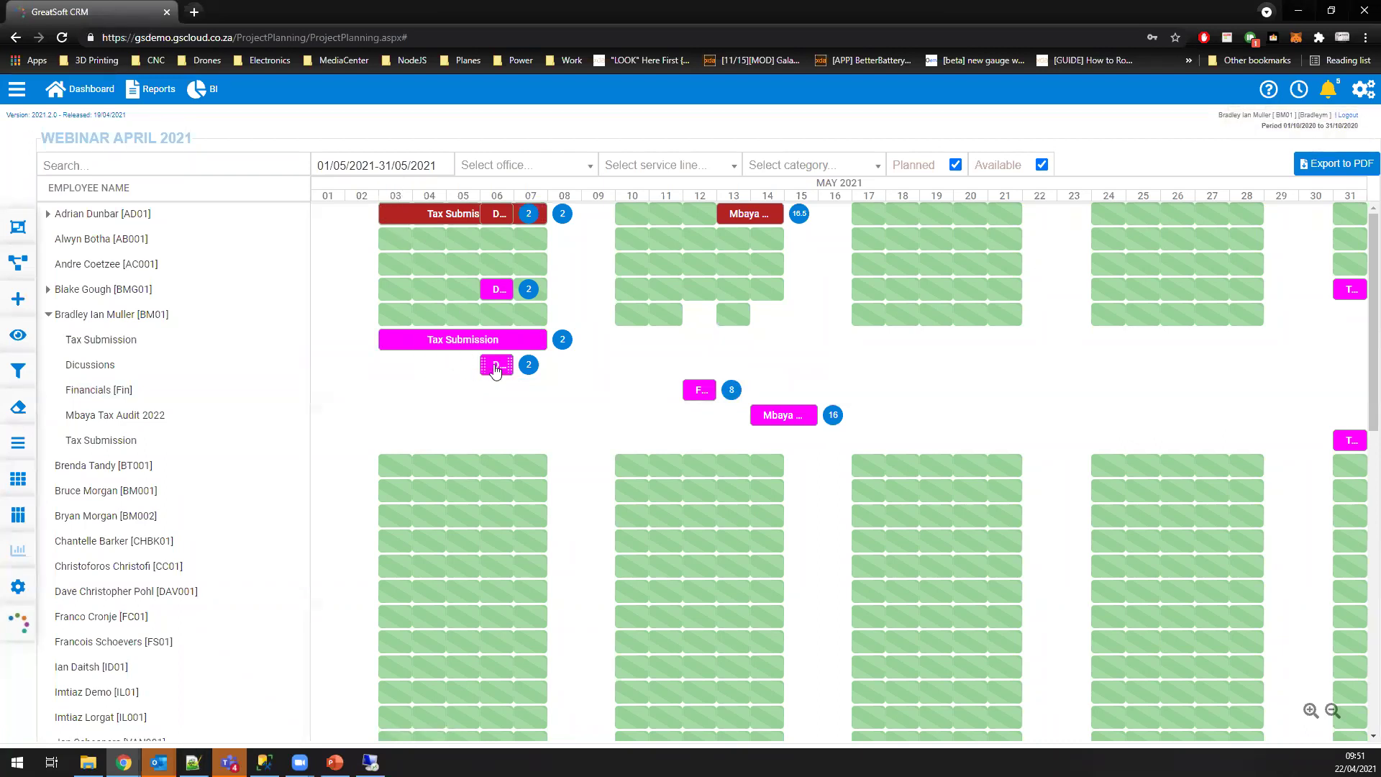
{"action": "left_click", "coordinate": [48, 314]}
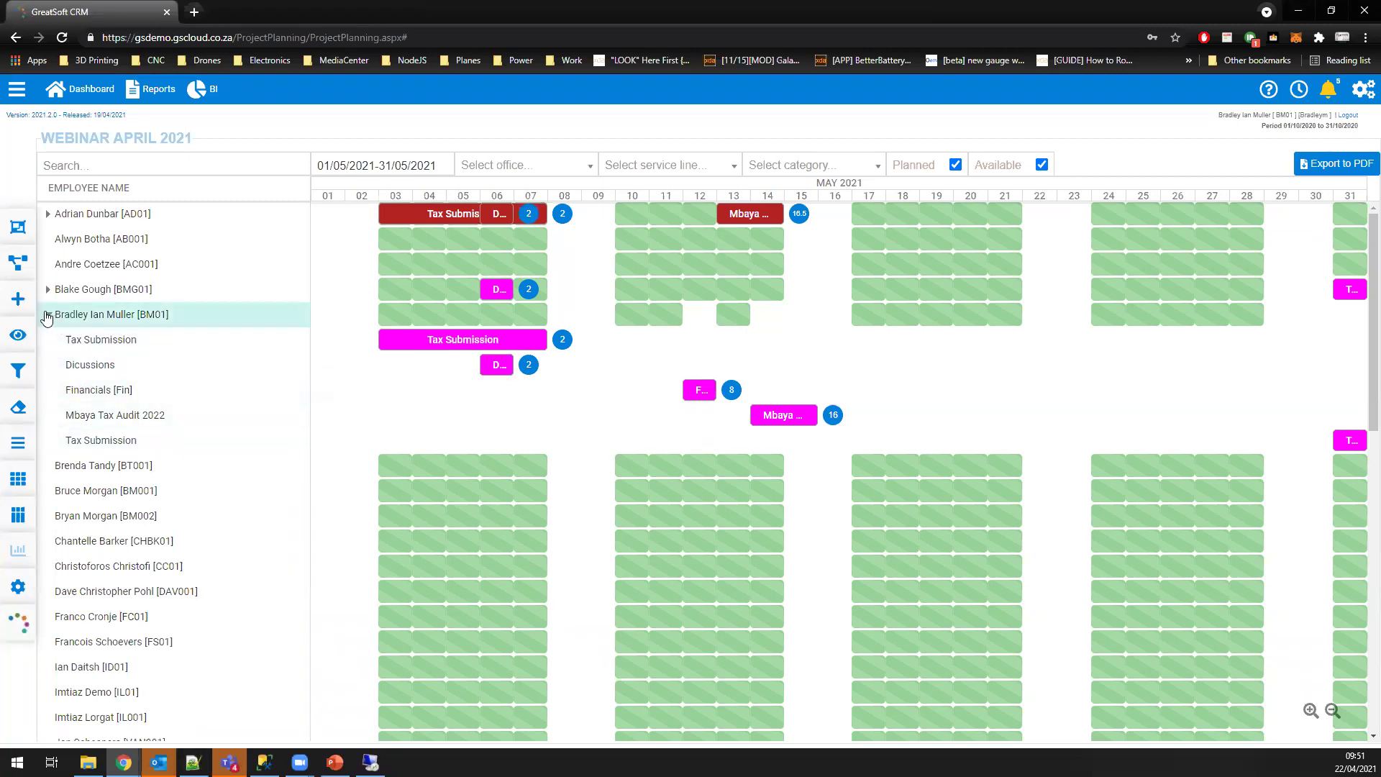
Step: Set the Gantt chart's date range to 01/06/2021-30/06/2021
{"action": "left_click", "coordinate": [394, 167]}
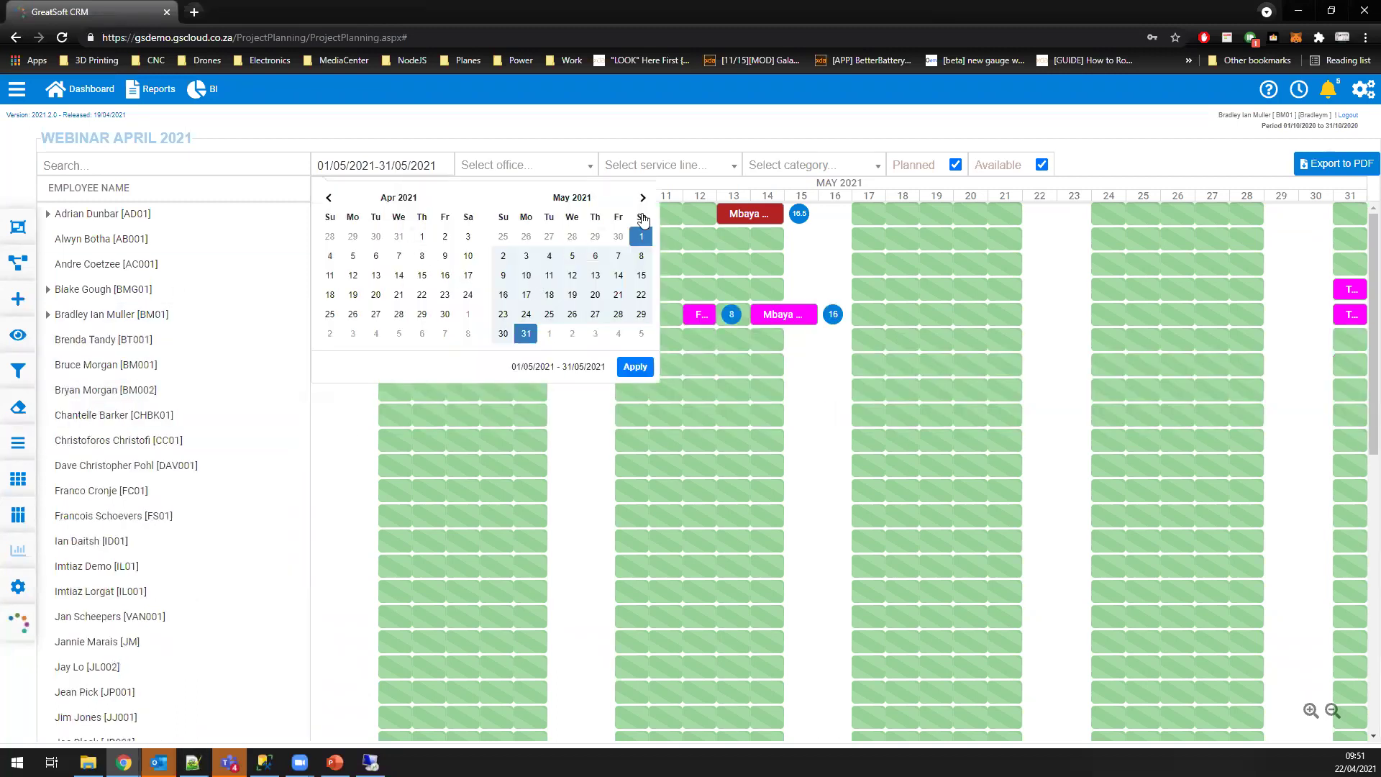
{"action": "left_click", "coordinate": [549, 236]}
{"action": "left_click", "coordinate": [572, 314]}
{"action": "left_click", "coordinate": [635, 367]}
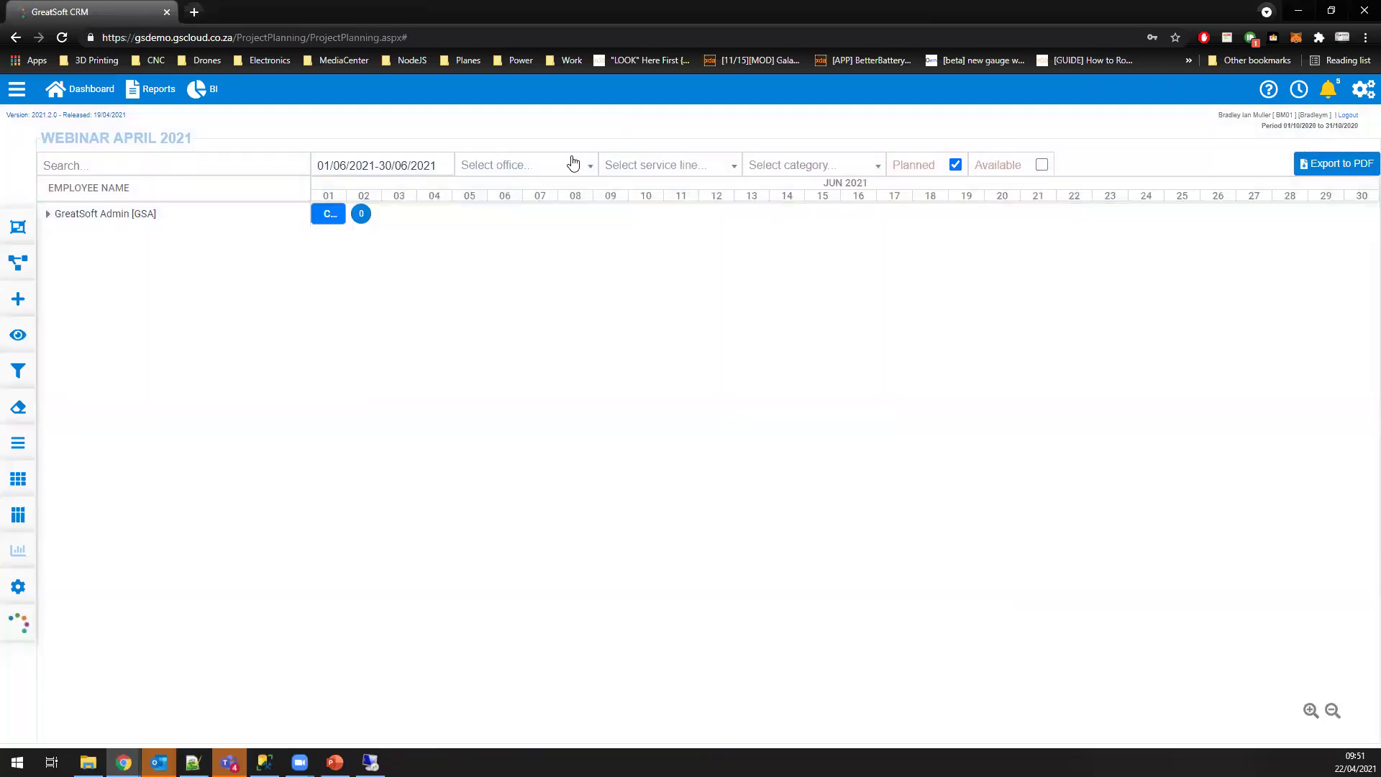
Step: Return the Gantt chart's date range to 01/05/2021-31/05/2021
{"action": "left_click", "coordinate": [389, 164]}
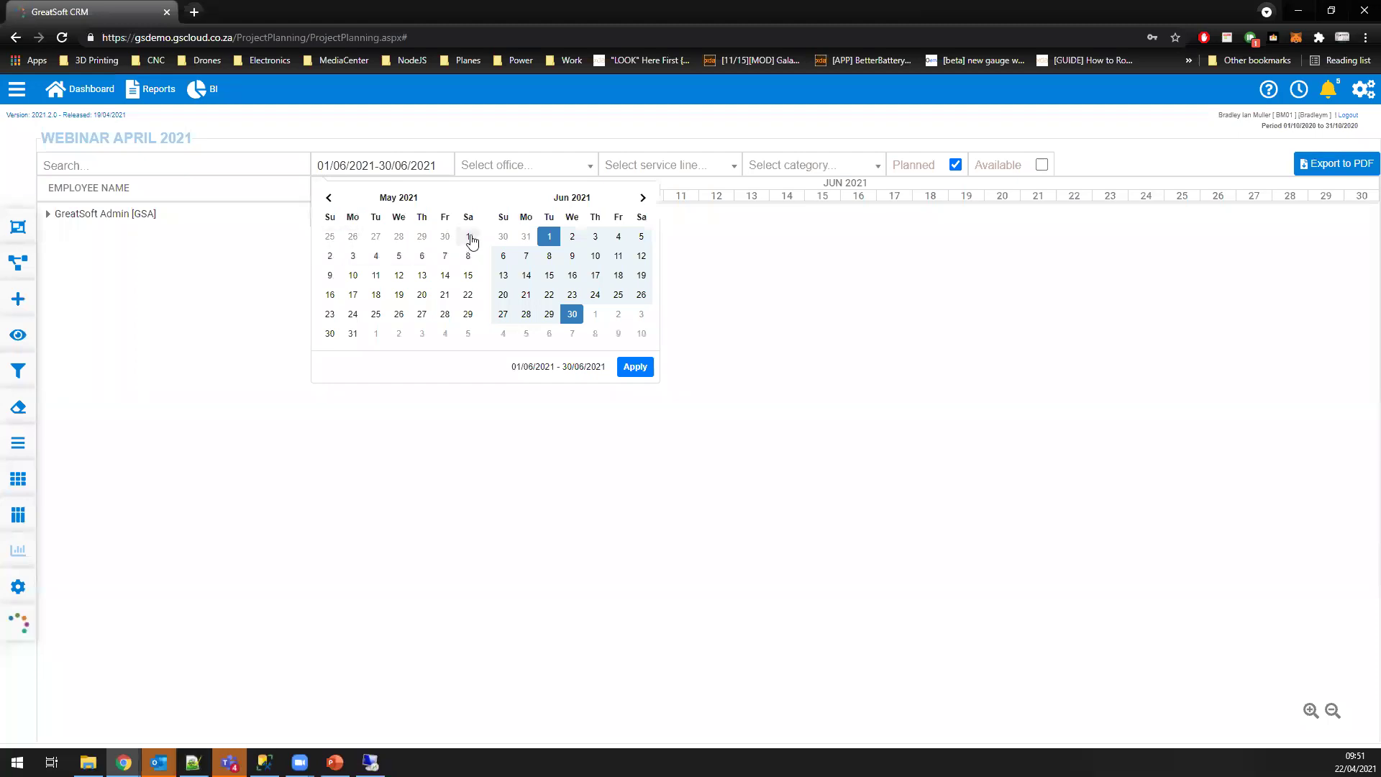
{"action": "left_click", "coordinate": [468, 236]}
{"action": "left_click", "coordinate": [353, 333]}
{"action": "left_click", "coordinate": [635, 367]}
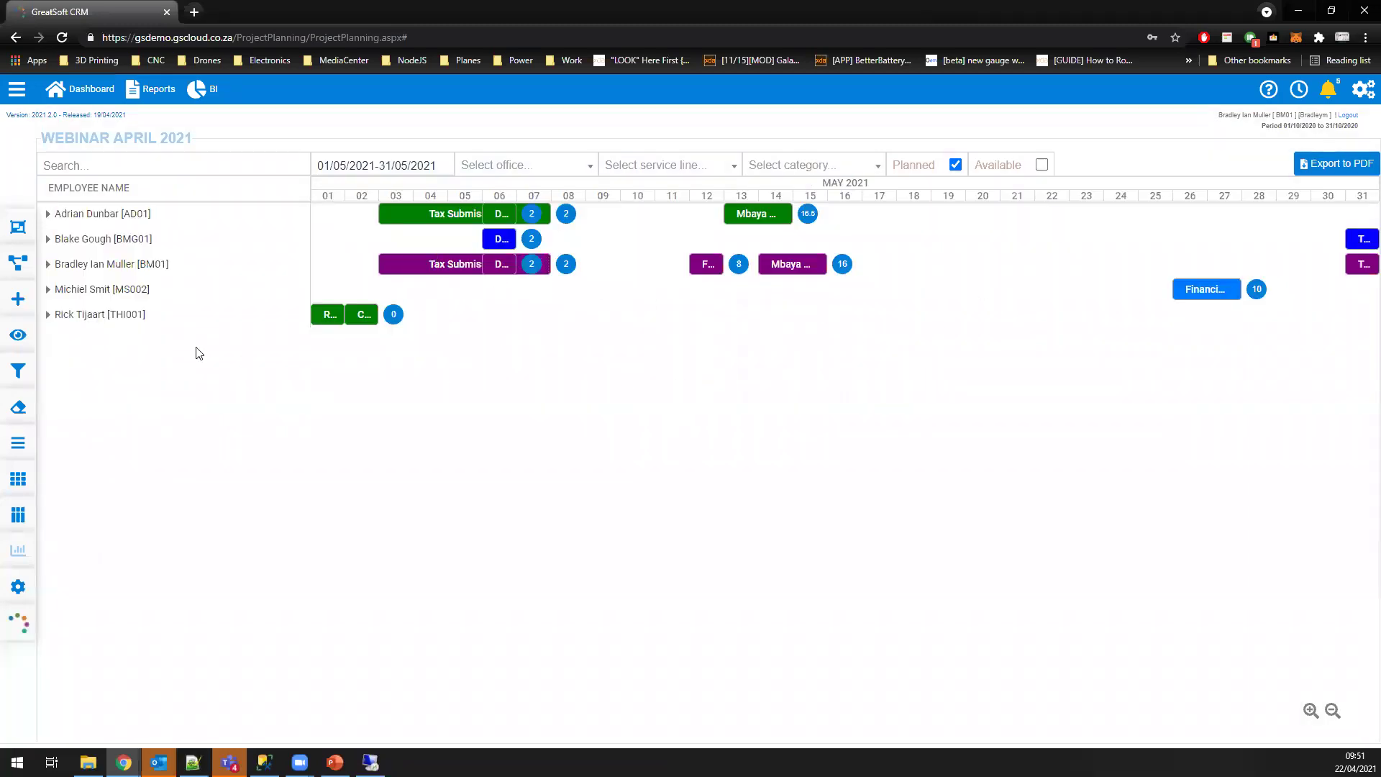
Step: Open the Financials [Fin] job due 27/05/2021, view its Monthly Bookkeeping project in a separate tab, and return to the Gantt chart
{"action": "left_click", "coordinate": [48, 288]}
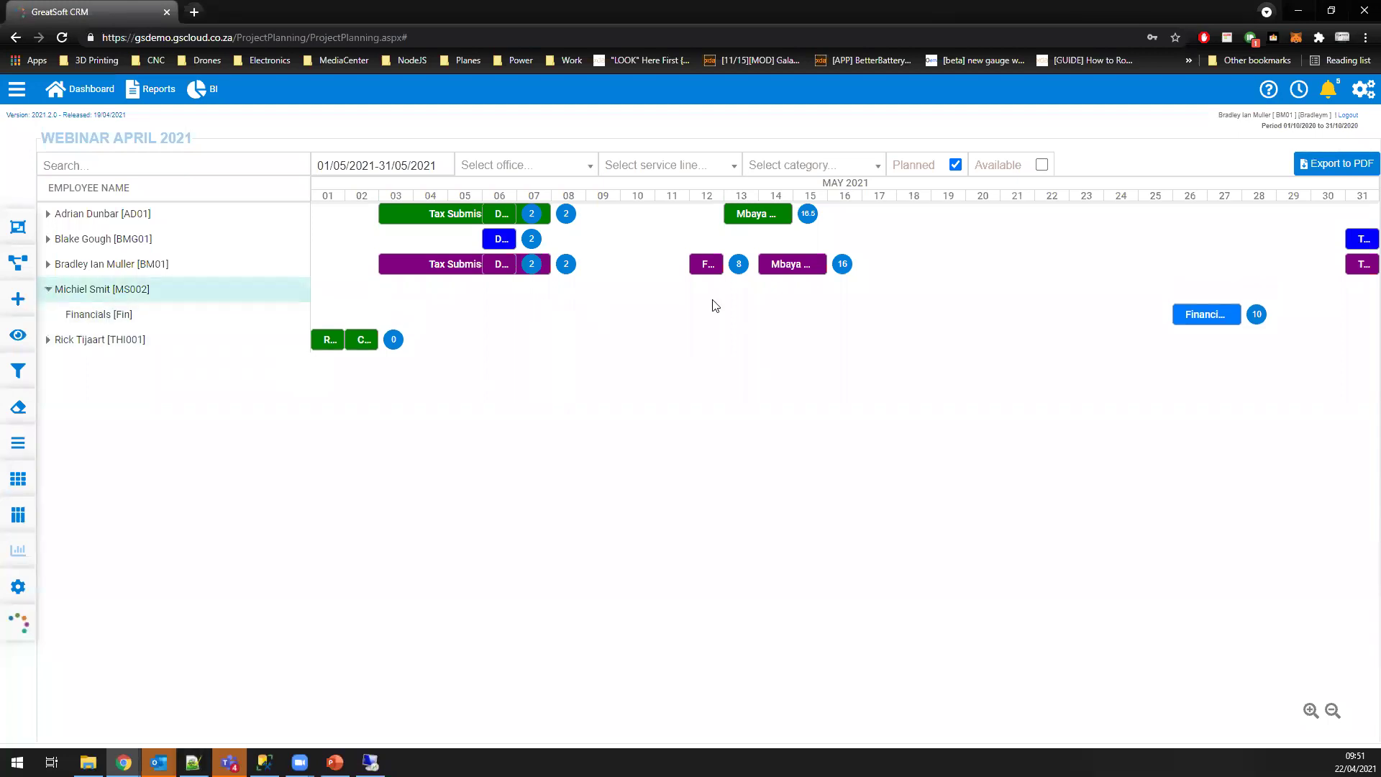
{"action": "left_click", "coordinate": [1207, 321]}
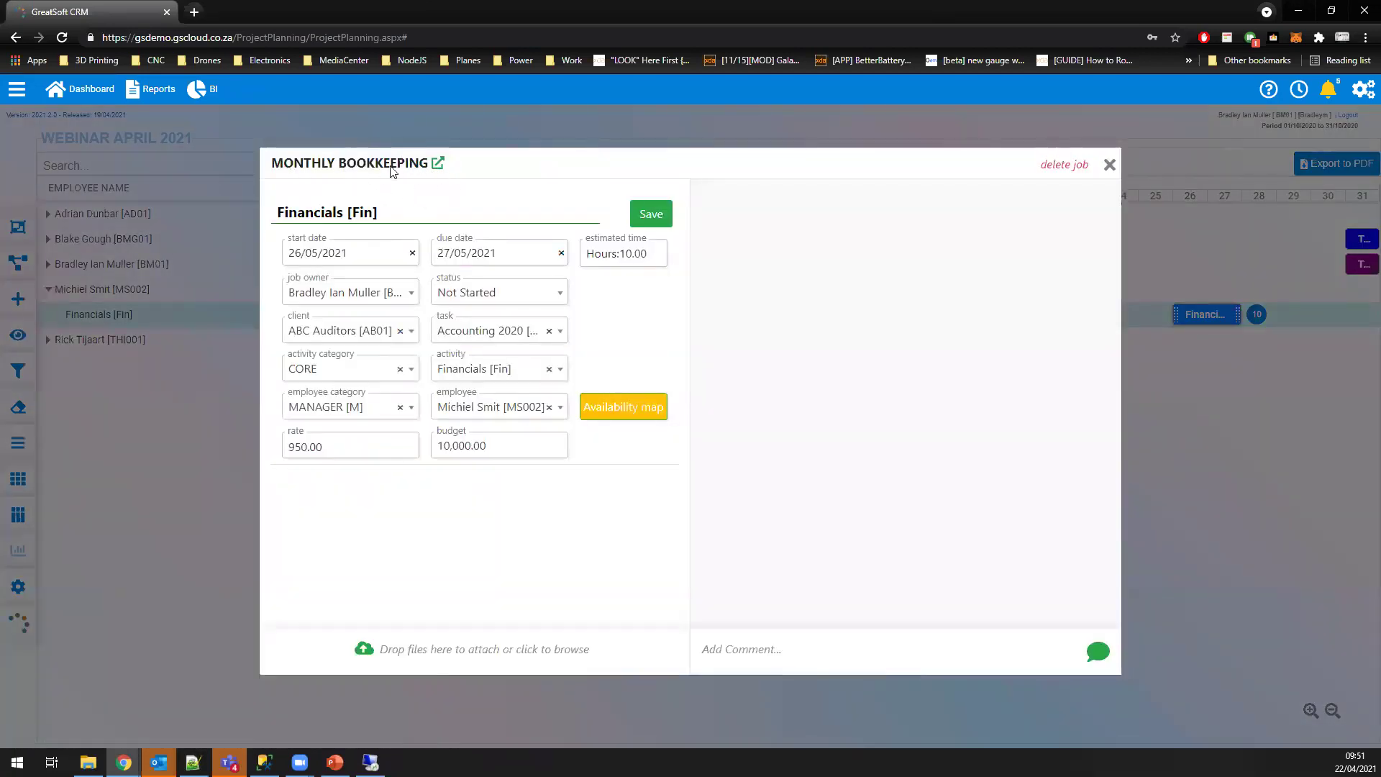
{"action": "left_click", "coordinate": [438, 164]}
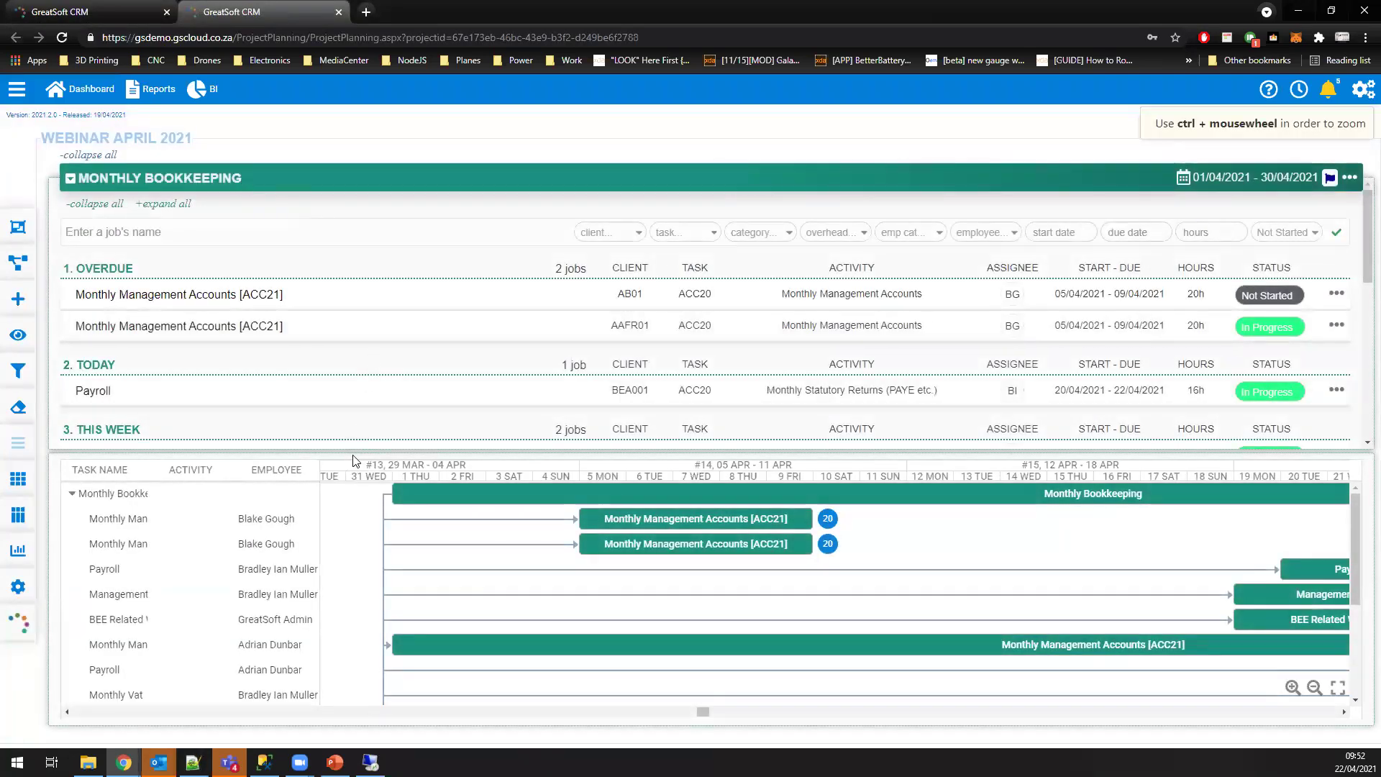
{"action": "left_click", "coordinate": [93, 13]}
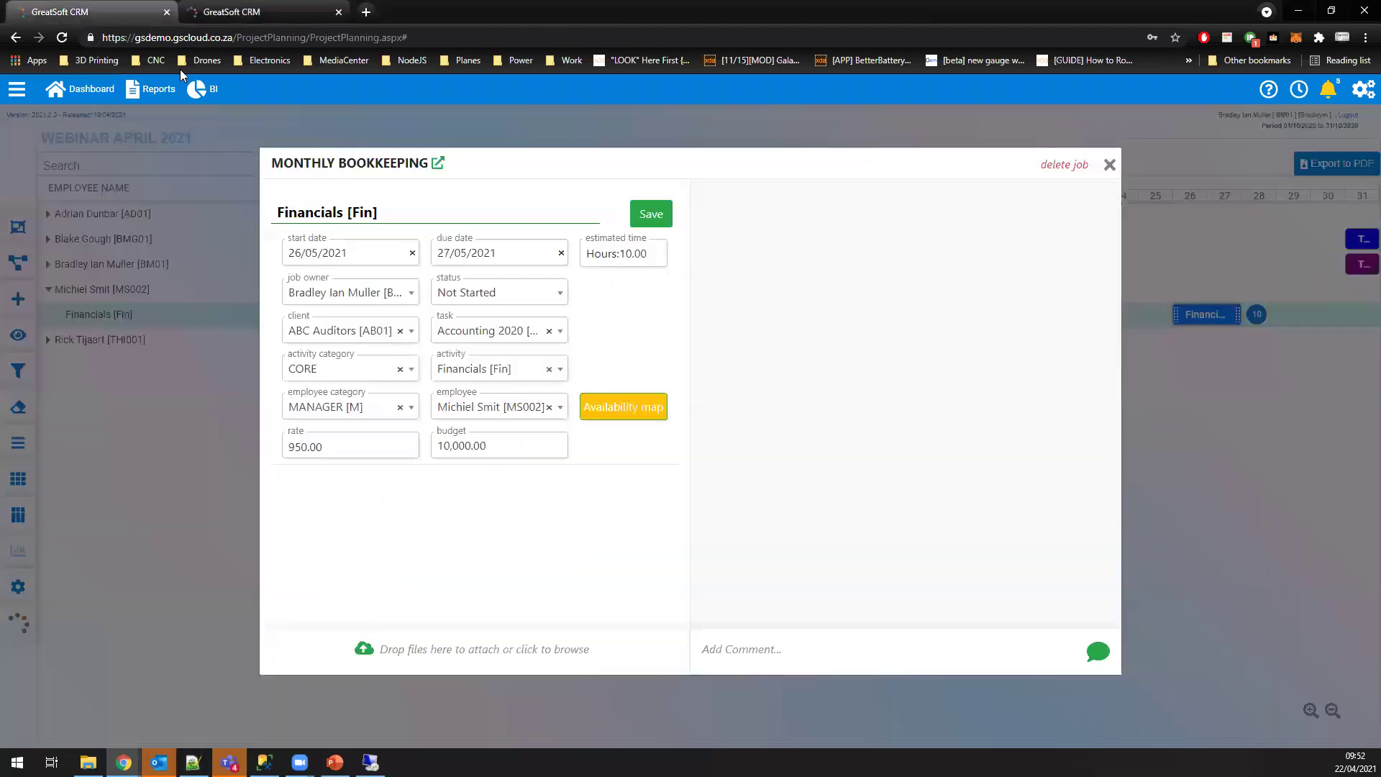
{"action": "left_click", "coordinate": [1109, 164]}
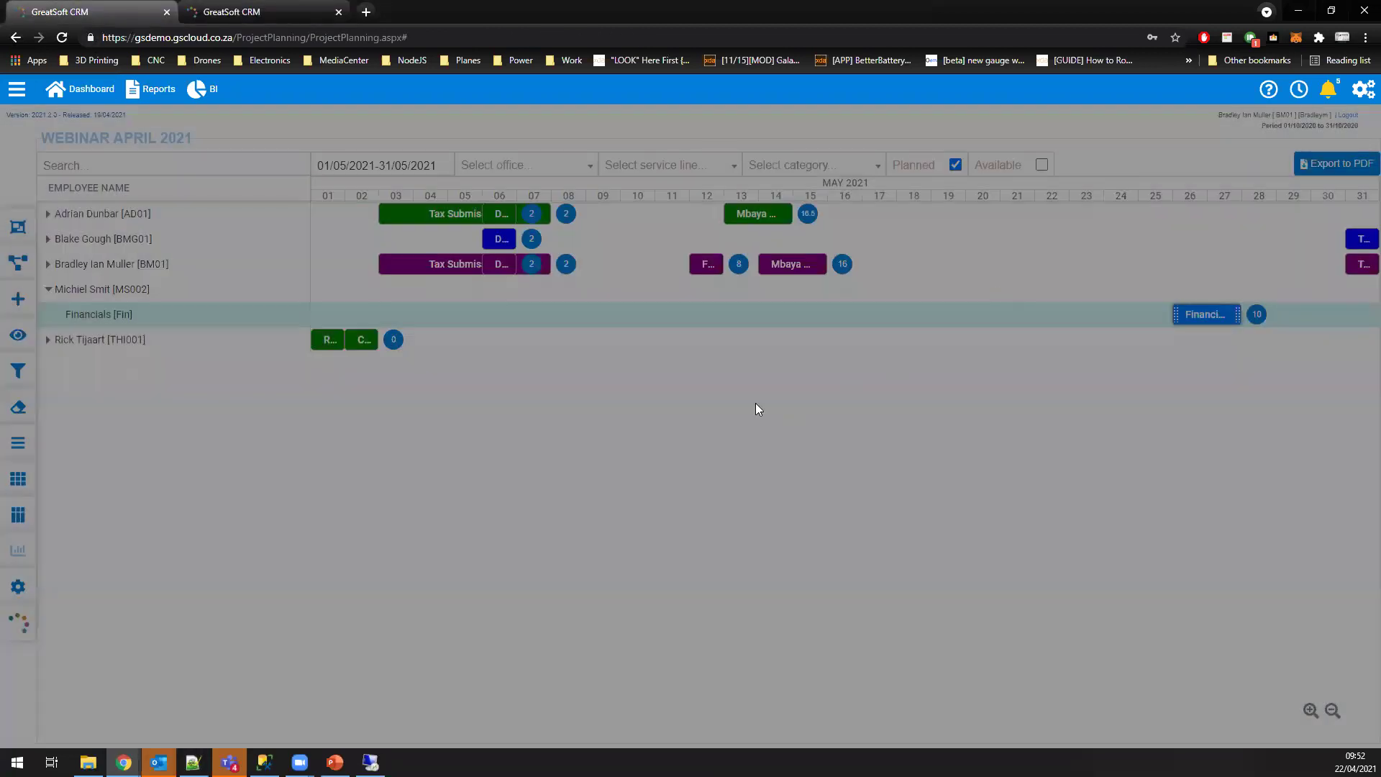
Step: Expand the signed-in employee's jobs, open the 6 May Dicussions job, and open its My Webinar project in a separate tab
{"action": "left_click", "coordinate": [48, 264]}
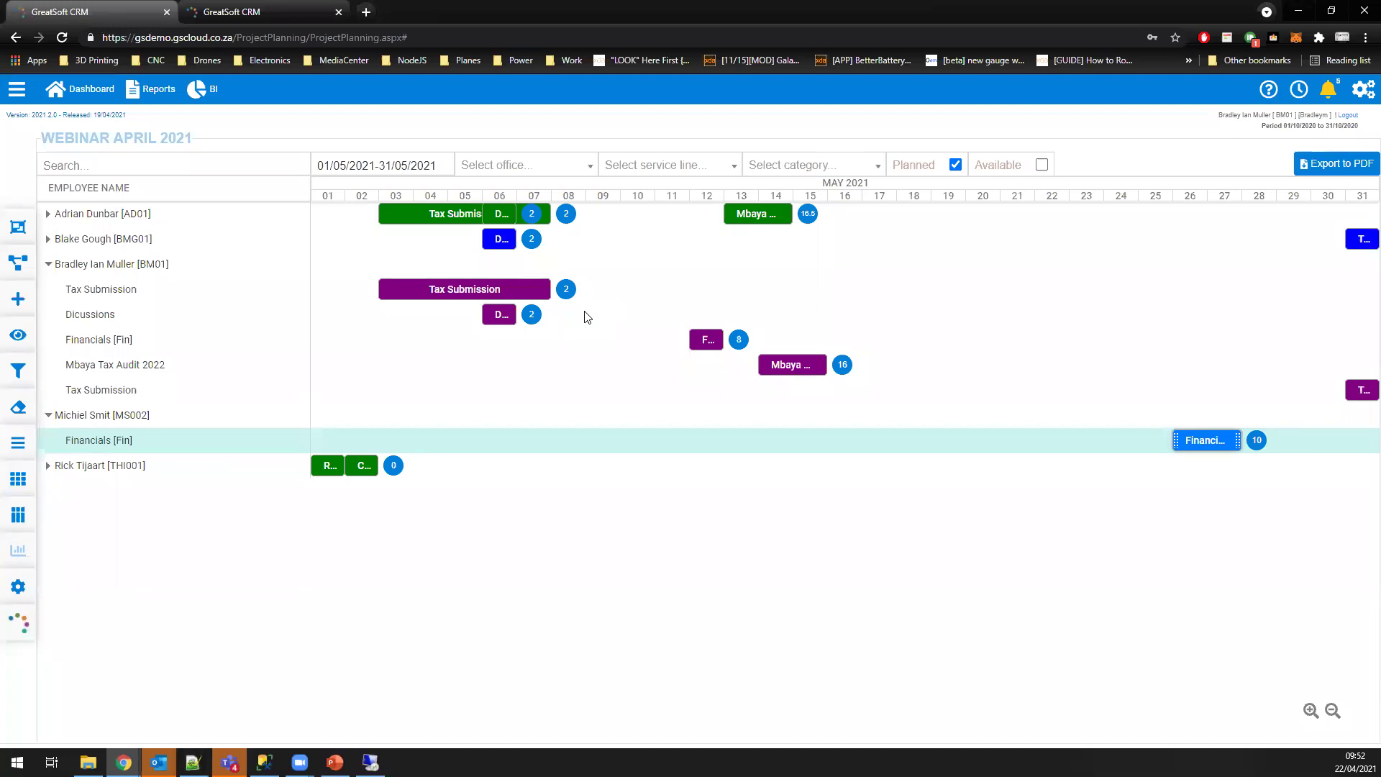
{"action": "left_click", "coordinate": [501, 317]}
{"action": "double_click", "coordinate": [502, 317]}
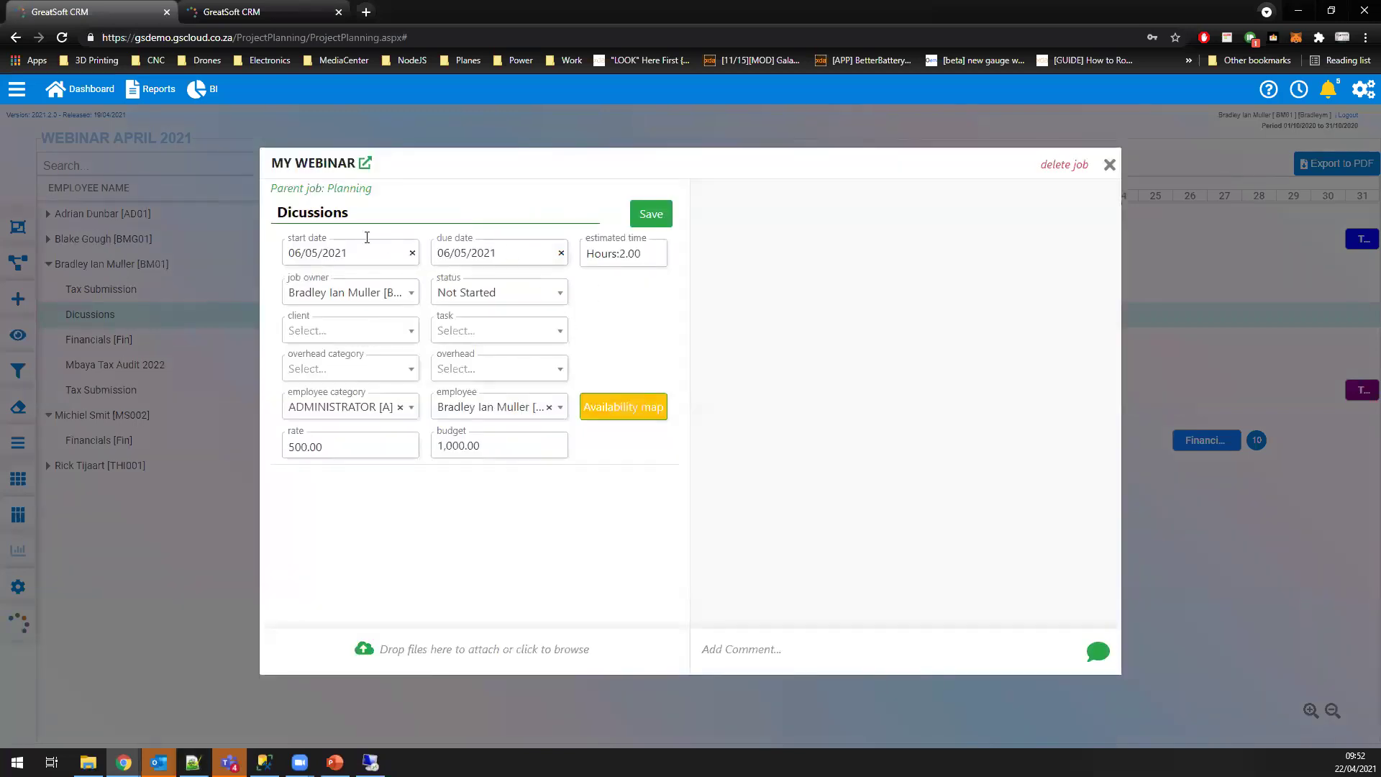
{"action": "left_click", "coordinate": [365, 162]}
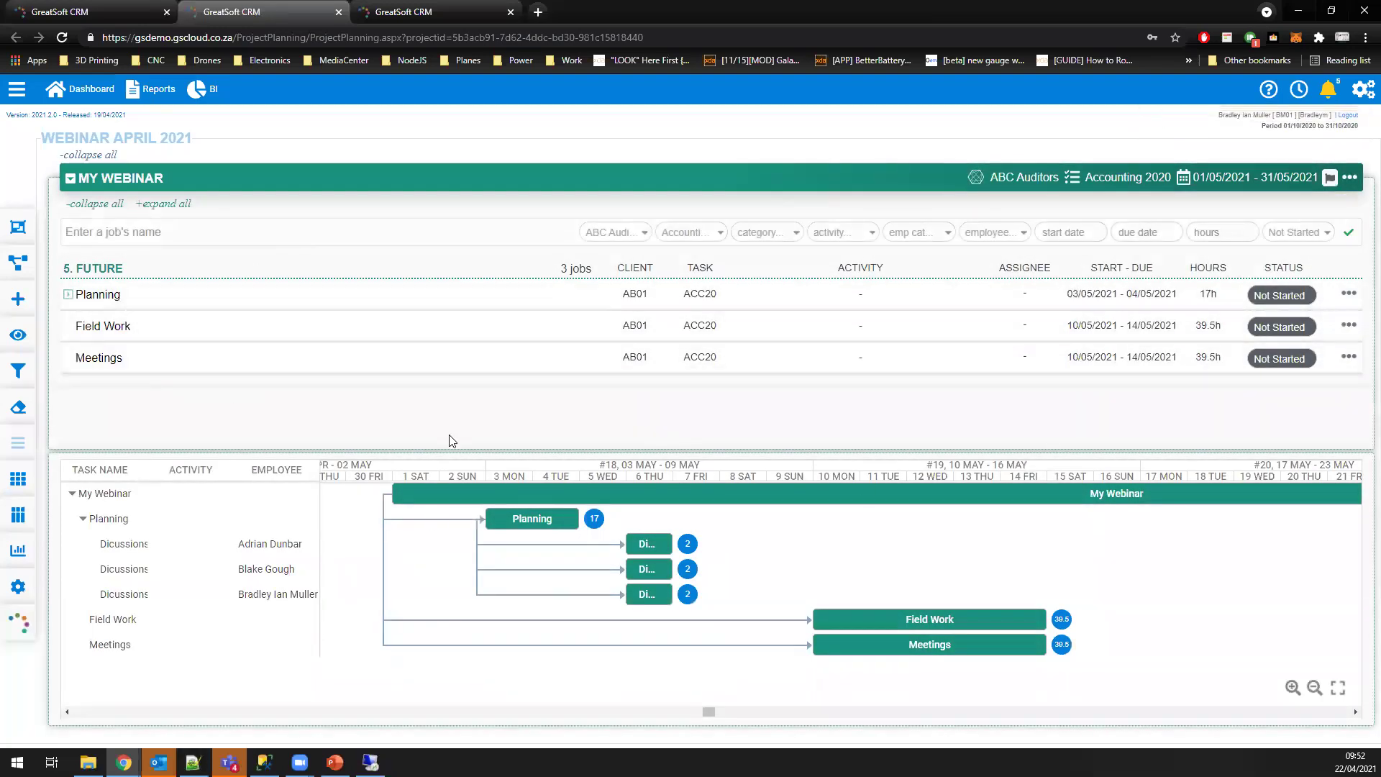
Step: Locate each assigned employee's Dicussions job on the My Webinar timeline, and return to the Gantt chart with the job details closed
{"action": "left_click", "coordinate": [273, 544]}
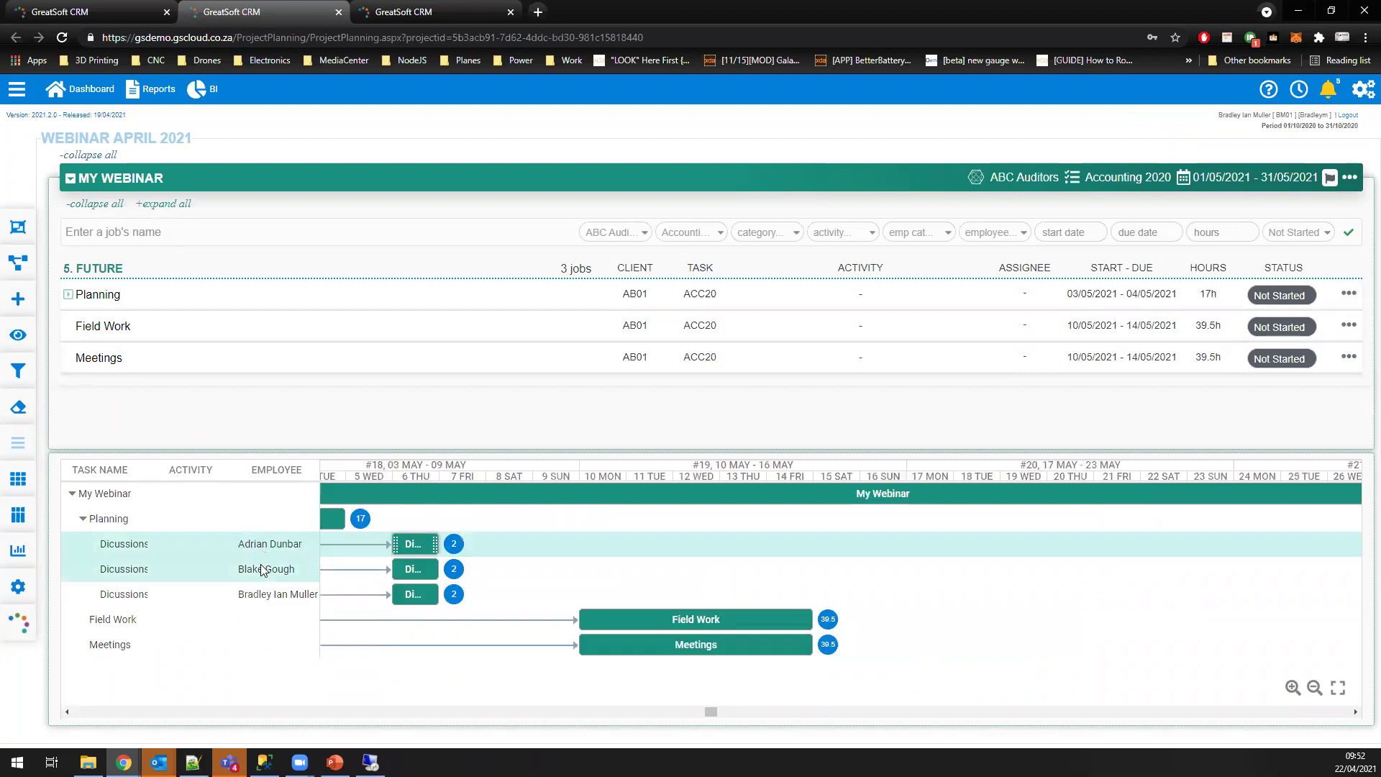
{"action": "left_click", "coordinate": [277, 569]}
{"action": "left_click", "coordinate": [278, 602]}
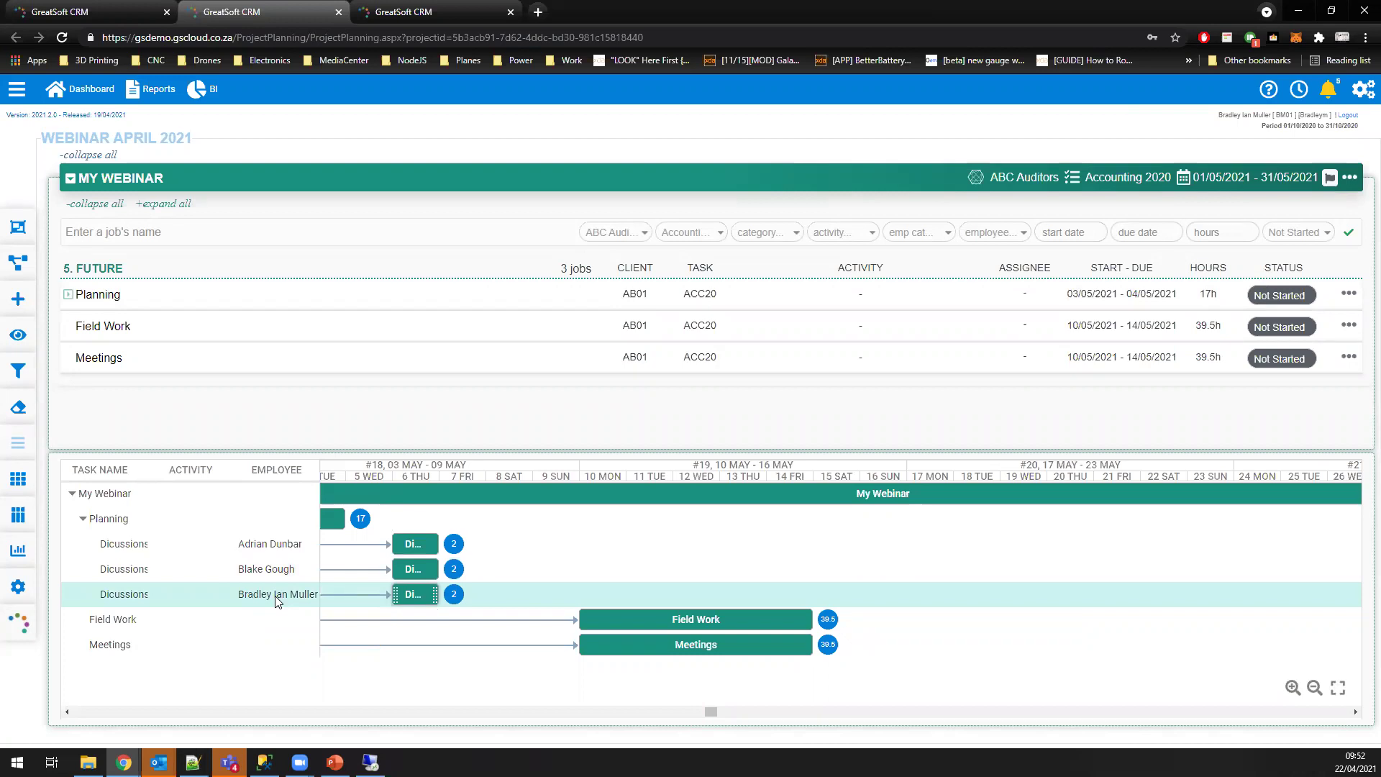
{"action": "left_click", "coordinate": [98, 11]}
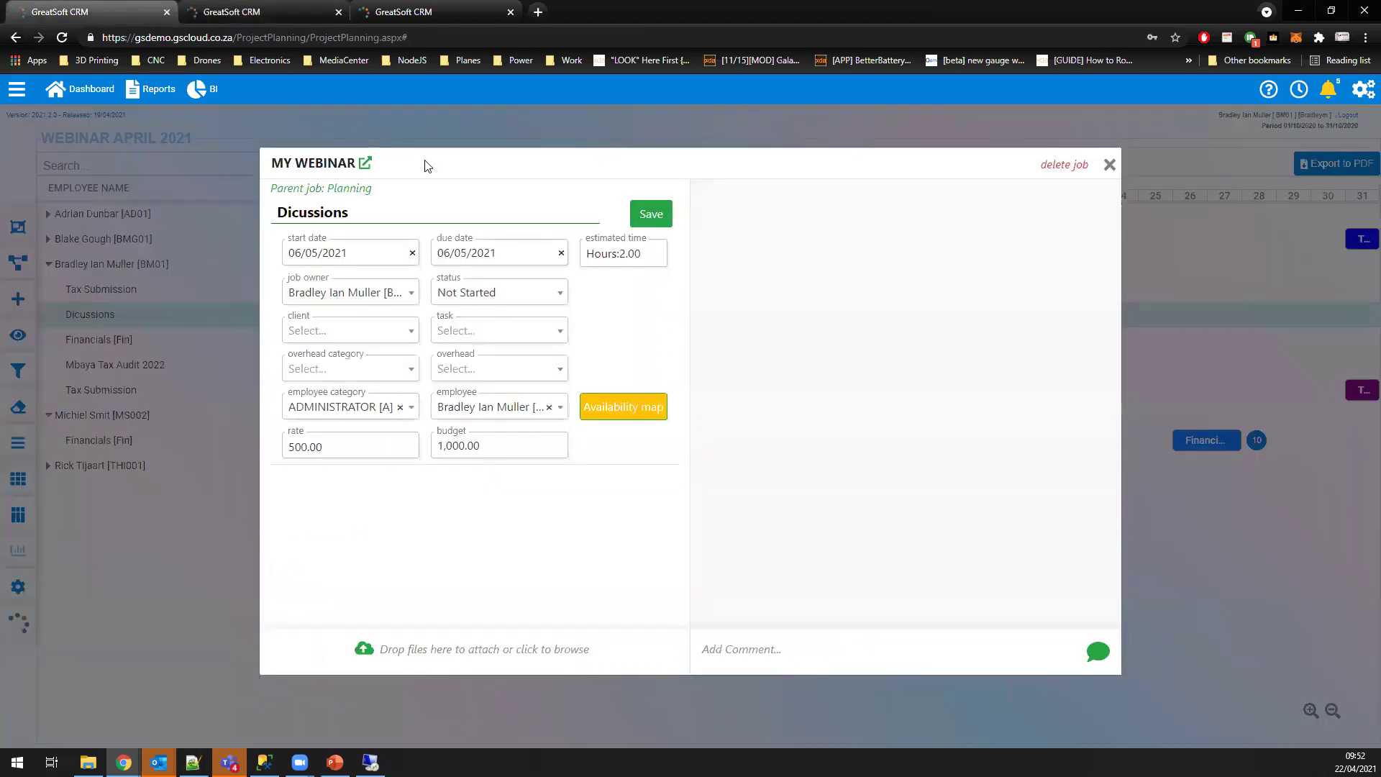
{"action": "left_click", "coordinate": [1109, 164]}
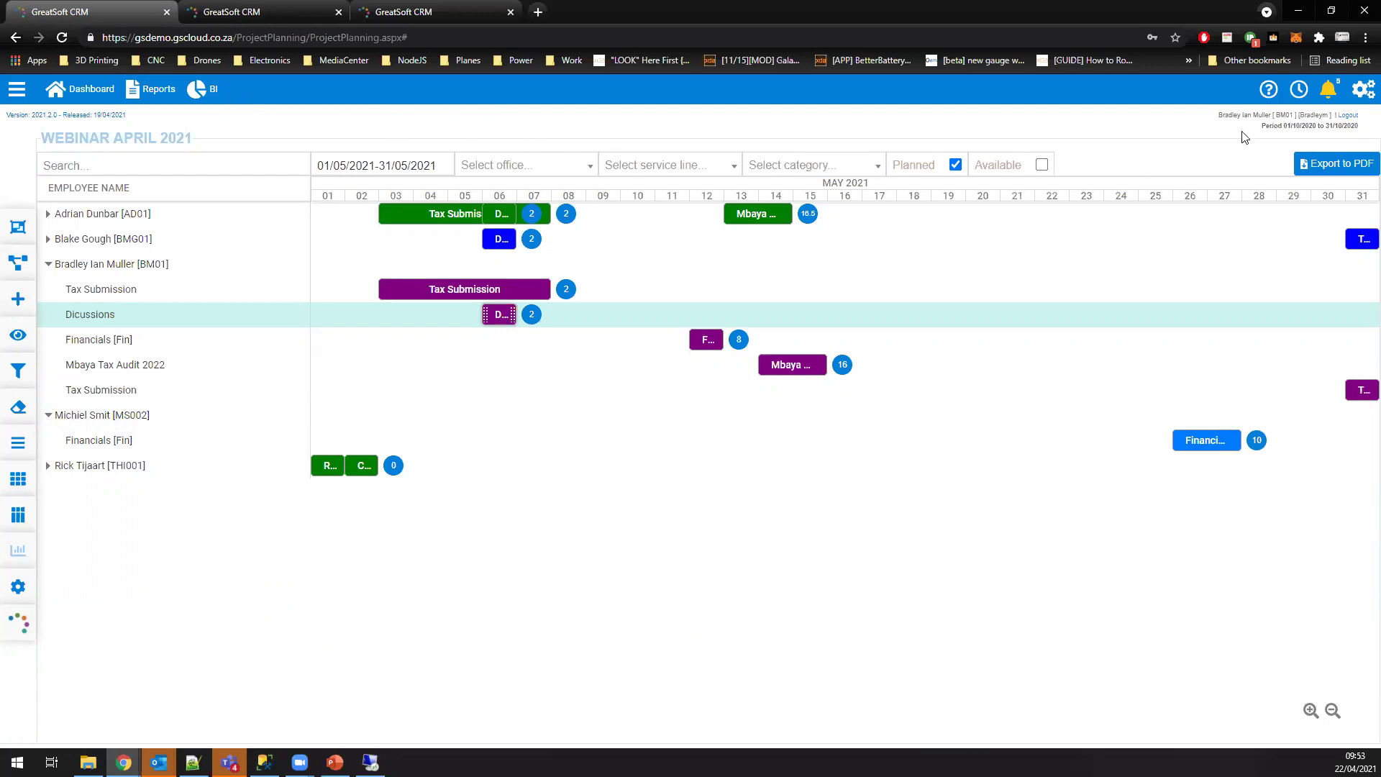
Step: Review the planned jobs in the timesheet widget for 21, 22, 23, 27, 28 and 29 April 2021, ending on 22 April
{"action": "left_click", "coordinate": [1298, 89]}
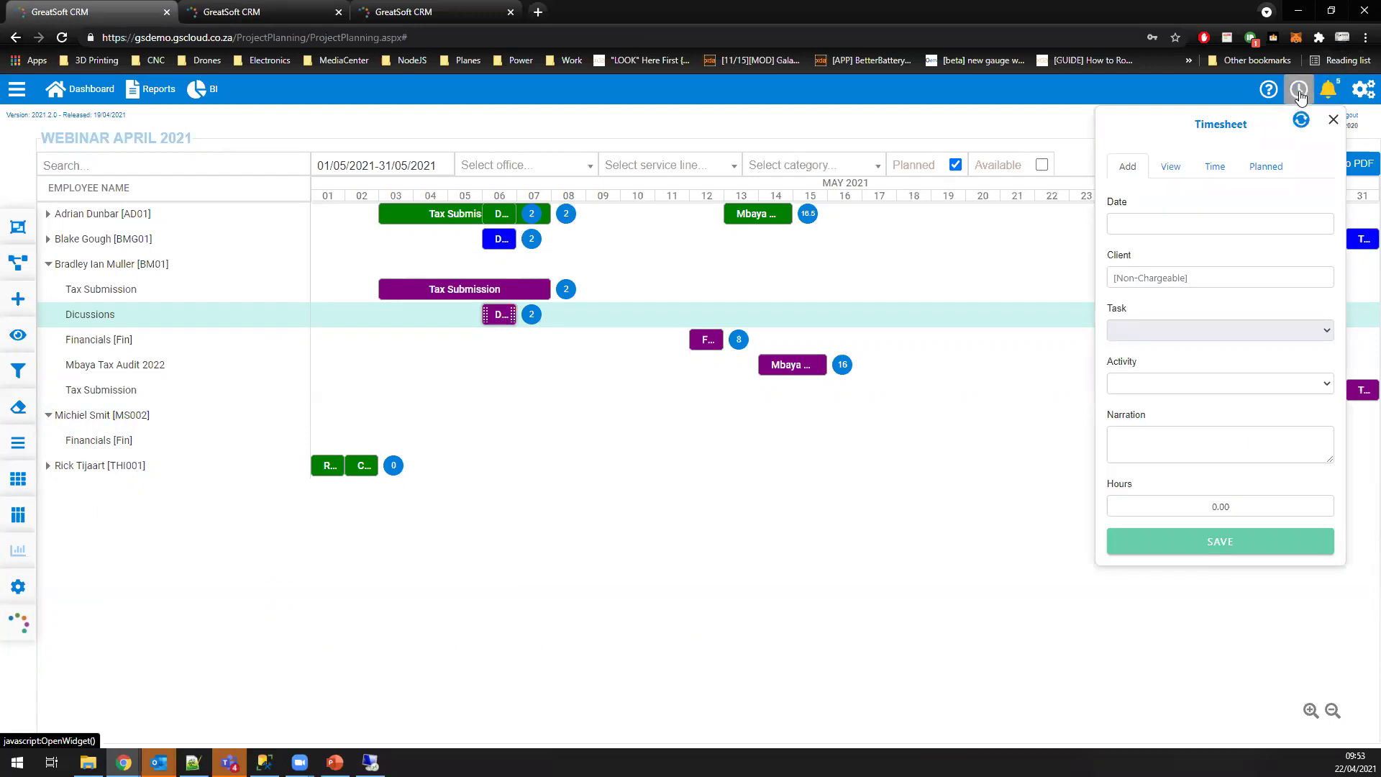
{"action": "left_click", "coordinate": [1269, 170]}
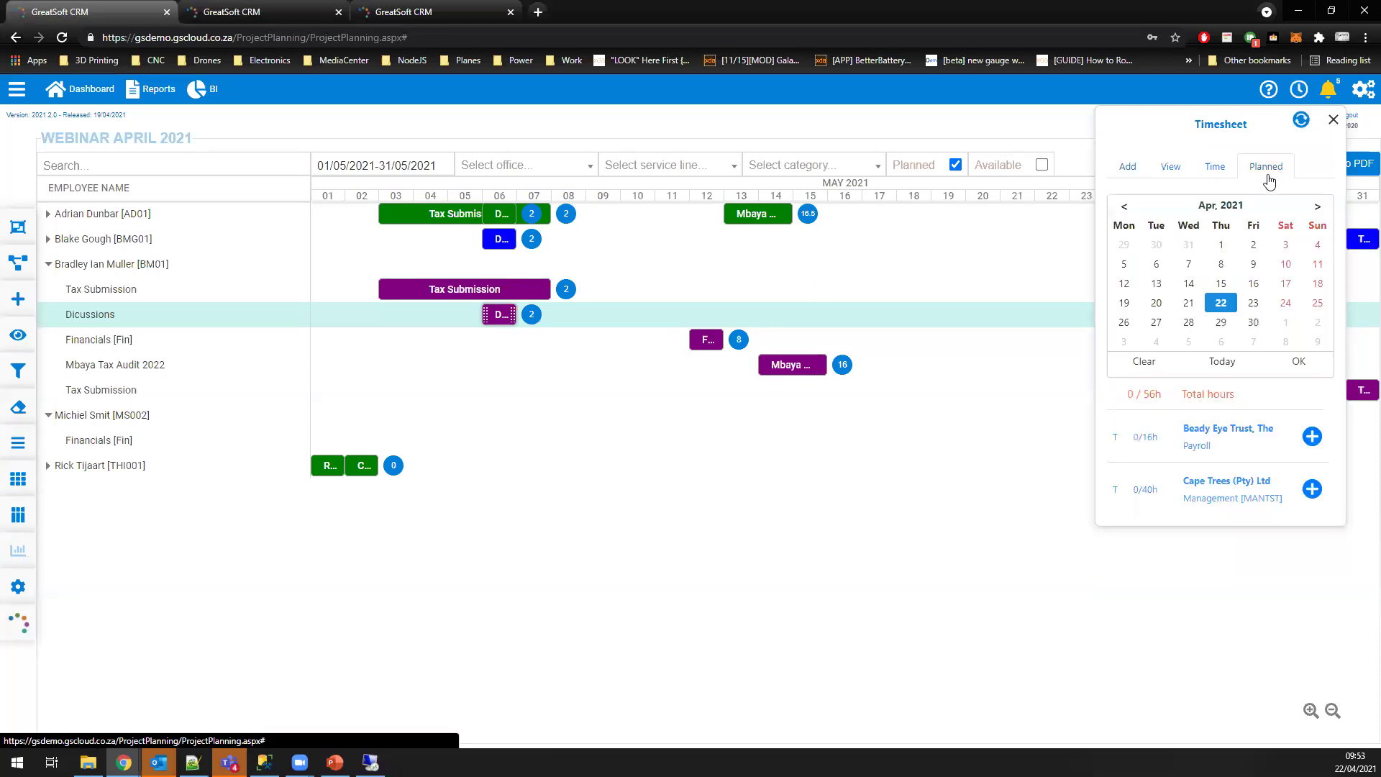
{"action": "left_click", "coordinate": [1193, 307]}
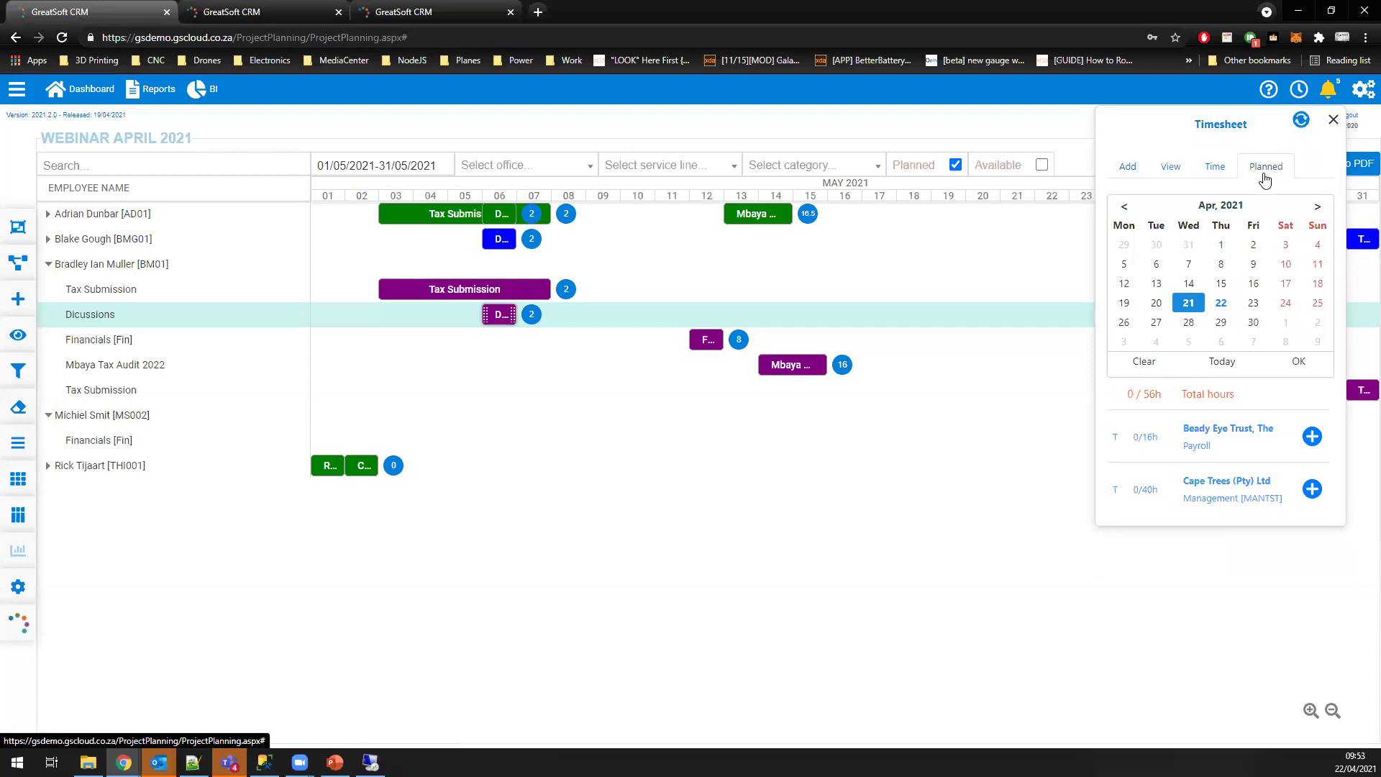
{"action": "left_click", "coordinate": [1221, 303]}
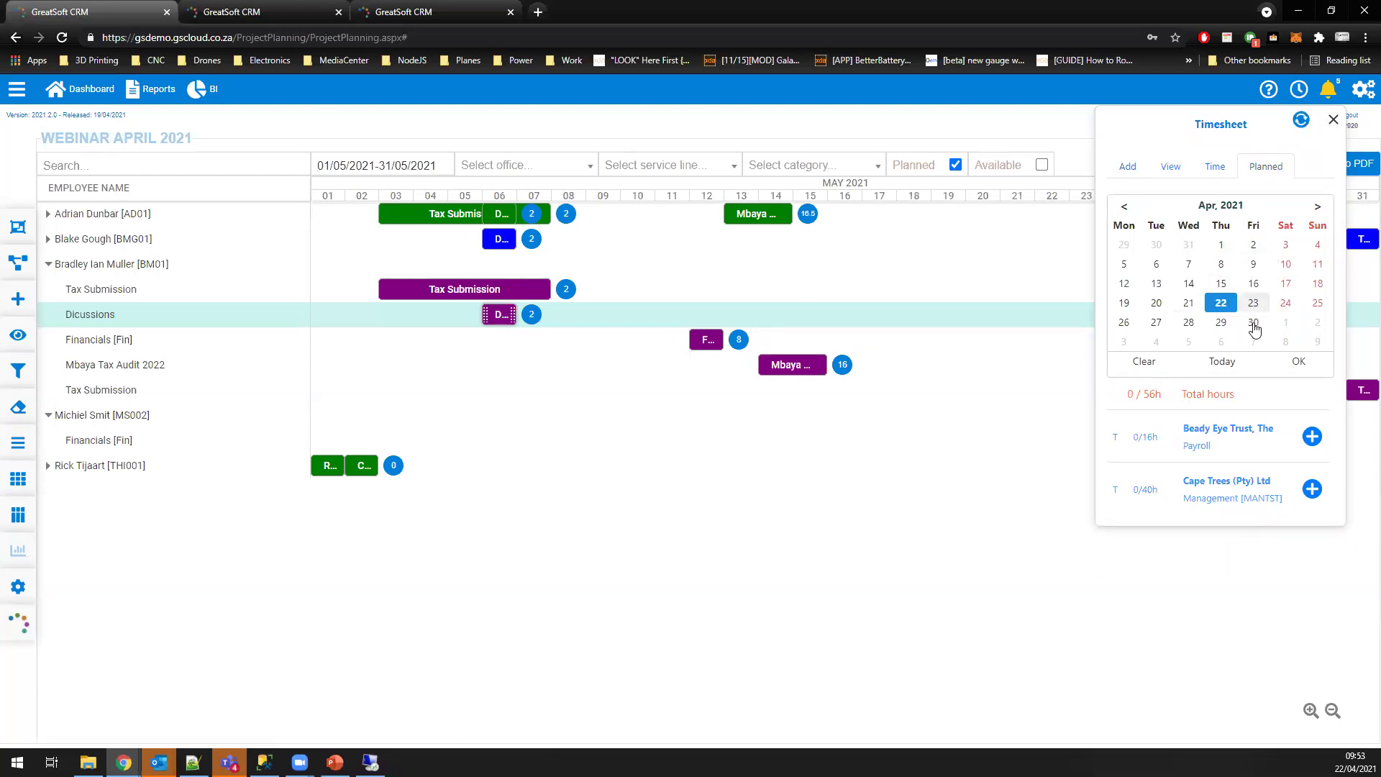
{"action": "left_click", "coordinate": [1155, 324]}
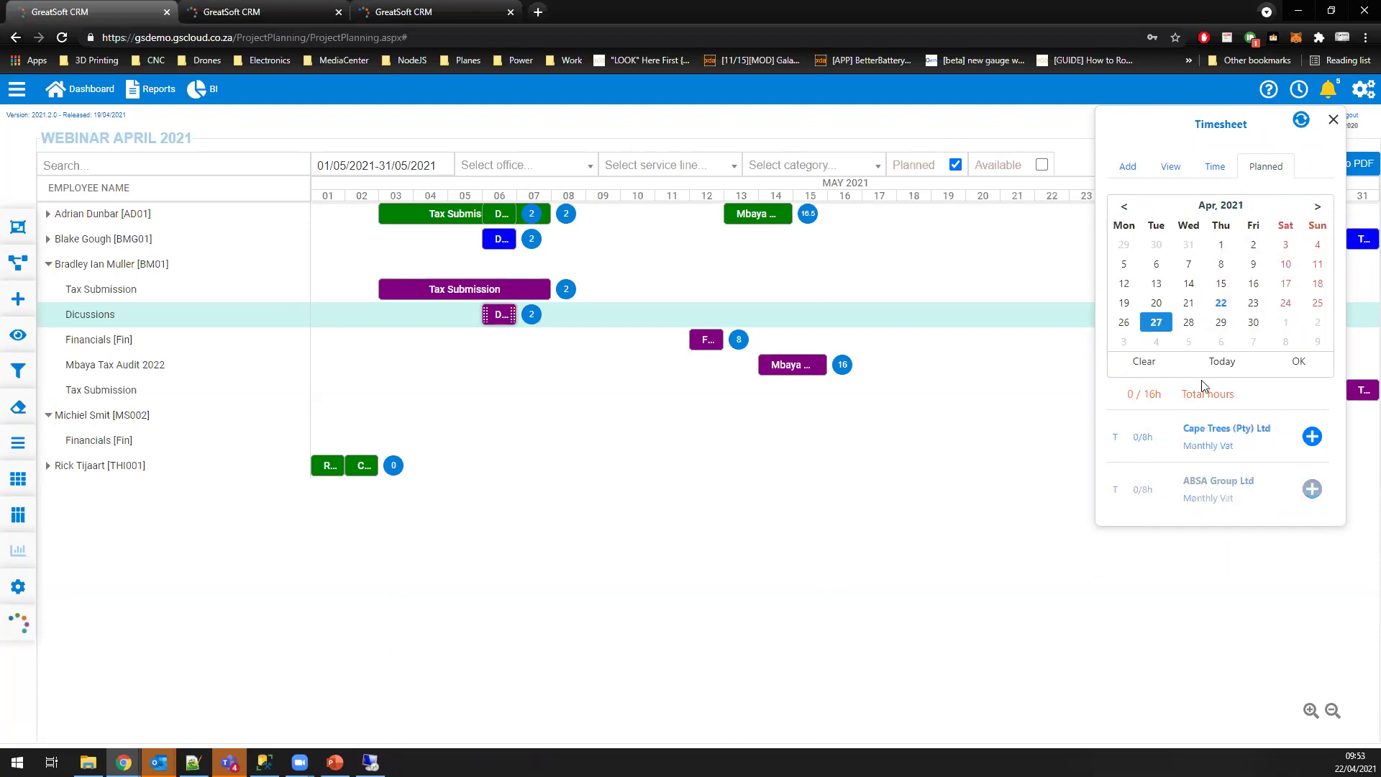
{"action": "left_click", "coordinate": [1190, 325]}
{"action": "left_click", "coordinate": [1222, 327]}
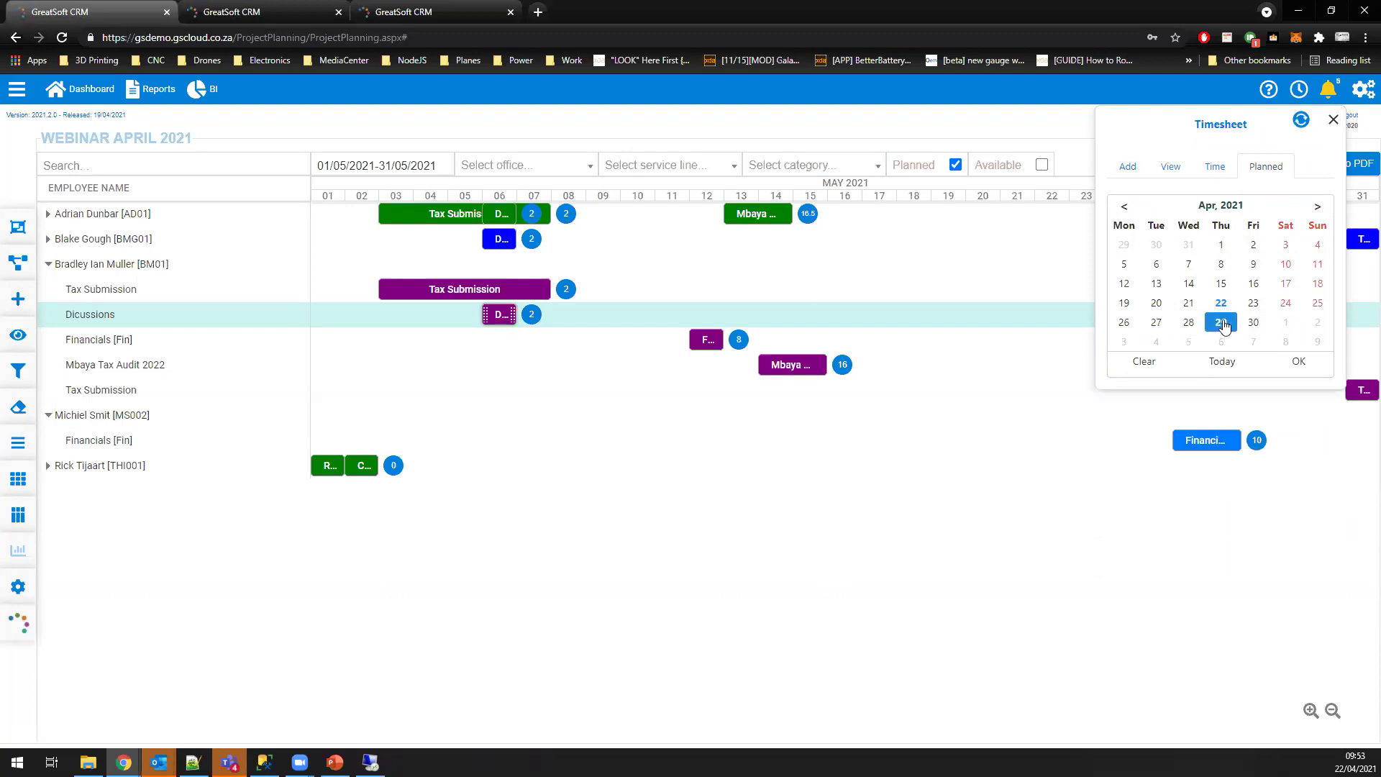
{"action": "left_click", "coordinate": [1253, 305]}
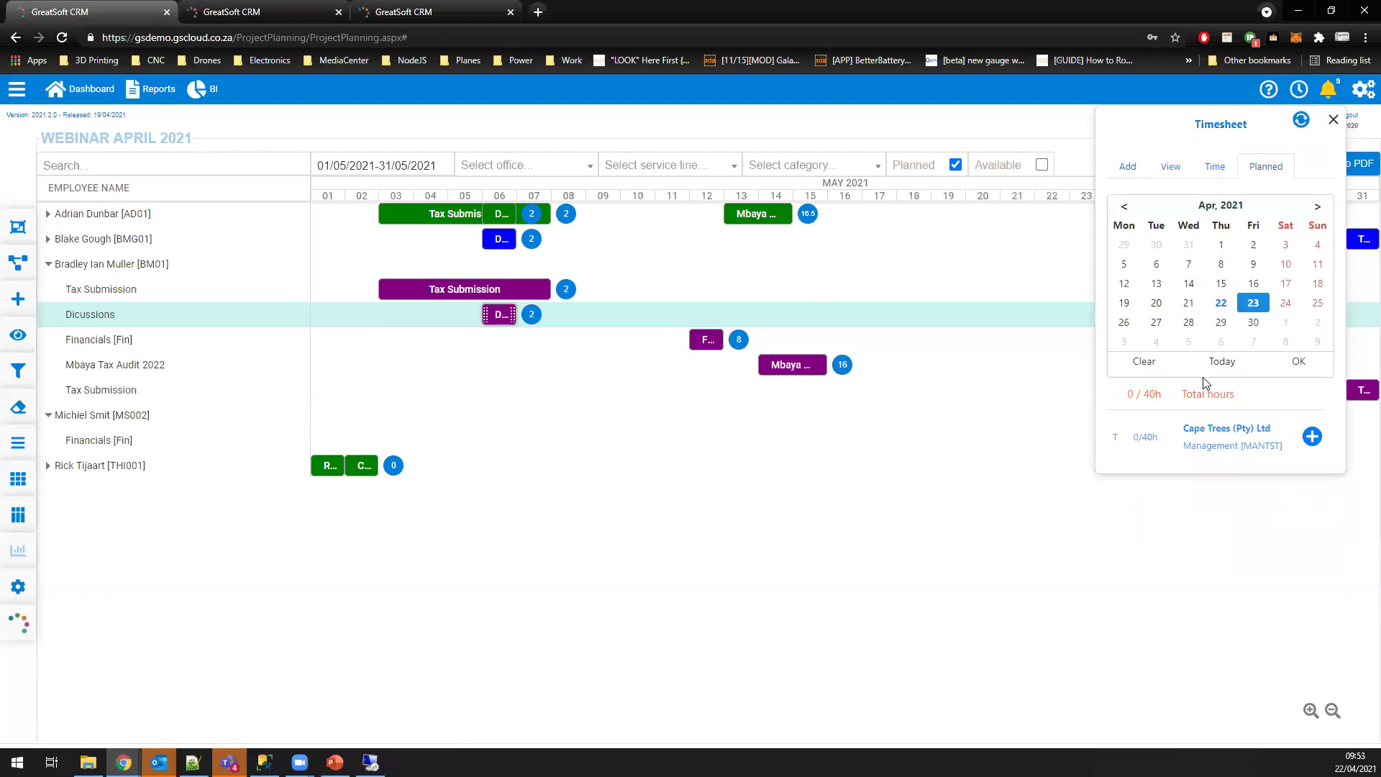
{"action": "left_click", "coordinate": [1223, 306]}
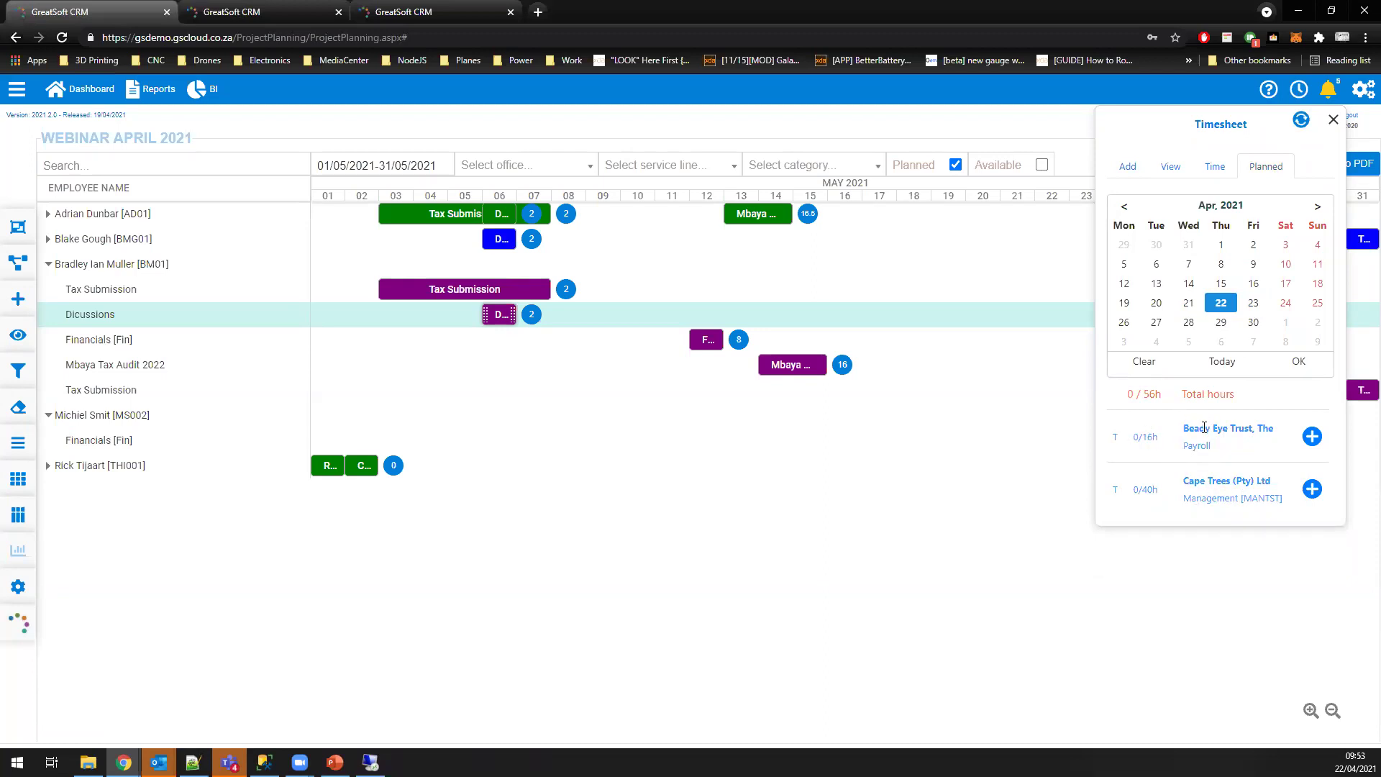
Step: Log 2 hours on the Beady Eye Trust, The Payroll job for 22 April 2021 with the narration "Did abc on Prohject" and save
{"action": "left_click", "coordinate": [1311, 437]}
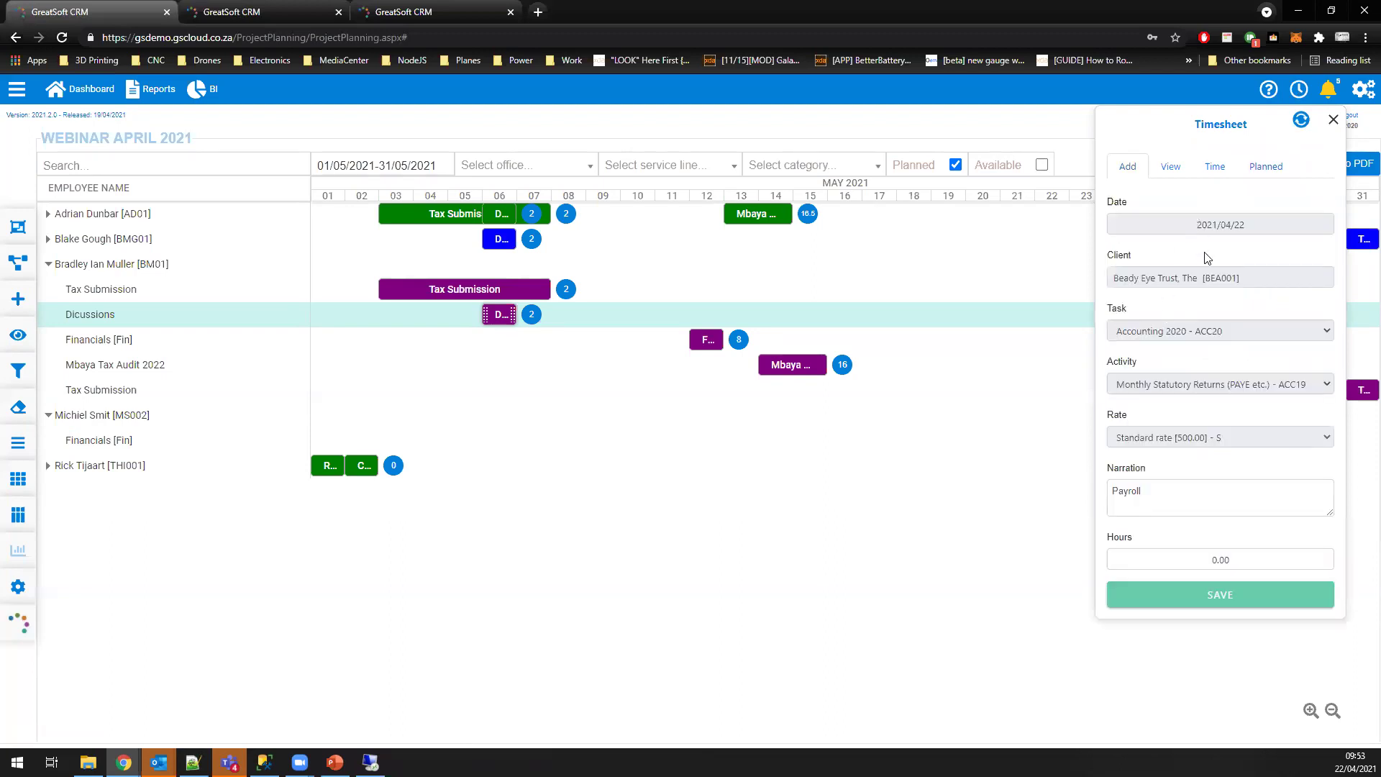
{"action": "left_click", "coordinate": [1168, 495]}
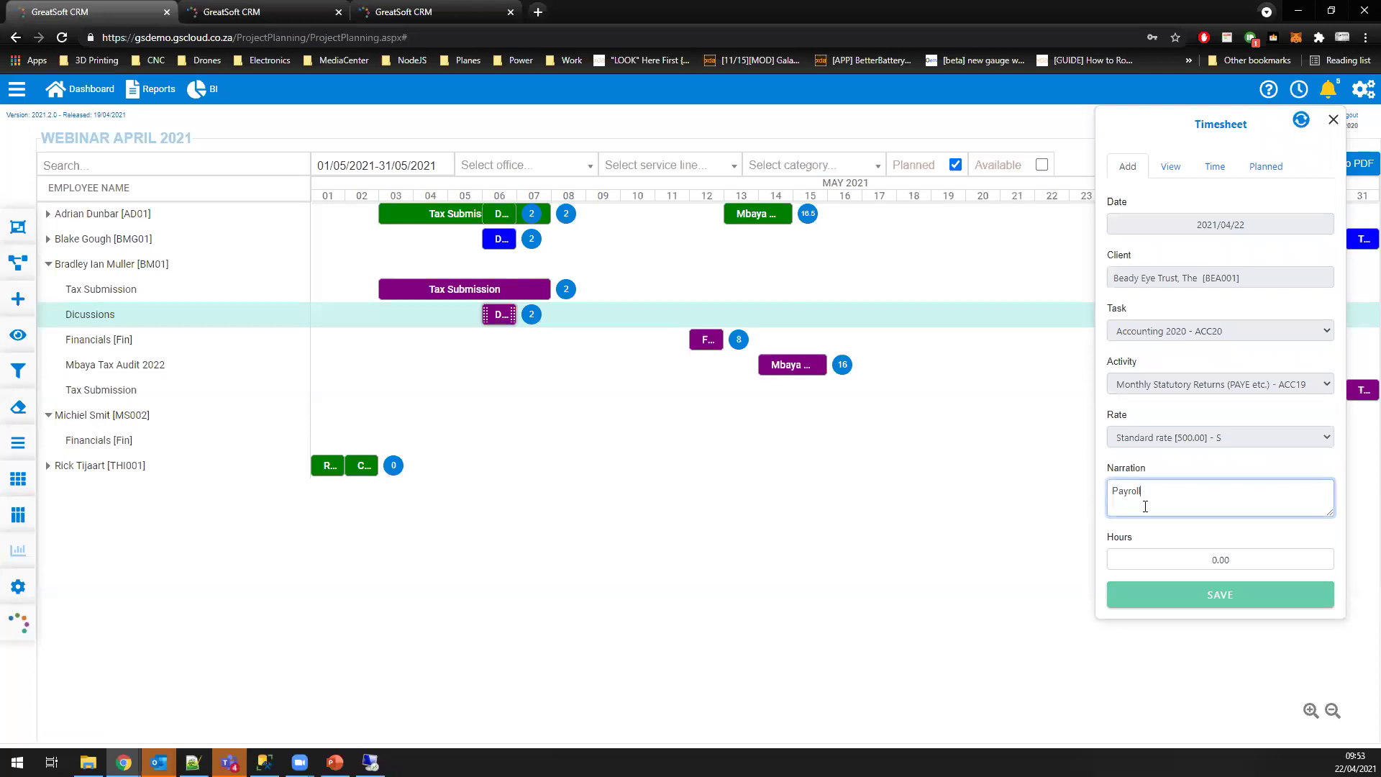
{"action": "double_click", "coordinate": [1160, 493]}
{"action": "type", "text": "Did abc on Prohject"}
{"action": "left_click", "coordinate": [1200, 559]}
{"action": "type", "text": "2"}
{"action": "left_click", "coordinate": [1214, 607]}
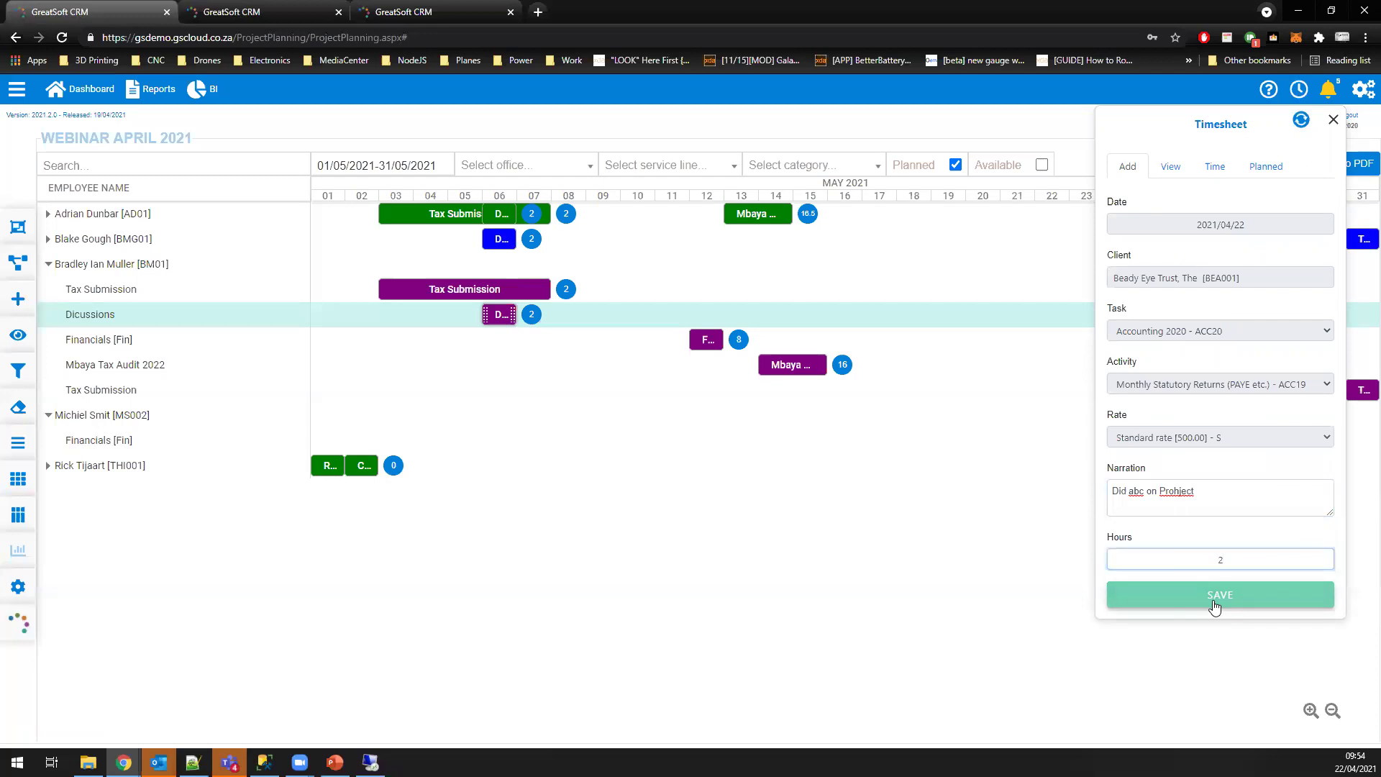
Step: Check the Payroll job's logged hours against its planned hours in the timesheet, and close the widget
{"action": "left_click", "coordinate": [1288, 167]}
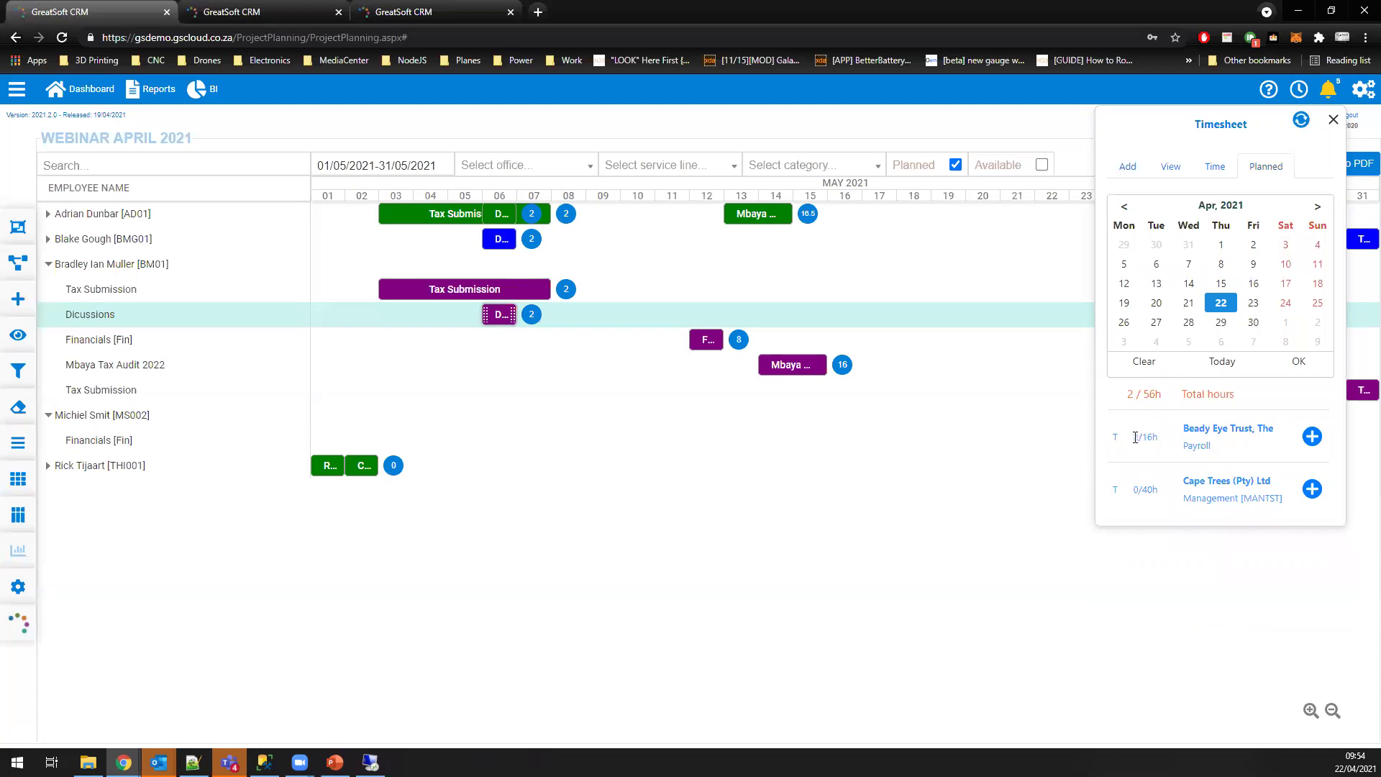
{"action": "left_click_drag", "start_coordinate": [1147, 437], "coordinate": [1156, 436]}
{"action": "left_click", "coordinate": [1334, 121]}
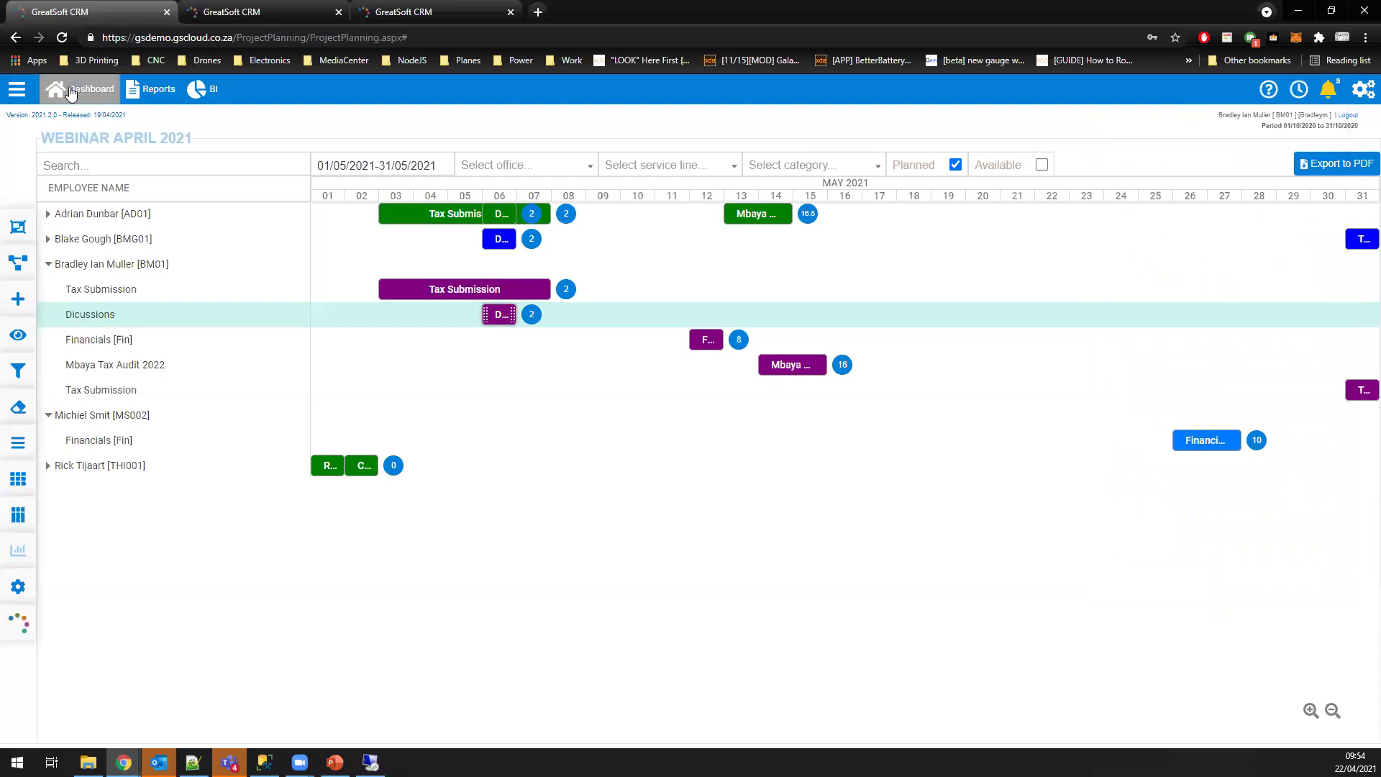
Step: Close the extra browser tabs and open the 2021-04-03 timesheet for editing from the timesheets and disbursements list
{"action": "left_click", "coordinate": [338, 12]}
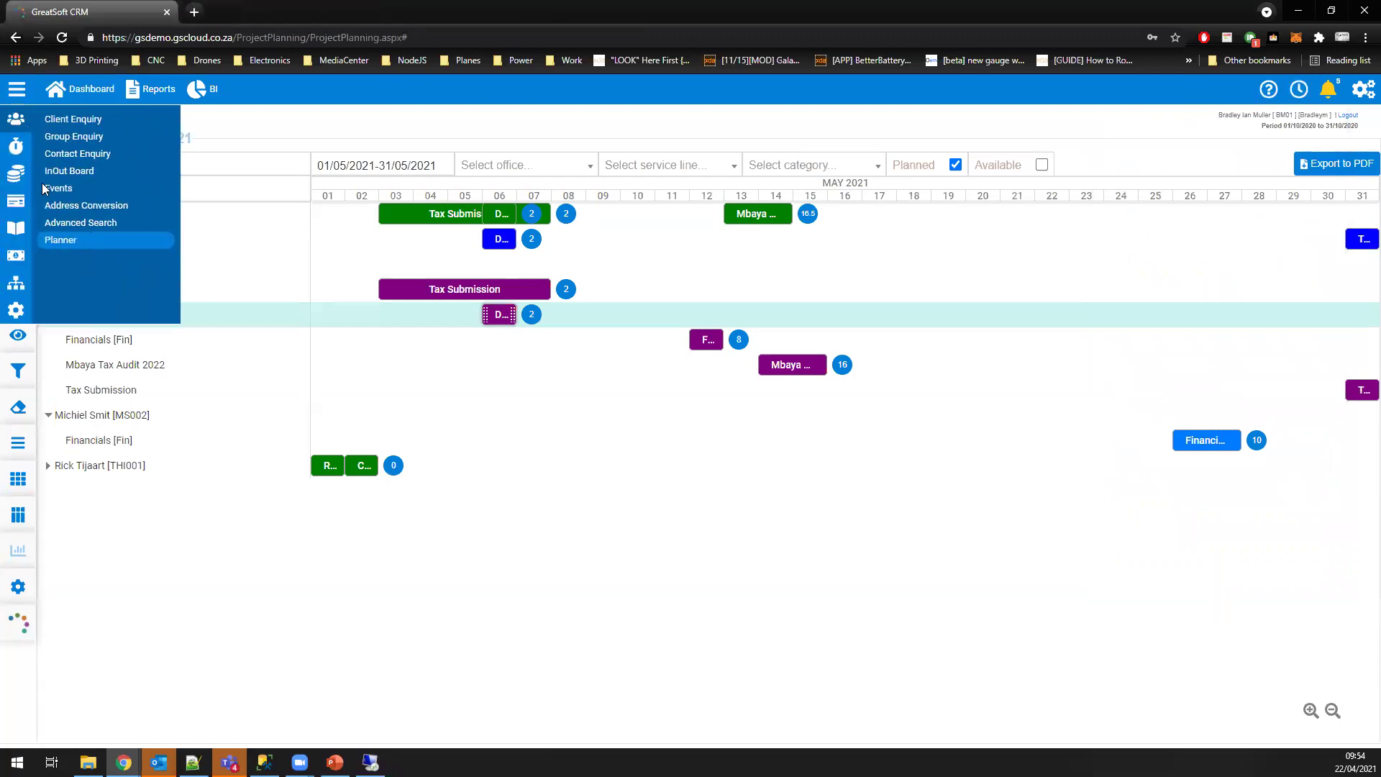
{"action": "mouse_move", "coordinate": [21, 155]}
{"action": "left_click", "coordinate": [70, 119]}
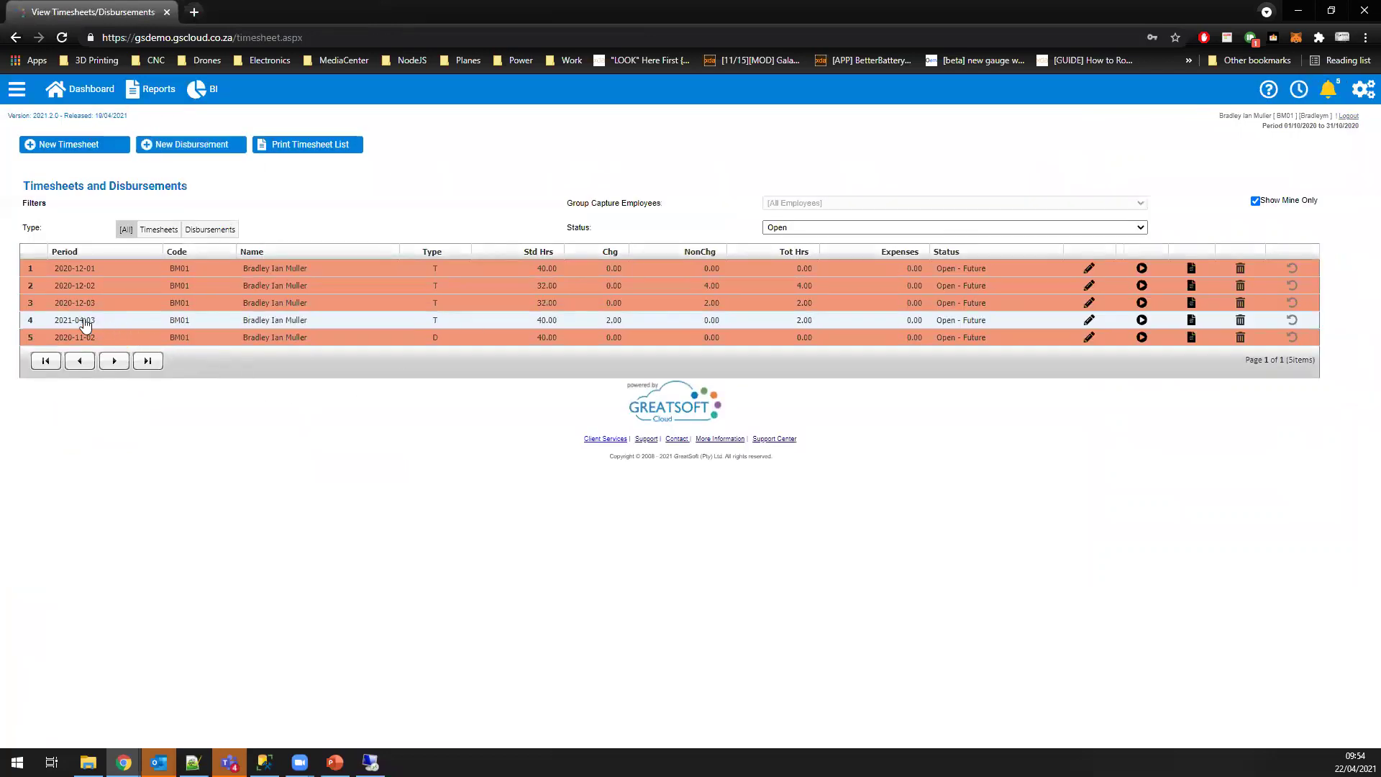
{"action": "left_click", "coordinate": [1090, 320]}
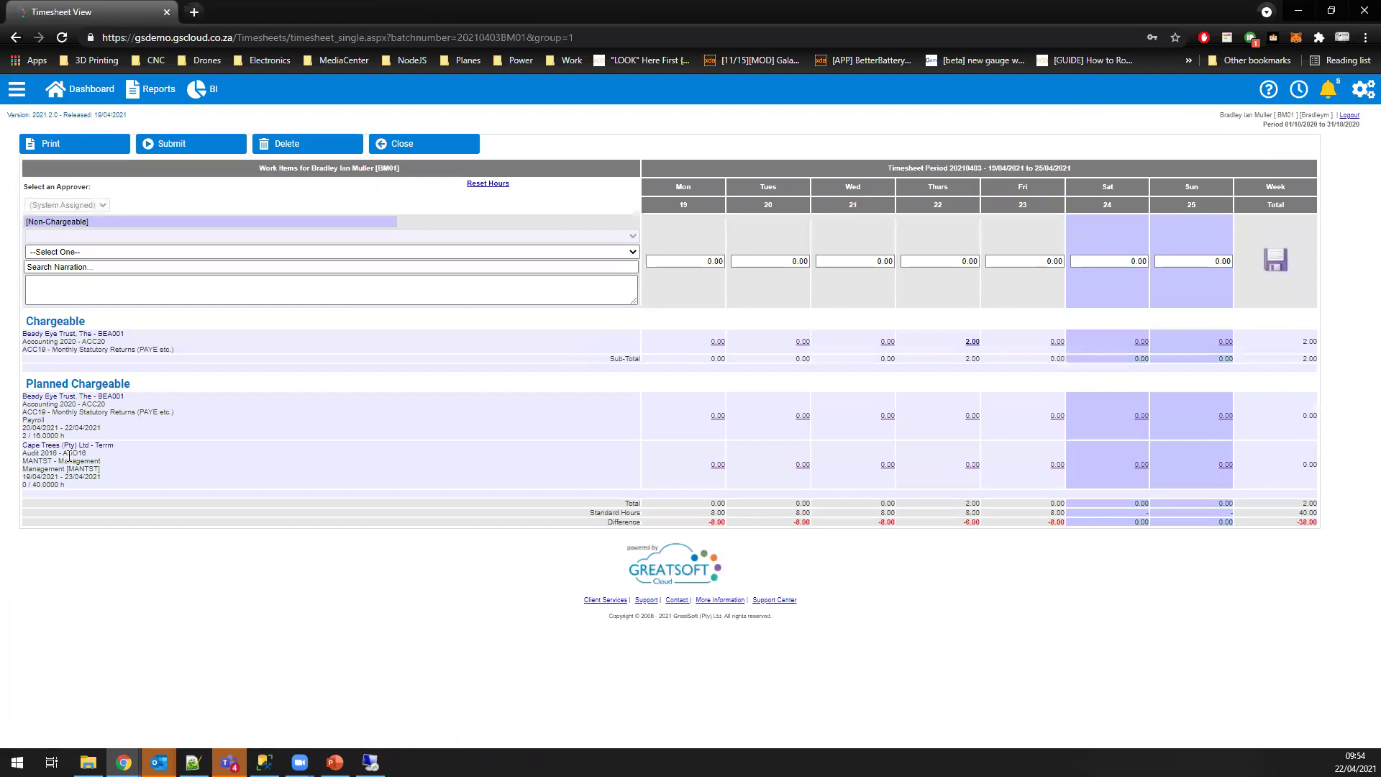
Step: Compare the timesheet's Chargeable section with its Planned Chargeable section for the logged Beady Eye Trust, The hours and planned jobs
{"action": "left_click_drag", "start_coordinate": [39, 319], "coordinate": [170, 345]}
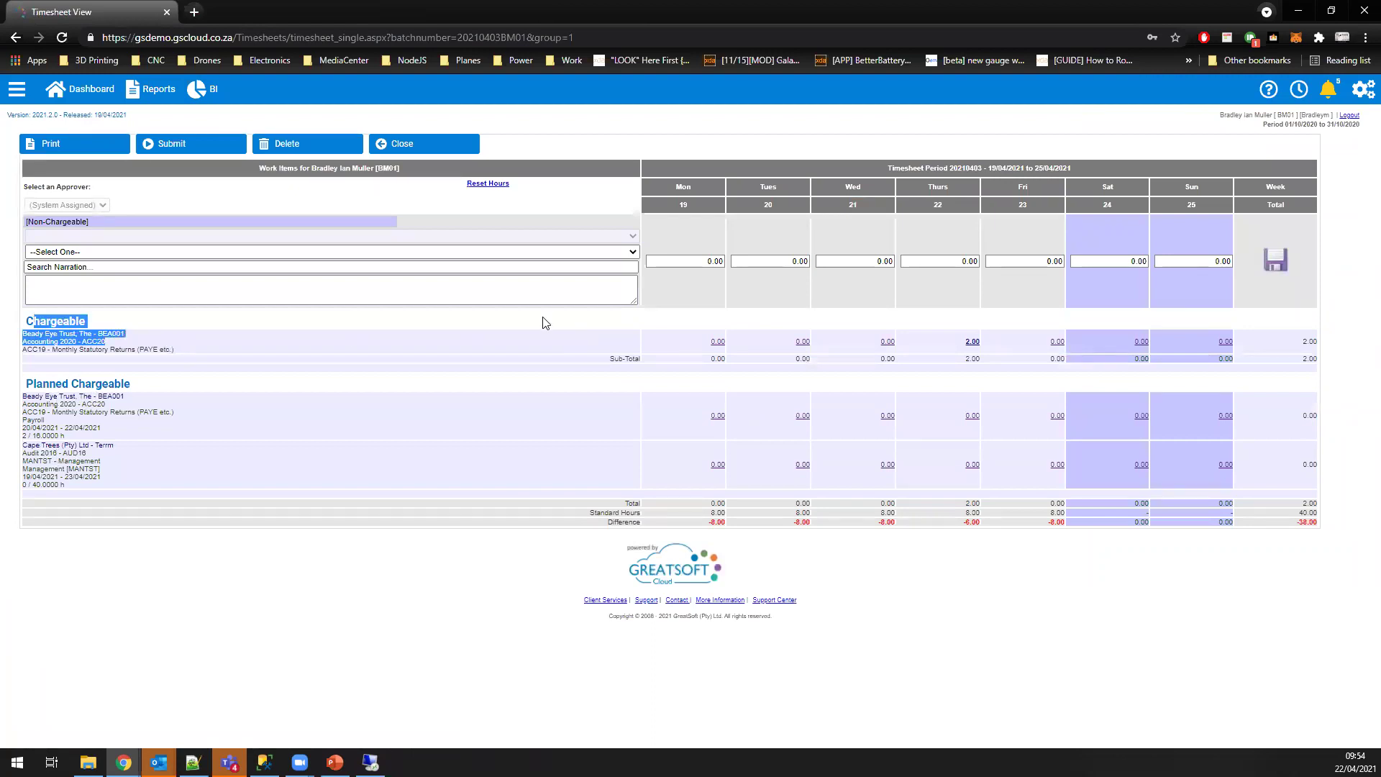
{"action": "mouse_move", "coordinate": [972, 346]}
{"action": "left_click_drag", "start_coordinate": [44, 382], "coordinate": [113, 432]}
{"action": "left_click", "coordinate": [59, 383]}
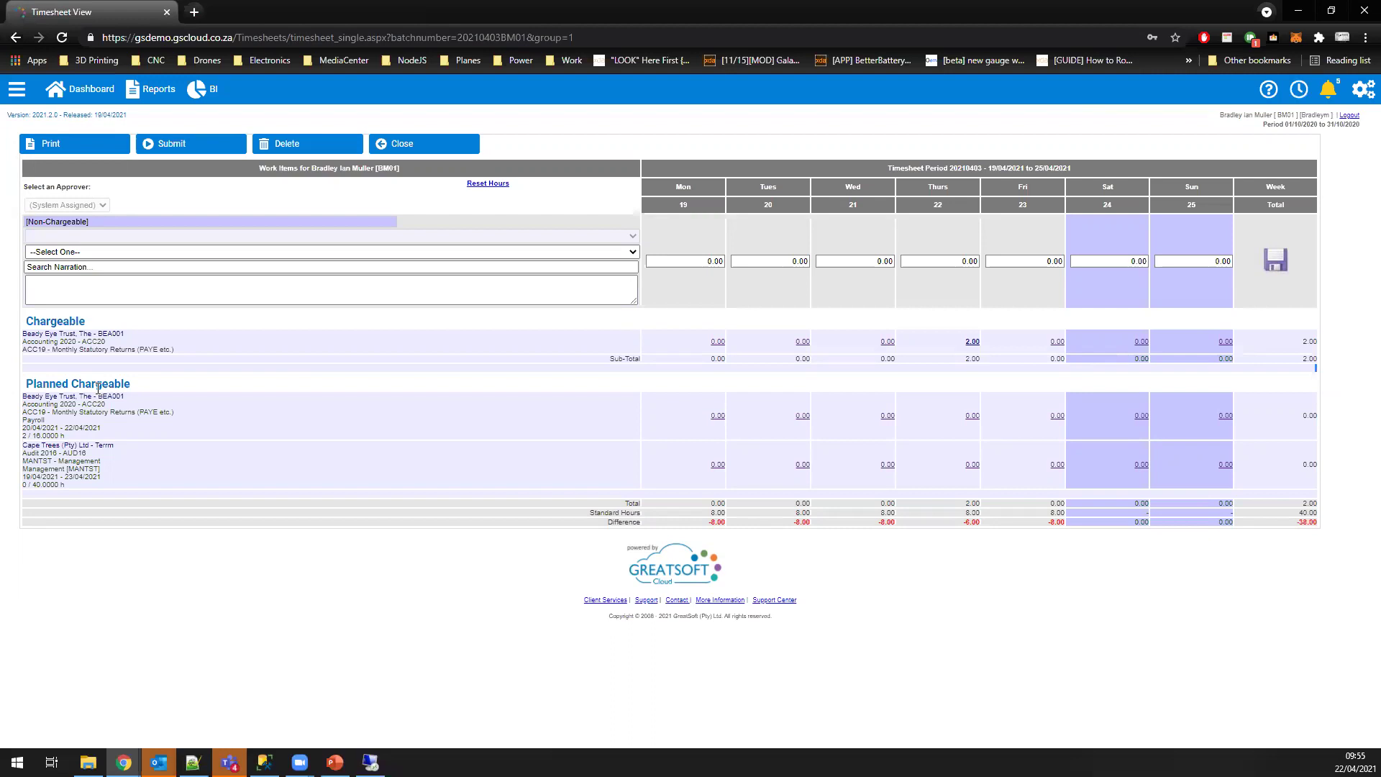
{"action": "left_click_drag", "start_coordinate": [36, 384], "coordinate": [131, 386]}
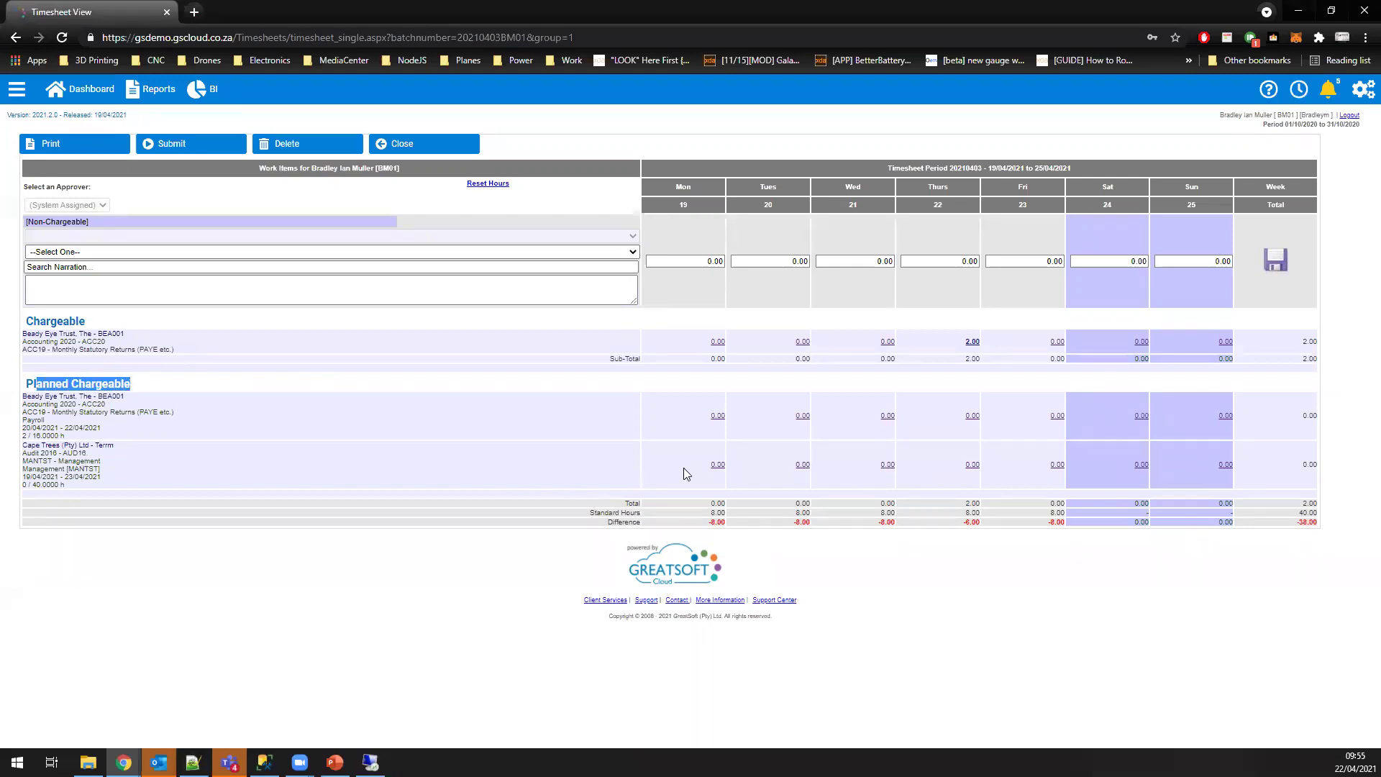
Step: Log 2 hours on the planned Cape Trees (Pty) Ltd Audit 2016 Management job for Monday 19 April, and save the entry
{"action": "left_click", "coordinate": [717, 464]}
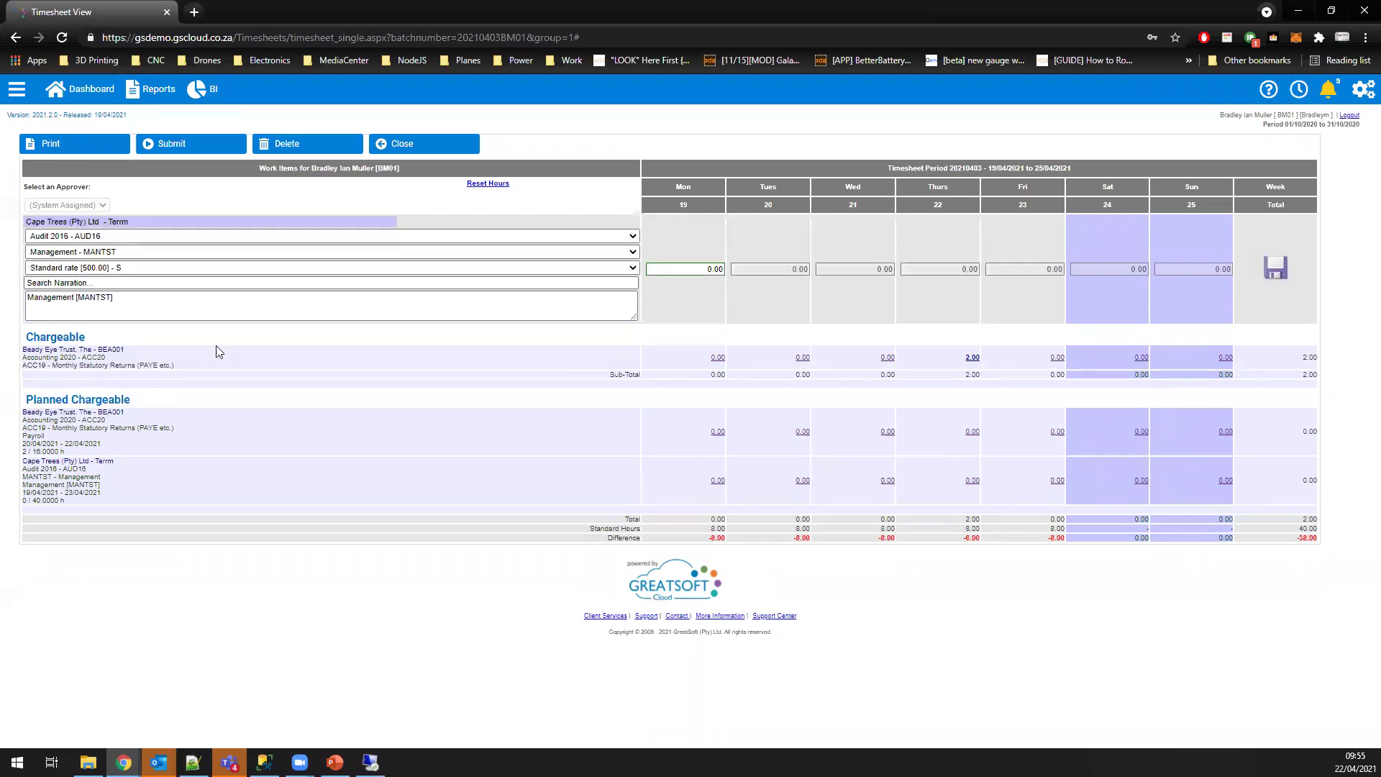
{"action": "left_click_drag", "start_coordinate": [69, 461], "coordinate": [584, 485]}
{"action": "left_click", "coordinate": [712, 268]}
{"action": "type", "text": "2"}
{"action": "left_click", "coordinate": [197, 305]}
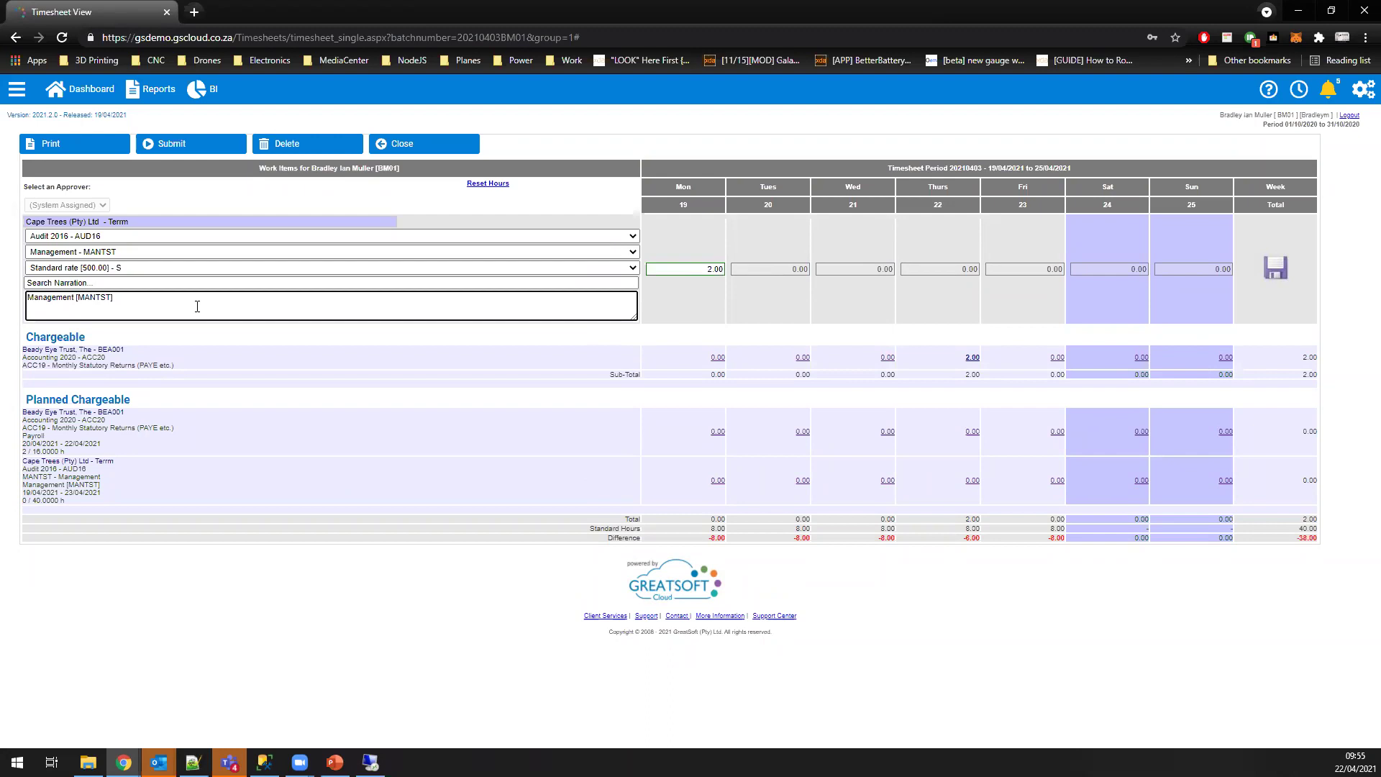
{"action": "left_click", "coordinate": [1272, 271]}
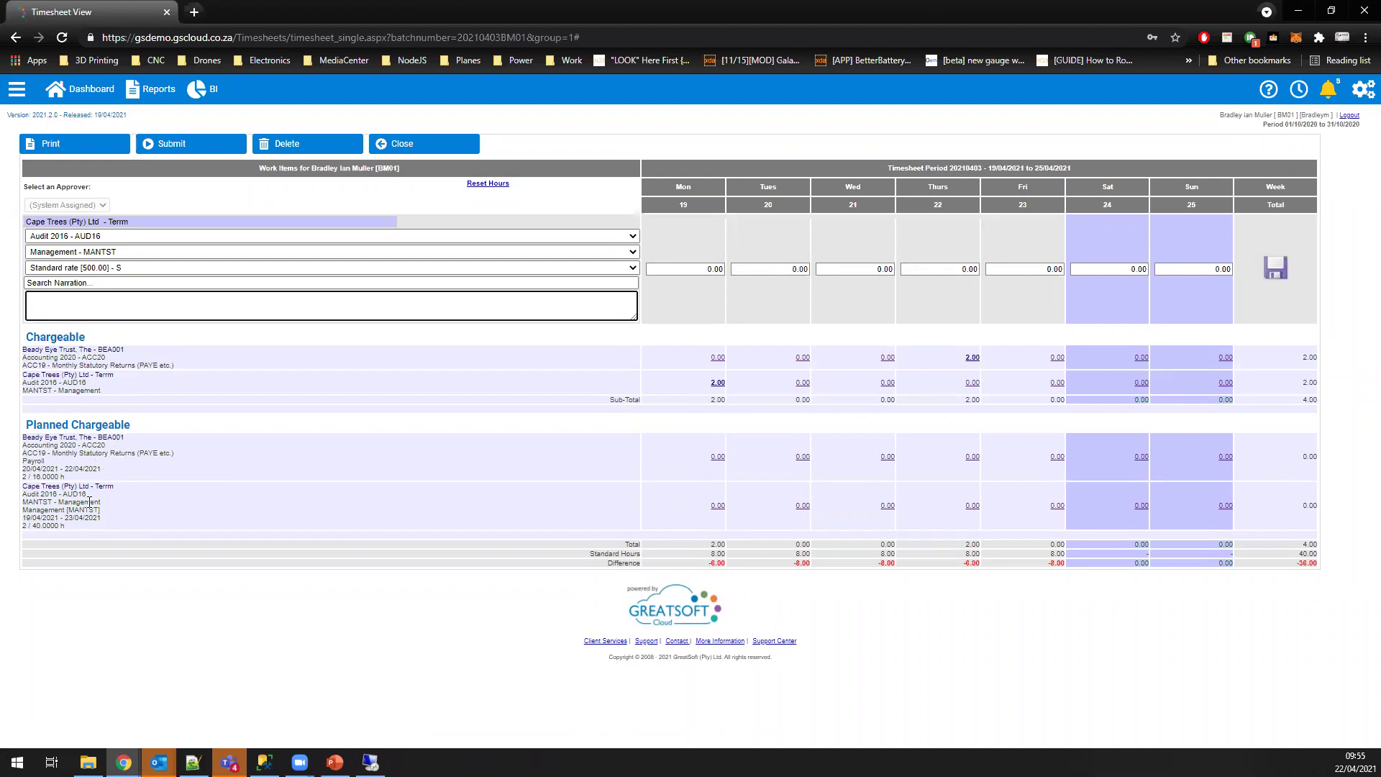
Step: Review the Planned Chargeable jobs and the task choices available for Cape Trees (Pty) Ltd, and close the timesheet
{"action": "left_click_drag", "start_coordinate": [34, 438], "coordinate": [85, 472]}
{"action": "left_click", "coordinate": [85, 472]}
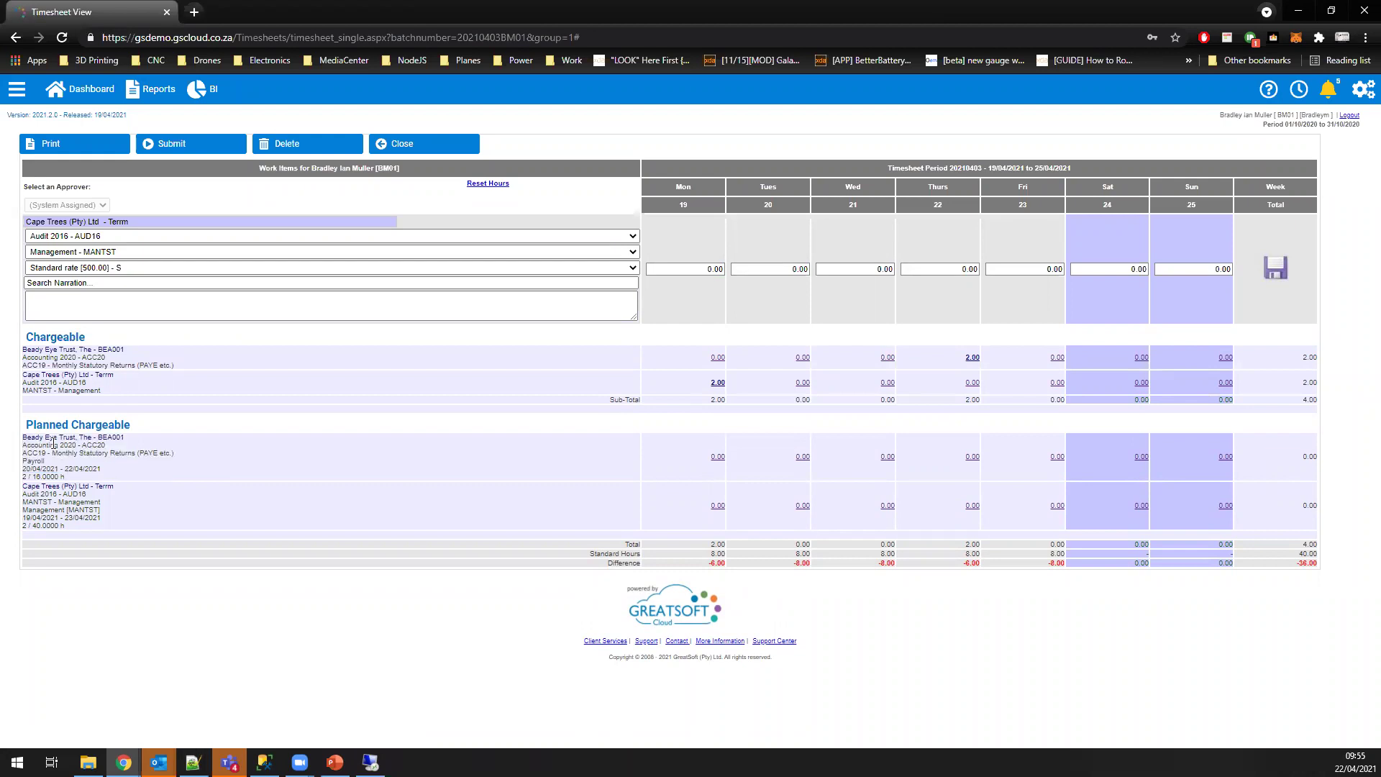
{"action": "left_click_drag", "start_coordinate": [41, 440], "coordinate": [92, 469]}
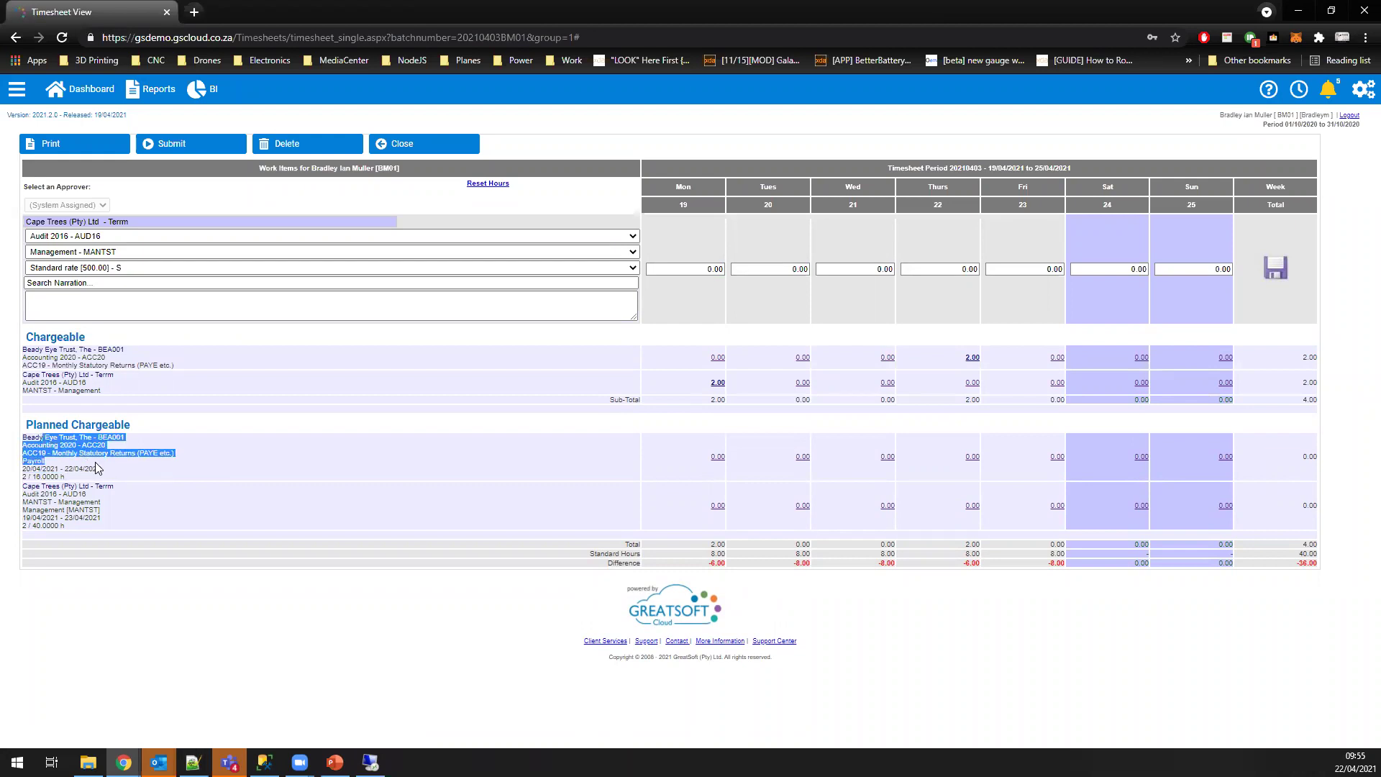
{"action": "left_click", "coordinate": [92, 469]}
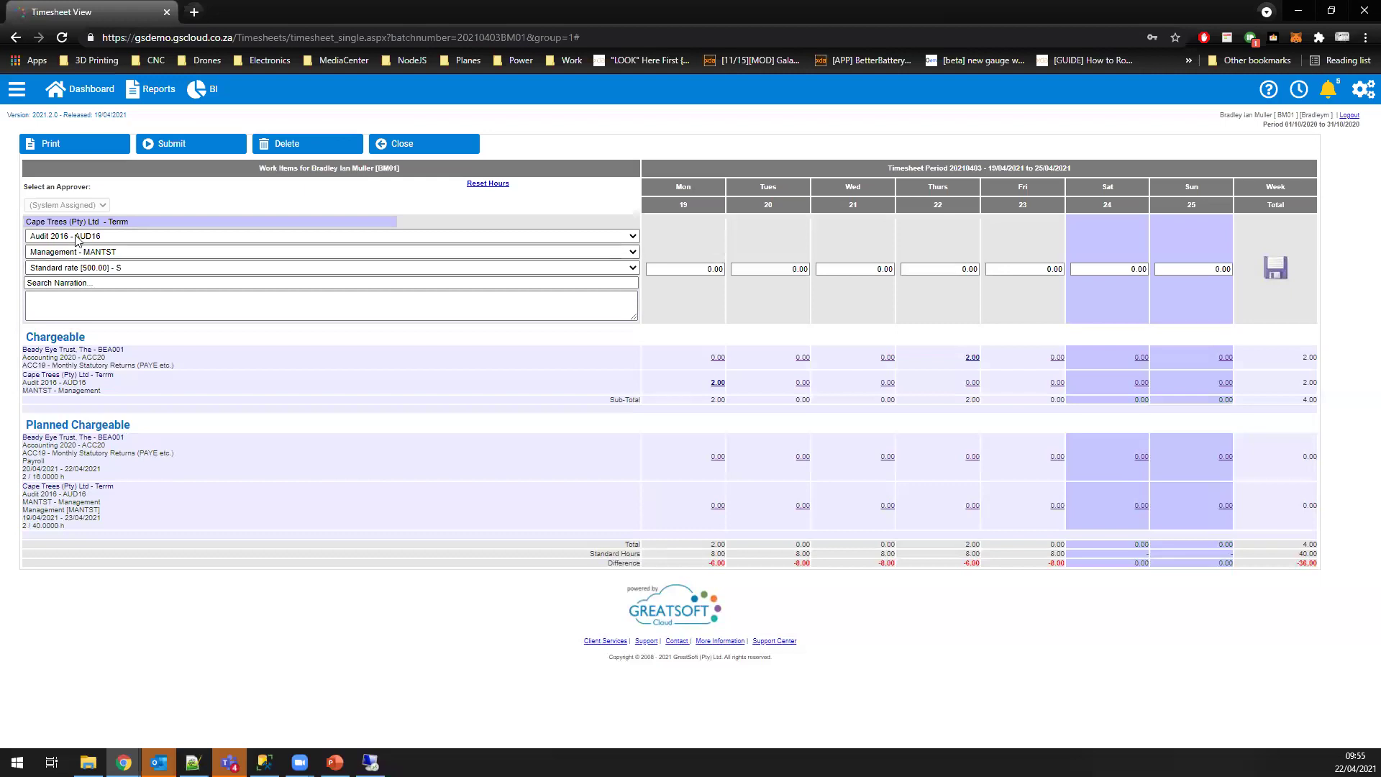
{"action": "left_click", "coordinate": [111, 237]}
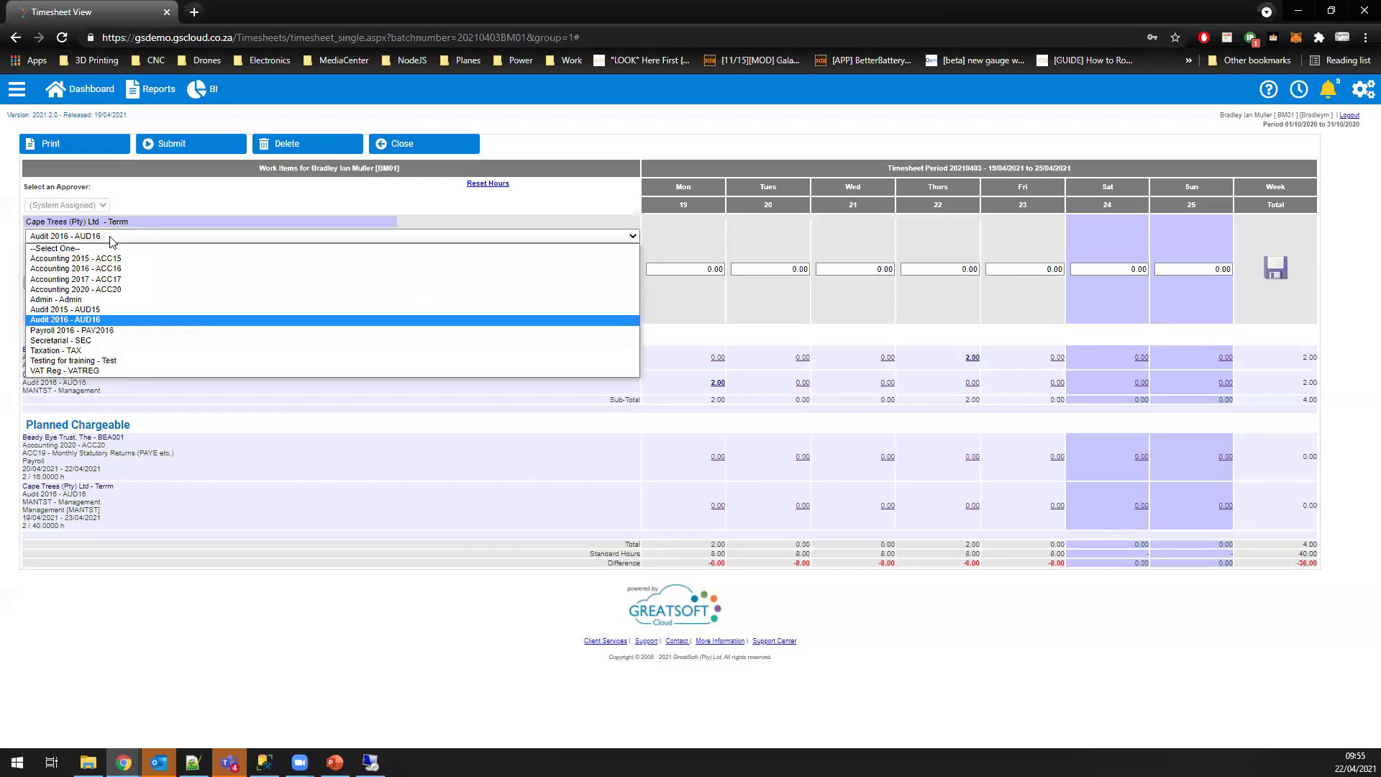
{"action": "left_click", "coordinate": [240, 206]}
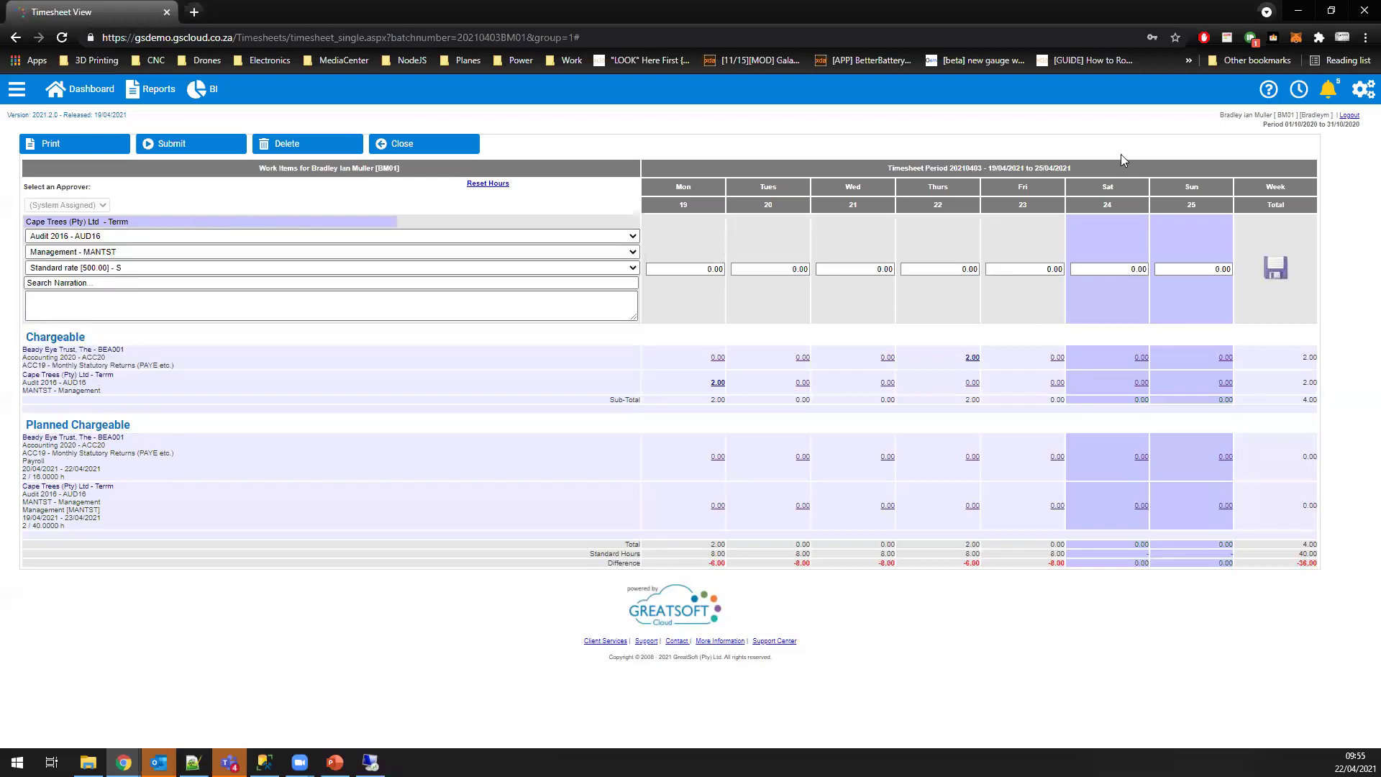
{"action": "left_click", "coordinate": [430, 146]}
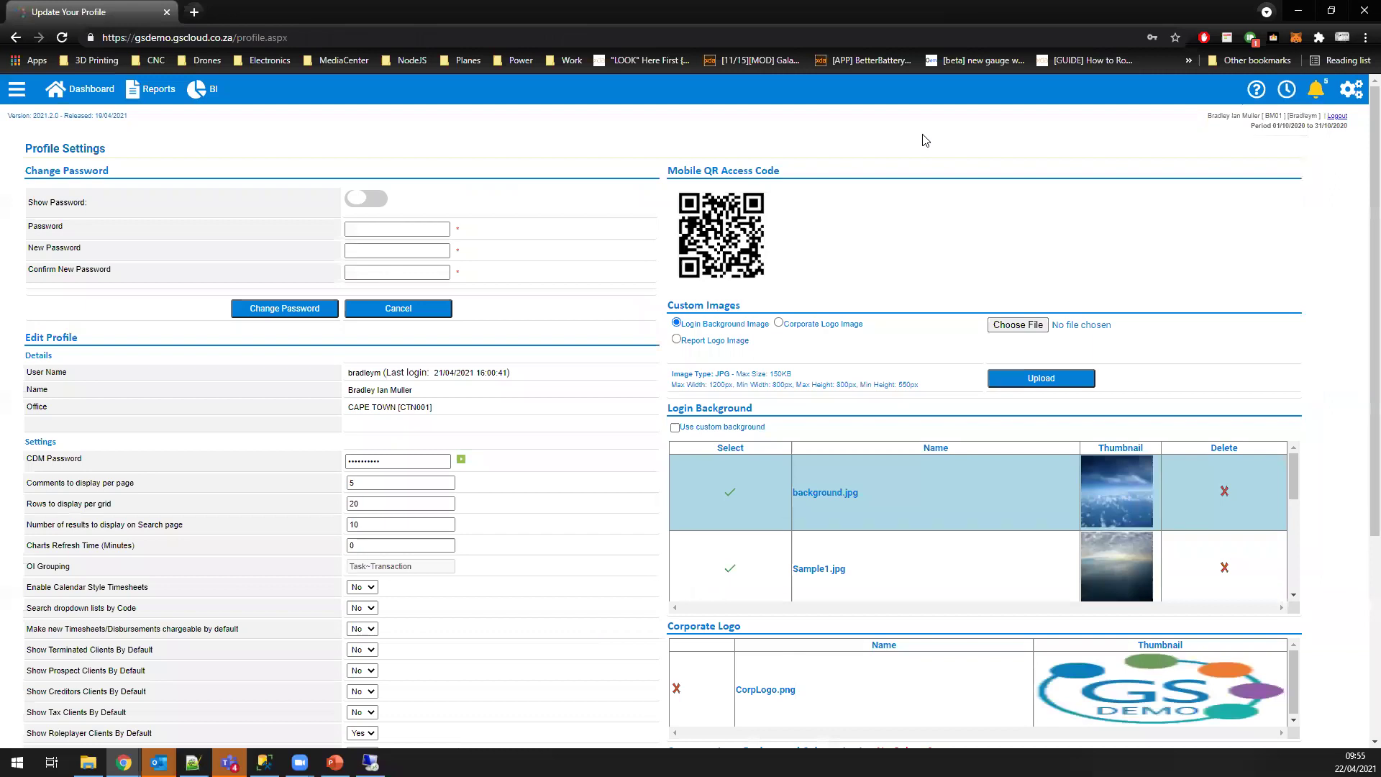
Step: Set Enable Calendar Style Timesheets to Yes in the profile settings and save the profile
{"action": "scroll", "coordinate": [540, 530], "scroll_direction": "down", "scroll_amount": 2}
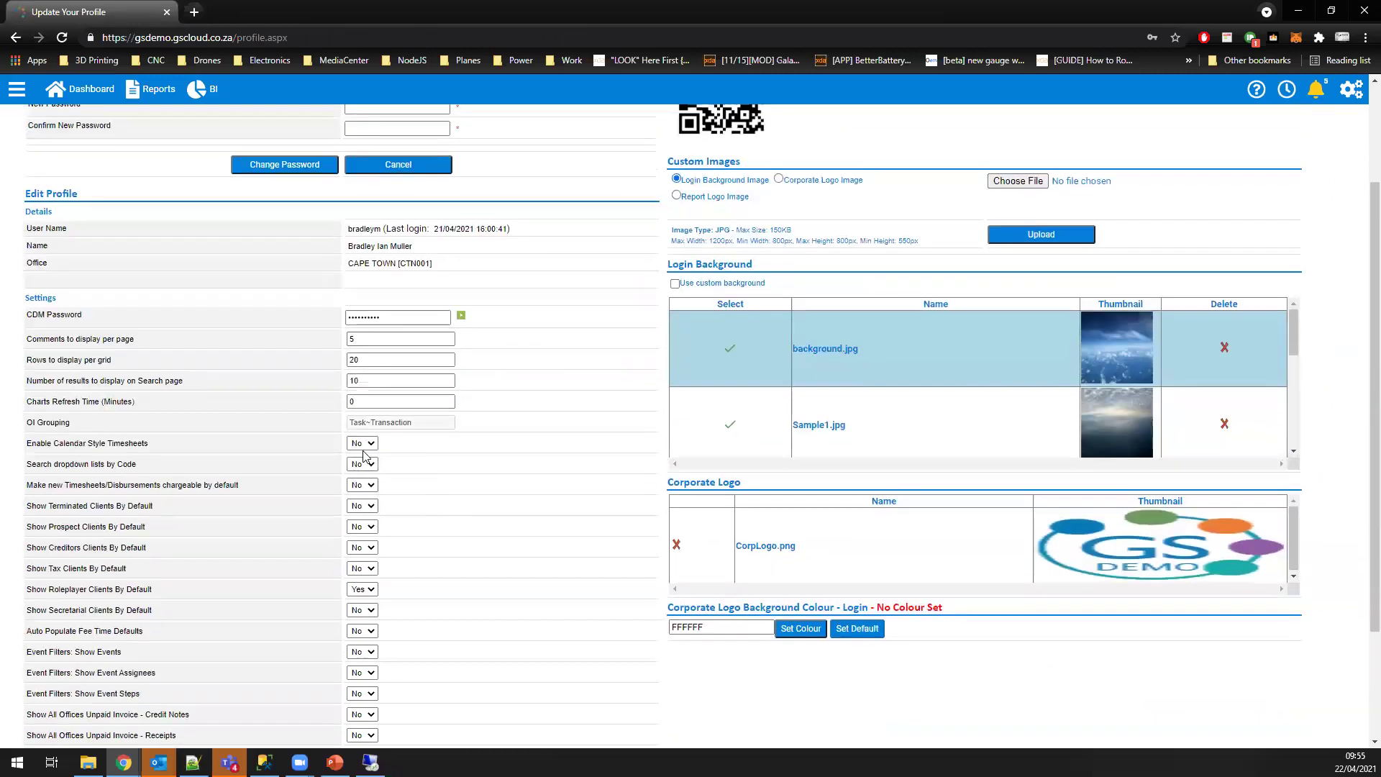
{"action": "scroll", "coordinate": [366, 451], "scroll_direction": "up", "scroll_amount": 2}
{"action": "mouse_move", "coordinate": [1351, 90]}
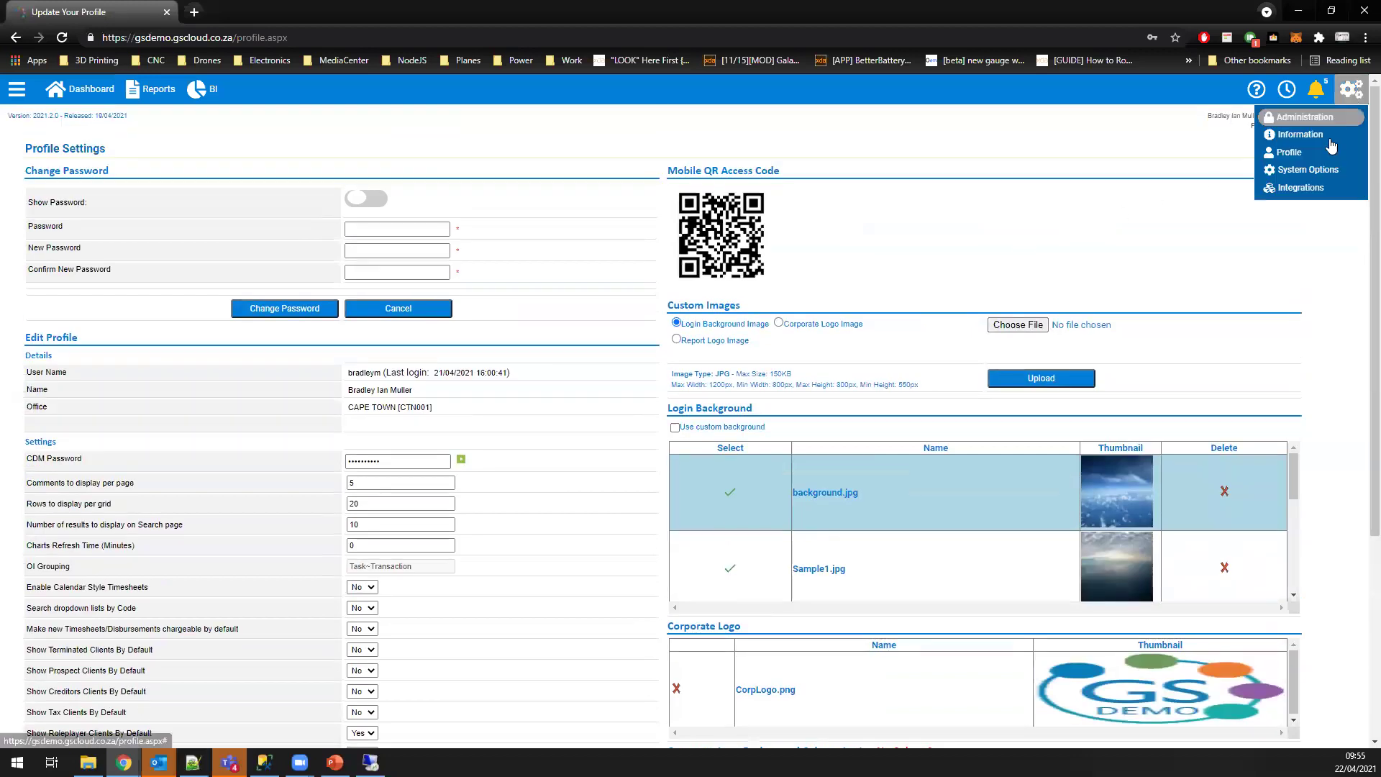
{"action": "scroll", "coordinate": [604, 401], "scroll_direction": "down", "scroll_amount": 2}
{"action": "left_click", "coordinate": [362, 444]}
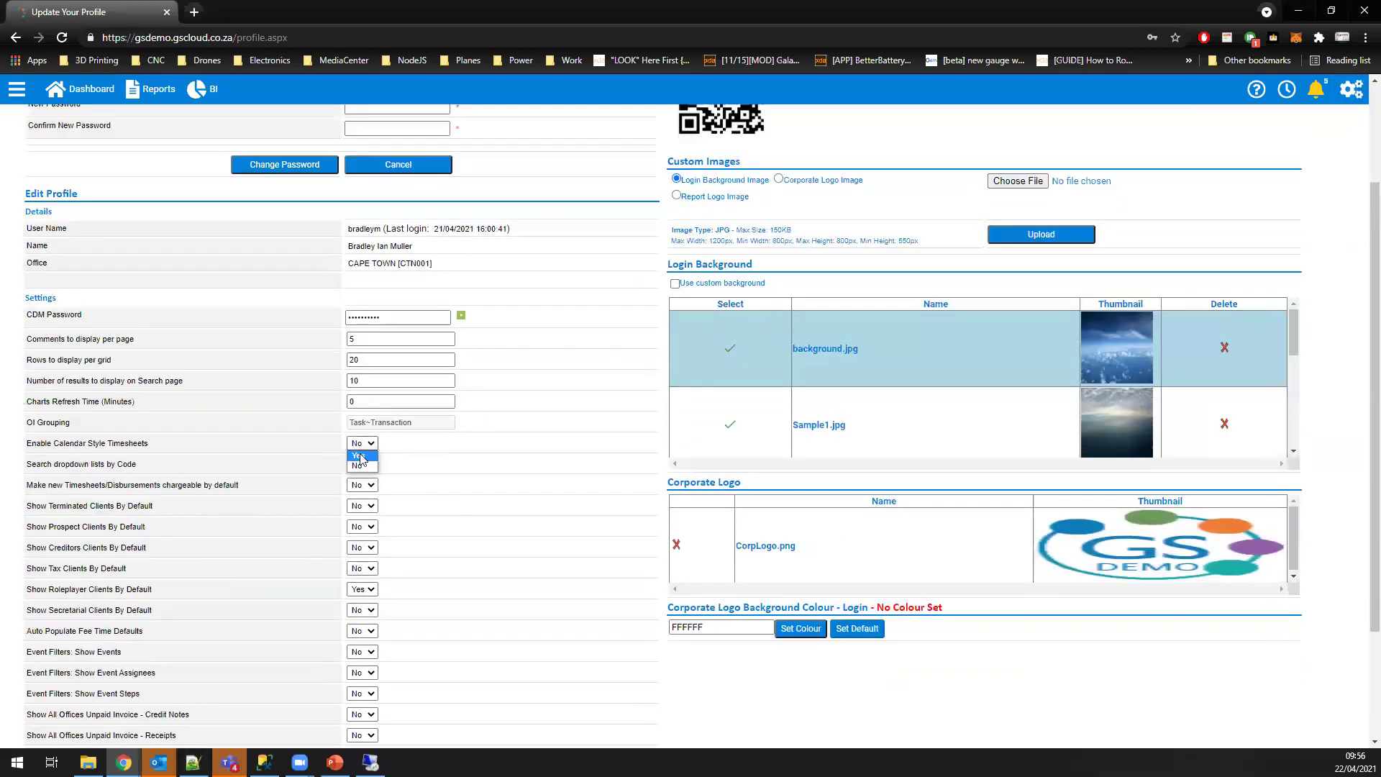
{"action": "left_click", "coordinate": [364, 459]}
{"action": "left_click_drag", "start_coordinate": [63, 444], "coordinate": [139, 444]}
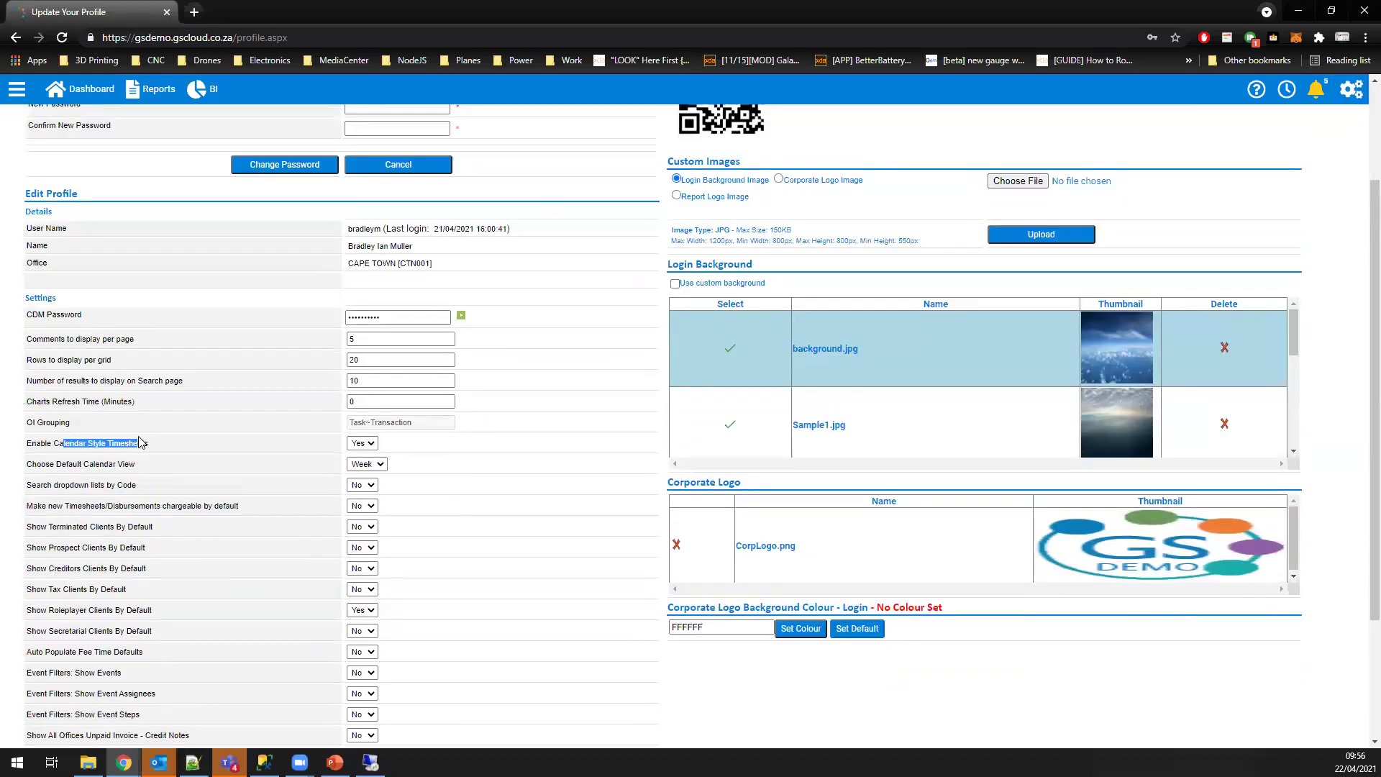
{"action": "scroll", "coordinate": [280, 446], "scroll_direction": "down", "scroll_amount": 3}
{"action": "left_click", "coordinate": [119, 623]}
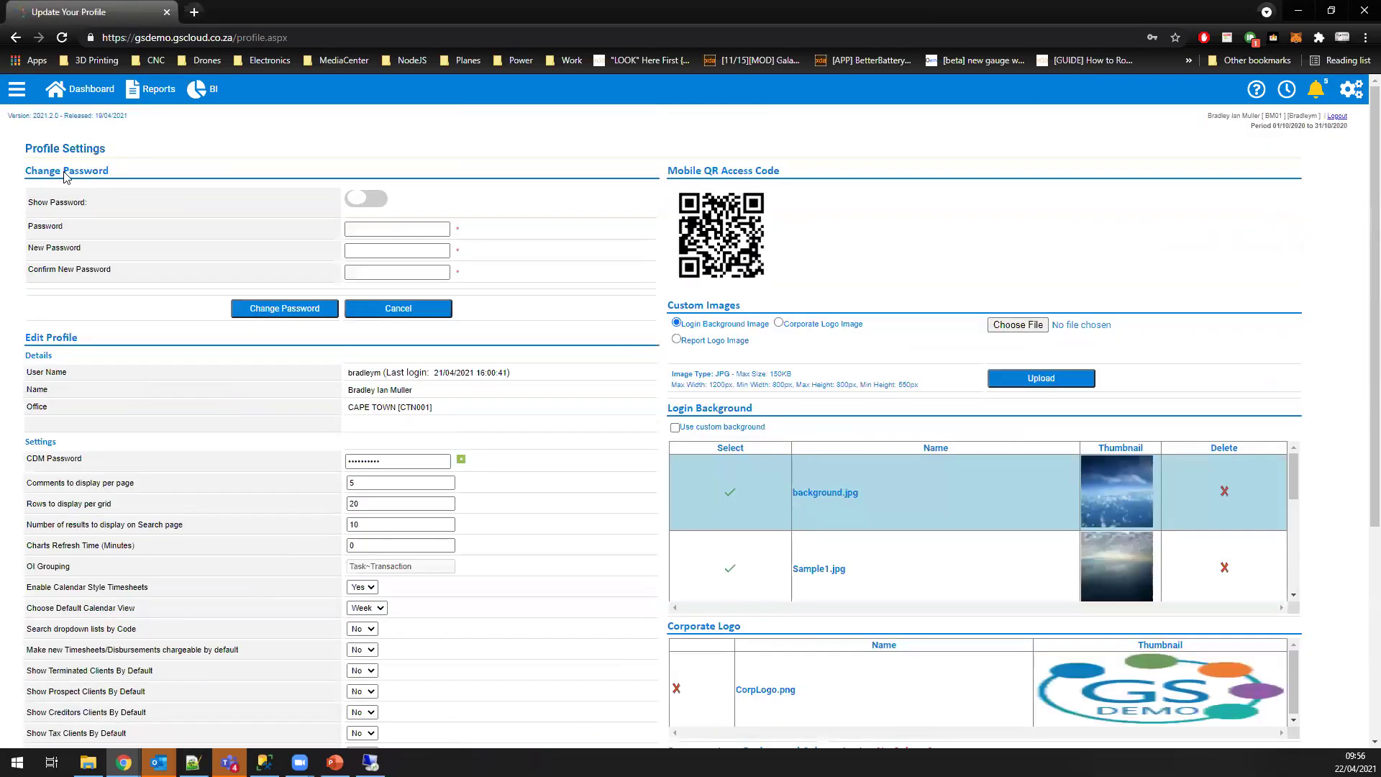
Step: Reopen the 2021-04-03 timesheet in its calendar layout and expand the list of planned jobs
{"action": "mouse_move", "coordinate": [18, 107]}
{"action": "left_click", "coordinate": [69, 127]}
{"action": "left_click", "coordinate": [70, 121]}
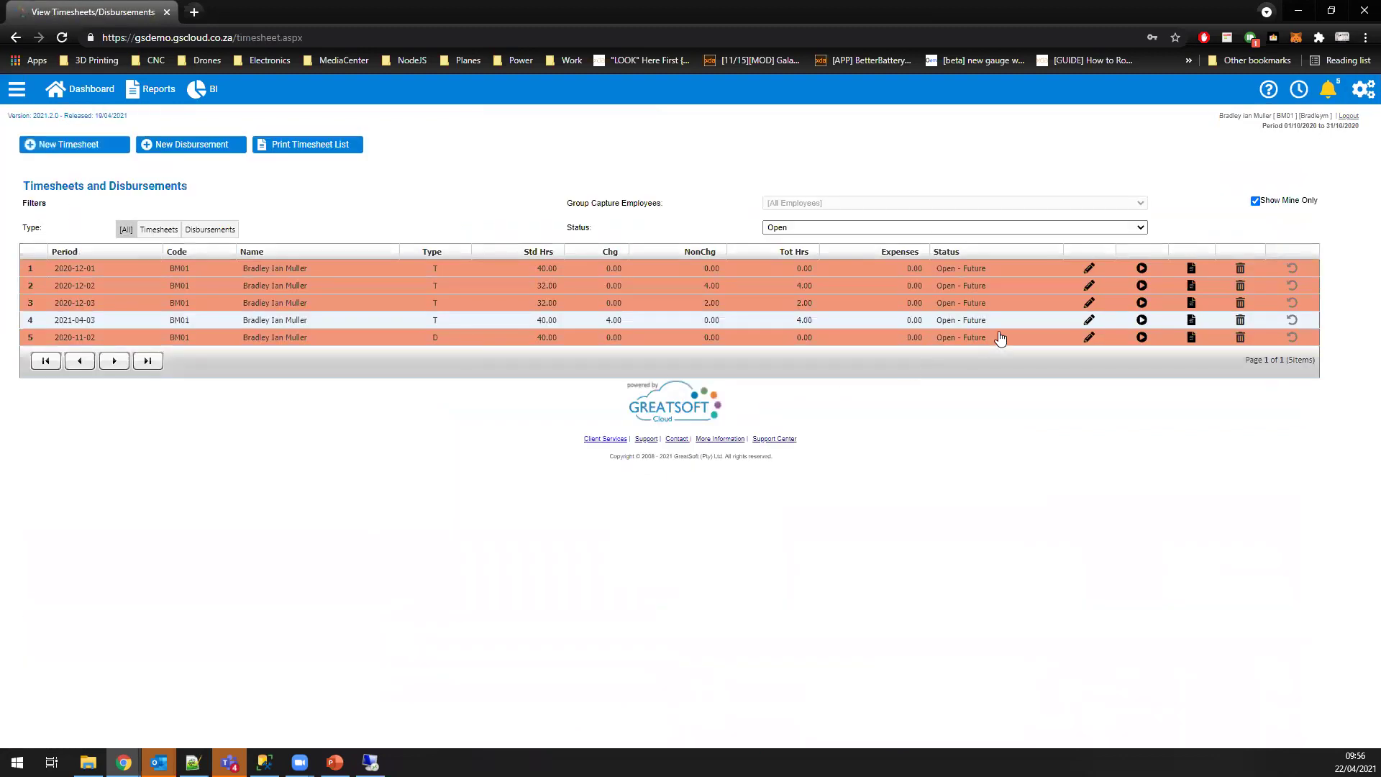
{"action": "left_click", "coordinate": [1090, 320]}
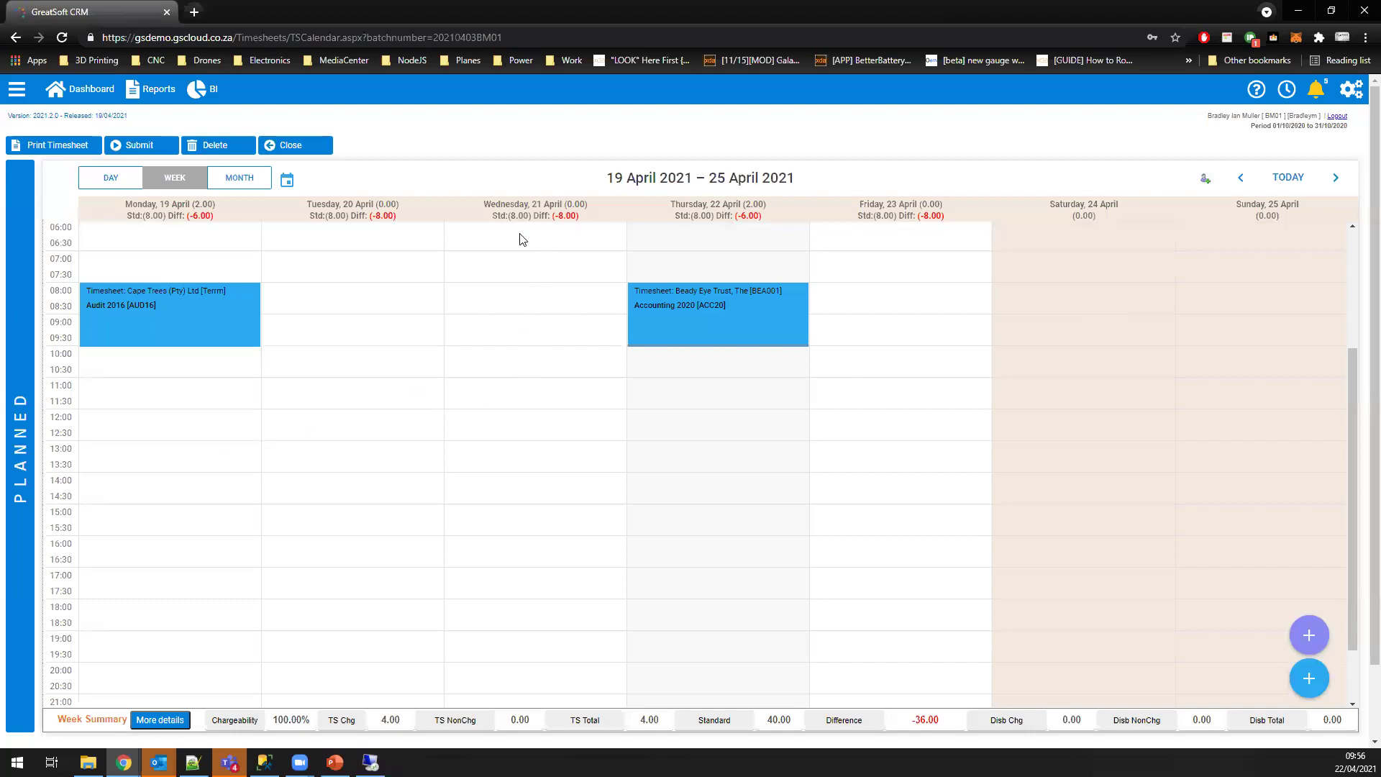
{"action": "left_click", "coordinate": [23, 438]}
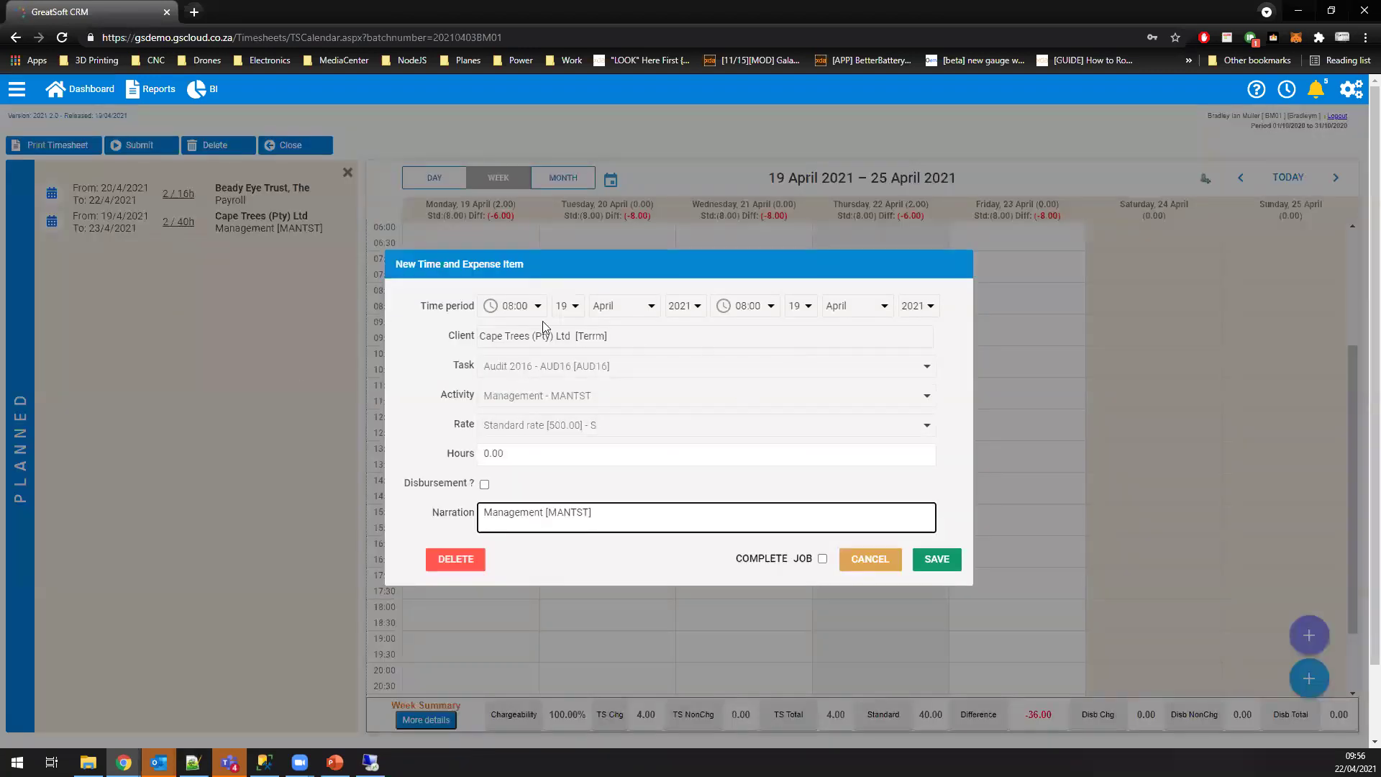
Step: Set the hours to 2 for the planned Cape Trees (Pty) Ltd Management job on 19 April, mark the job complete, and save
{"action": "left_click", "coordinate": [511, 455]}
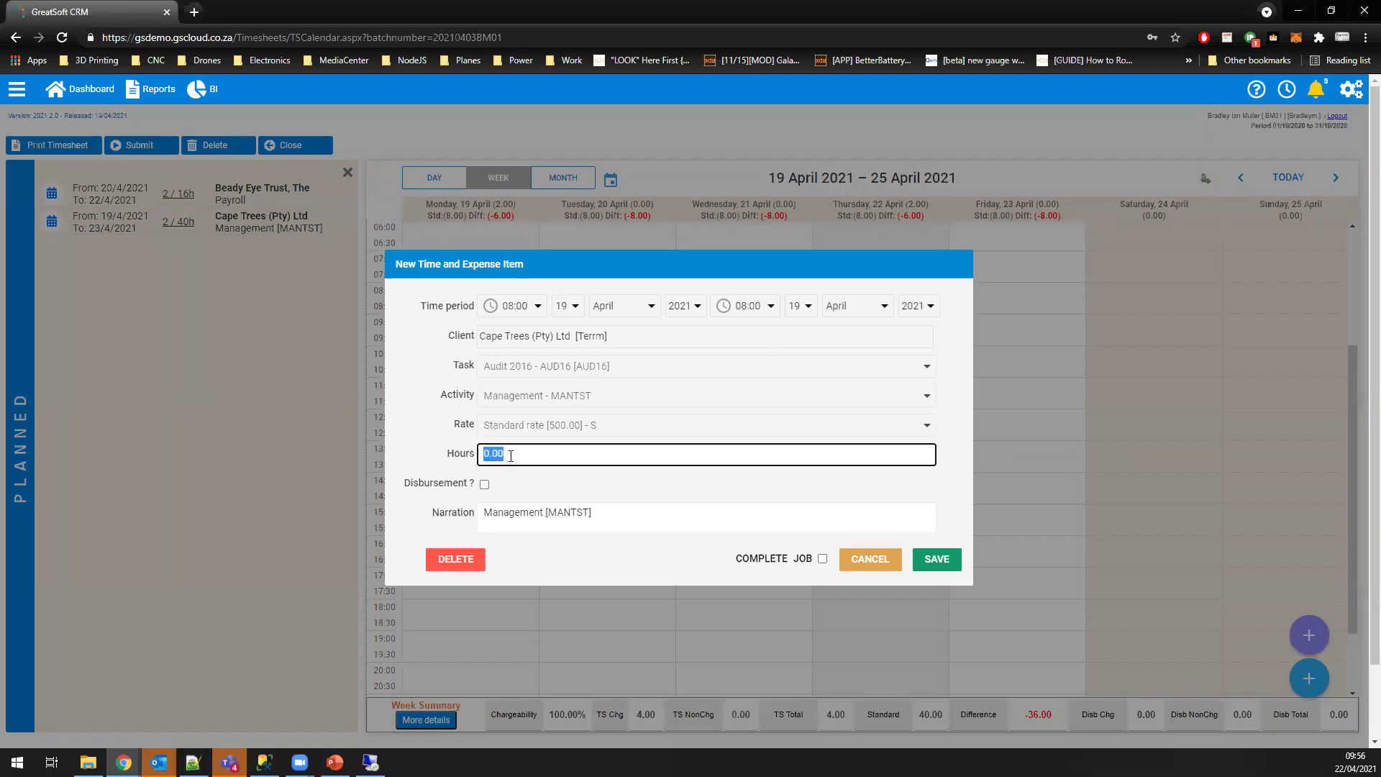
{"action": "type", "text": "2"}
{"action": "key", "text": "Tab"}
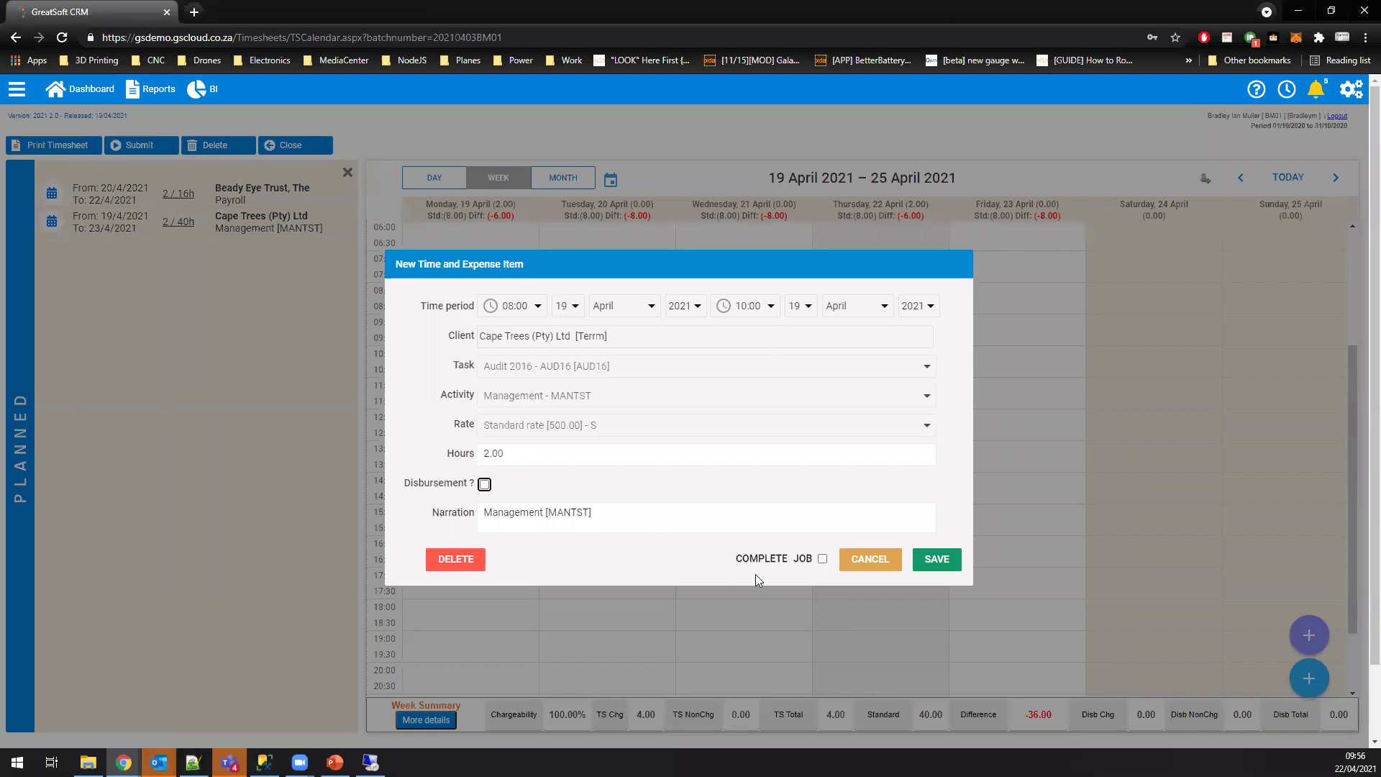
{"action": "left_click", "coordinate": [822, 560]}
{"action": "left_click", "coordinate": [935, 559]}
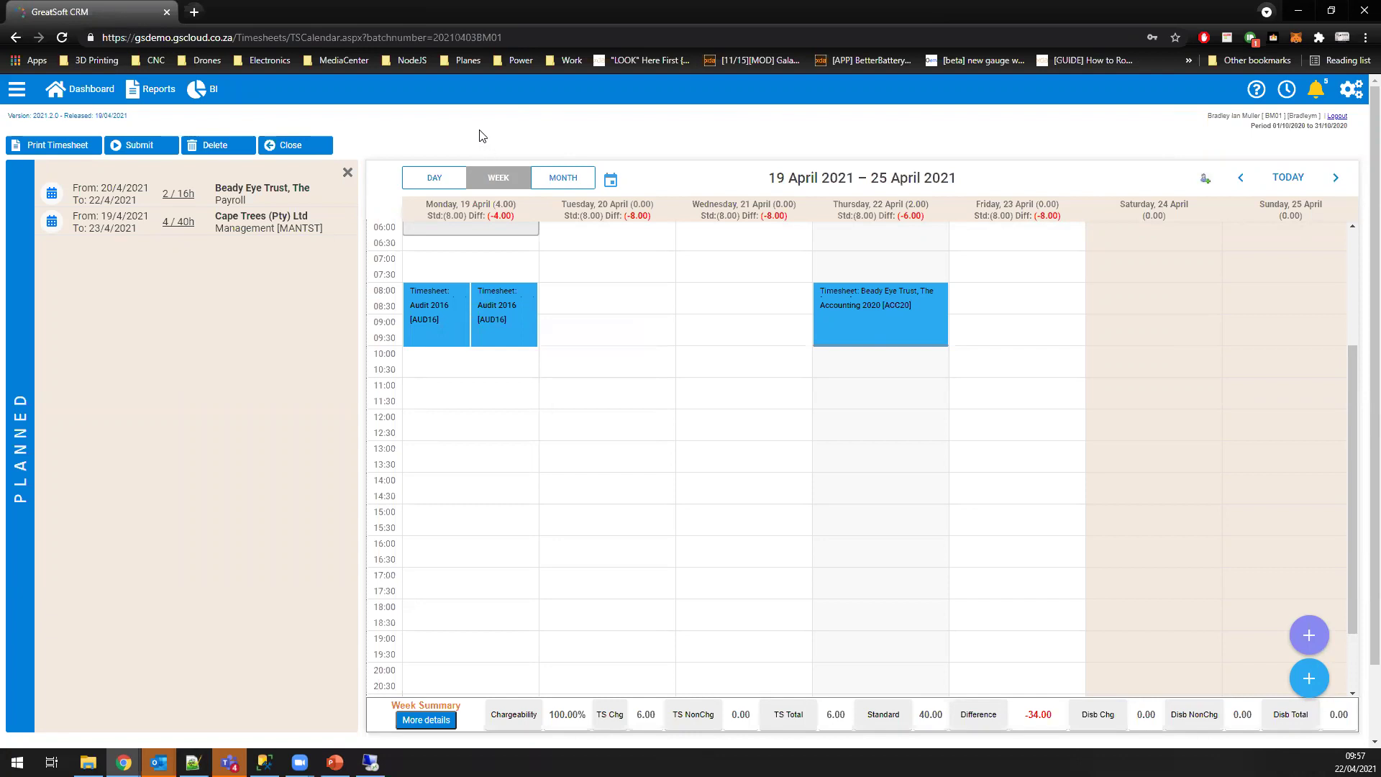
Step: Return to the project planner and expand the My Webinar and My Project job lists
{"action": "left_click", "coordinate": [17, 88]}
{"action": "left_click", "coordinate": [64, 242]}
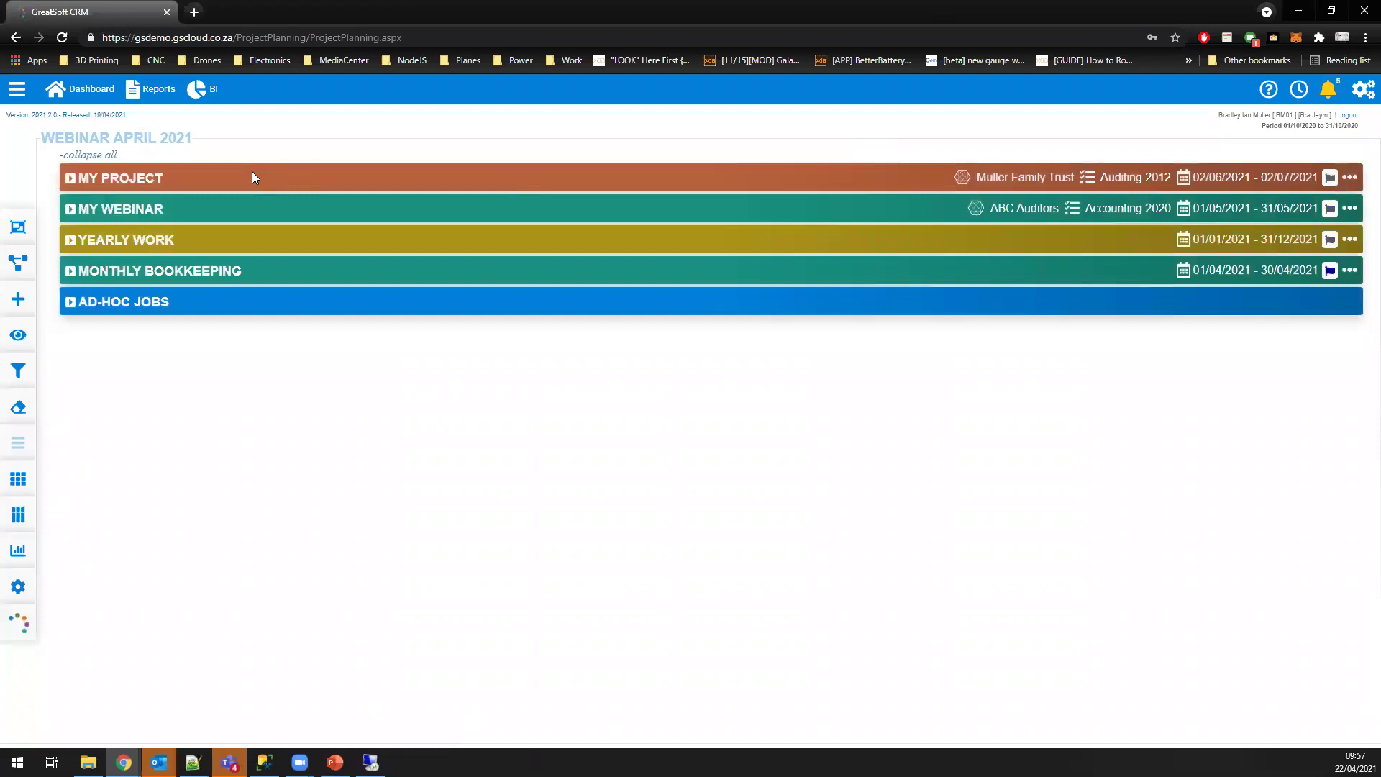
{"action": "left_click", "coordinate": [68, 211]}
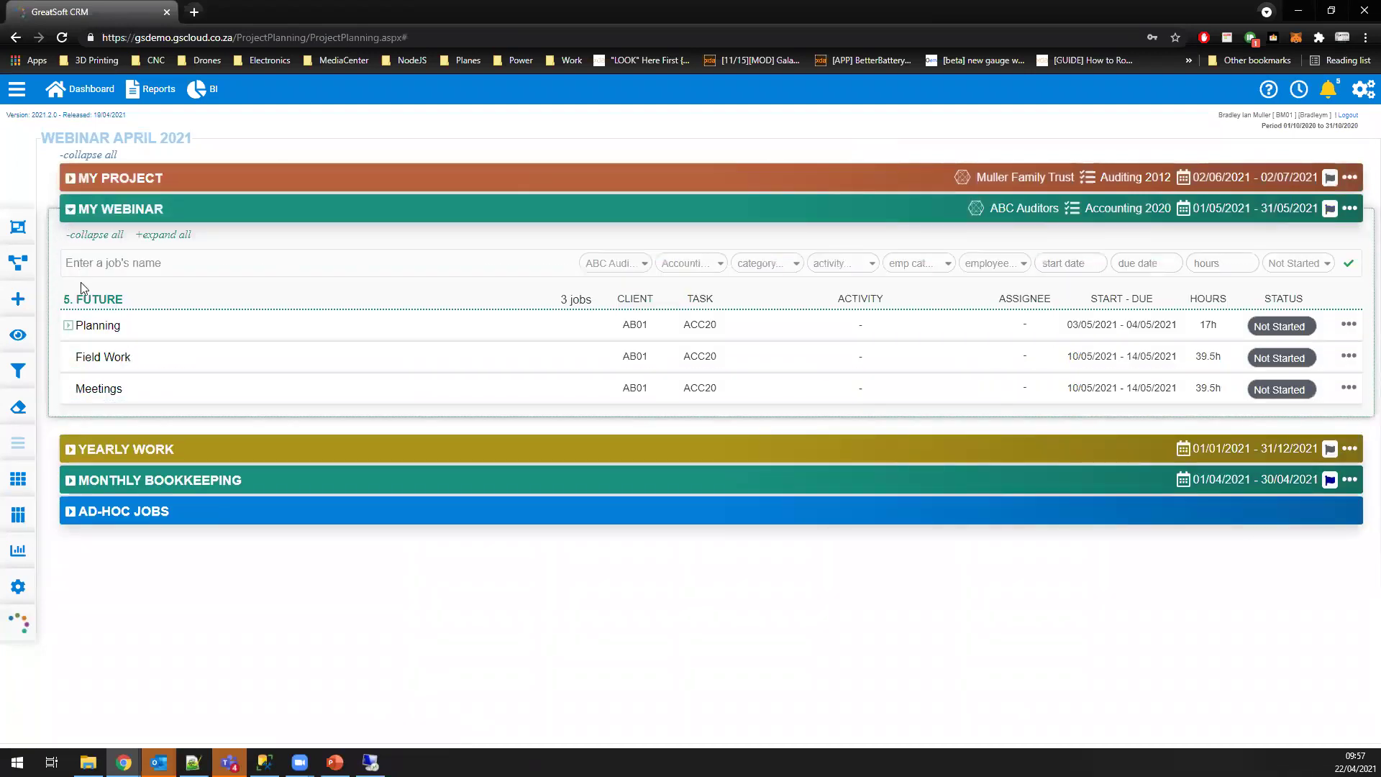
{"action": "left_click", "coordinate": [71, 180]}
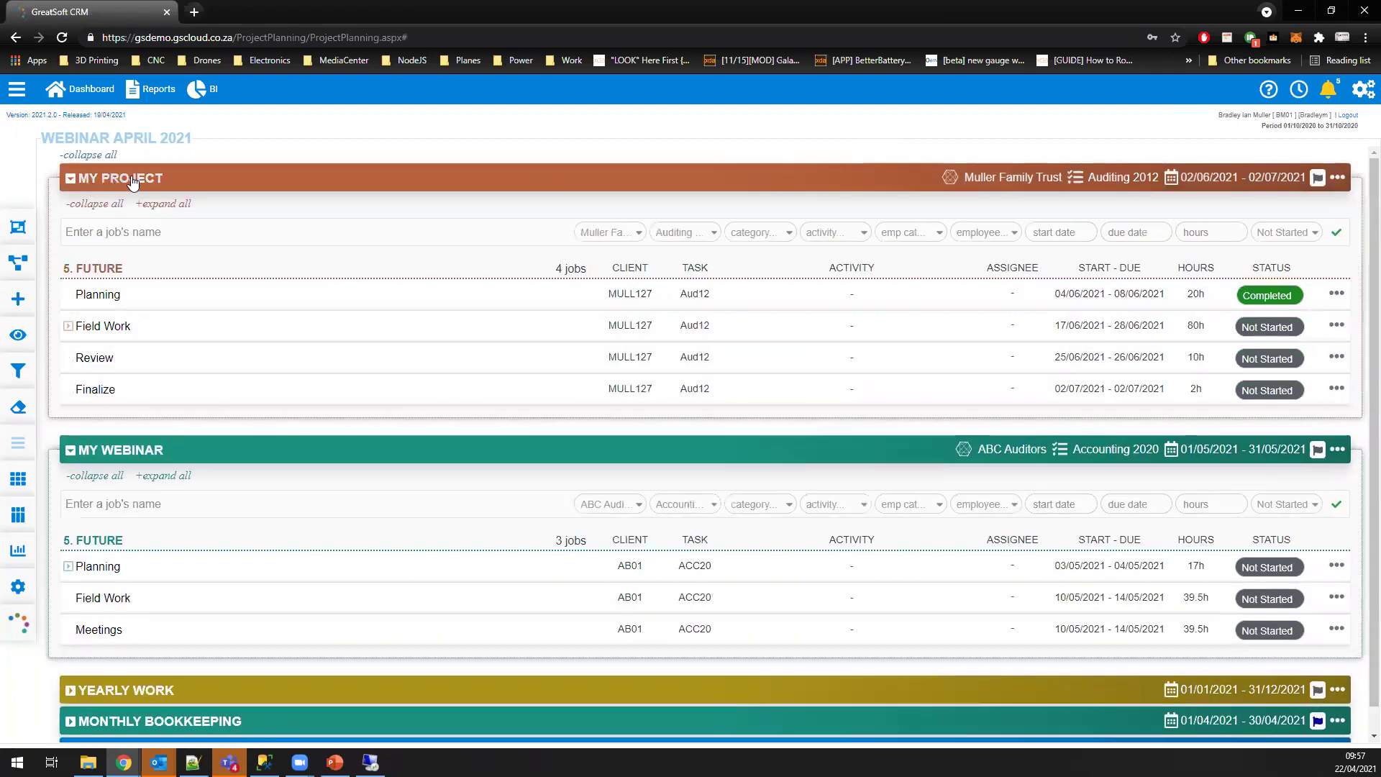
Step: Examine My Project's budget and actual figures for chargeable jobs in the project details, and close the details
{"action": "left_click", "coordinate": [134, 180]}
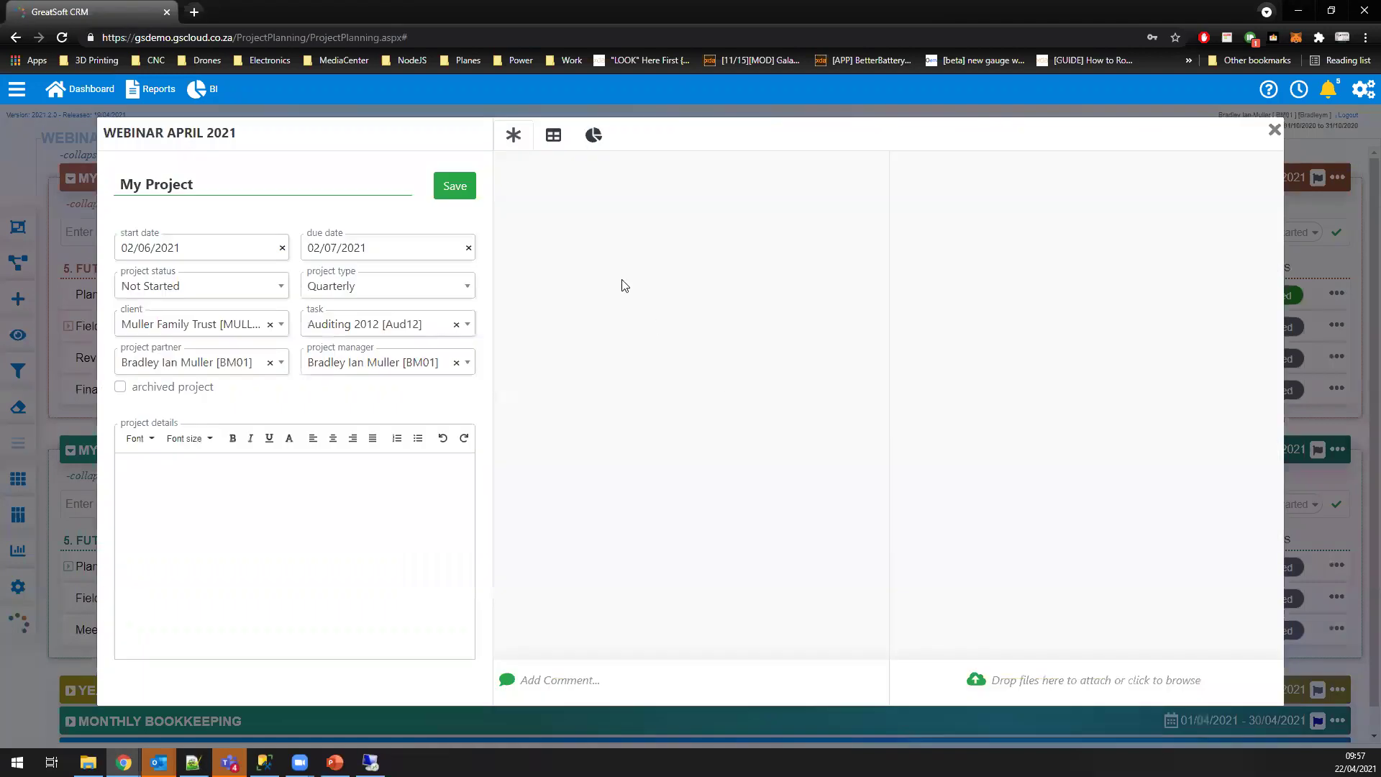
{"action": "left_click", "coordinate": [555, 136]}
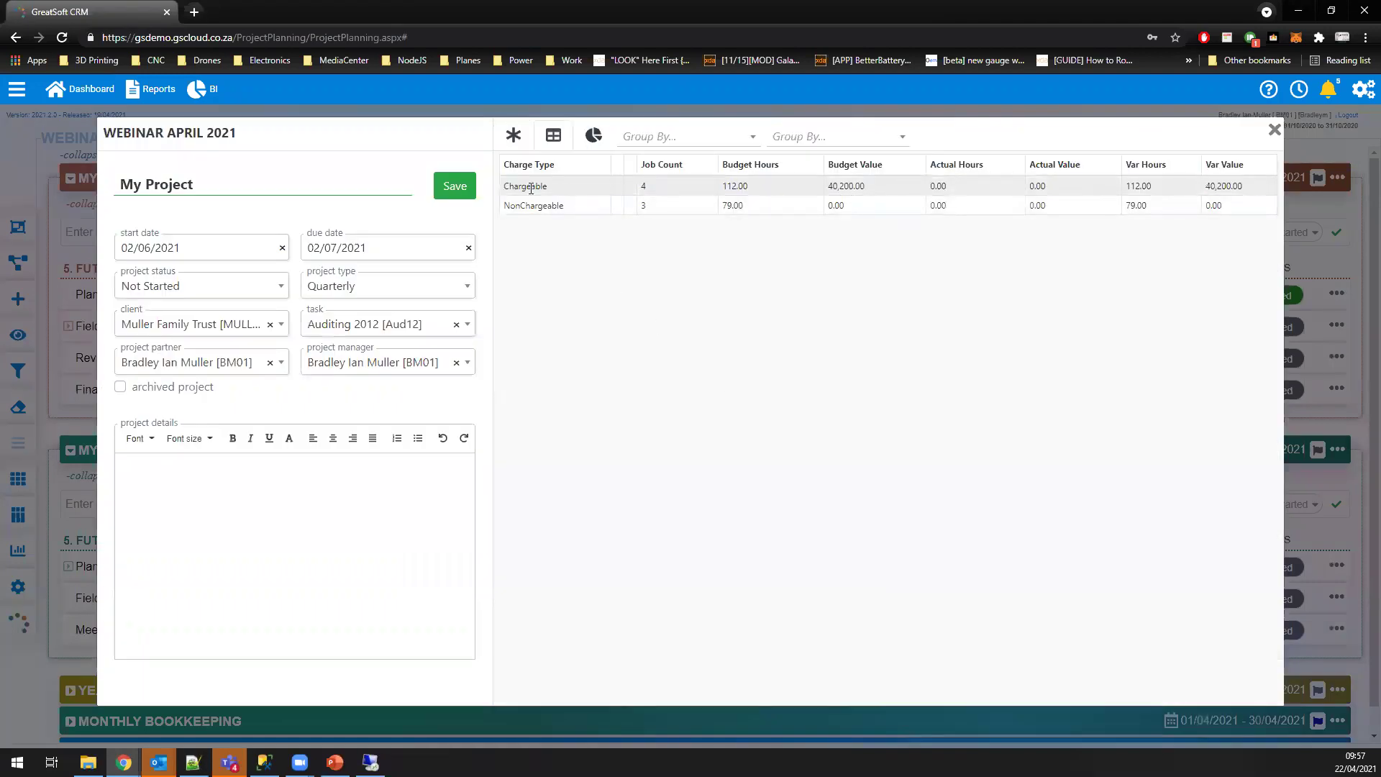
{"action": "left_click_drag", "start_coordinate": [513, 189], "coordinate": [598, 191]}
{"action": "left_click", "coordinate": [735, 186]}
{"action": "left_click", "coordinate": [1274, 129]}
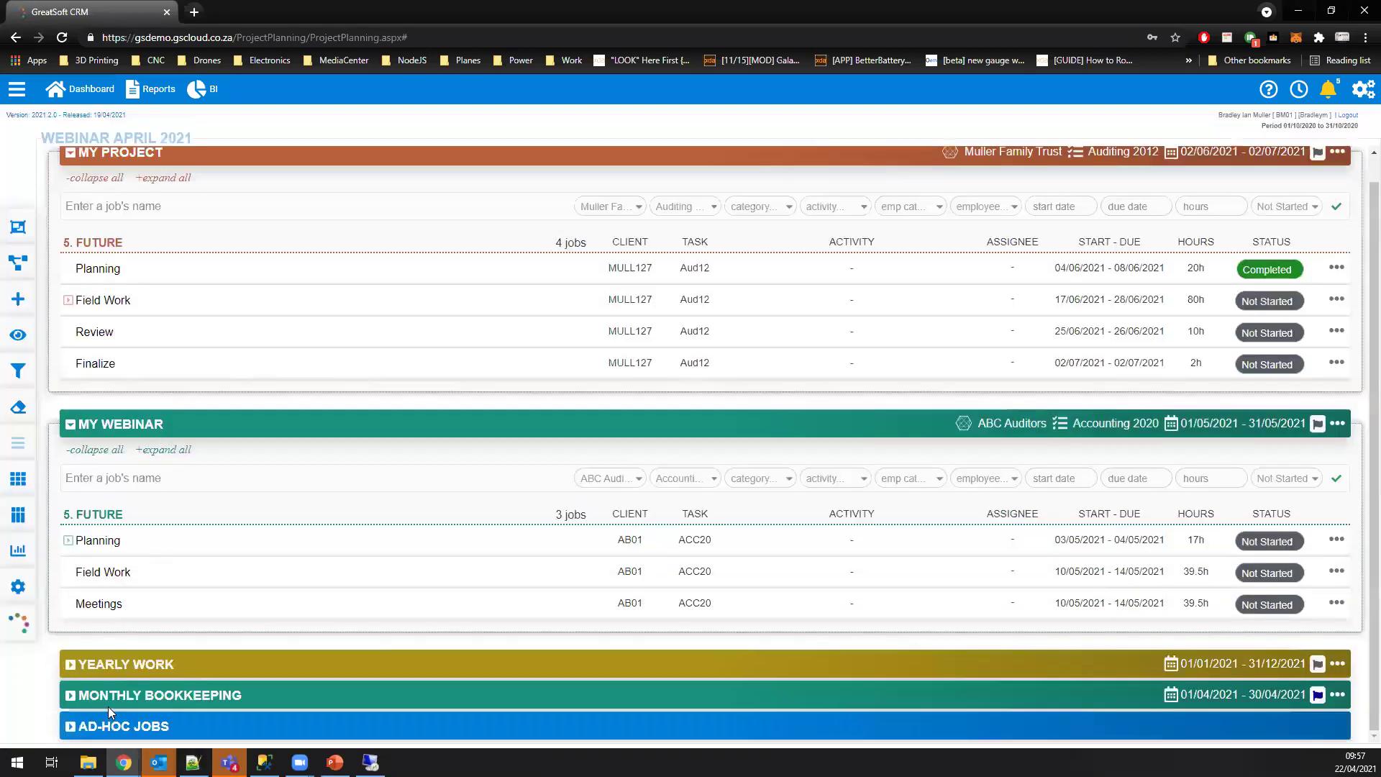
Step: Open the budget against actuals table of the Monthly Bookkeeping project and group it by Employee
{"action": "left_click", "coordinate": [183, 695]}
{"action": "left_click", "coordinate": [553, 135]}
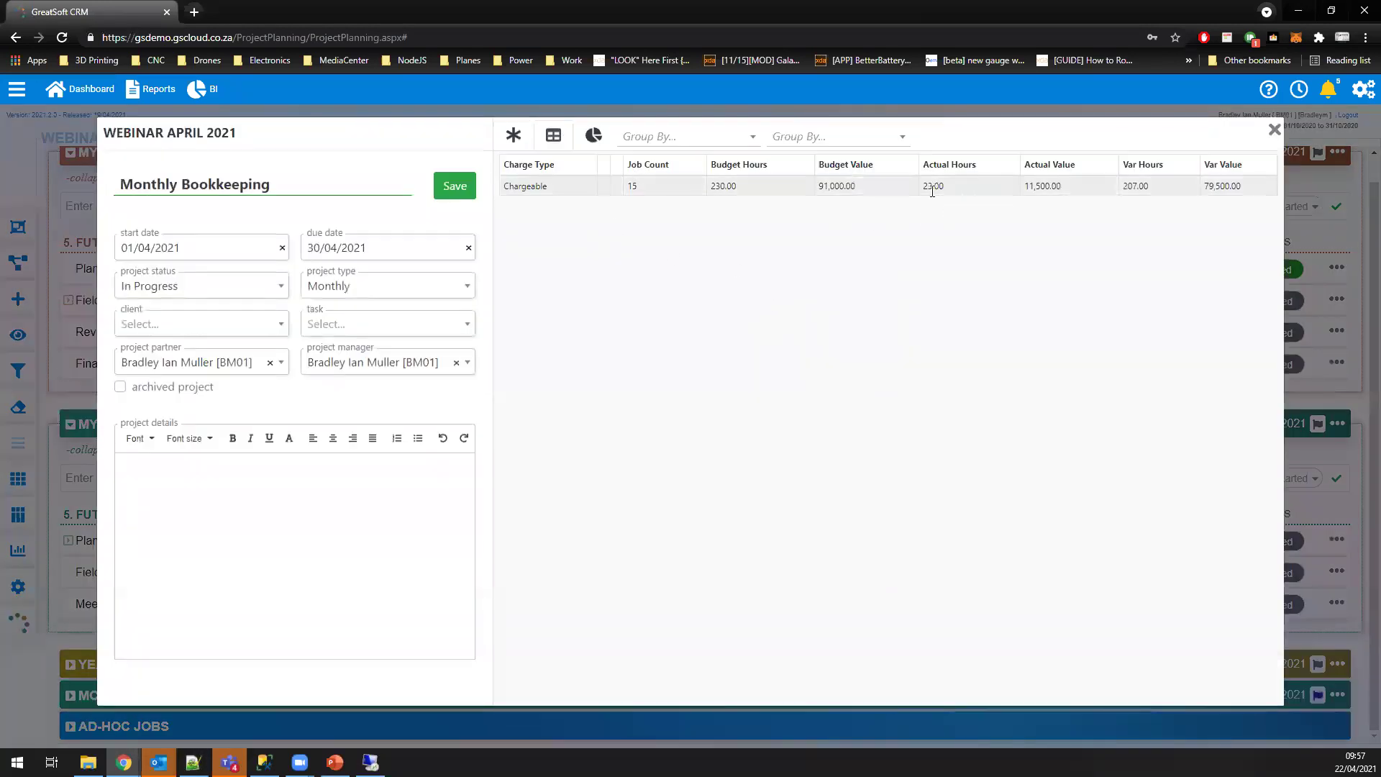
{"action": "left_click", "coordinate": [663, 144]}
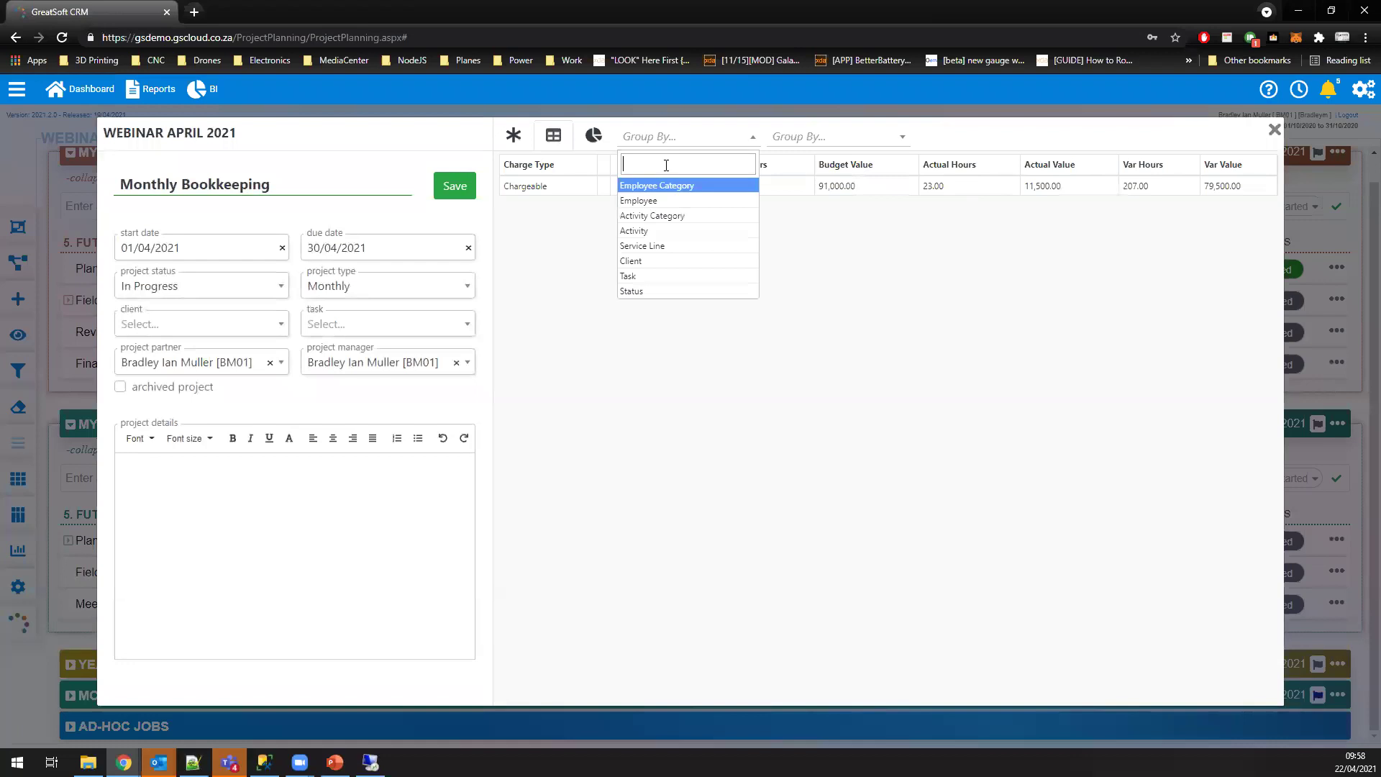
{"action": "left_click", "coordinate": [652, 205]}
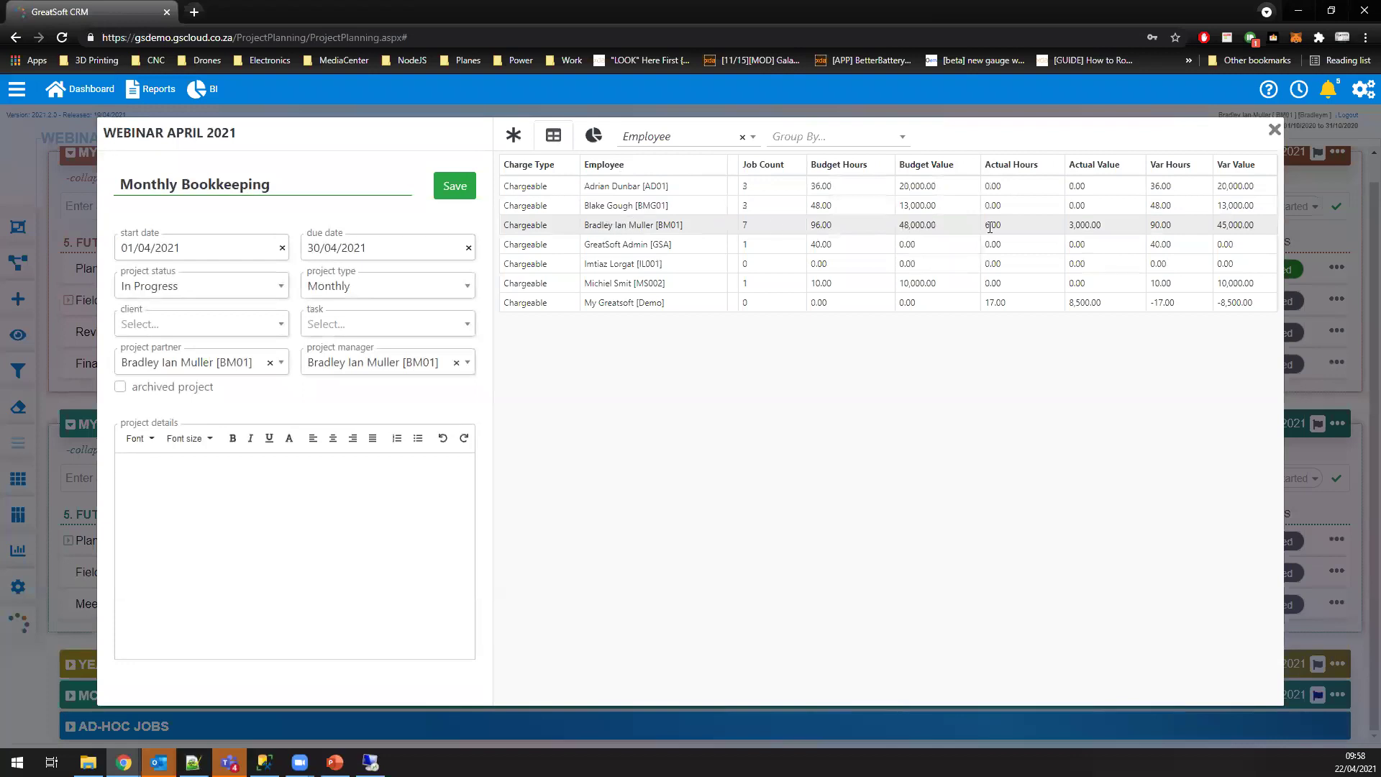
Step: Review the employee budget and actual figures, and add Activity as the second grouping of the Monthly Bookkeeping table
{"action": "left_click", "coordinate": [812, 229]}
{"action": "left_click_drag", "start_coordinate": [899, 224], "coordinate": [1015, 230]}
{"action": "double_click", "coordinate": [746, 228]}
{"action": "left_click", "coordinate": [827, 138]}
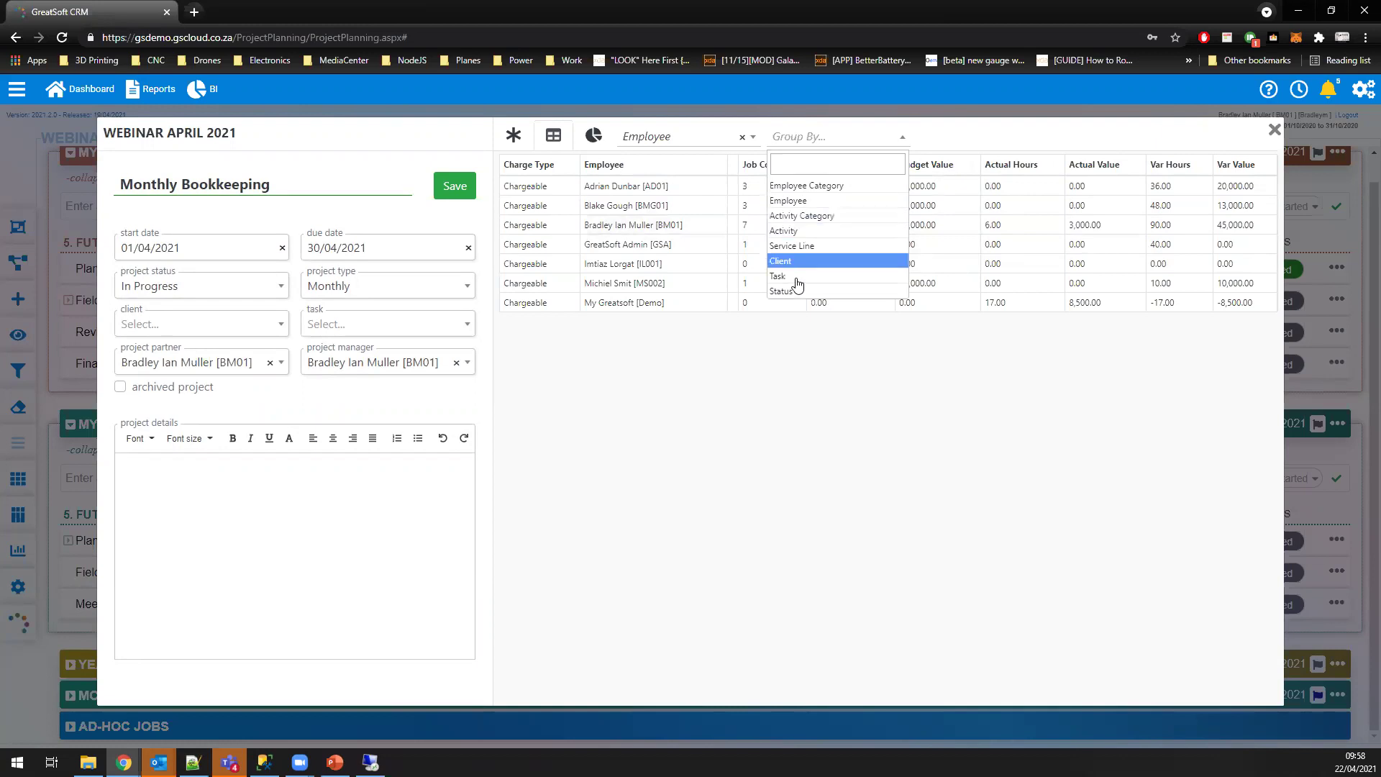
{"action": "left_click", "coordinate": [795, 230]}
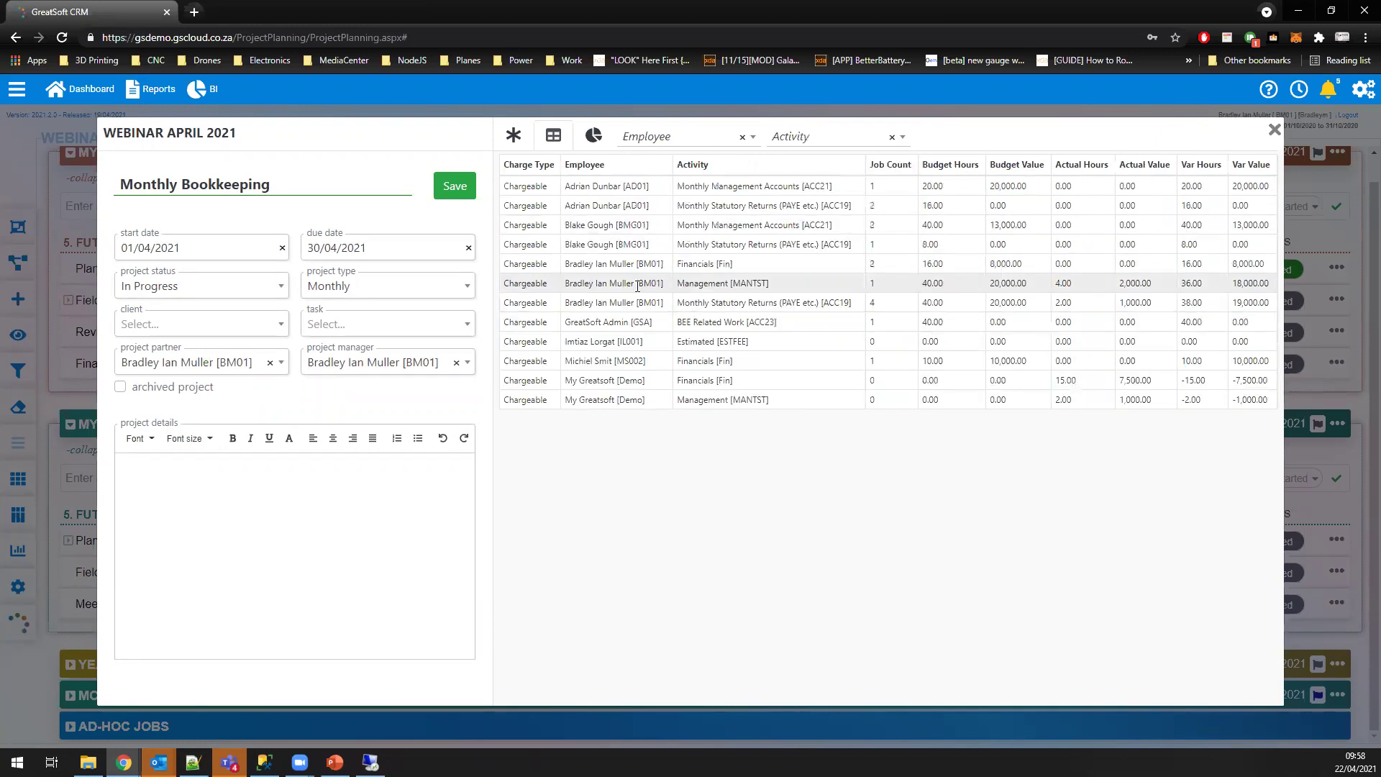
Step: Compare the project manager's budget and actual figures for the Financials and Monthly Statutory Returns activities
{"action": "left_click_drag", "start_coordinate": [692, 263], "coordinate": [733, 264]}
{"action": "left_click", "coordinate": [886, 267]}
{"action": "left_click_drag", "start_coordinate": [922, 263], "coordinate": [938, 264]}
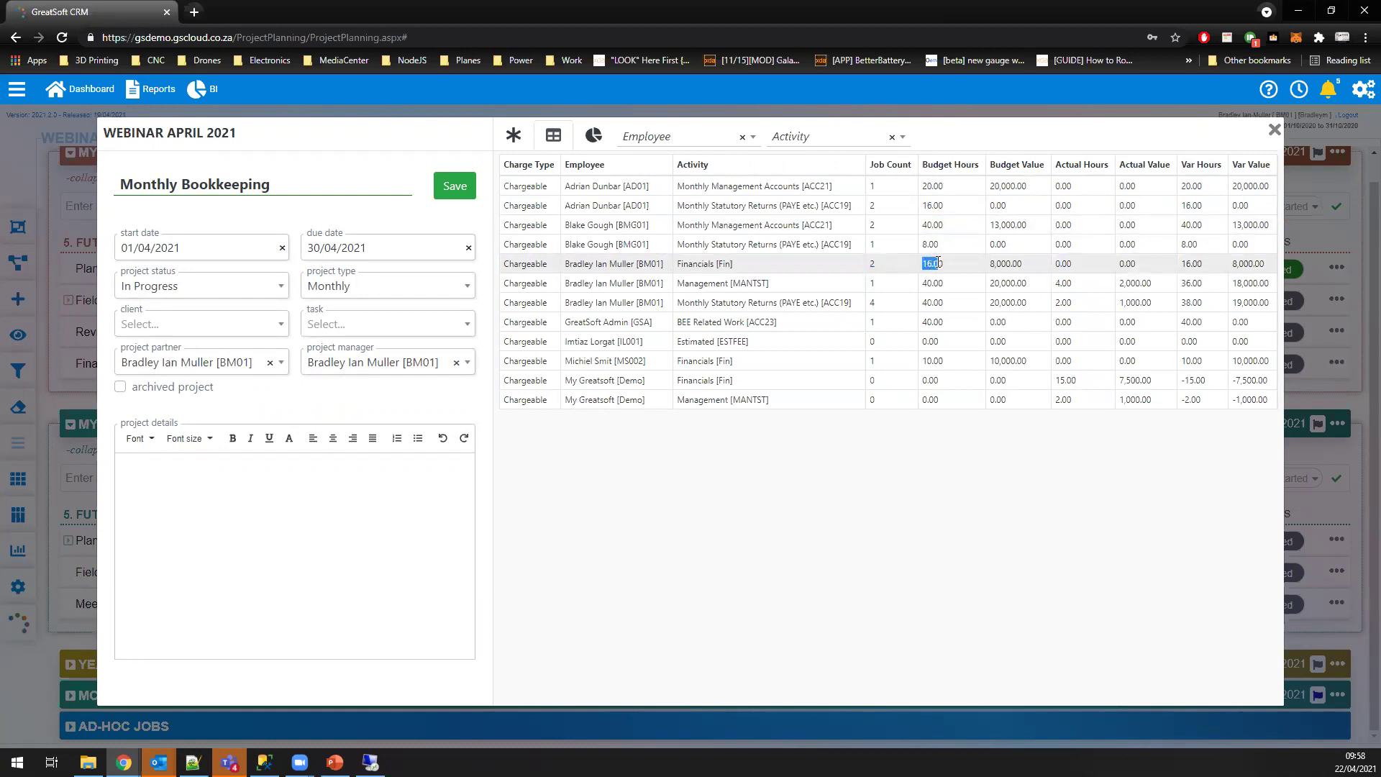
{"action": "left_click_drag", "start_coordinate": [677, 302], "coordinate": [812, 302]}
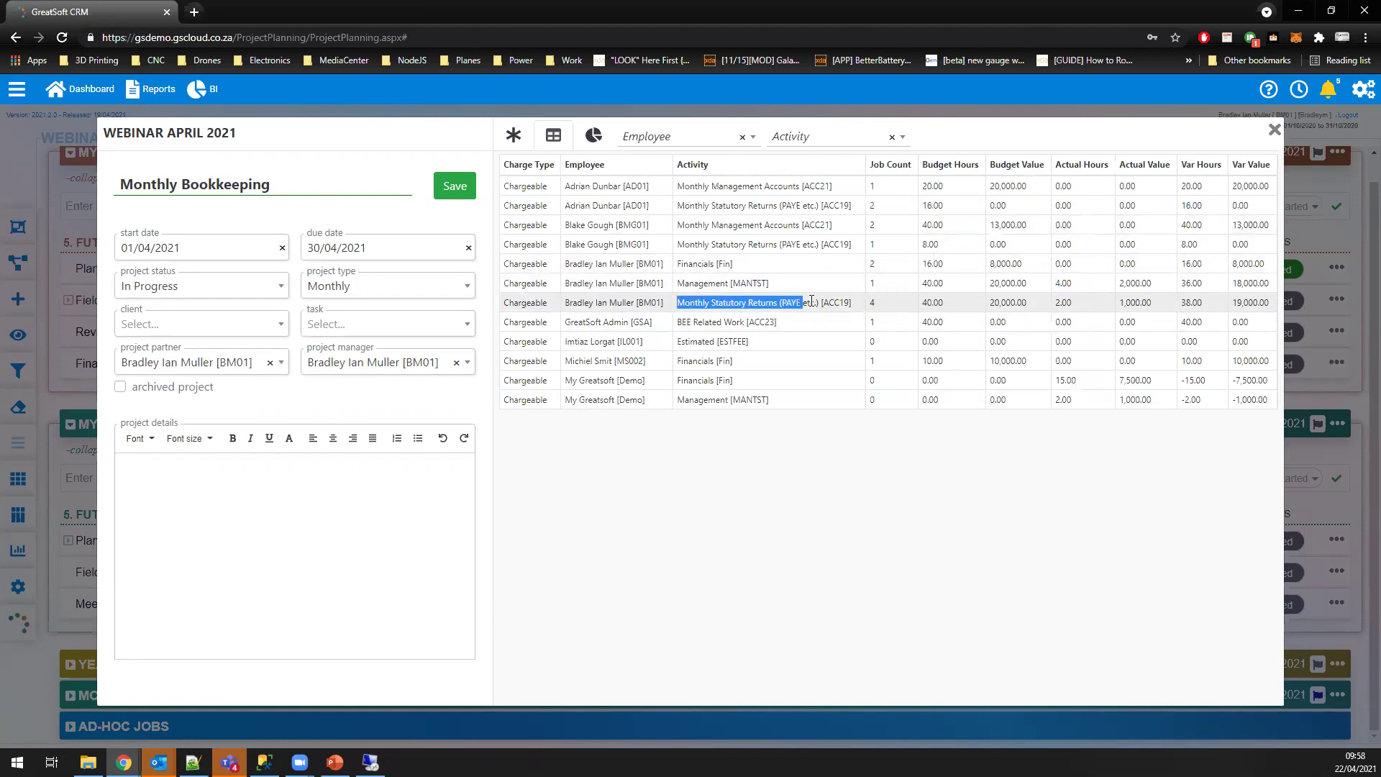
{"action": "left_click_drag", "start_coordinate": [1001, 303], "coordinate": [1122, 306]}
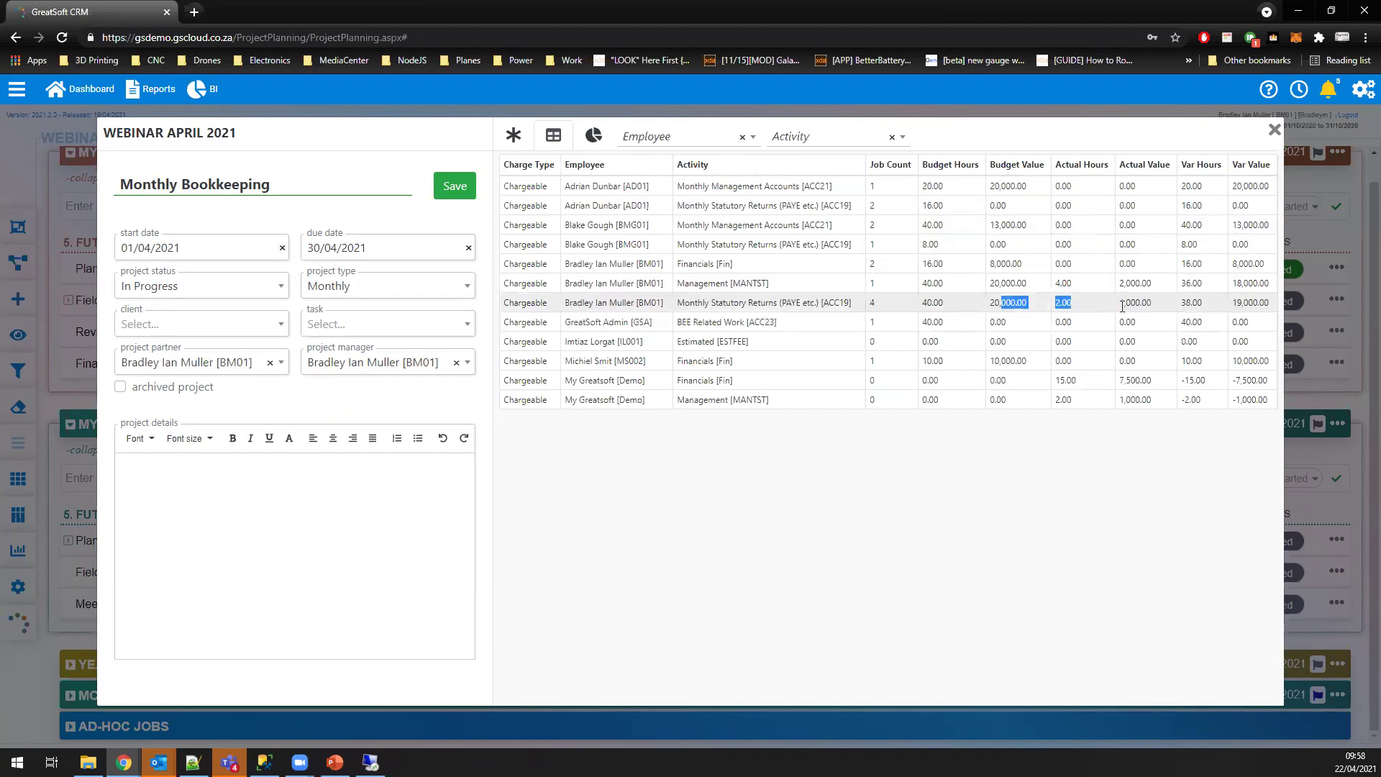
{"action": "left_click", "coordinate": [808, 302]}
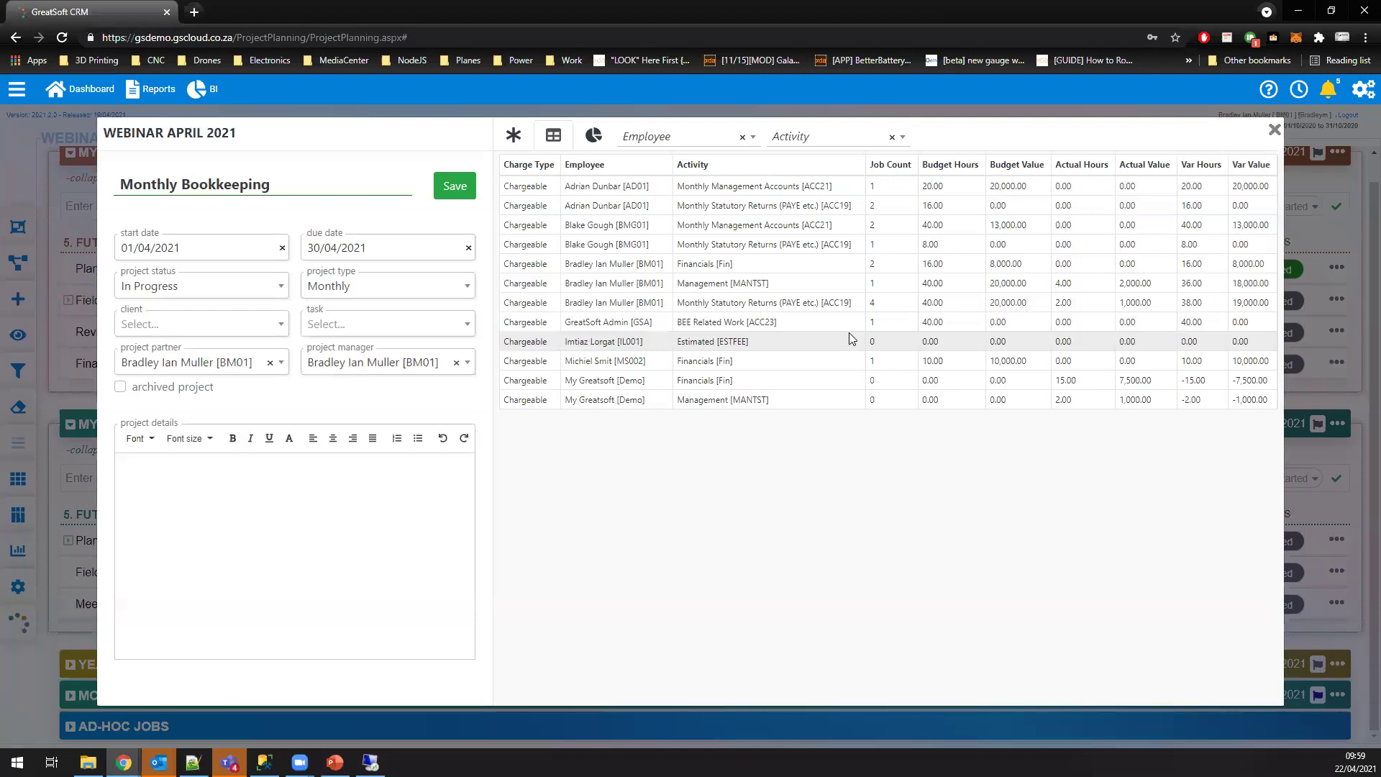
Step: View the Monthly Bookkeeping budget, actuals and job status charts, and close the project details
{"action": "left_click", "coordinate": [594, 142]}
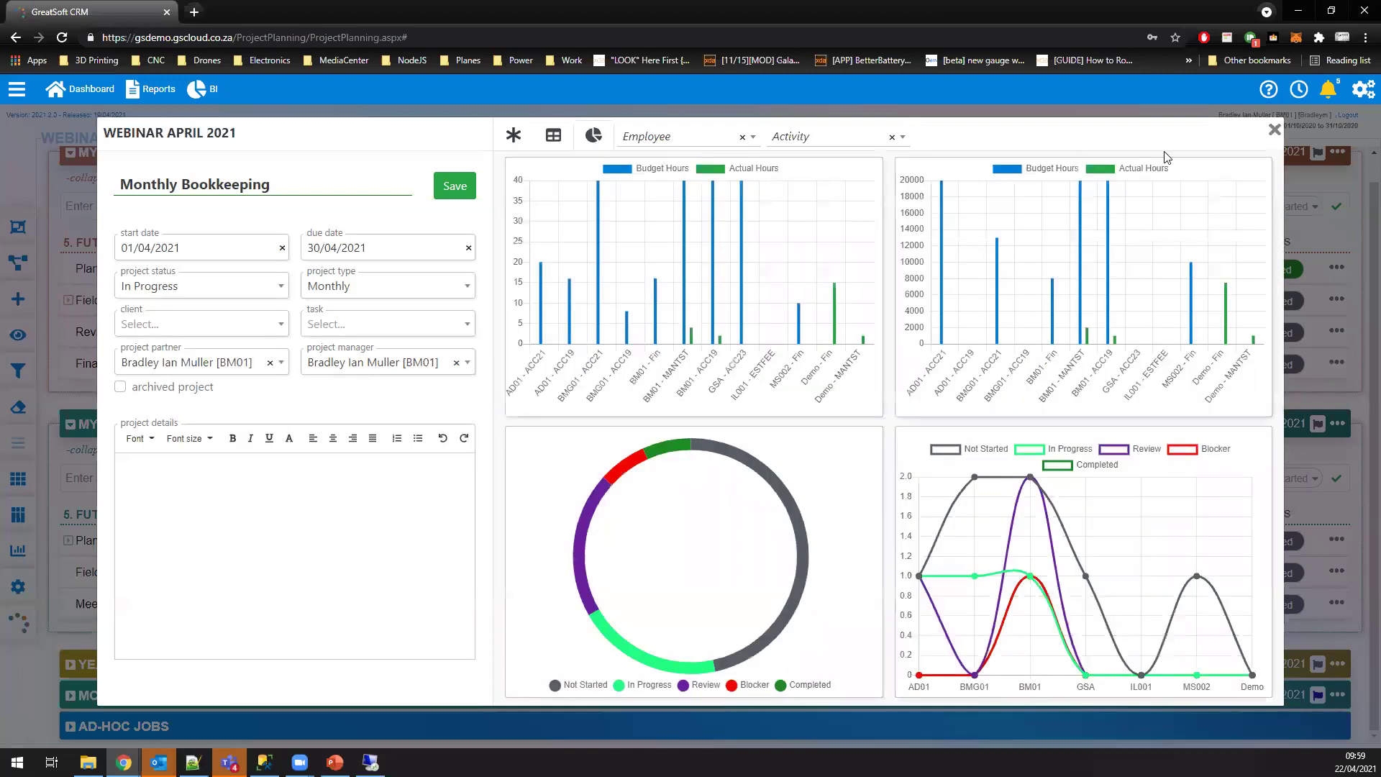
{"action": "left_click", "coordinate": [1274, 133]}
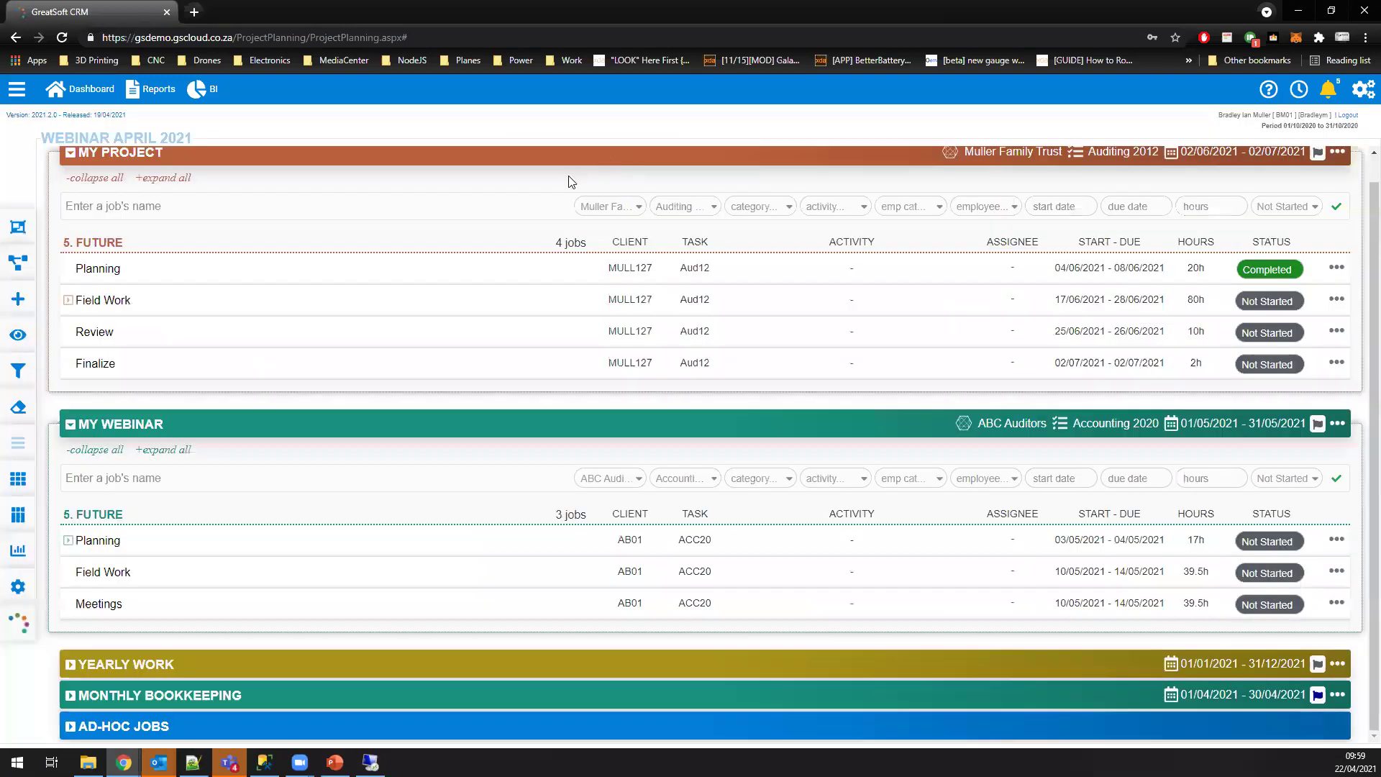
Step: Collapse the My Project and My Webinar job lists on the board
{"action": "scroll", "coordinate": [345, 279], "scroll_direction": "up", "scroll_amount": 1}
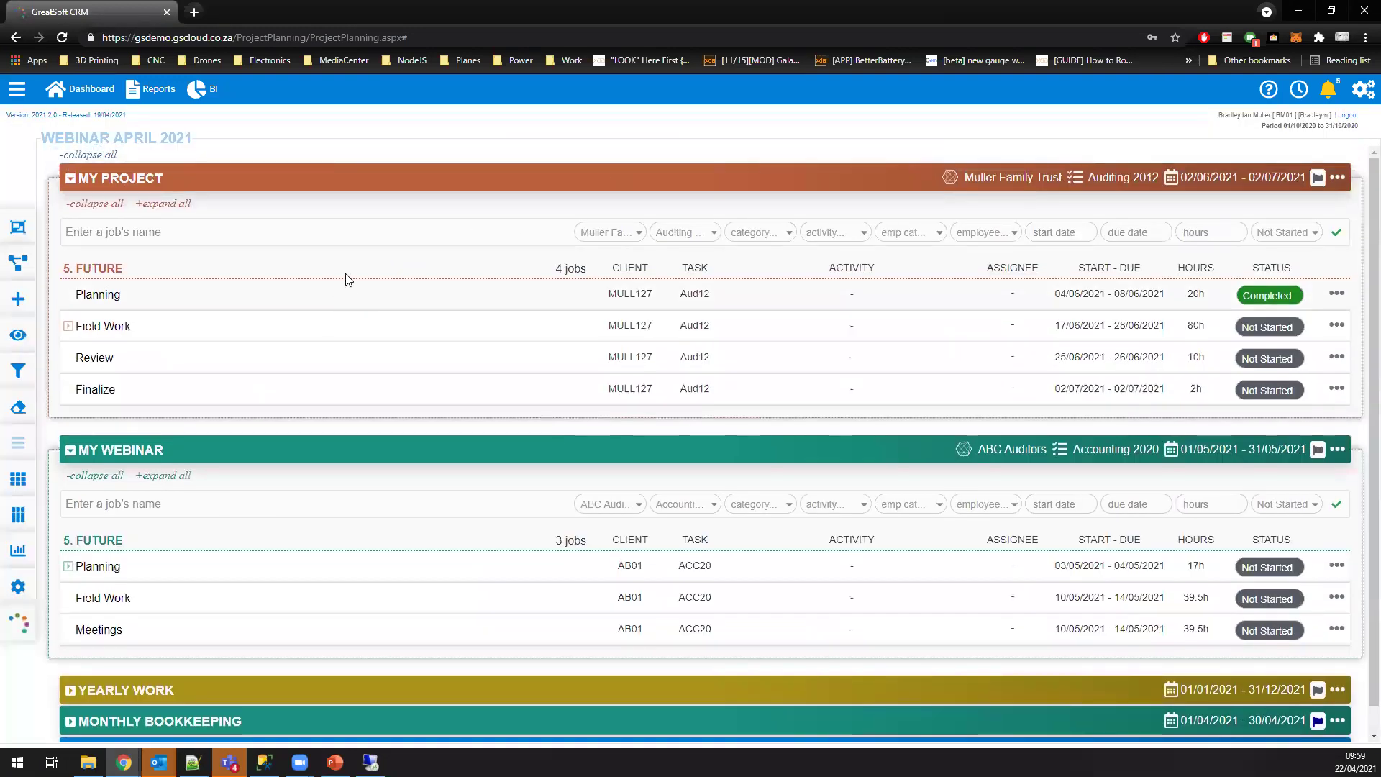
{"action": "left_click", "coordinate": [70, 182]}
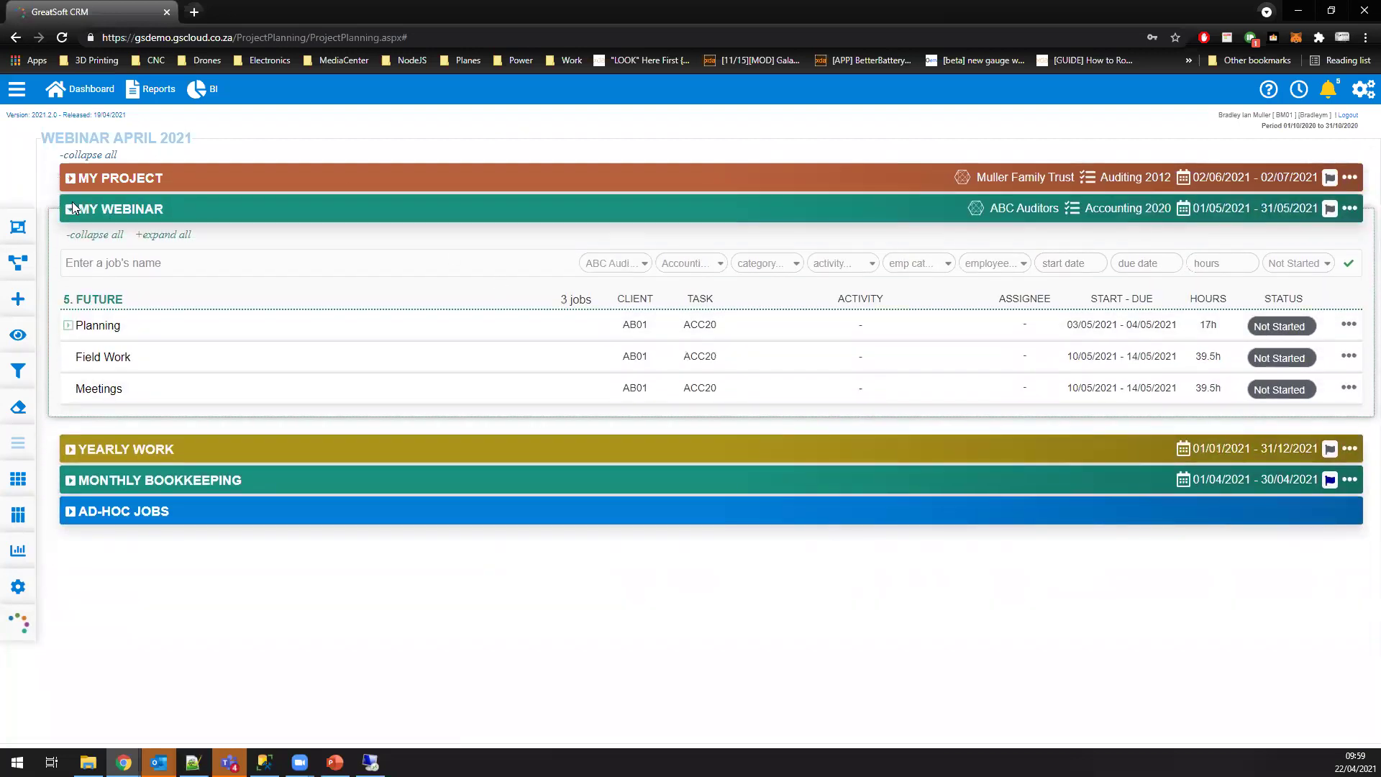
{"action": "left_click", "coordinate": [70, 211]}
Step: Show the board as a grid of projects and inspect the job status chart of Monthly Bookkeeping
{"action": "mouse_move", "coordinate": [18, 479]}
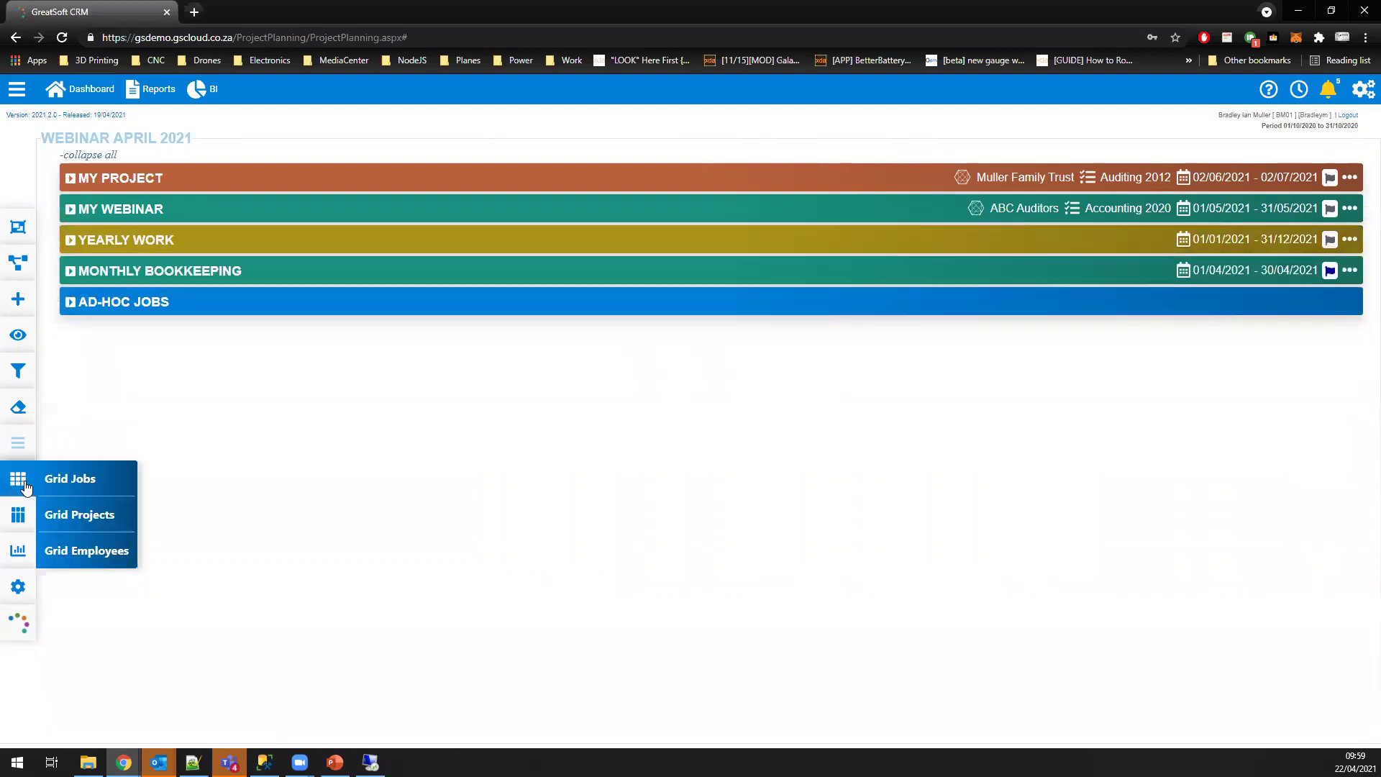
{"action": "left_click", "coordinate": [90, 523]}
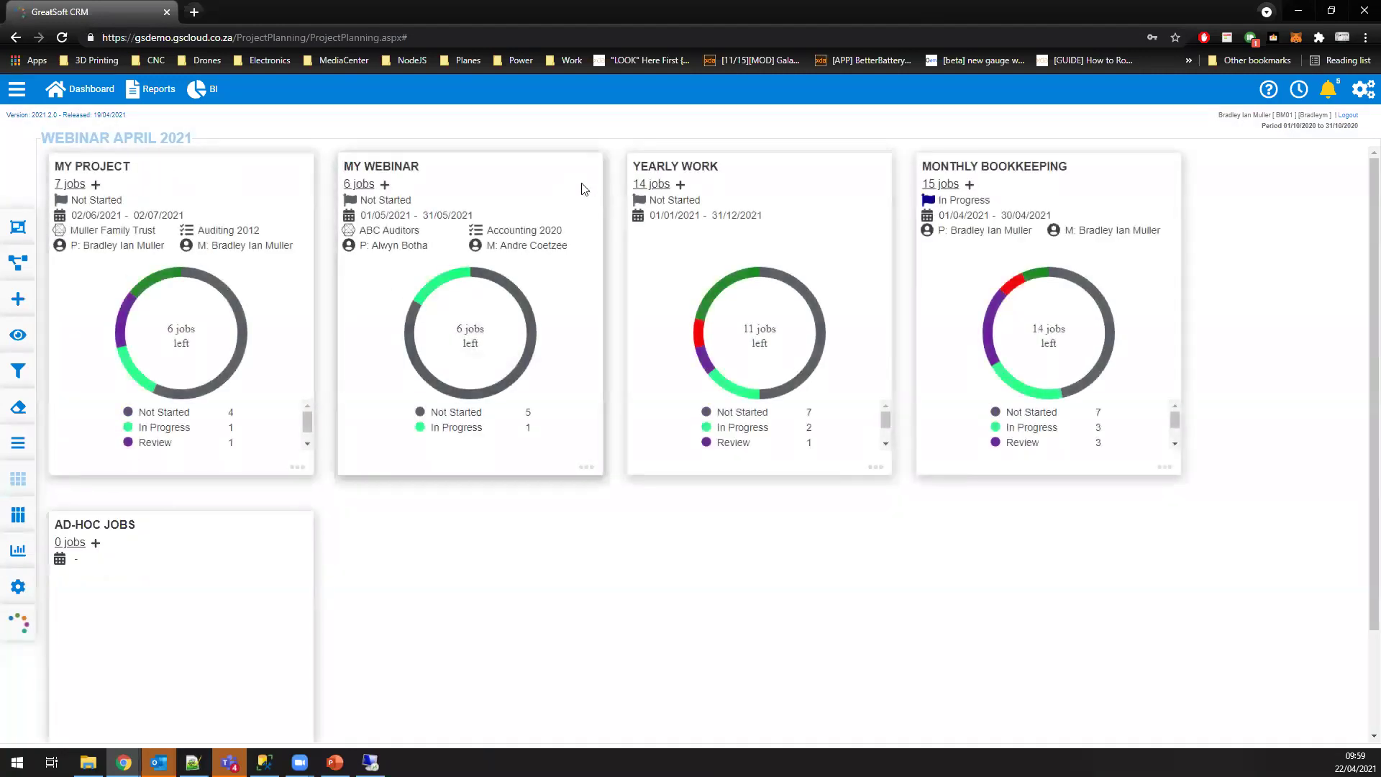
{"action": "mouse_move", "coordinate": [993, 325]}
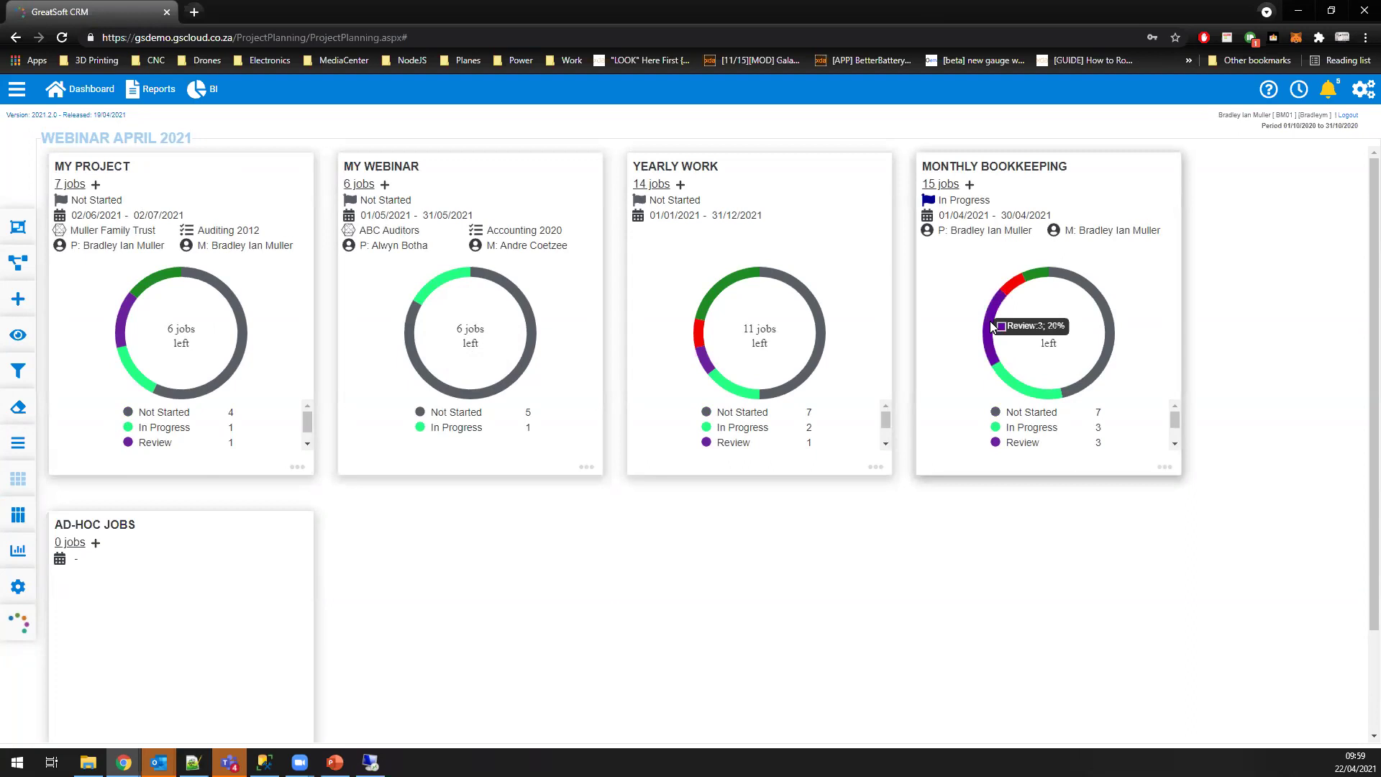
{"action": "mouse_move", "coordinate": [1037, 275]}
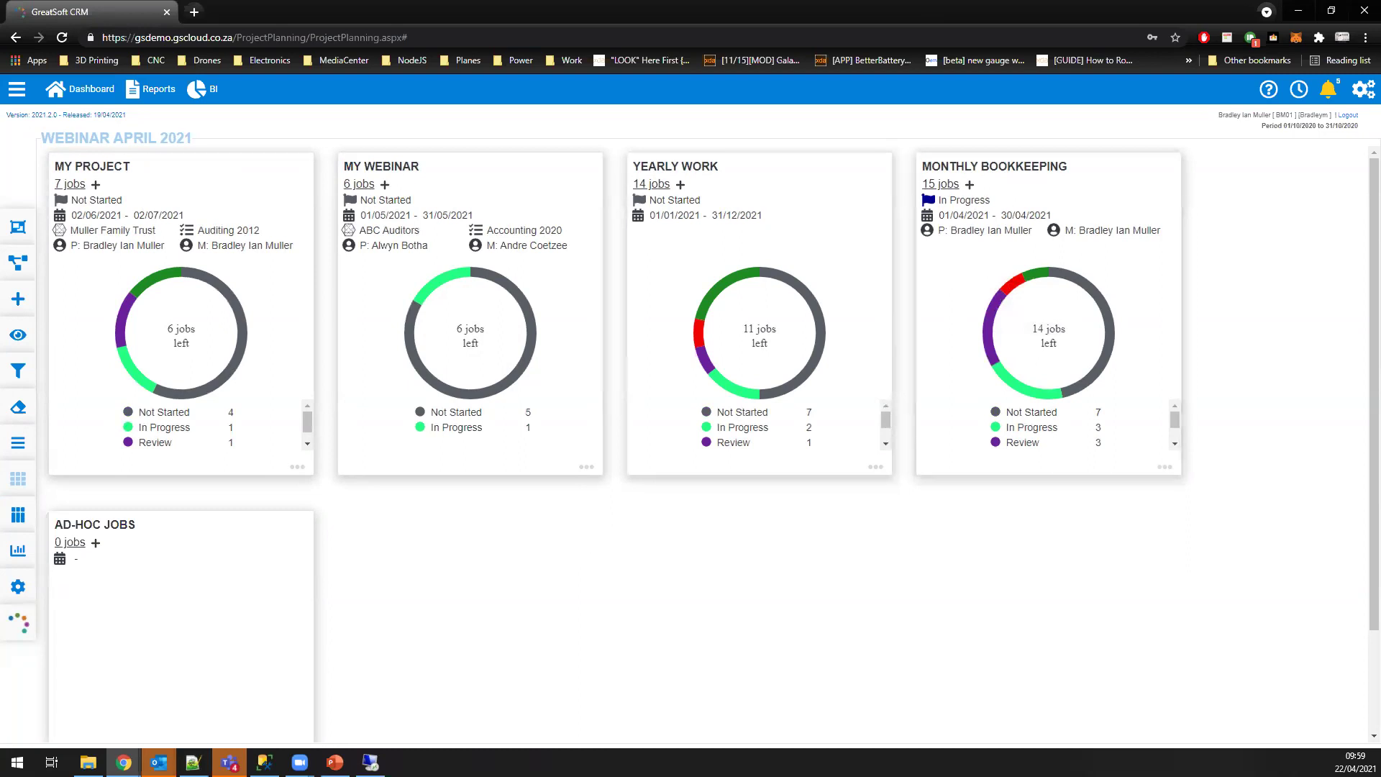
Step: Look over the board's display settings and filter categories, and switch the board back to the list view
{"action": "key", "text": "alt+Tab"}
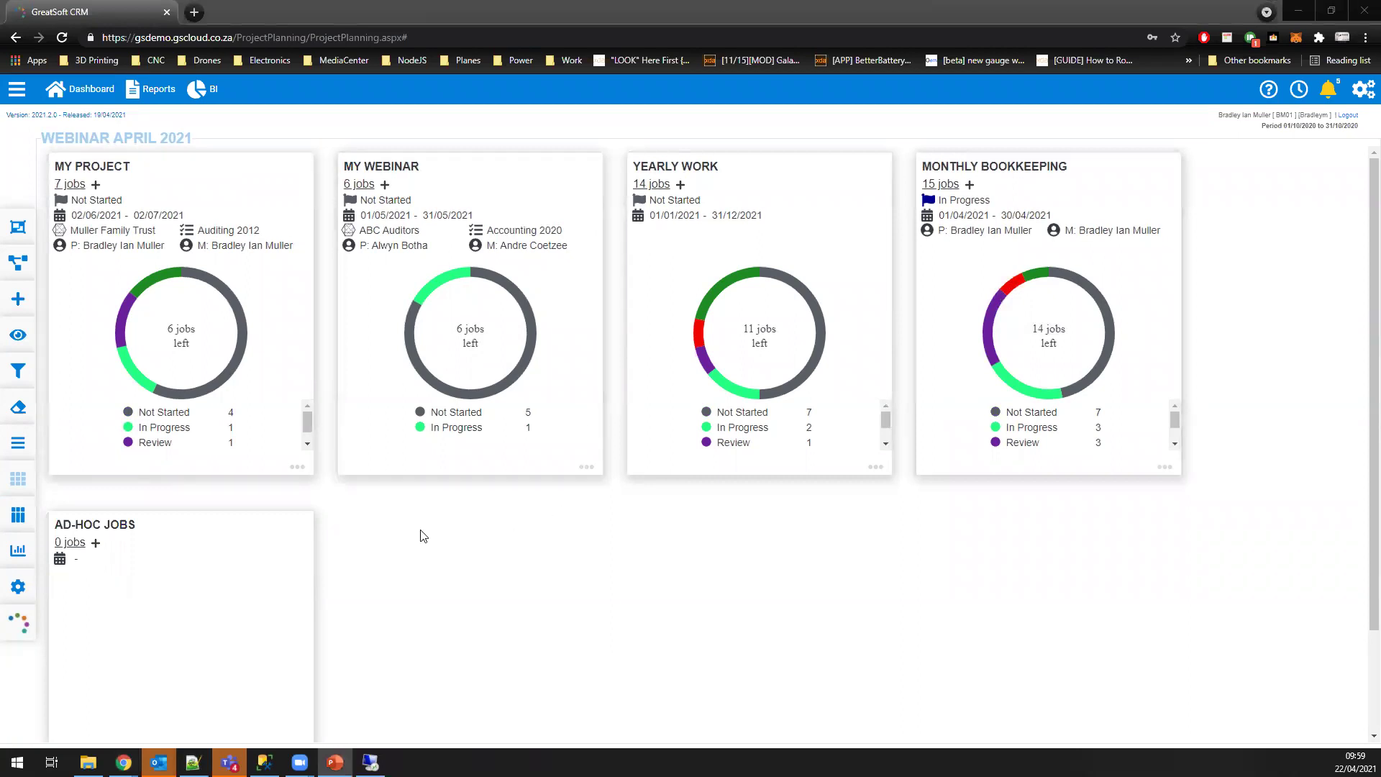
{"action": "left_click", "coordinate": [18, 588]}
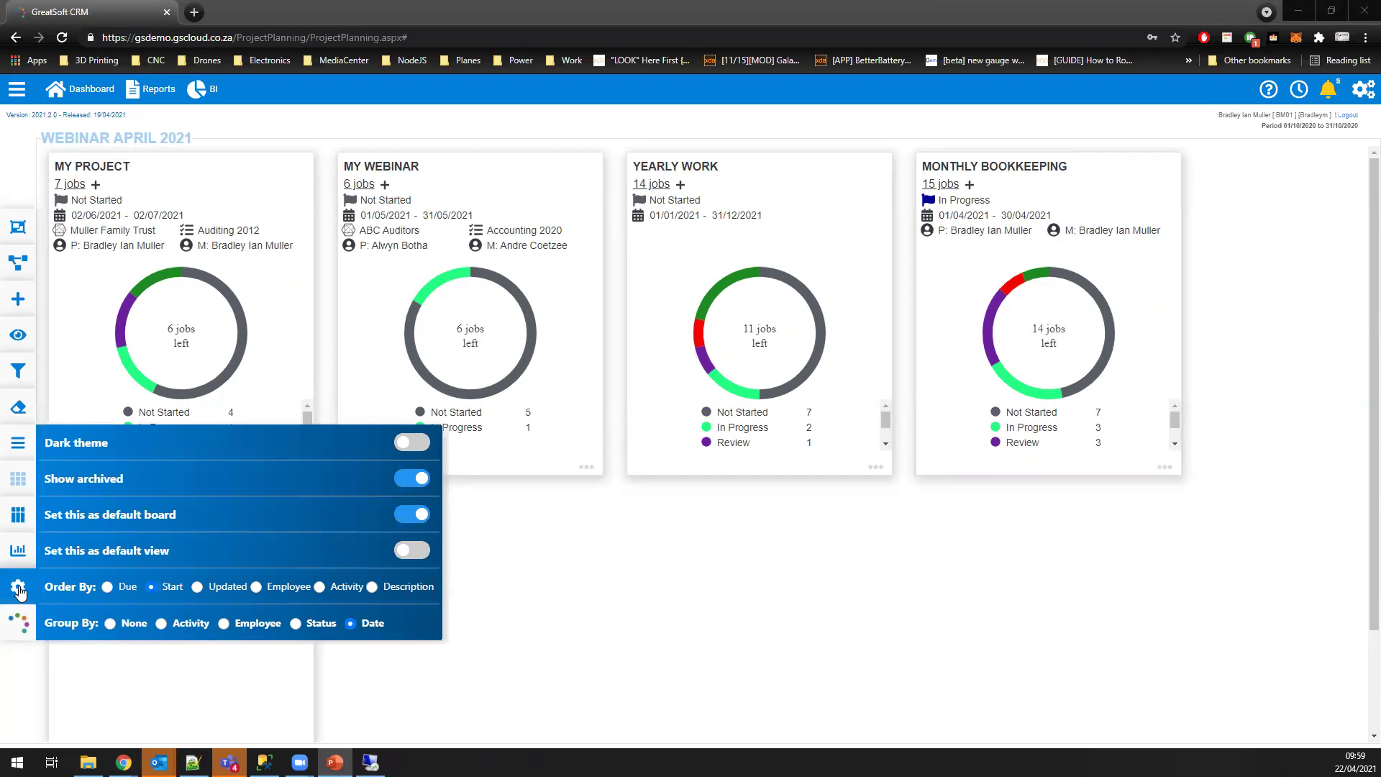
{"action": "left_click", "coordinate": [18, 587]}
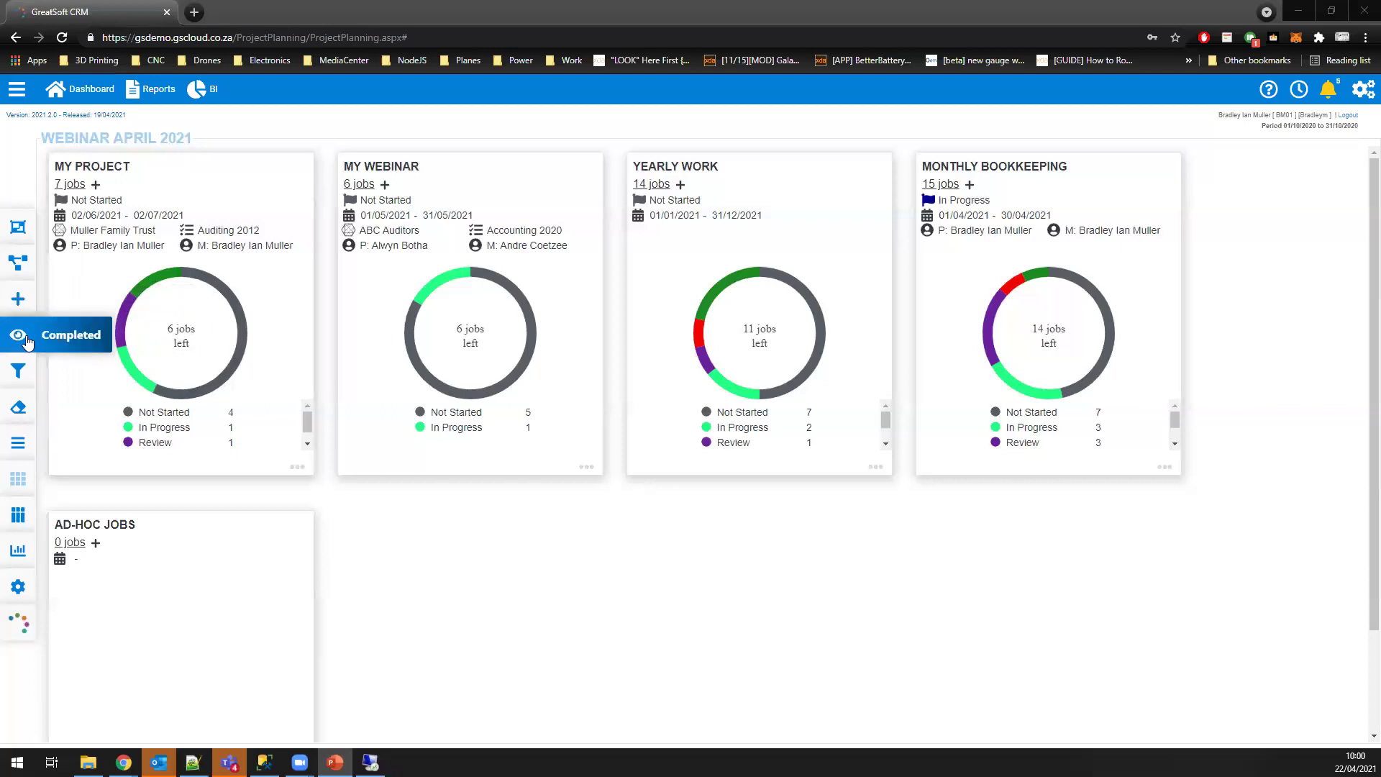
{"action": "left_click", "coordinate": [19, 383]}
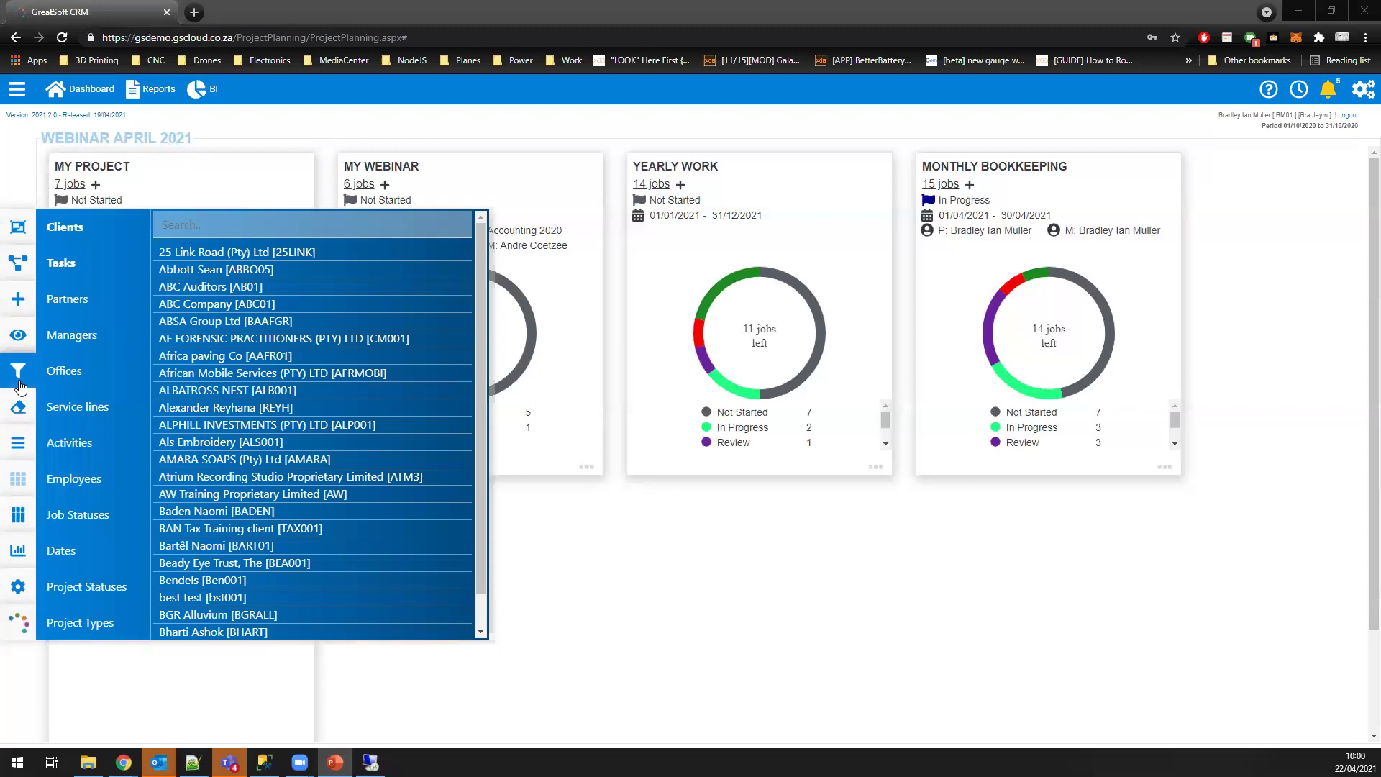
{"action": "mouse_move", "coordinate": [26, 588]}
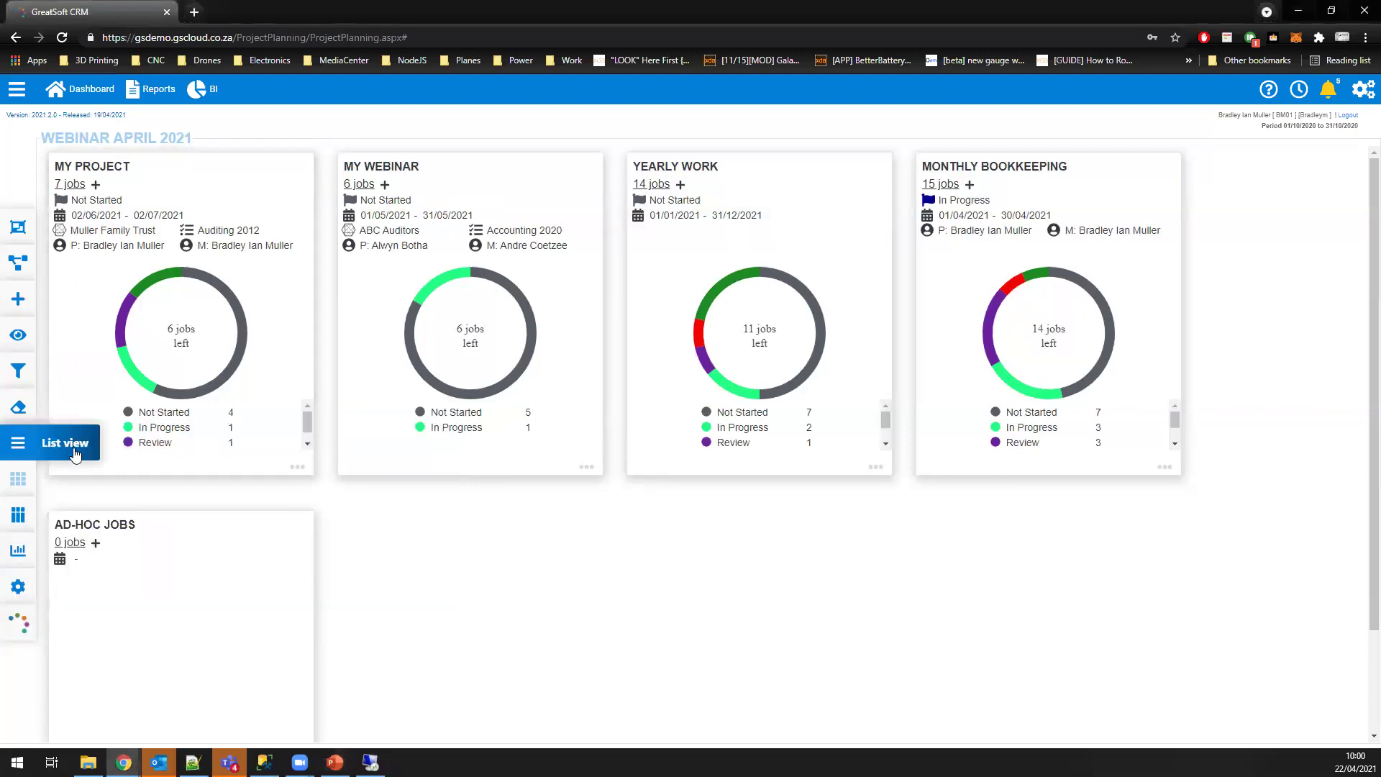
{"action": "left_click", "coordinate": [74, 451]}
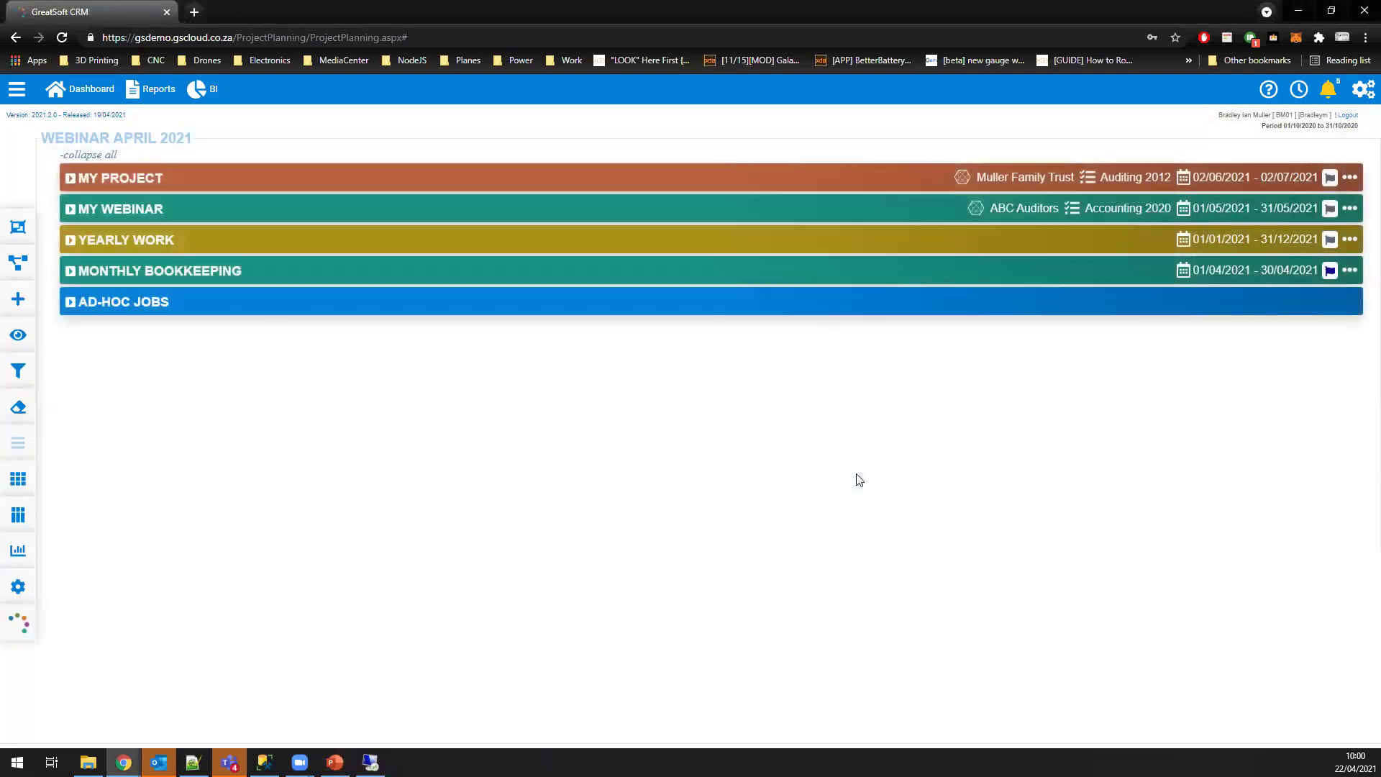